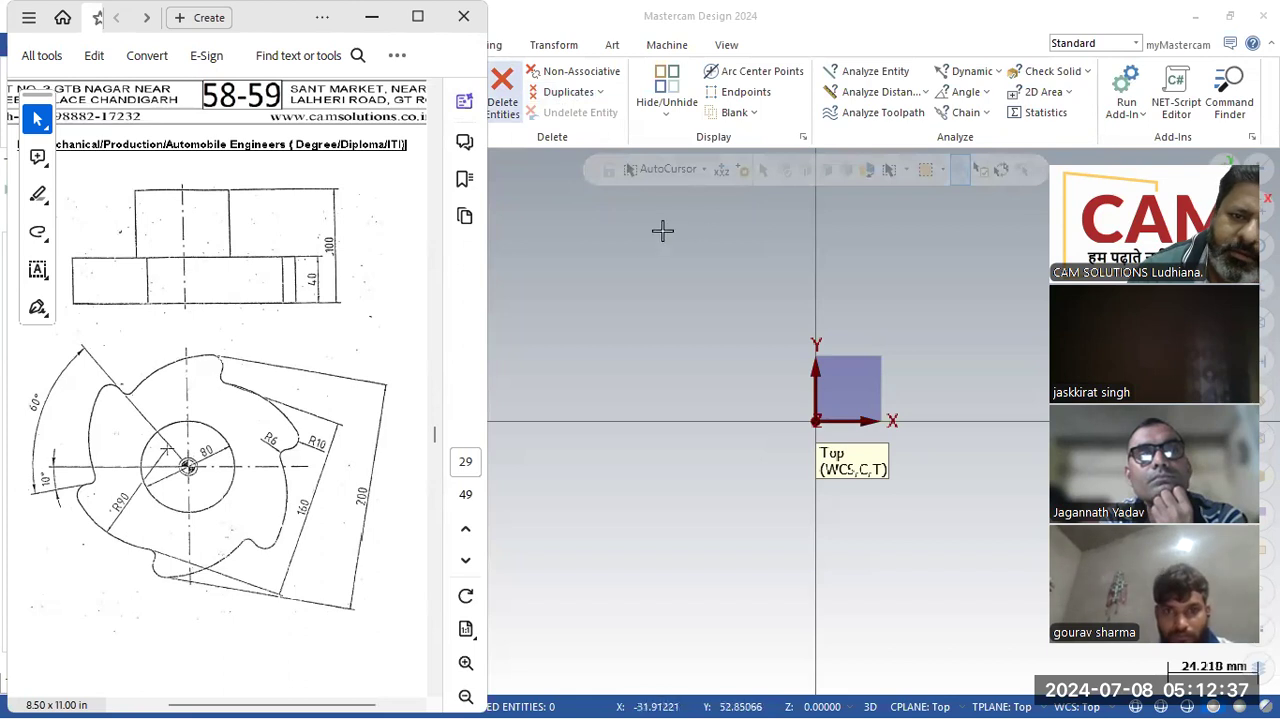
Set up a default Mill machine group for the part and show the available 2D toolpaths.
left_click(666, 46)
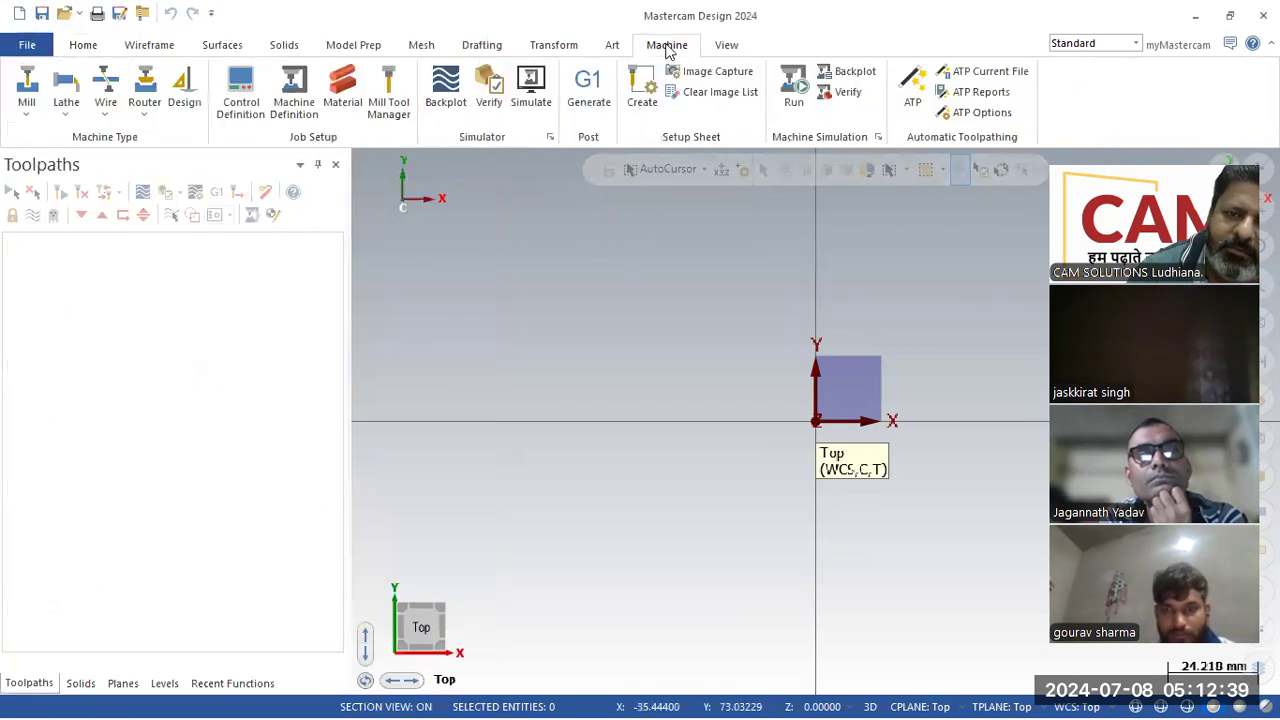
left_click(30, 95)
left_click(40, 134)
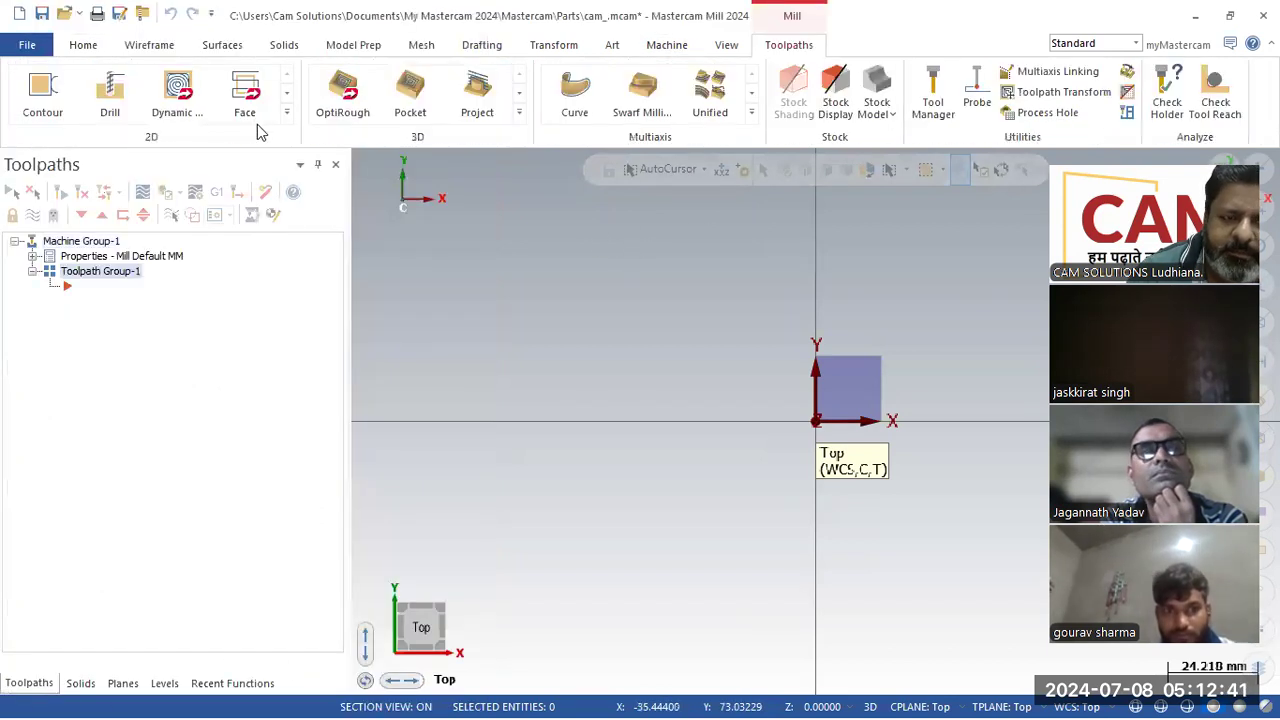
left_click(287, 112)
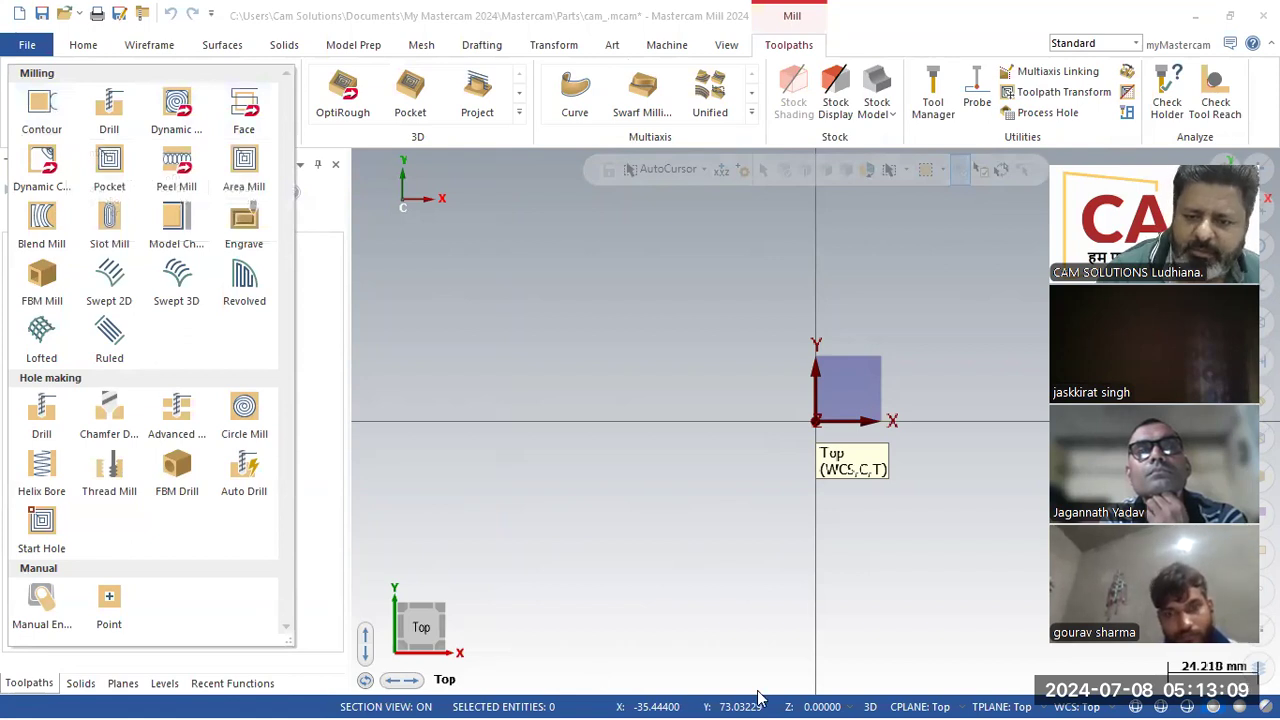
Turn the display of the coordinate axes and gnomons off and back on.
left_click(864, 698)
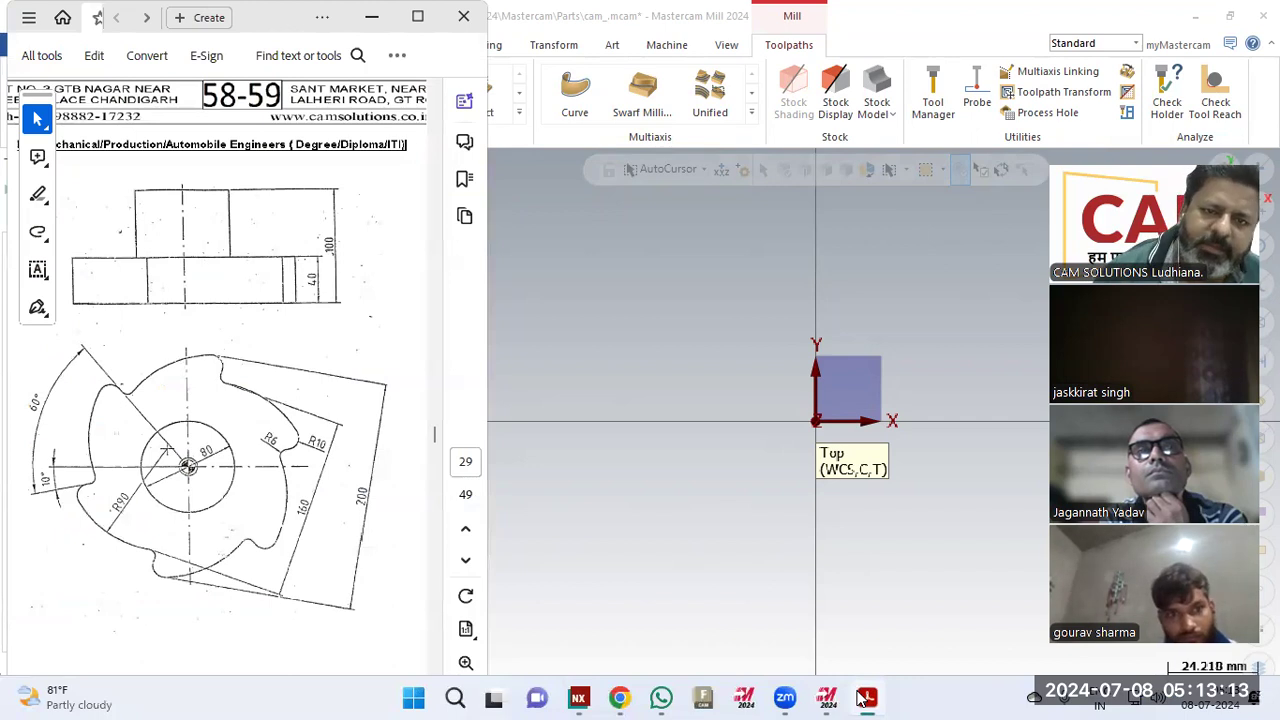
left_click(729, 472)
left_click(727, 45)
left_click(890, 71)
left_click(902, 91)
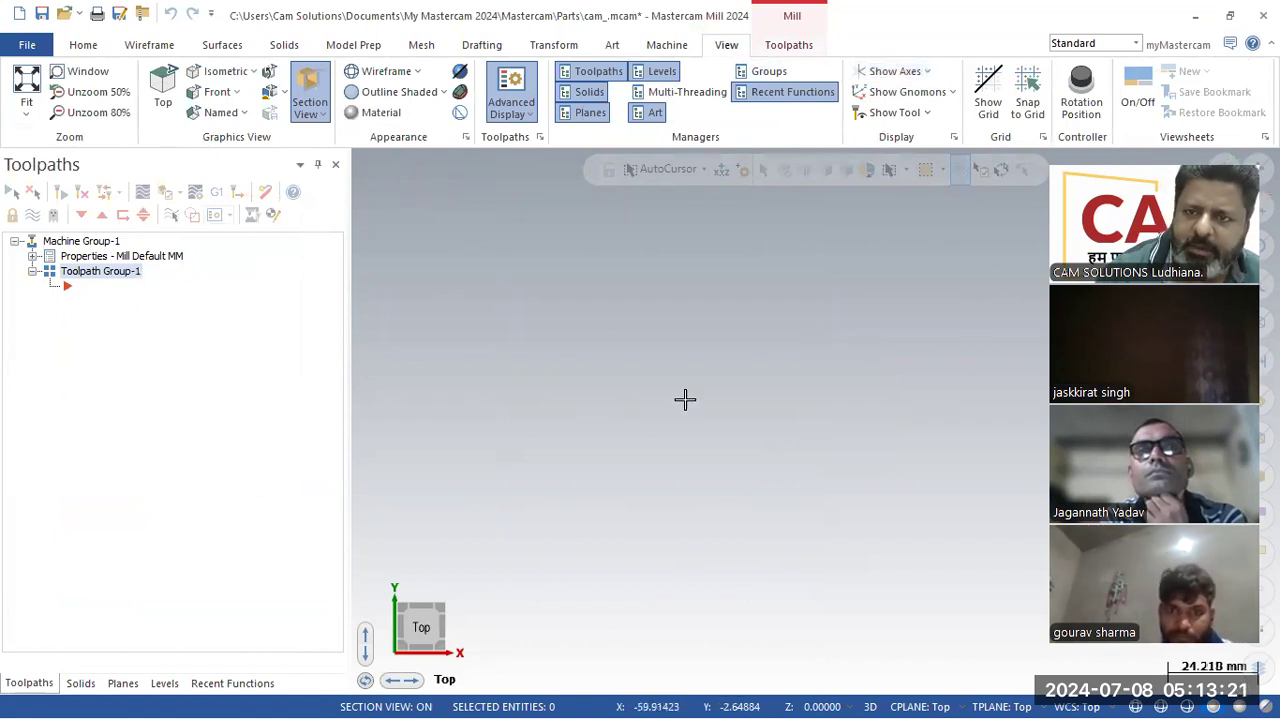
left_click(903, 91)
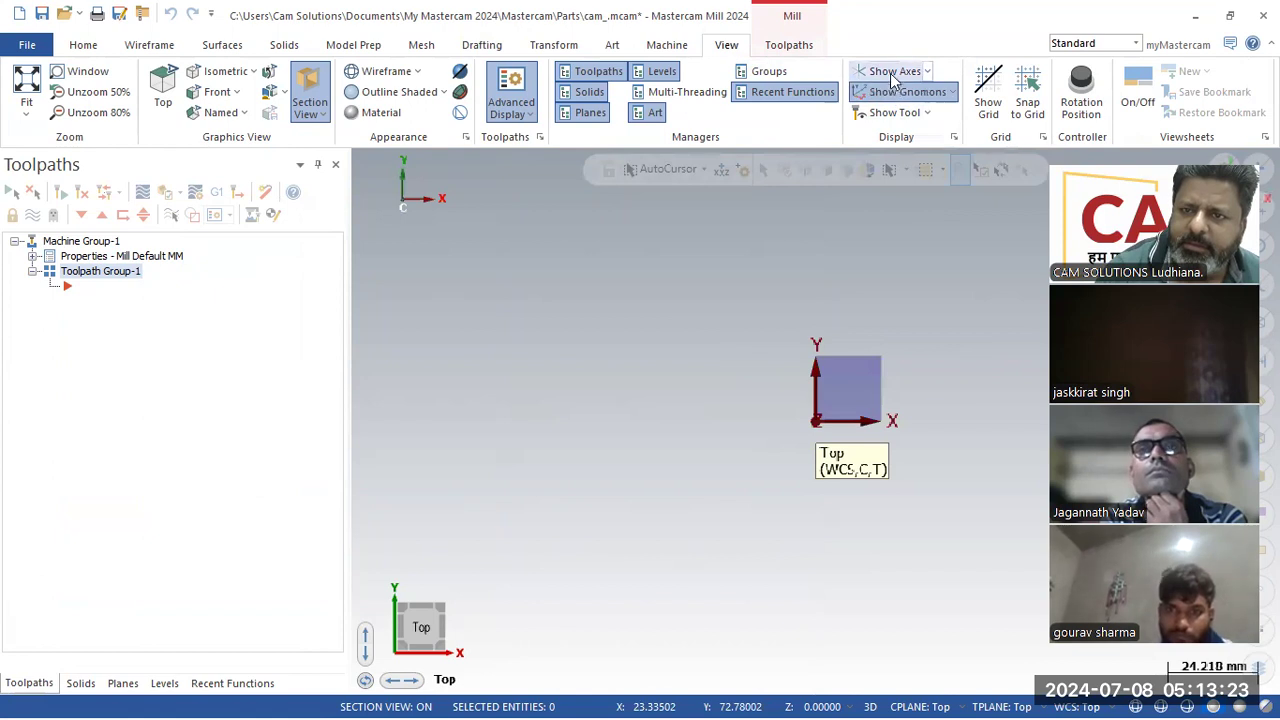
left_click(893, 76)
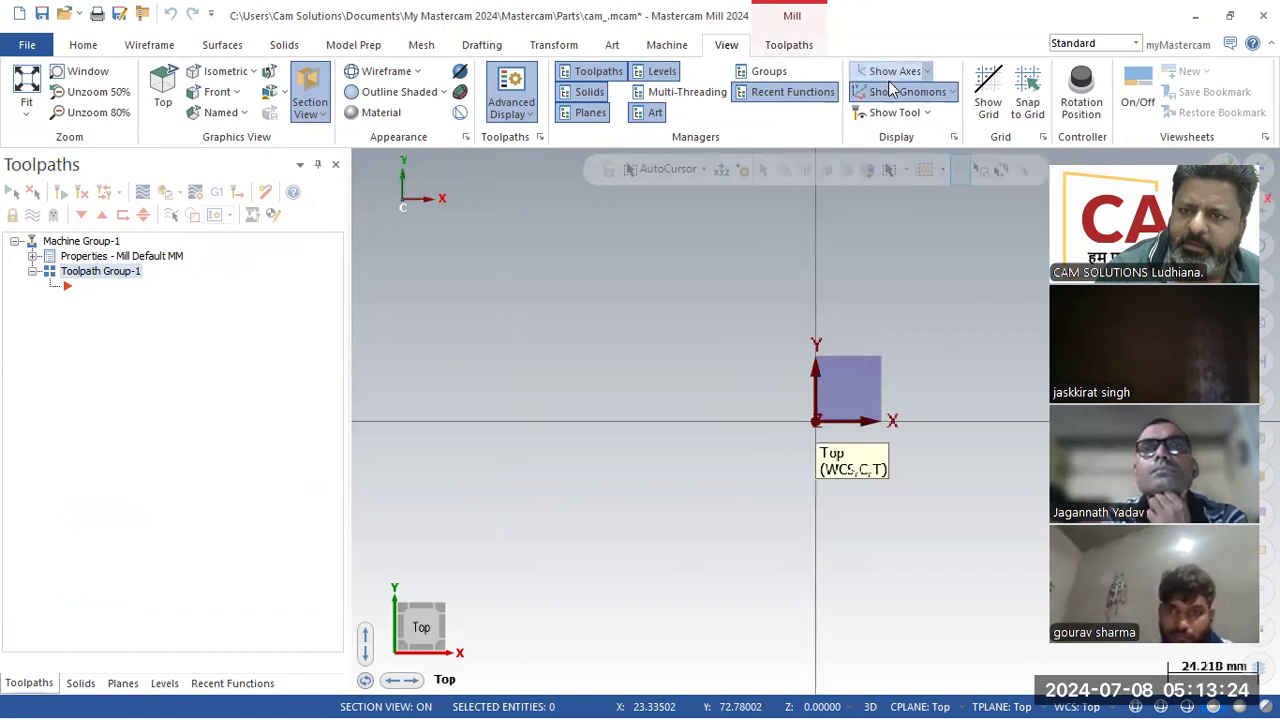
Compare the coordinate axes in the isometric and top views, finishing in the top view.
right_click(651, 328)
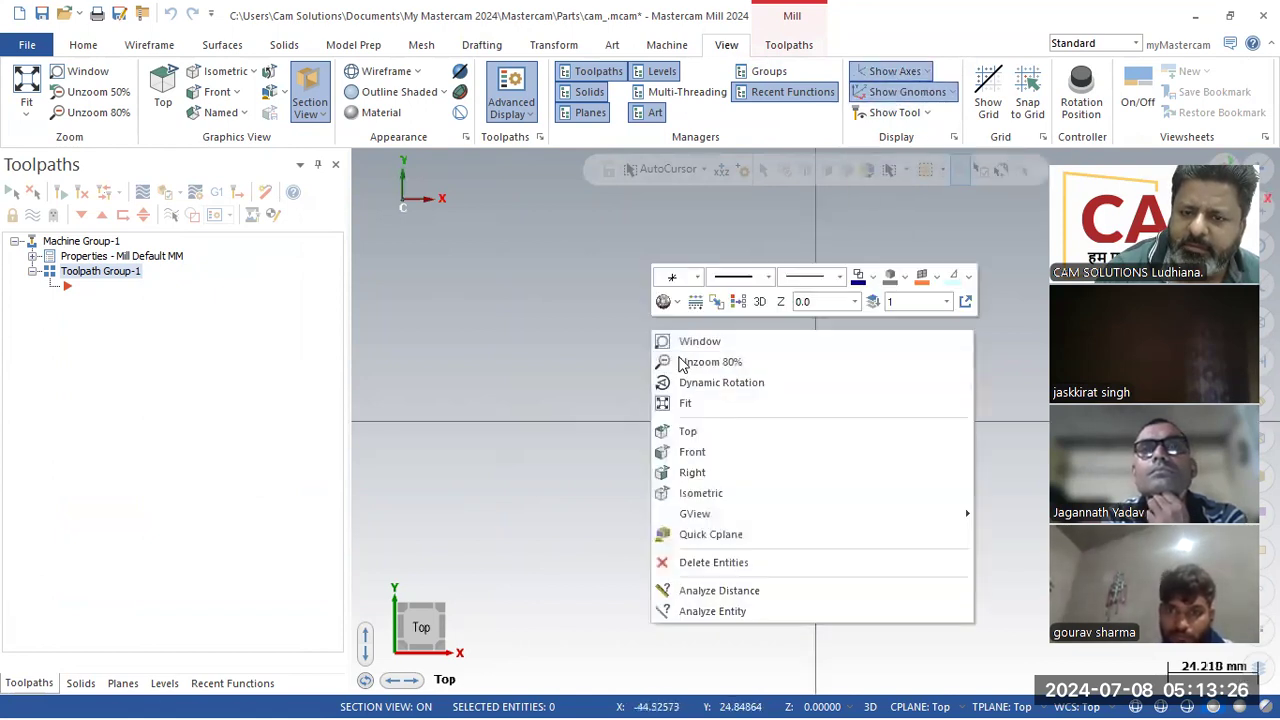
left_click(701, 493)
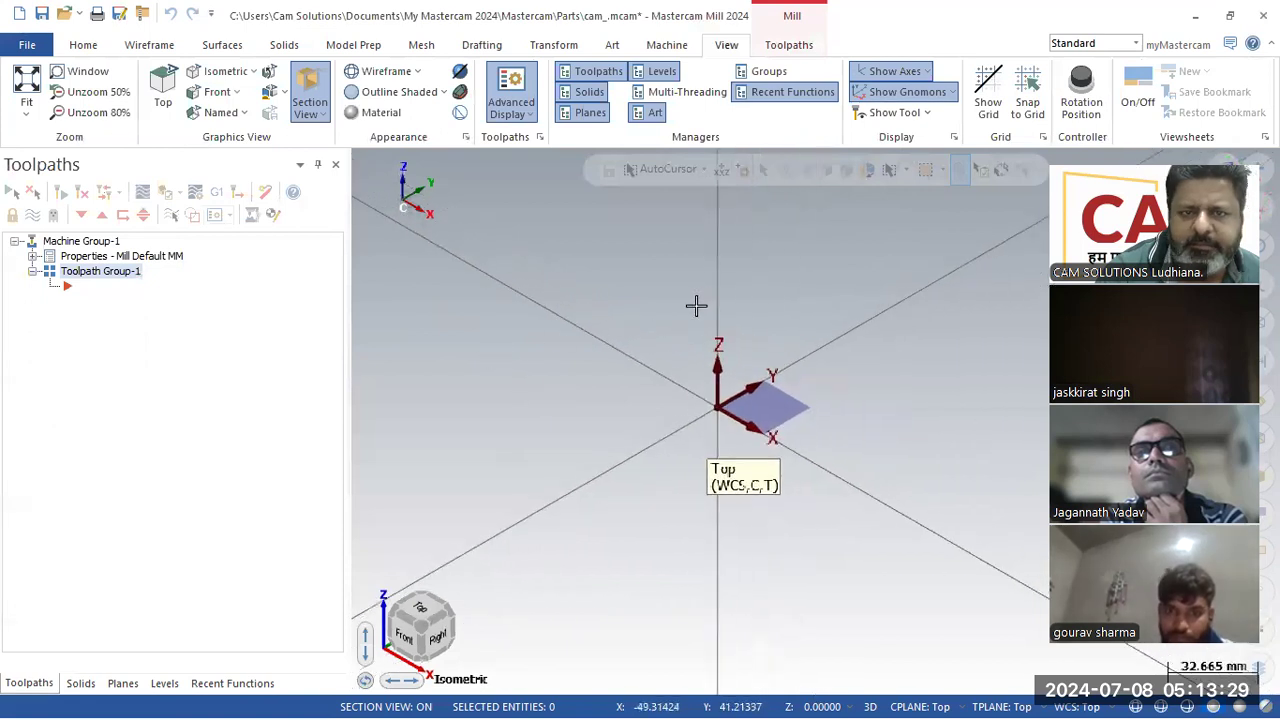
left_click(875, 94)
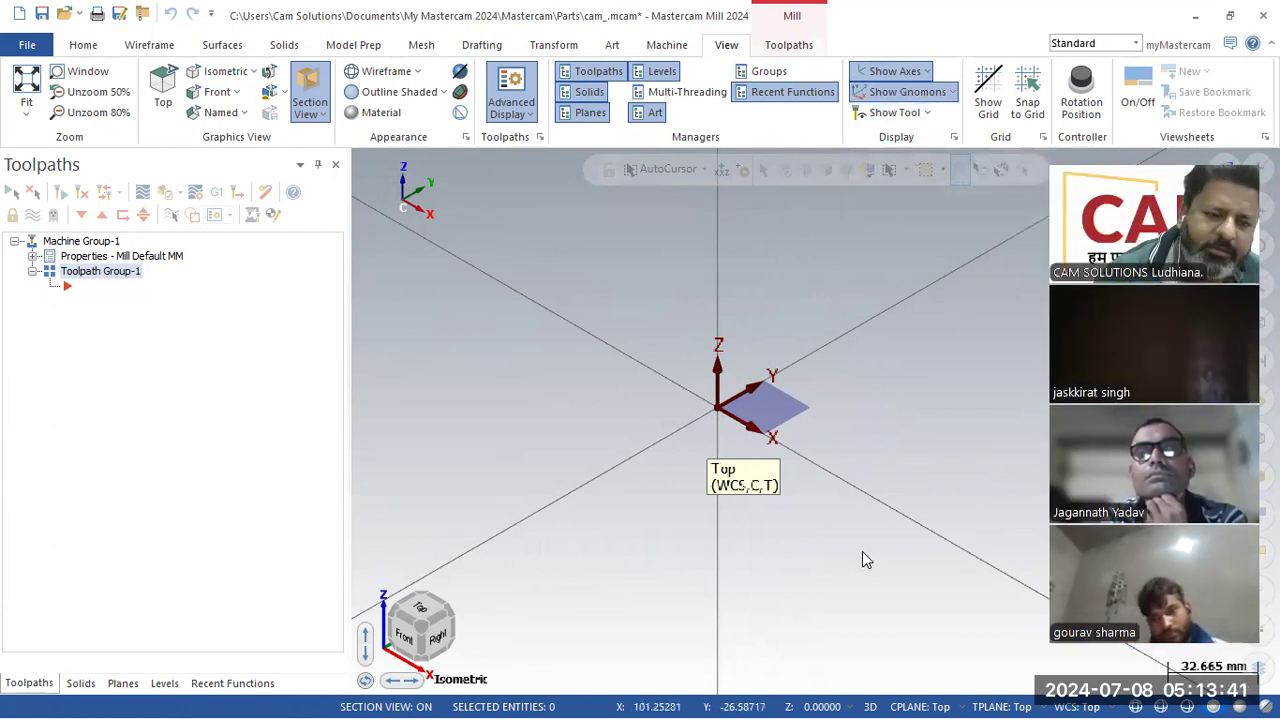
right_click(509, 392)
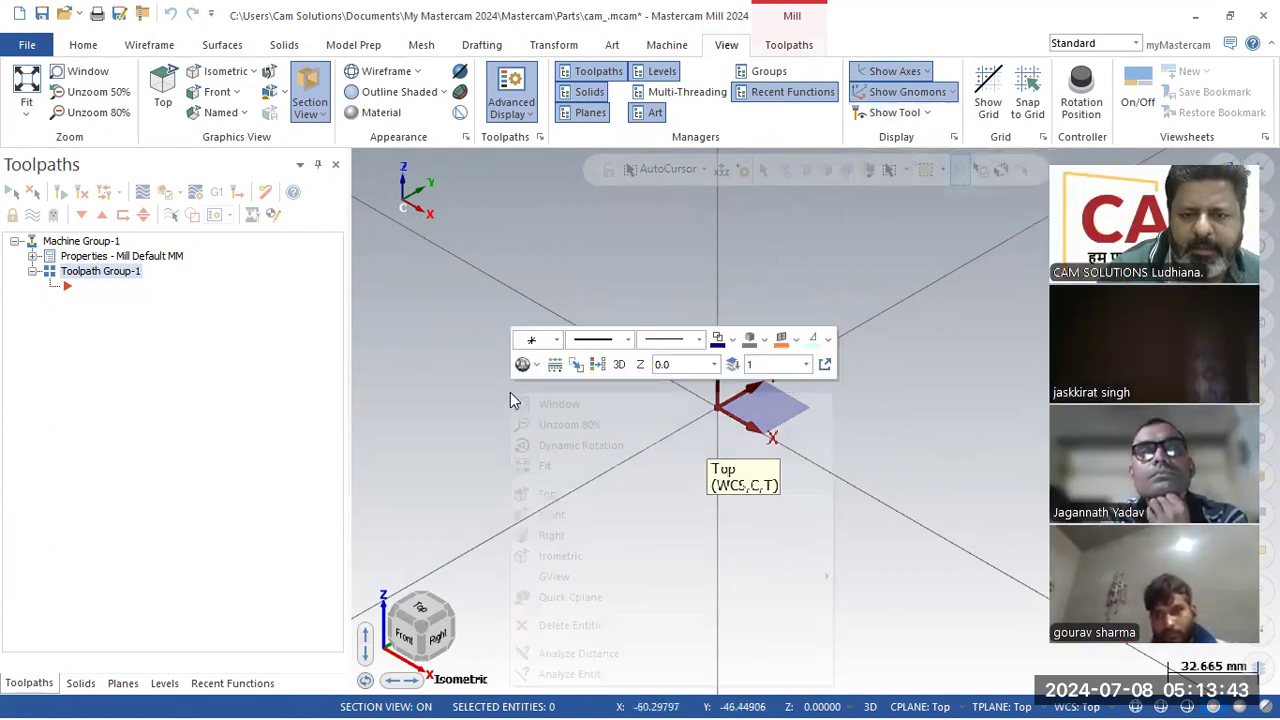
left_click(546, 494)
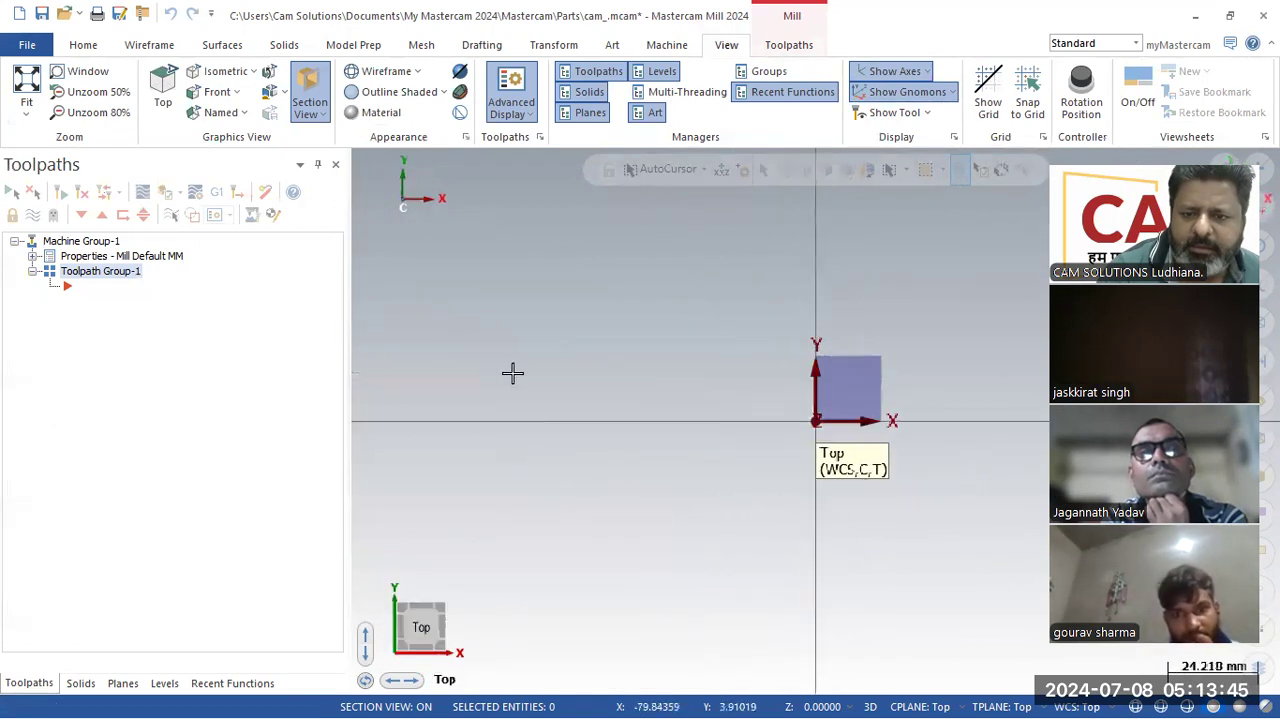
right_click(483, 308)
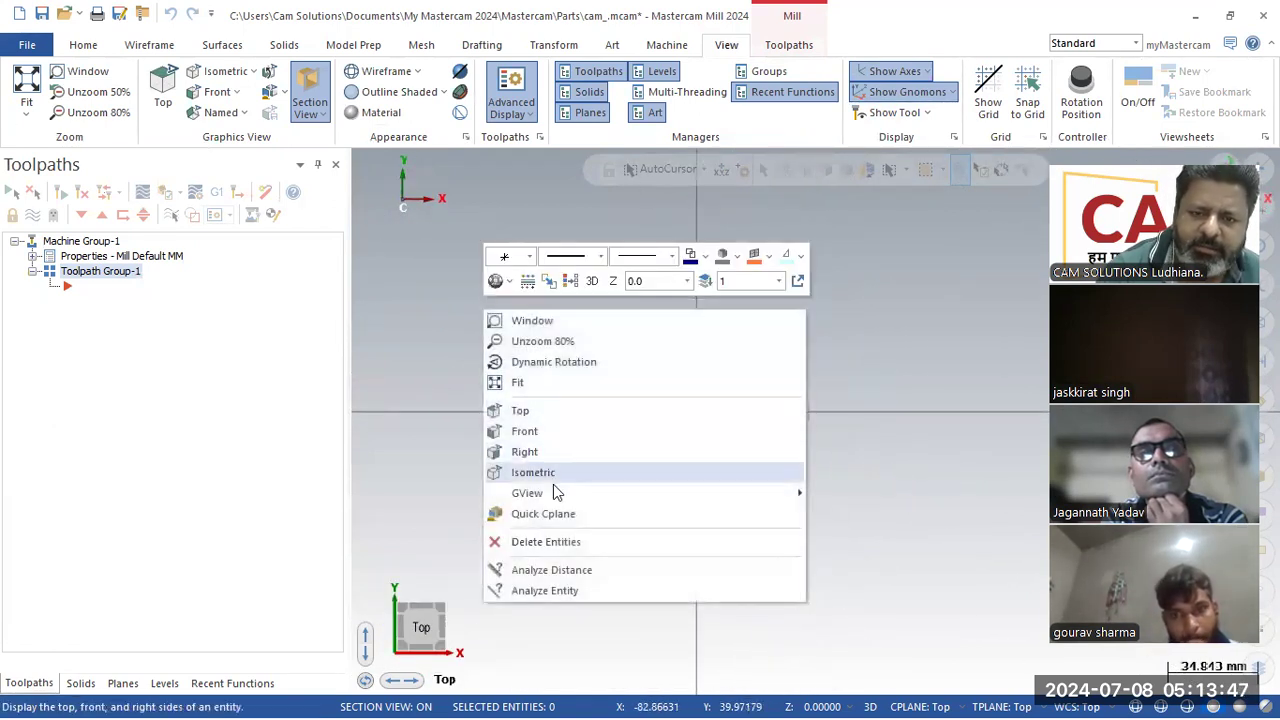
left_click(554, 472)
right_click(544, 446)
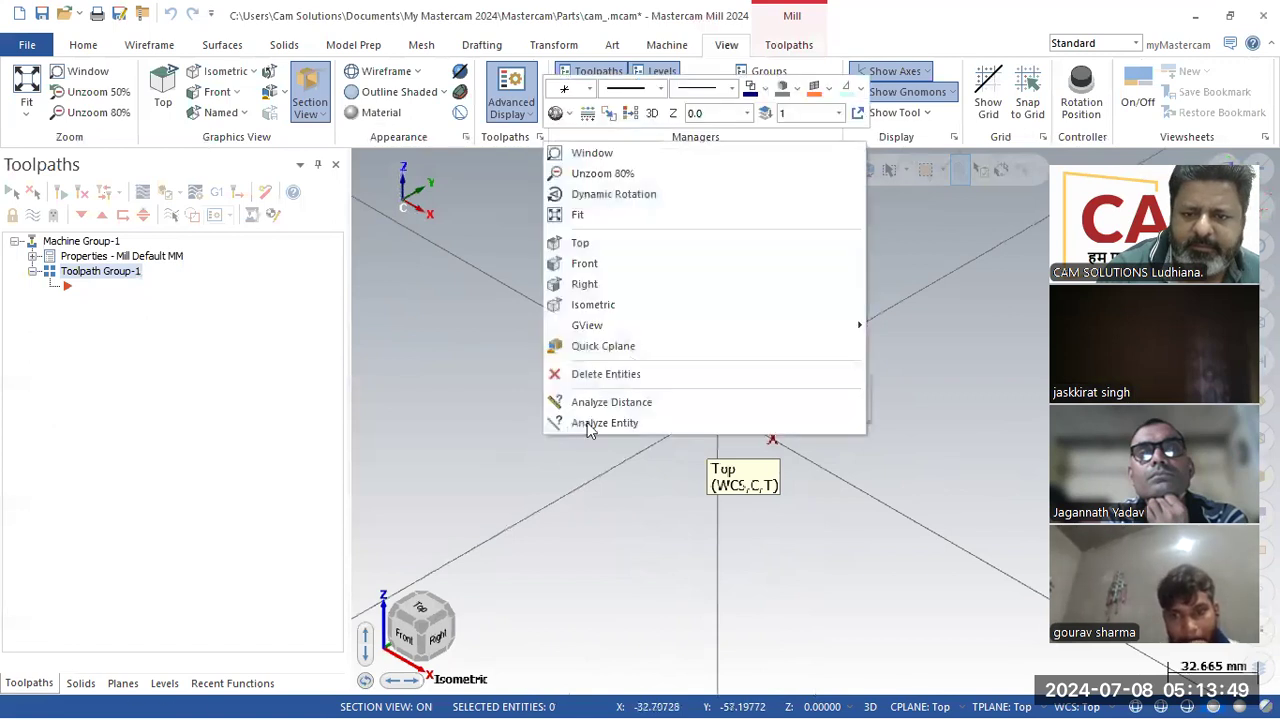
left_click(581, 246)
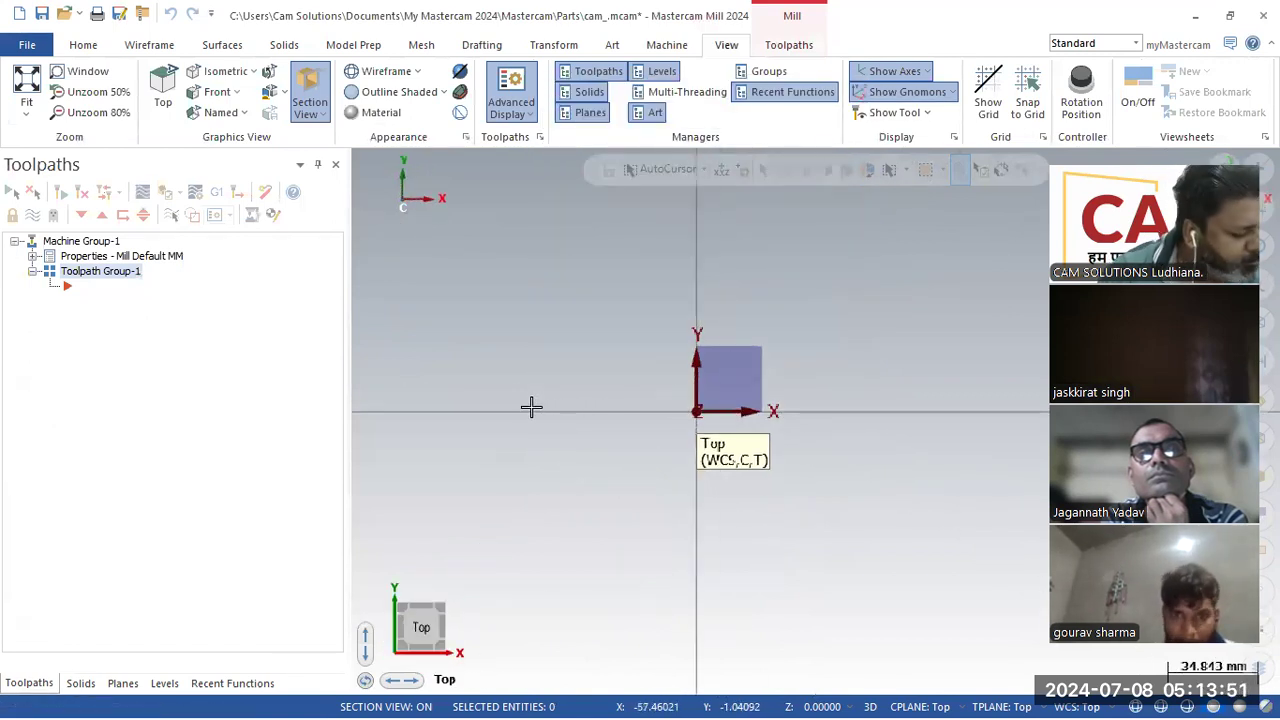
Create a trial center-point circle of 80 mm diameter at the origin and undo it.
key("alt+Tab")
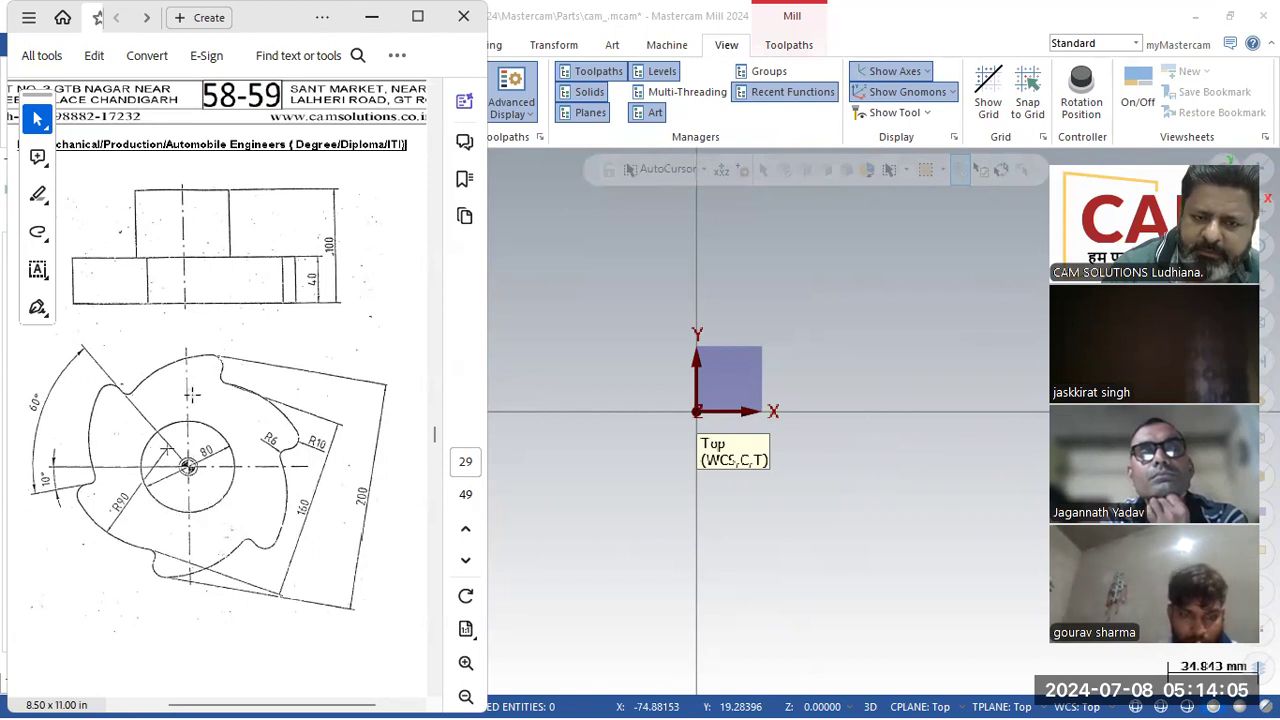
left_click(558, 376)
left_click(152, 45)
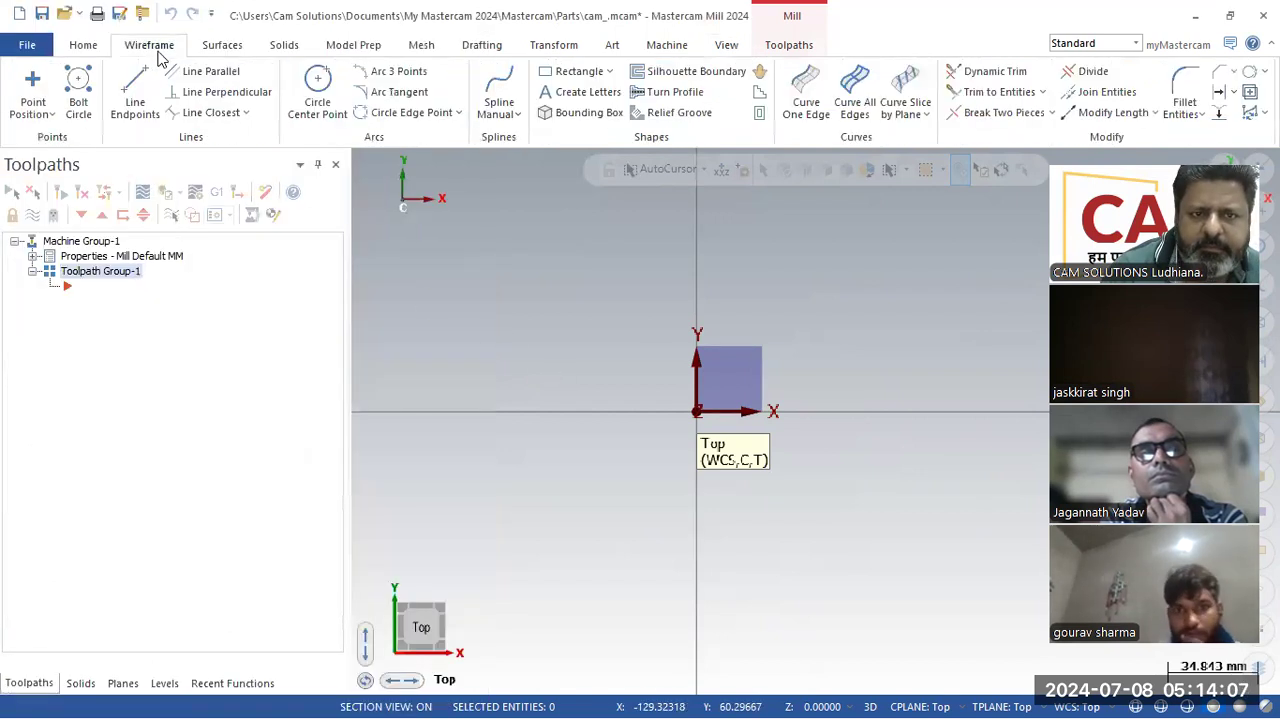
left_click(700, 418)
left_click(628, 445)
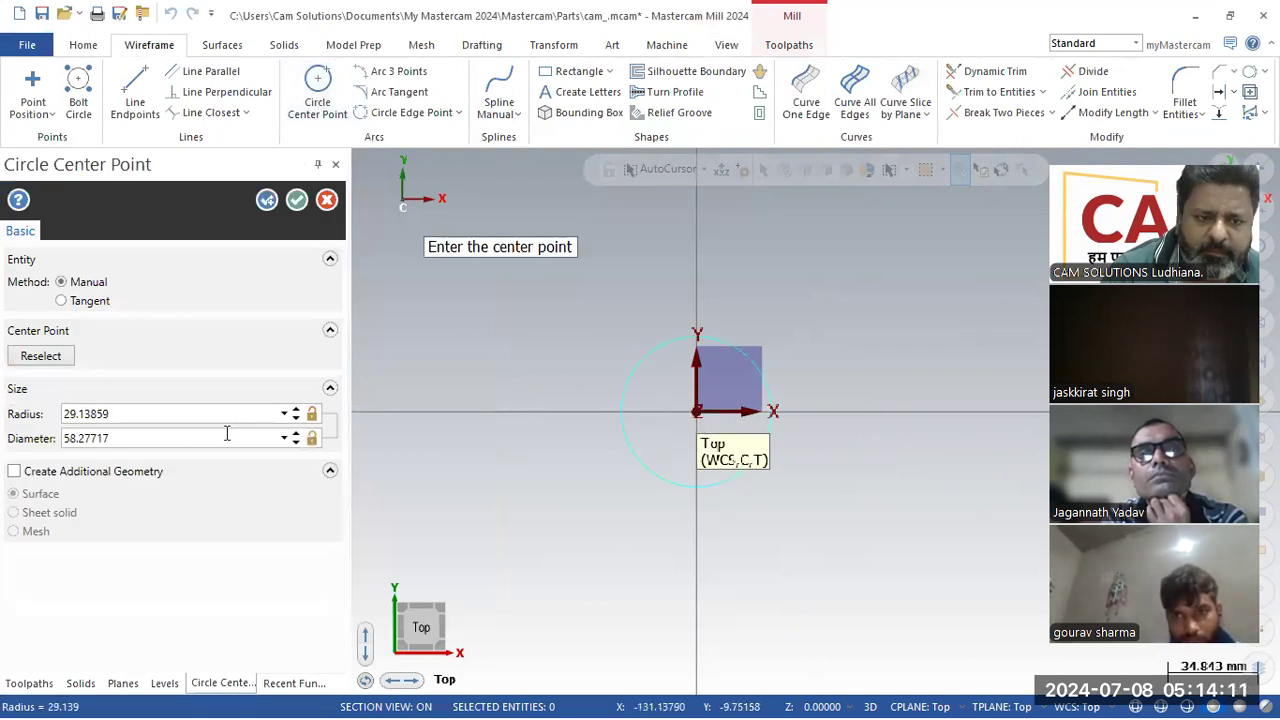
left_click(186, 436)
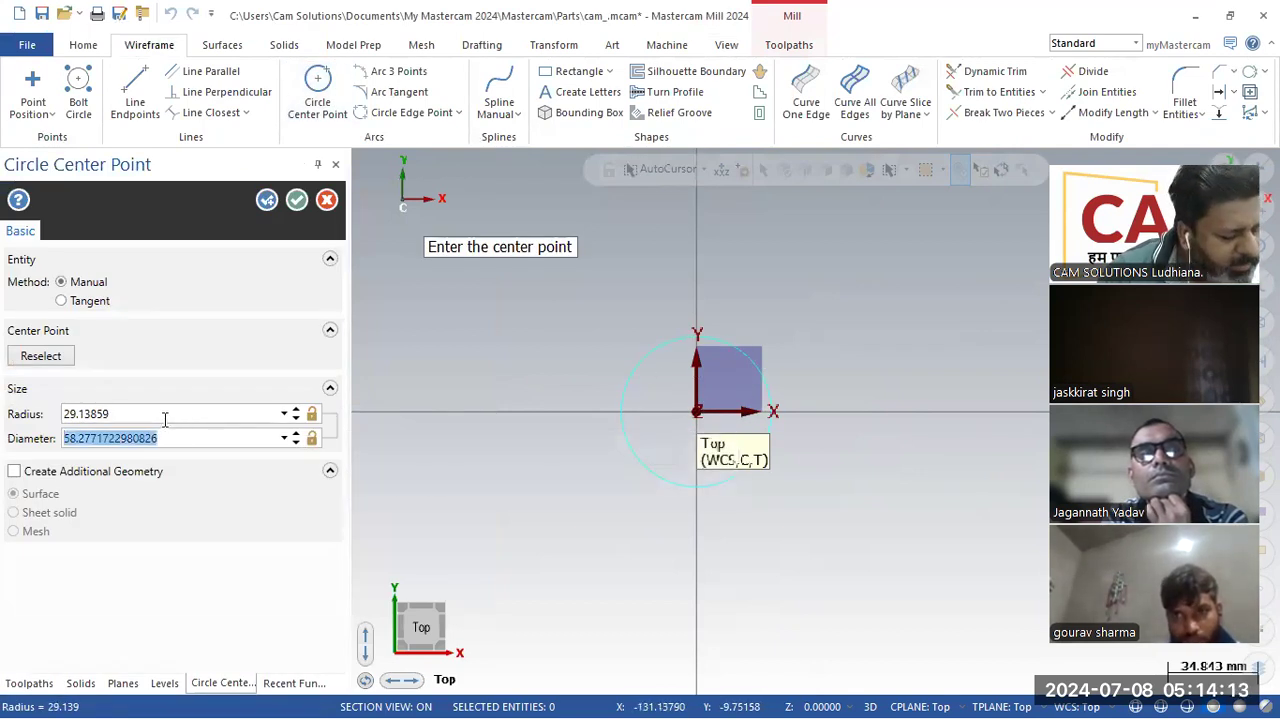
type("80")
key("Return")
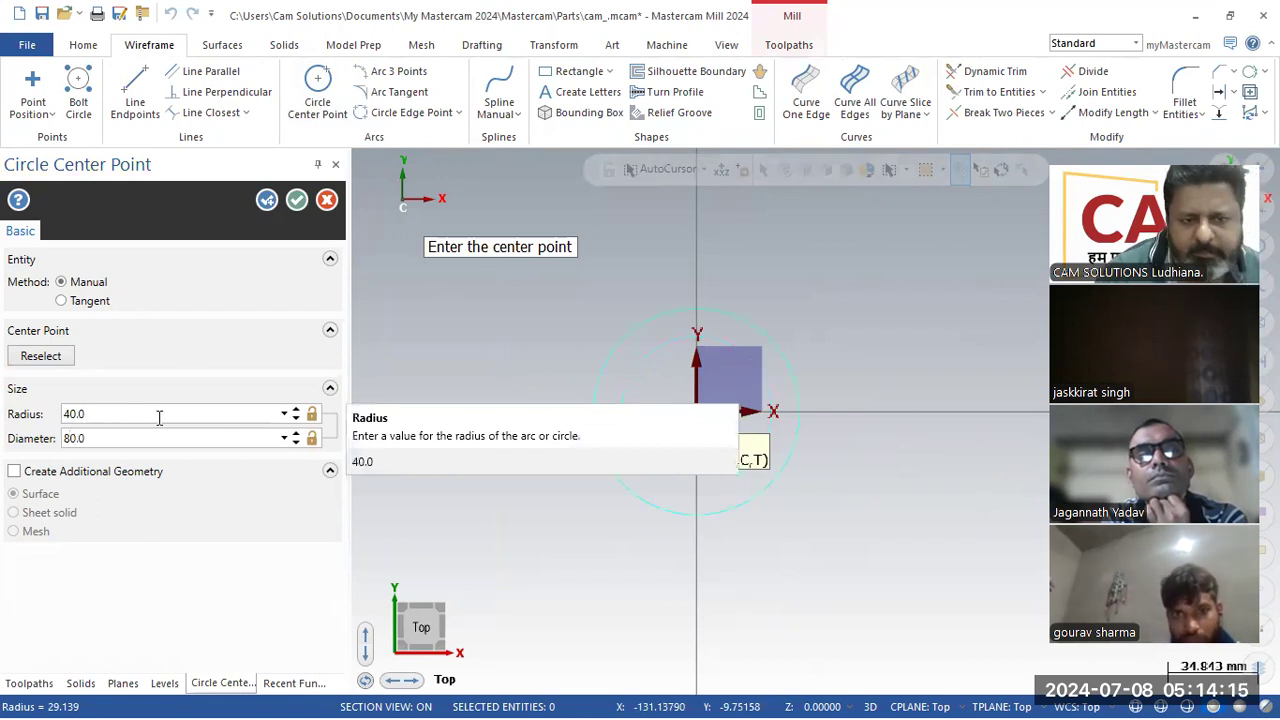
left_click(296, 200)
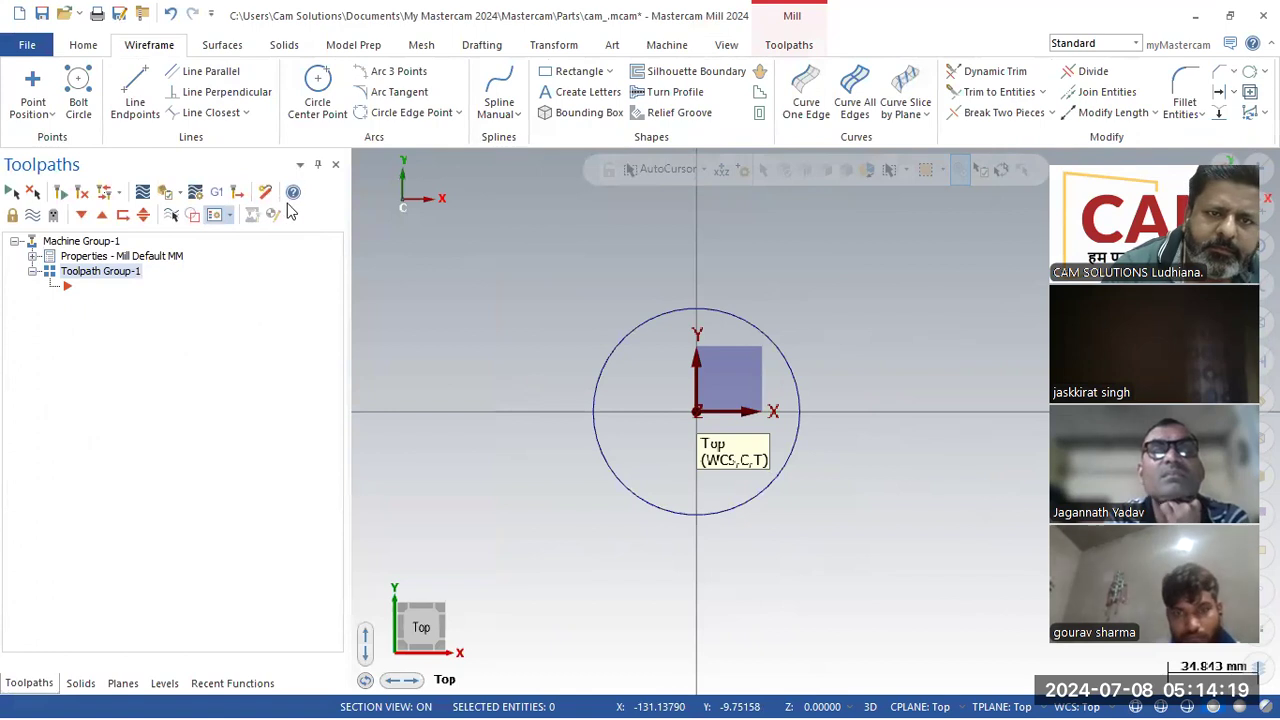
left_click(172, 15)
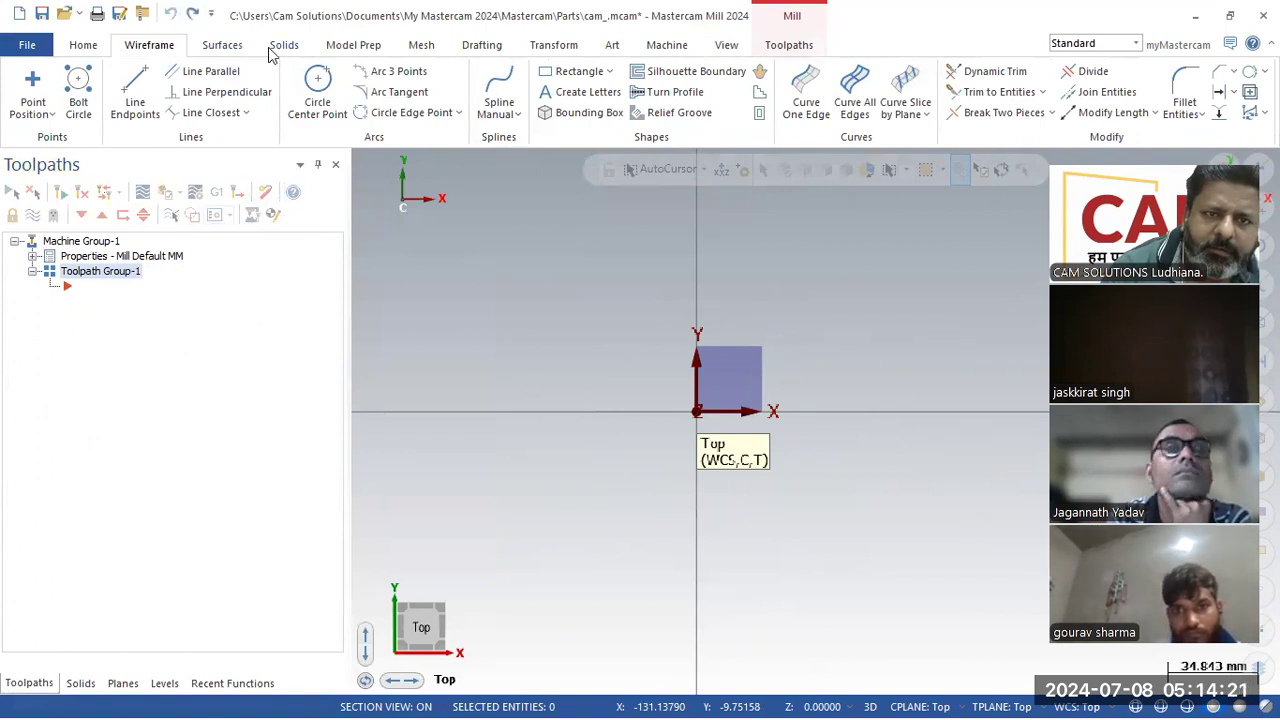
Draw a center-point circle at the origin with a diameter of 80 mm.
left_click(317, 95)
left_click(129, 437)
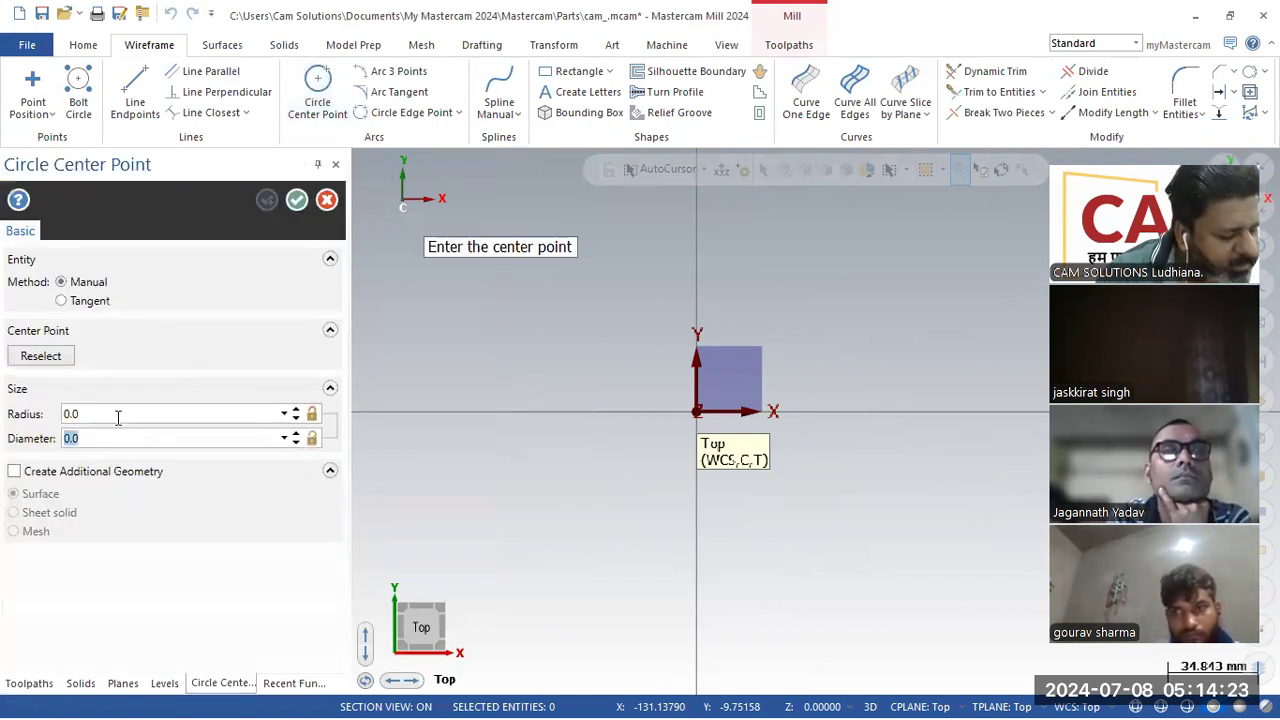
type("80")
key("Return")
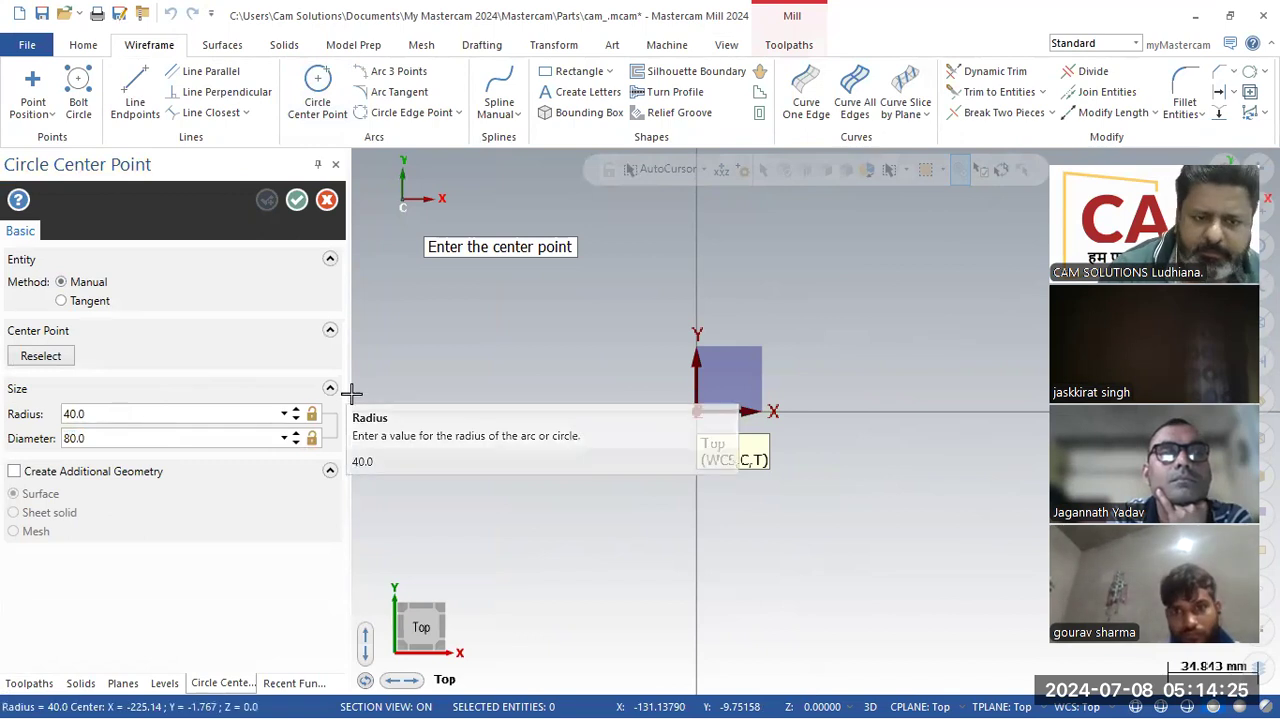
left_click(697, 412)
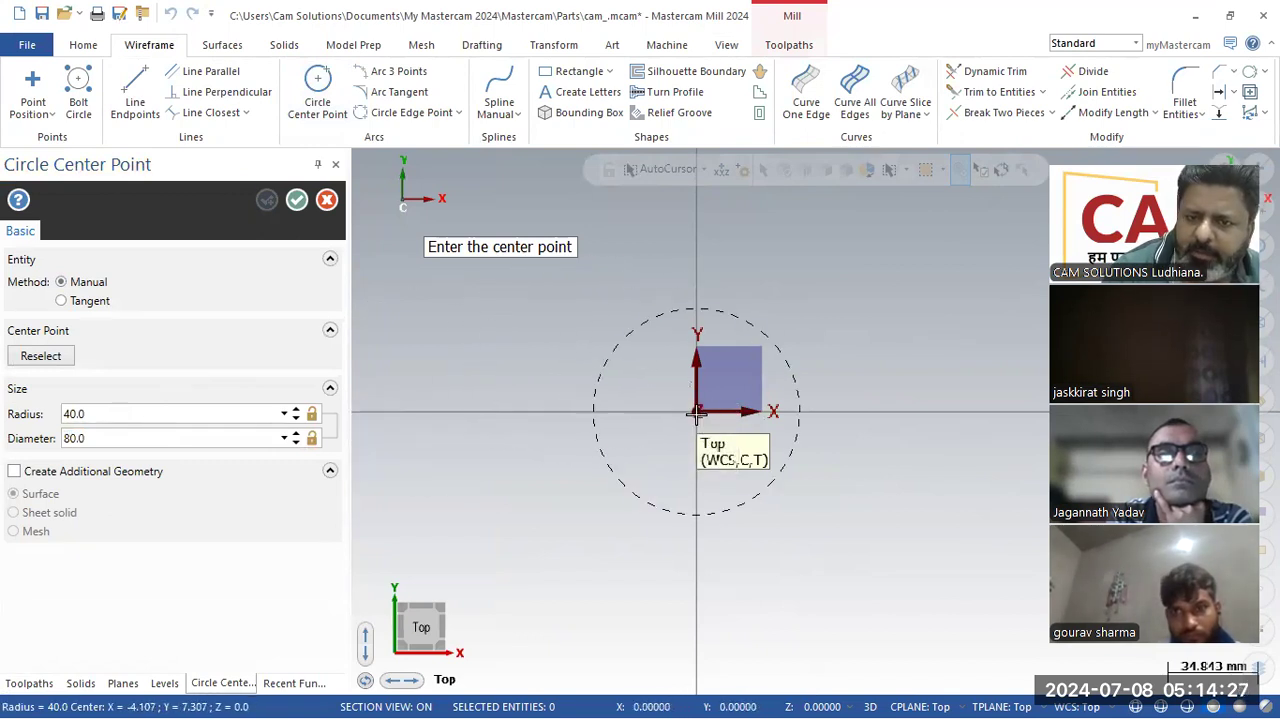
left_click(297, 201)
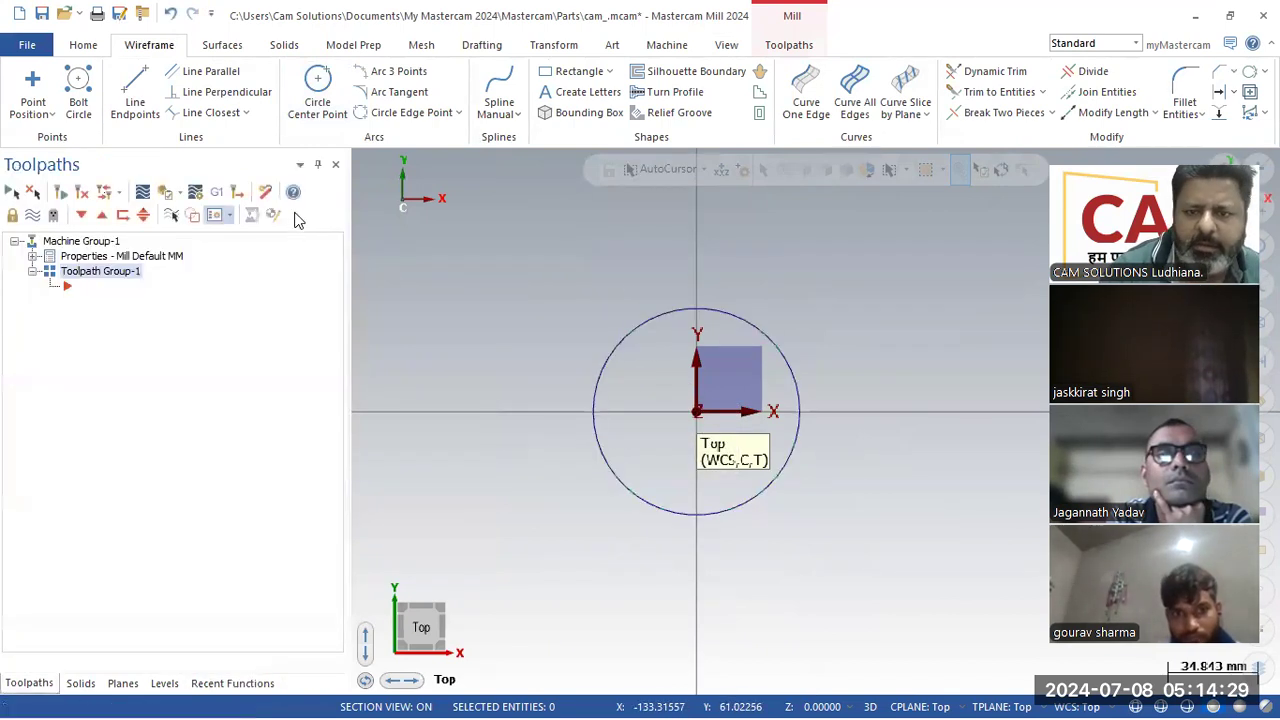
Add a concentric 160 mm diameter circle centred on the origin, following the part drawing.
key("alt+Tab")
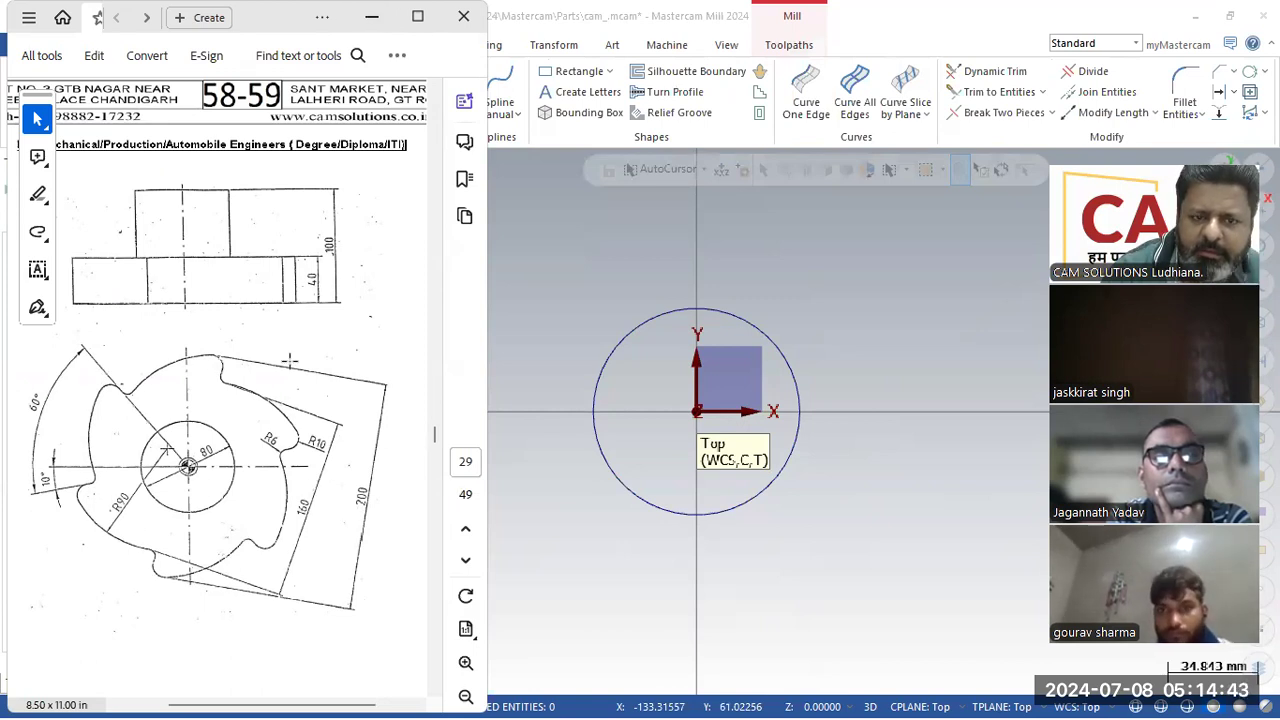
left_click(371, 17)
left_click(317, 95)
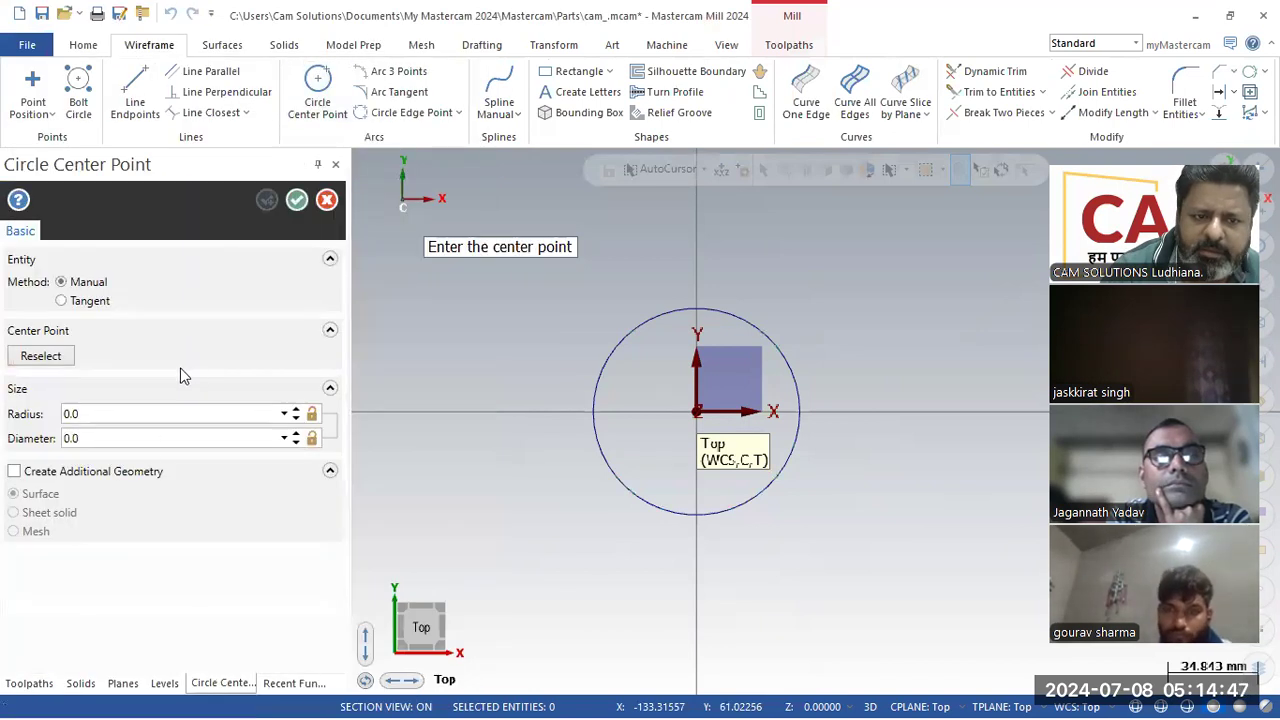
left_click(153, 436)
type("160")
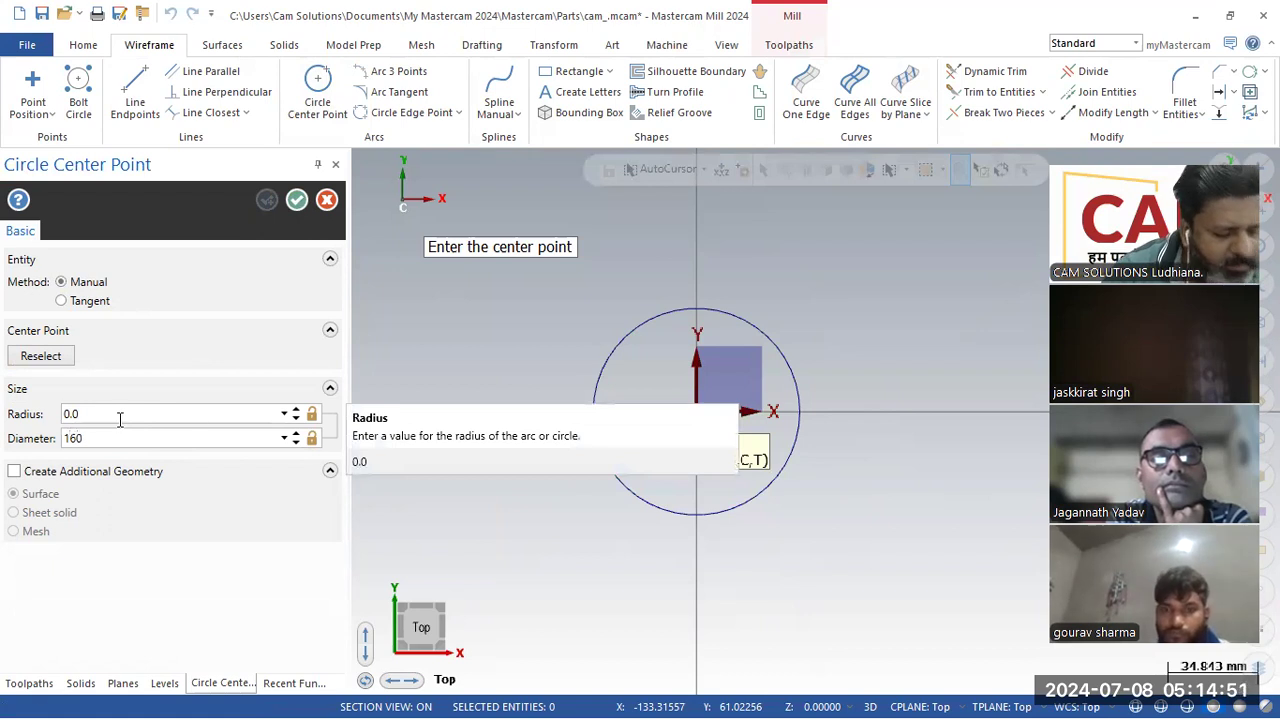
key("Return")
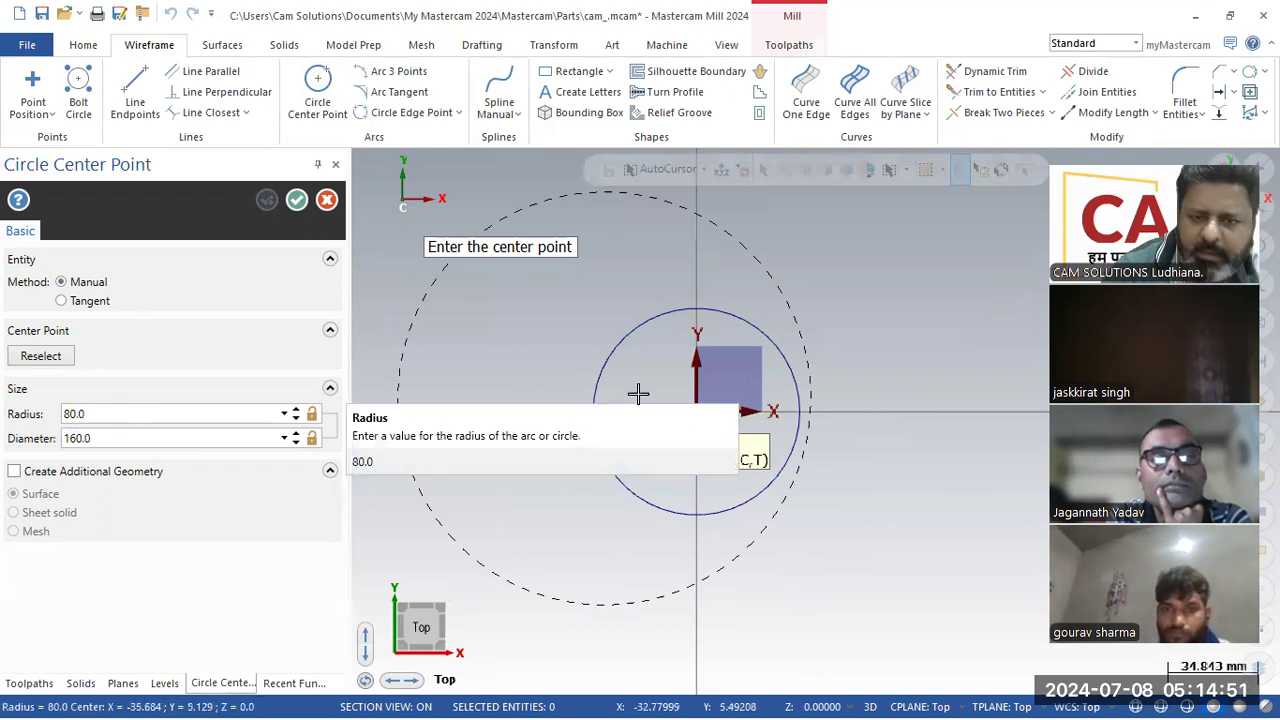
left_click(266, 199)
Add an outer circle of 200 mm diameter centred on the origin and finish the circle command.
left_click(127, 441)
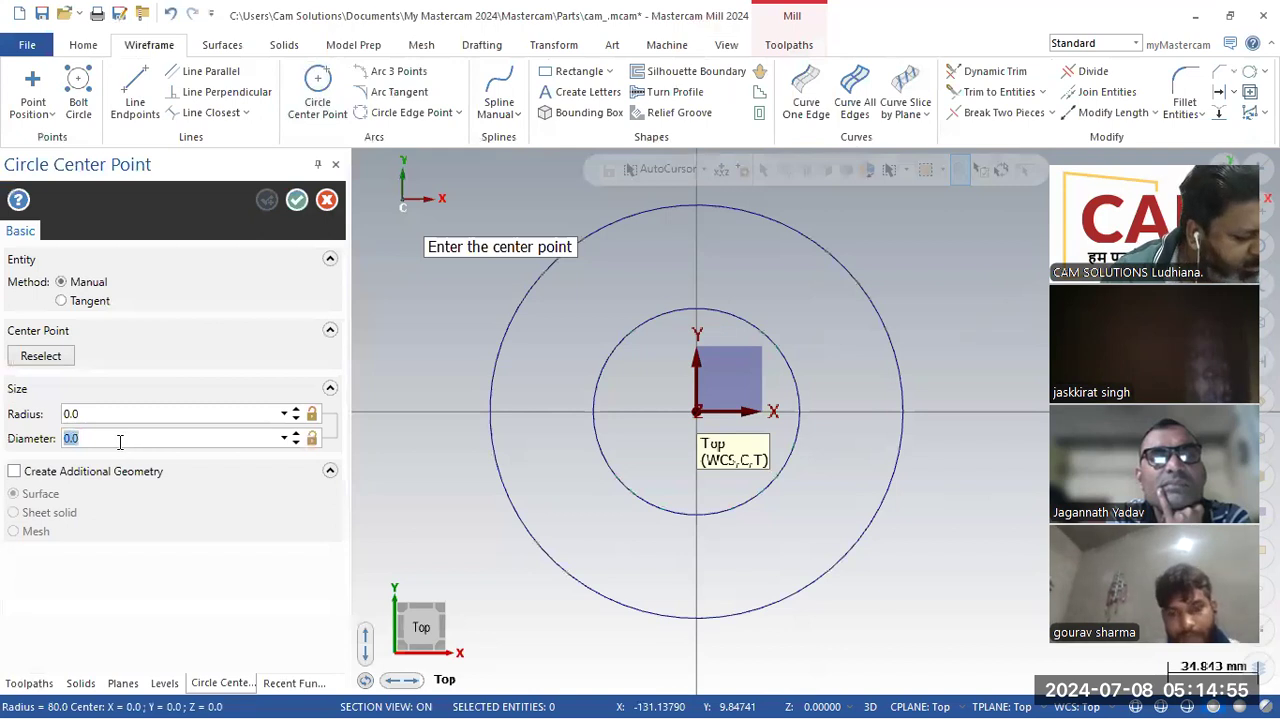
type("200")
key("Return")
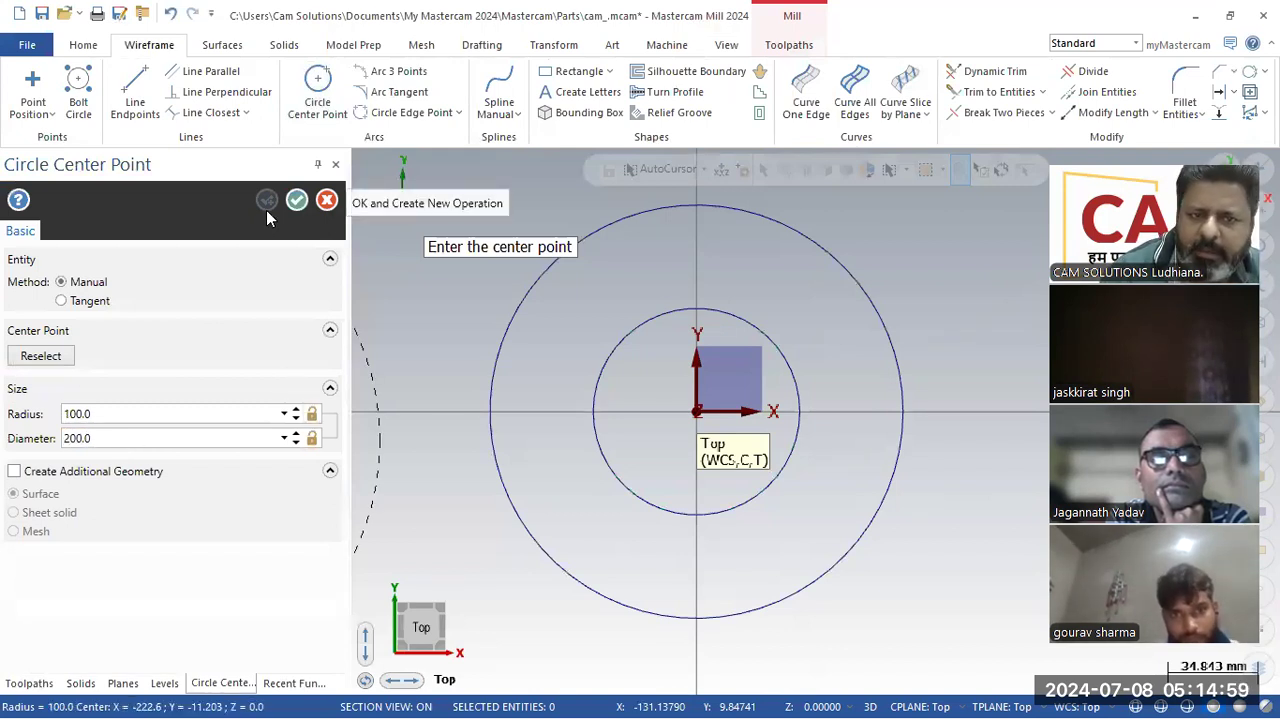
left_click(697, 410)
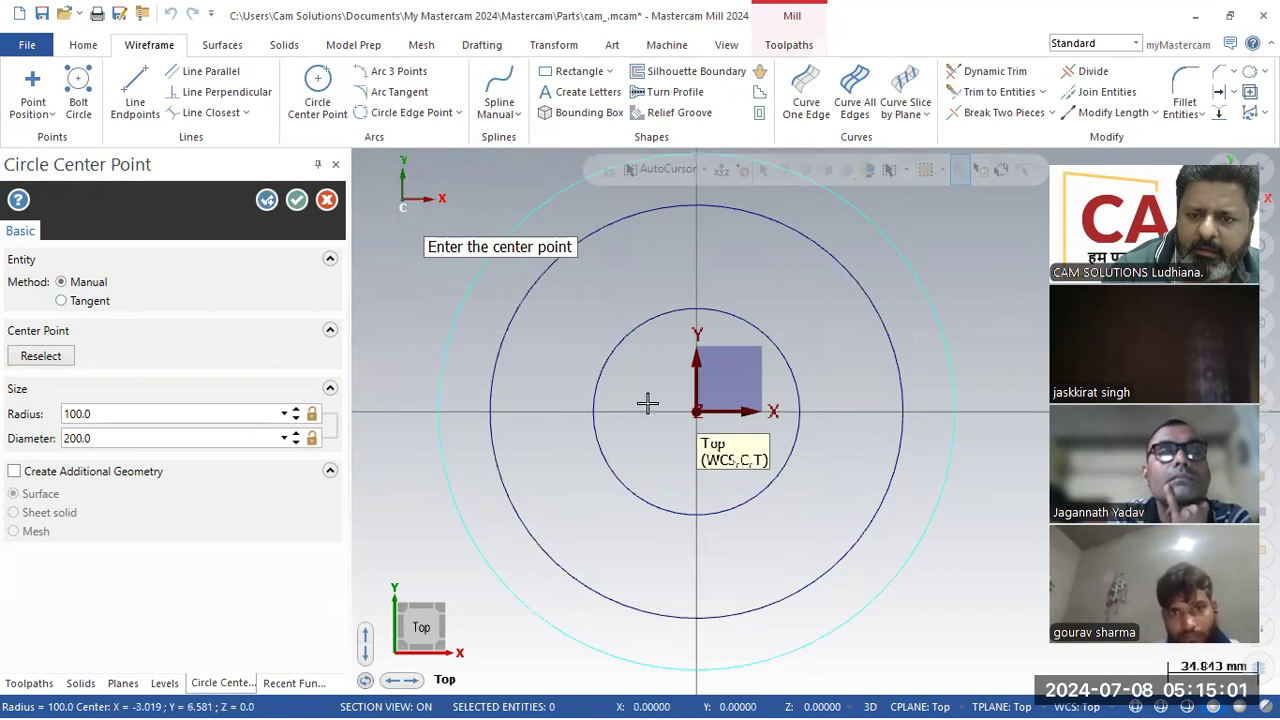
left_click(302, 206)
scroll(620, 420, "down", 2)
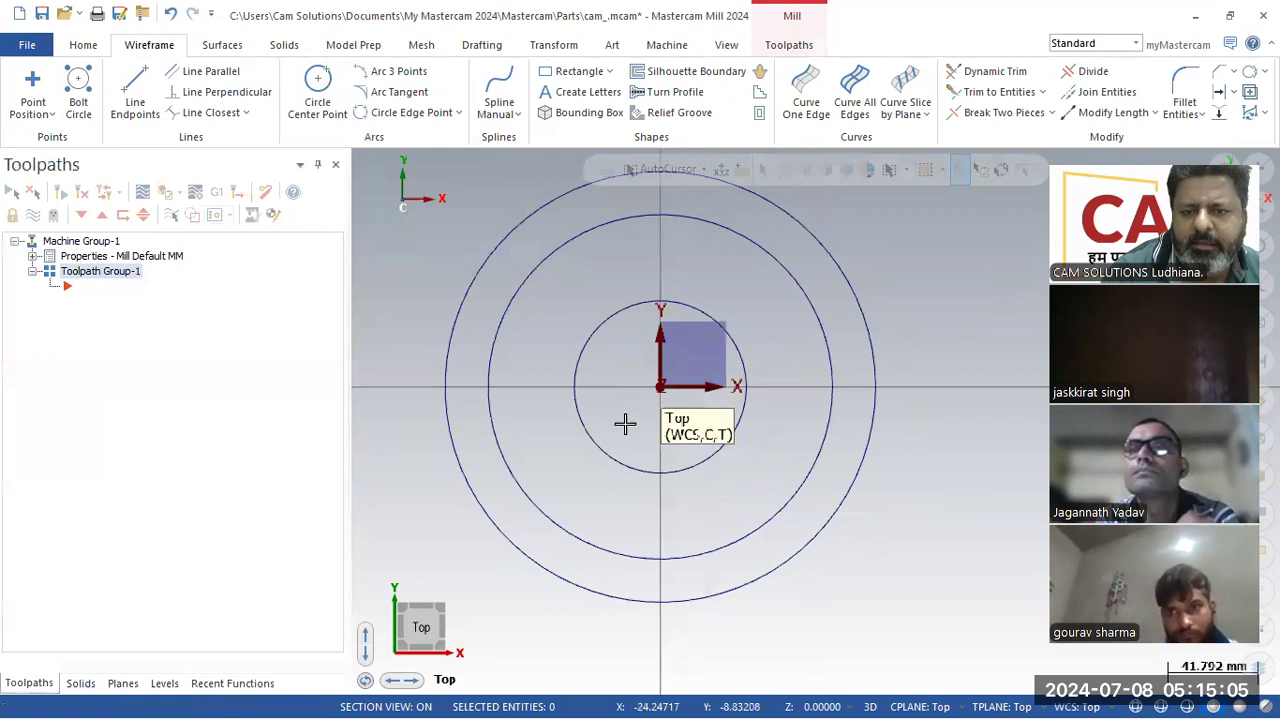
Switch to the PDF drawing, sketch temporary marks over the cam's 60° and 10° dimensions to explain the radial line angles, and return to Mastercam.
key("alt+Tab")
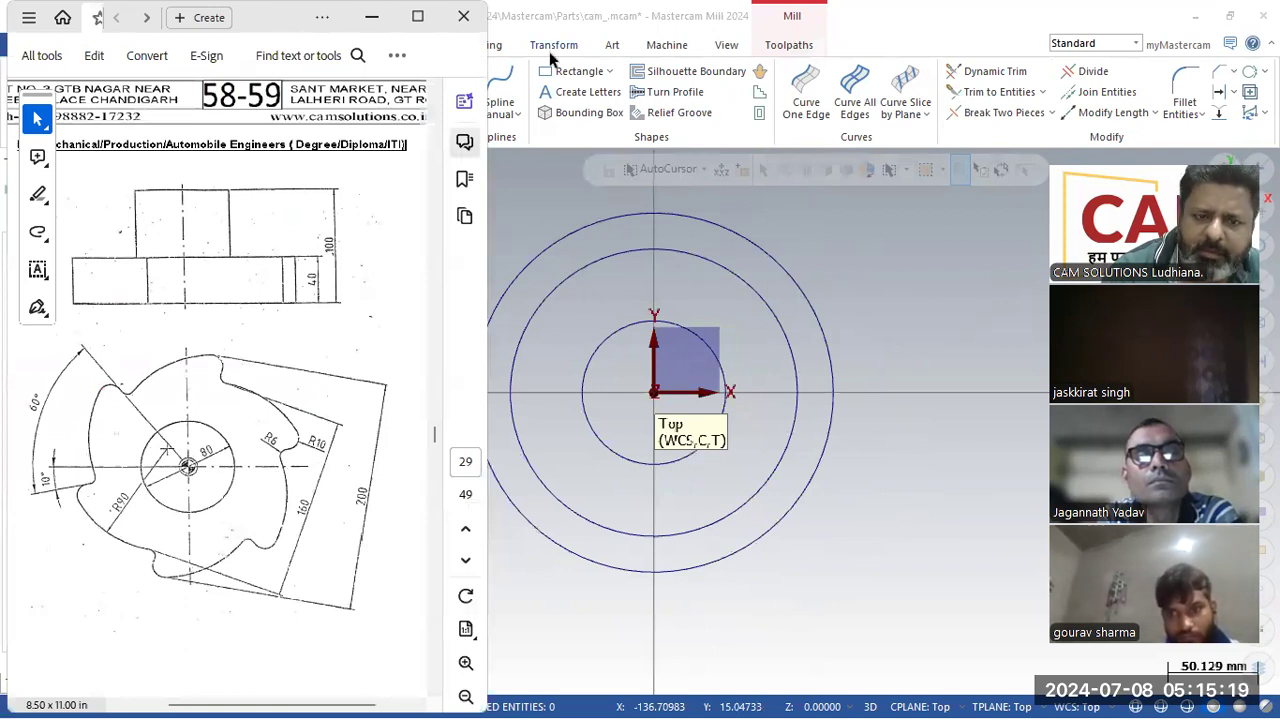
left_click(325, 469)
left_click(182, 332)
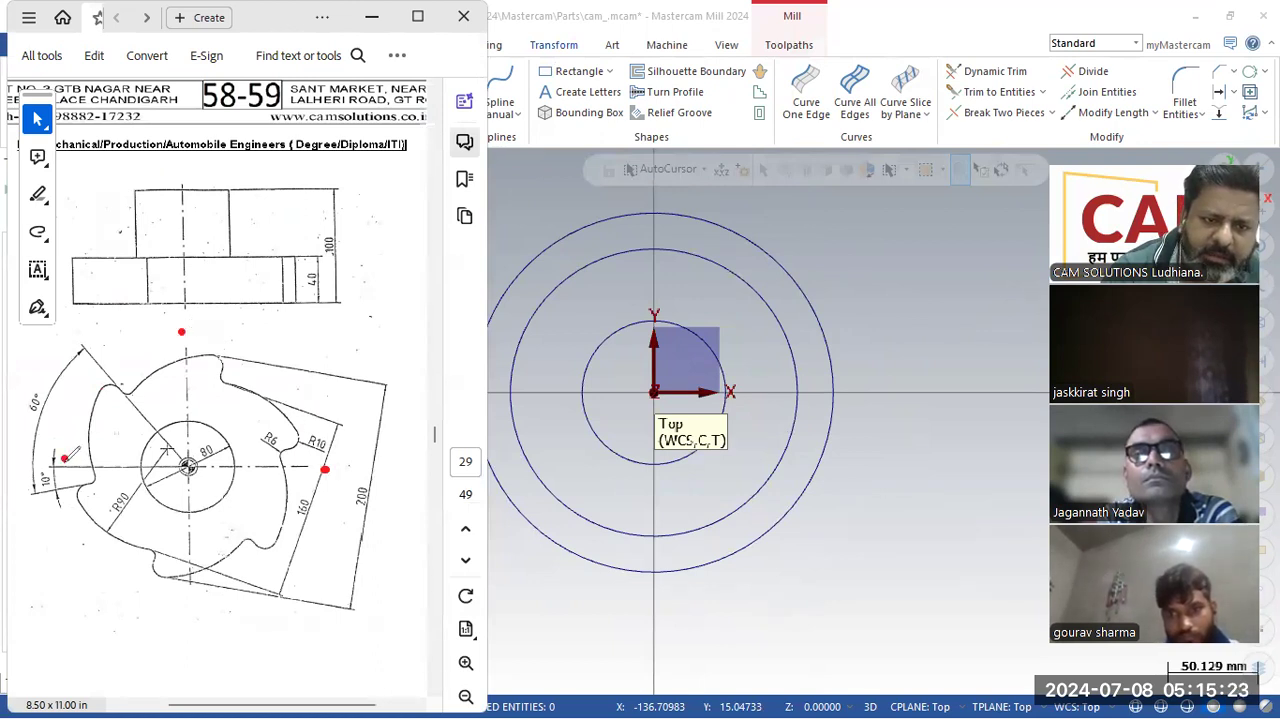
left_click(191, 602)
left_click(345, 483)
mouse_move(253, 464)
left_mouse_down()
mouse_move(210, 411)
mouse_move(148, 421)
mouse_move(154, 406)
left_mouse_up()
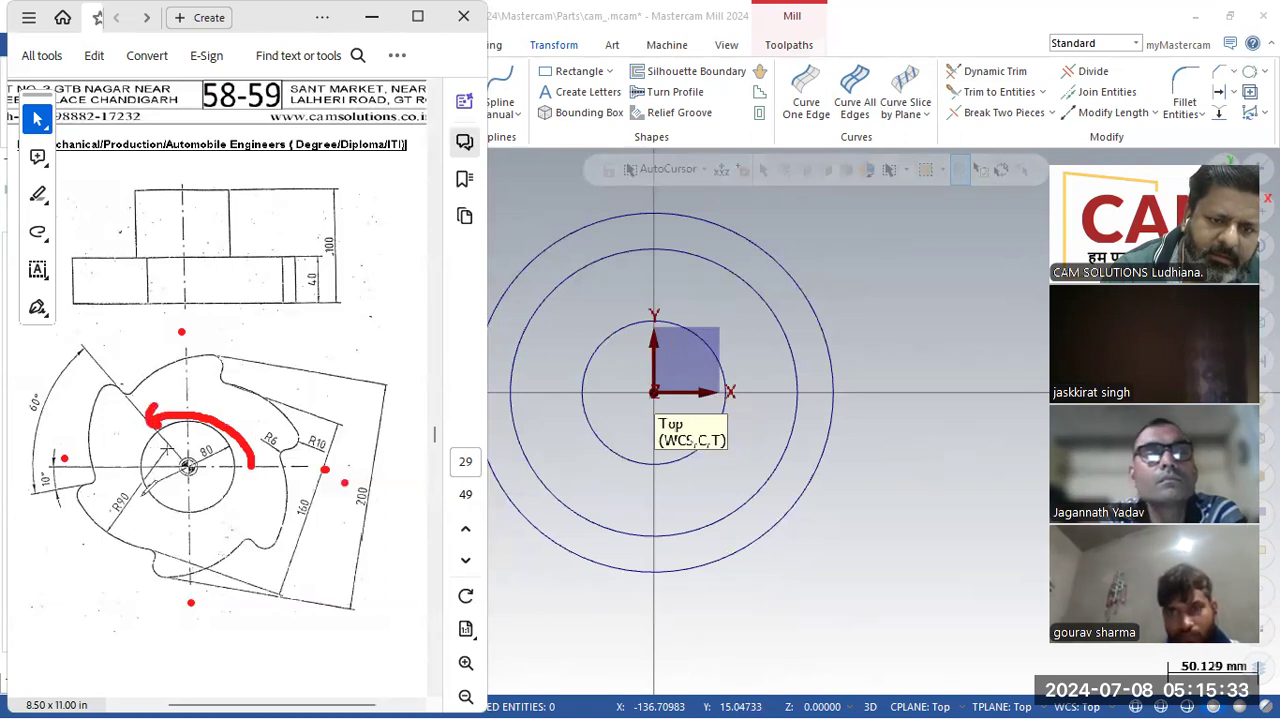
mouse_move(132, 407)
left_mouse_down()
mouse_move(117, 466)
mouse_move(129, 478)
left_mouse_up()
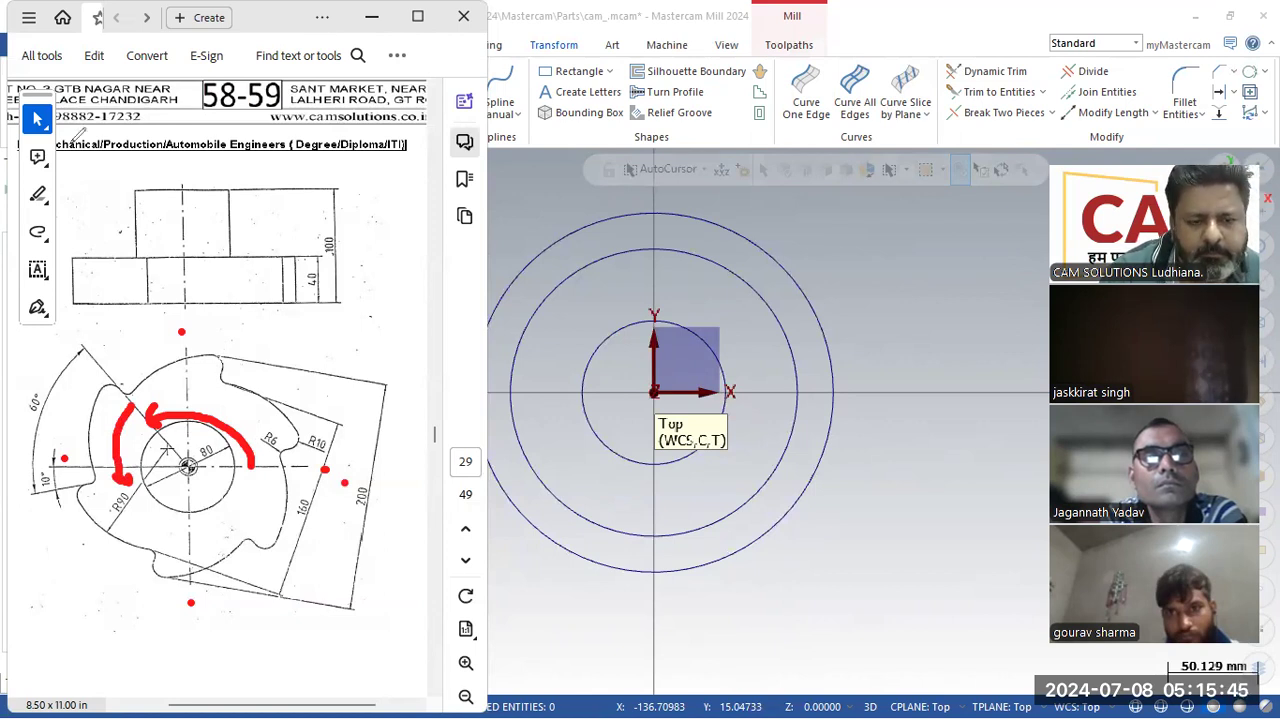
key("Escape")
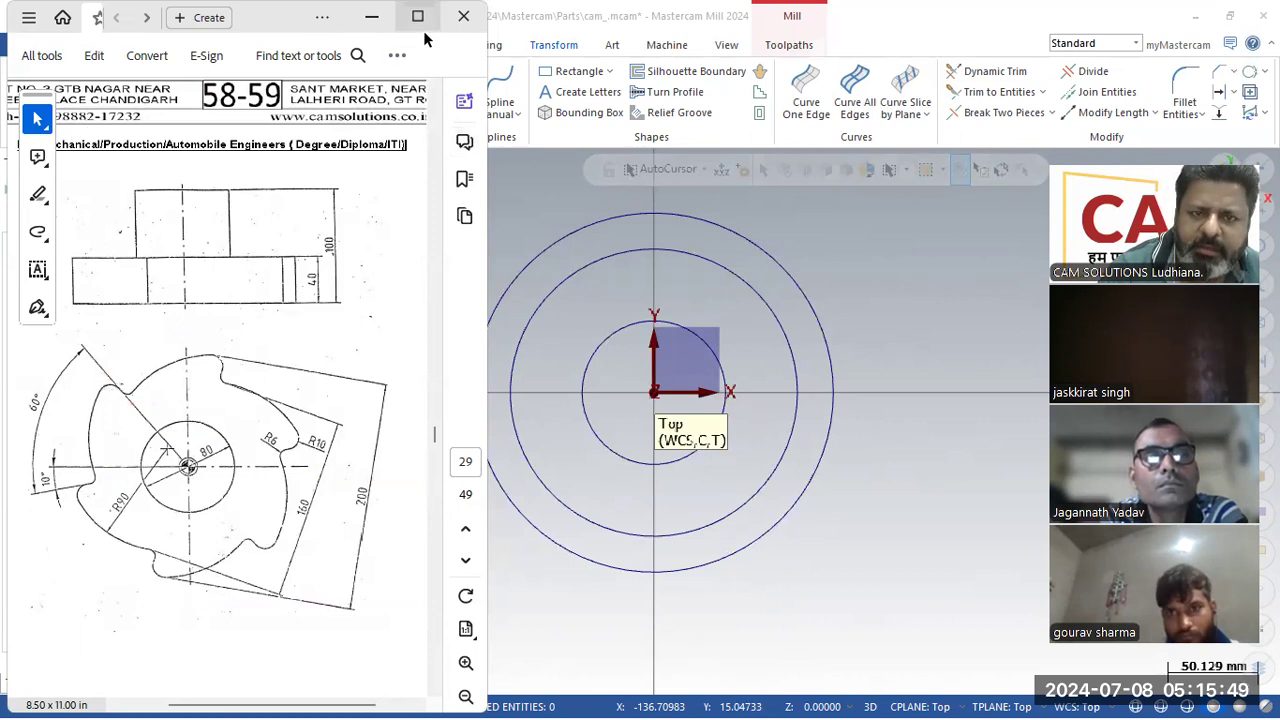
left_click_drag(352, 24, 358, 53)
left_click(382, 44)
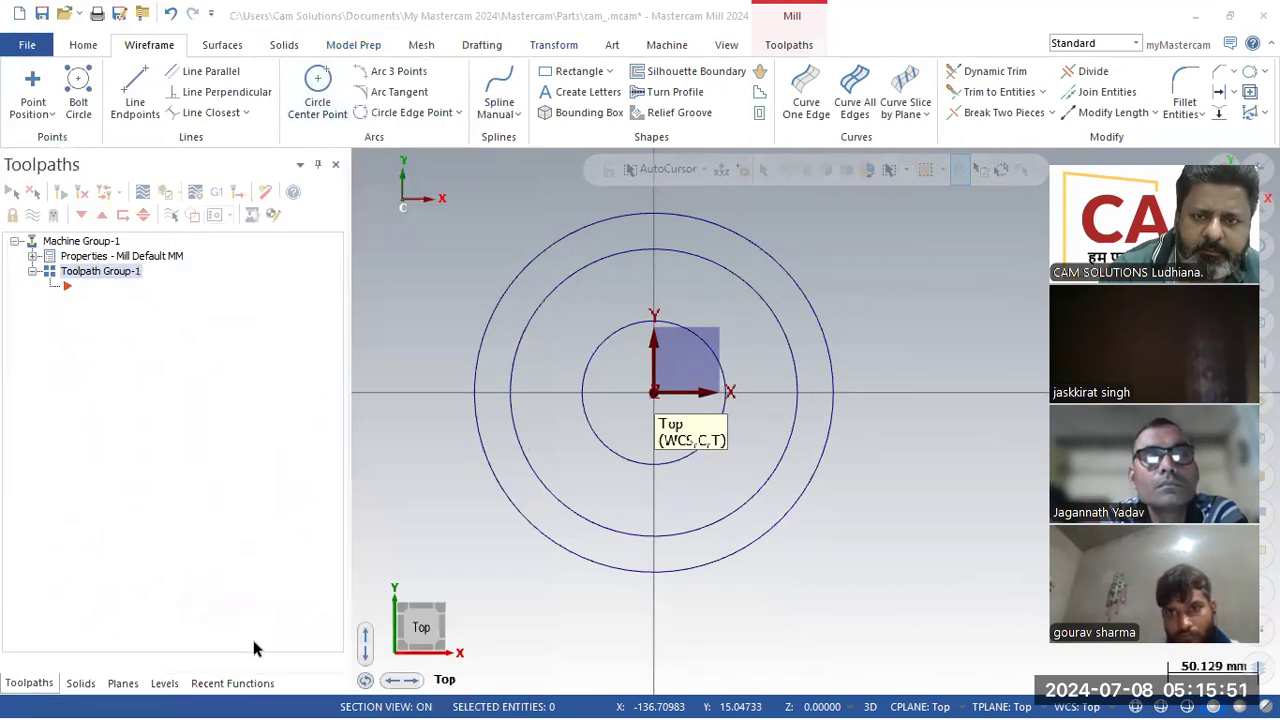
Draw a line about 136 mm long from the origin at an angle of 130°, extending beyond the outer circle.
left_click(135, 95)
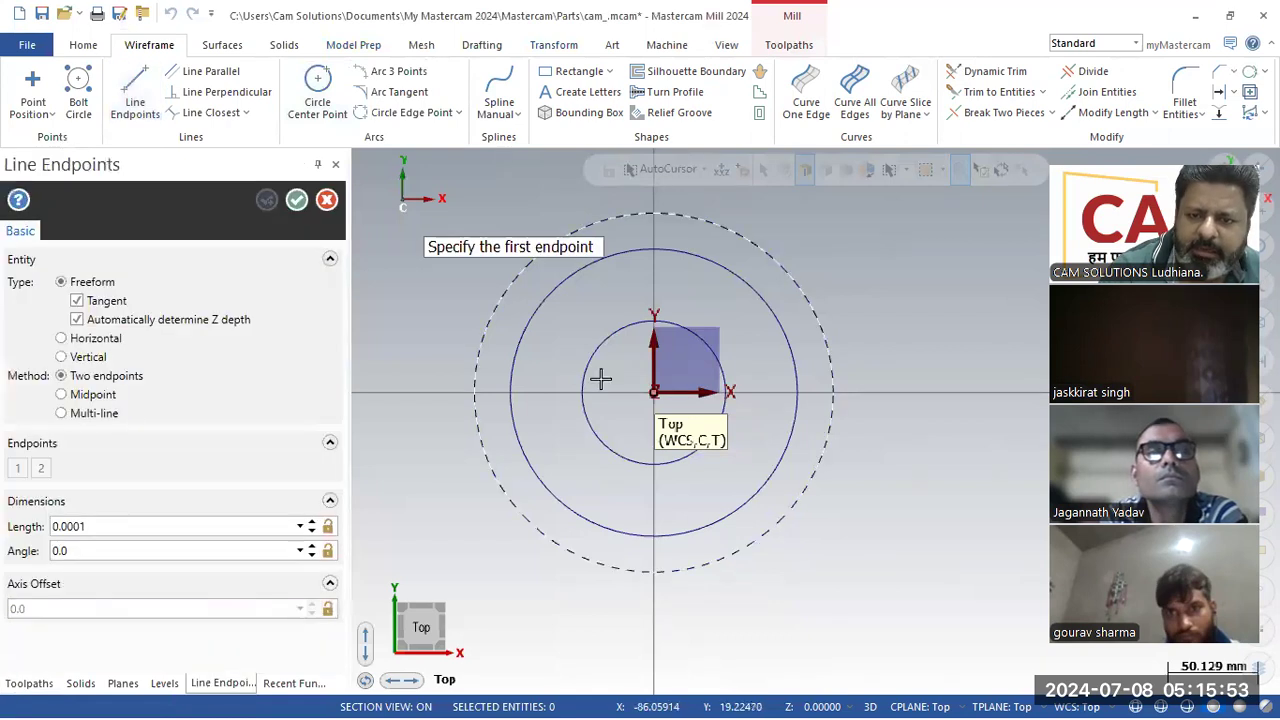
left_click(654, 392)
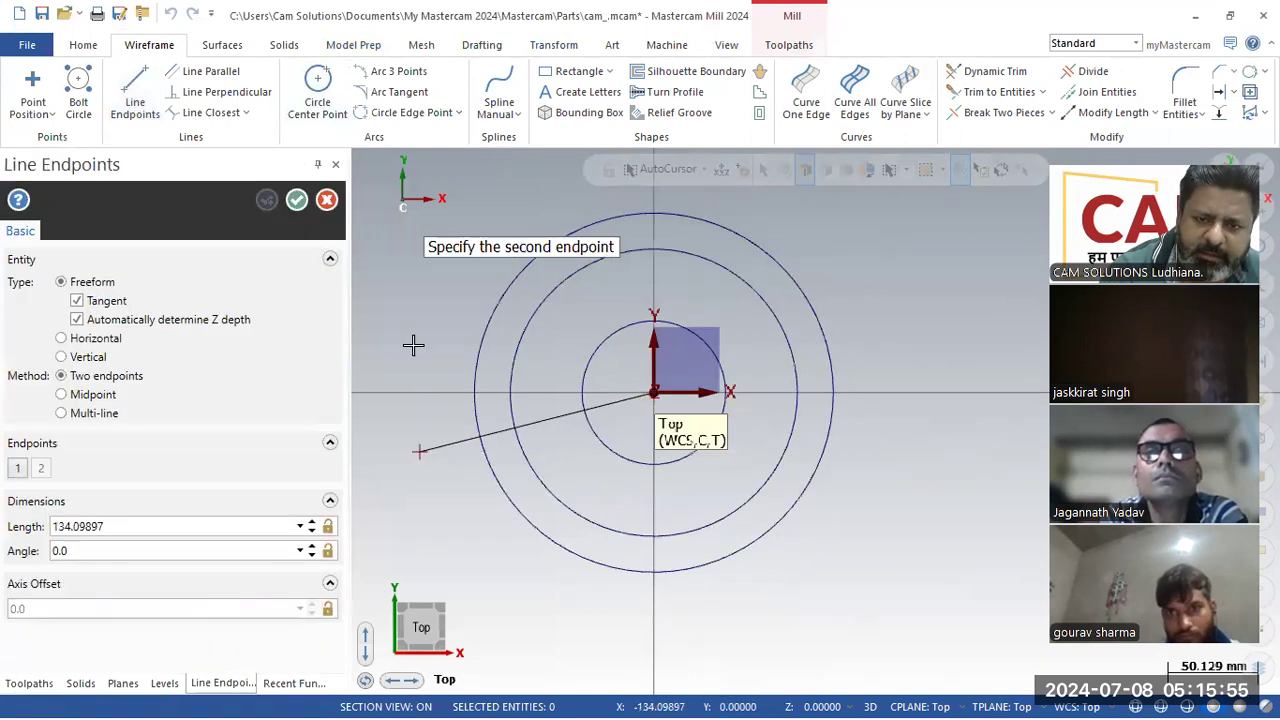
left_click(493, 205)
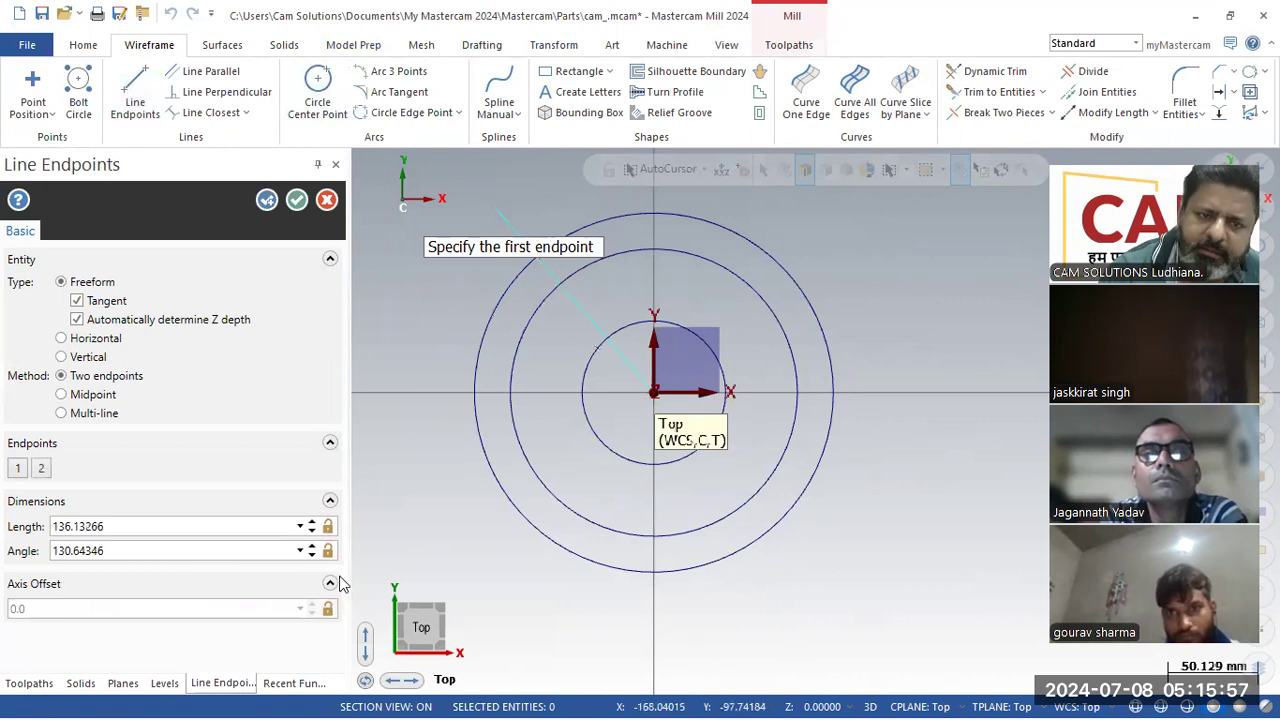
left_click(160, 526)
left_click(146, 552)
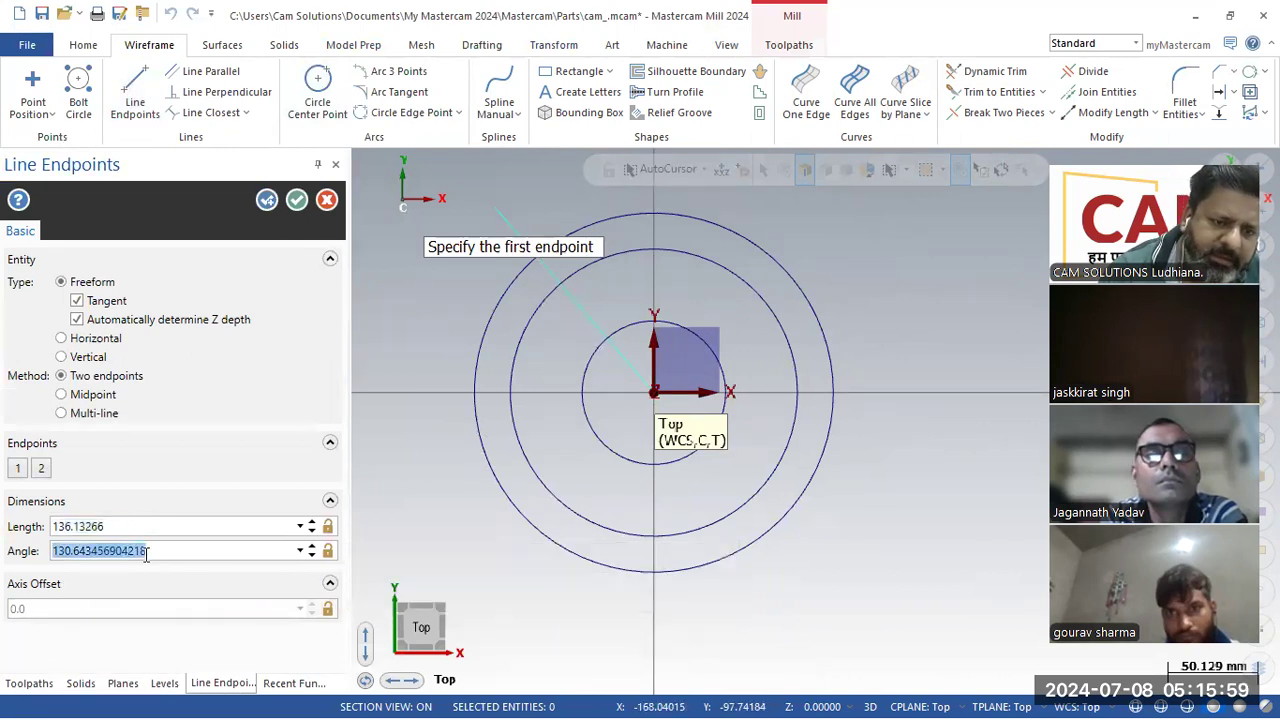
type("130.0")
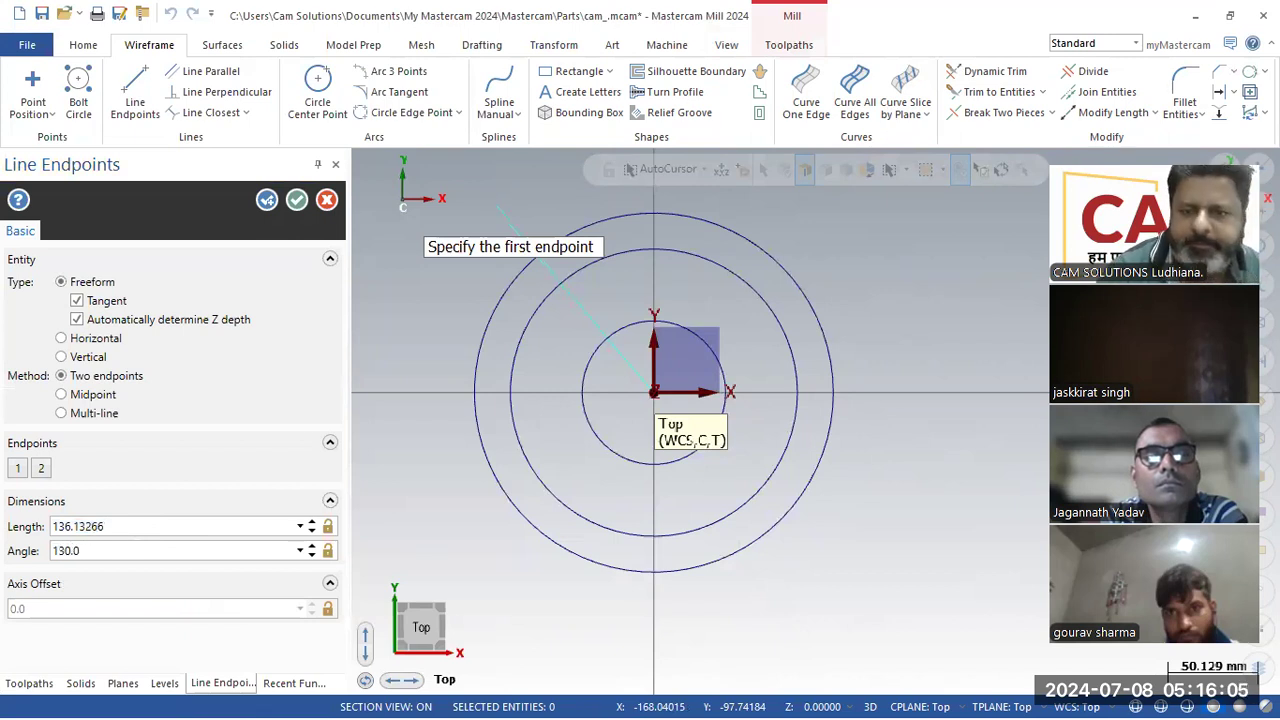
left_click(266, 200)
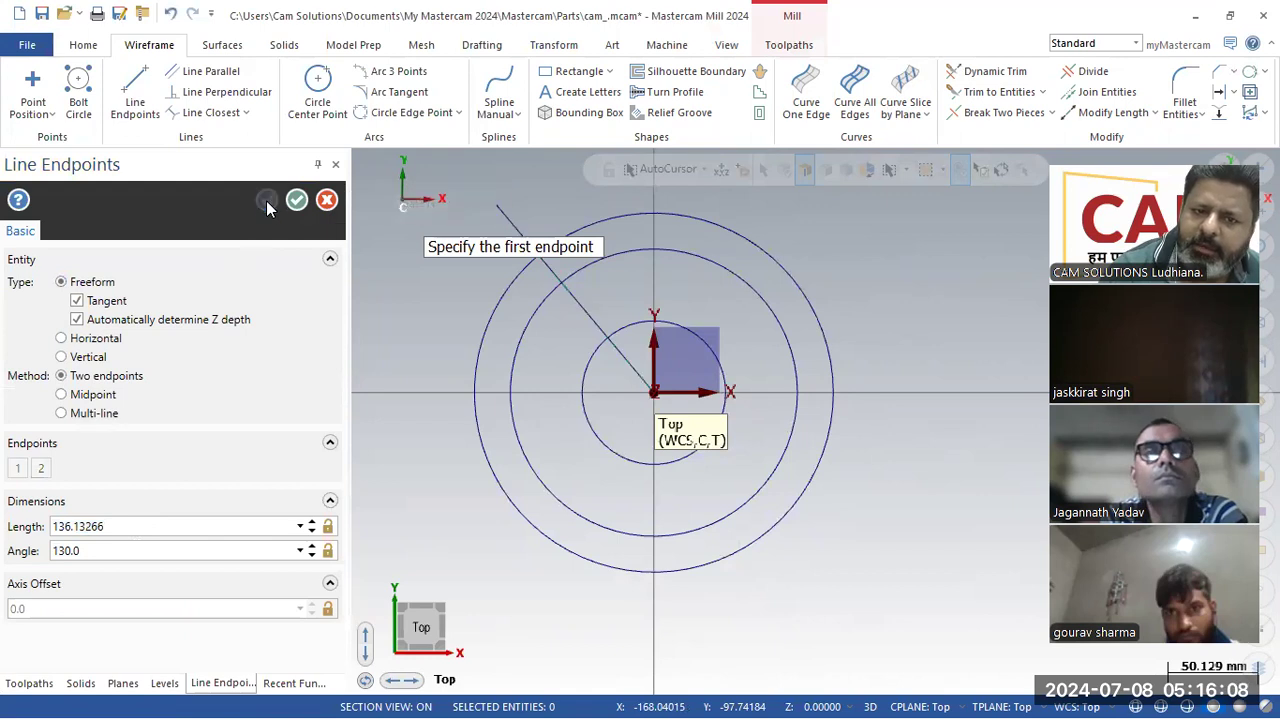
Use Divide to trim the end of the 130° line that extends beyond the 200 mm circle.
left_click(1085, 72)
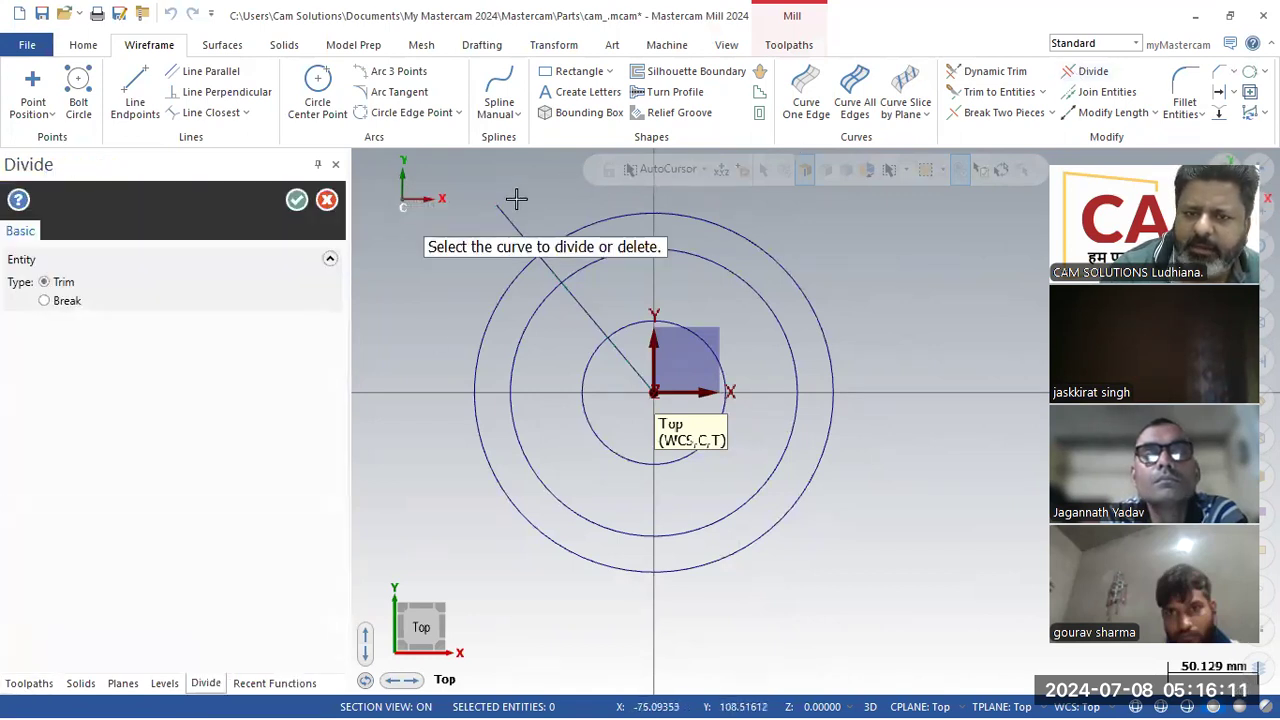
left_click(508, 210)
left_click(296, 200)
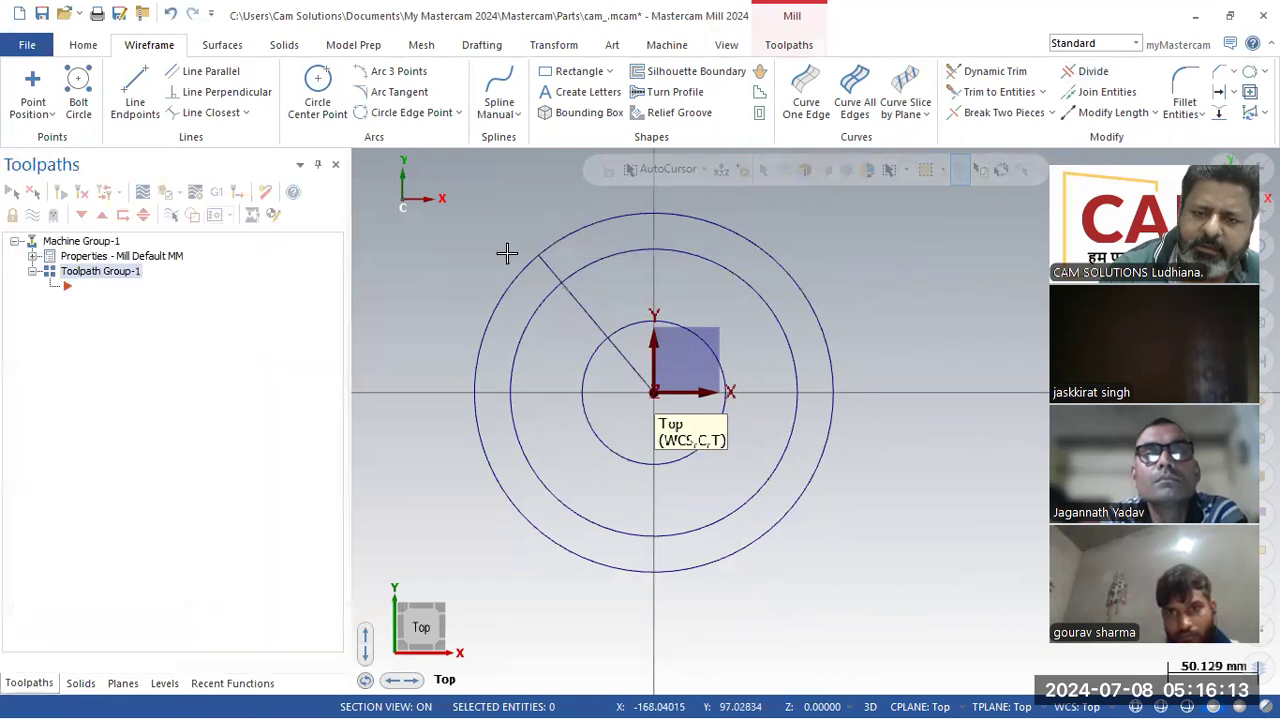
Draw a second line about 112 mm long from the origin at an angle of 190°, past the outer circle.
scroll(458, 240, "up", 3)
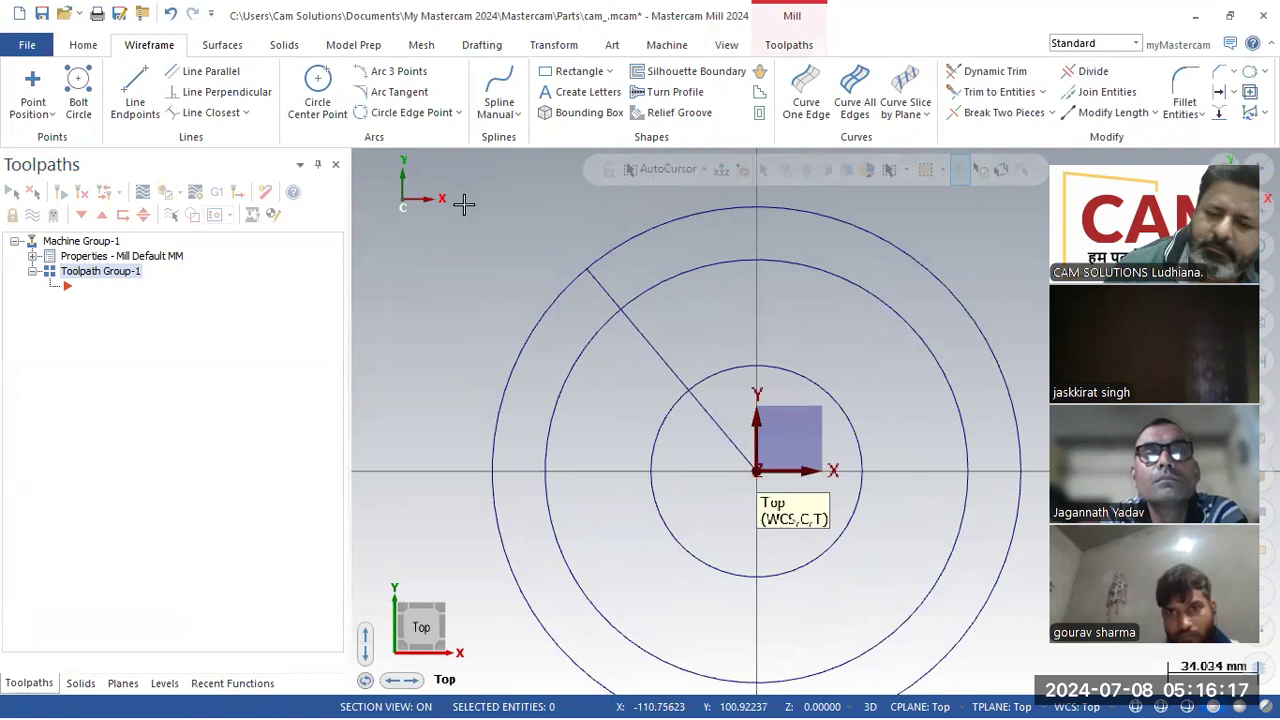
left_click(135, 95)
left_click(758, 473)
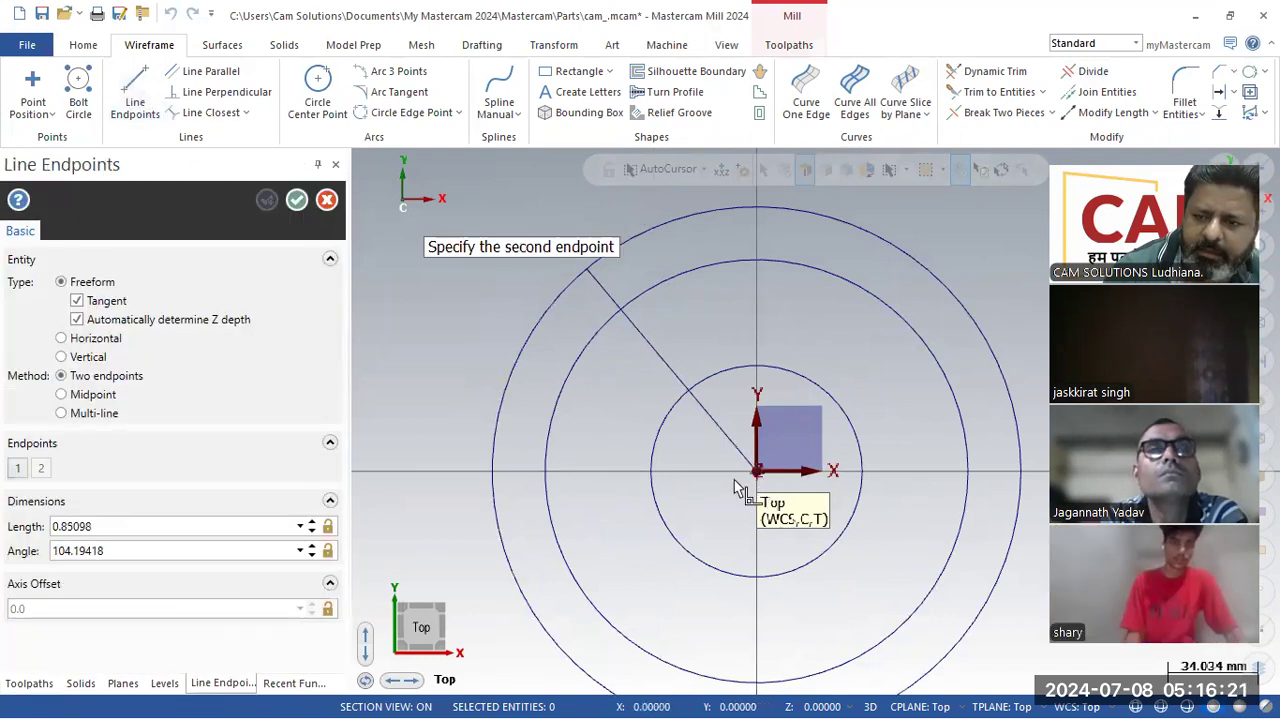
left_click(471, 538)
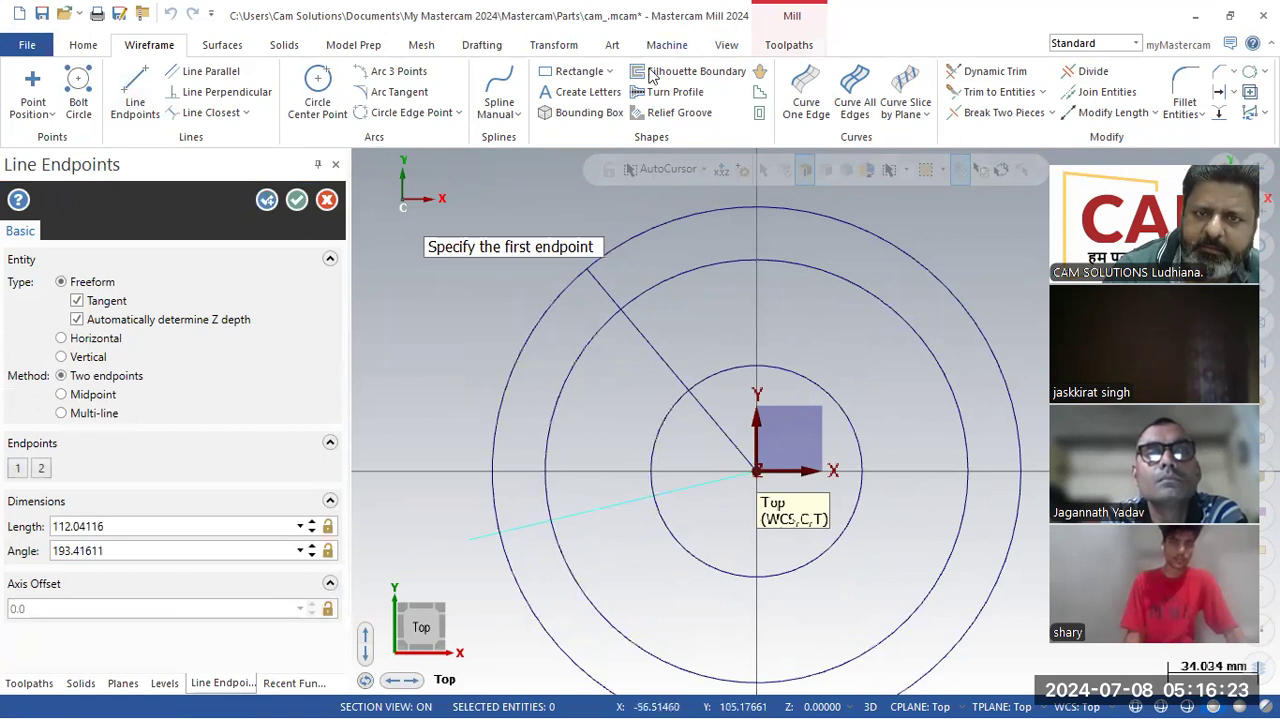
left_click(189, 554)
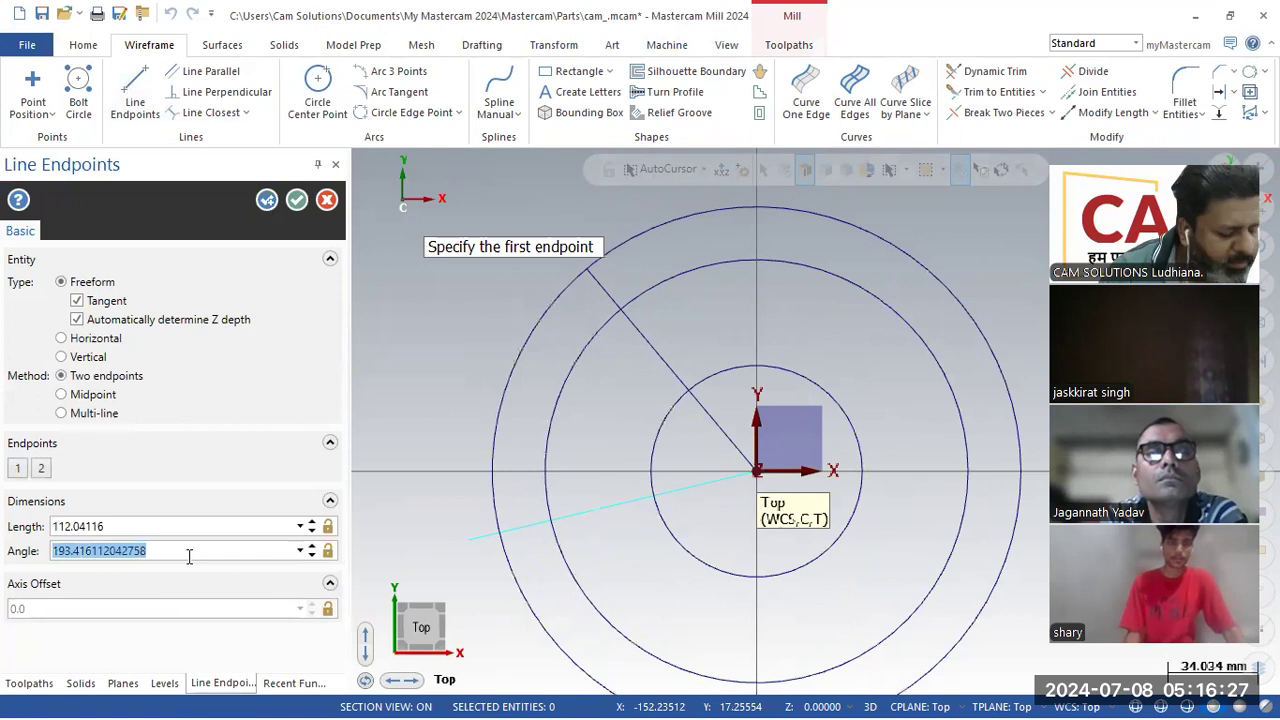
type("190.0")
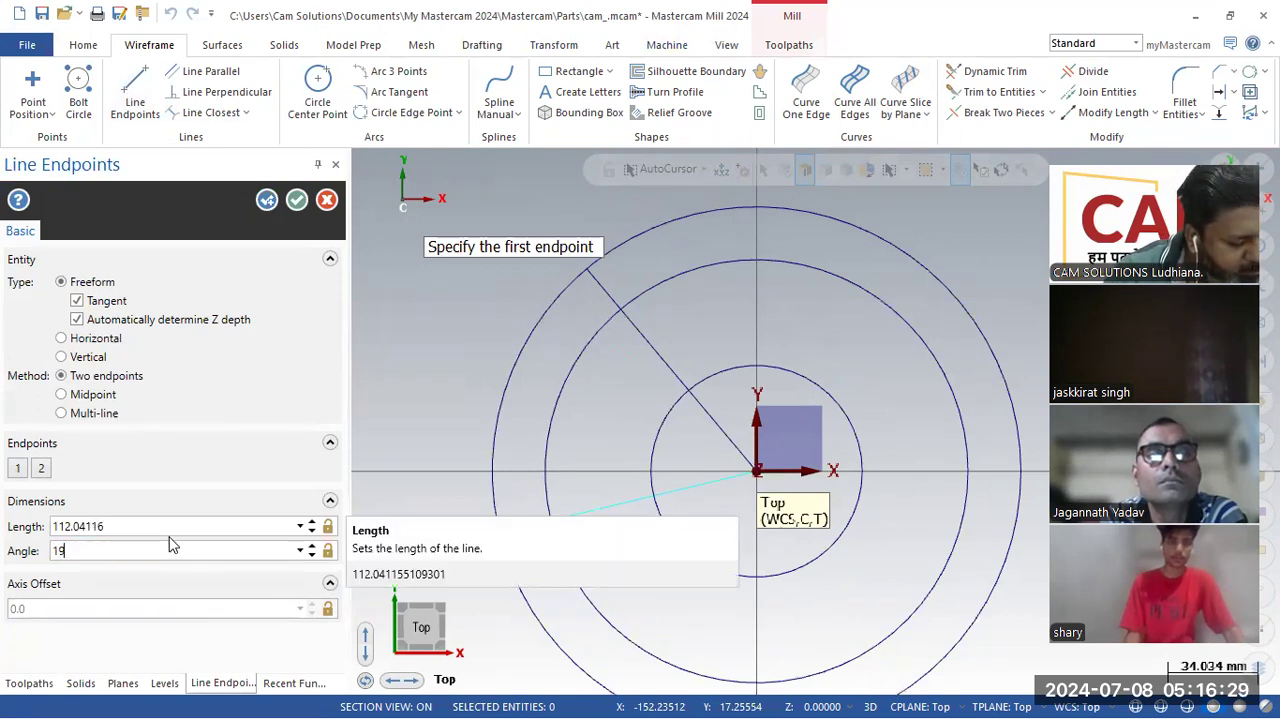
left_click(297, 200)
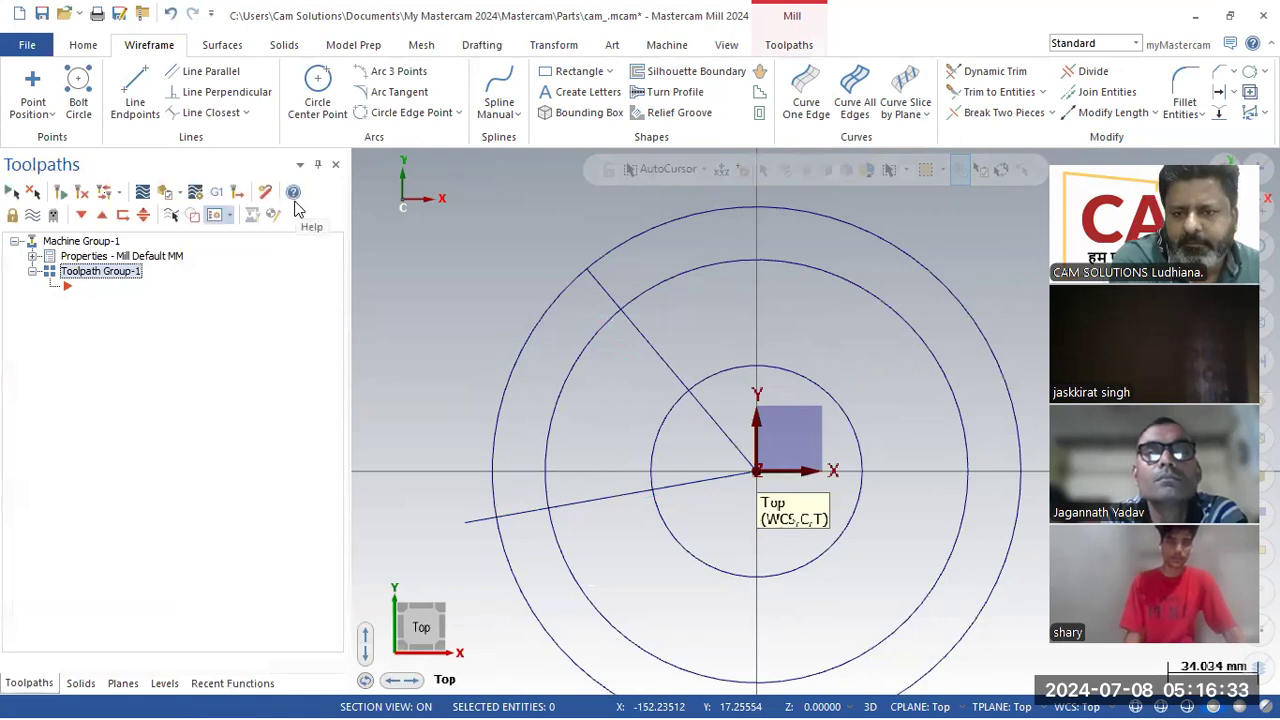
Trim the overhanging end of the 190° line back to the 200 mm circle with Divide.
scroll(576, 365, "up", 2)
scroll(576, 365, "down", 4)
scroll(611, 260, "up", 3)
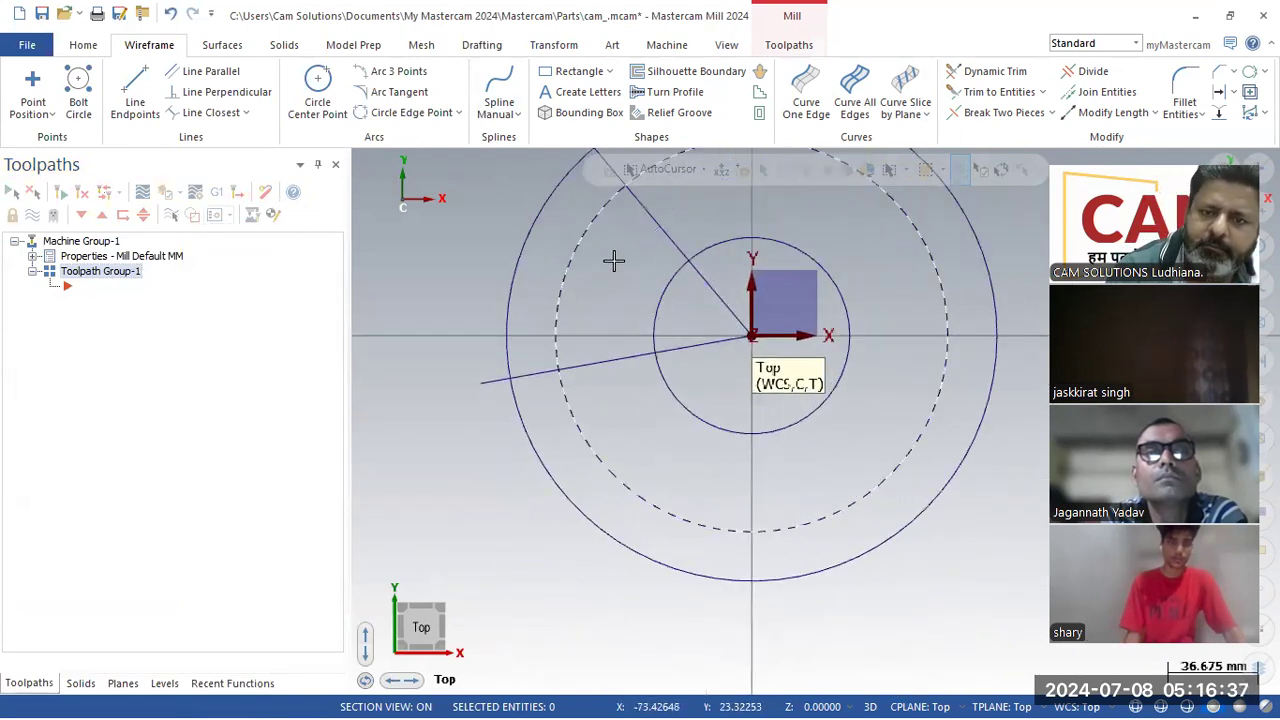
left_click(1093, 73)
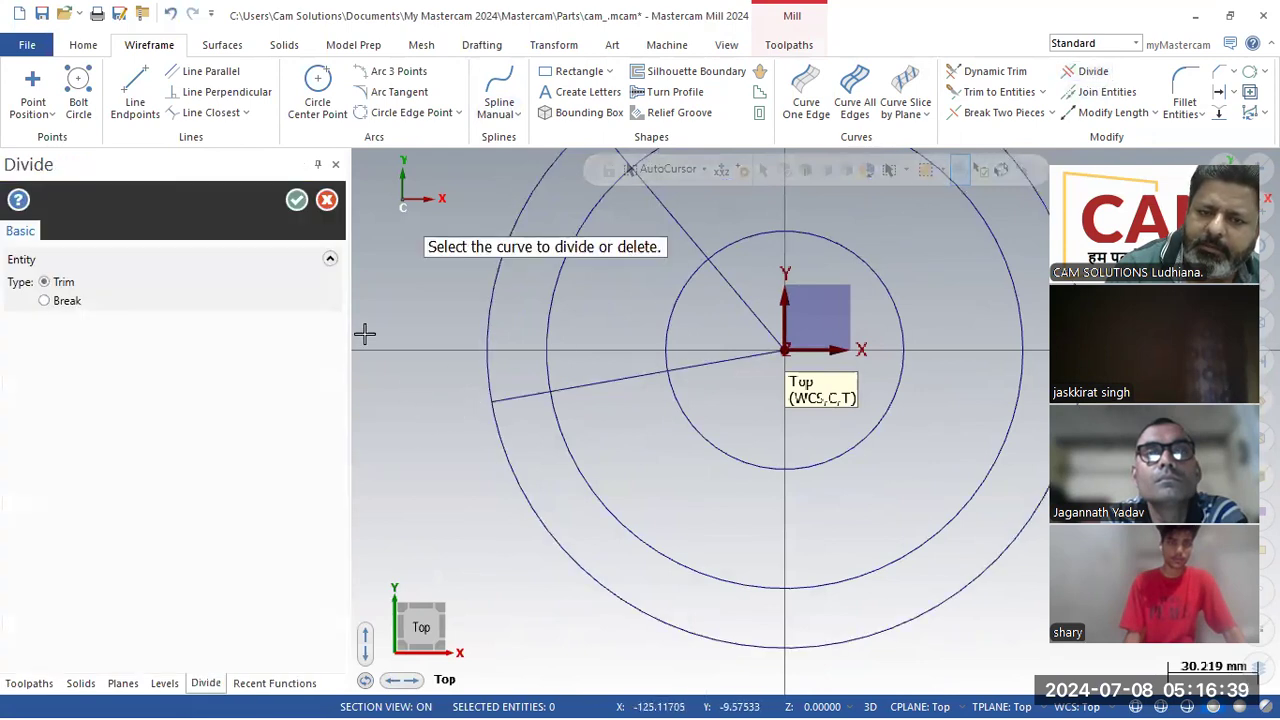
key("Escape")
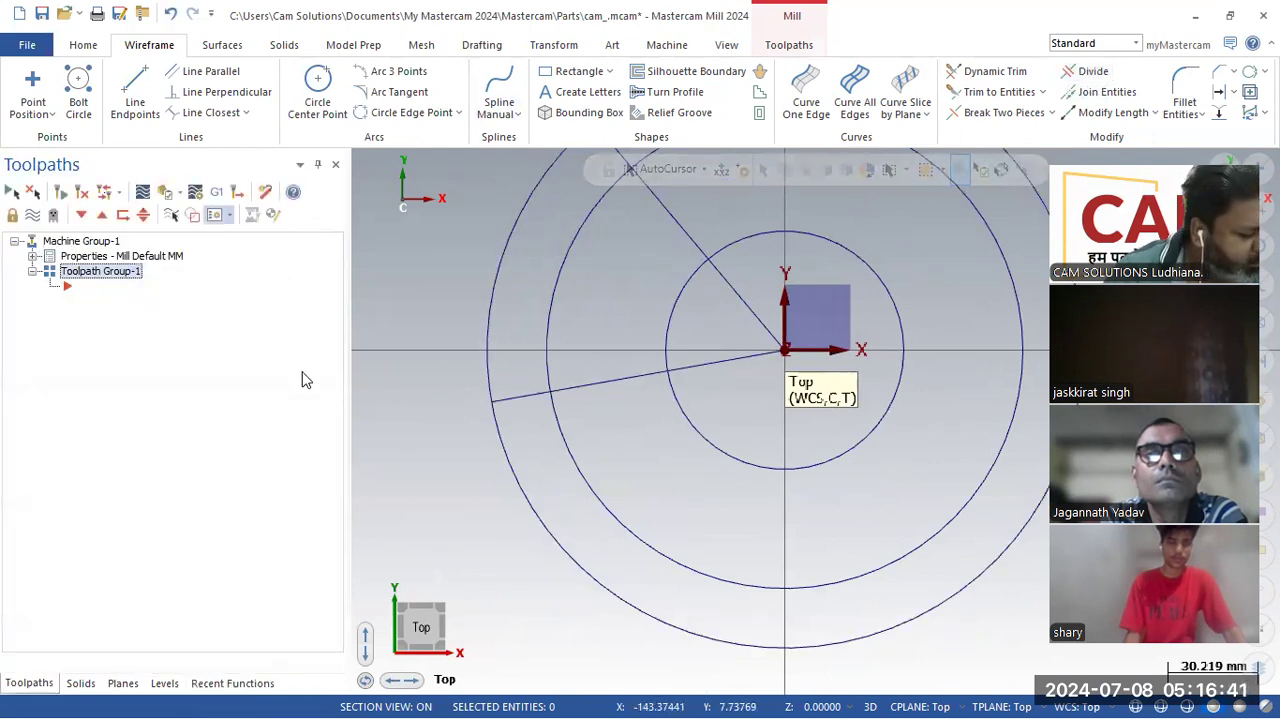
Check the lobe corner shape and its radius dimensions on the PDF drawing, and return to Mastercam.
key("alt+Tab")
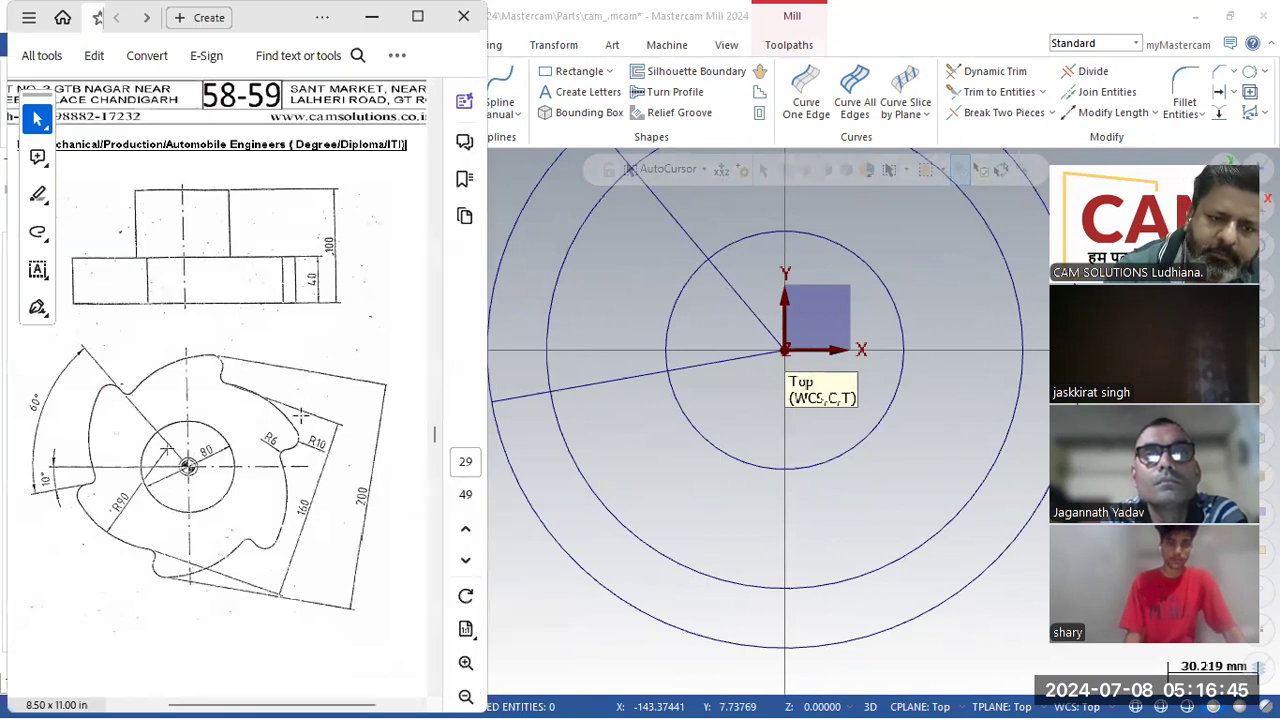
scroll(276, 472, "up", 1)
scroll(290, 482, "down", 1)
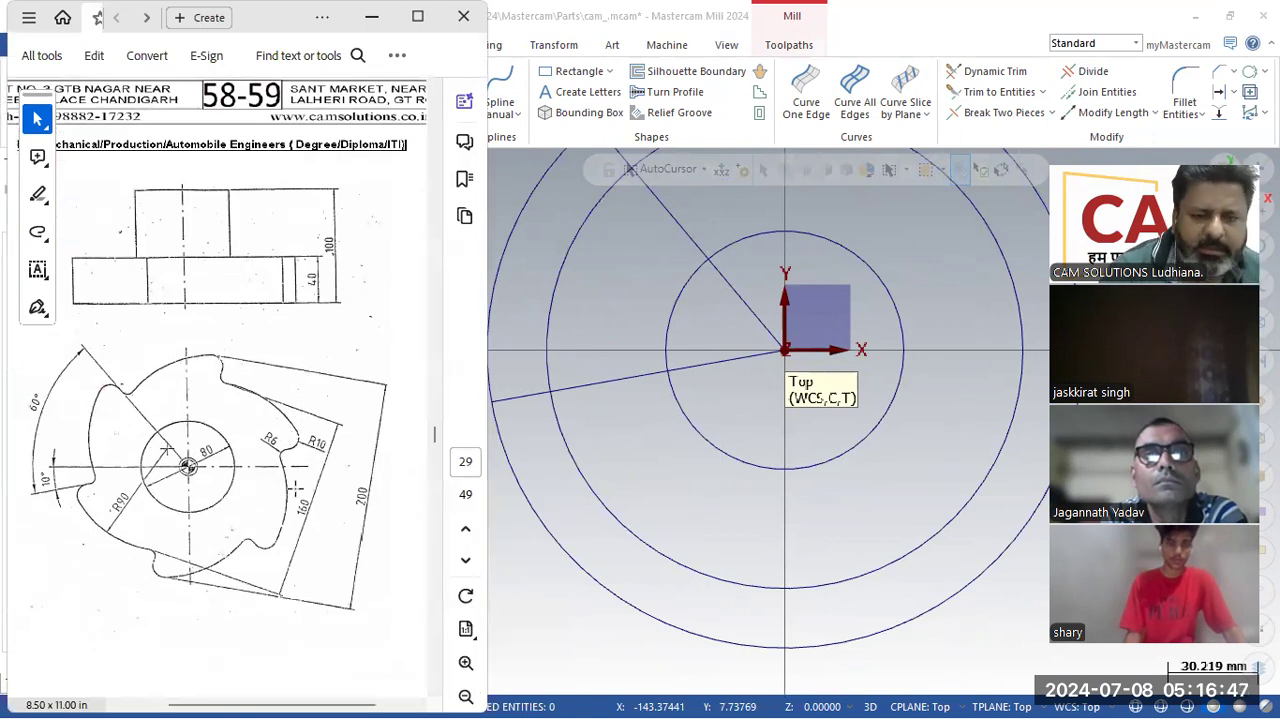
scroll(290, 425, "down", 1)
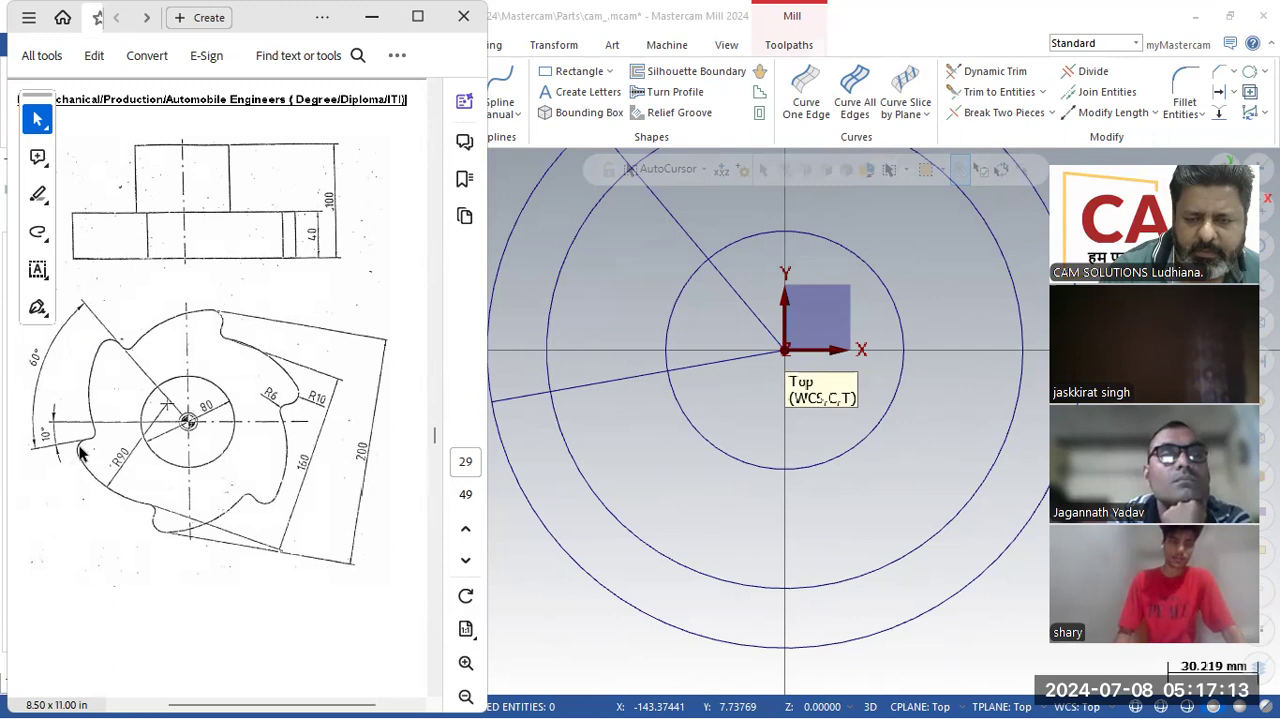
left_click(620, 437)
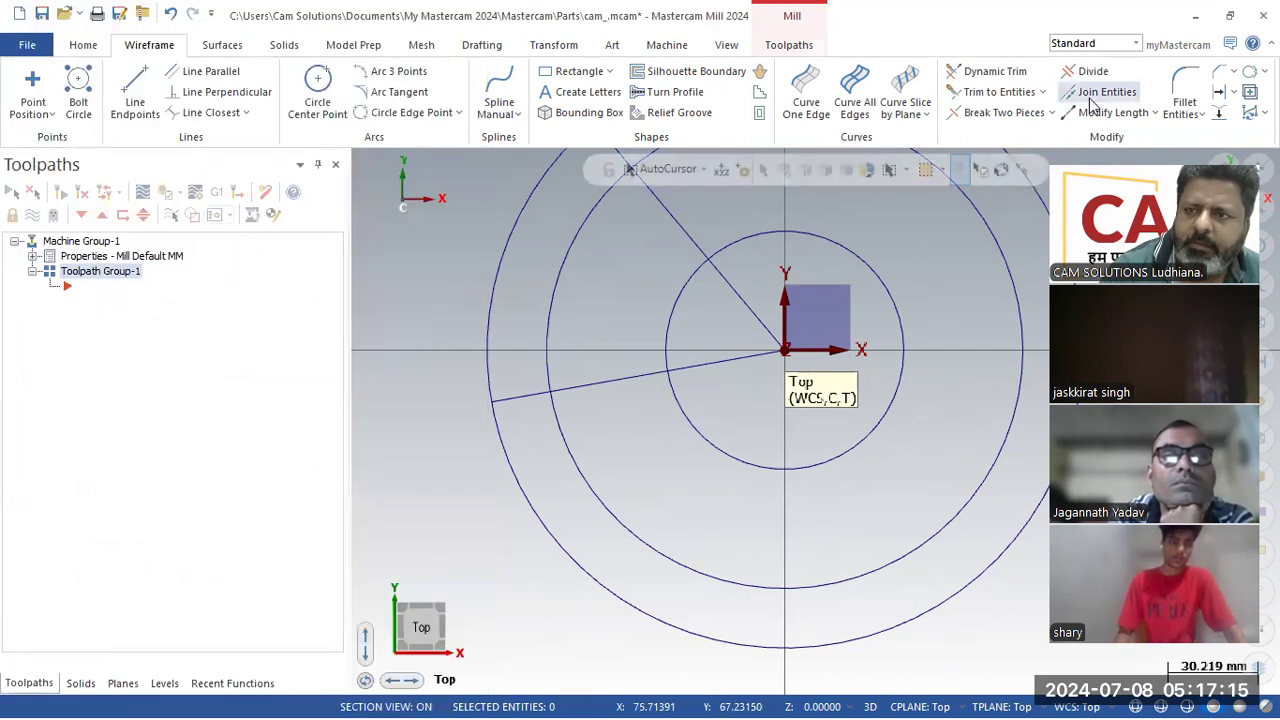
Create a 10 mm radius tangent arc between the 190° line and the outer circle using the Arc two entities method.
left_click(385, 95)
left_click(121, 365)
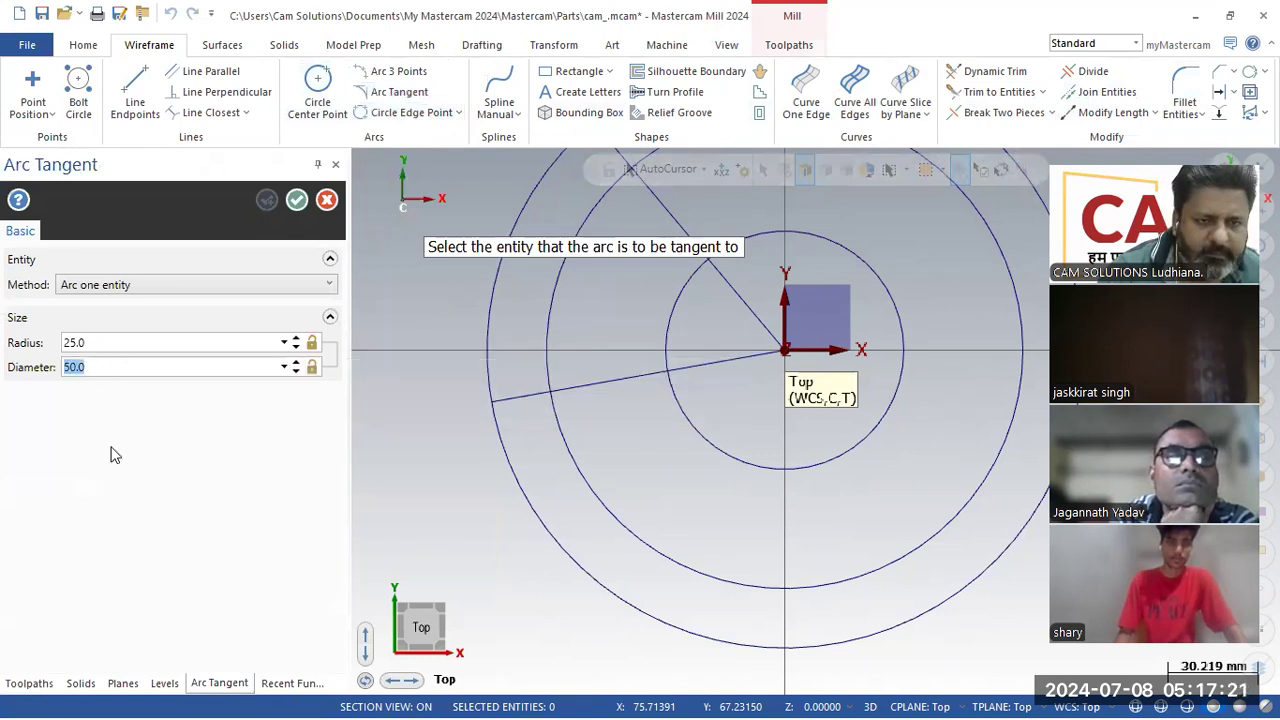
left_click(100, 341)
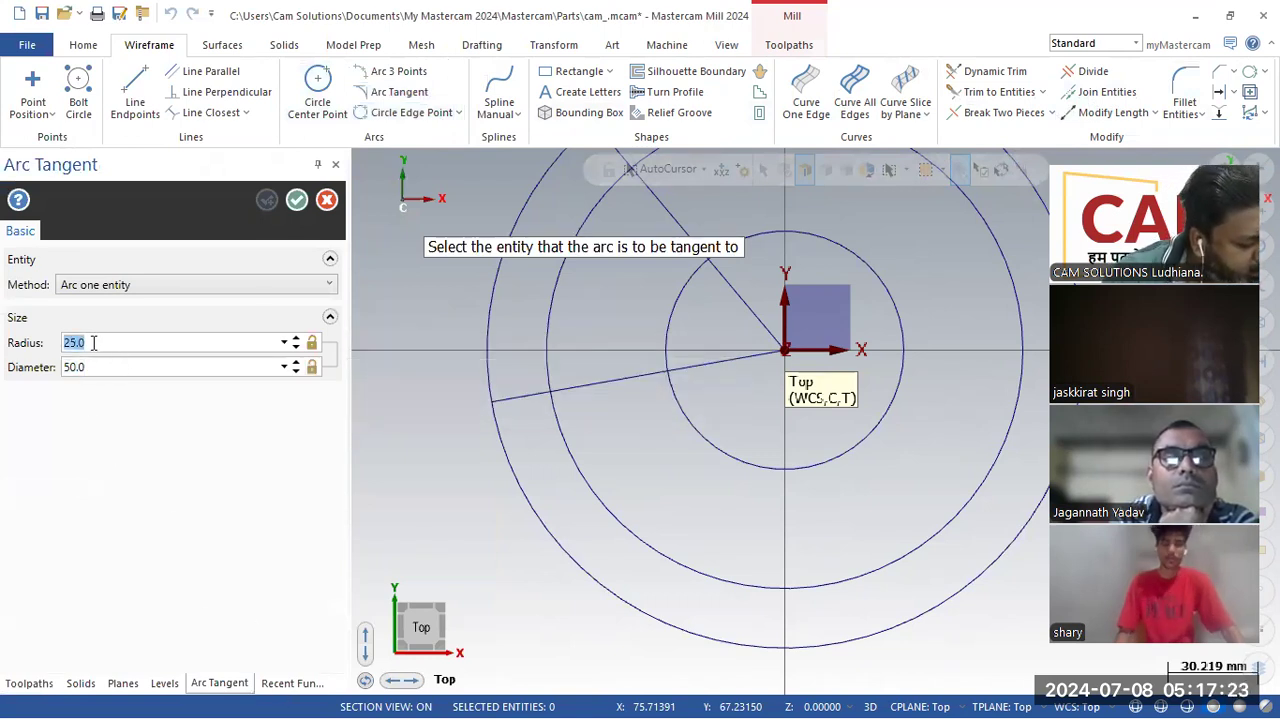
type("10")
key("Return")
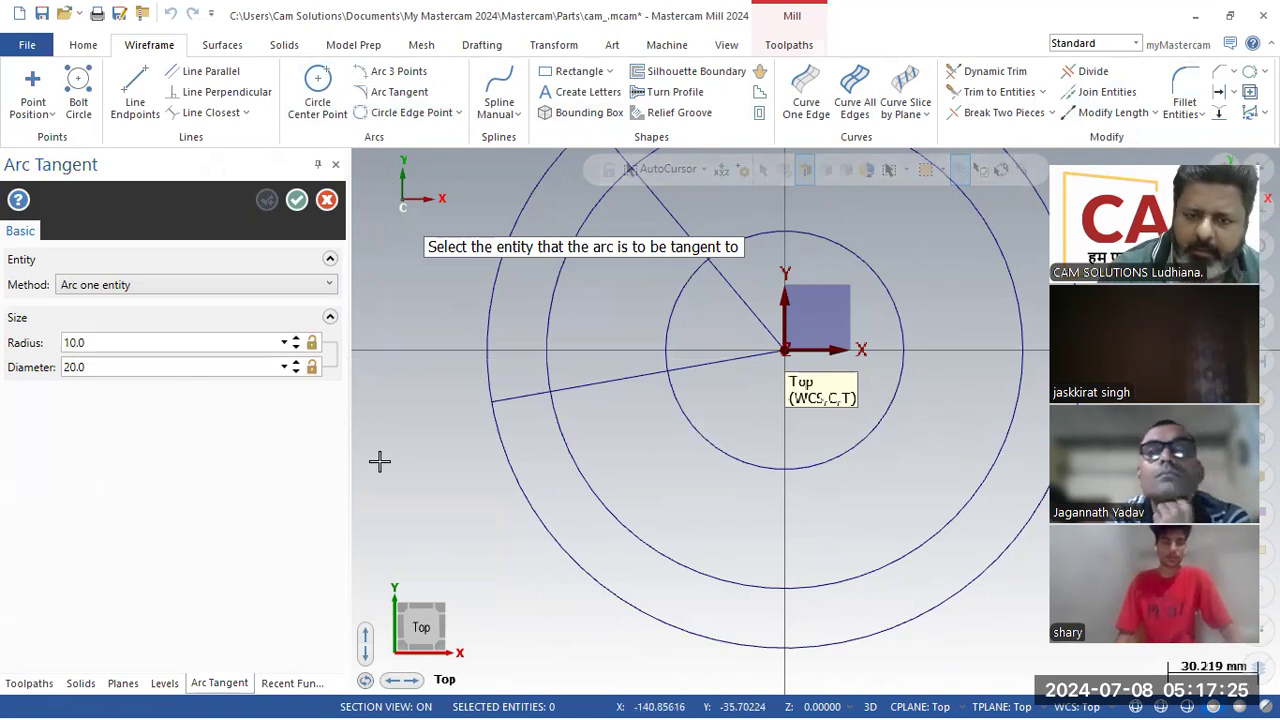
left_click(507, 456)
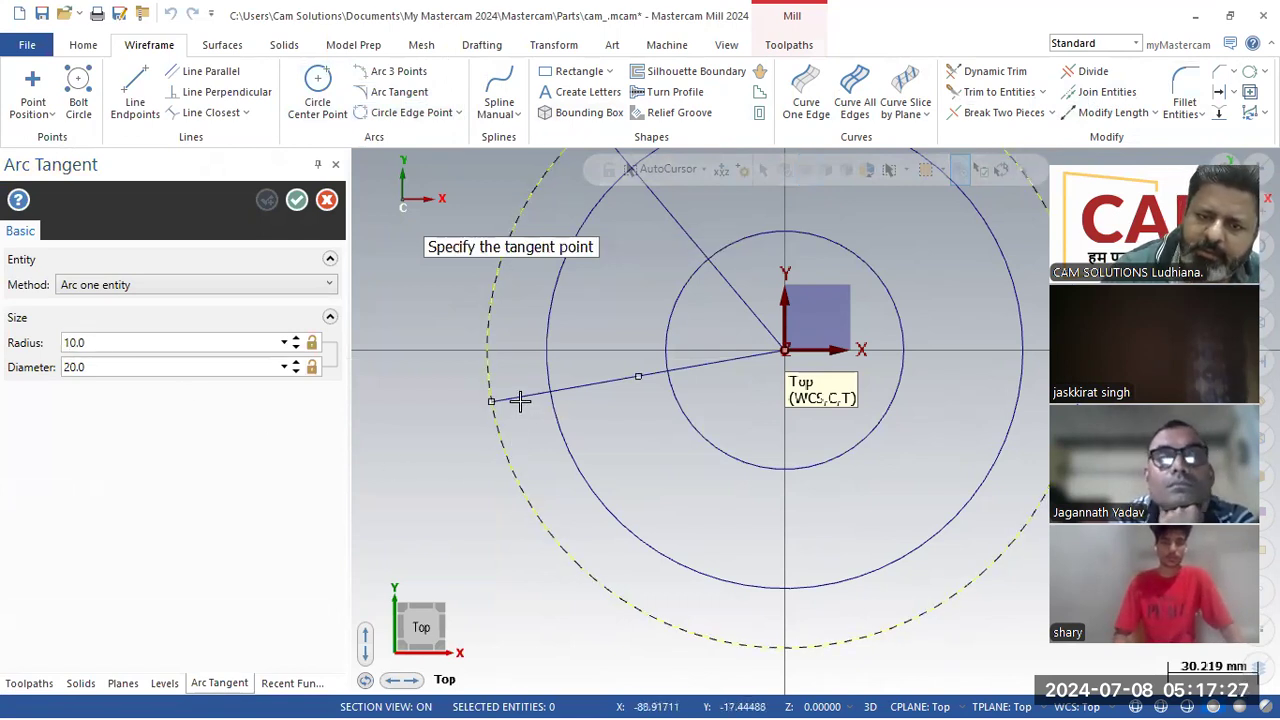
left_click(235, 285)
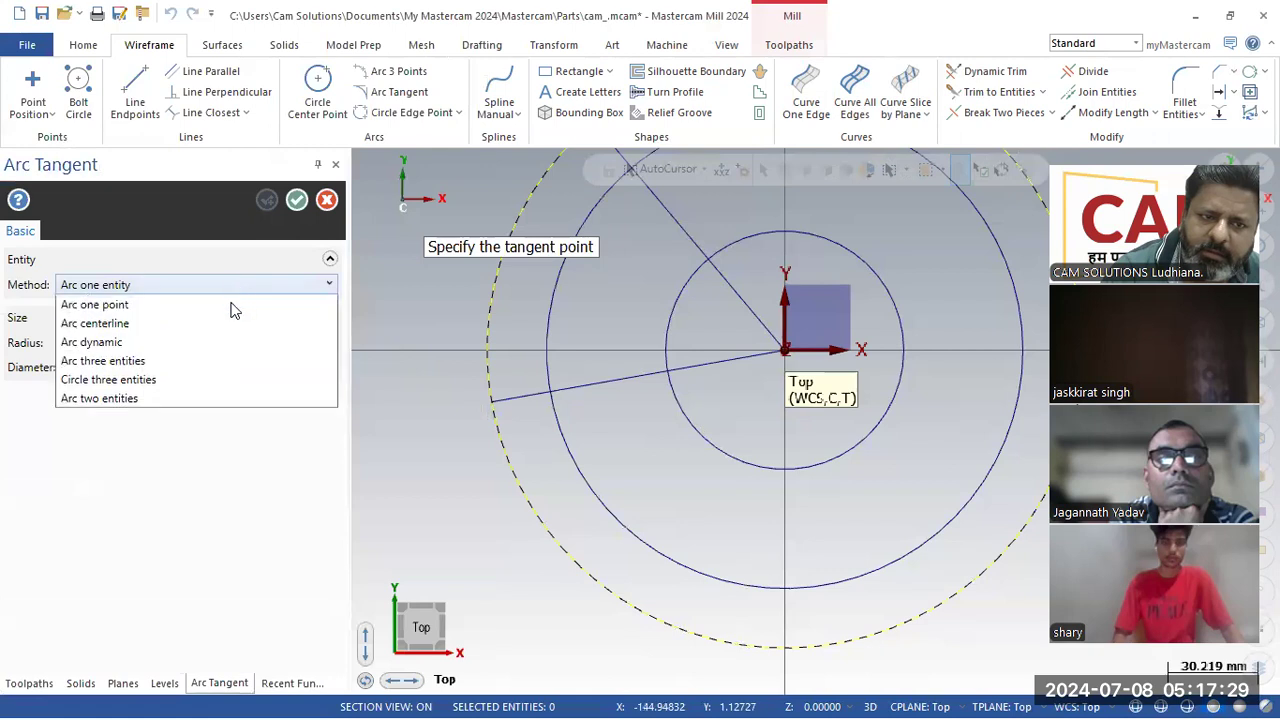
left_click(176, 420)
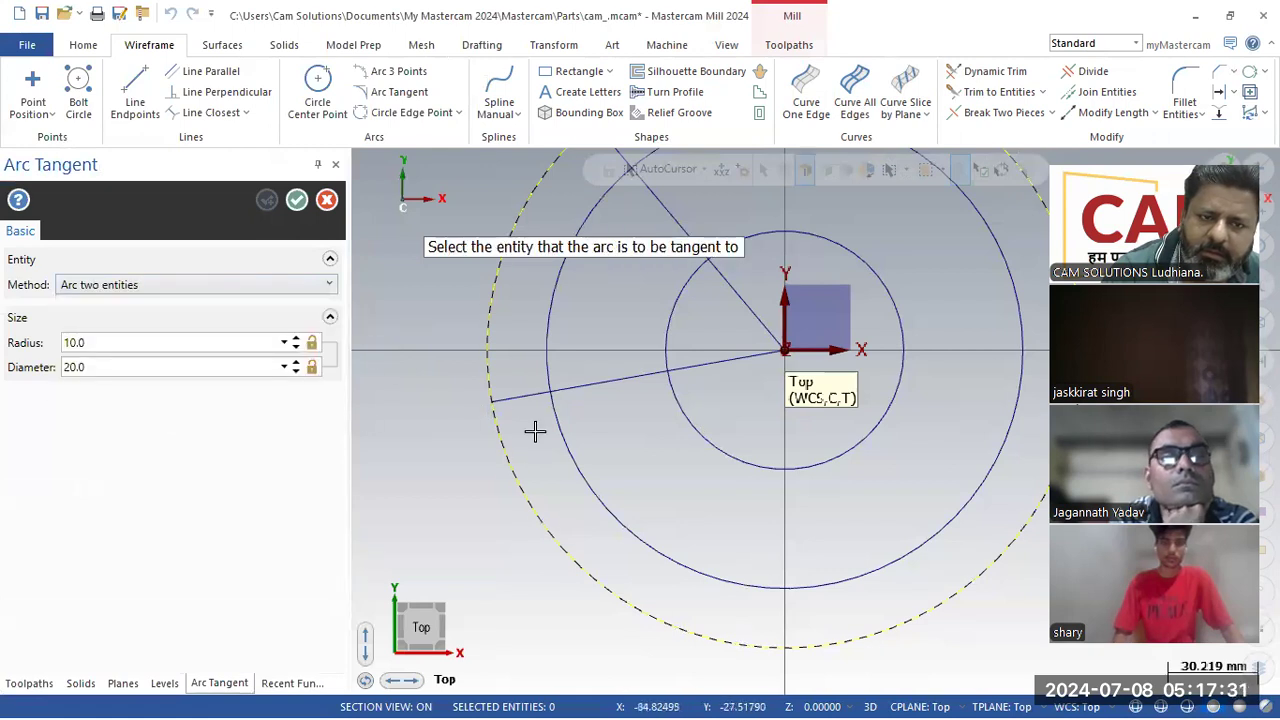
left_click(520, 398)
left_click(510, 434)
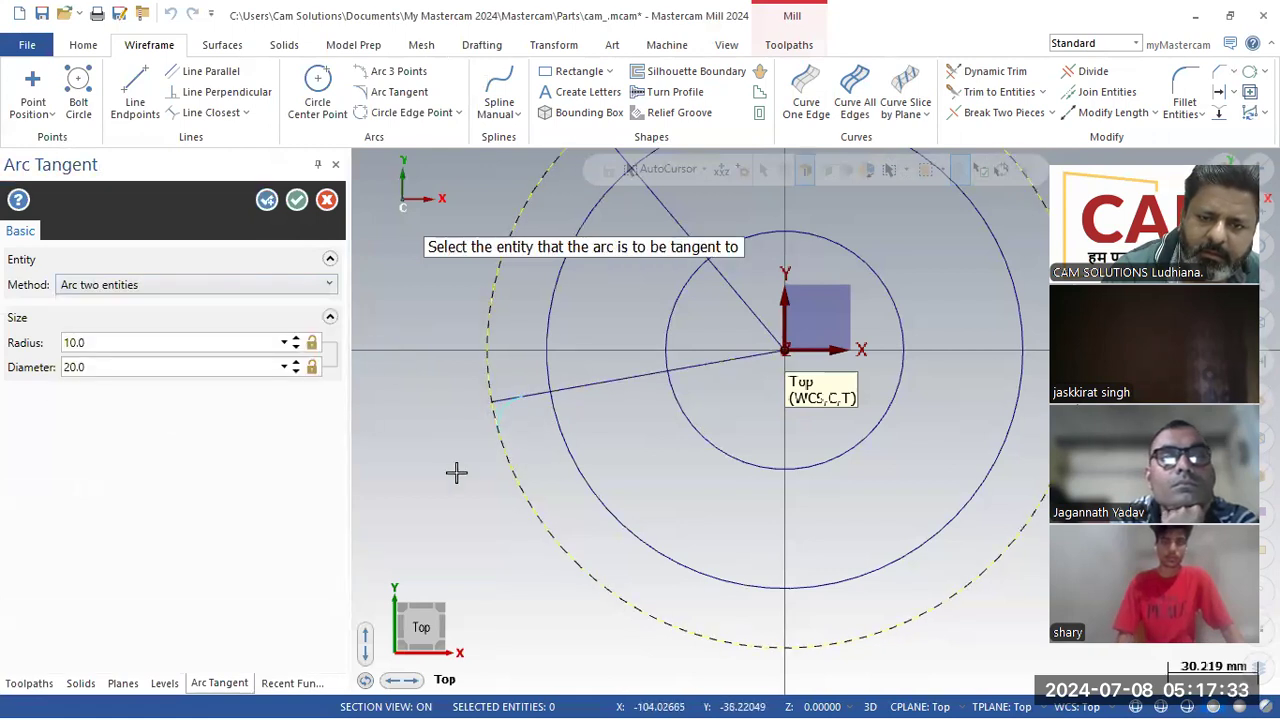
left_click(297, 201)
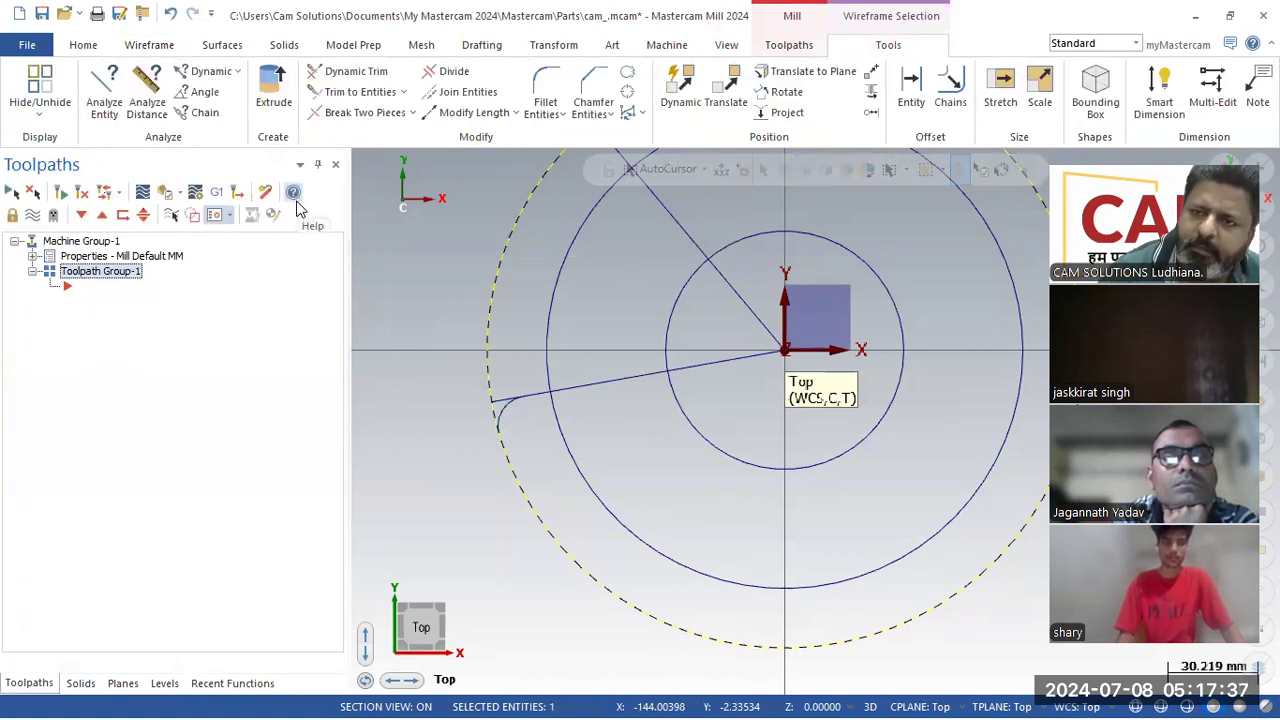
Convert the 10 mm radius corner arc at the 190° line into a full circle with Close Arc.
left_click(149, 45)
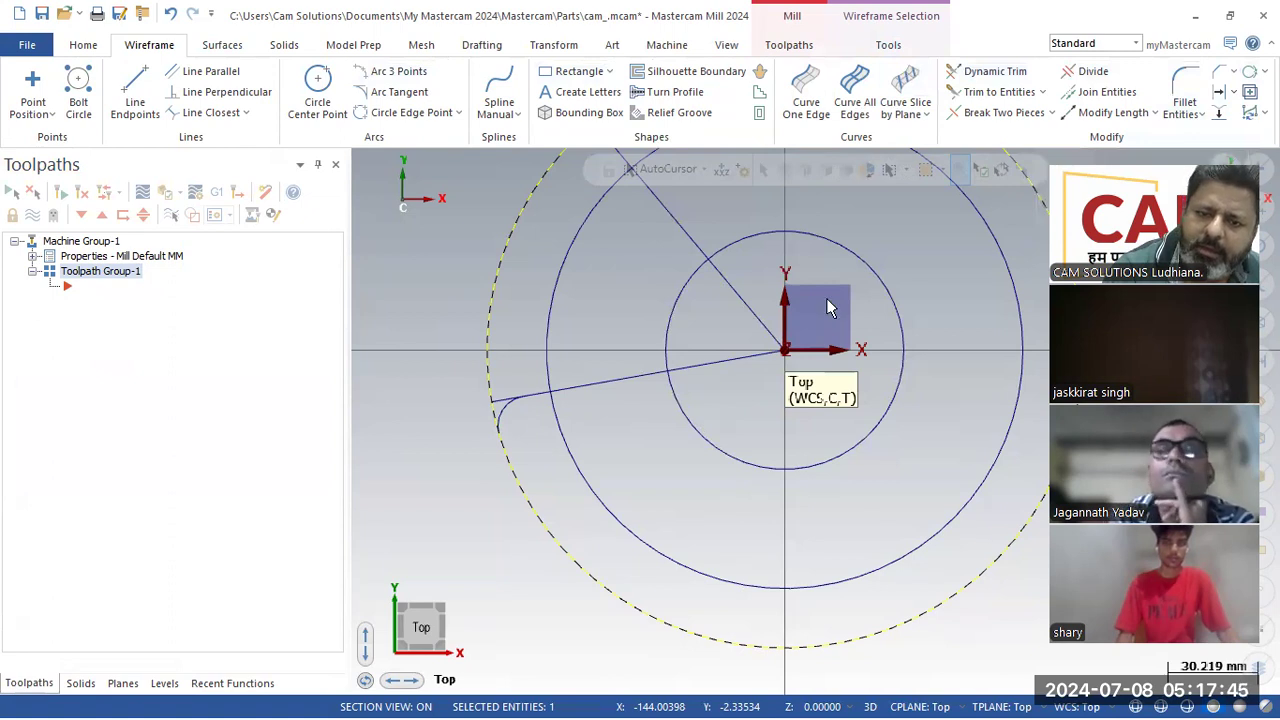
left_click(511, 411)
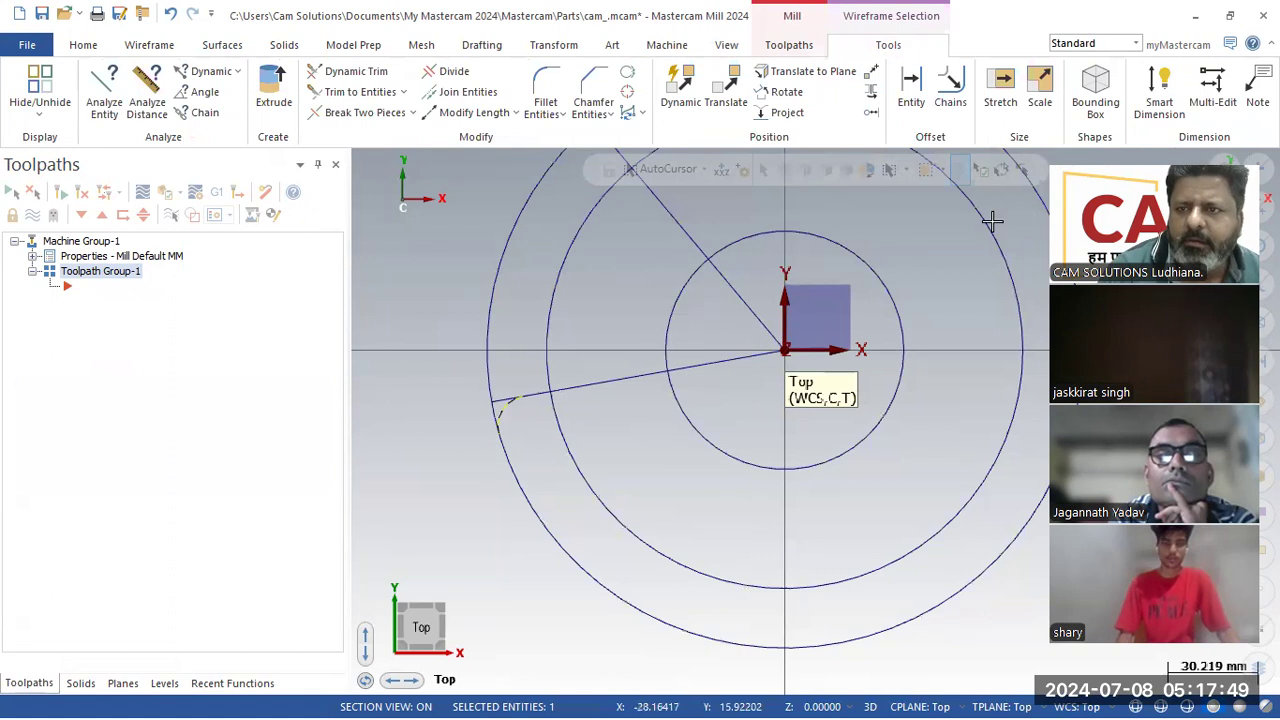
left_click(159, 50)
left_click(1250, 72)
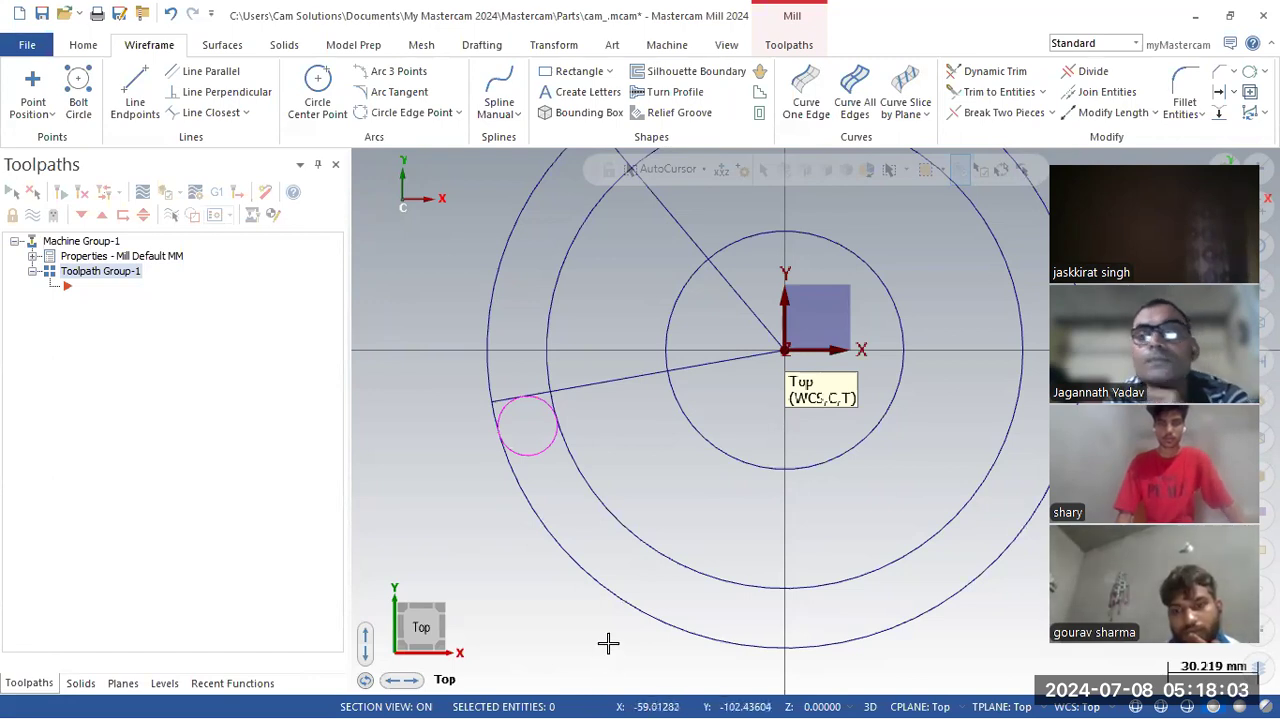
Create a 6 mm radius tangent arc between the 190° line and the 160 mm circle using the Arc two entities method.
scroll(466, 371, "up", 4)
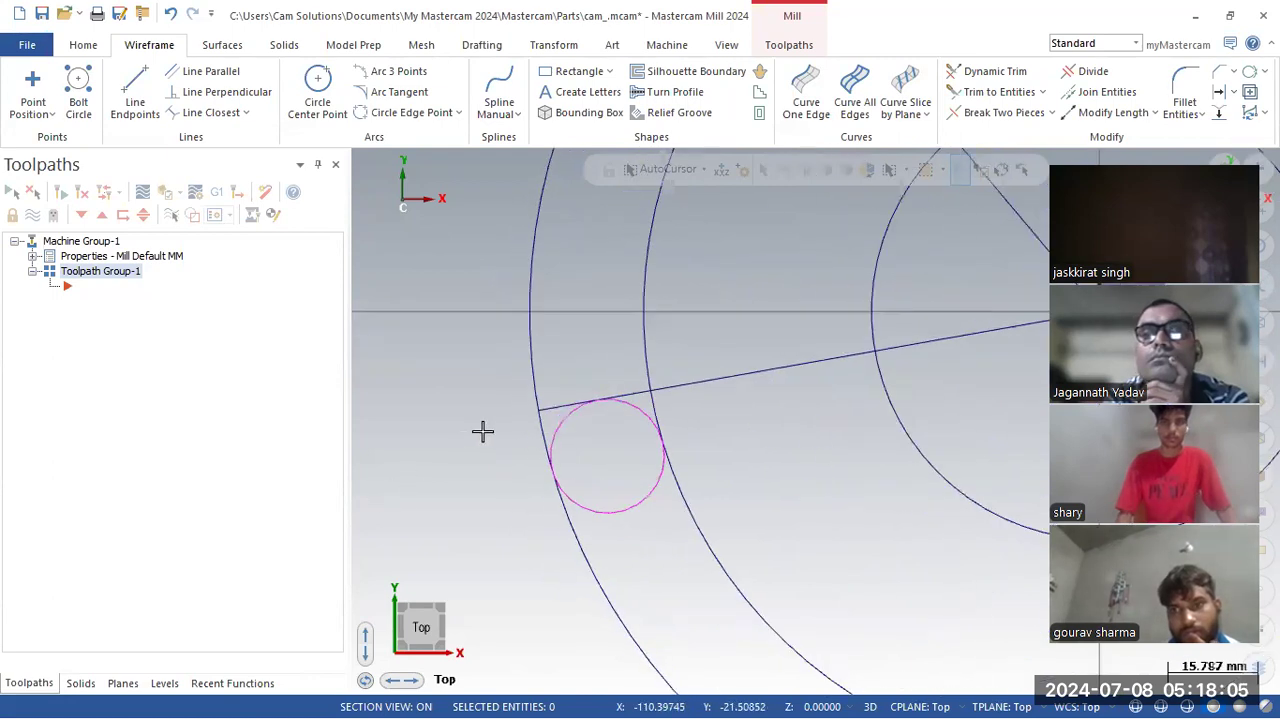
scroll(657, 266, "up", 1)
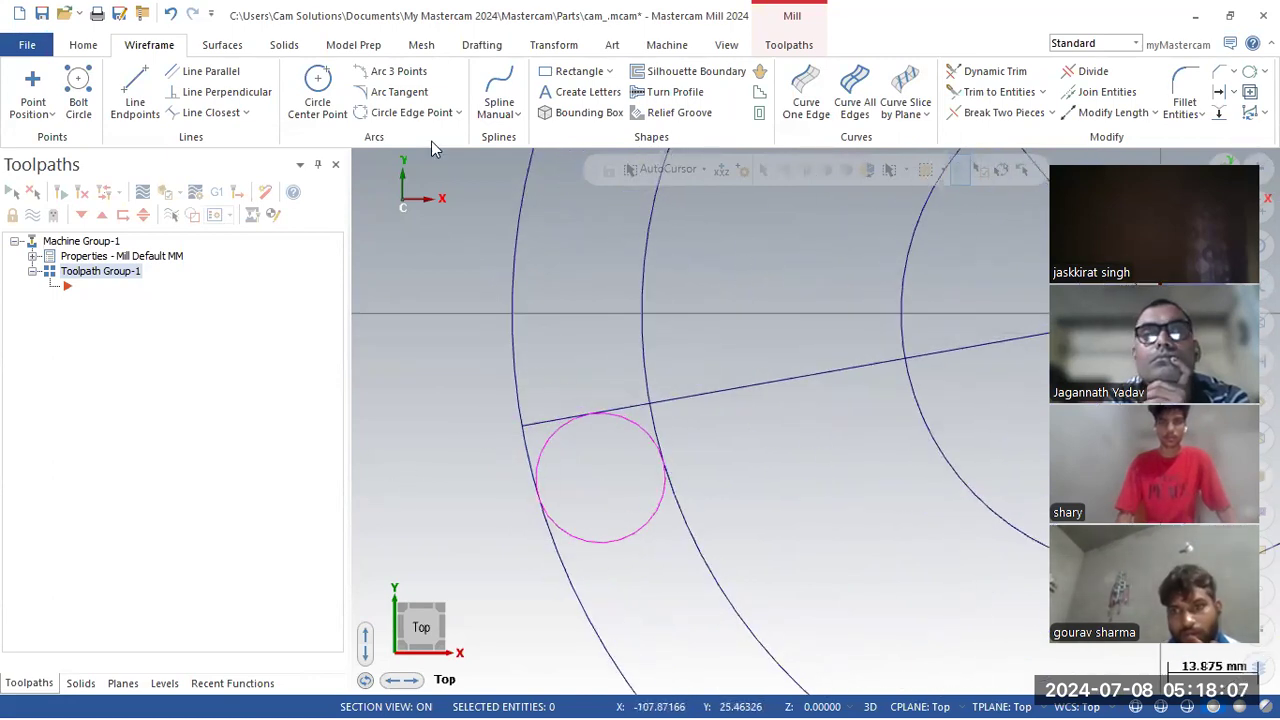
left_click(390, 91)
left_click(148, 343)
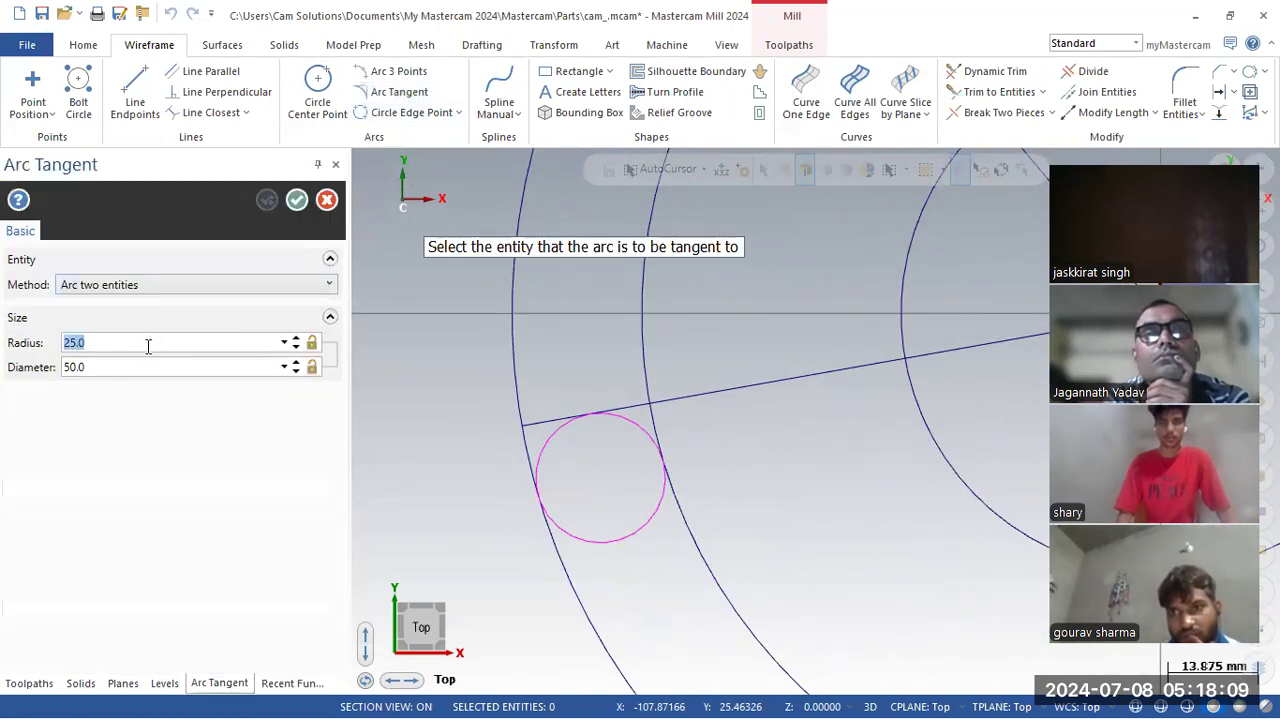
type("56")
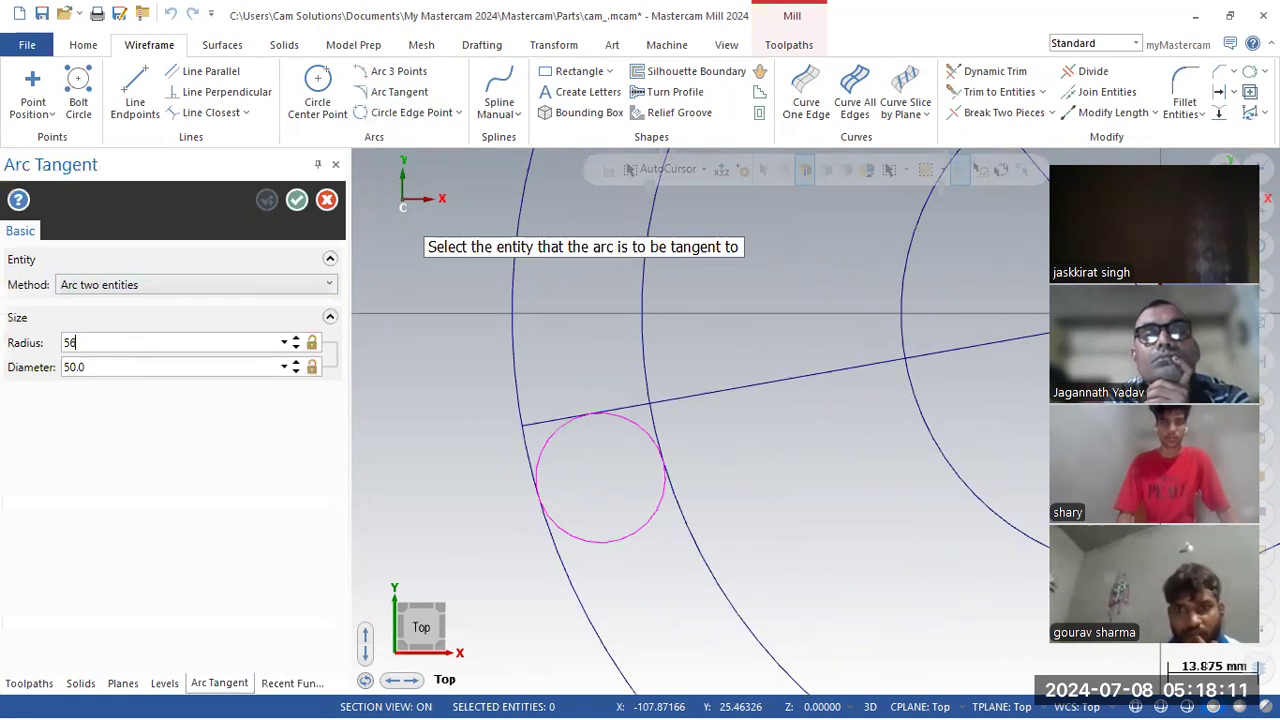
key("BackSpace")
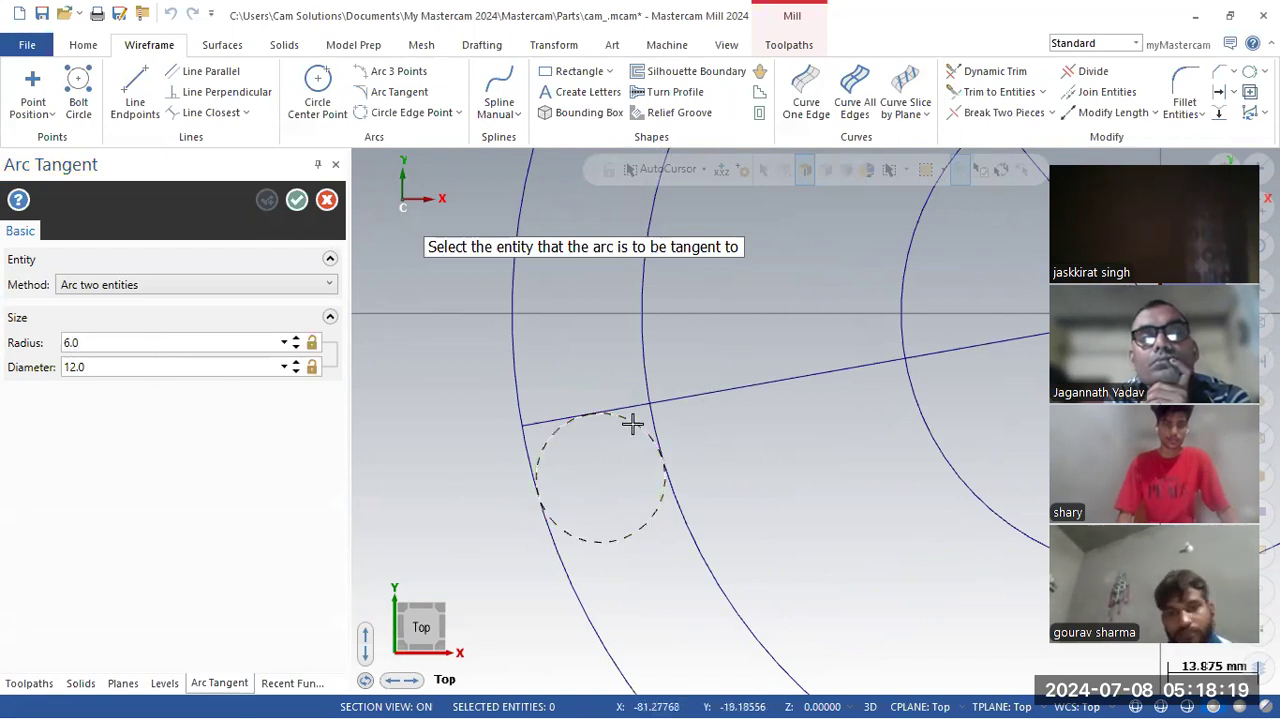
left_click(630, 377)
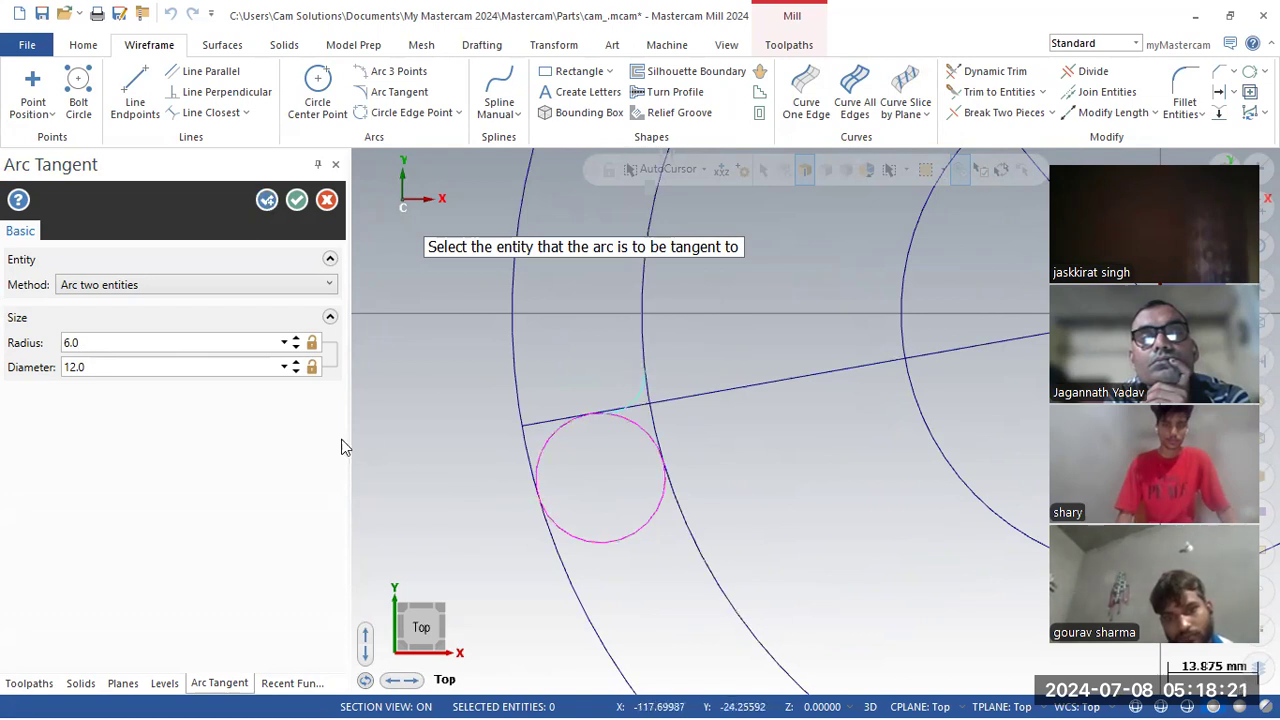
left_click(296, 200)
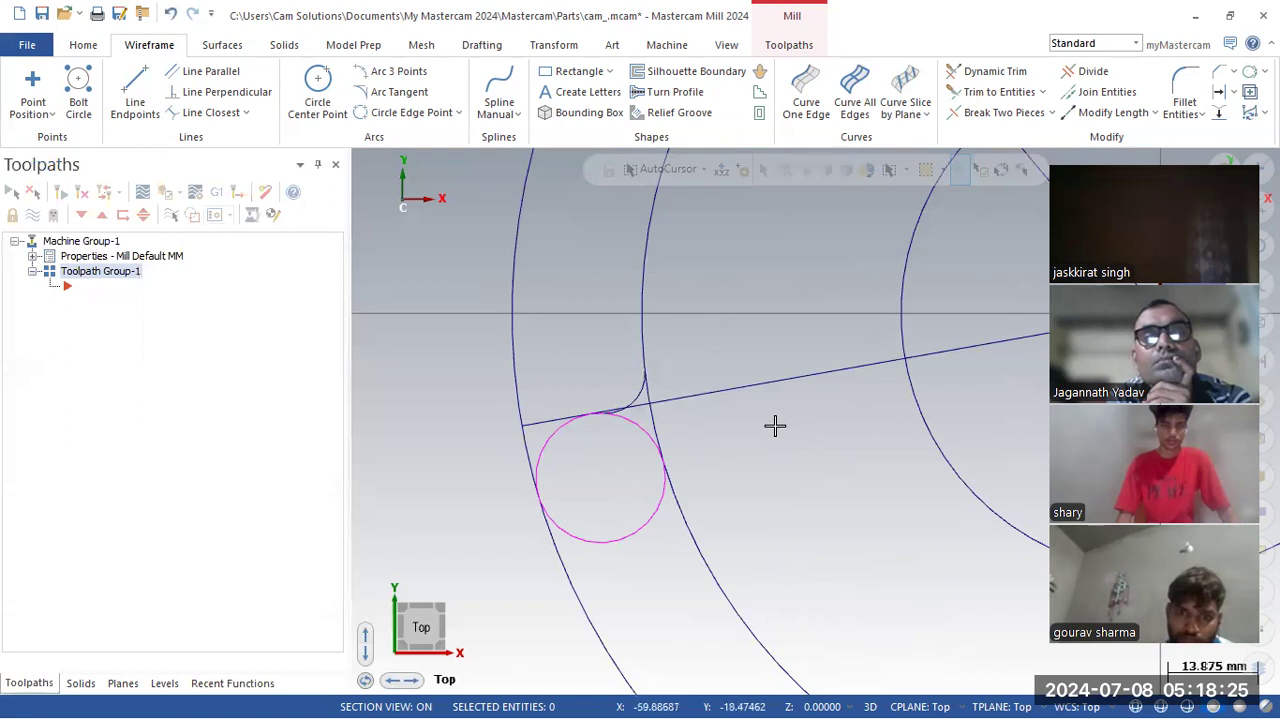
Delete the 190° line and close the 6 mm radius arc into a full circle.
left_click(757, 392)
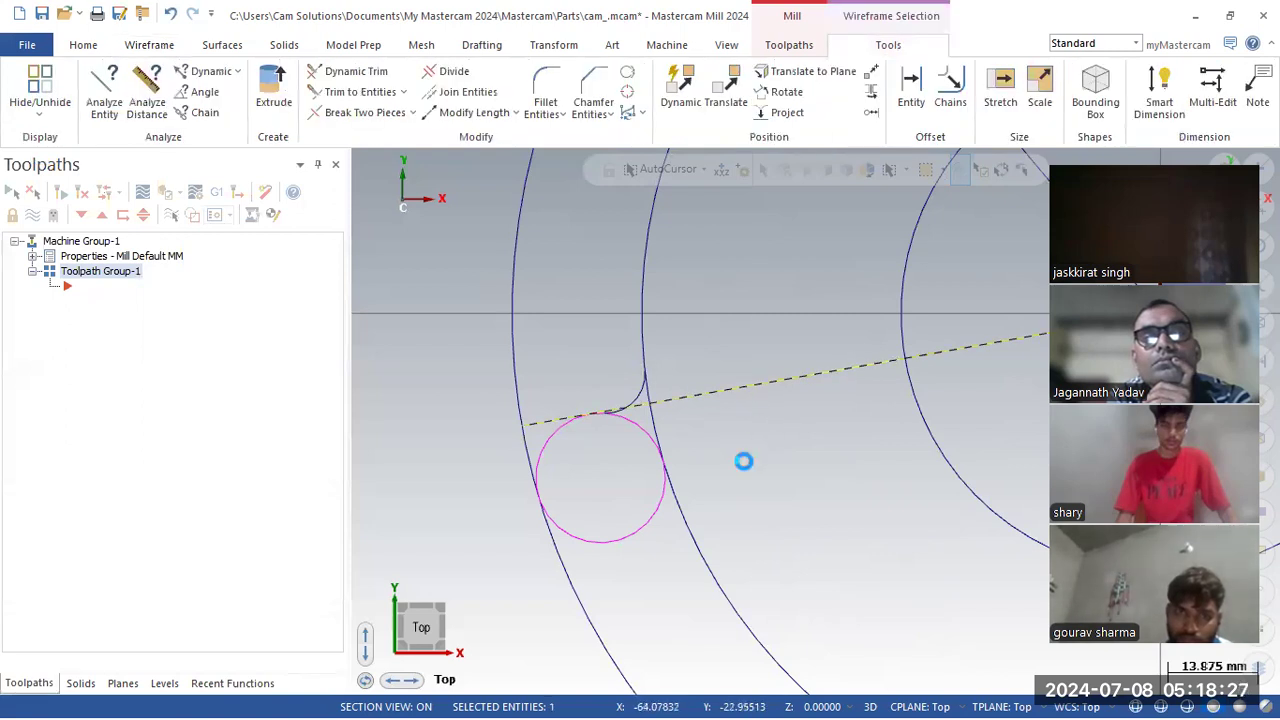
key("Delete")
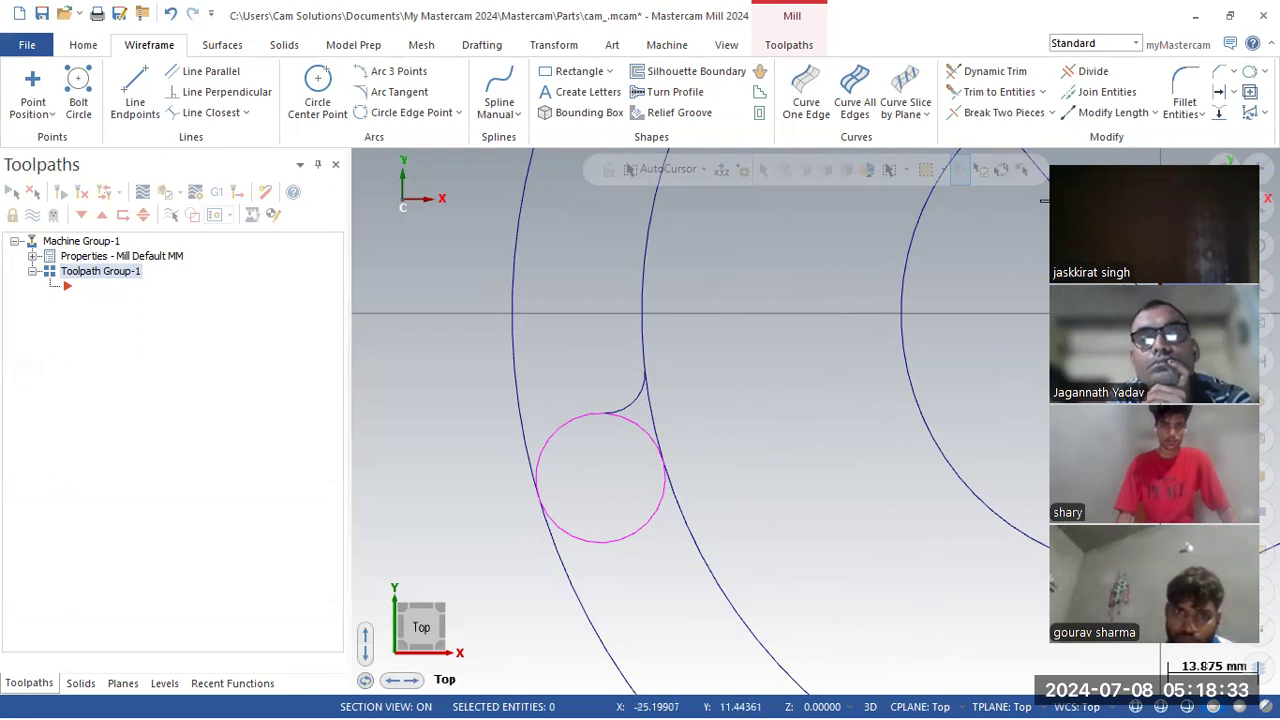
left_click(1248, 76)
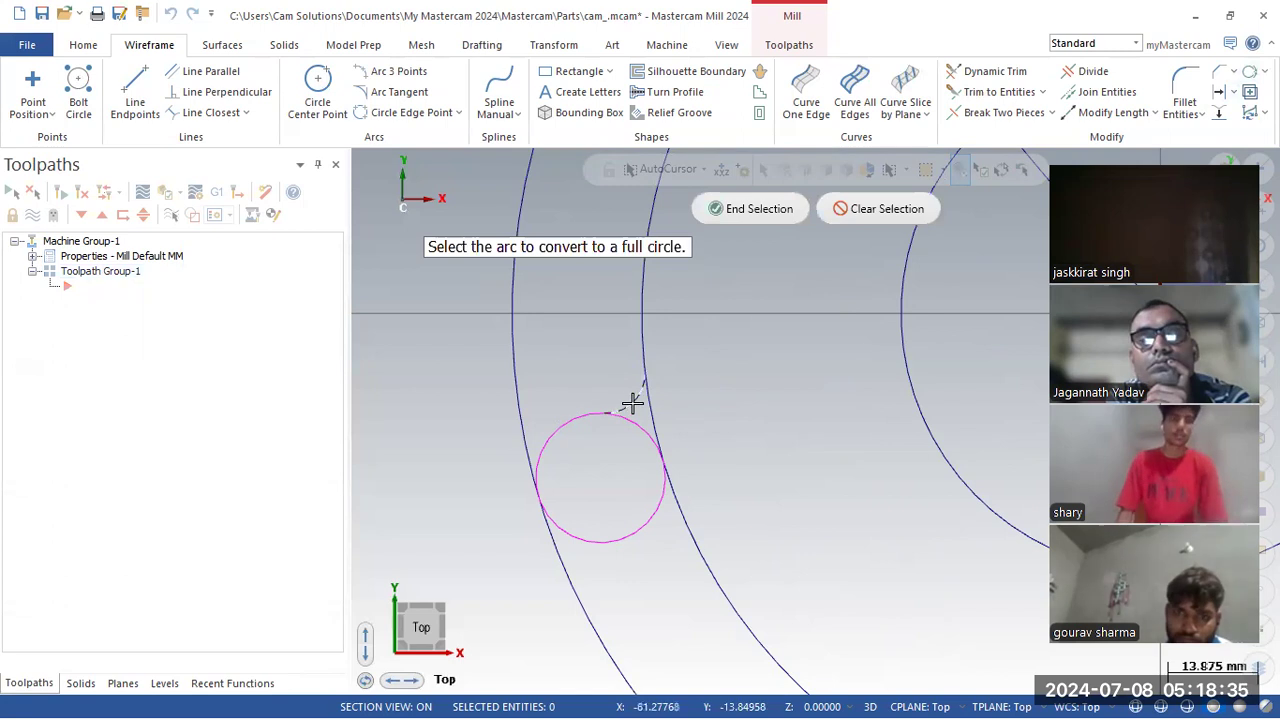
left_click(748, 214)
Compare the lobe layout and 60° spacing on the PDF drawing with the wireframe, and return to Mastercam.
scroll(411, 328, "down", 1)
scroll(411, 328, "down", 4)
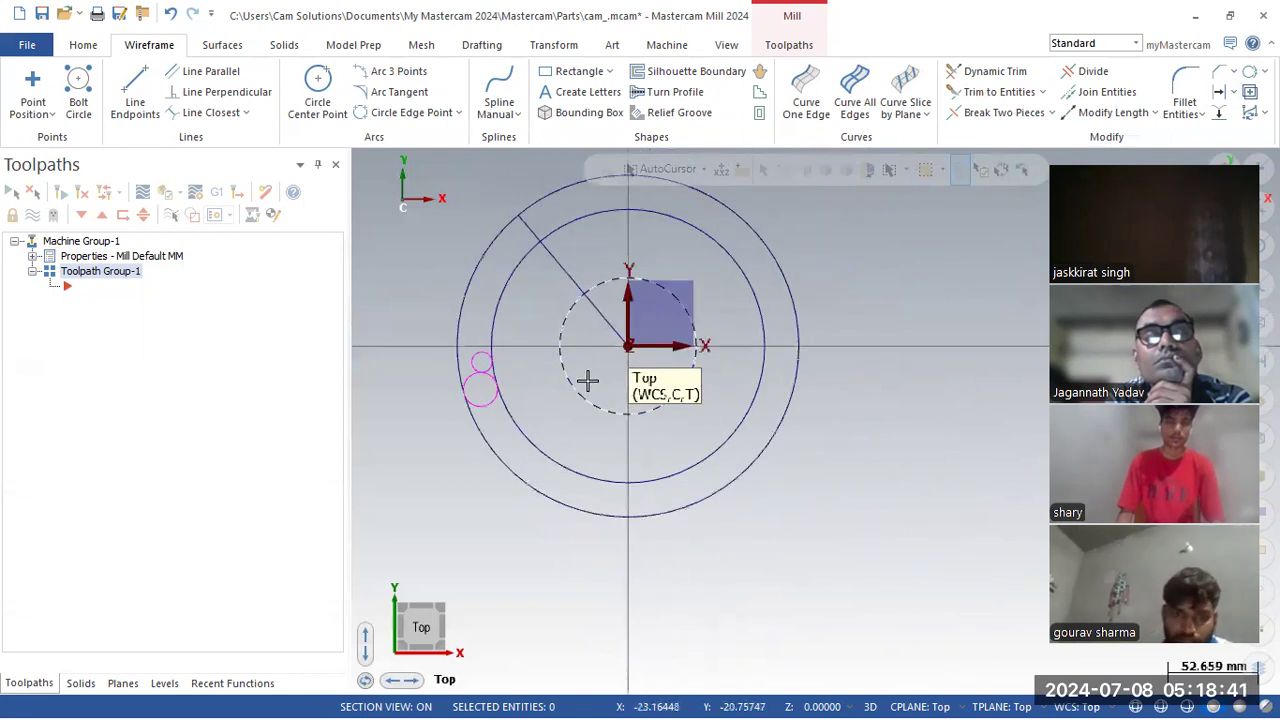
key("alt+Tab")
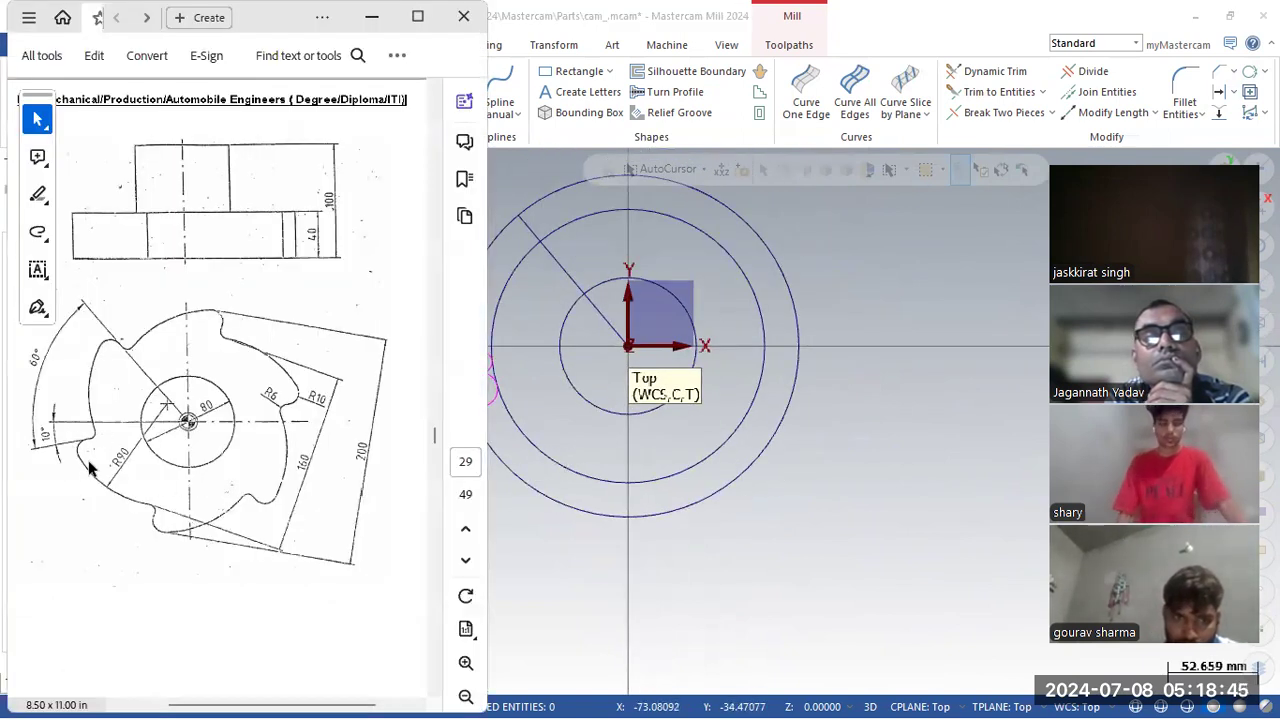
scroll(825, 508, "down", 2)
scroll(590, 310, "up", 2)
scroll(541, 425, "up", 1)
scroll(672, 474, "down", 2)
scroll(673, 495, "up", 4)
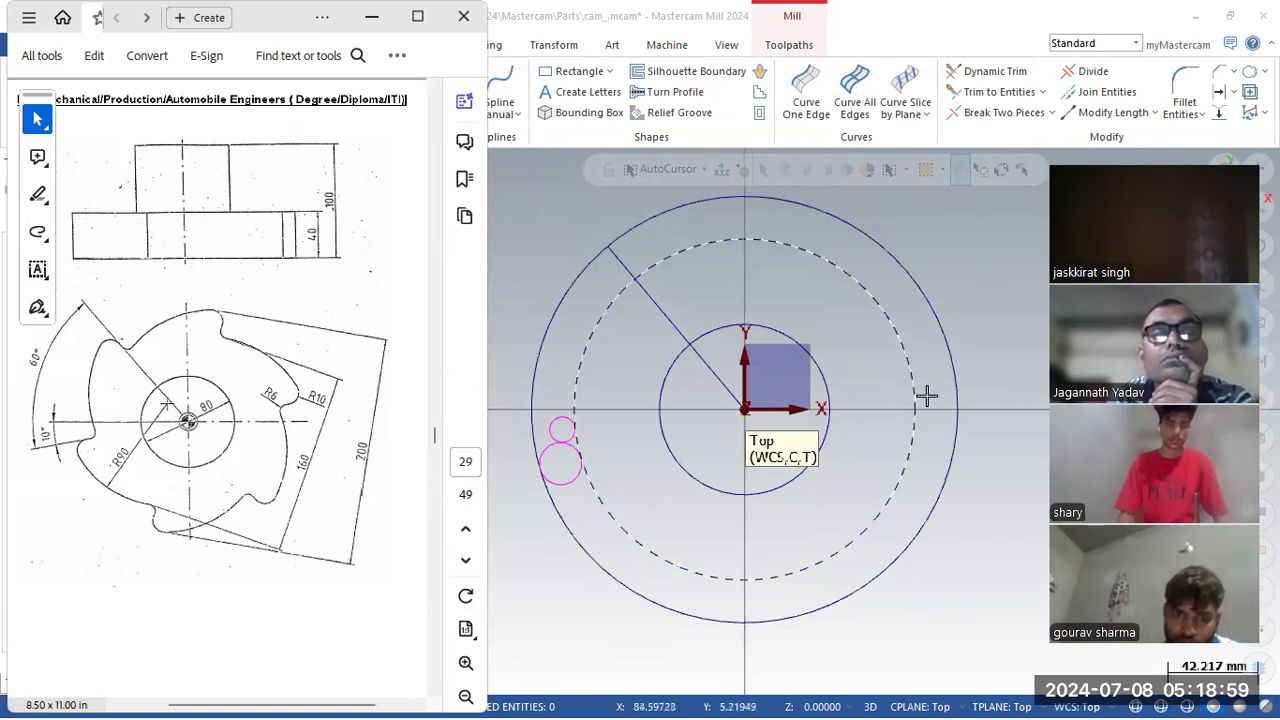
left_click(985, 259)
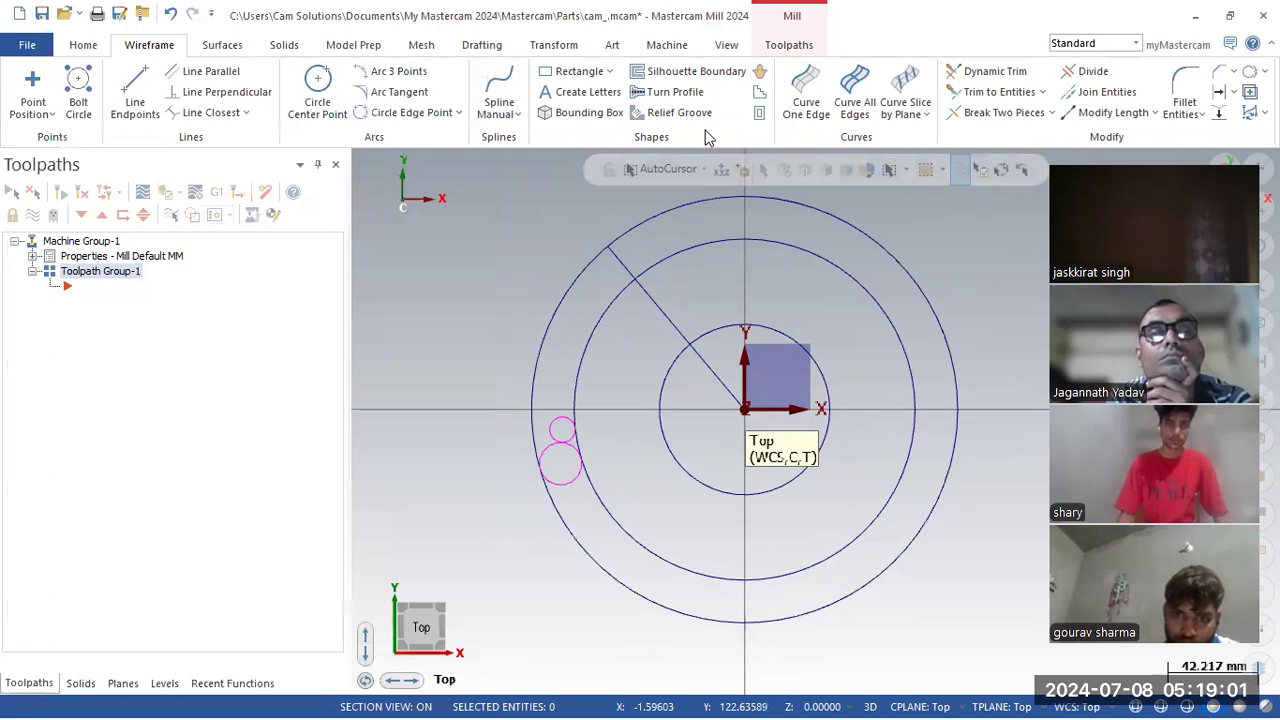
Start a Dynamic transform of the 6 mm and 10 mm radius circles with the gnomon placed at the origin.
left_click(787, 46)
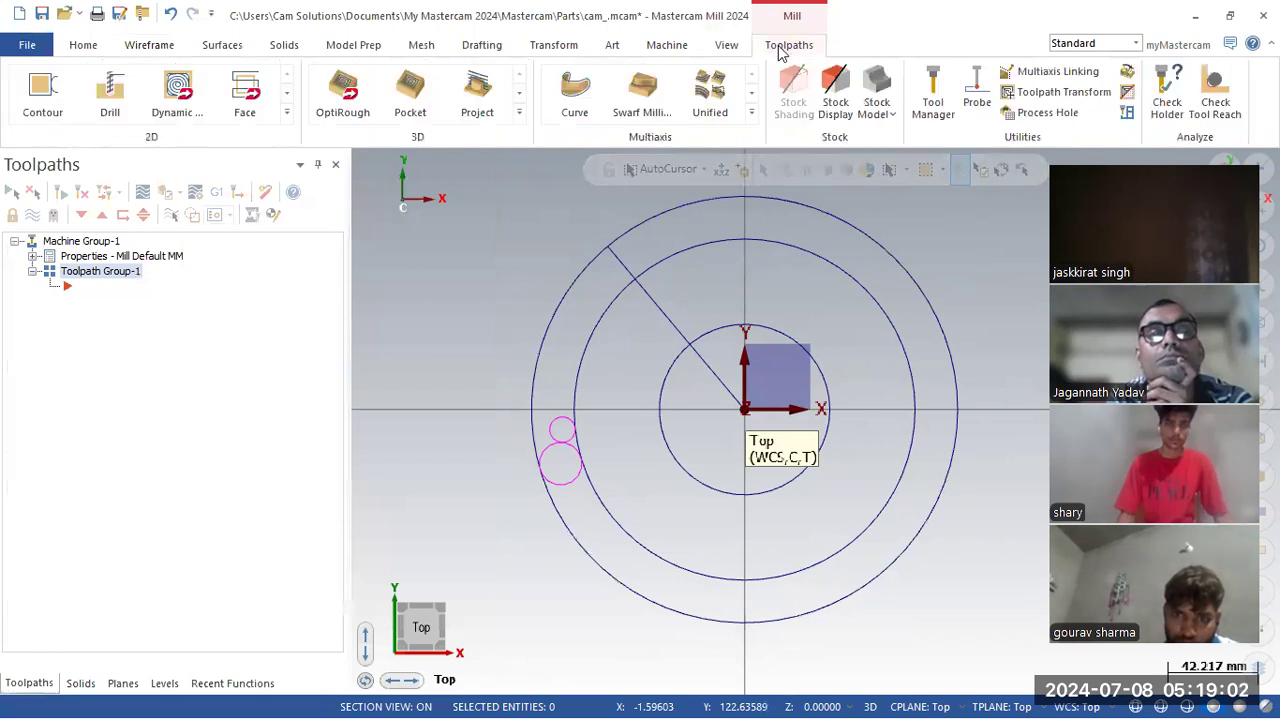
left_click(287, 113)
left_click(581, 50)
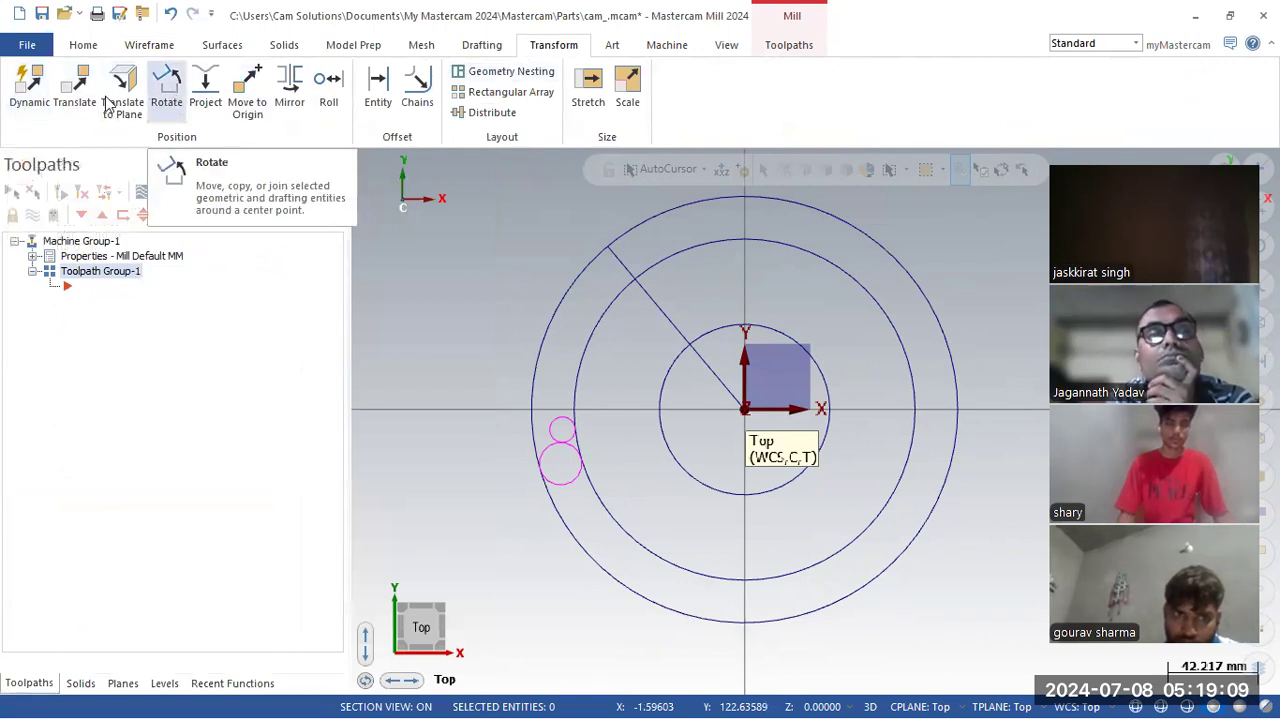
left_click(18, 108)
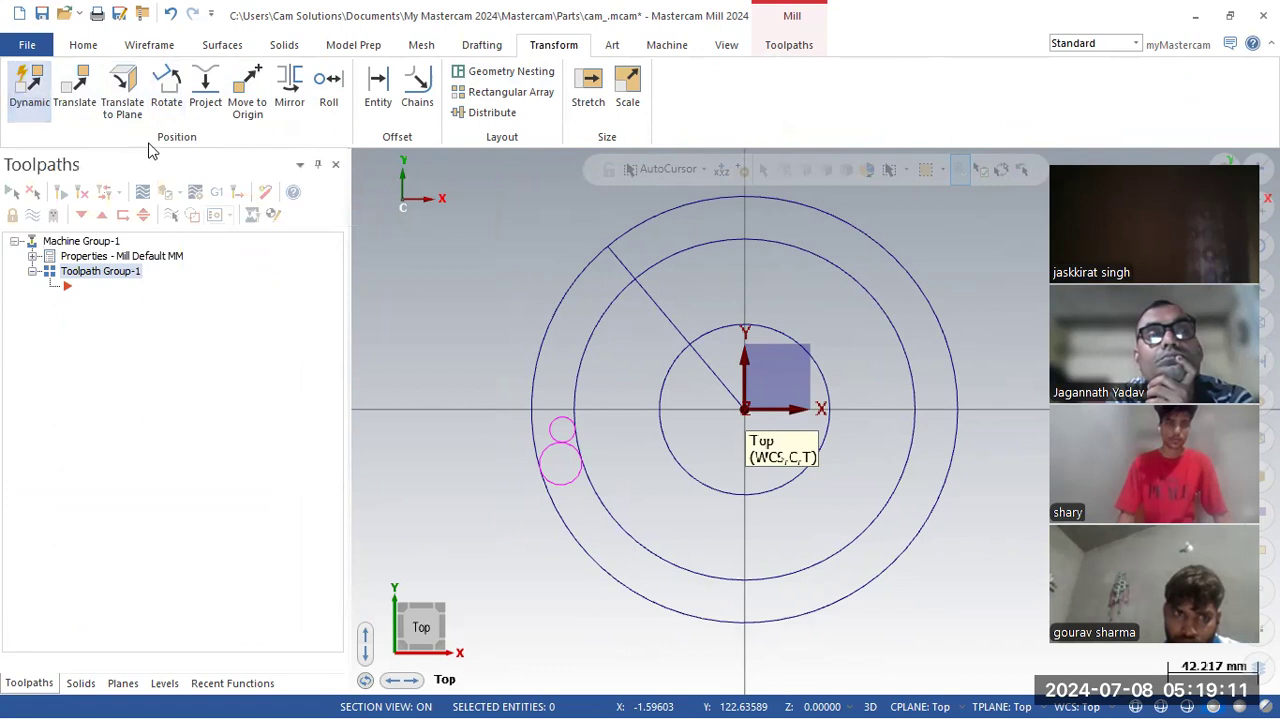
left_click(550, 430)
left_click(737, 214)
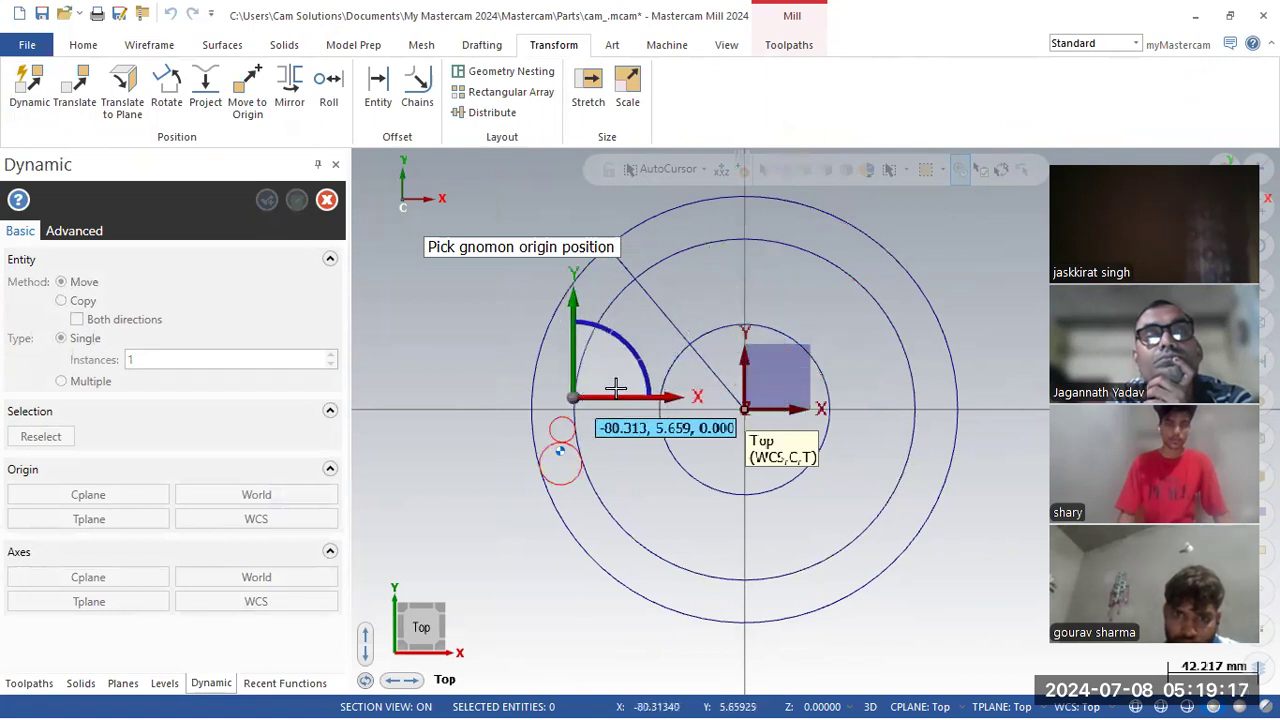
left_click(755, 410)
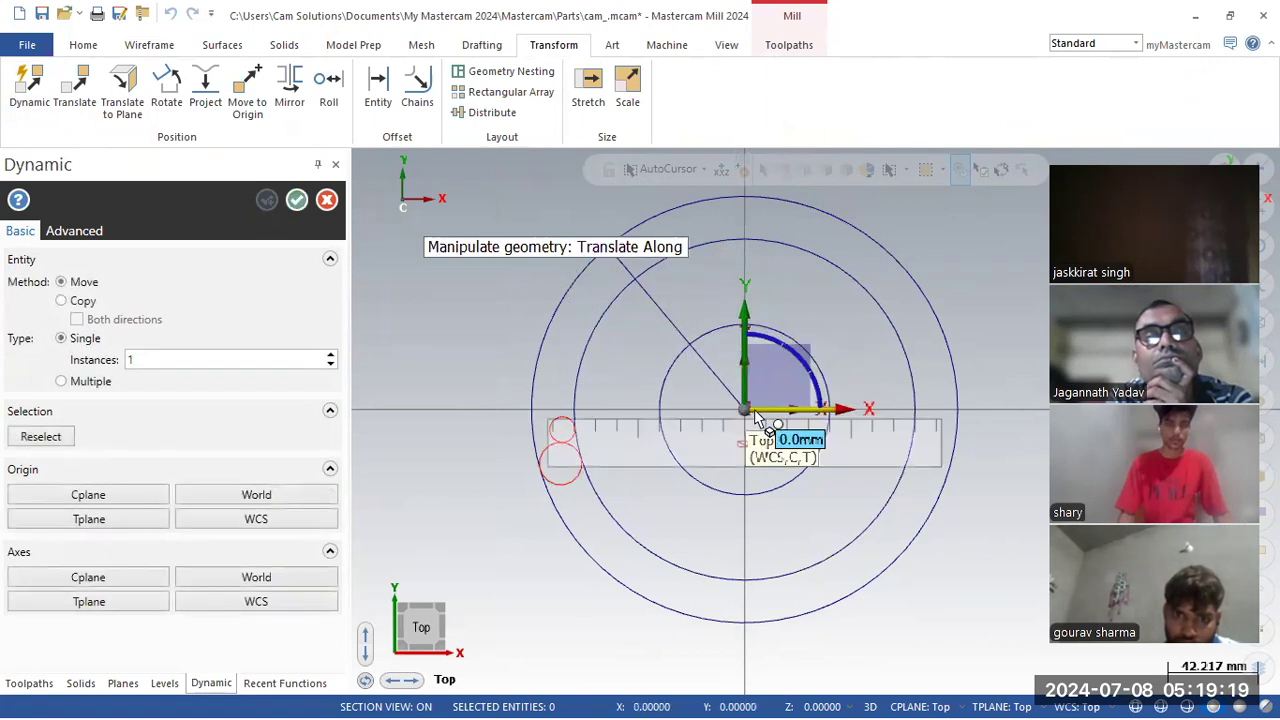
Copy the two circles around the origin by a 60° rotation with 5 instances.
left_click(806, 366)
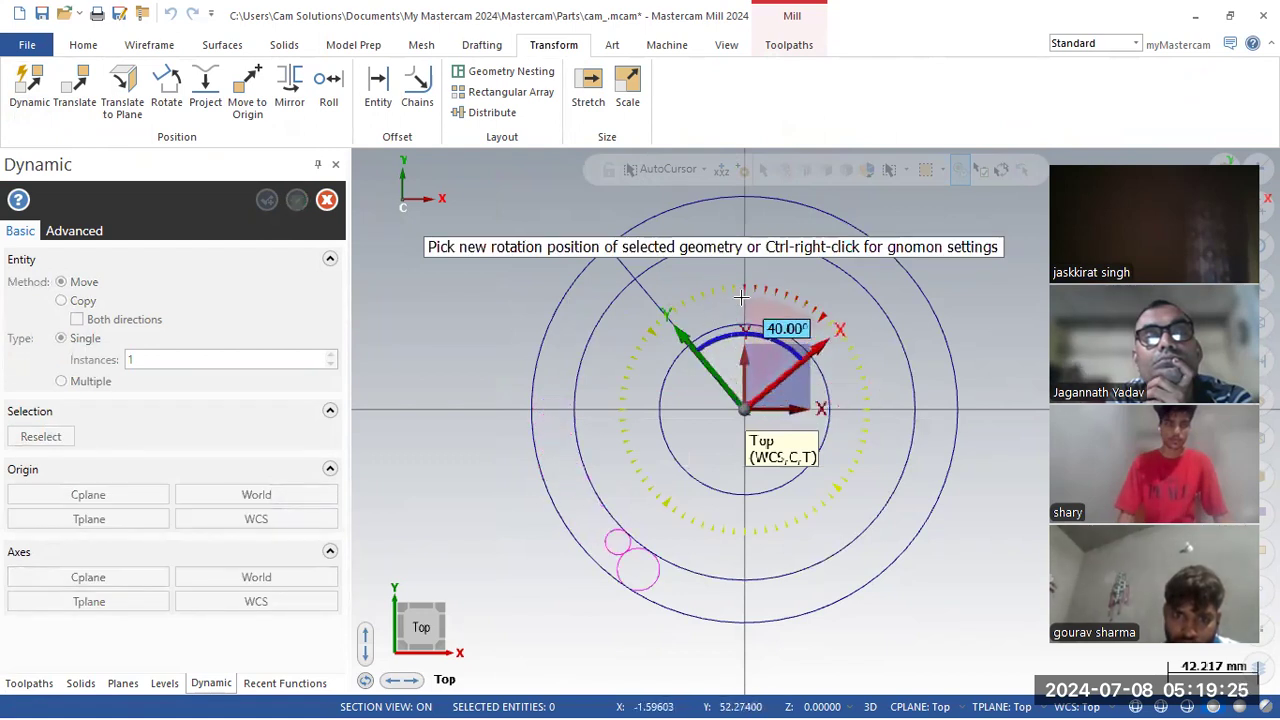
type("60")
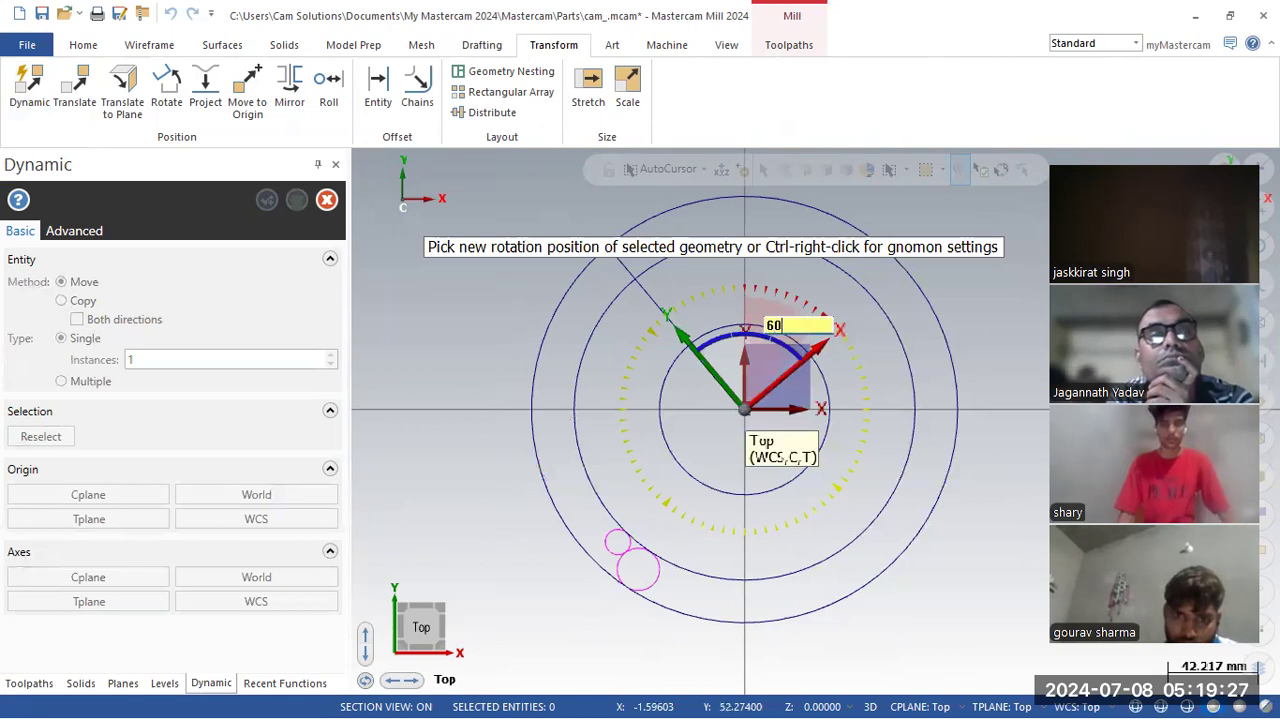
key("Return")
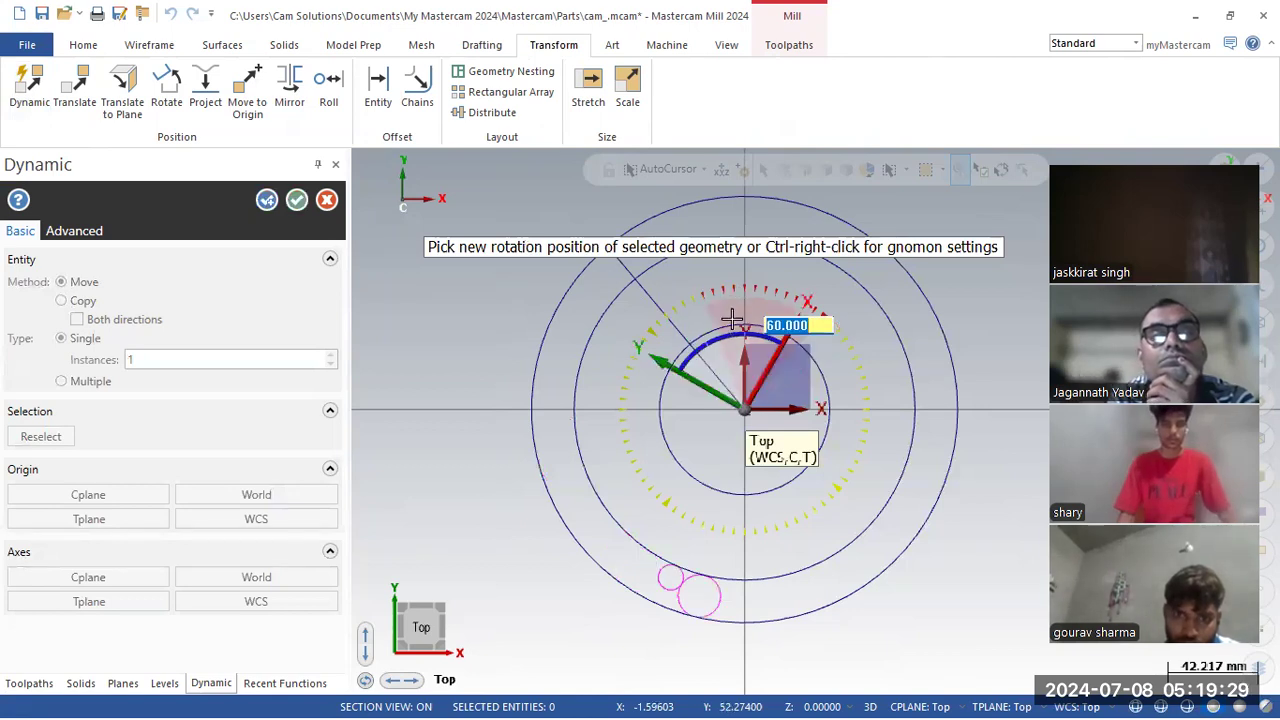
left_click(733, 318)
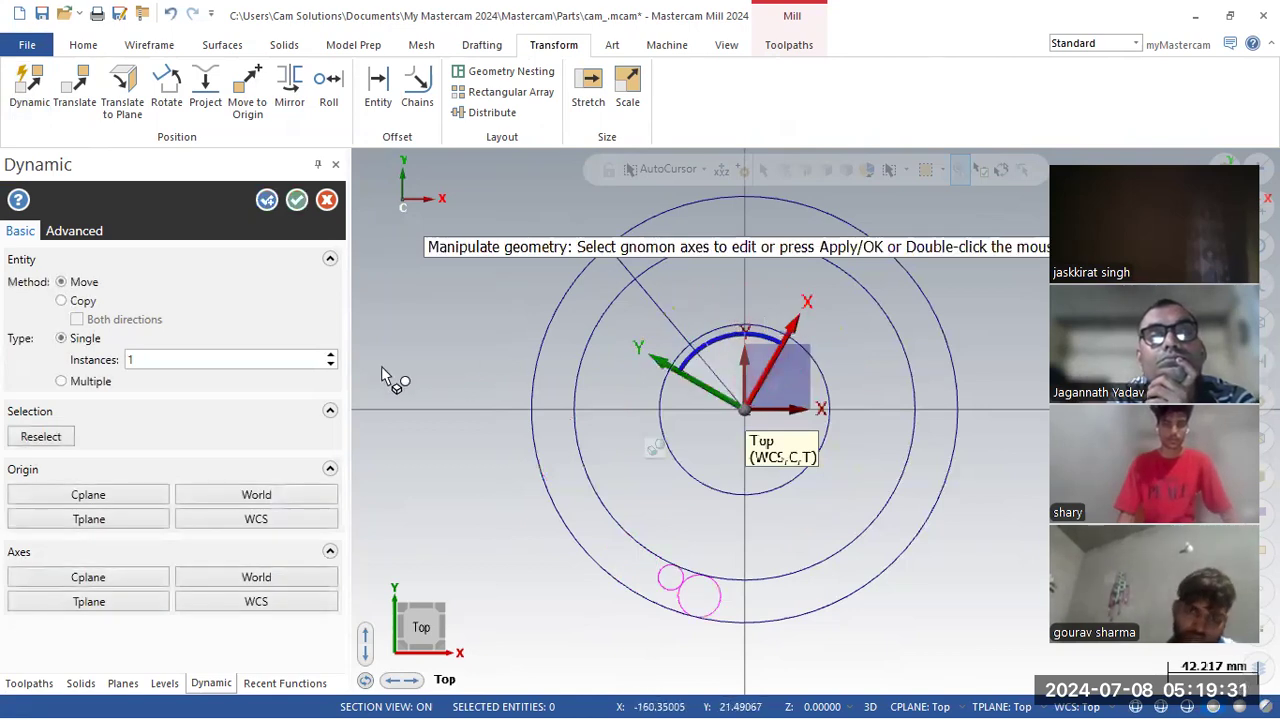
left_click(62, 301)
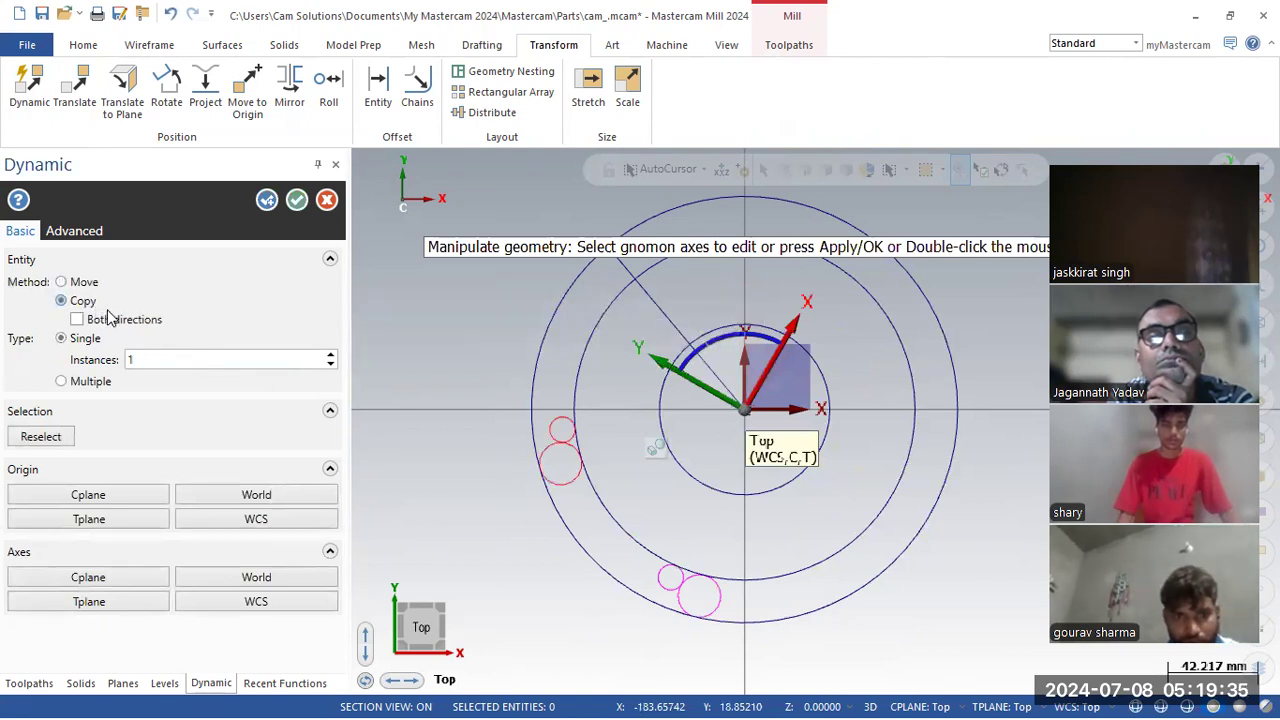
left_click(331, 355)
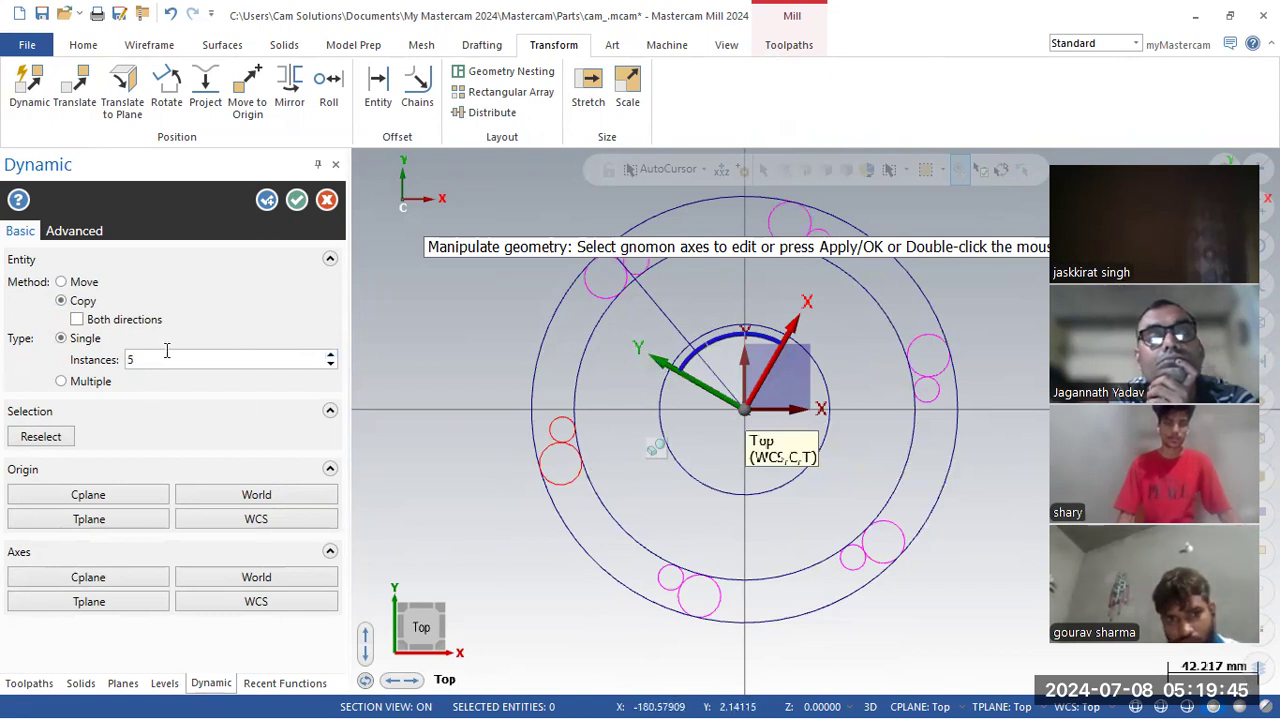
left_click(295, 201)
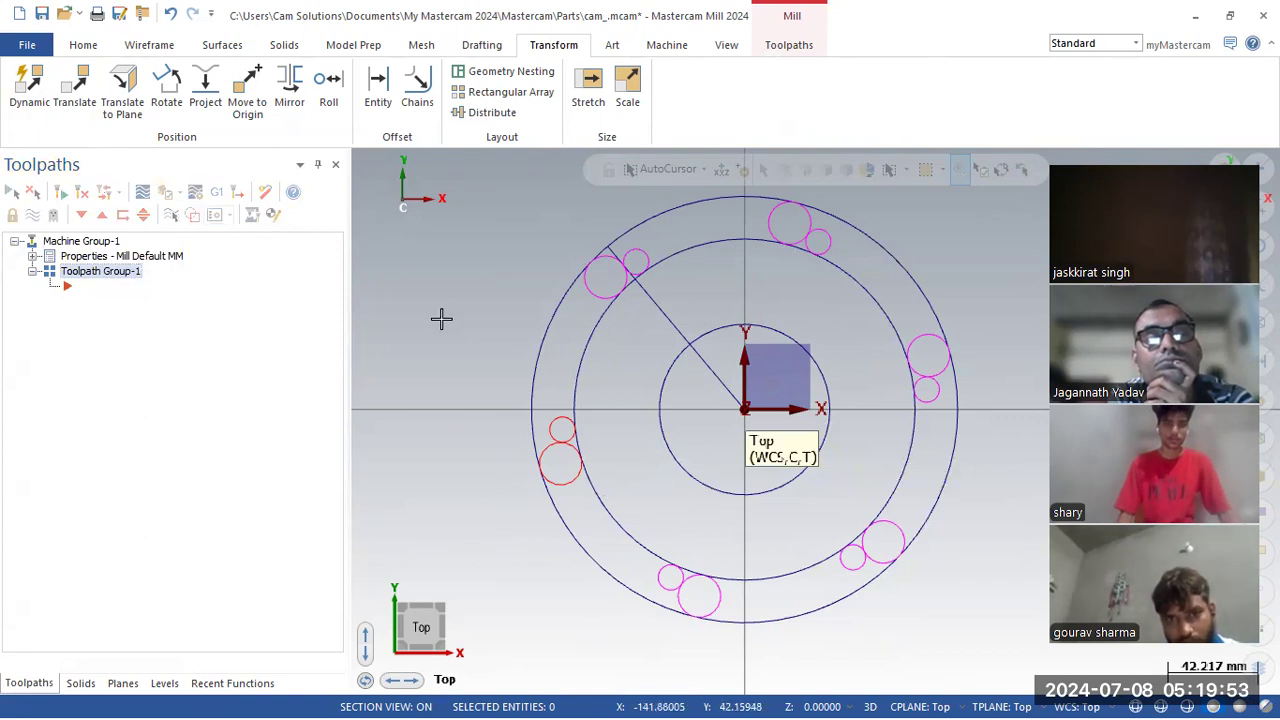
Delete the remaining radial line together with the 160 mm and 200 mm construction circles.
left_click(662, 314)
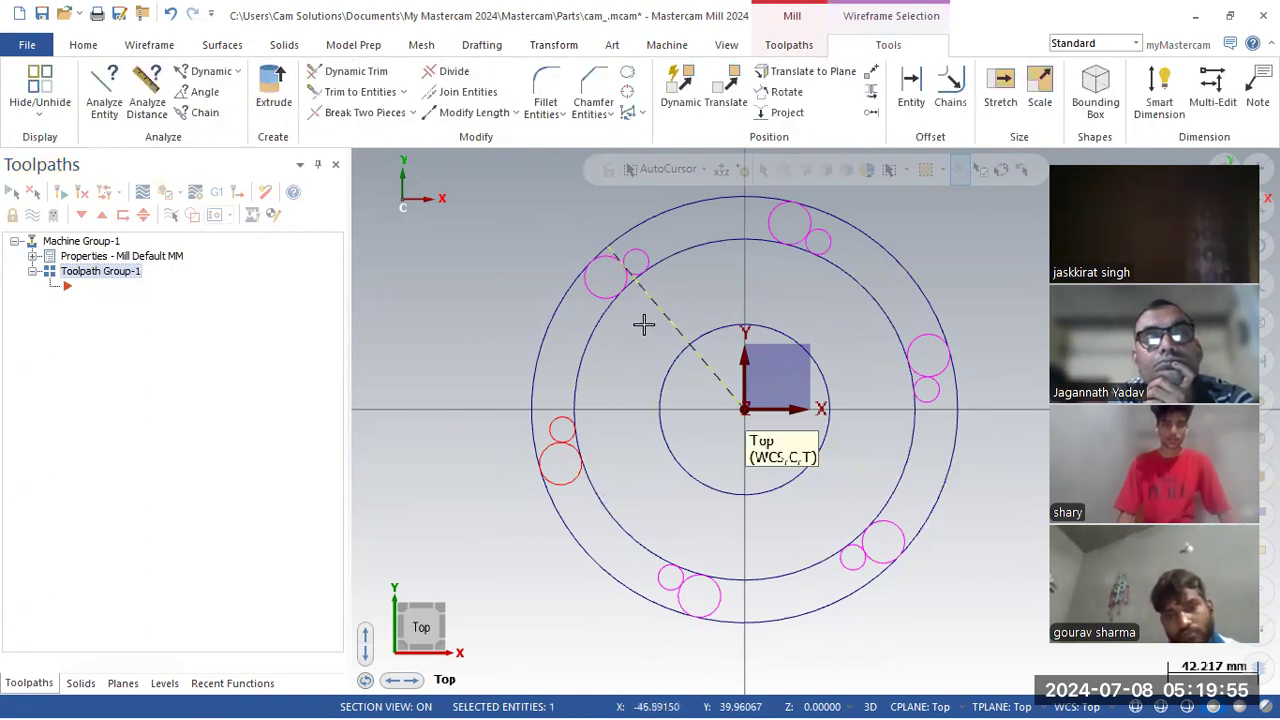
key("Delete")
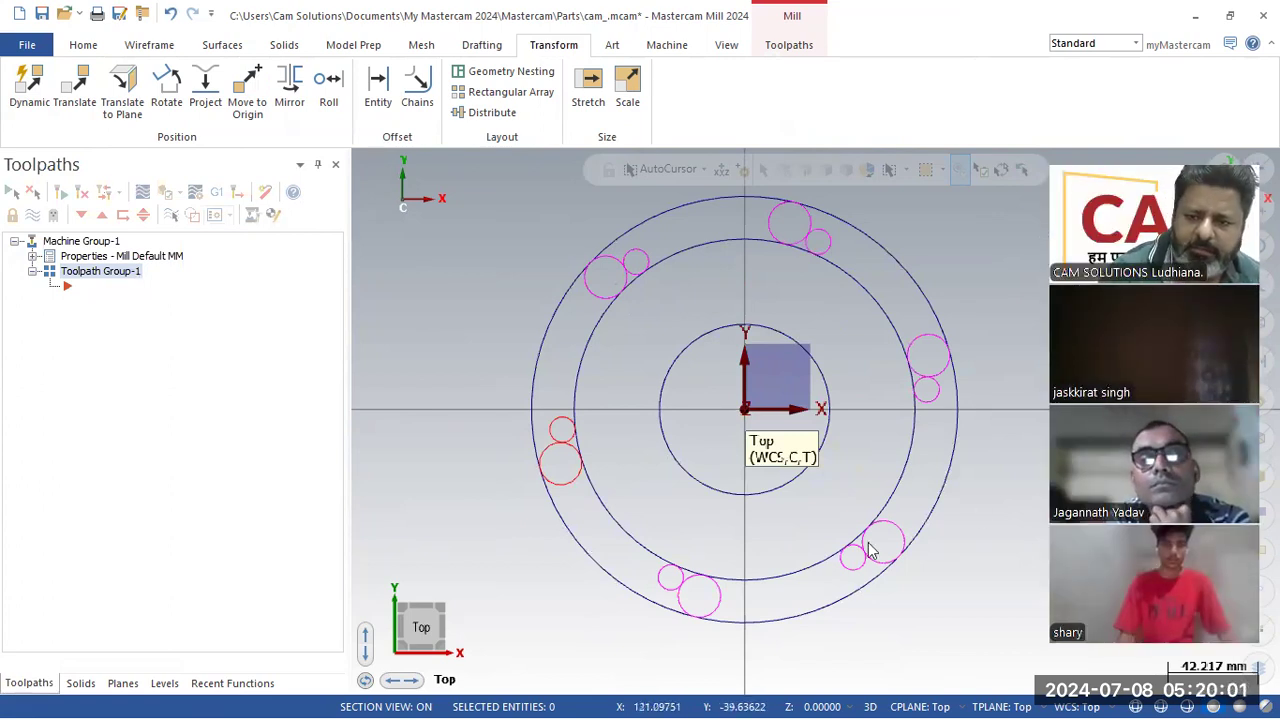
left_click(664, 563)
left_click(598, 567)
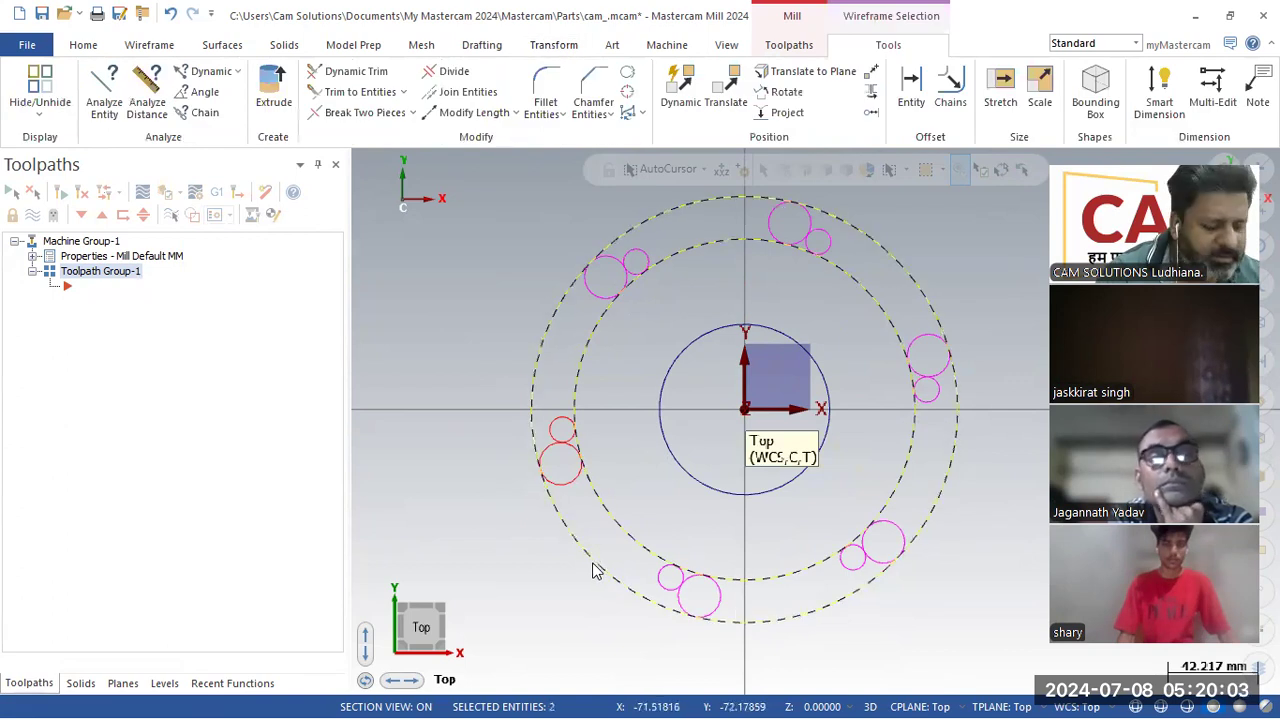
key("Delete")
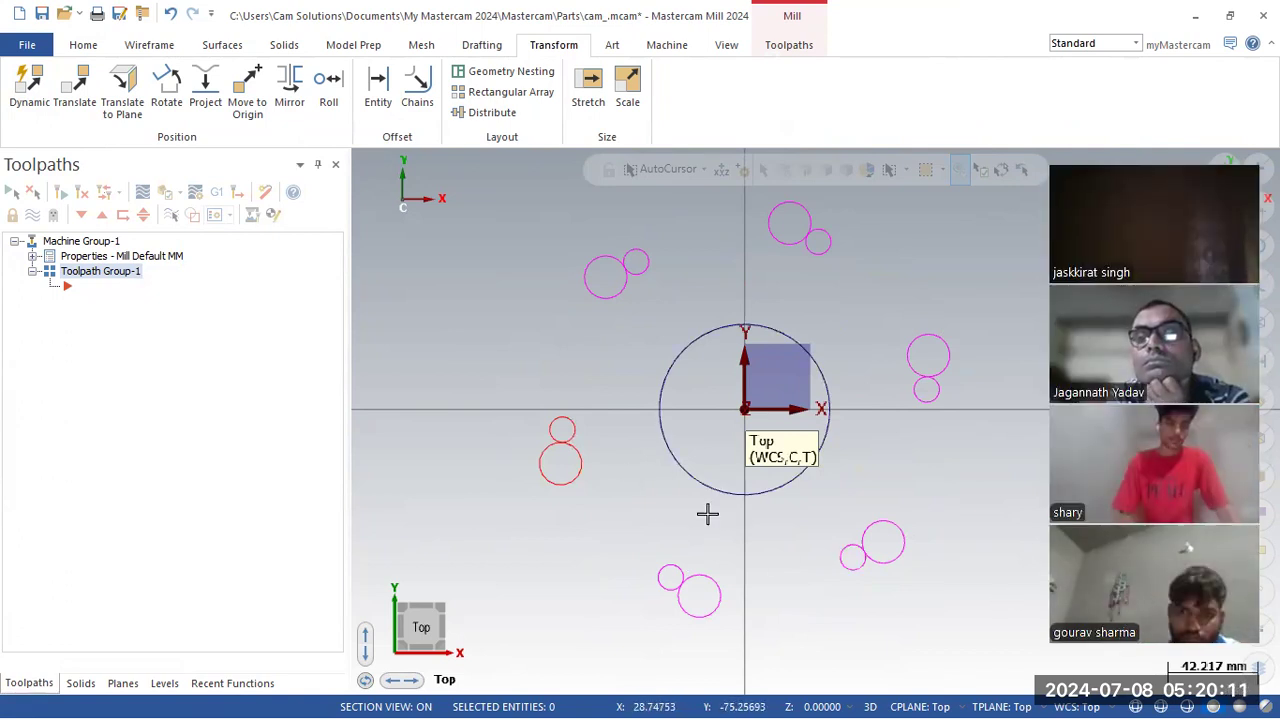
Clear the transform colors from the original and copied circles.
right_click(556, 322)
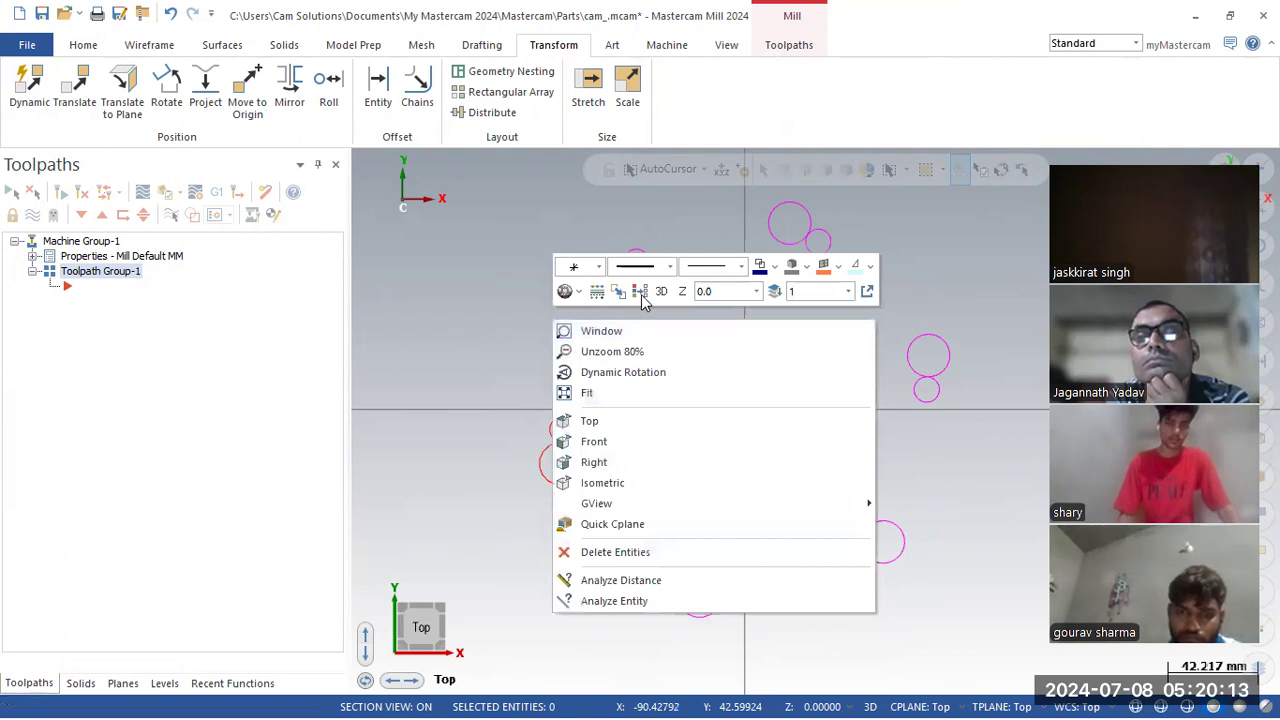
left_click(643, 292)
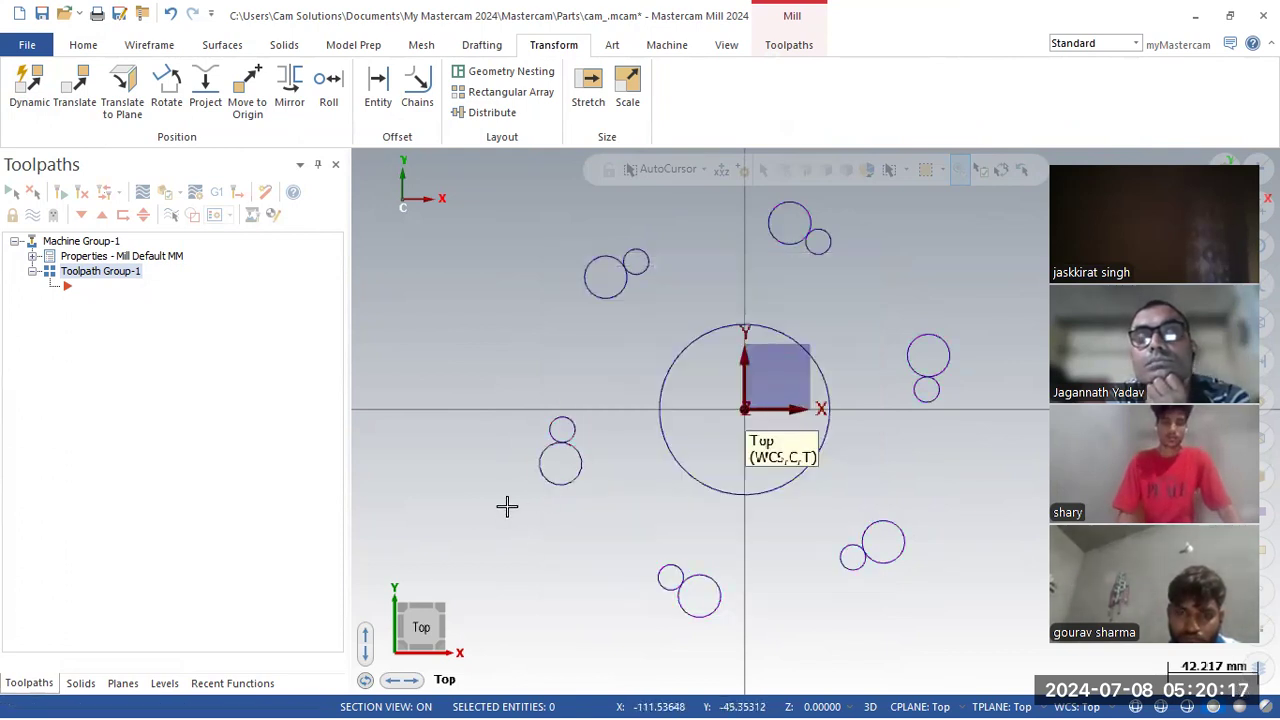
Check the lobe radius in the PDF drawing and set up a 90 mm radius tangent arc between two entities.
key("alt+Tab")
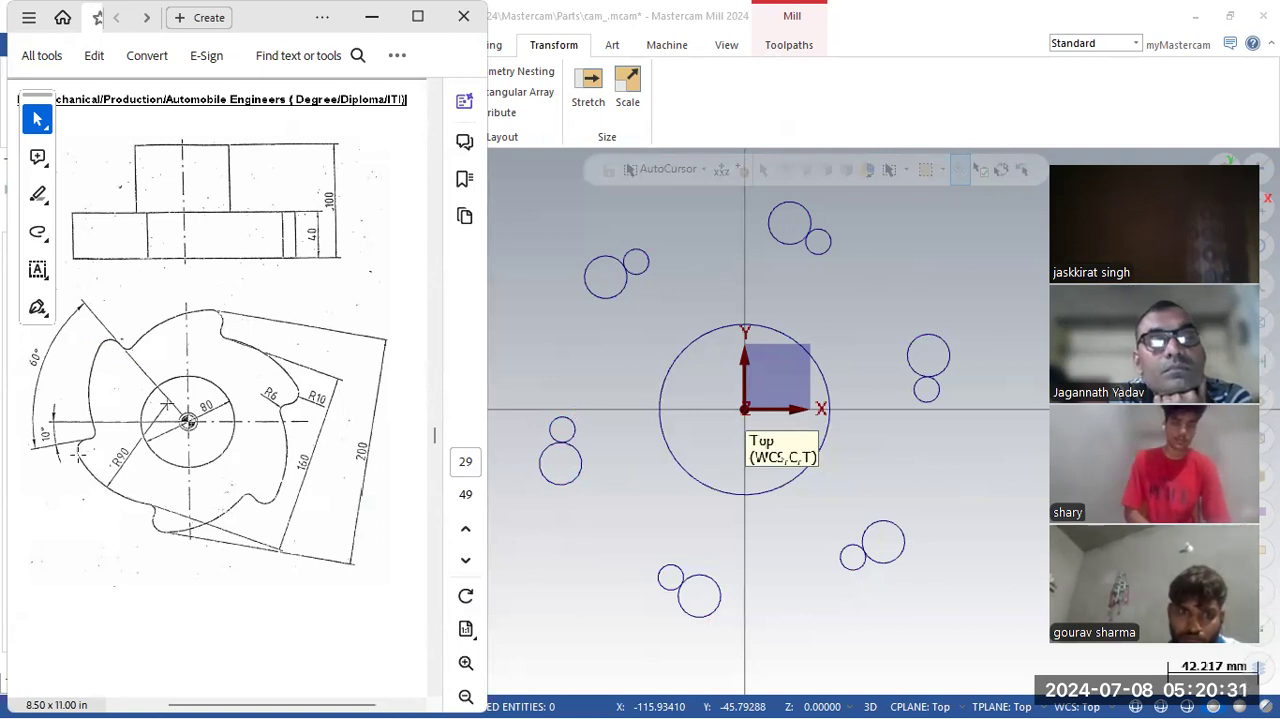
left_click(371, 17)
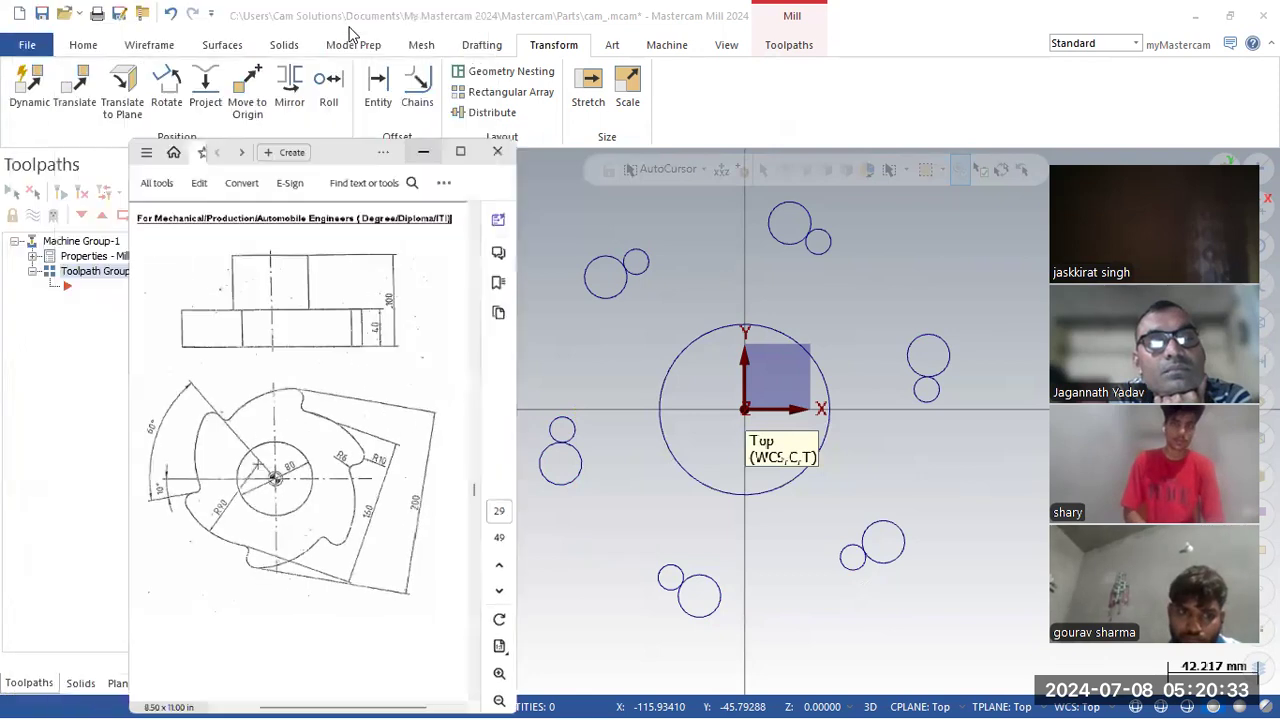
left_click(157, 45)
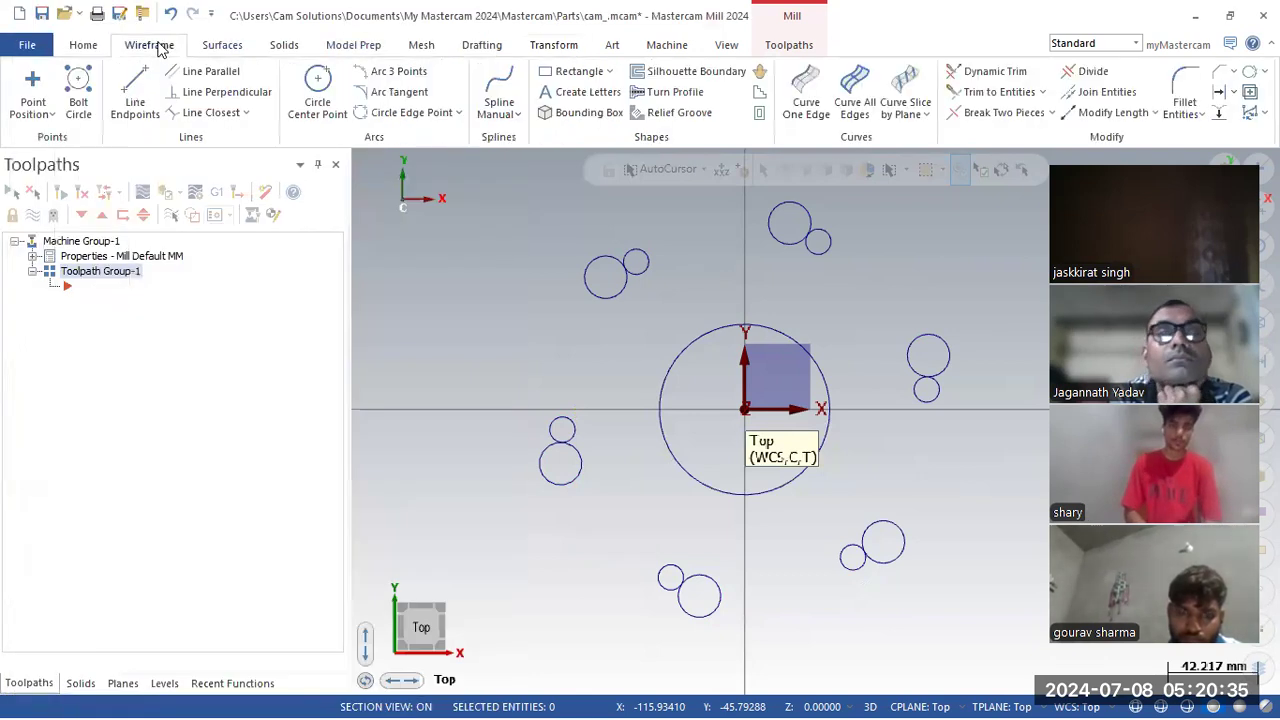
left_click(378, 92)
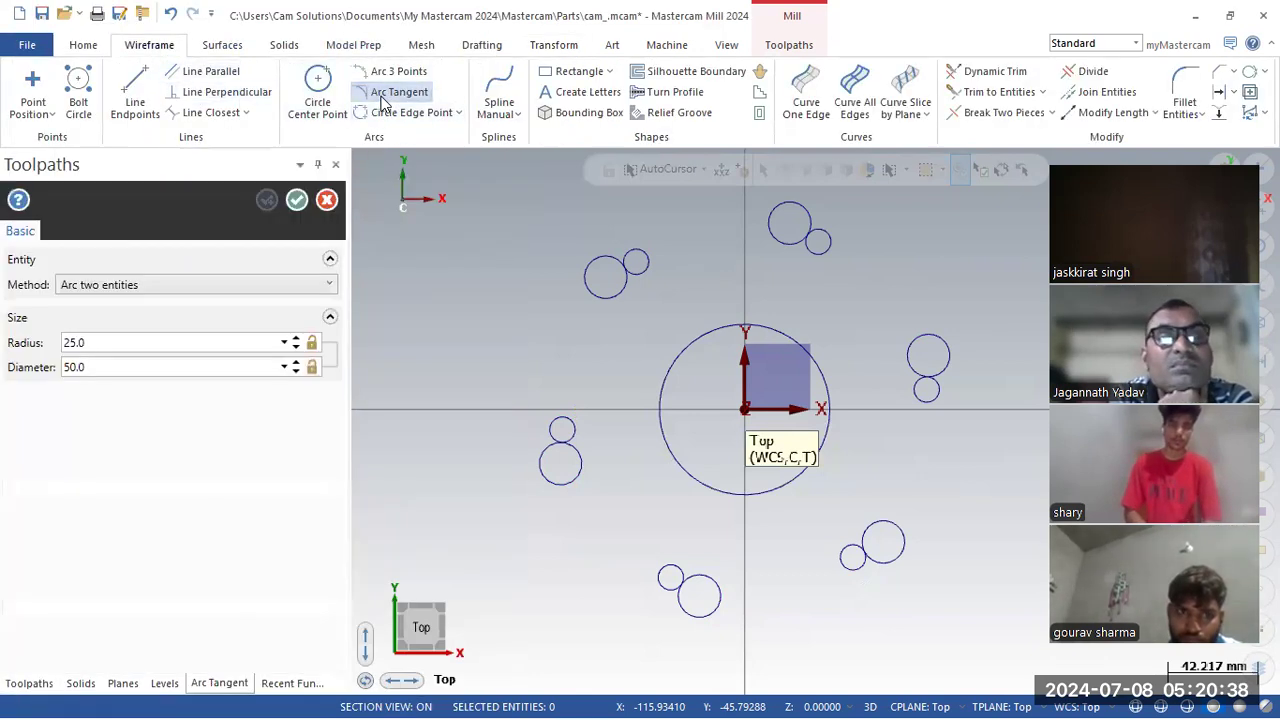
left_click(163, 342)
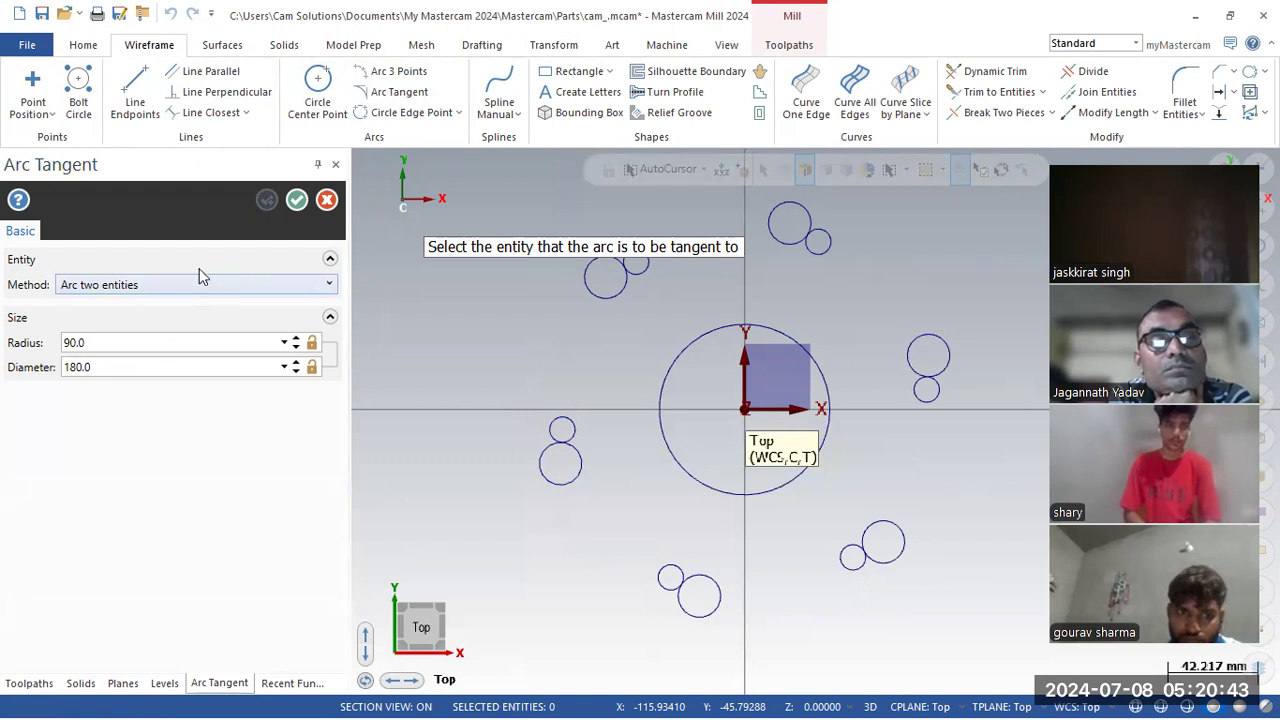
left_click(166, 285)
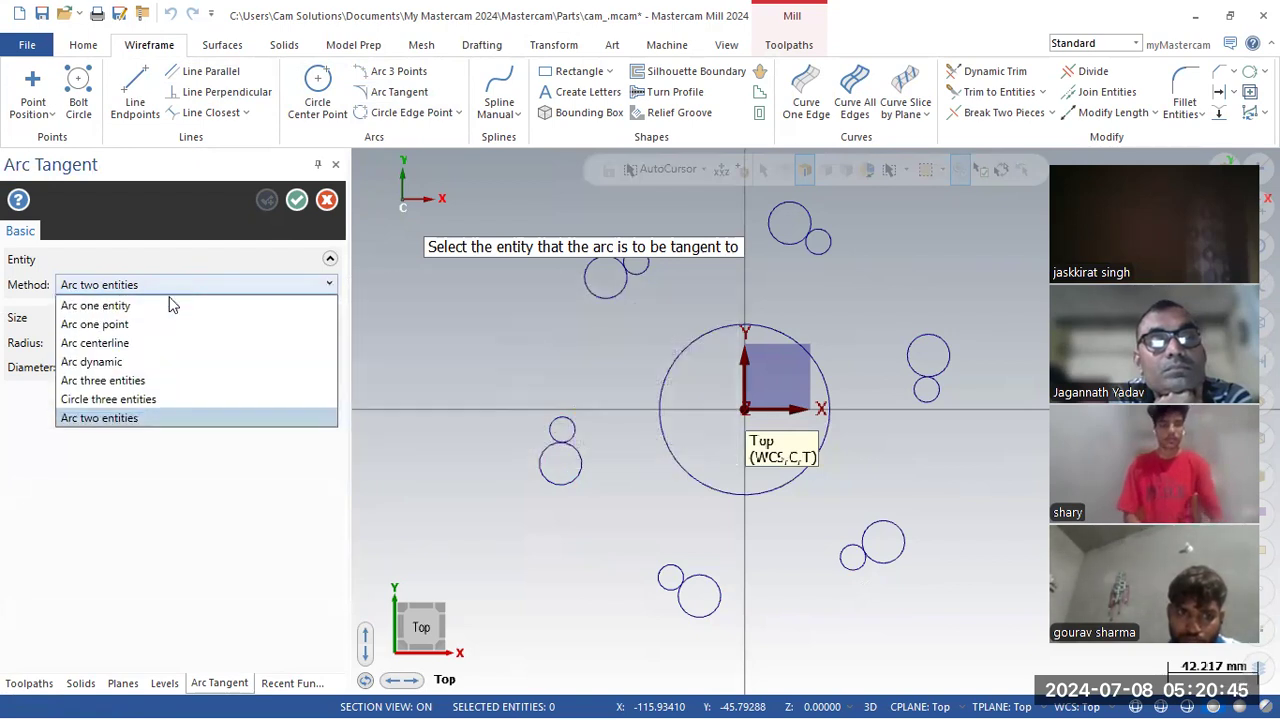
left_click(128, 418)
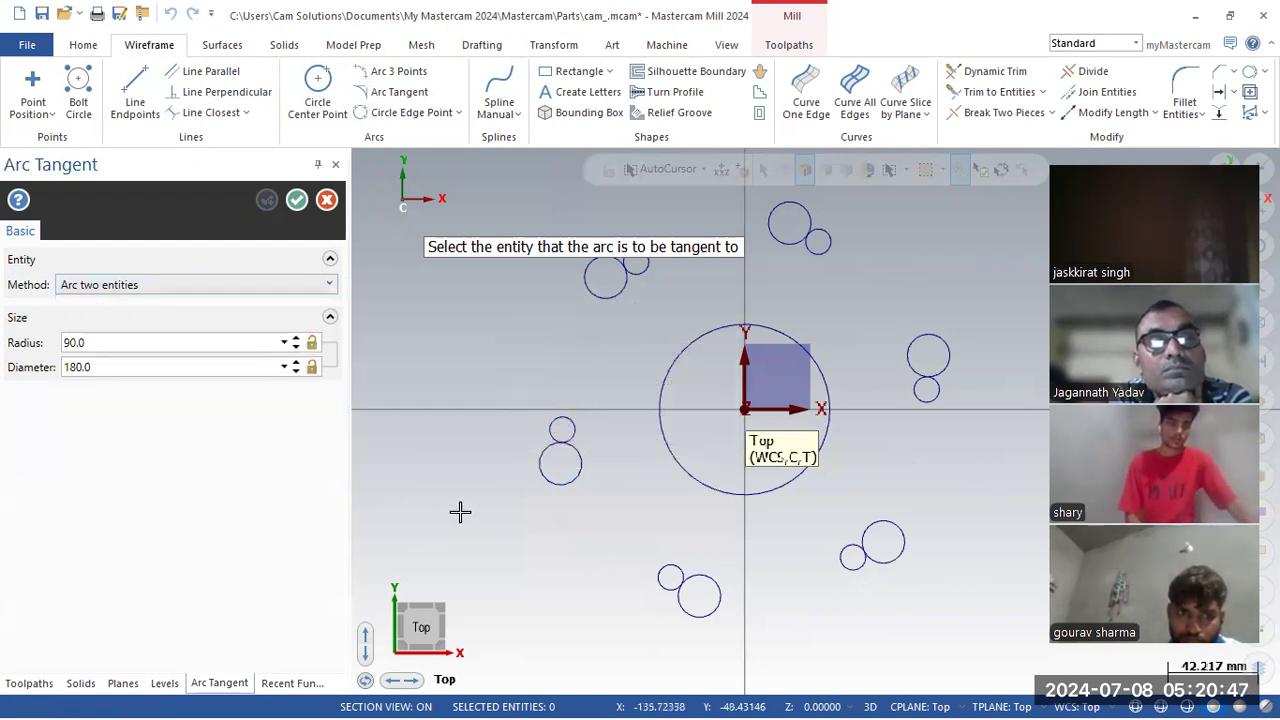
Create the R90 arc tangent to the R10 circle left of the origin and the R6 circle at the lower left, keeping the outline solution.
left_click(540, 492)
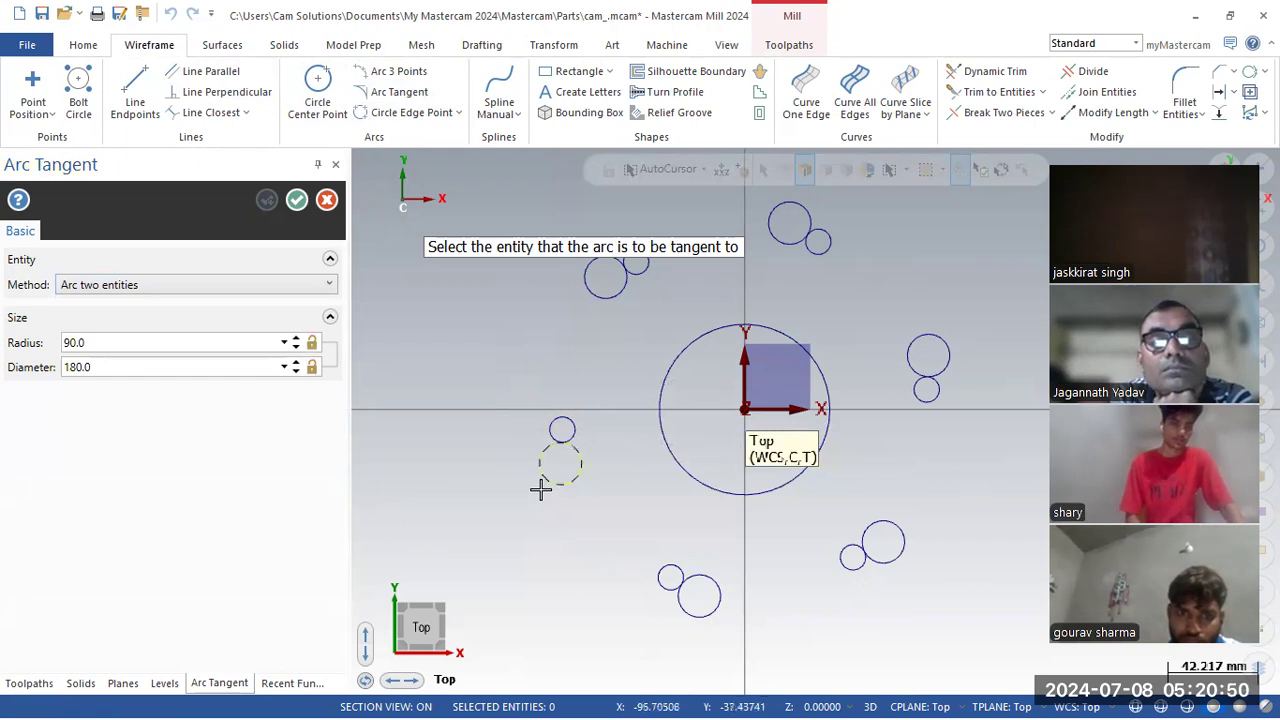
left_click(682, 560)
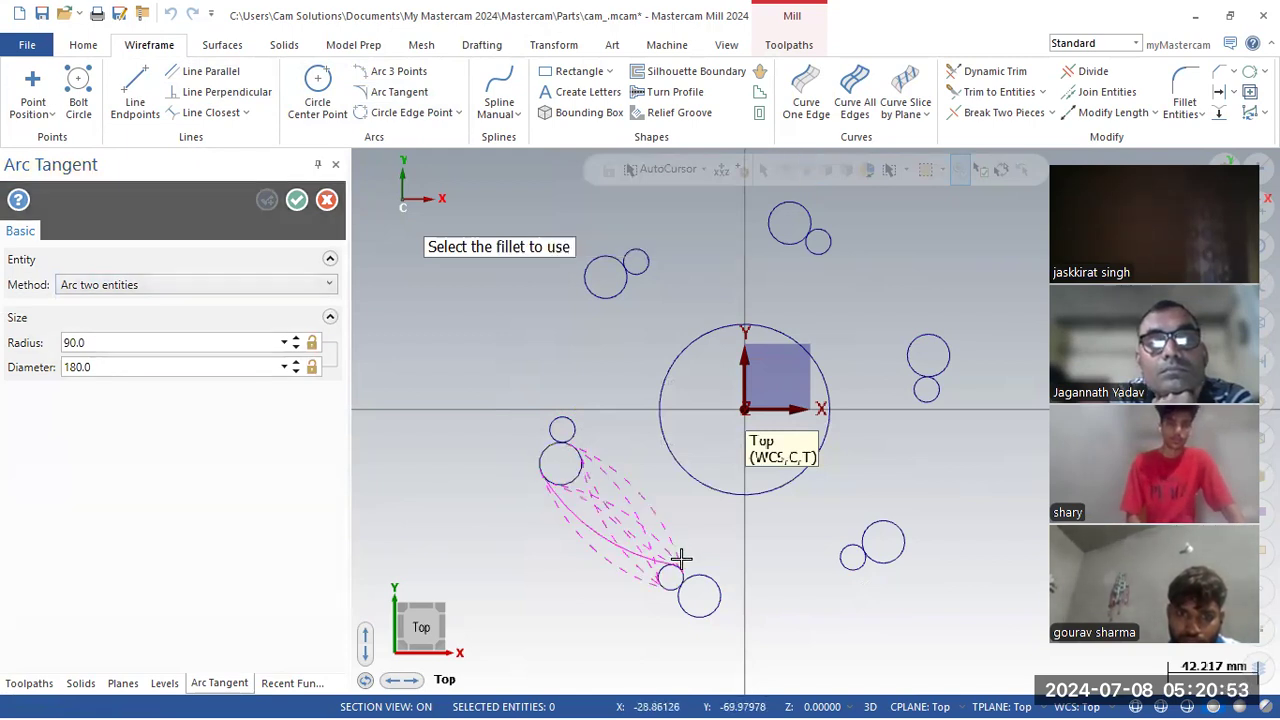
scroll(751, 527, "up", 2)
scroll(652, 640, "up", 2)
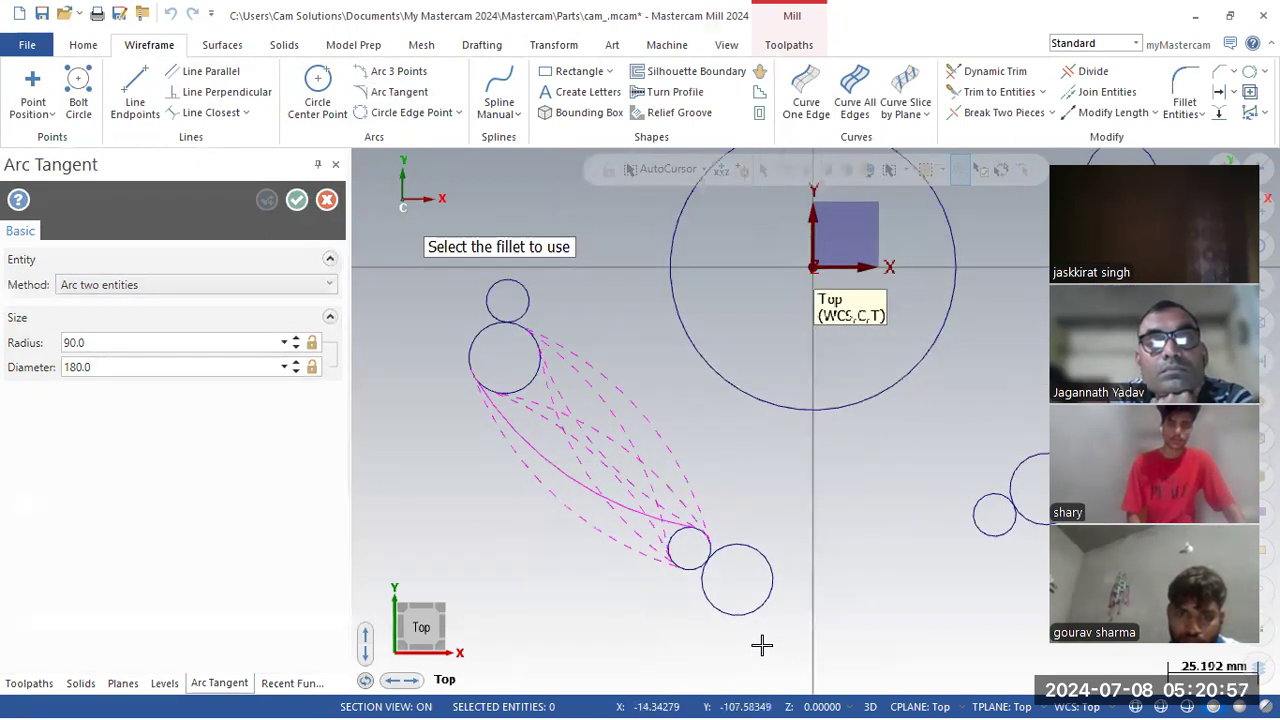
left_click(550, 461)
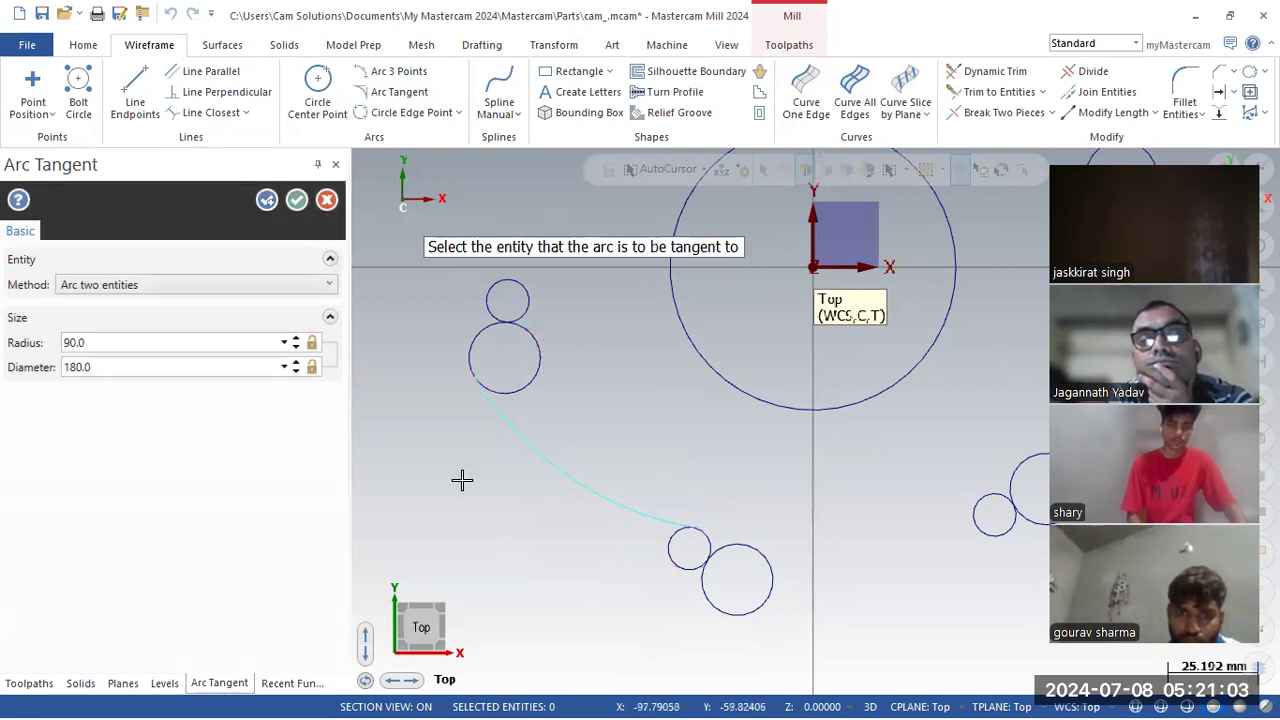
left_click(297, 201)
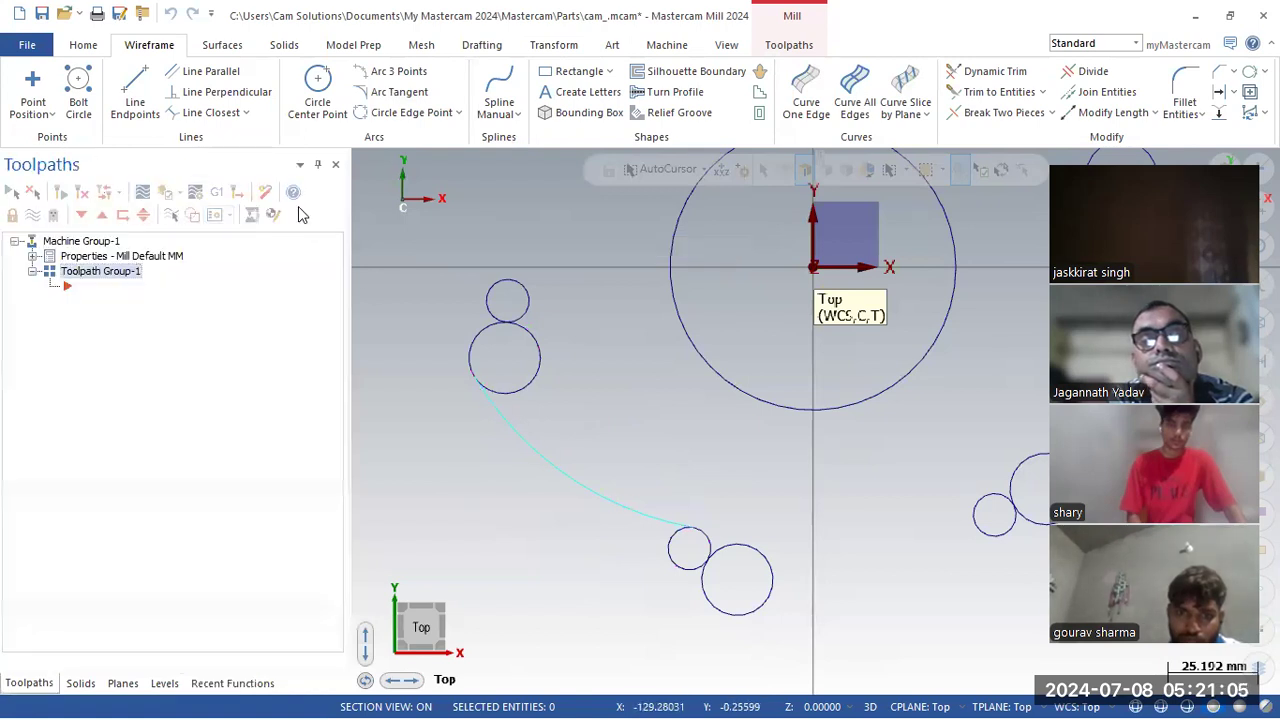
Start a Dynamic transform of the R90 arc with the gnomon placed at the origin.
scroll(469, 470, "down", 2)
scroll(512, 456, "down", 2)
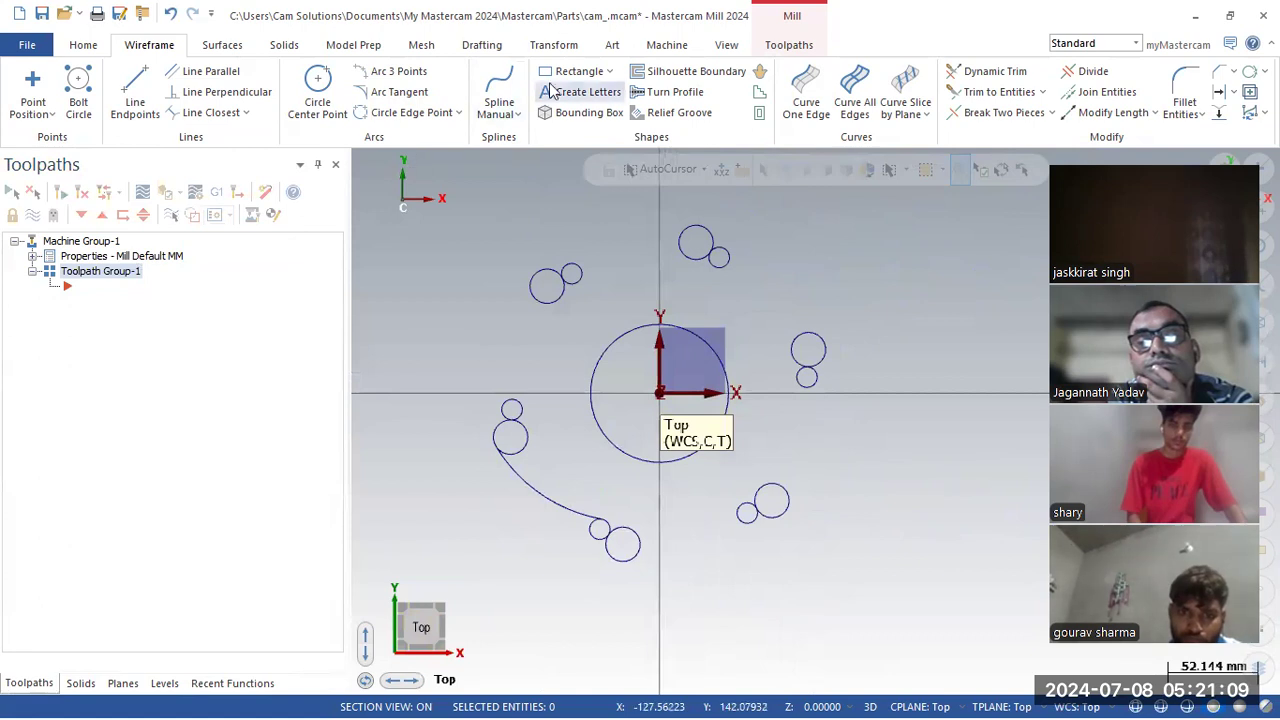
left_click(553, 45)
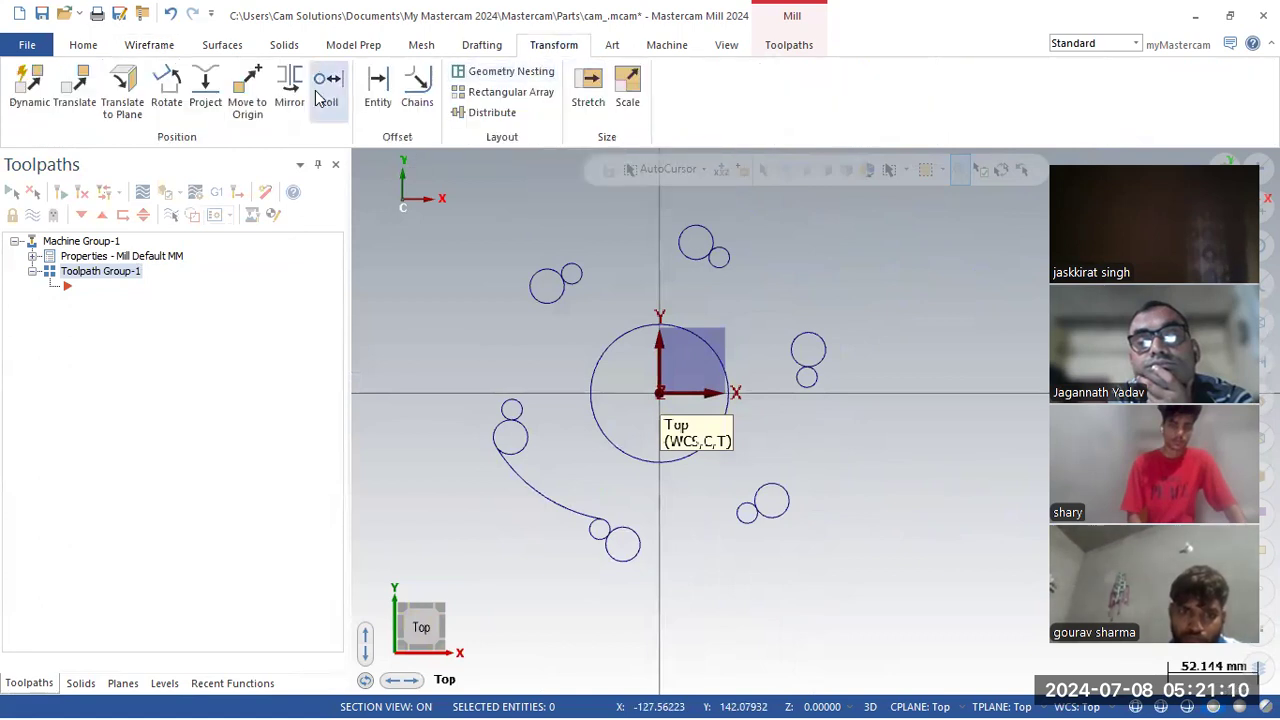
left_click(29, 90)
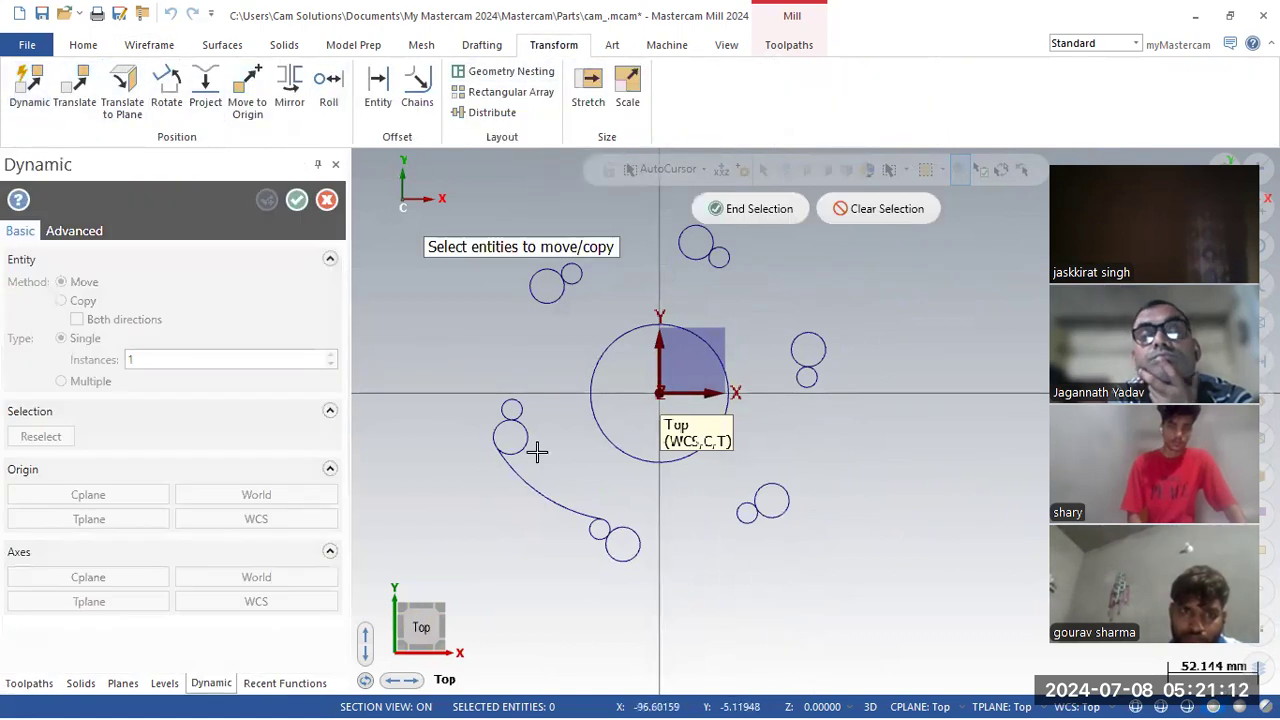
left_click(780, 209)
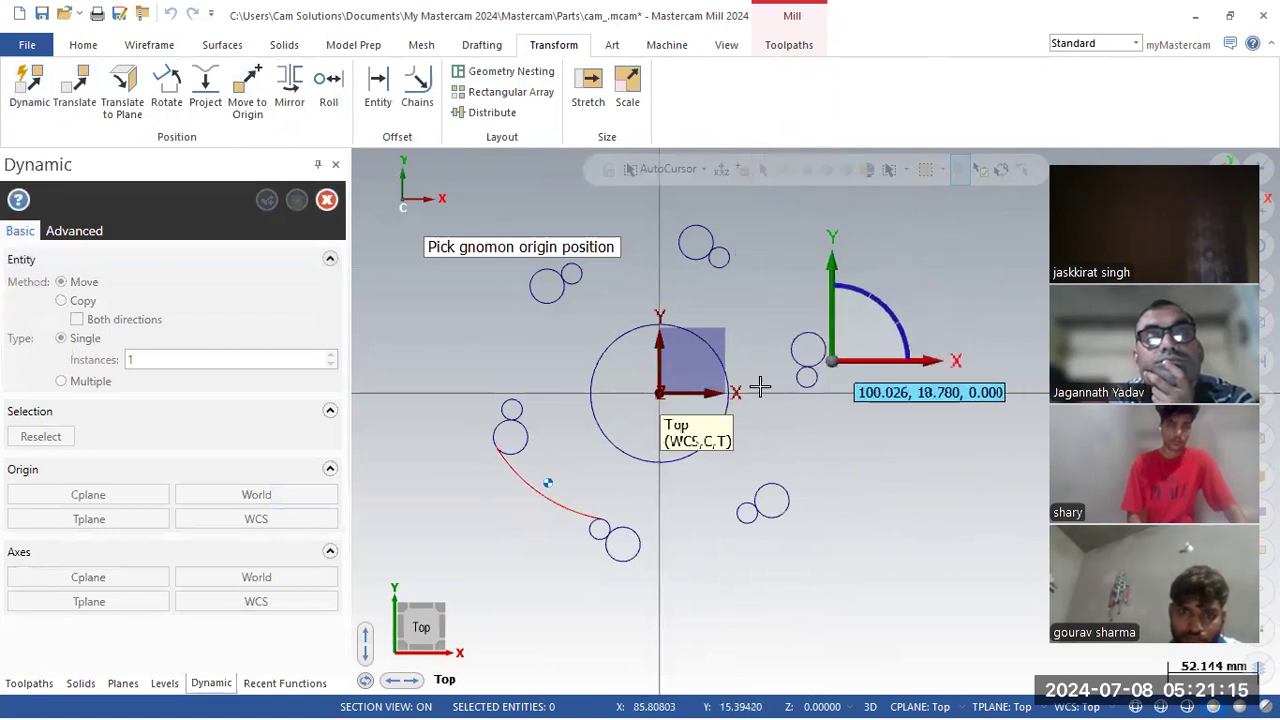
left_click(659, 394)
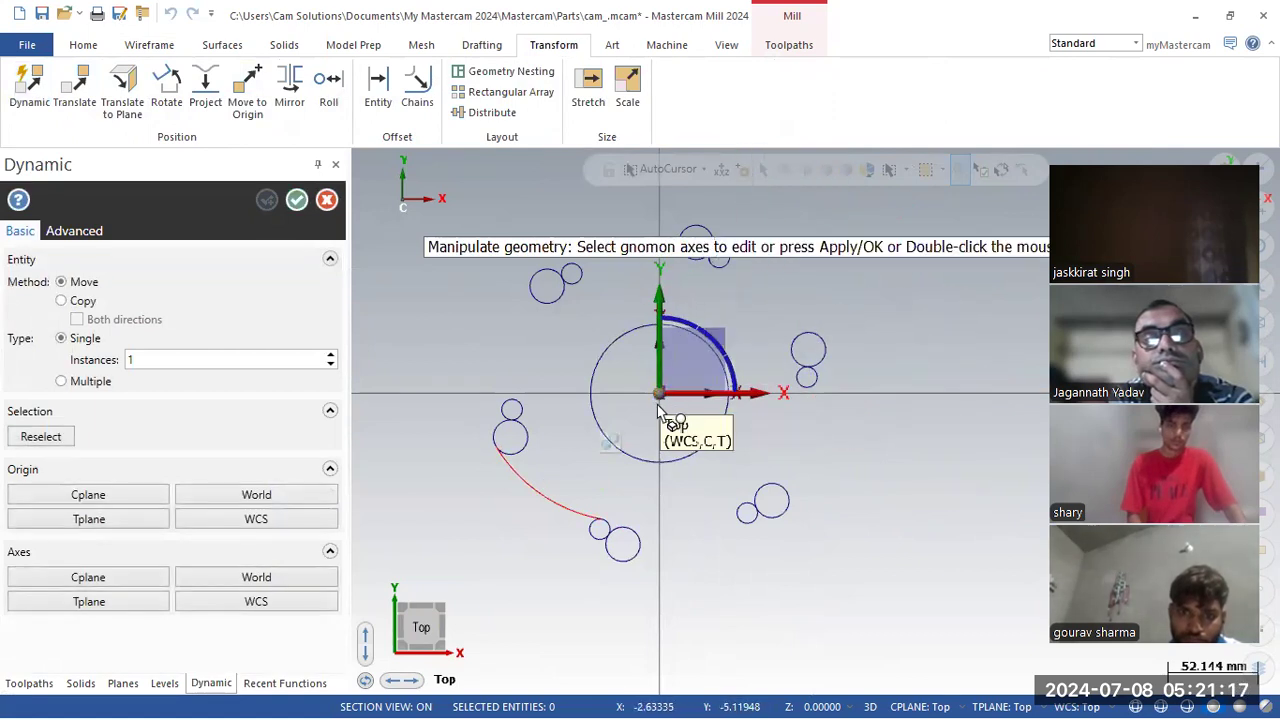
Copy the R90 arc around the origin by a 60° rotation with 5 instances and clear the transform colors.
left_click(713, 345)
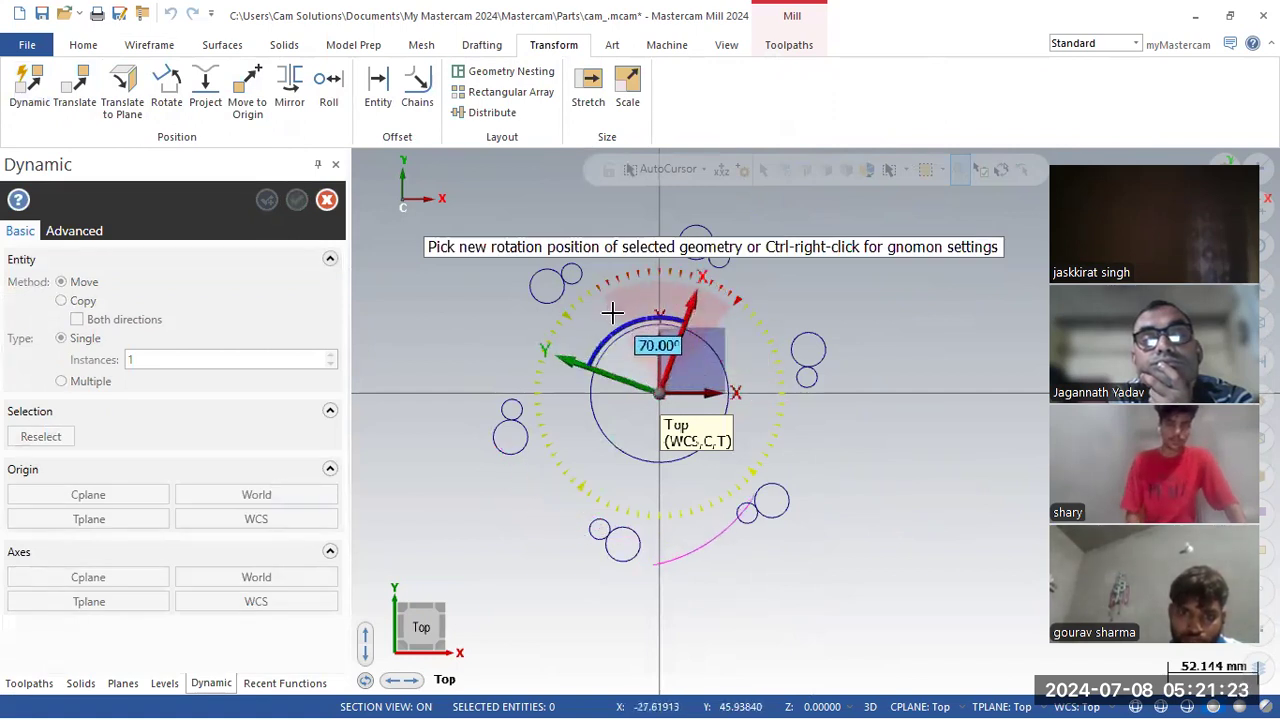
type("60")
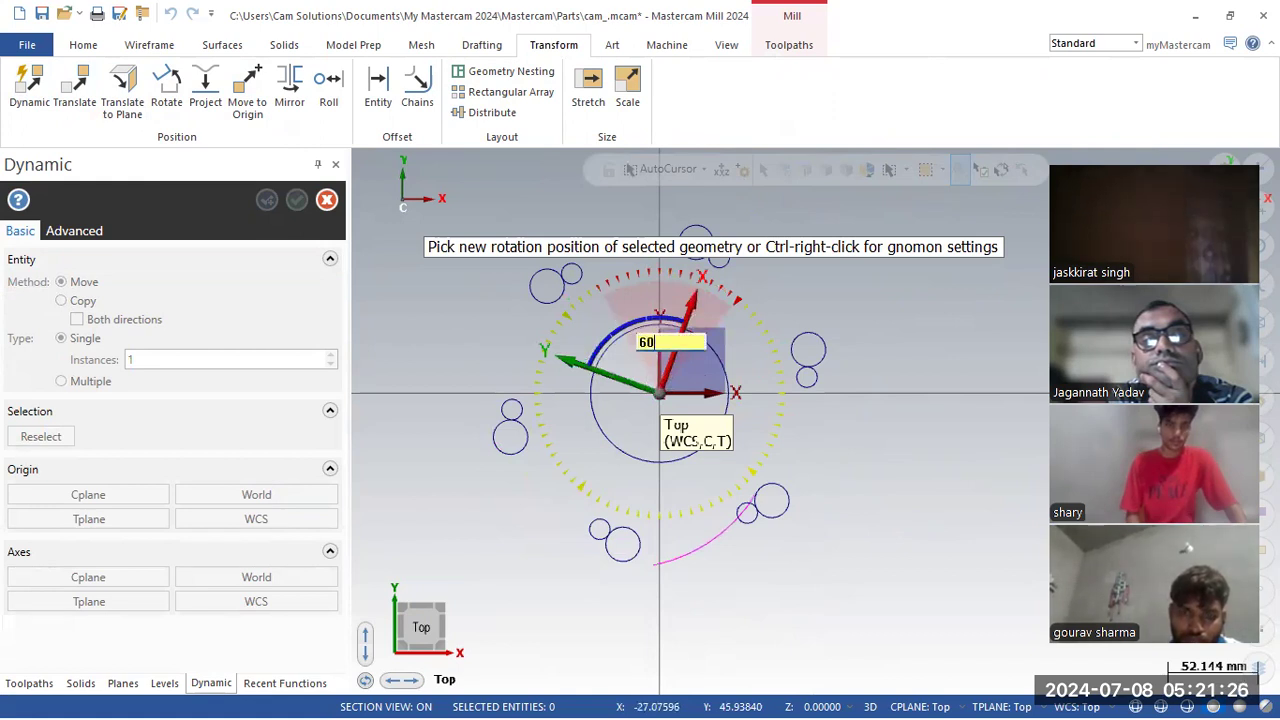
key("Return")
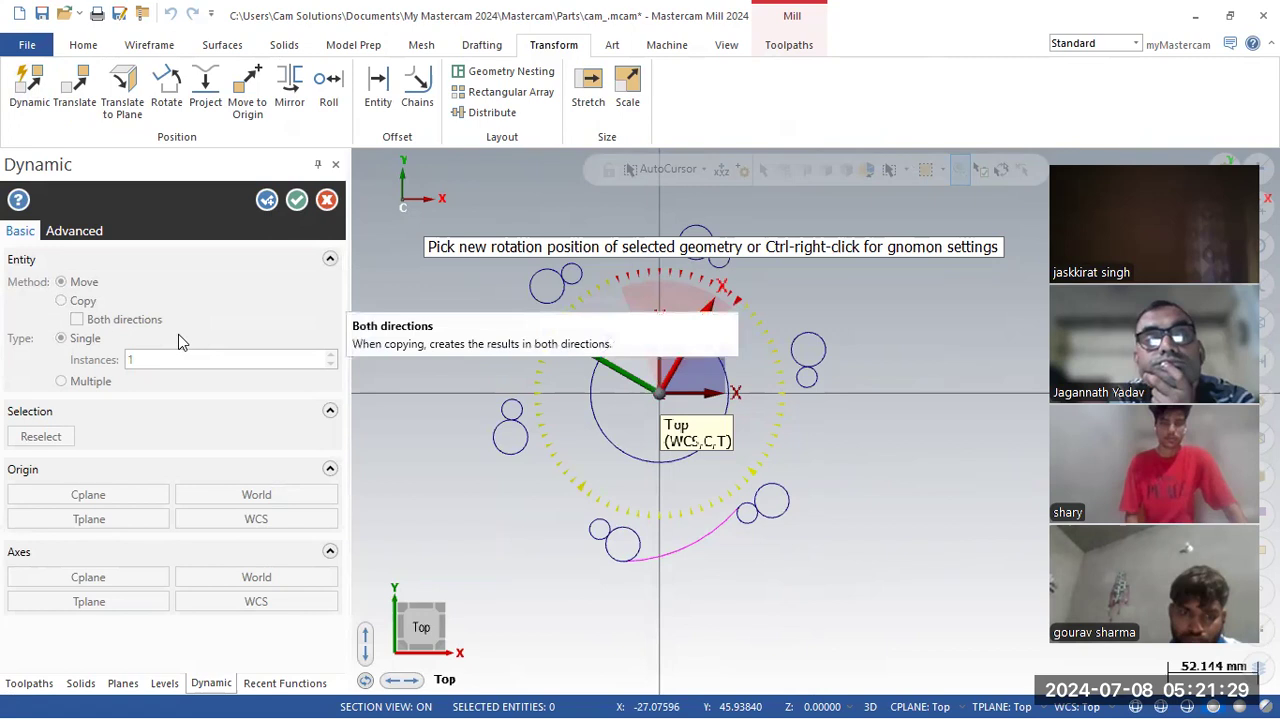
key("Return")
left_click(72, 308)
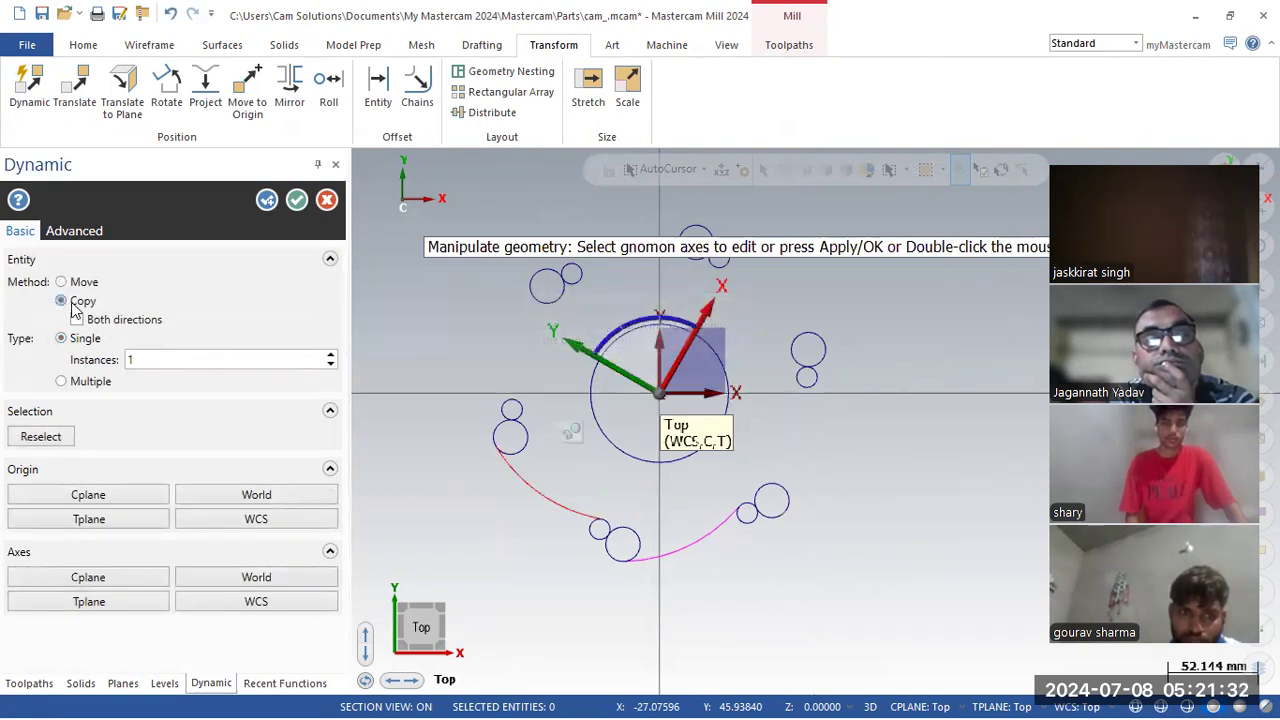
left_click(331, 357)
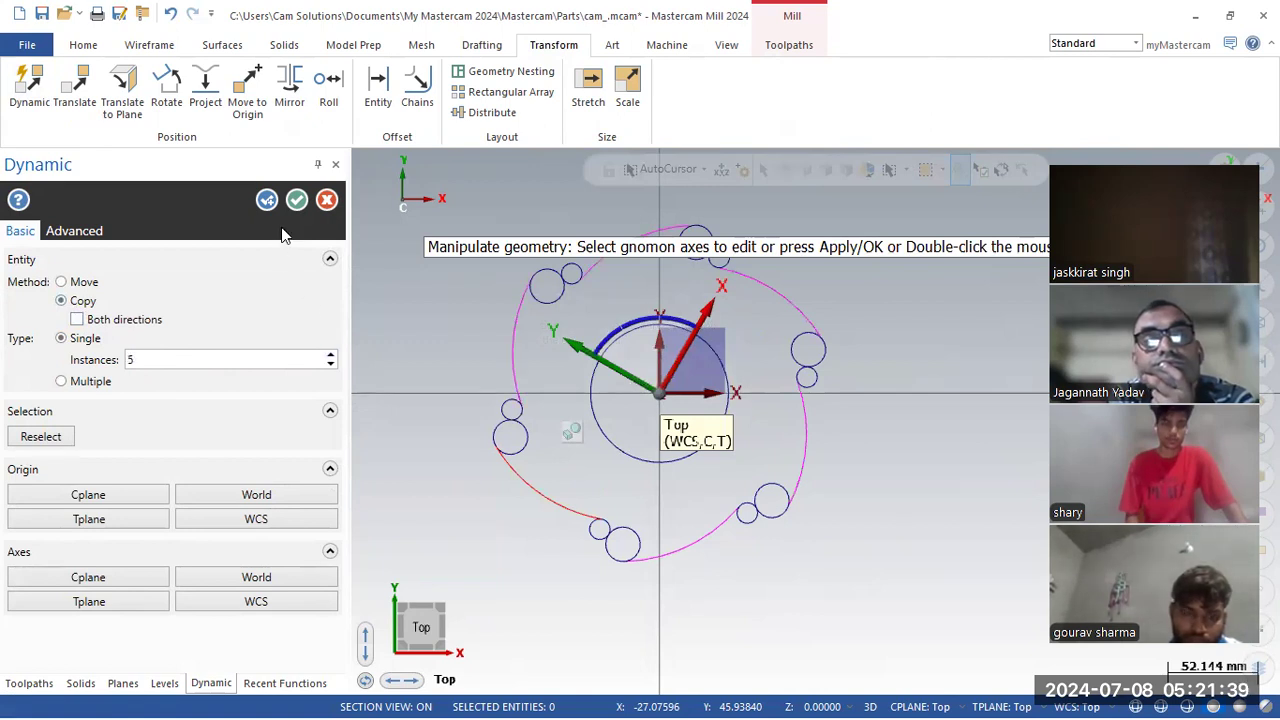
left_click(297, 201)
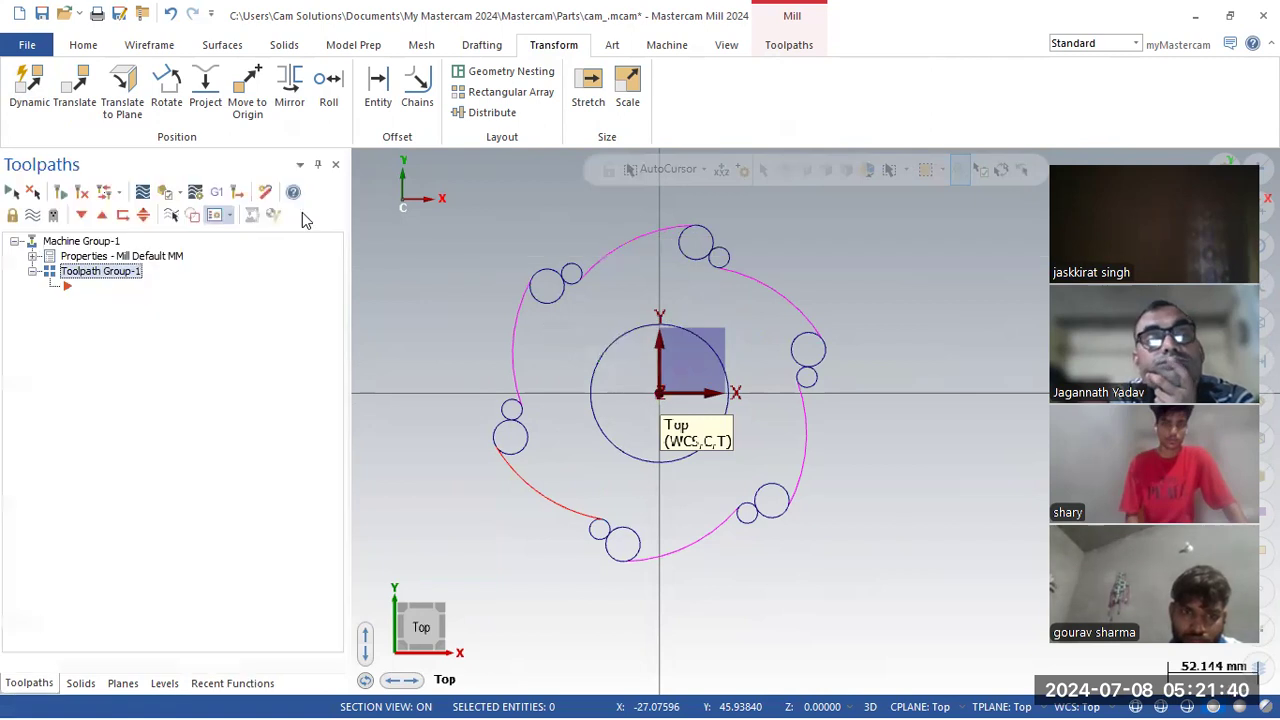
right_click(420, 279)
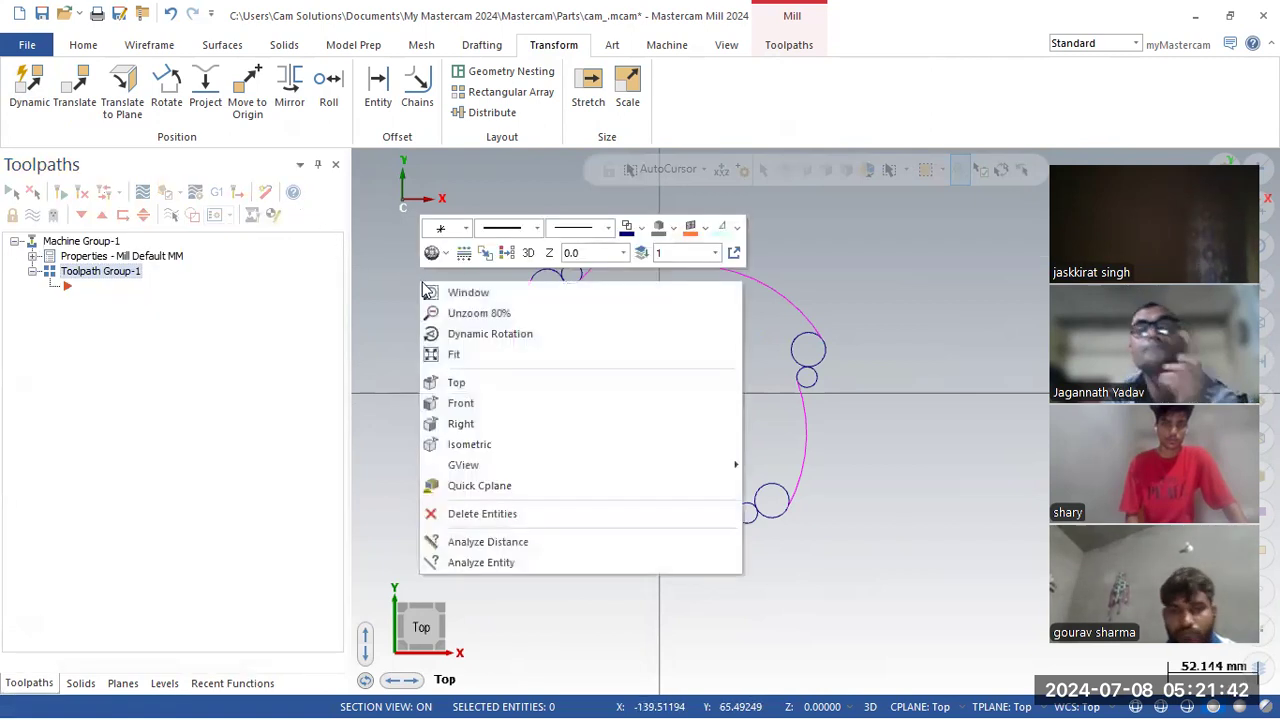
left_click(507, 252)
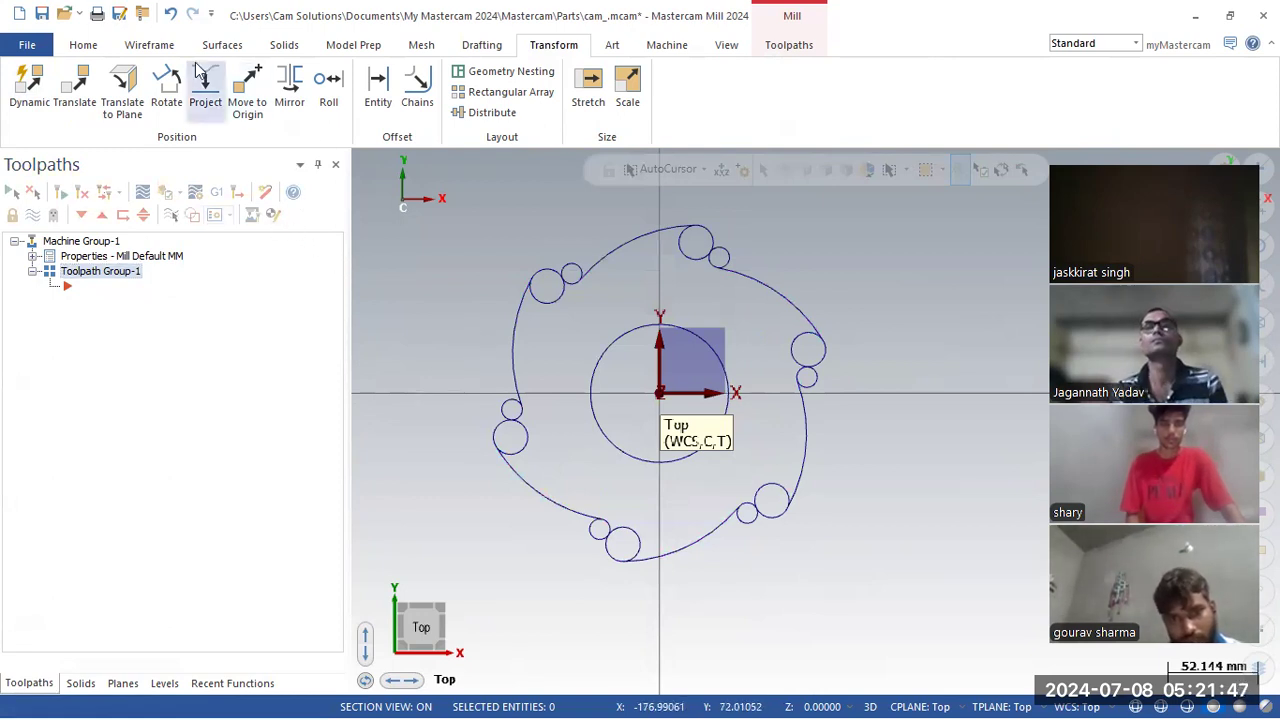
Use Divide in Trim mode to remove the surplus portions of the R10 and R6 circles on the cam's right side.
left_click(160, 45)
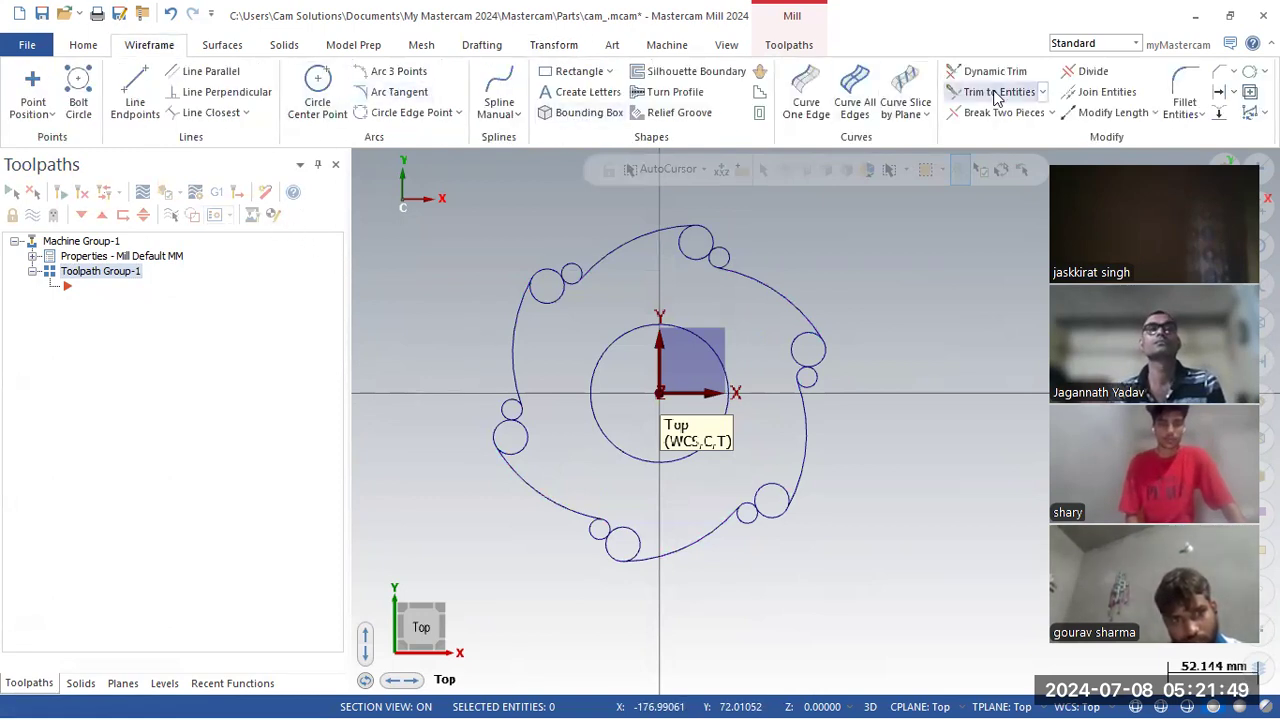
left_click(1088, 71)
scroll(905, 352, "up", 2)
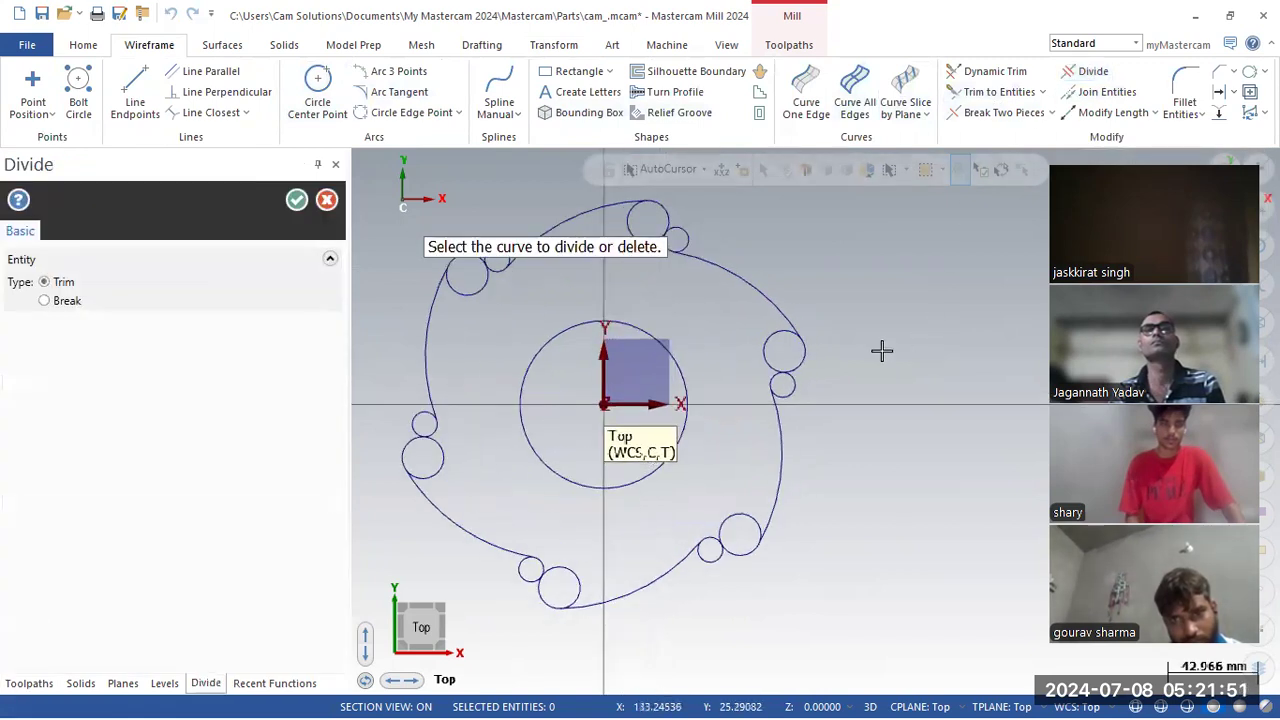
scroll(881, 350, "up", 1)
scroll(790, 412, "up", 2)
scroll(788, 410, "up", 2)
scroll(654, 283, "up", 1)
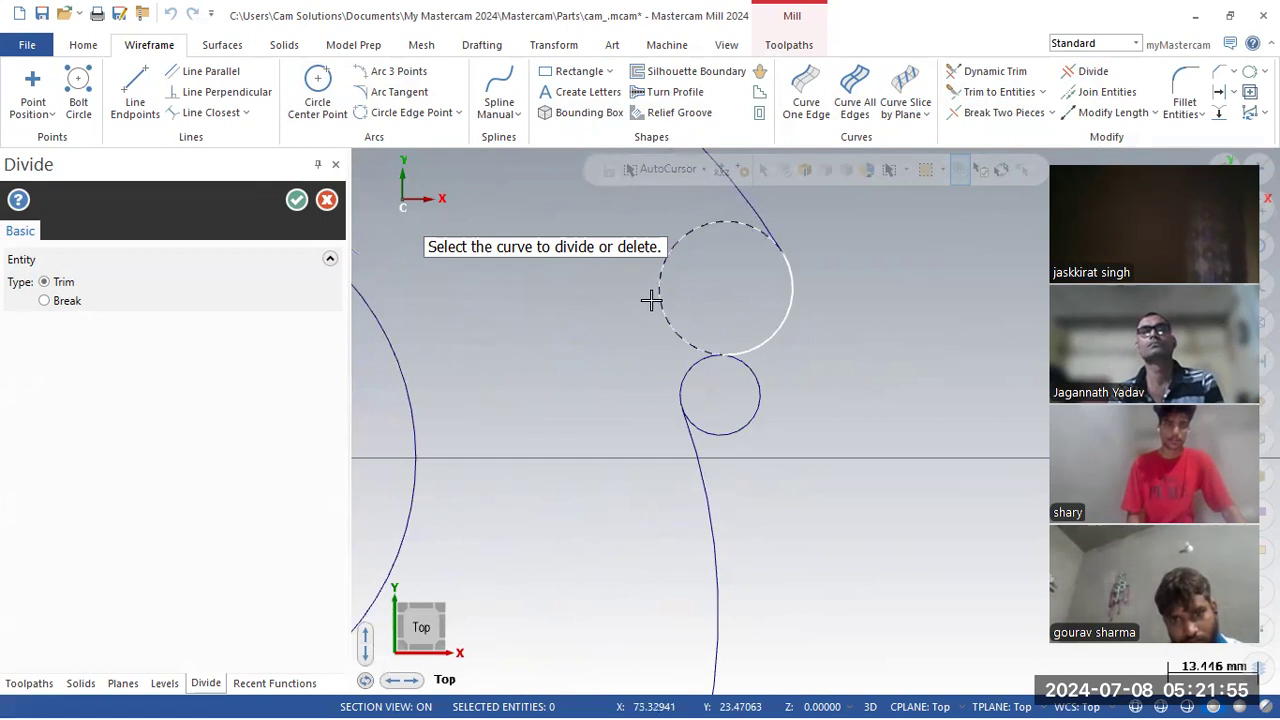
left_click(653, 300)
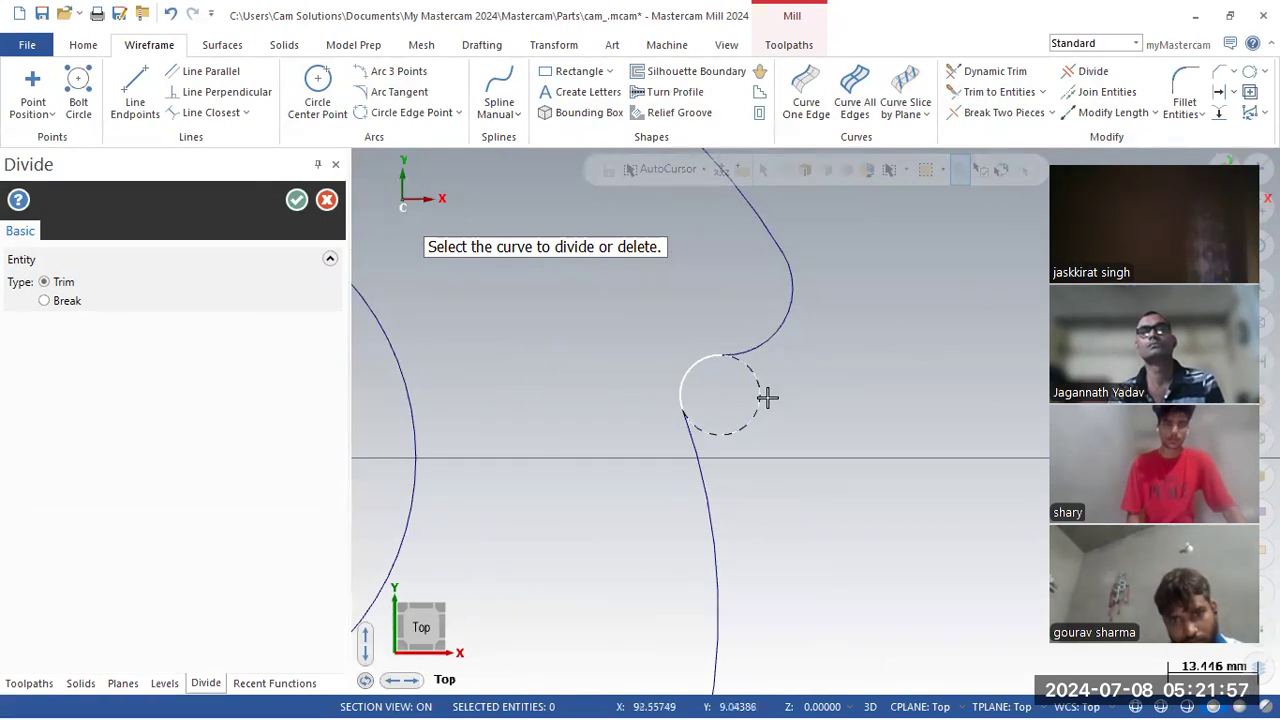
Trim the surplus portions of the R10 and R6 circles around the remaining lobes, leaving only the bottom lobe's R10 circle whole.
scroll(820, 289, "down", 4)
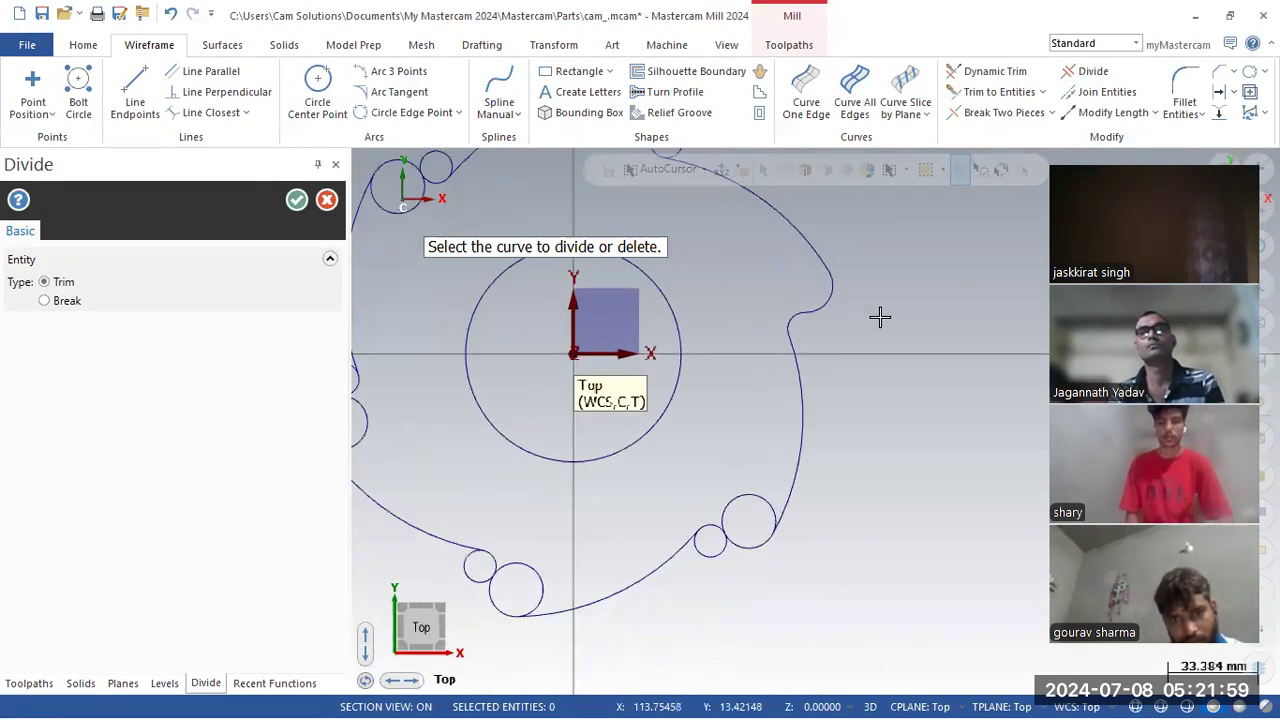
scroll(712, 578, "up", 1)
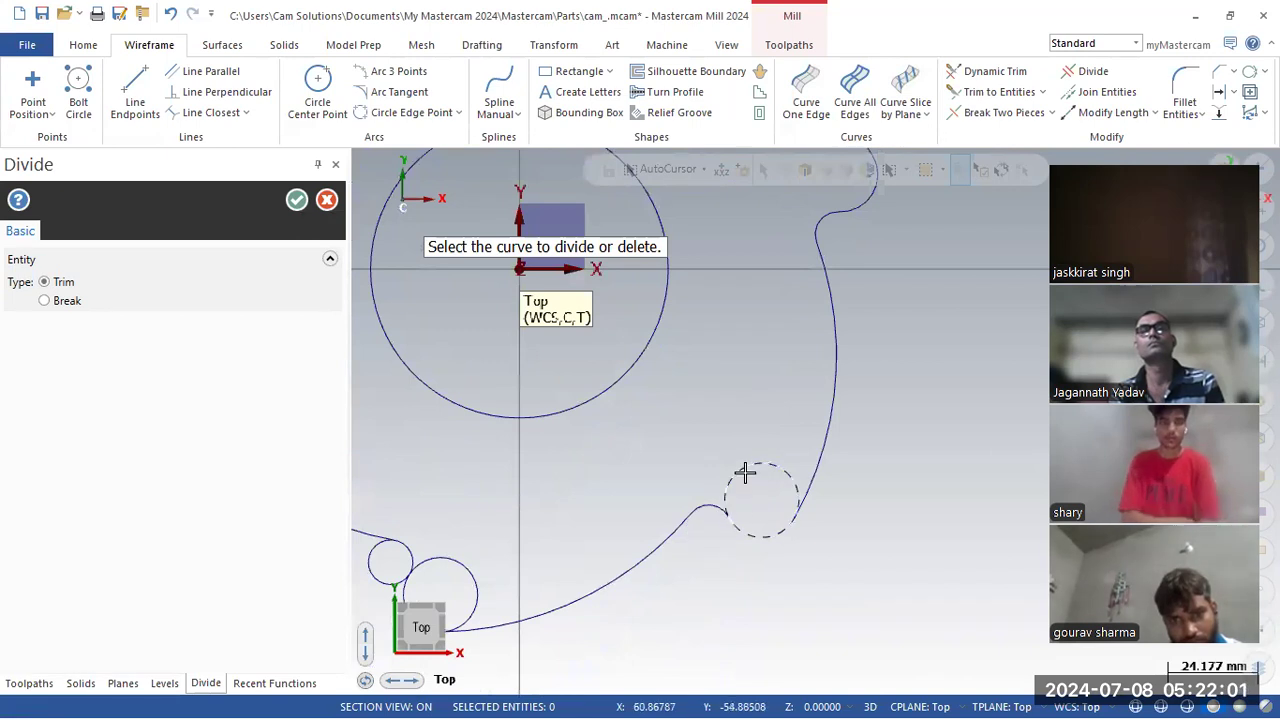
scroll(740, 420, "down", 2)
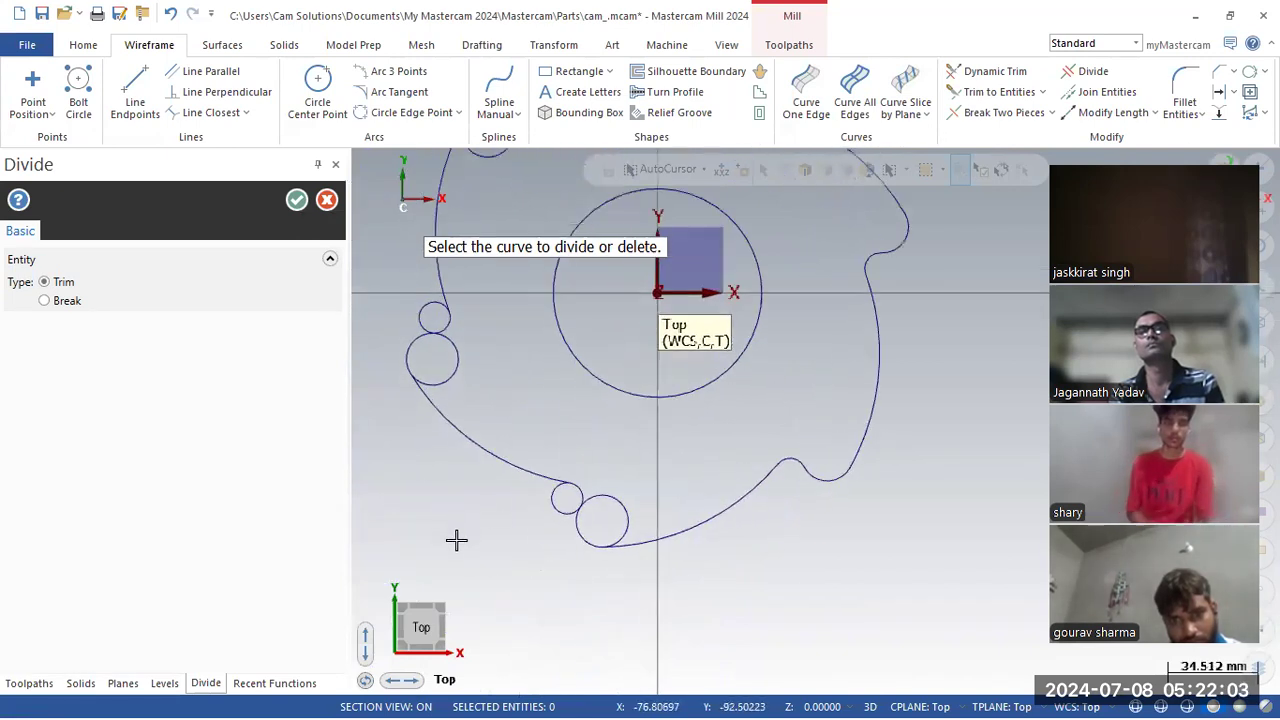
scroll(456, 540, "up", 1)
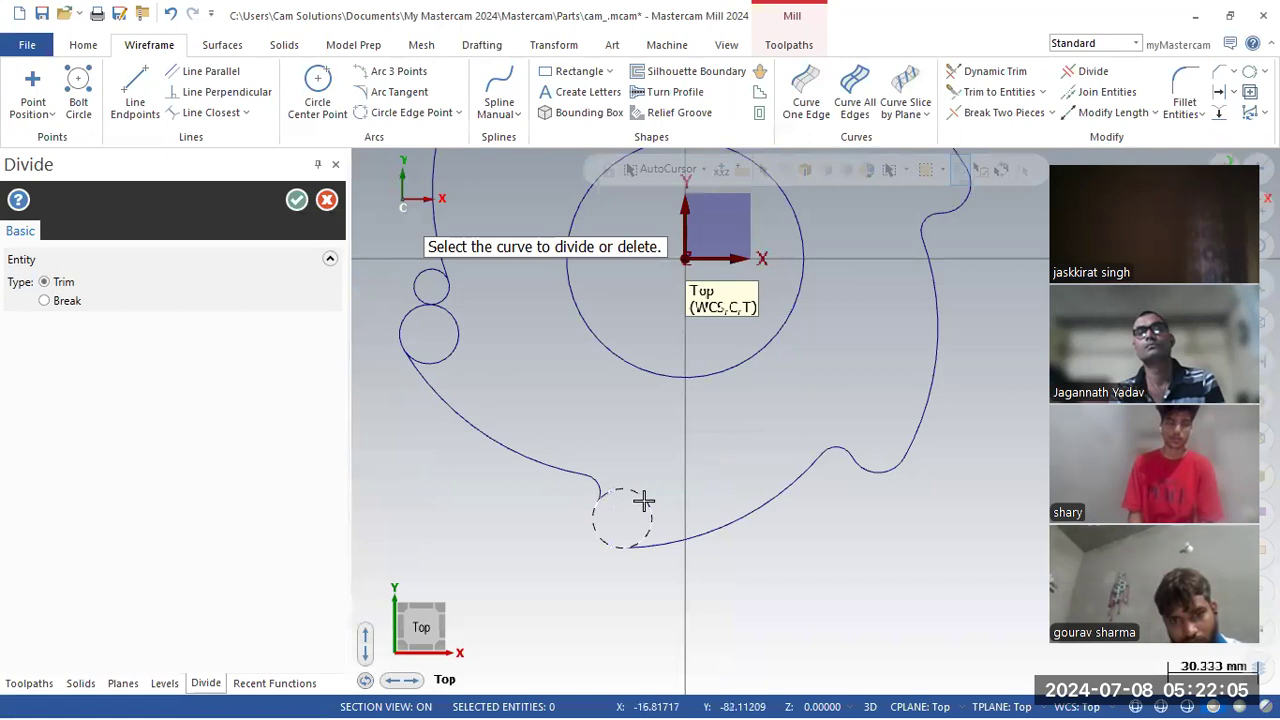
left_click(449, 357)
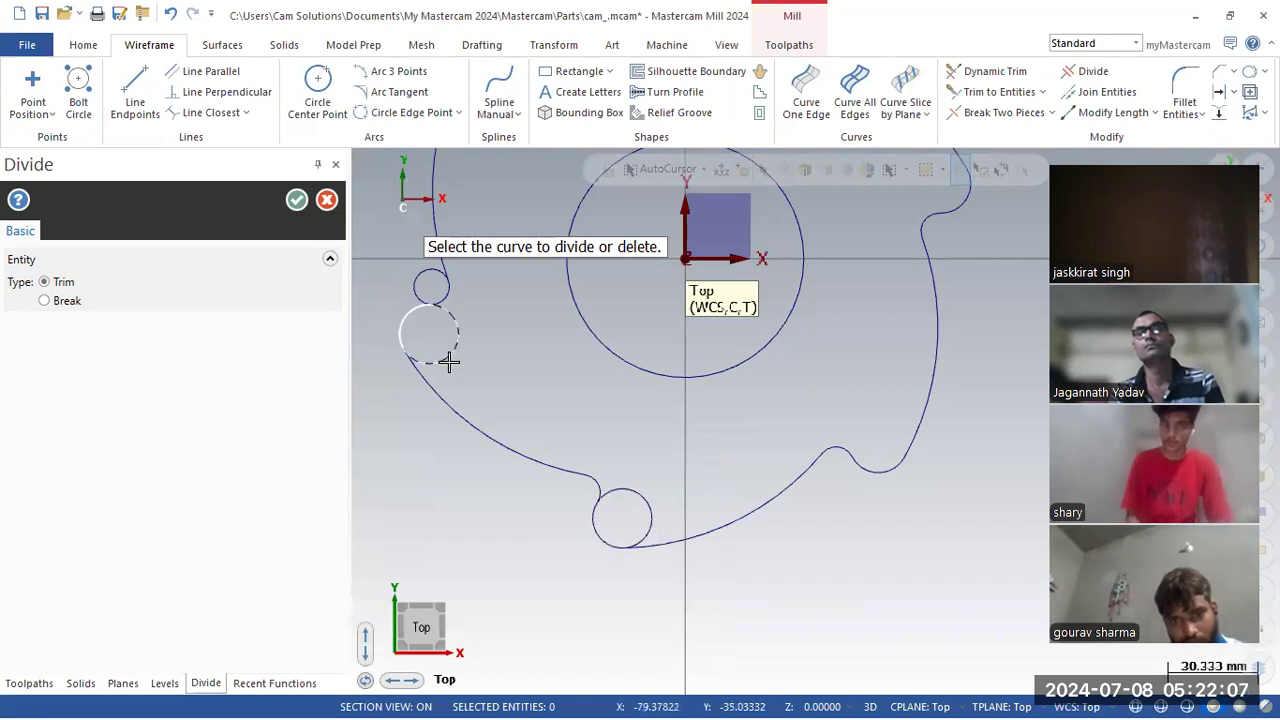
scroll(666, 663, "down", 5)
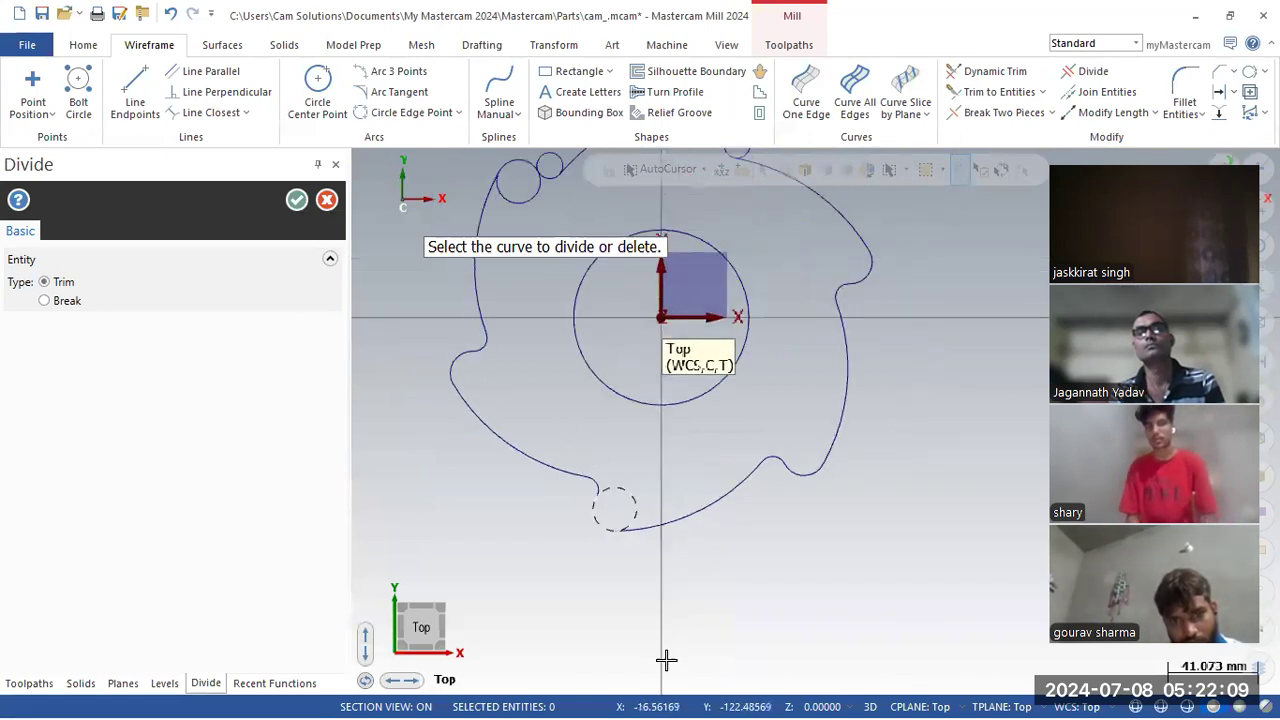
scroll(602, 287, "up", 2)
scroll(602, 287, "up", 1)
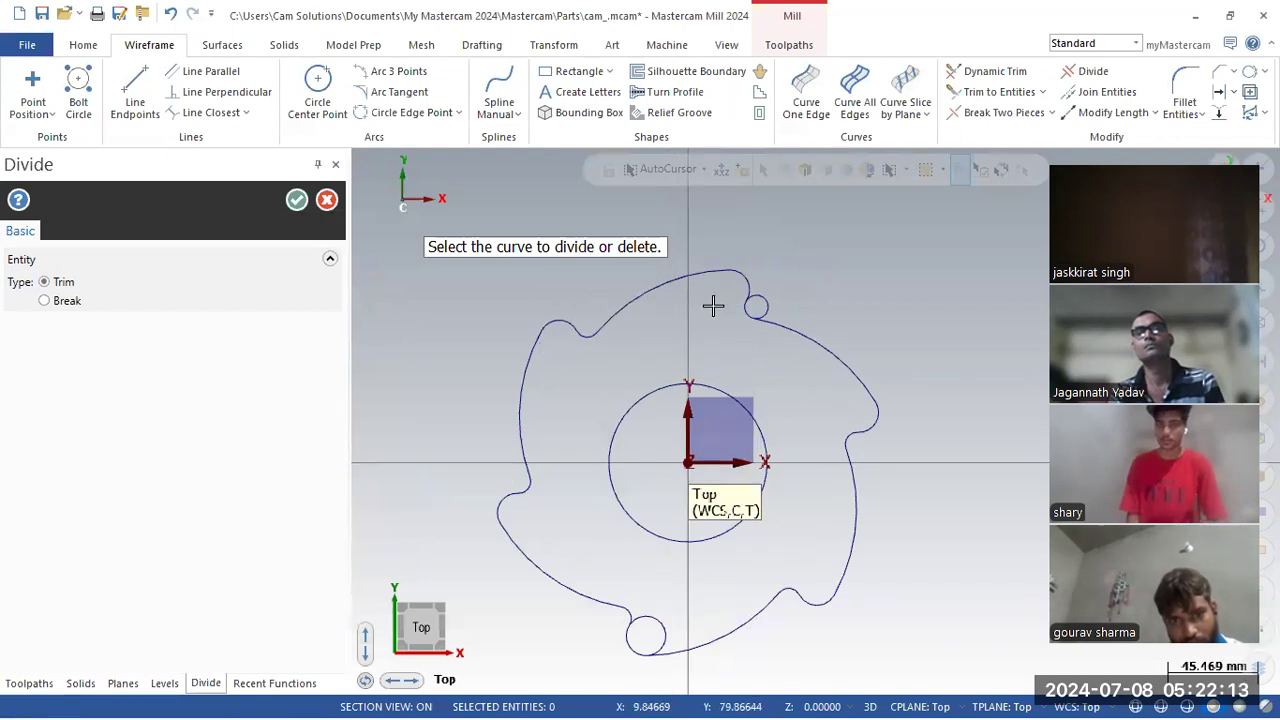
scroll(660, 620, "up", 3)
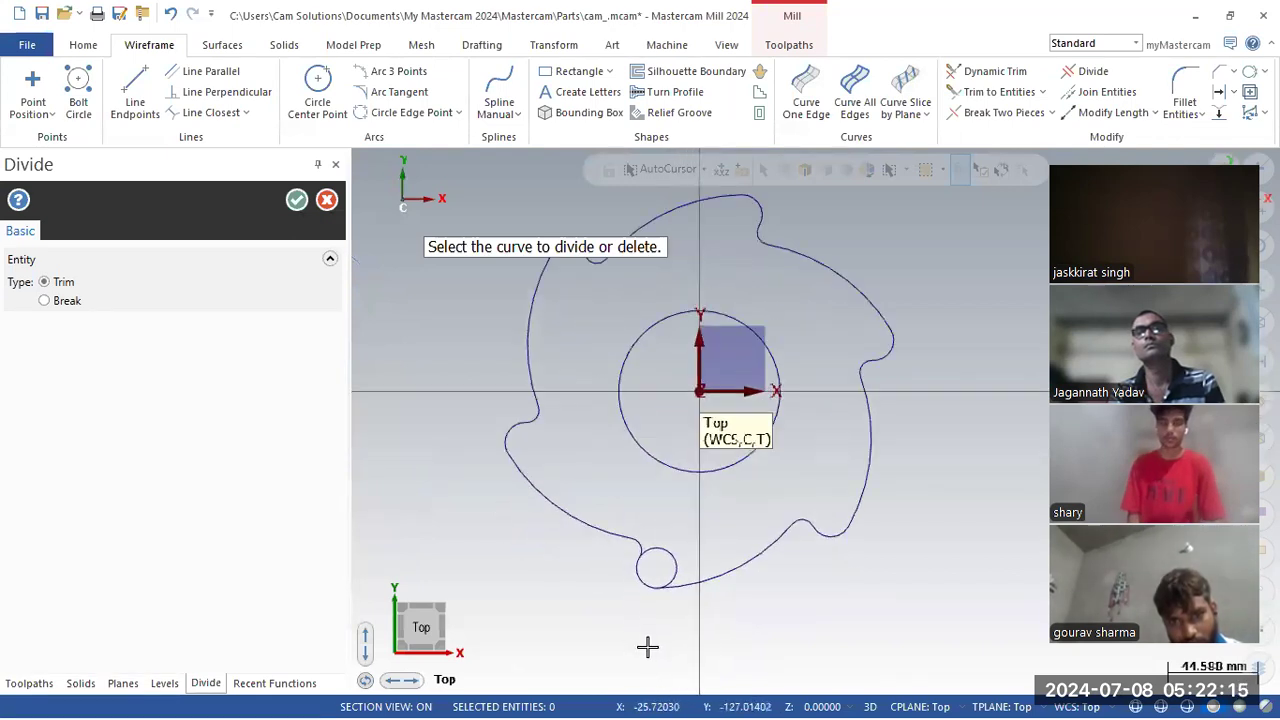
Trim the surplus portion of the bottom lobe's R10 circle and undo the extra cut that removes the adjoining R6 arc.
scroll(665, 572, "up", 5)
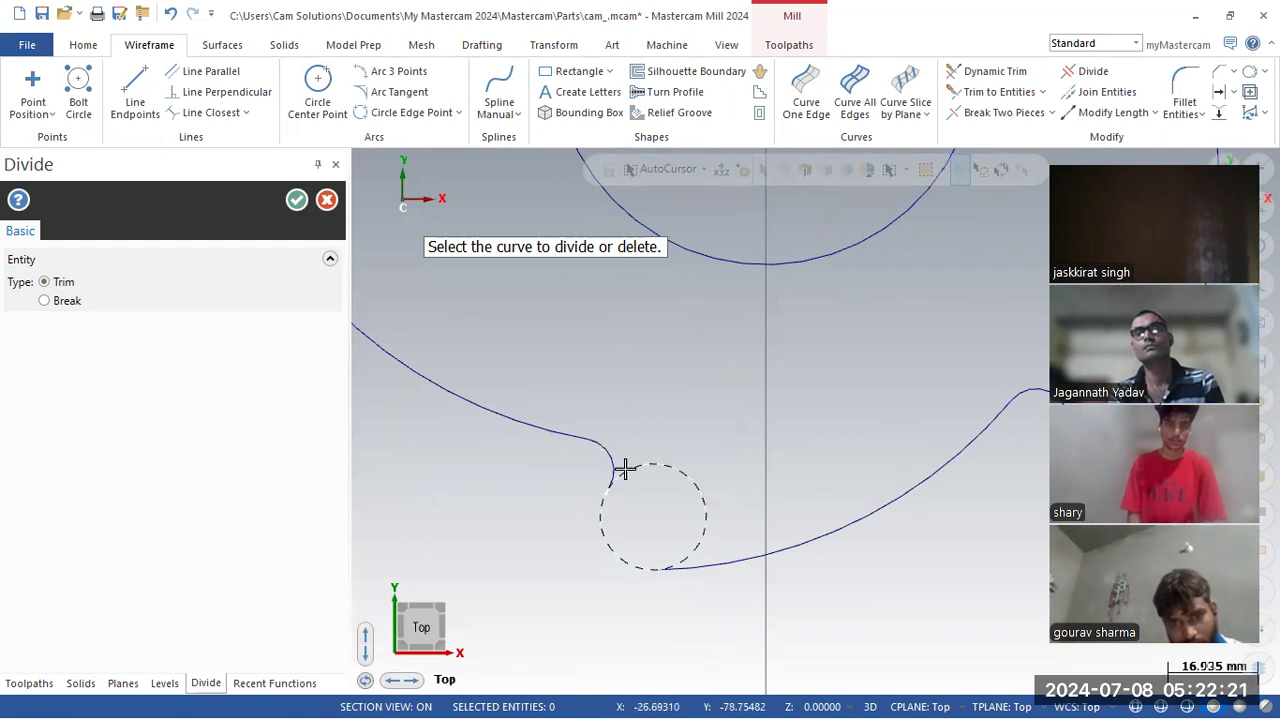
scroll(594, 503, "up", 6)
scroll(605, 495, "up", 6)
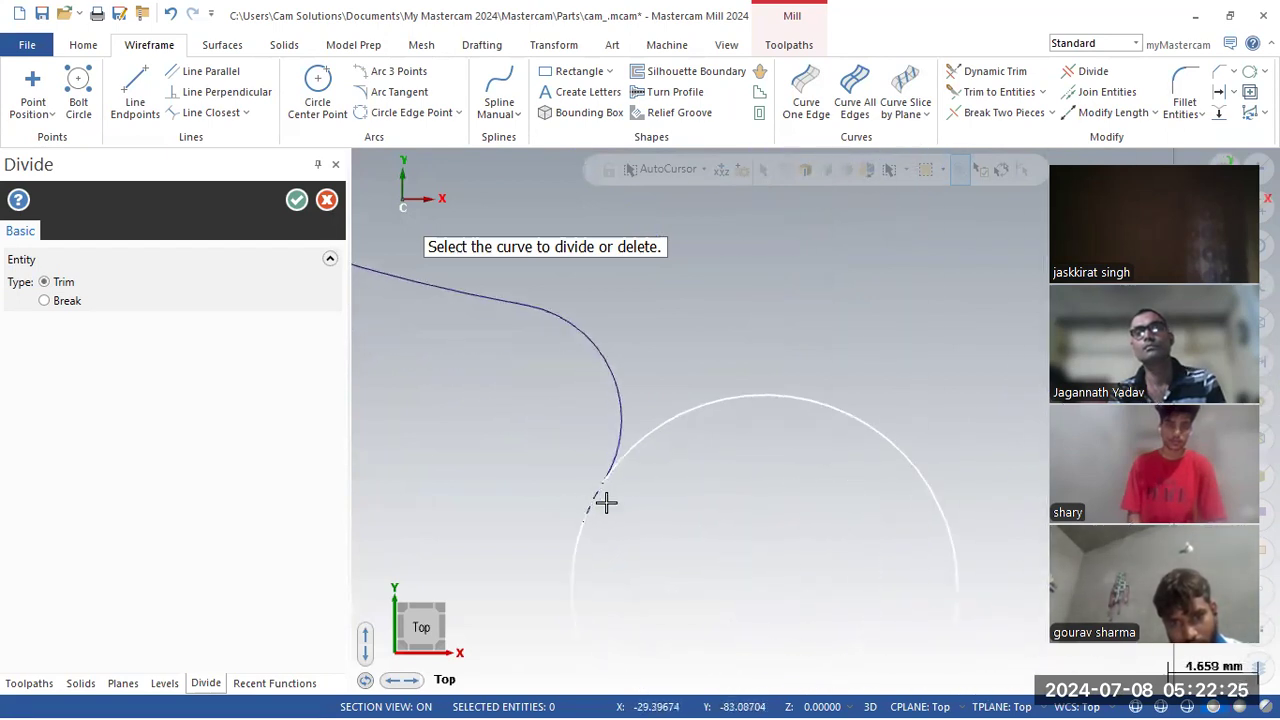
scroll(600, 478, "up", 5)
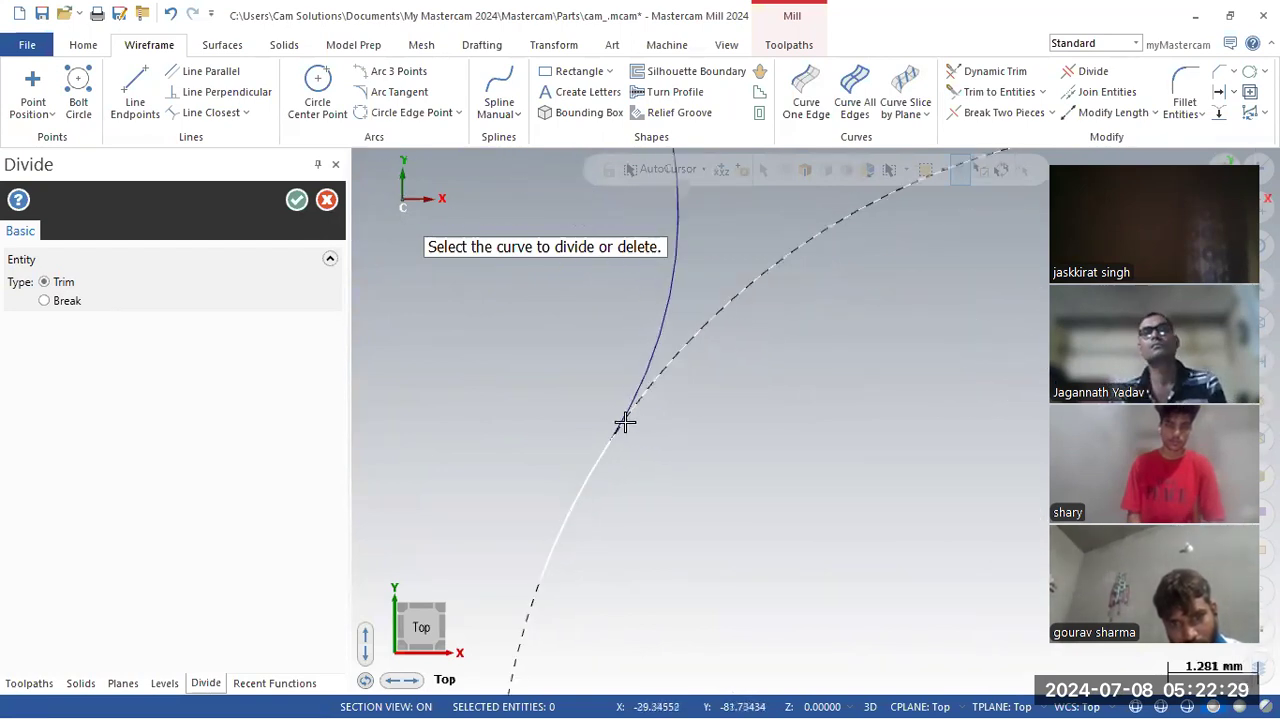
left_click(656, 385)
left_click(657, 386)
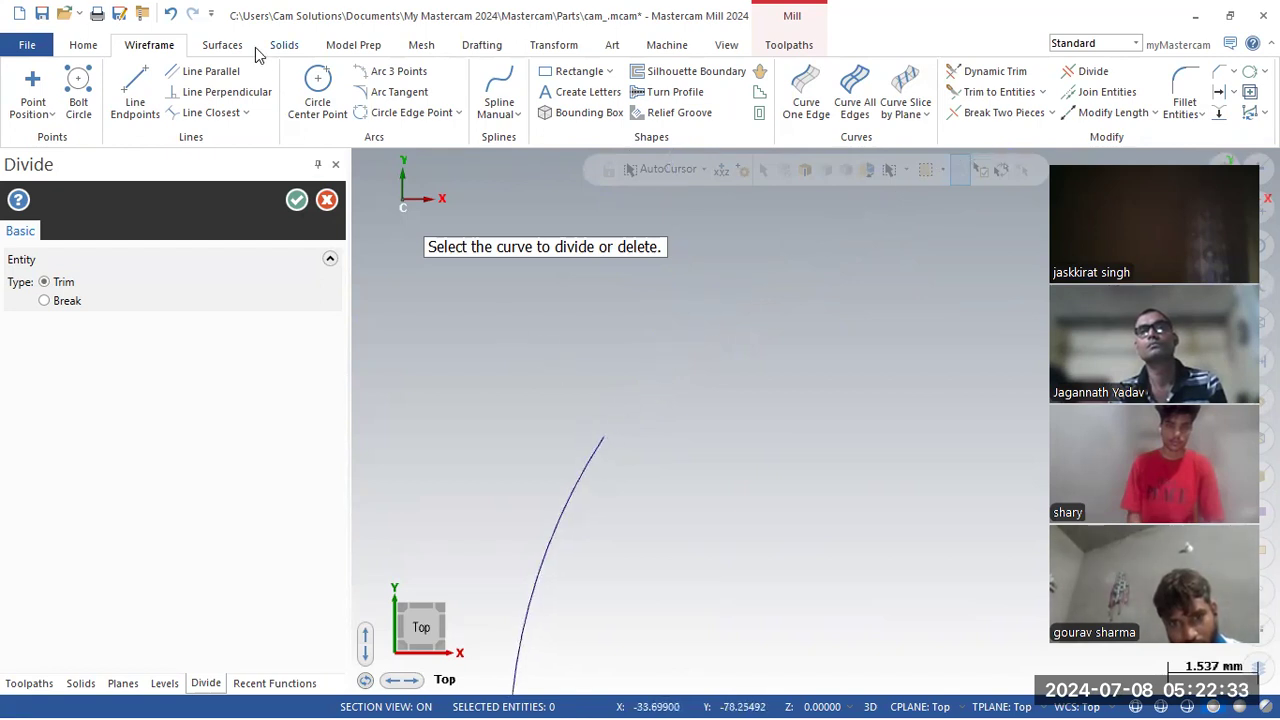
left_click(170, 14)
scroll(560, 300, "down", 5)
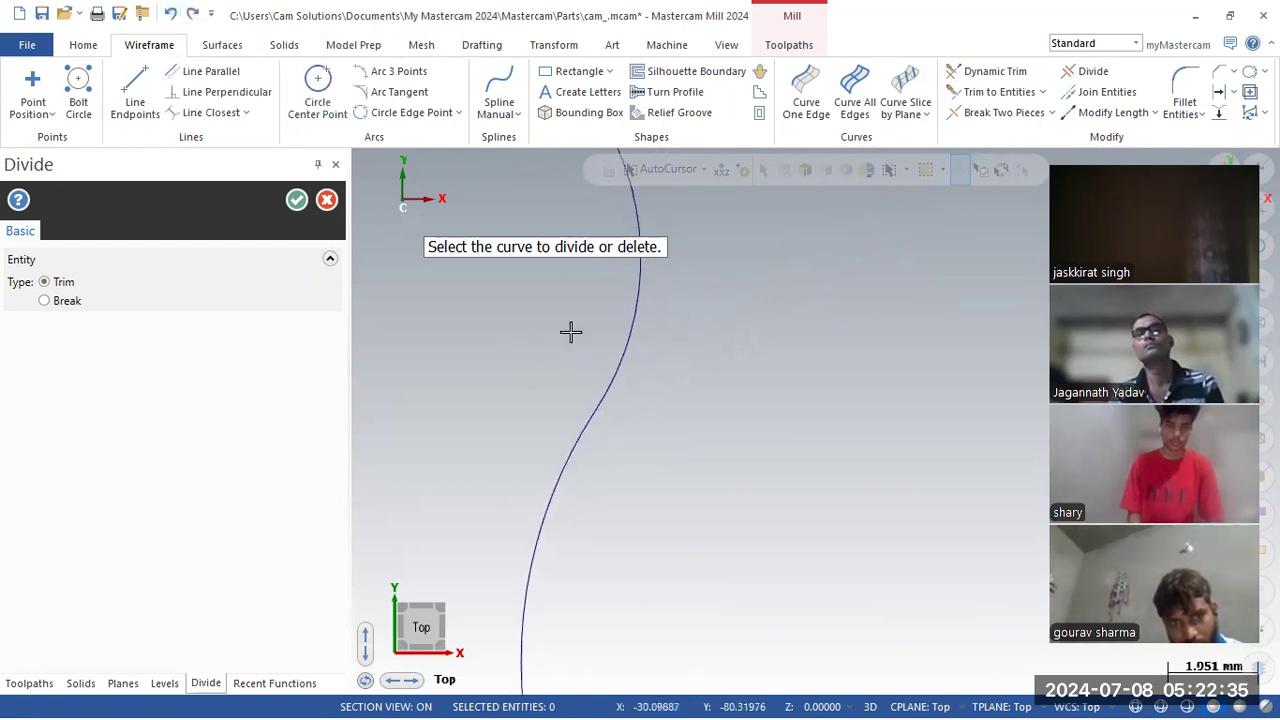
Finish the Divide command and display the trimmed cam outline in the isometric view.
scroll(594, 497, "down", 6)
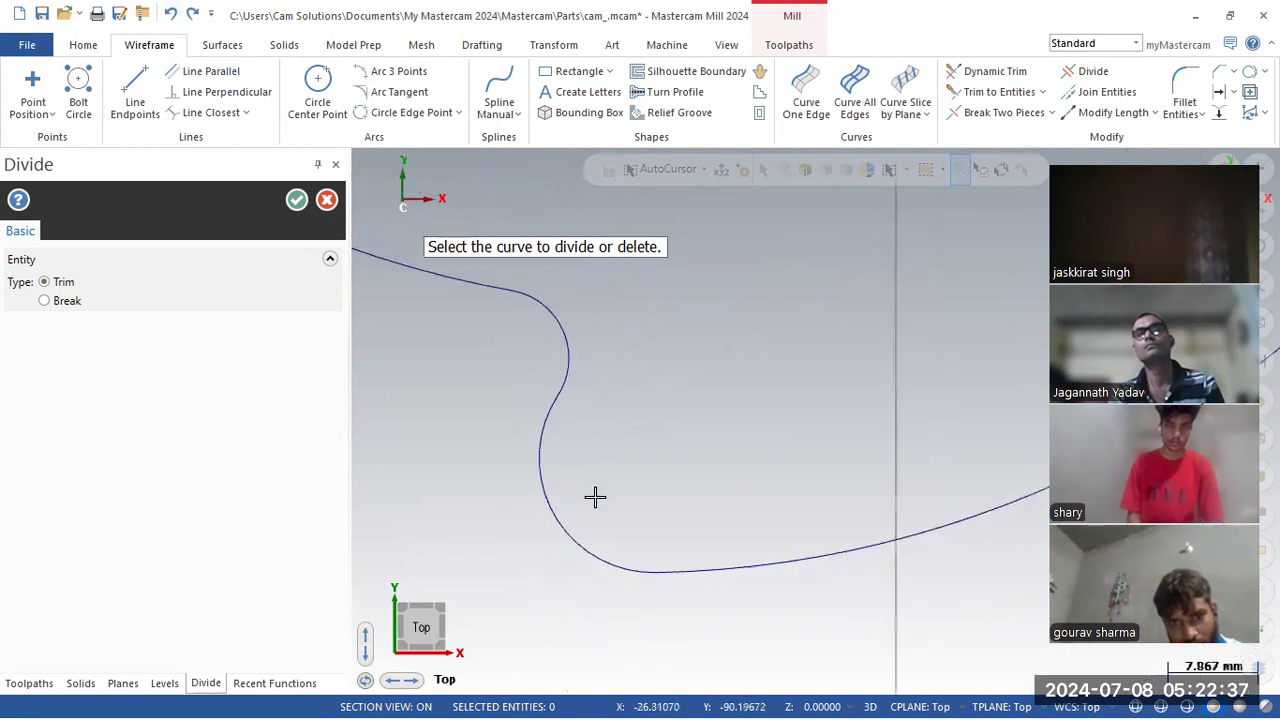
scroll(620, 595, "down", 4)
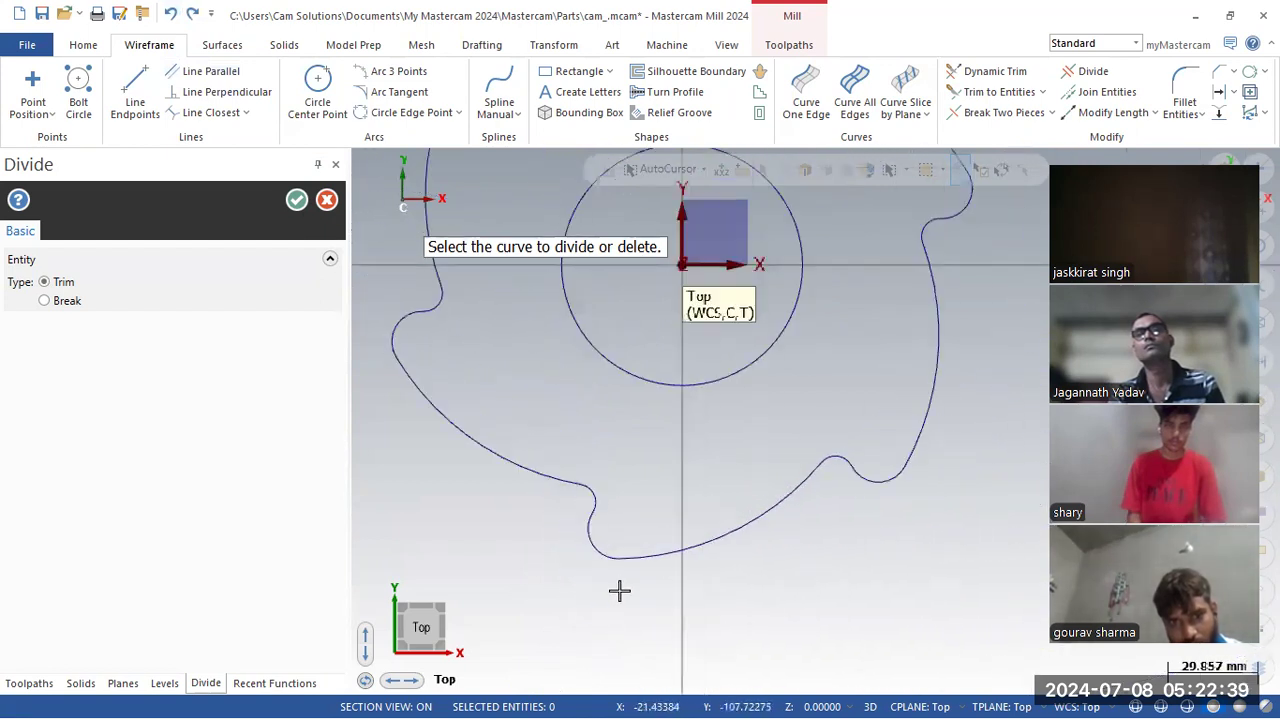
scroll(626, 450, "up", 1)
scroll(635, 448, "down", 1)
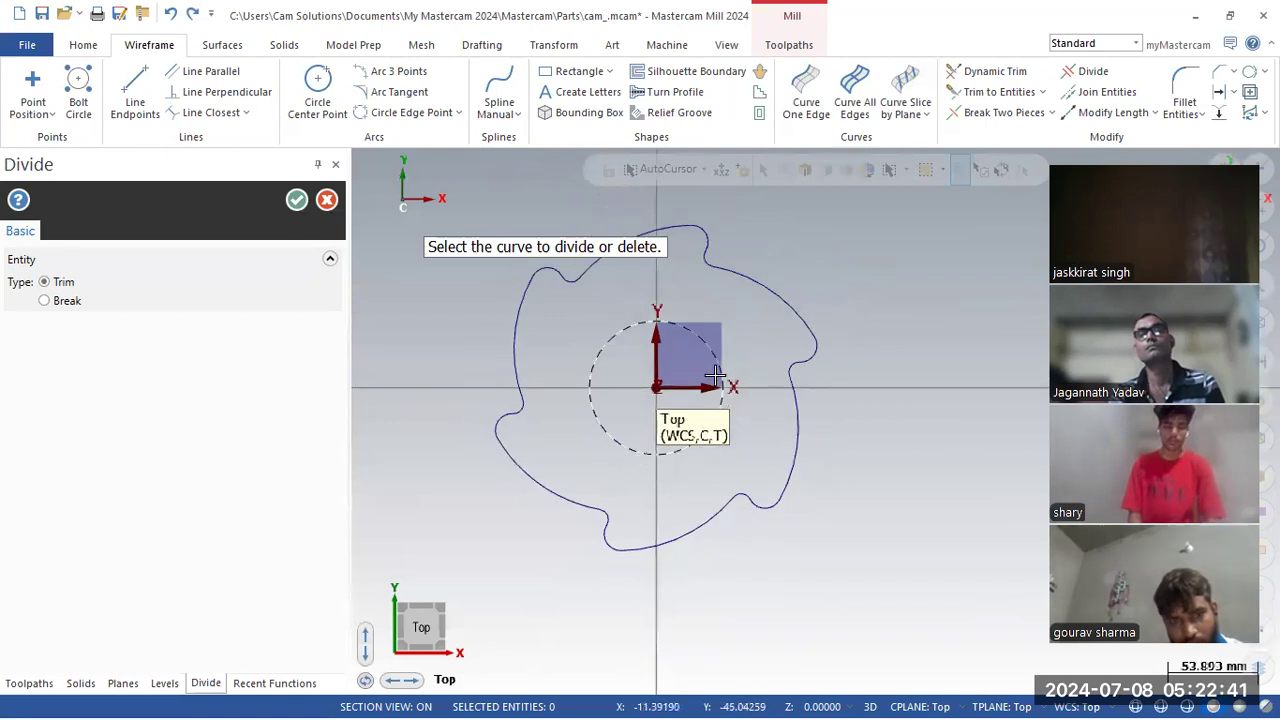
scroll(764, 259, "up", 2)
scroll(866, 298, "down", 1)
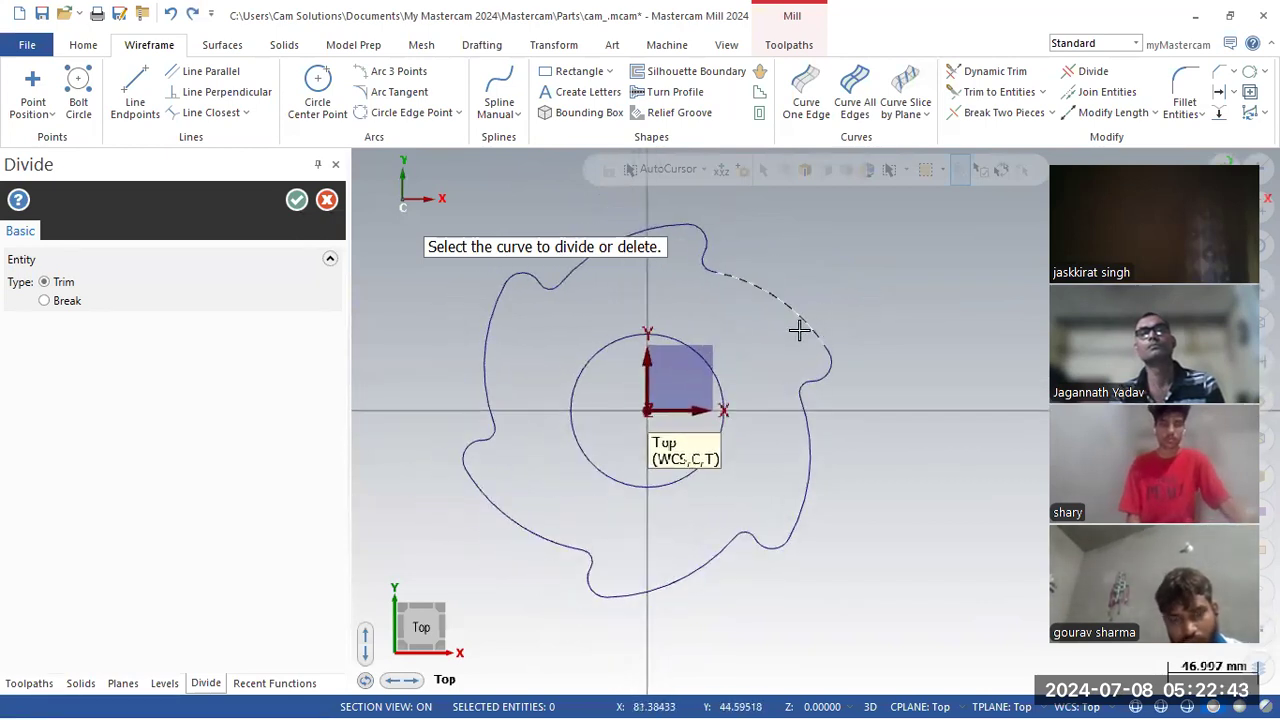
left_click(296, 200)
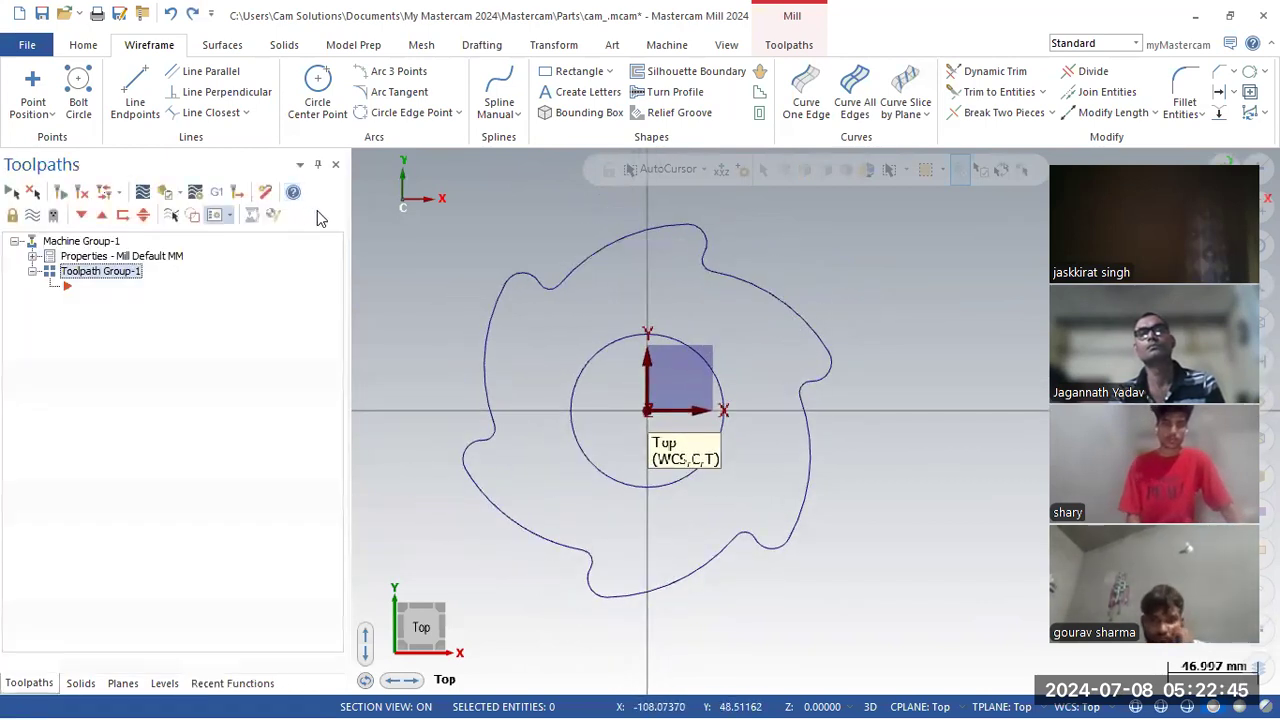
right_click(405, 276)
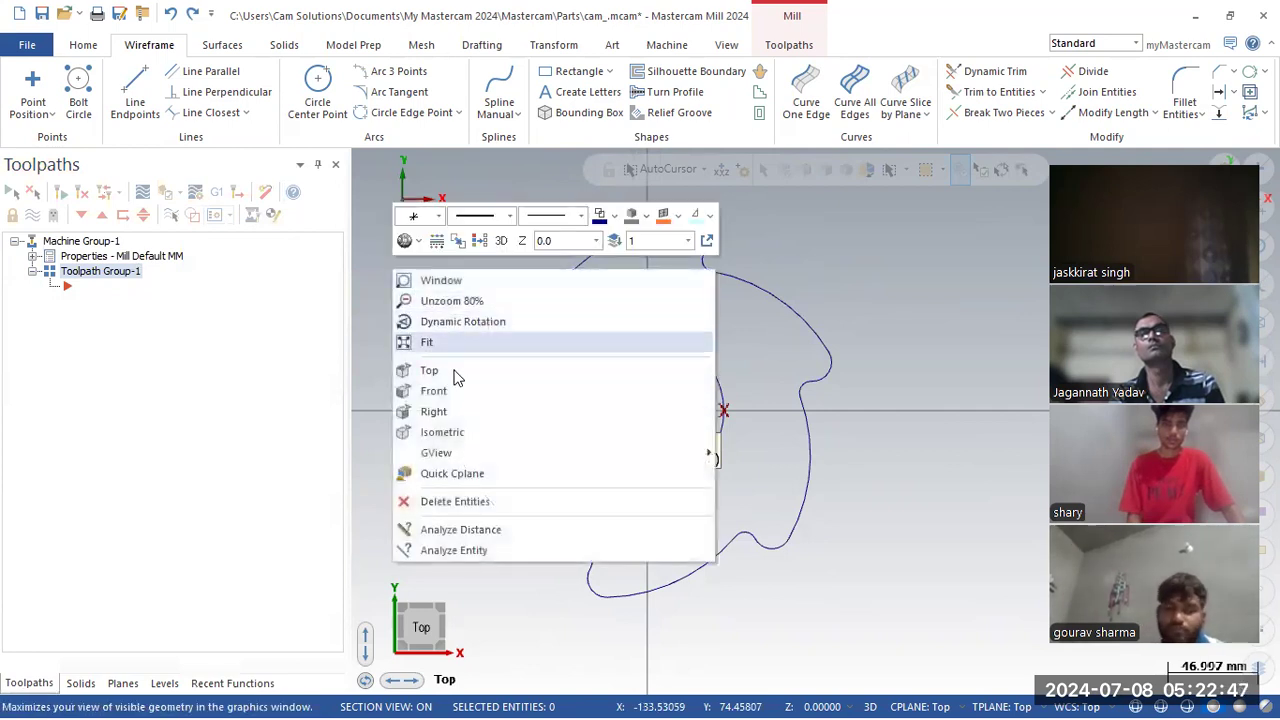
left_click(470, 434)
scroll(445, 431, "up", 2)
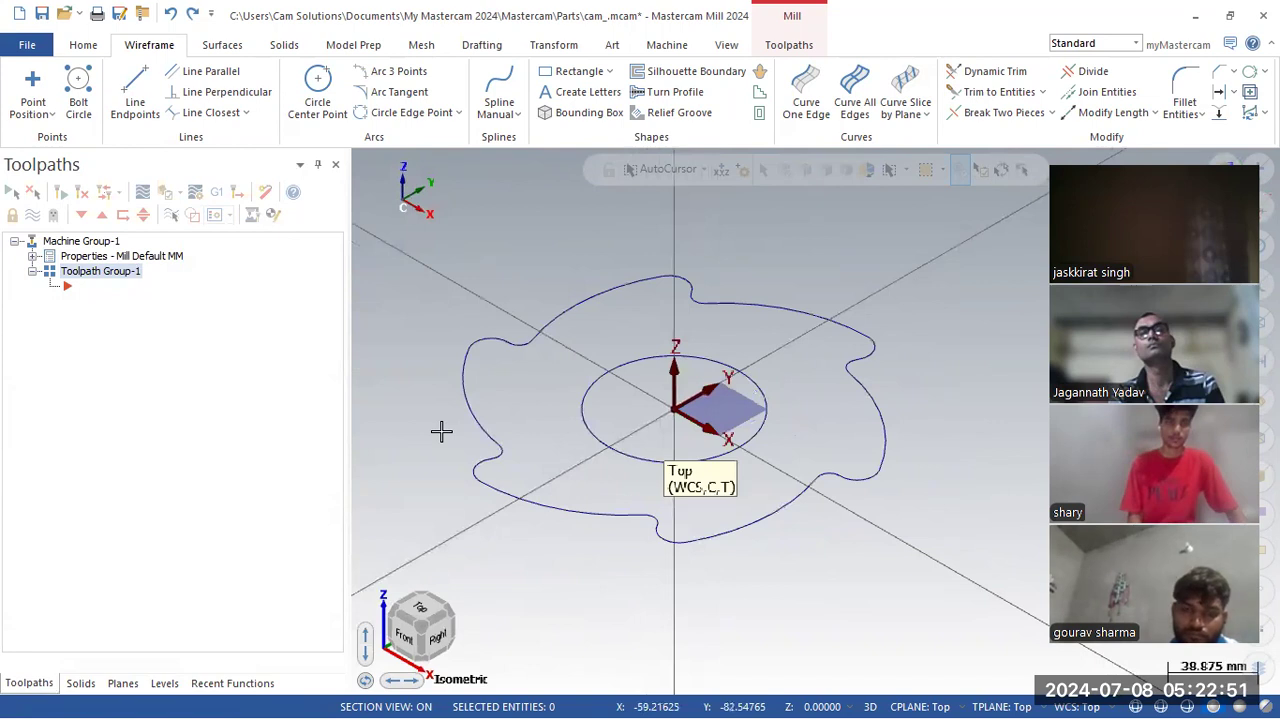
Start a 2D Contour toolpath and chain the cam's outer outline in 3D wireframe mode with the Chain selection method.
left_click(785, 47)
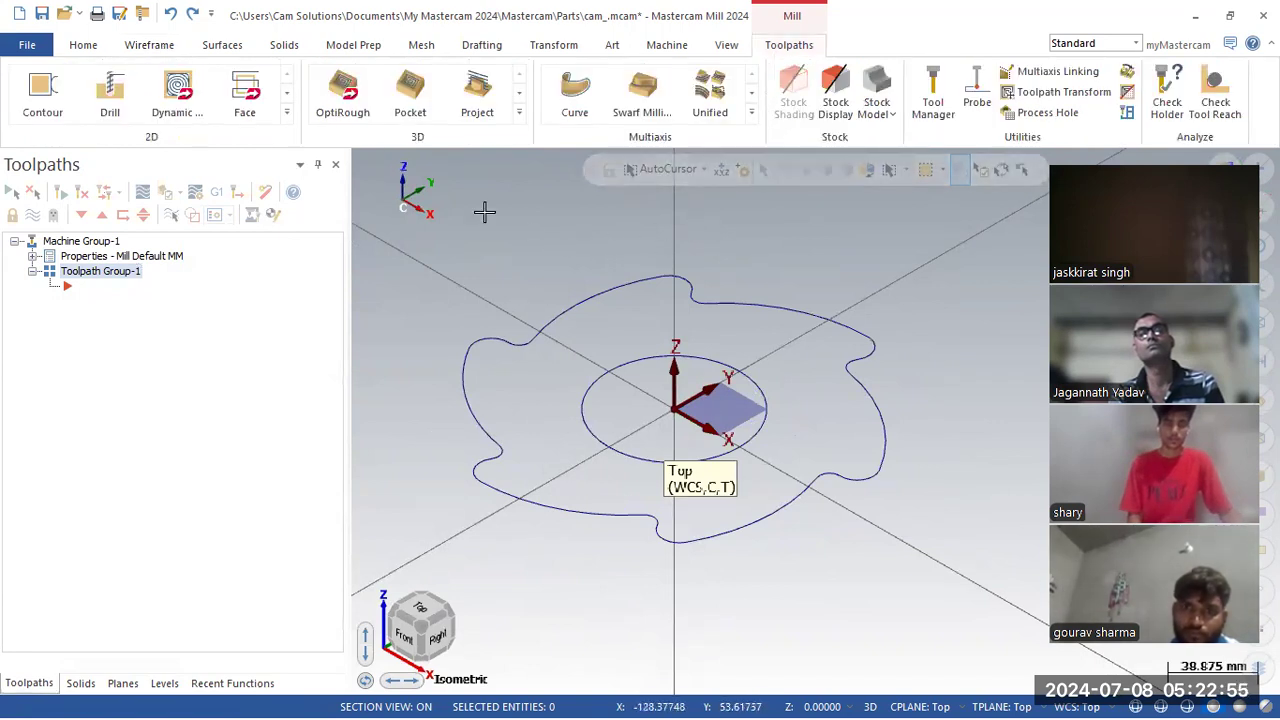
left_click(287, 112)
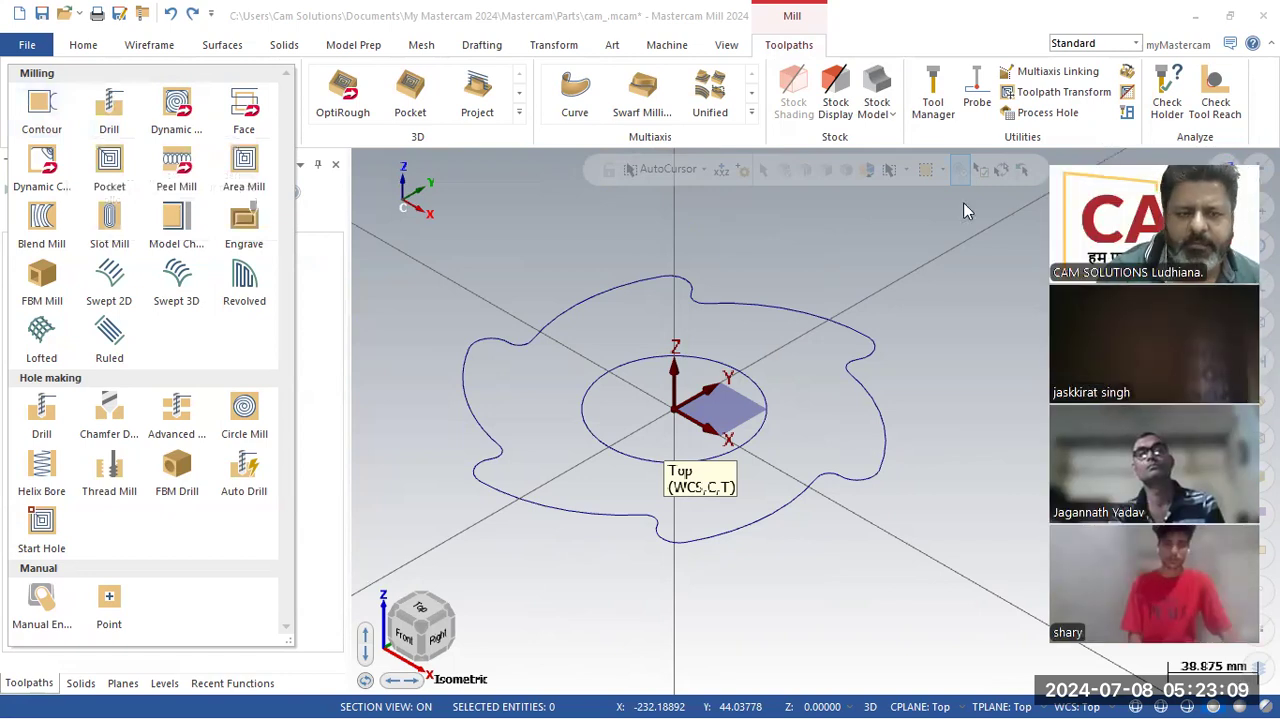
left_click(42, 115)
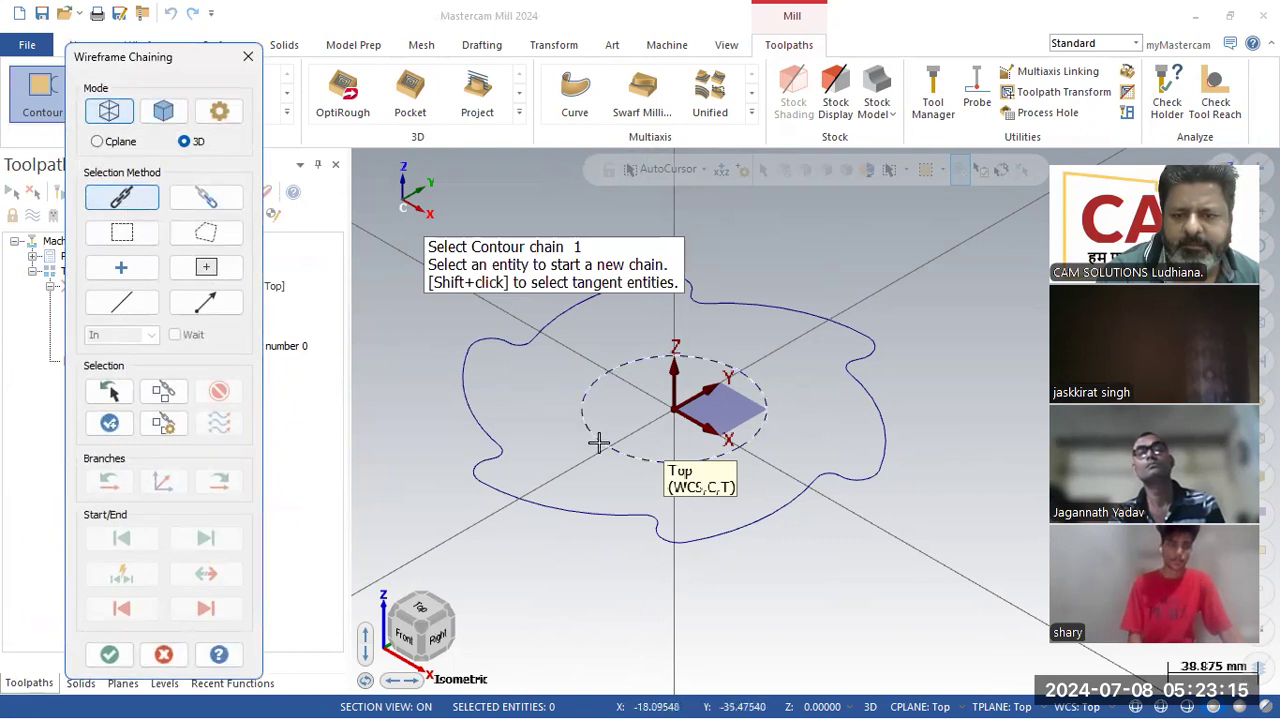
left_click(612, 508)
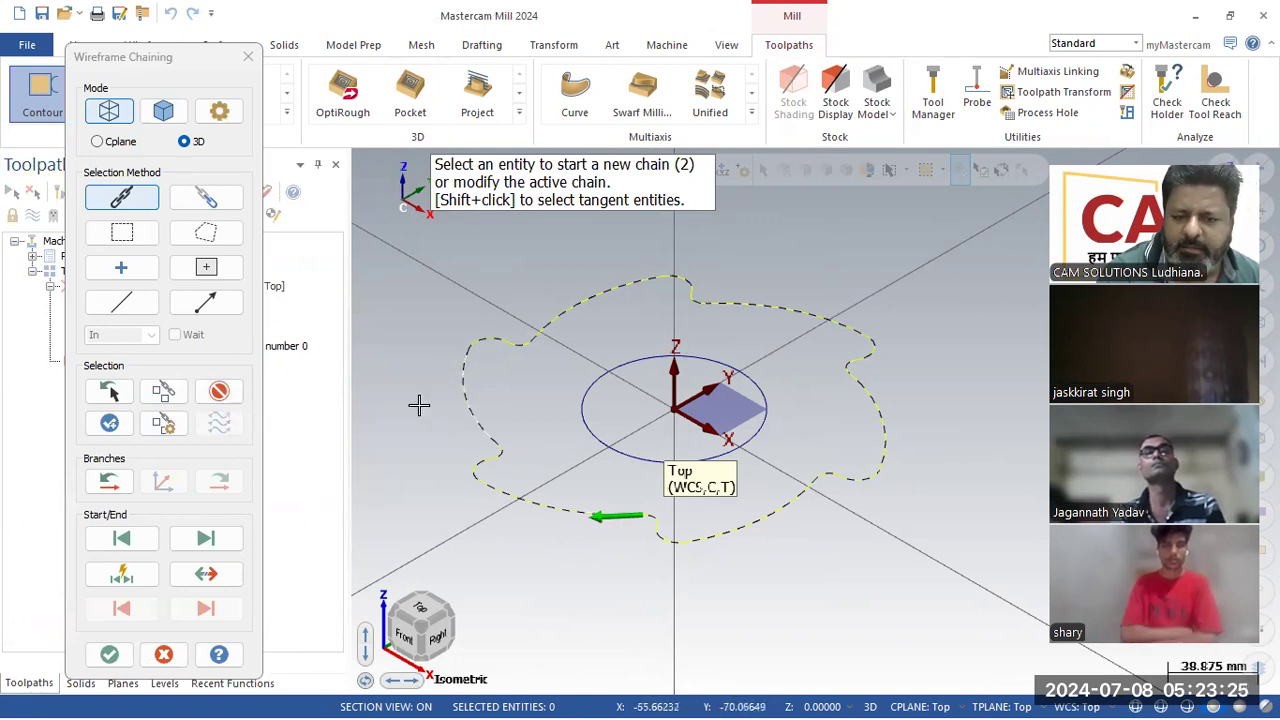
left_click(235, 397)
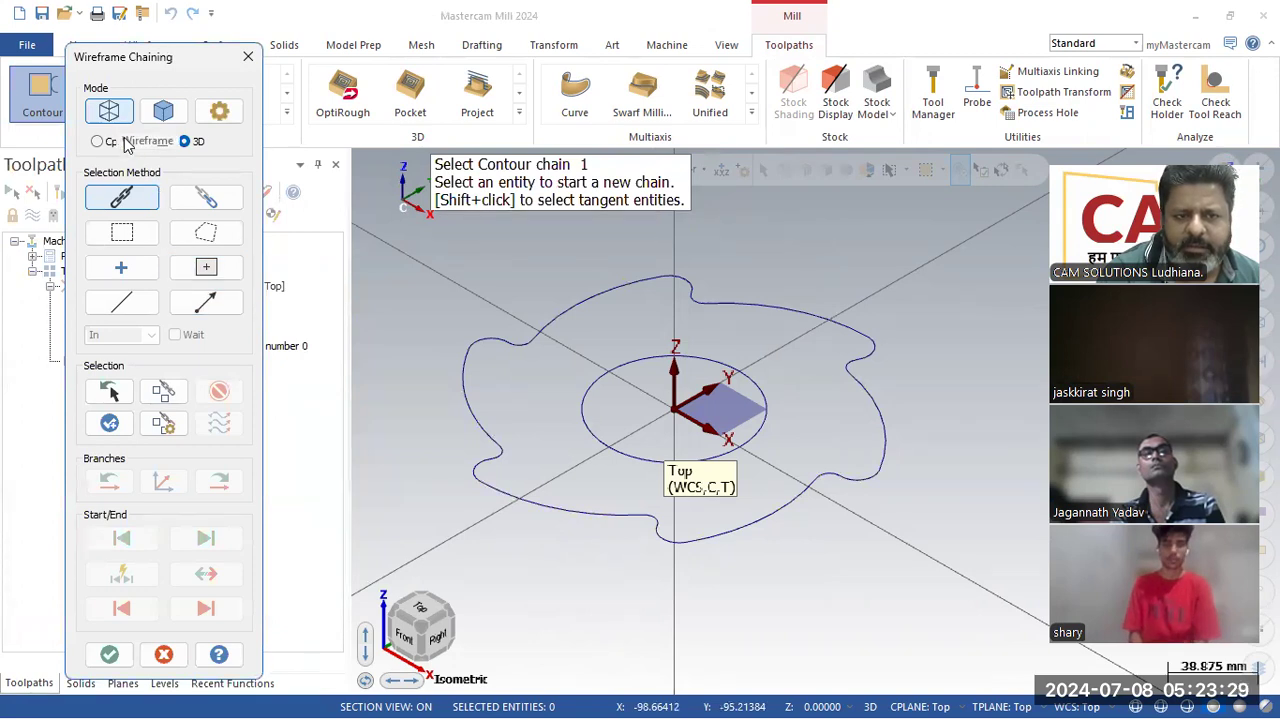
left_click(131, 203)
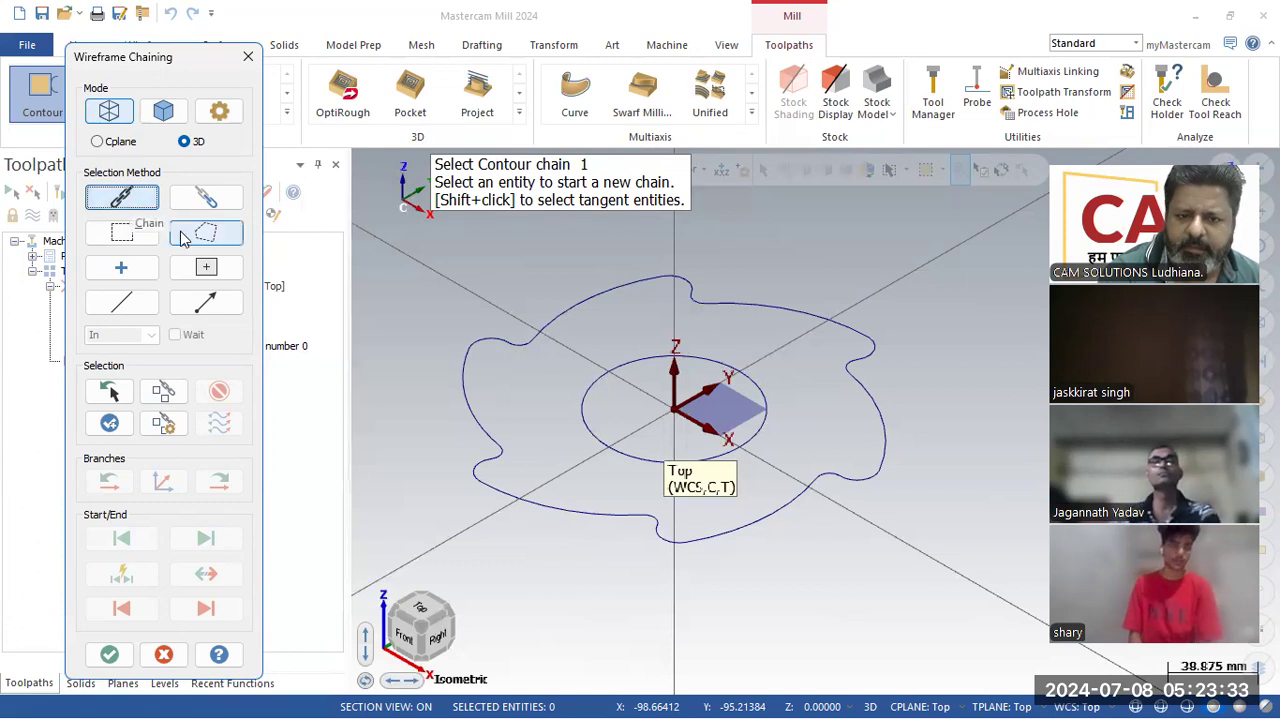
left_click(602, 505)
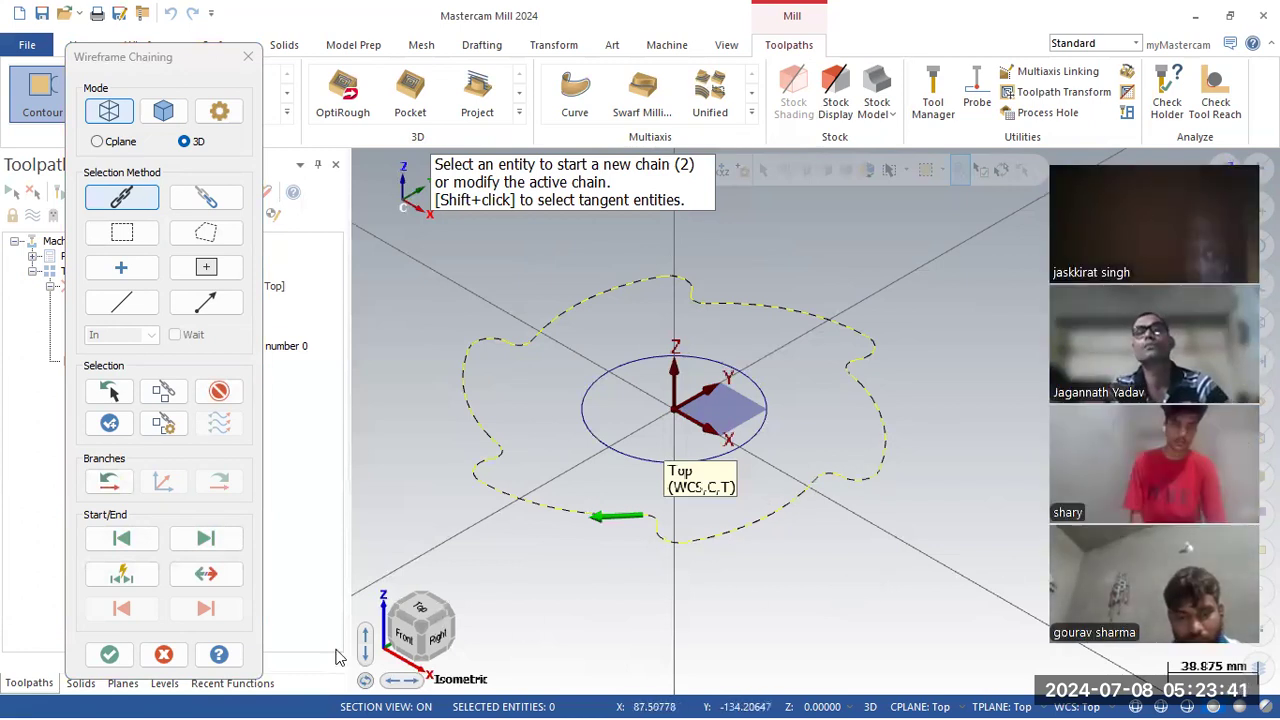
left_click(110, 655)
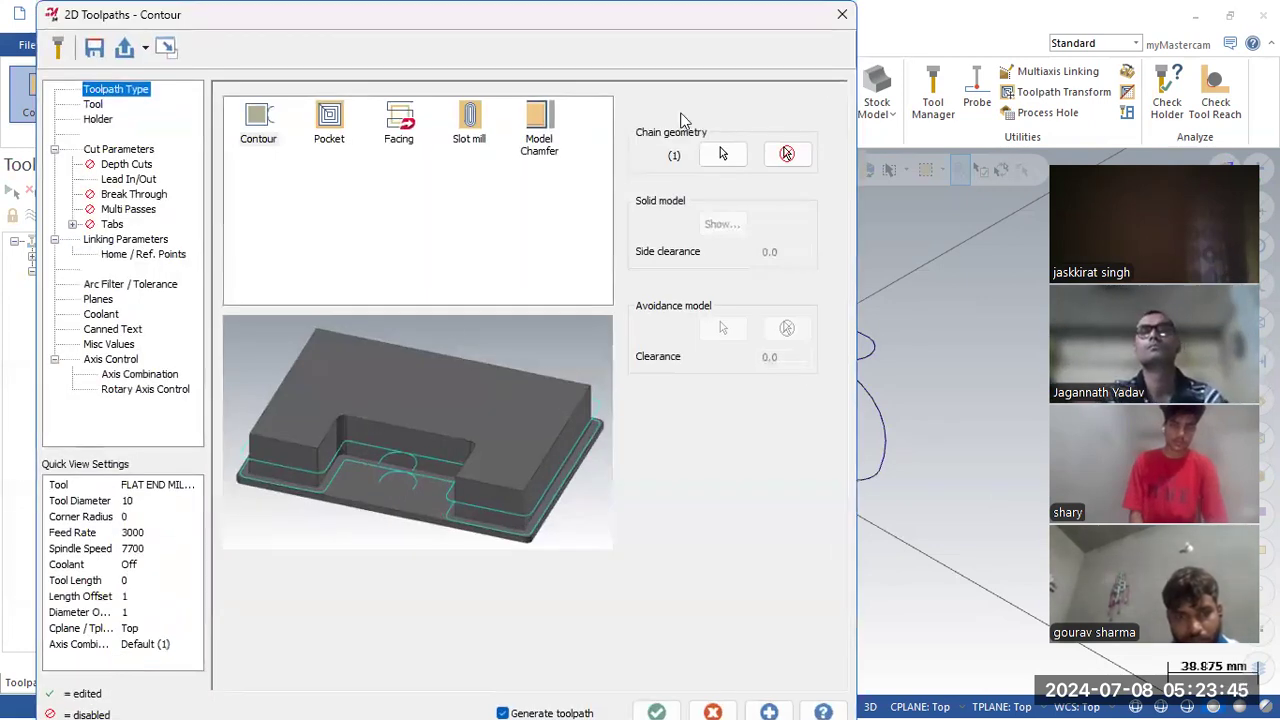
Select FLAT END MILL - 6 from the tool library for the contour toolpath and return to the toolpath type settings.
left_click(95, 106)
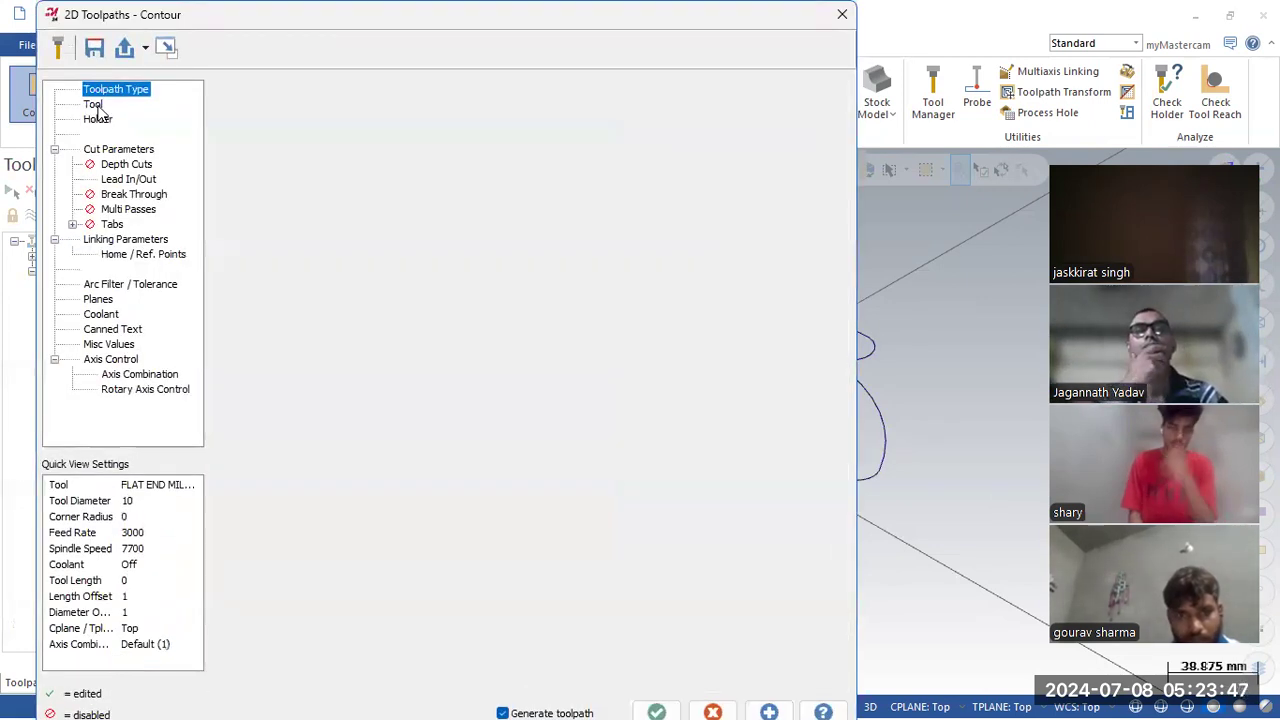
left_click(231, 329)
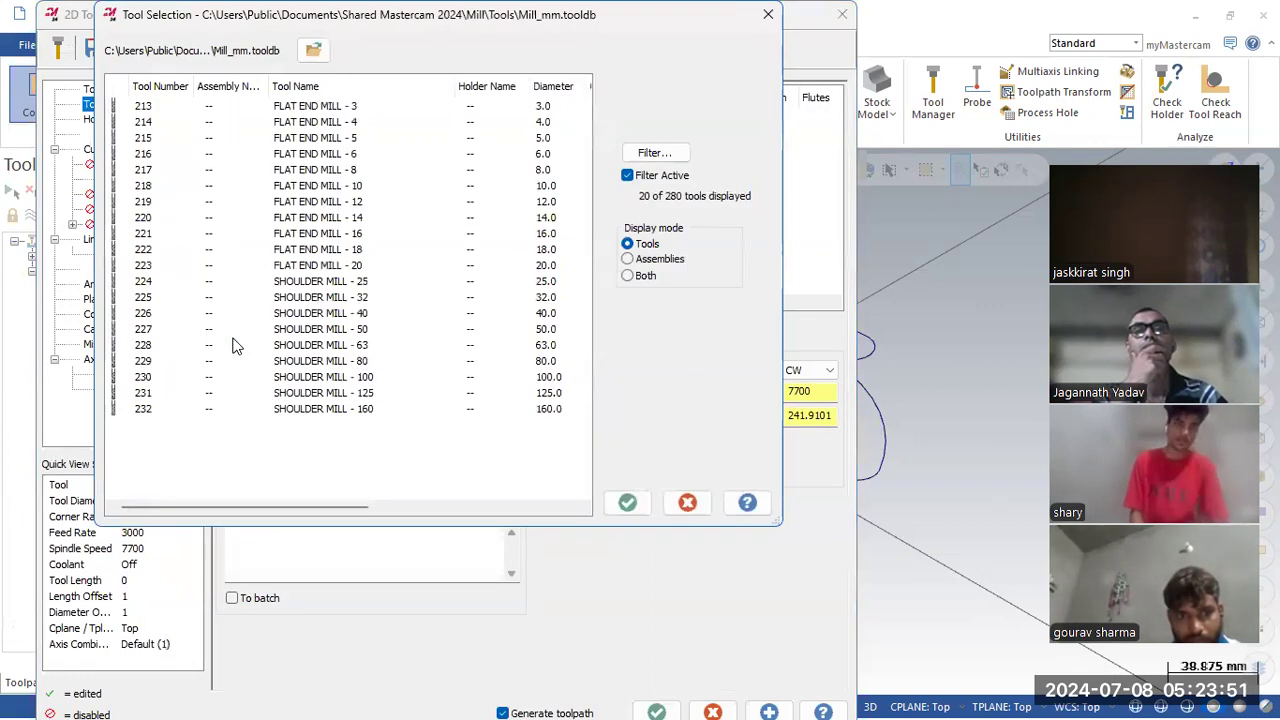
left_click(686, 503)
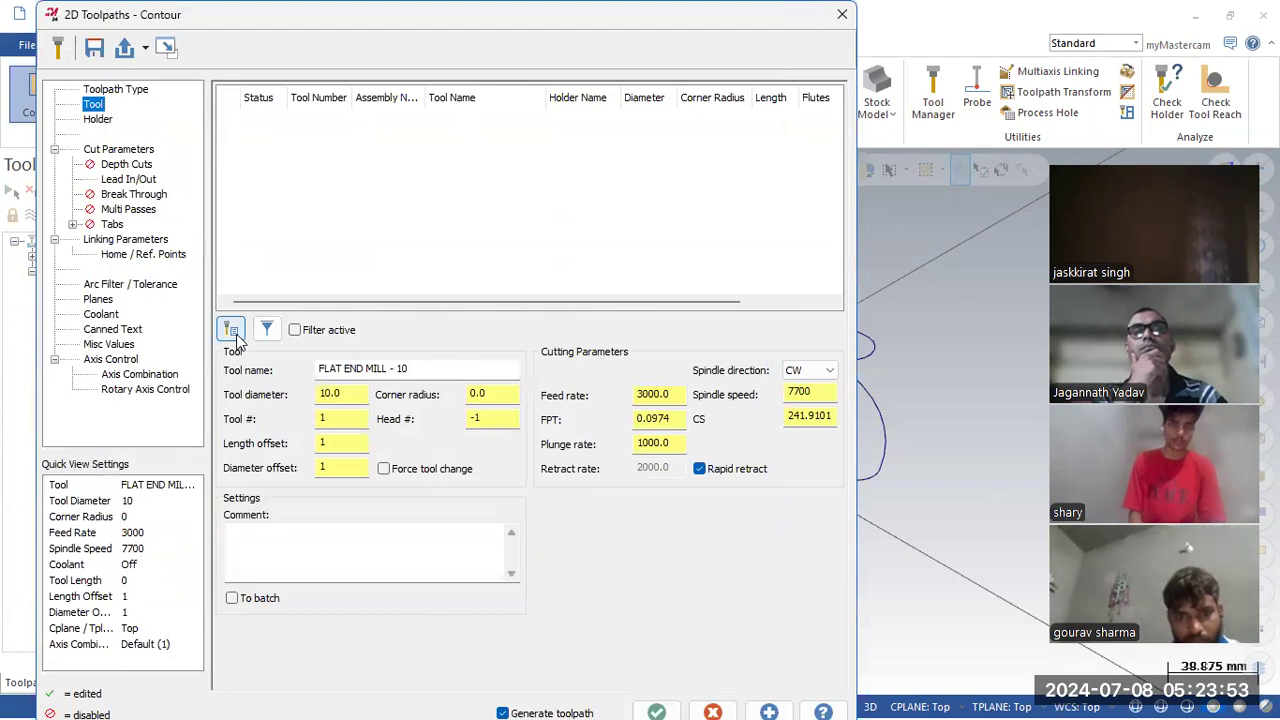
left_click(233, 333)
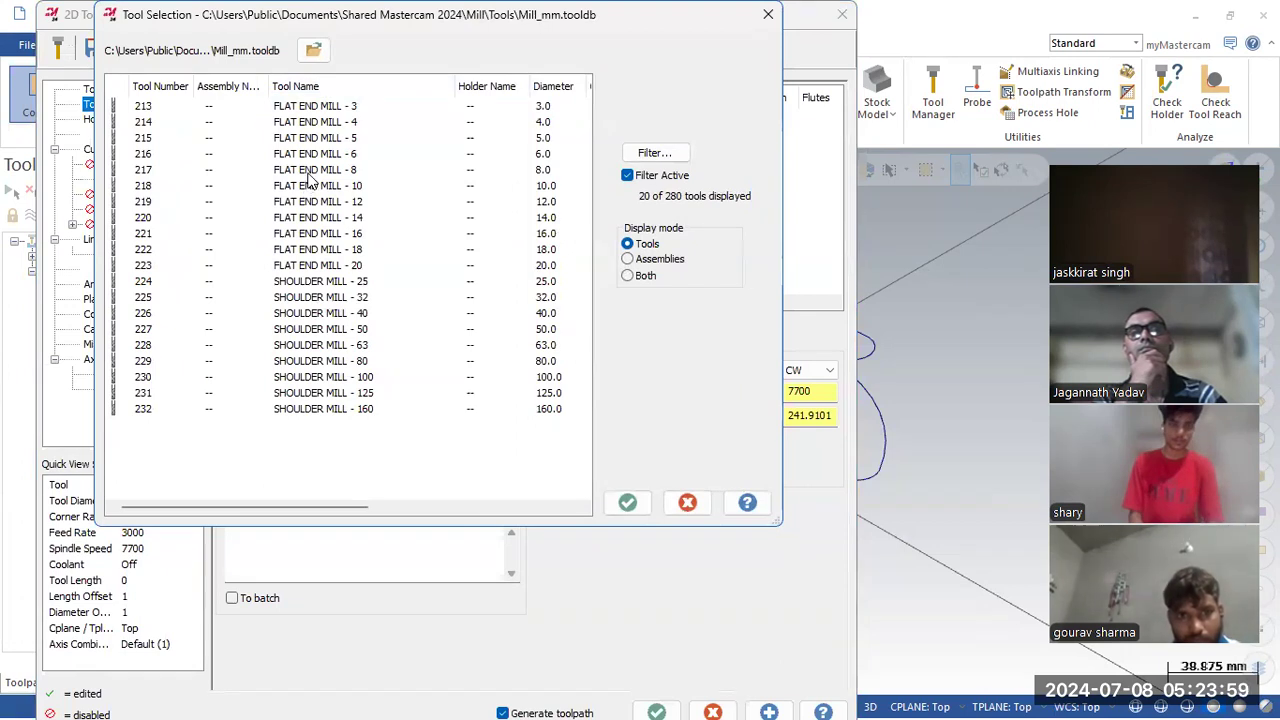
left_click(318, 158)
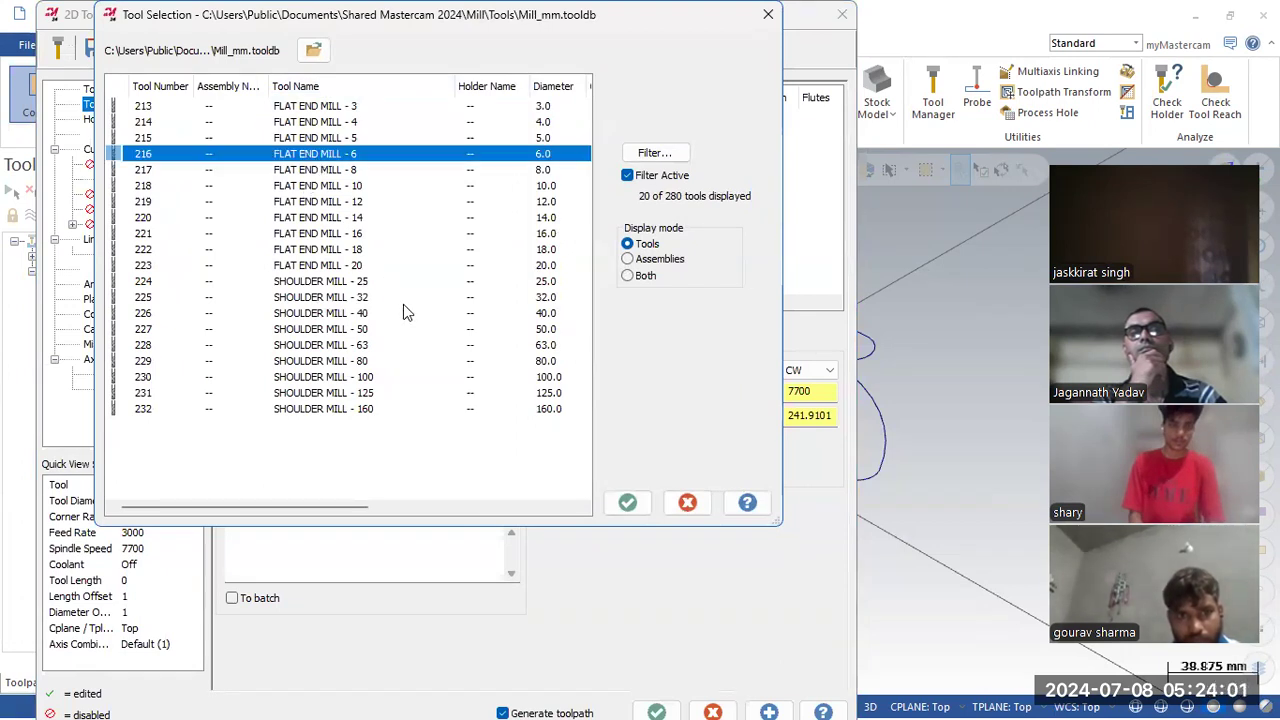
left_click(620, 505)
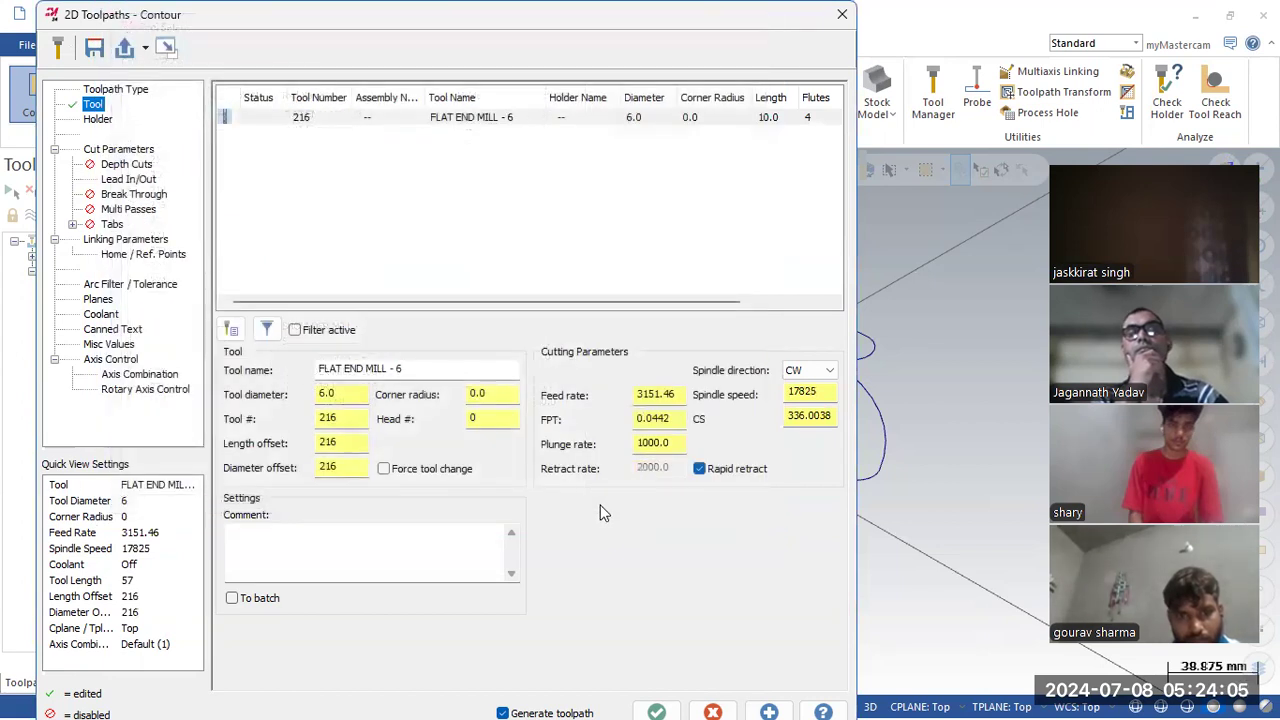
left_click(118, 90)
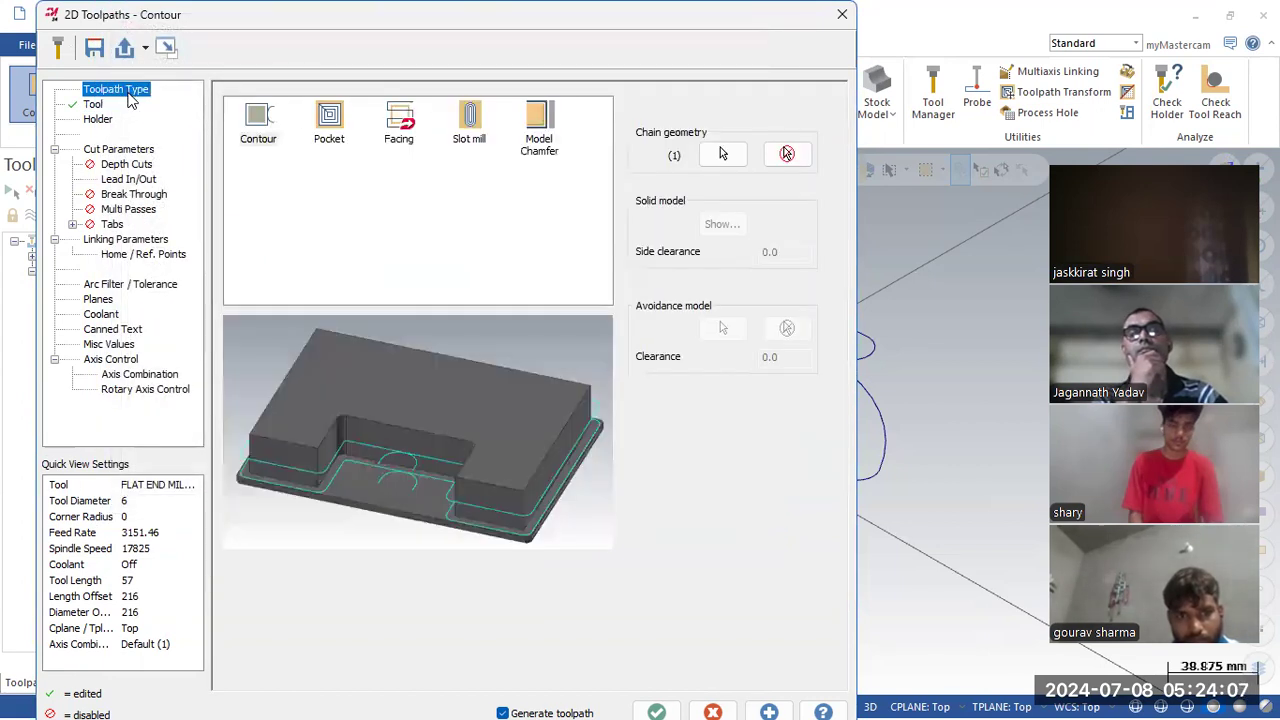
Review the tool settings for FLAT END MILL - 6 and generate the contour toolpath.
left_click(89, 107)
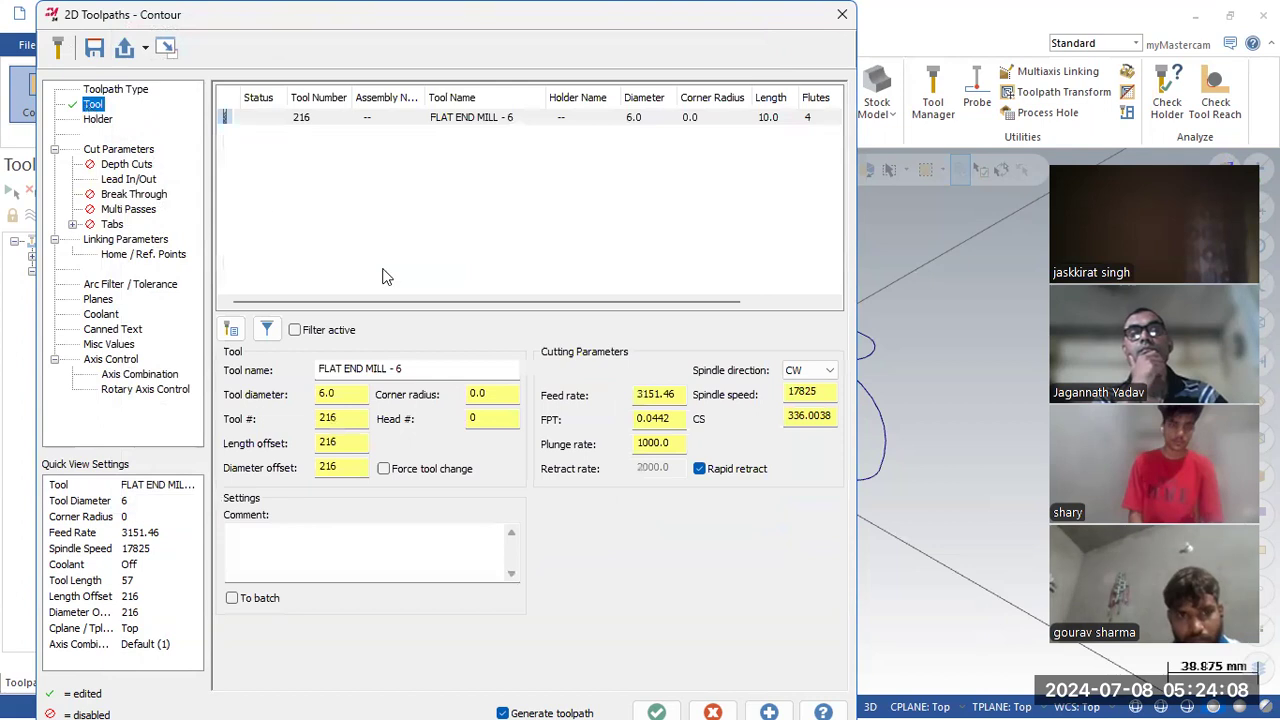
left_click(657, 710)
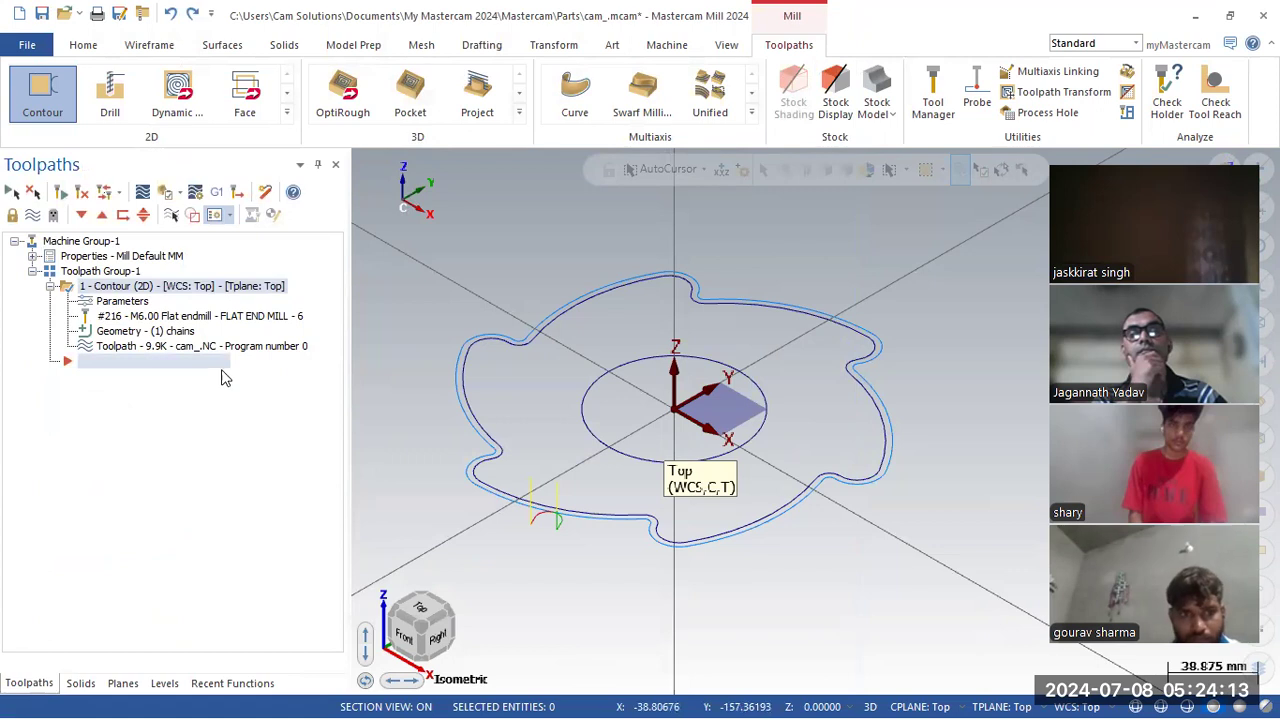
Backplot the contour toolpath around the cam at adjusted playback speed, watching the cutter follow the outline in the top view.
key("alt+t")
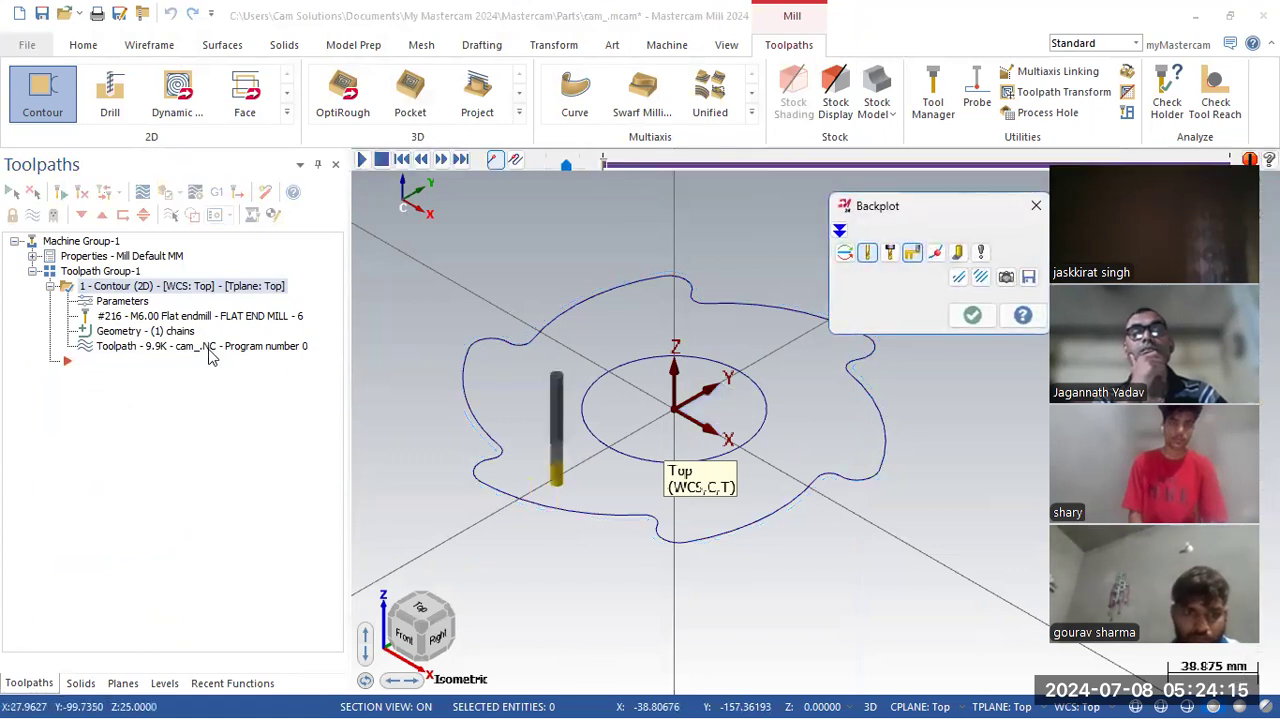
left_click_drag(566, 167, 558, 168)
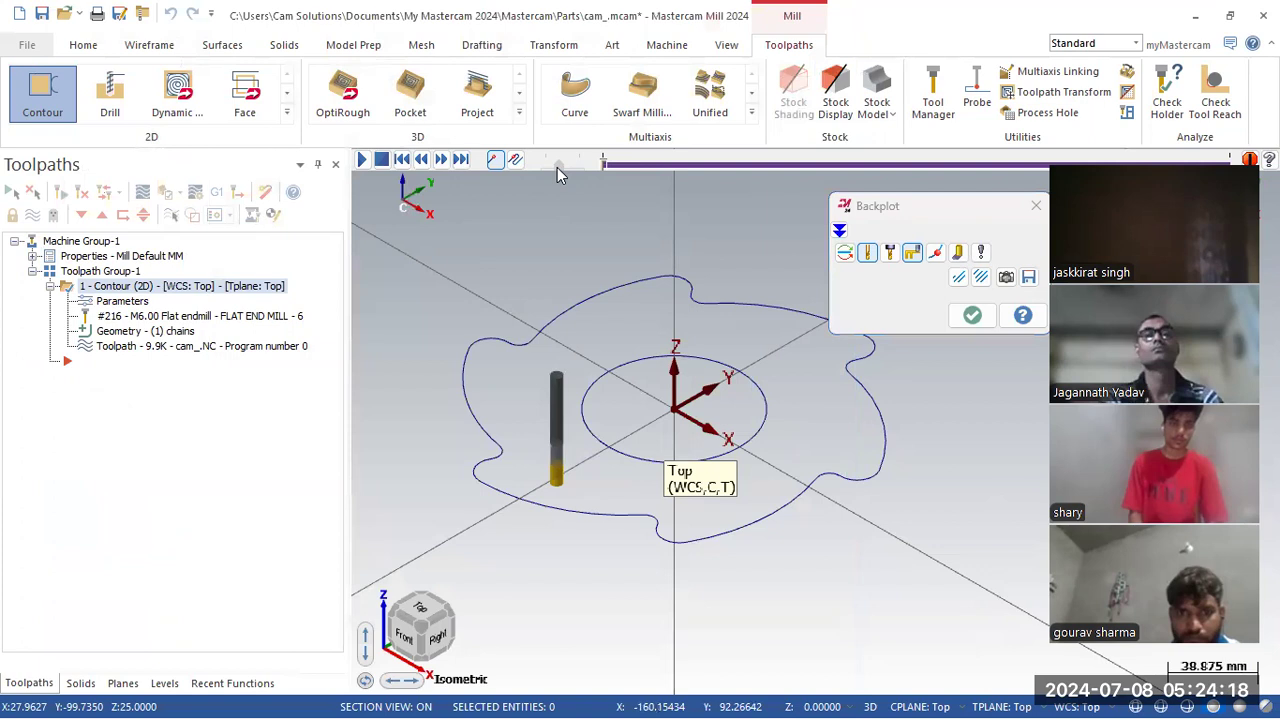
left_click(362, 159)
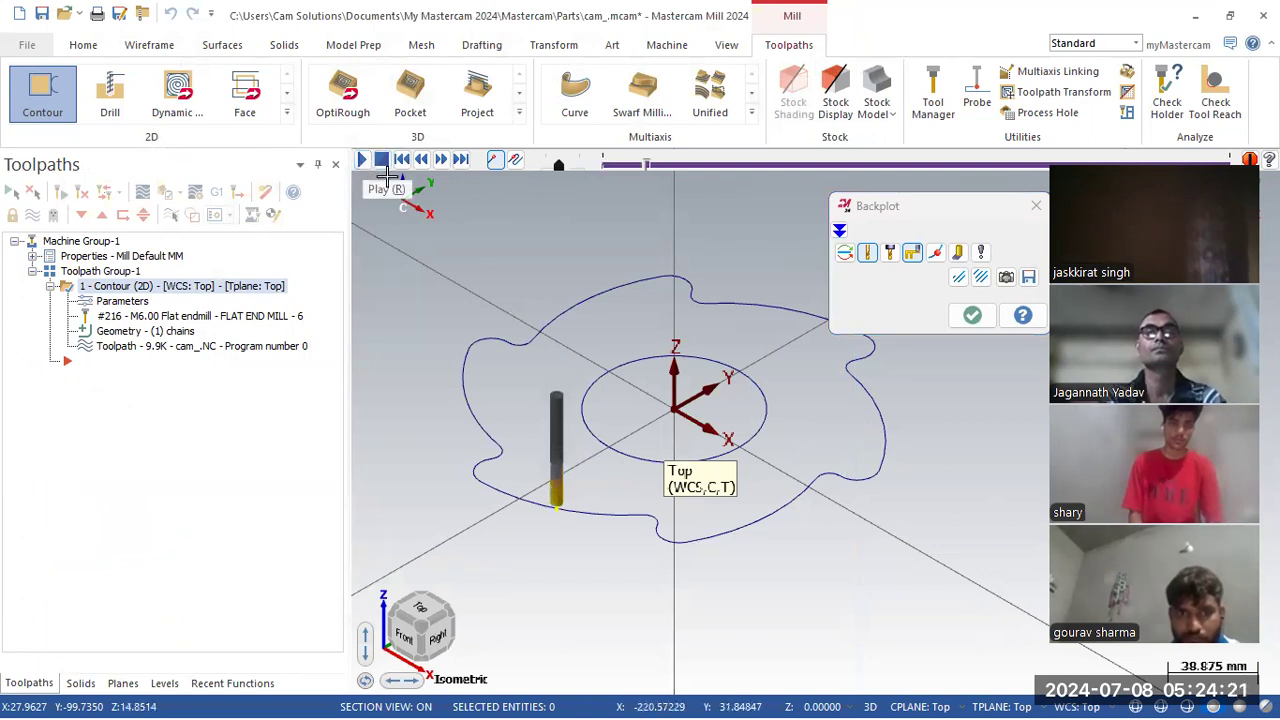
left_click_drag(558, 168, 568, 169)
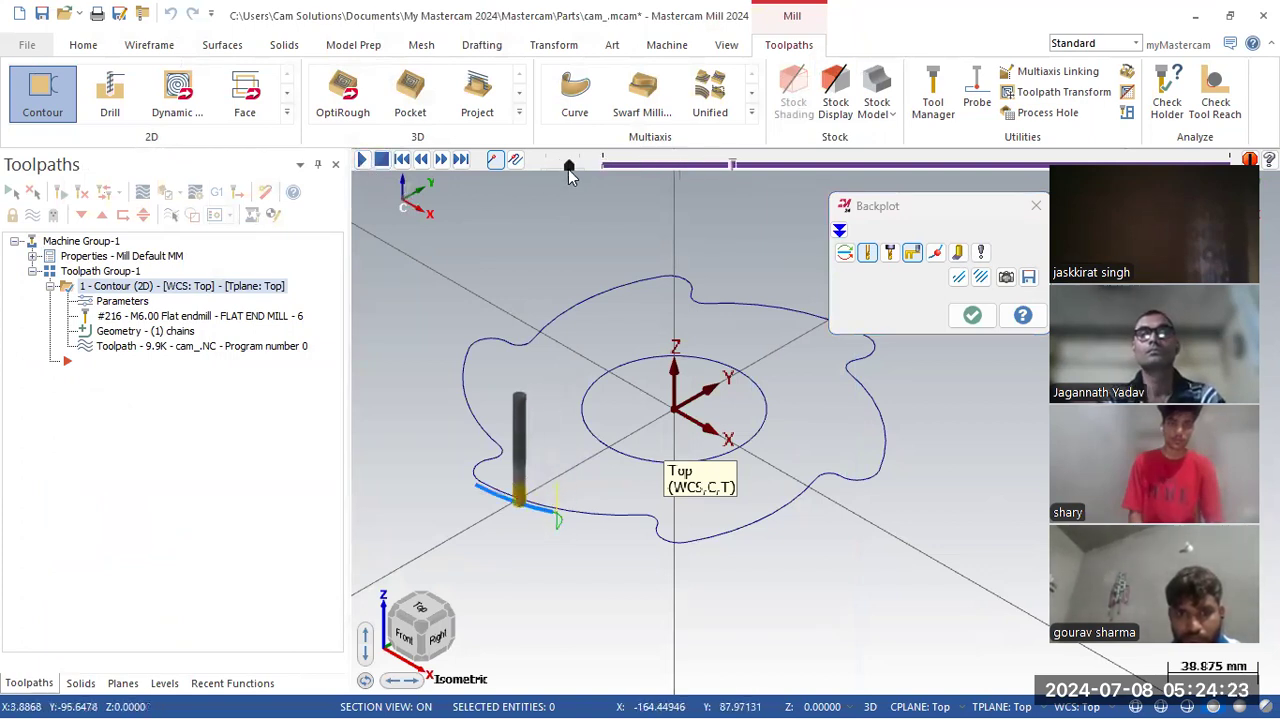
right_click(552, 239)
left_click(612, 342)
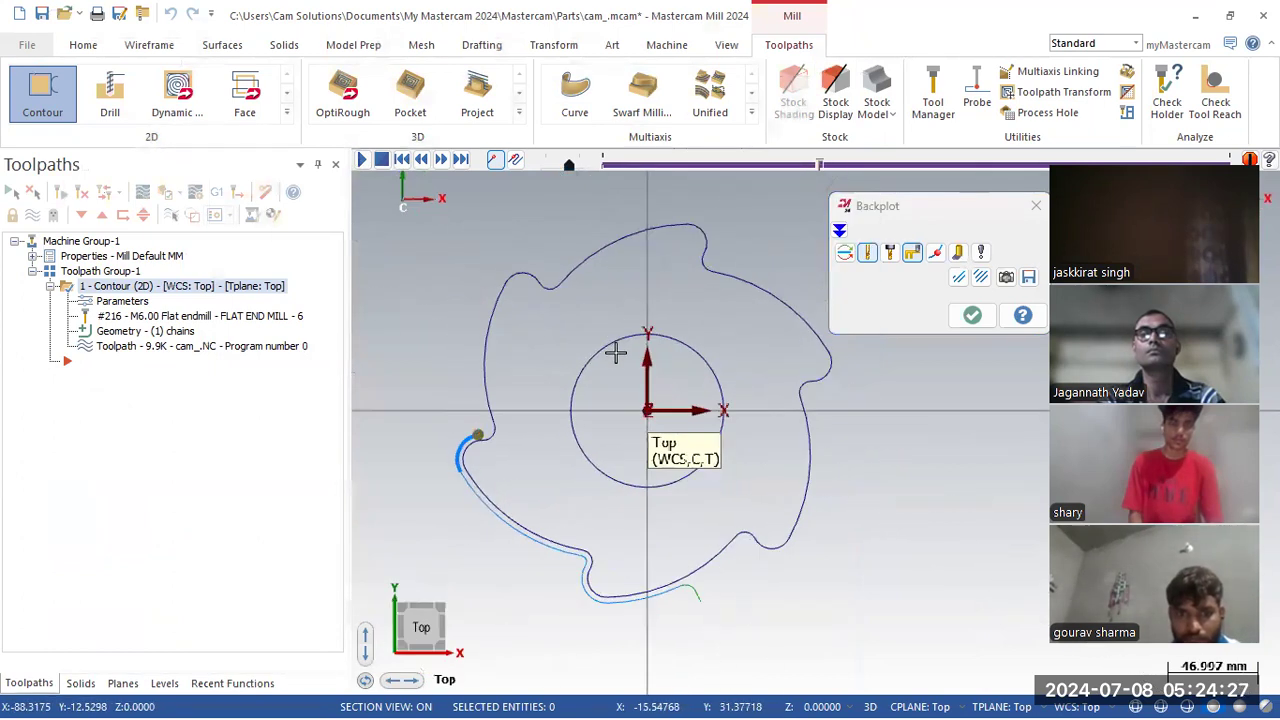
scroll(585, 300, "up", 3)
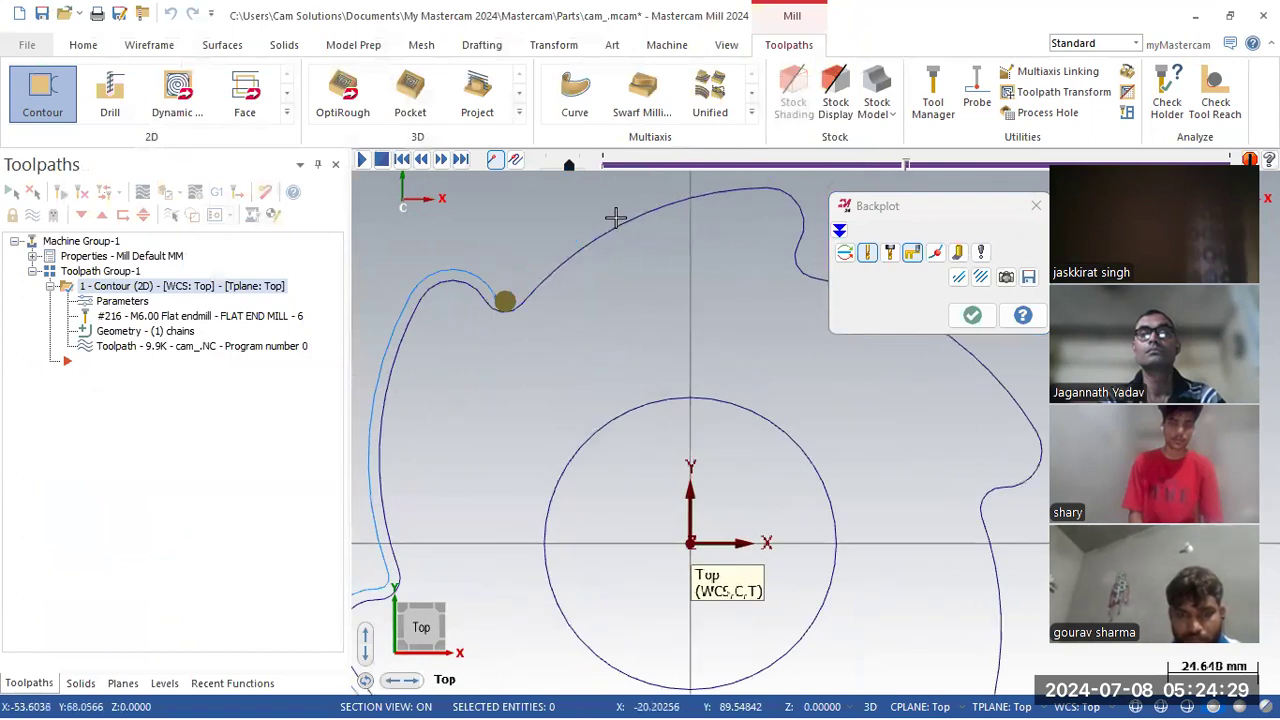
scroll(577, 337, "down", 3)
scroll(680, 390, "down", 1)
scroll(595, 240, "down", 1)
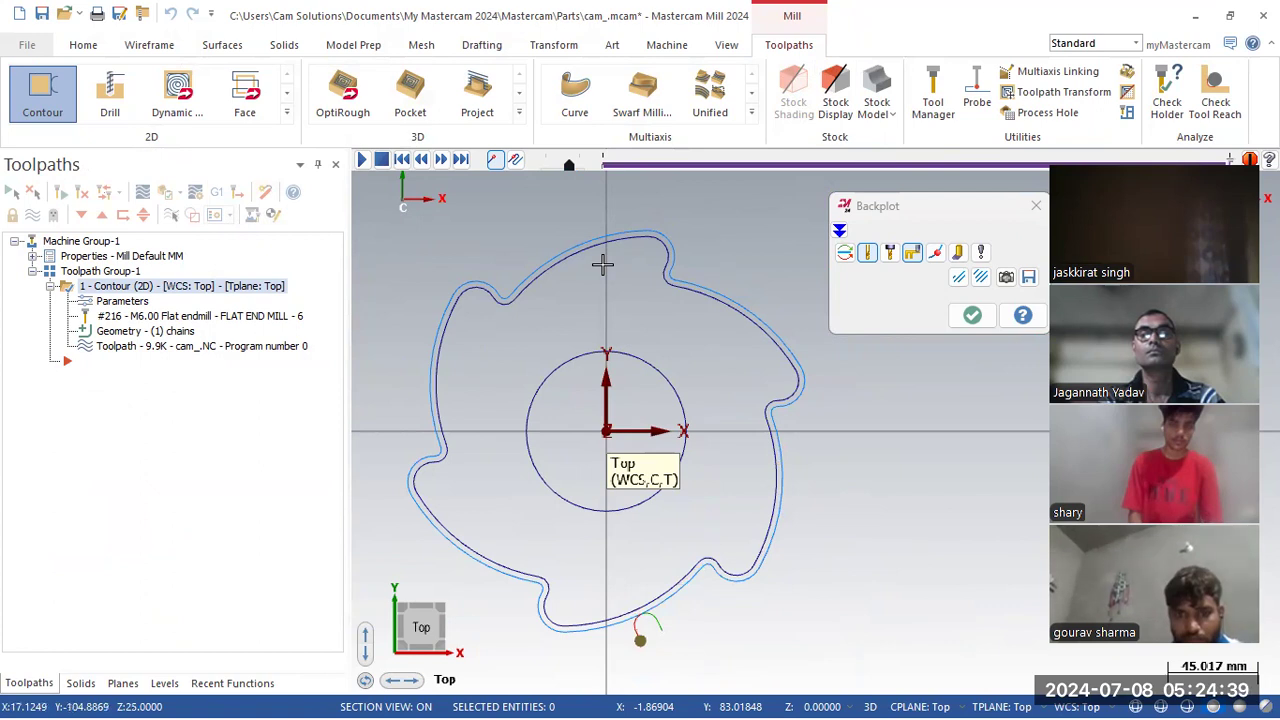
left_click(972, 315)
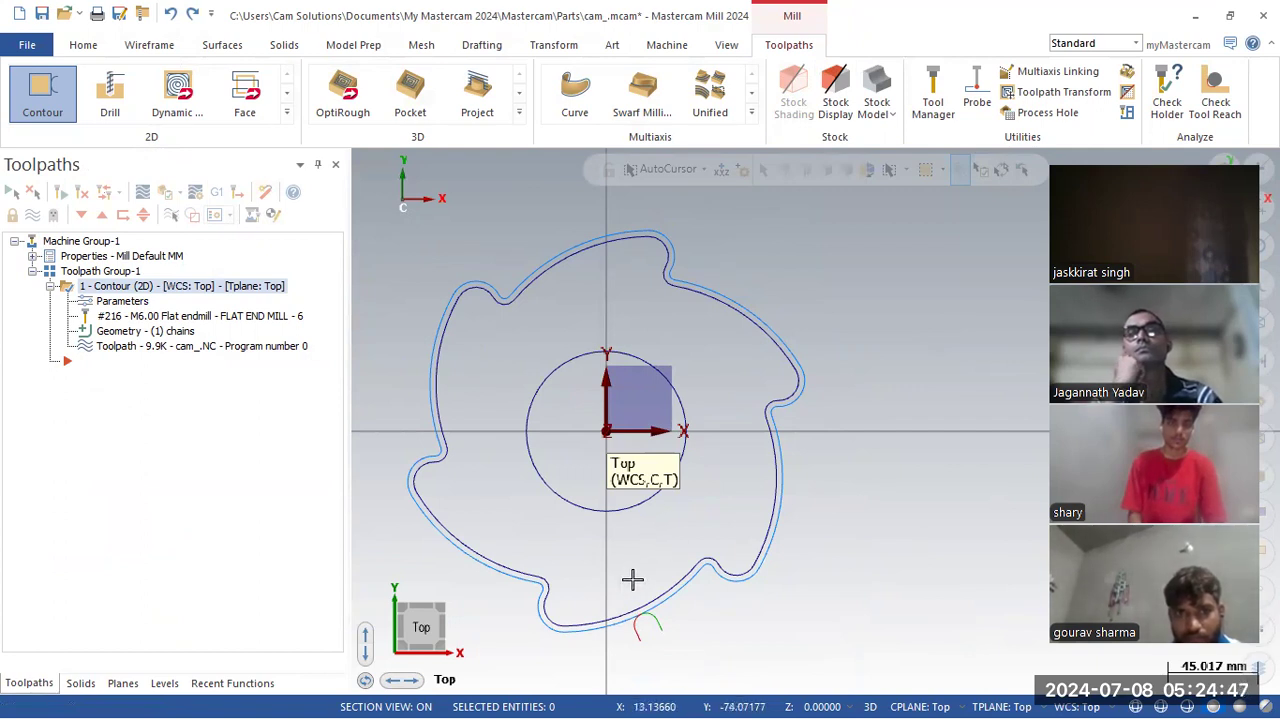
Examine the contour toolpath in the isometric and top views, ending in isometric, and briefly reopen its backplot.
right_click(505, 366)
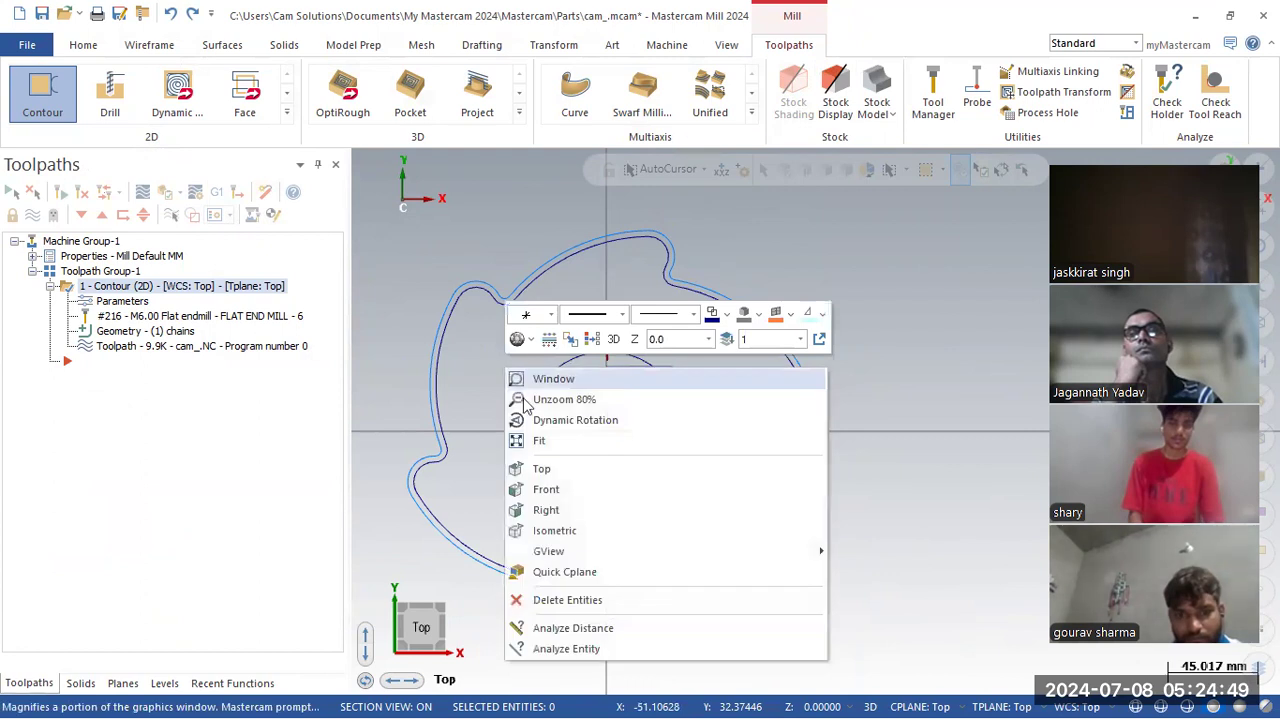
left_click(577, 531)
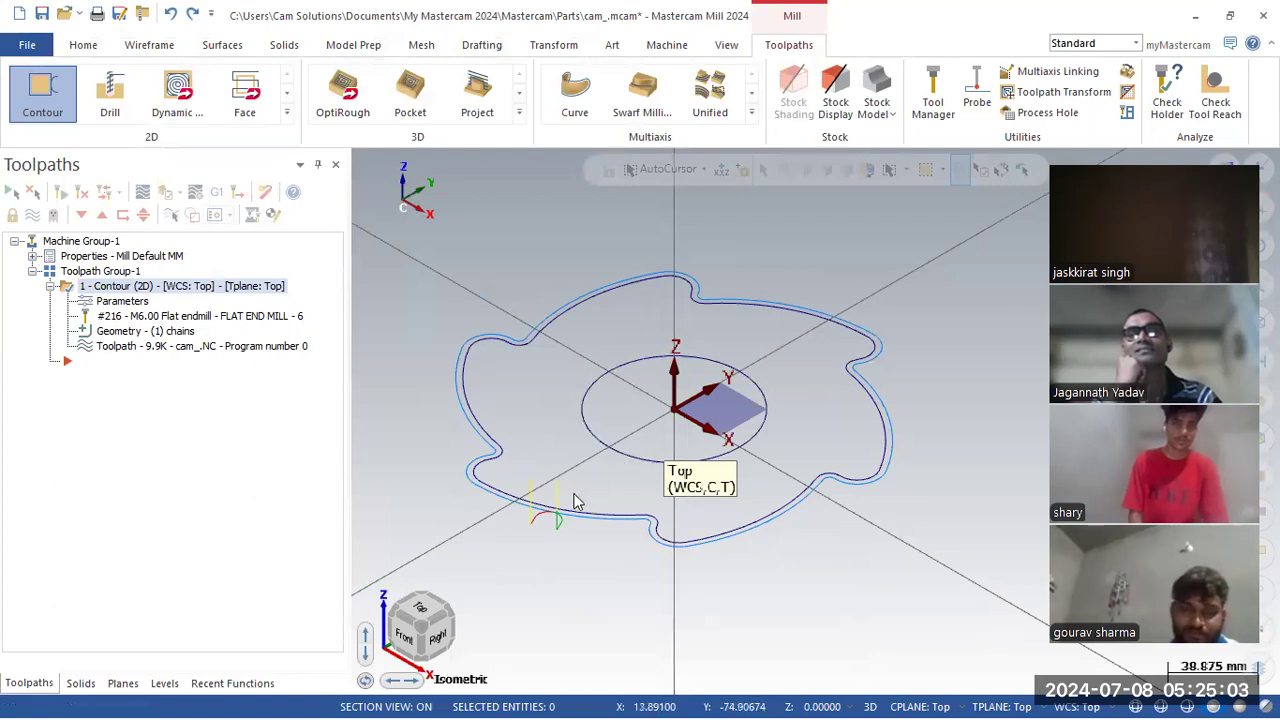
right_click(525, 400)
left_click(572, 490)
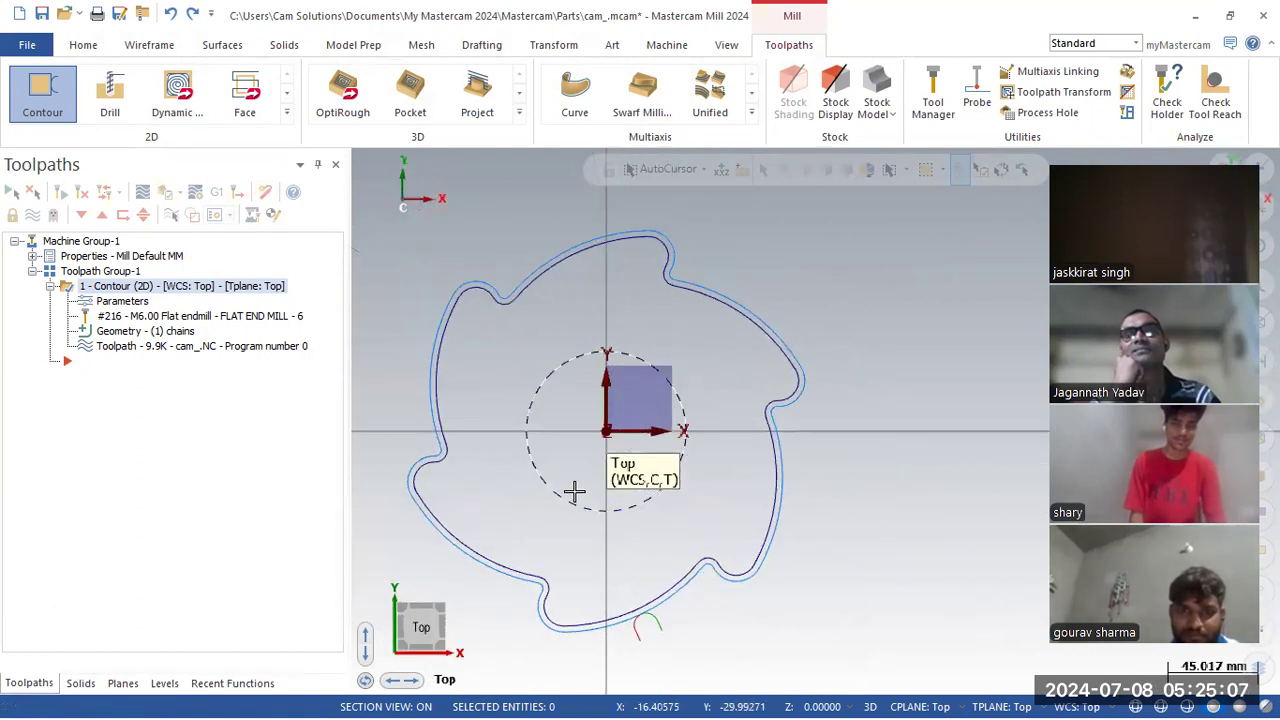
right_click(852, 329)
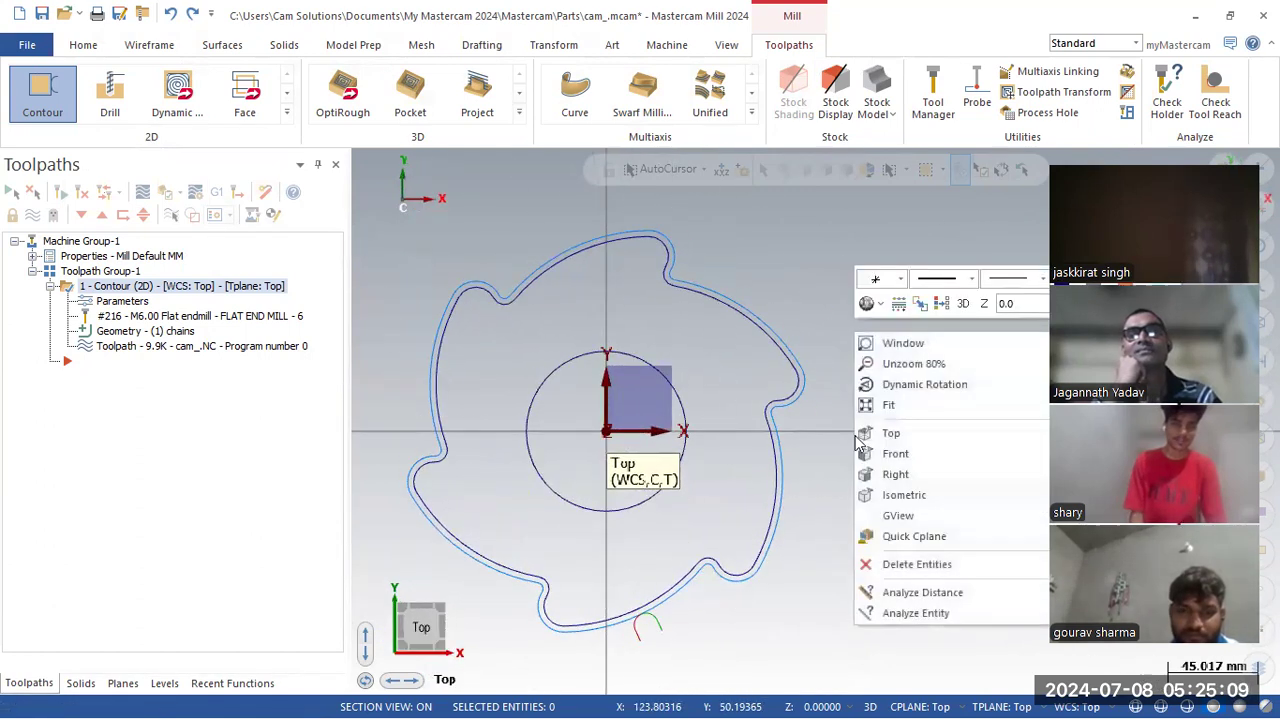
left_click(900, 495)
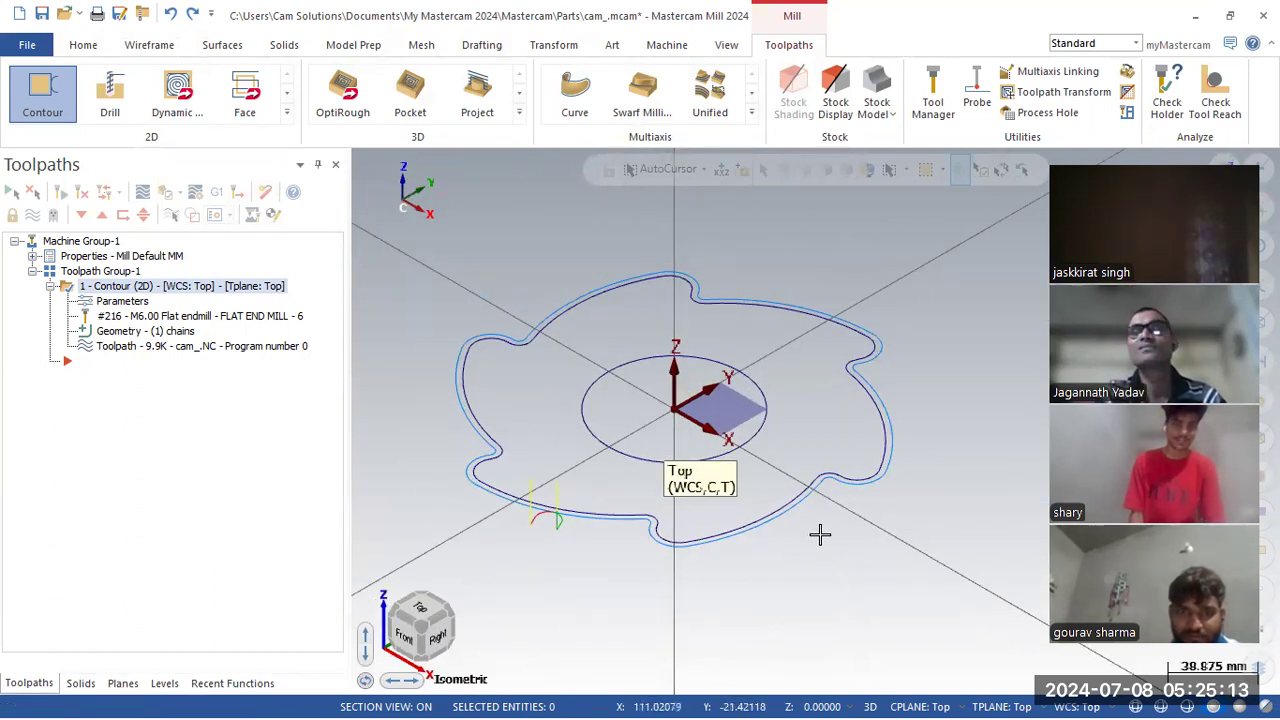
left_click(213, 347)
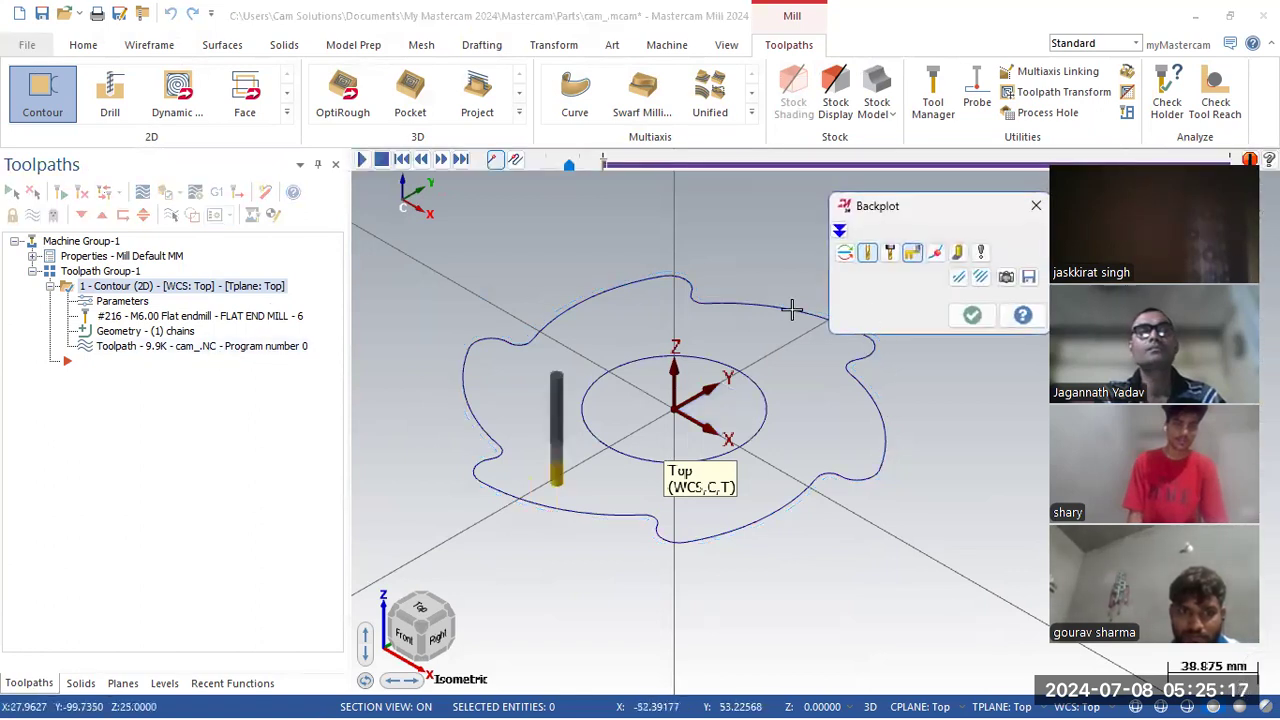
left_click(972, 315)
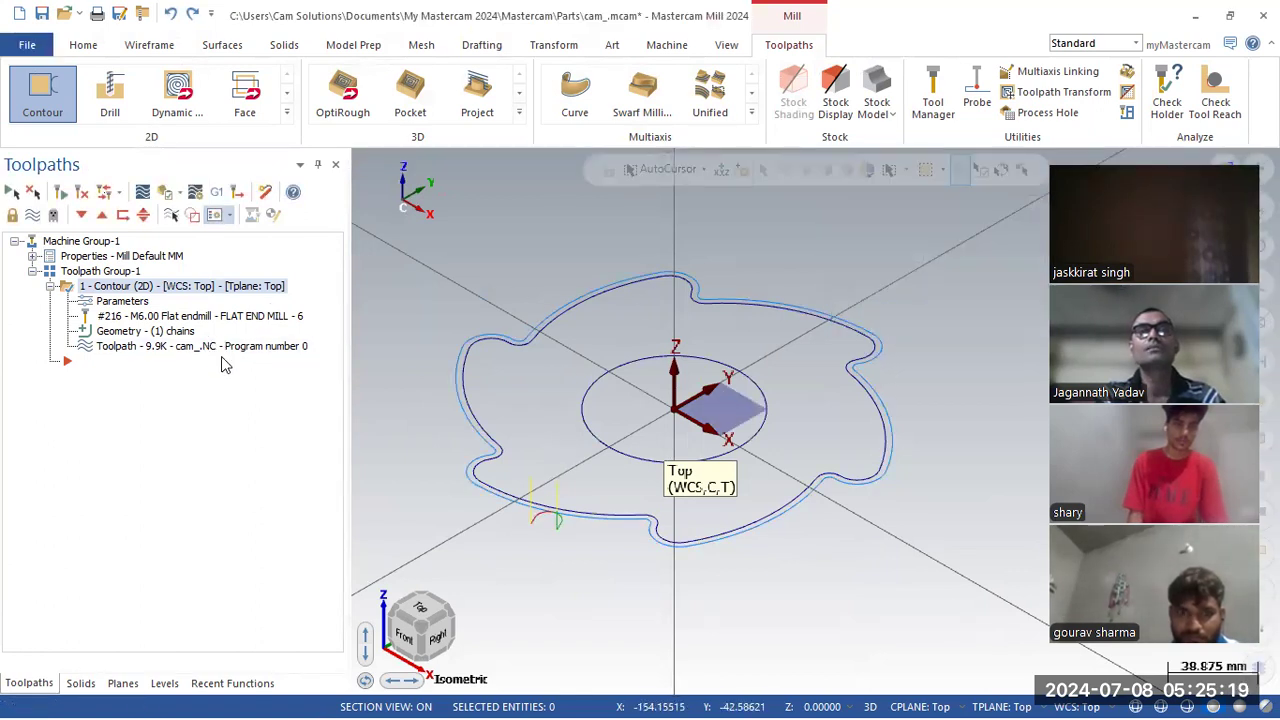
Set the contour's absolute cutting depth to -10.0 in the linking parameters and regenerate the toolpath.
left_click(124, 301)
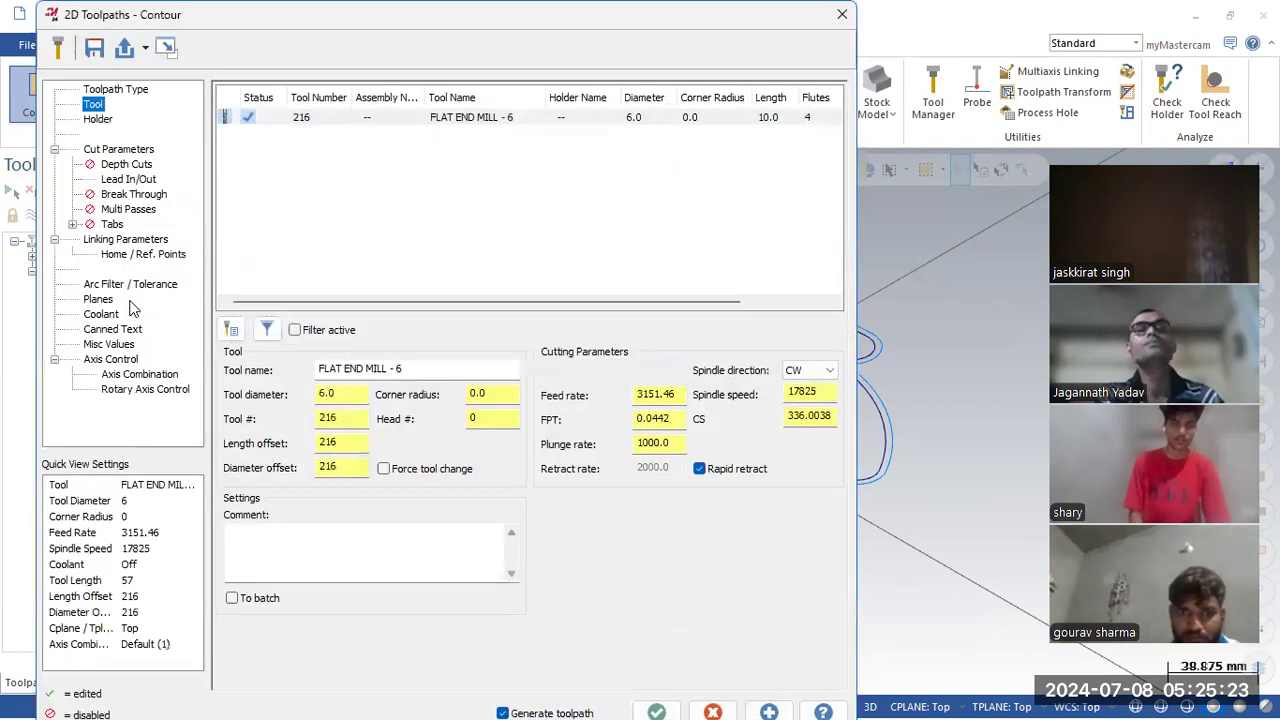
left_click(126, 240)
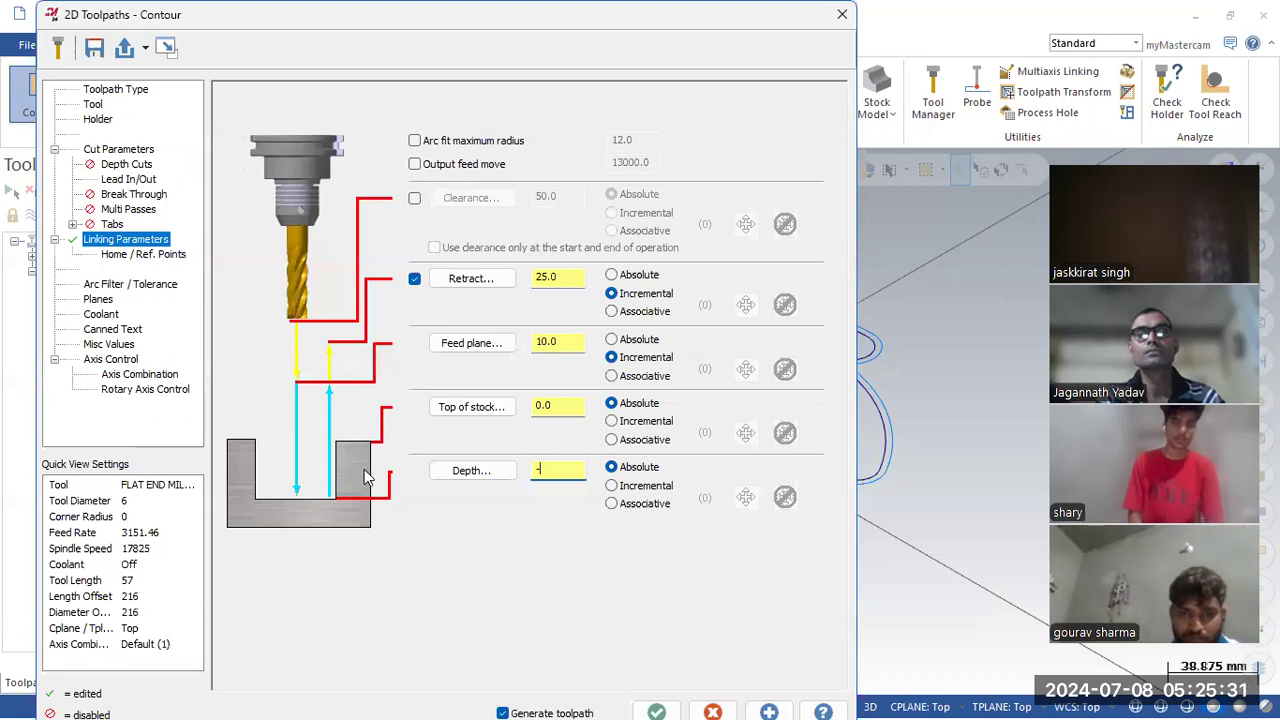
left_click(652, 705)
Inspect the toolpath's offset below the cam outline from several angles and backplot the single-depth pass.
mouse_move(749, 563)
middle_mouse_down()
mouse_move(737, 512)
mouse_move(737, 542)
middle_mouse_up()
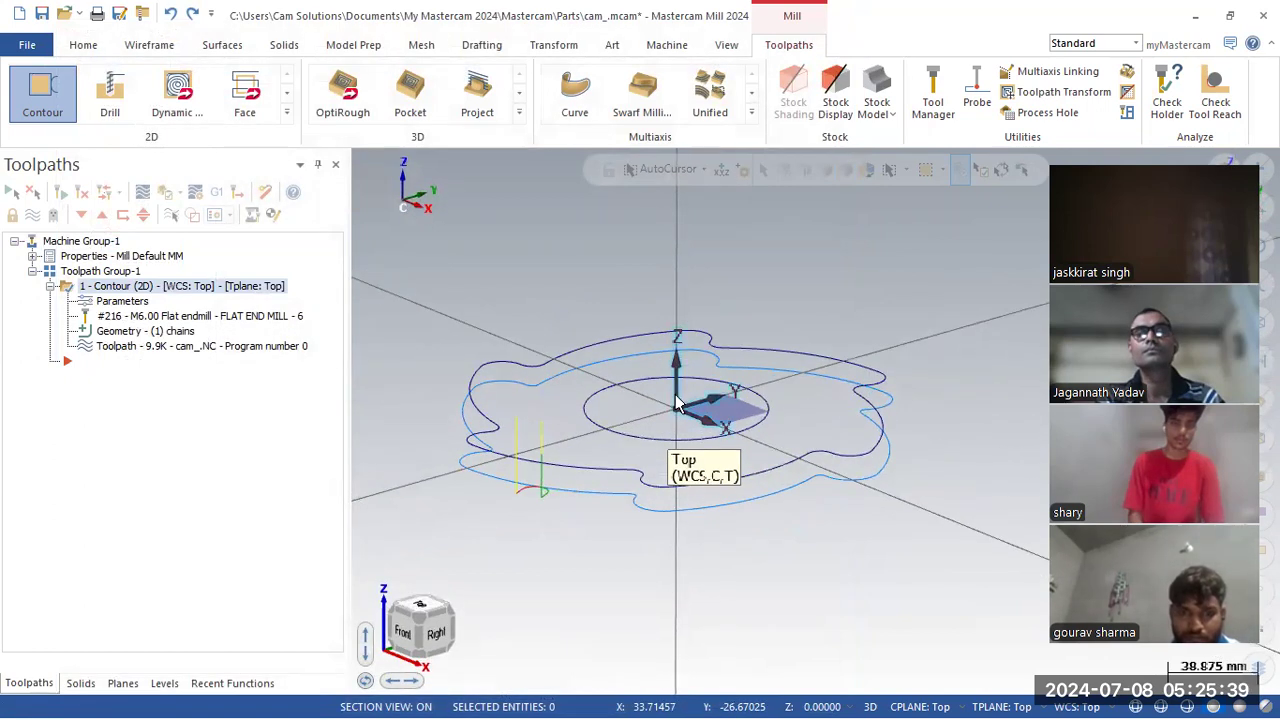
middle_click_drag(672, 435, 583, 560)
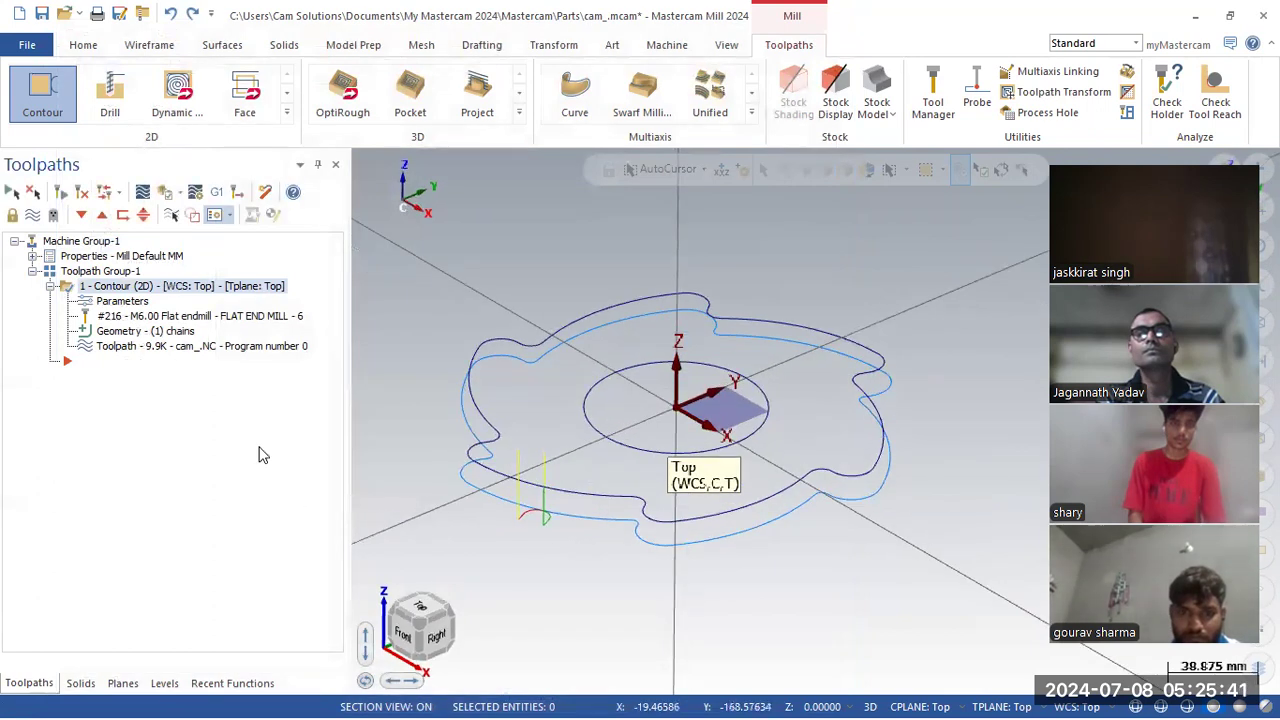
left_click(170, 350)
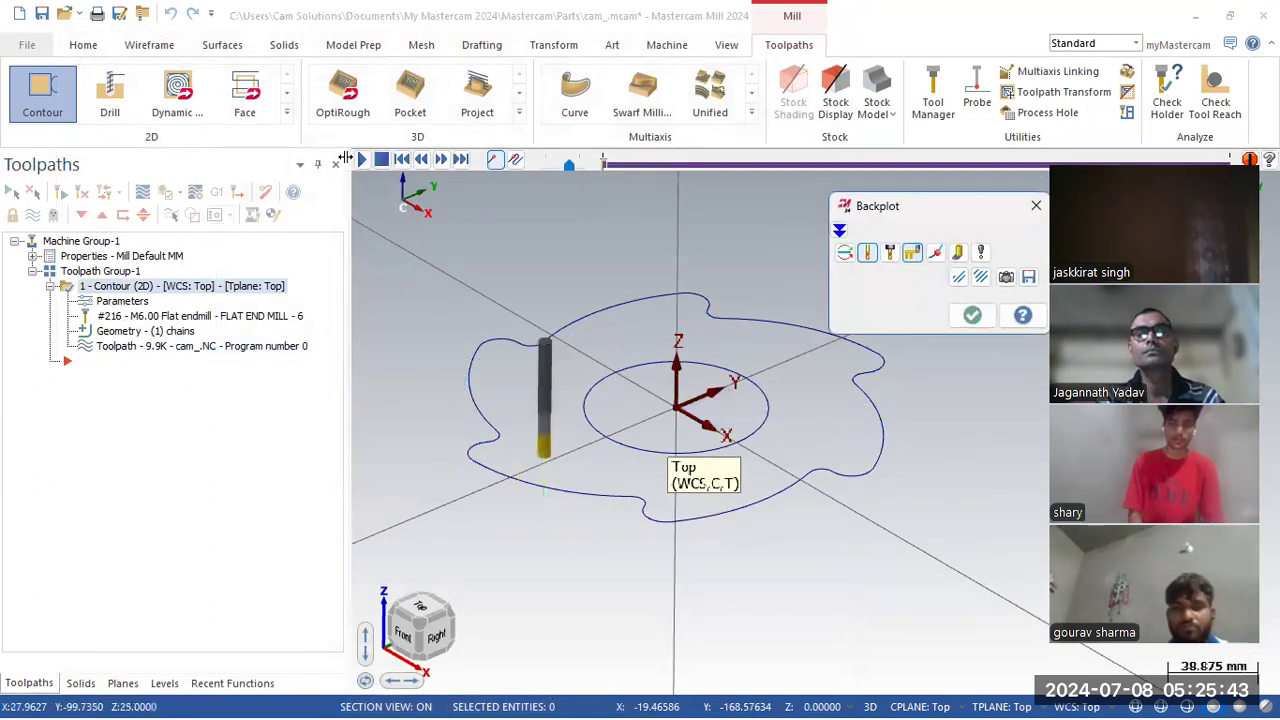
left_click(362, 162)
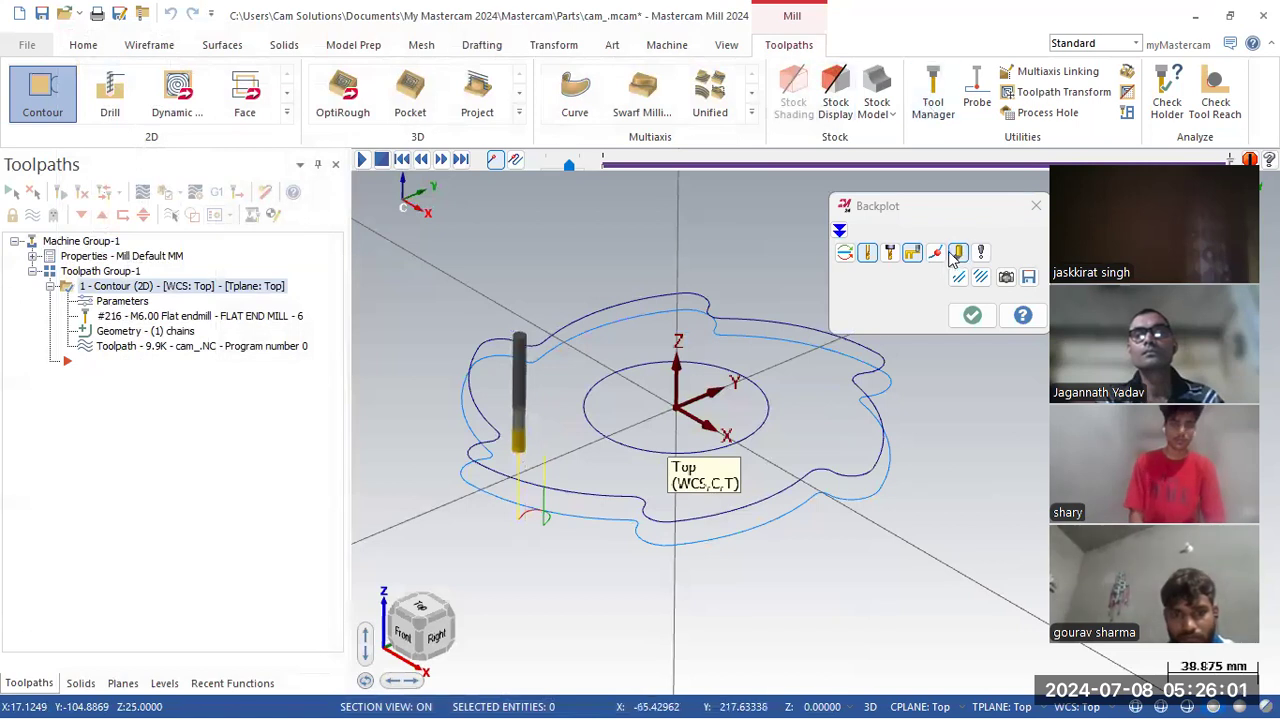
left_click(973, 316)
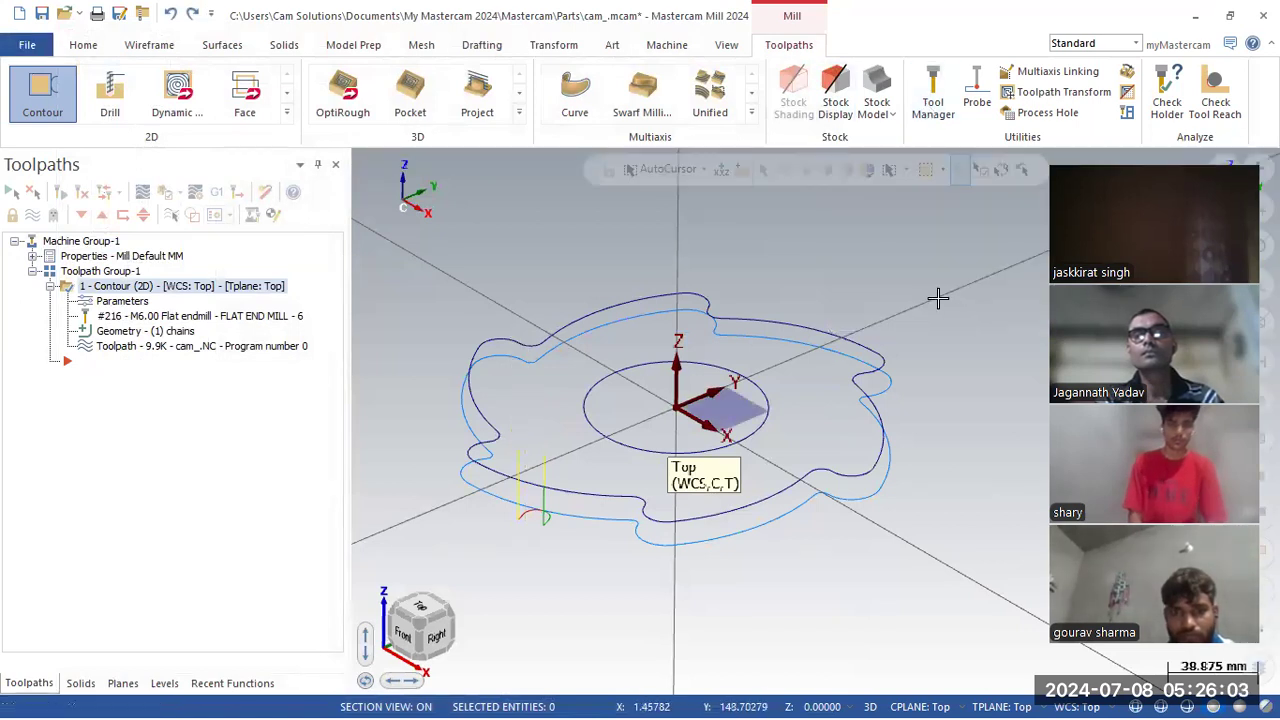
middle_click_drag(937, 298, 943, 306)
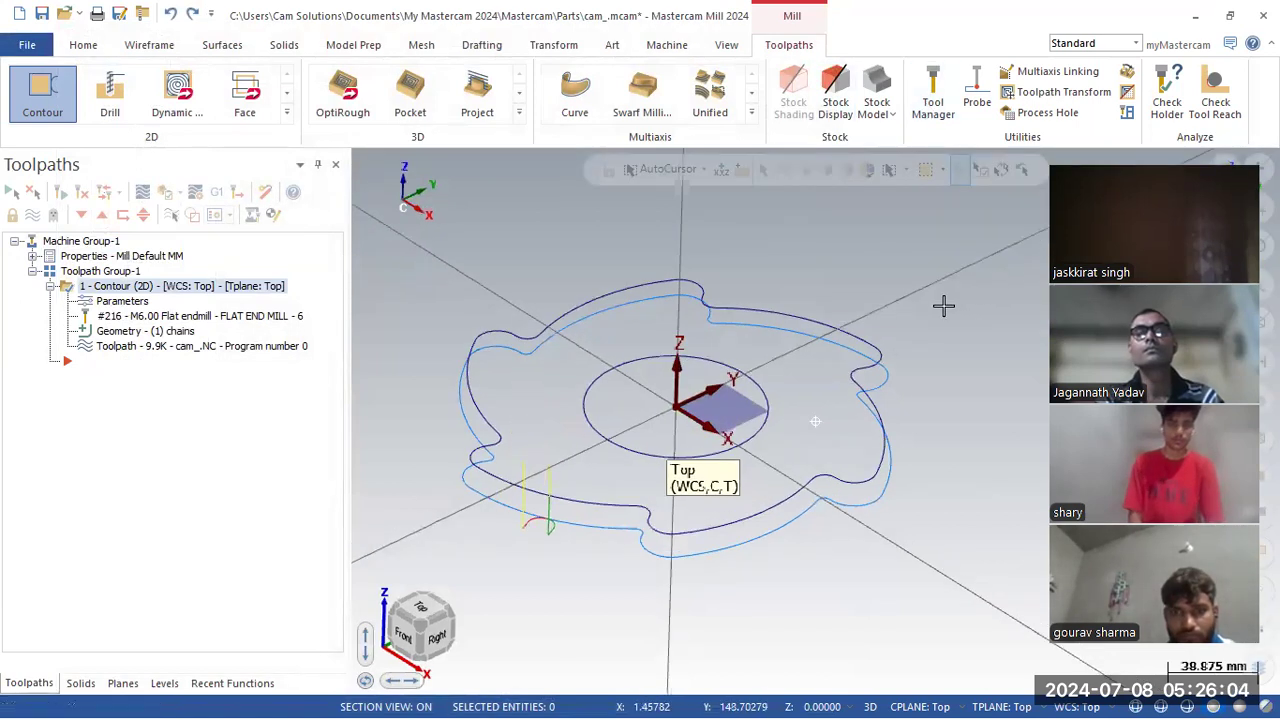
Enable depth cuts for the contour with a maximum rough step of 2.0 and regenerate the toolpath.
left_click(118, 303)
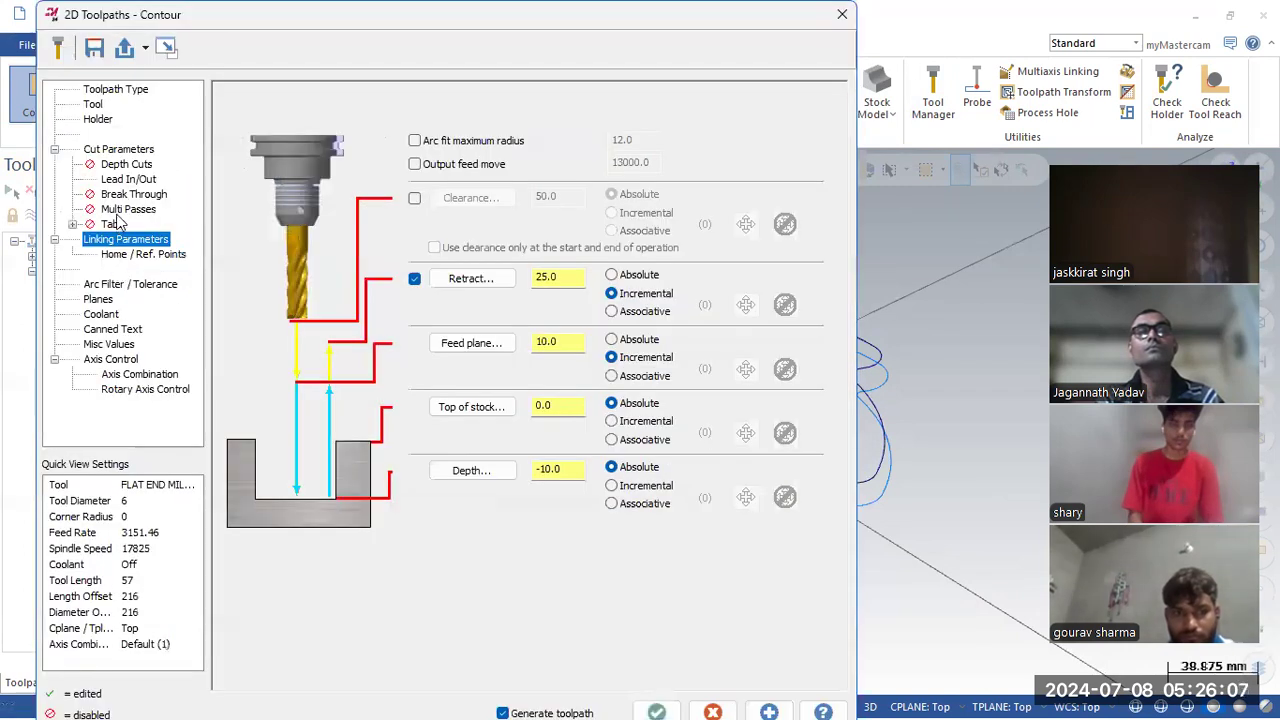
left_click(126, 166)
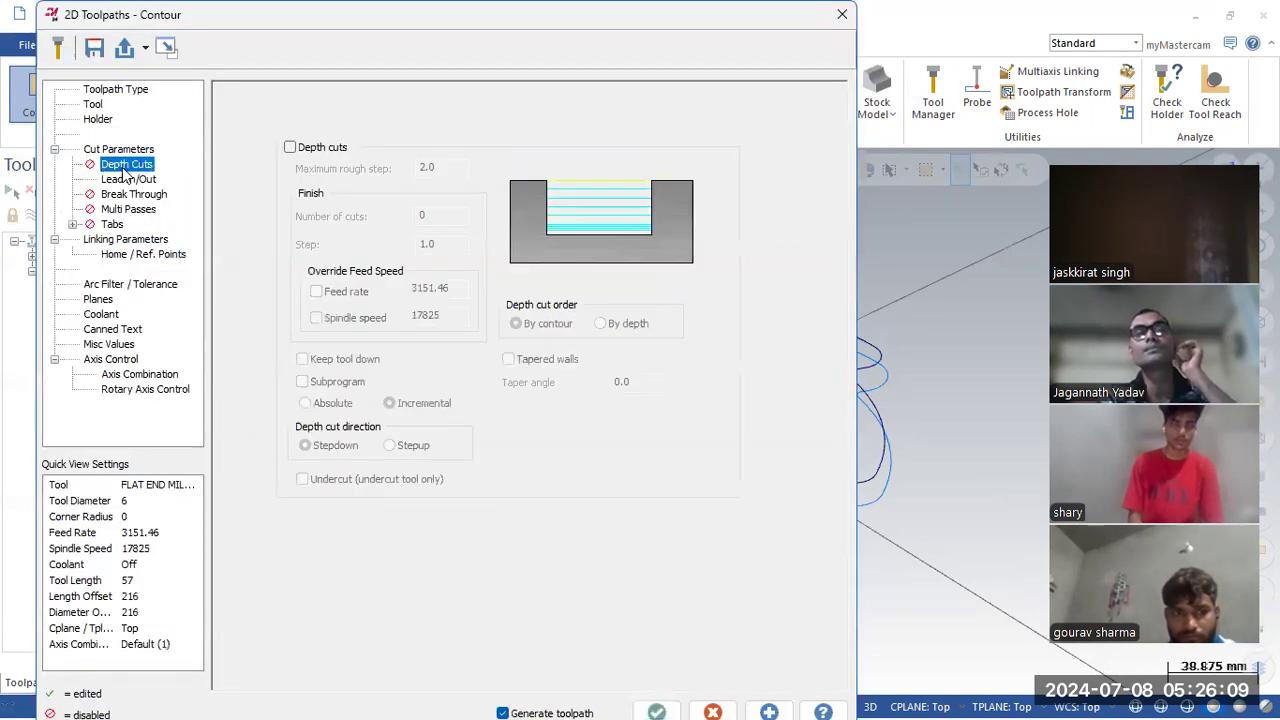
left_click(290, 148)
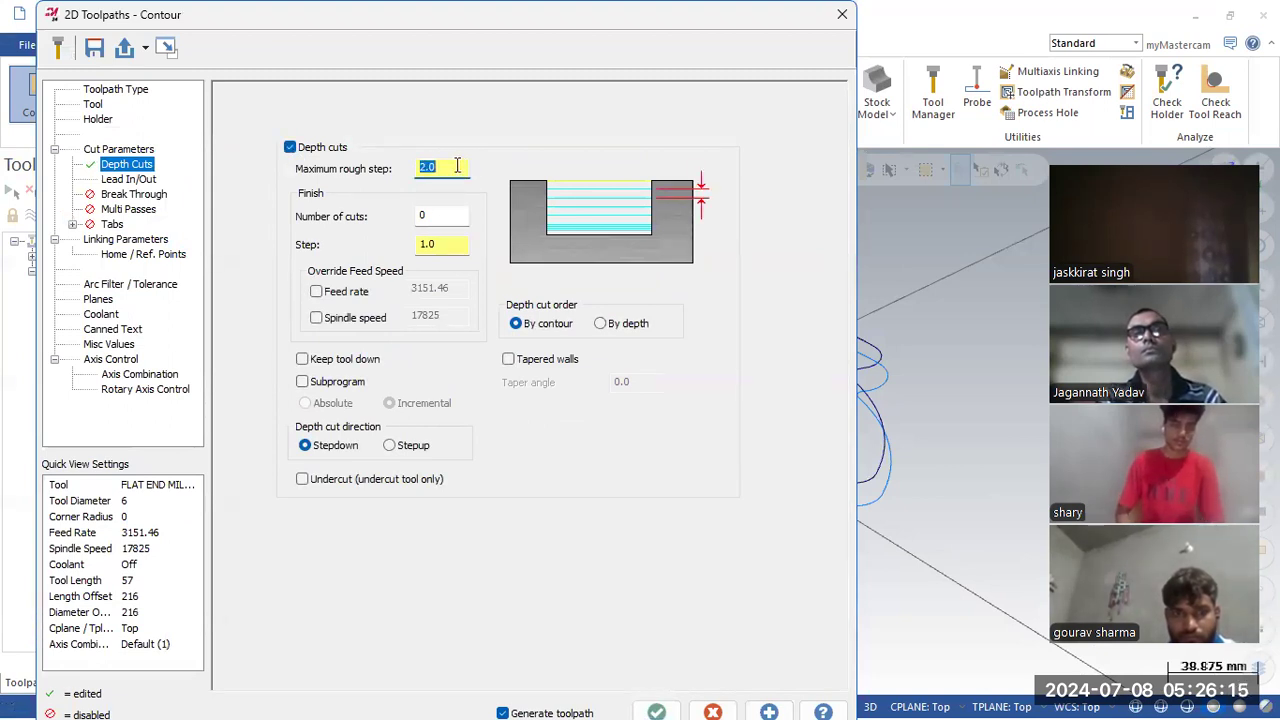
left_click(663, 708)
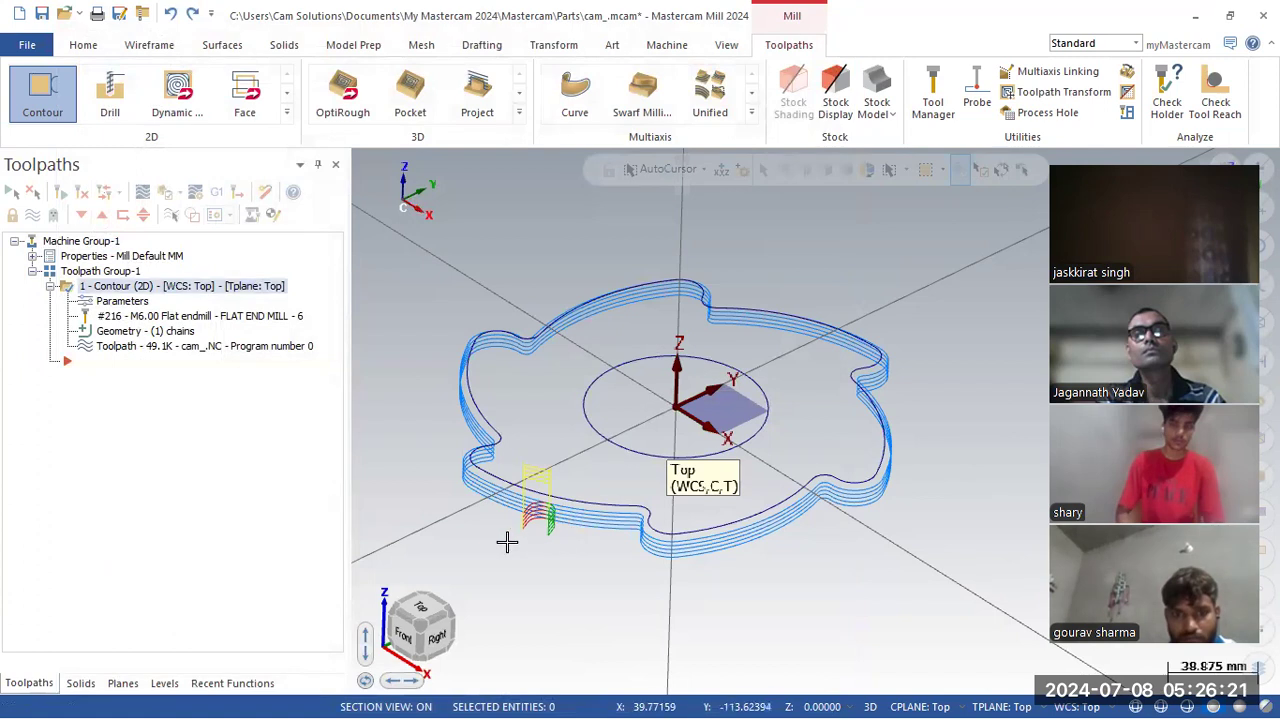
Backplot the multi-level contour toolpath and examine its lead-in, lead-out and retract moves between depth cuts up close.
left_click(180, 346)
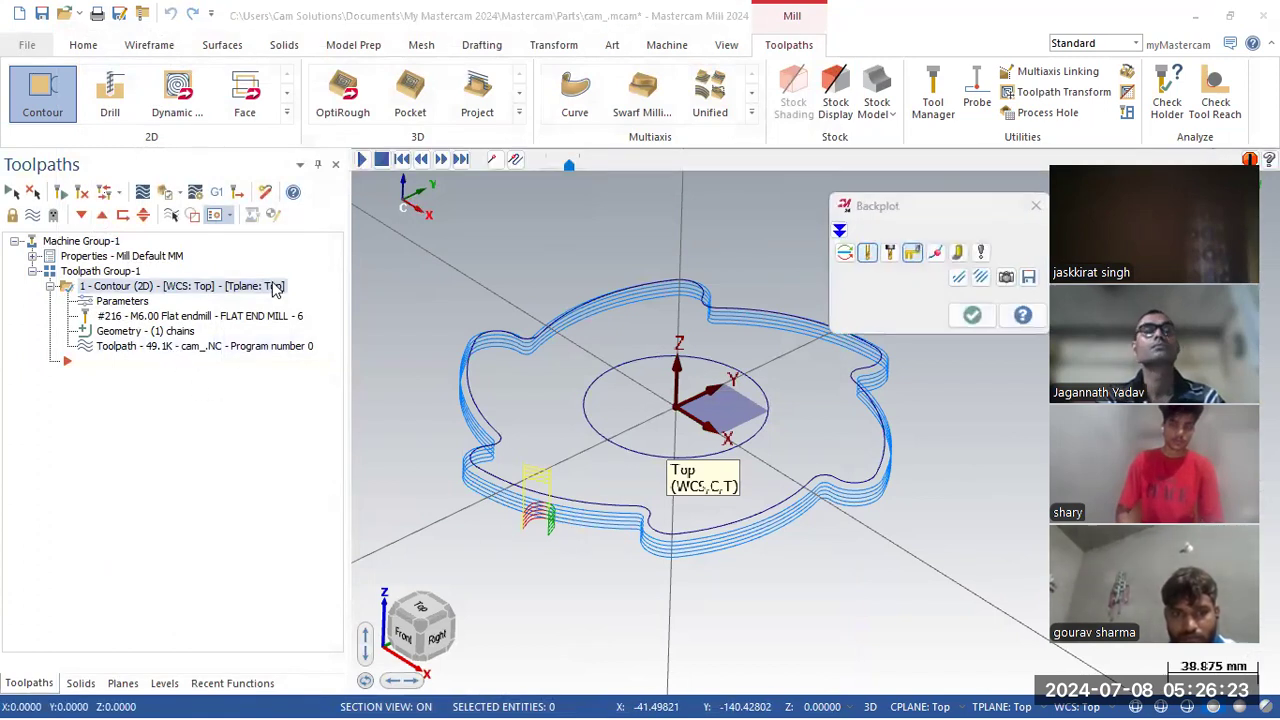
left_click(362, 160)
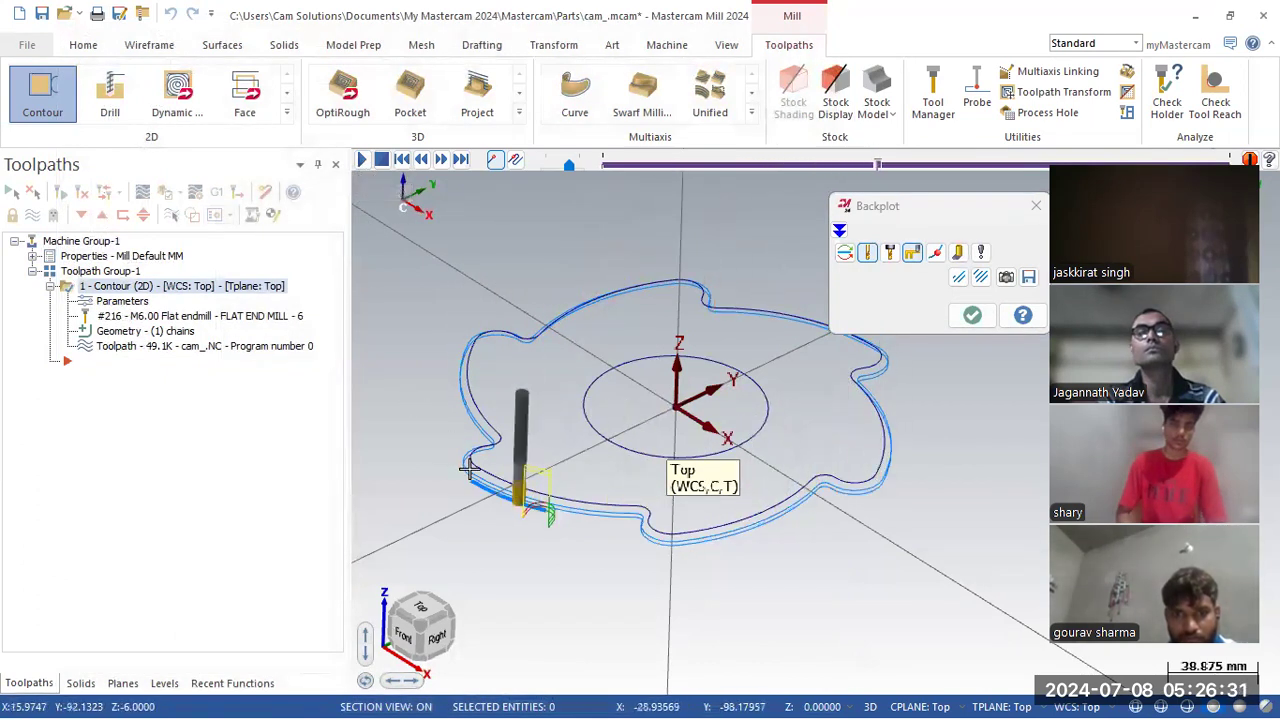
scroll(470, 467, "up", 3)
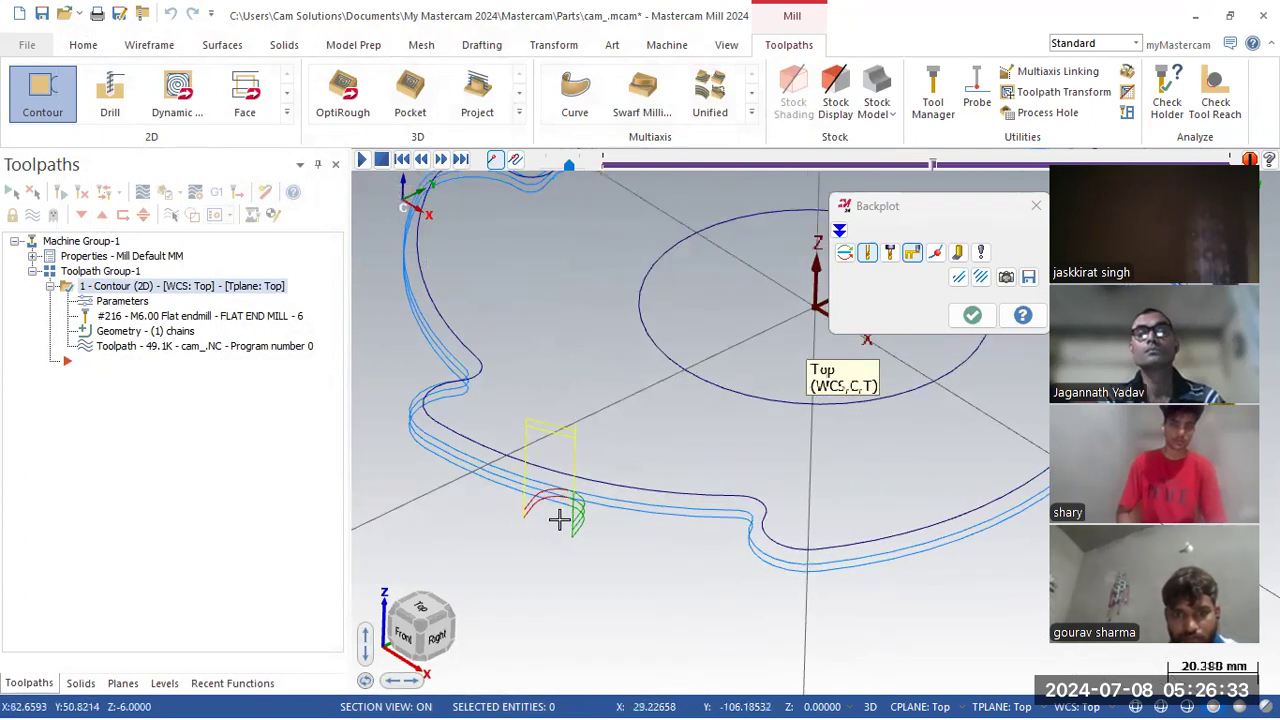
left_click(972, 315)
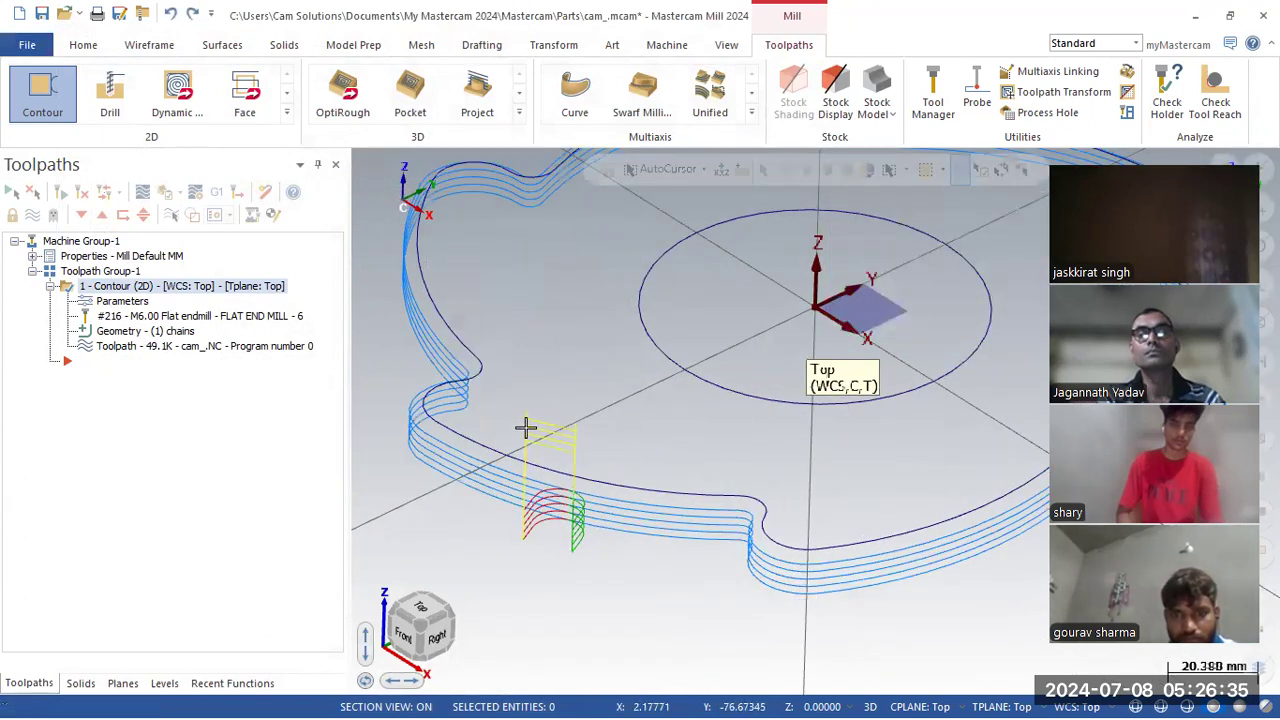
scroll(591, 357, "down", 2)
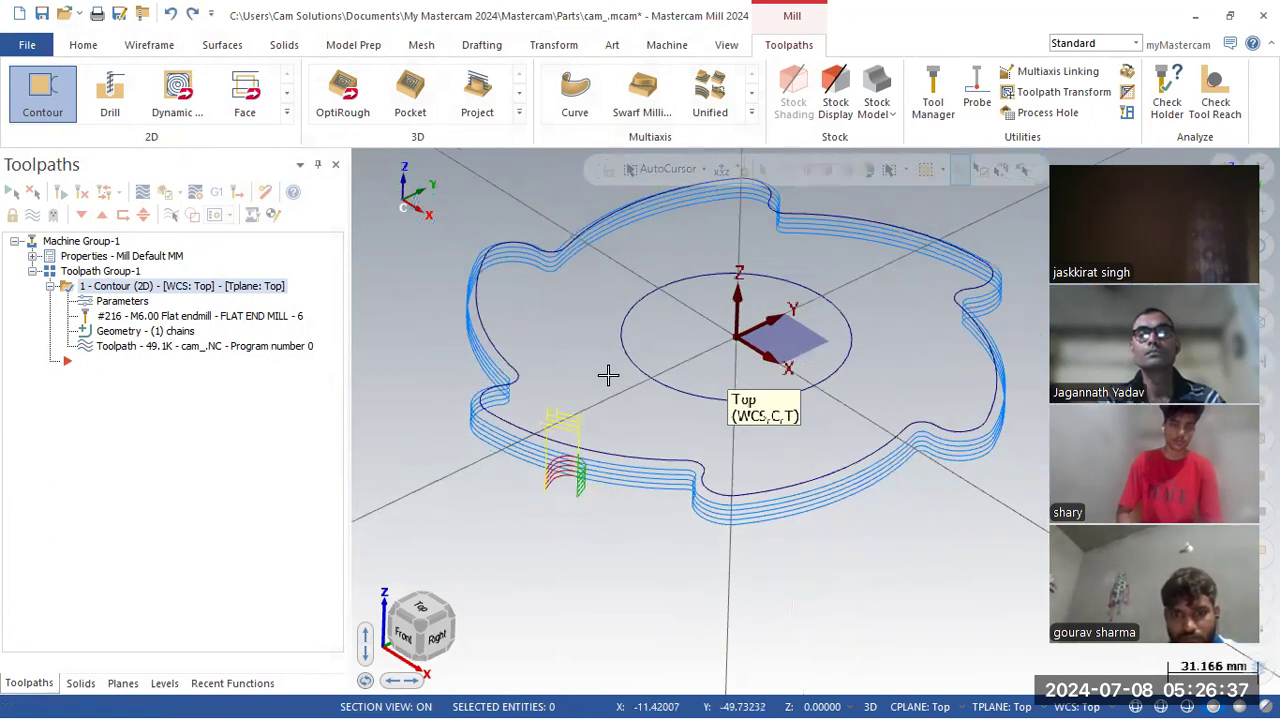
Disable Lead In/Out for the cam contour operation and regenerate the toolpath.
left_click(123, 303)
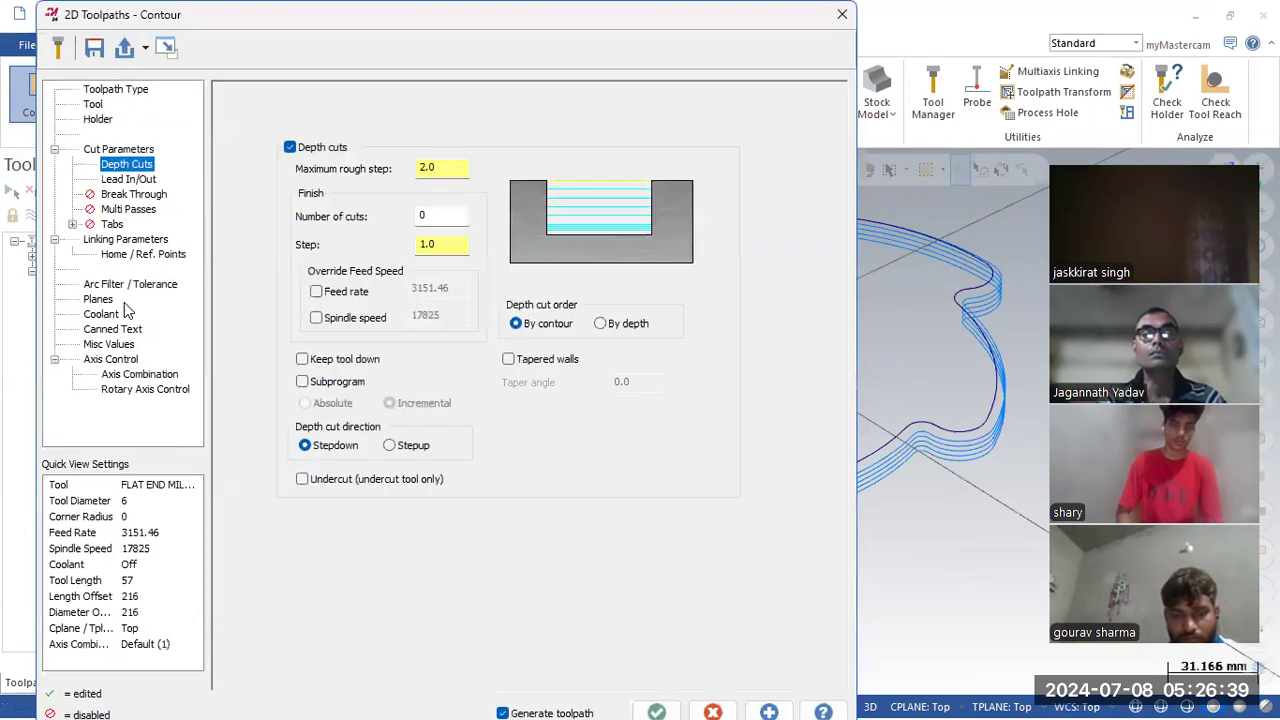
left_click(133, 180)
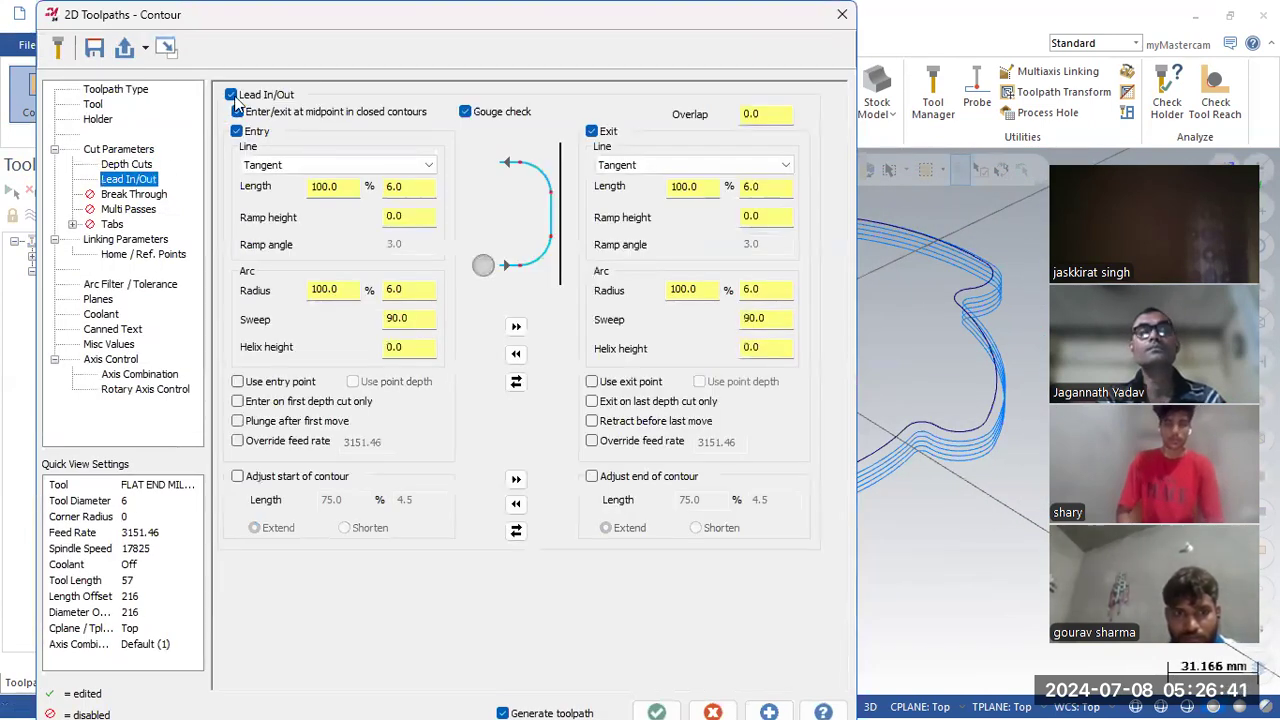
left_click(231, 95)
left_click(656, 711)
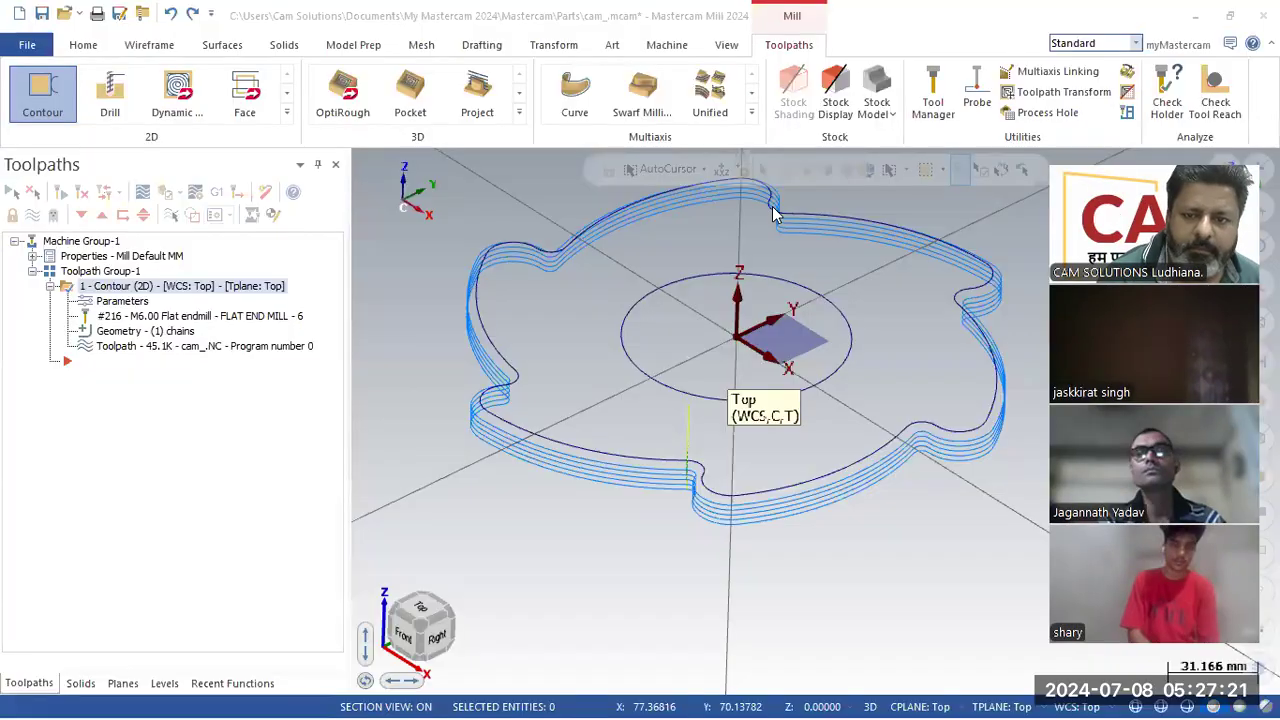
Backplot the contour toolpath without lead moves and examine its plunge and retract location on the cam outline.
left_click(191, 349)
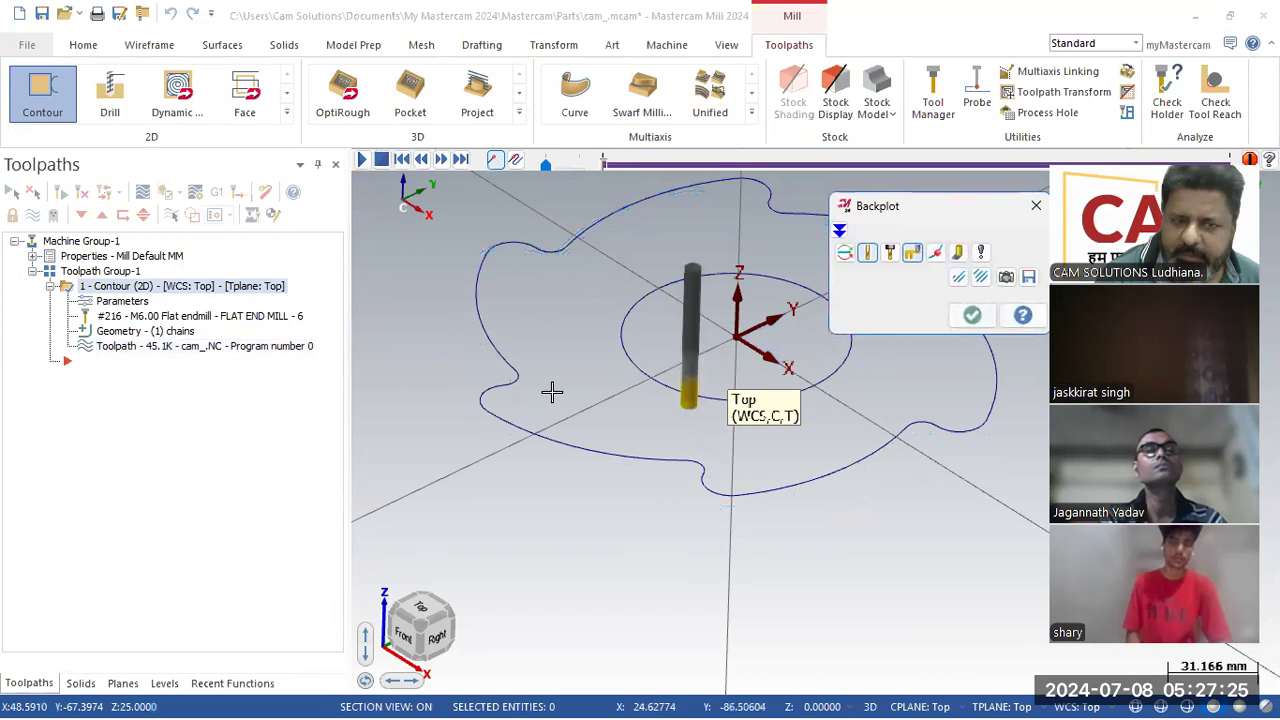
left_click(361, 161)
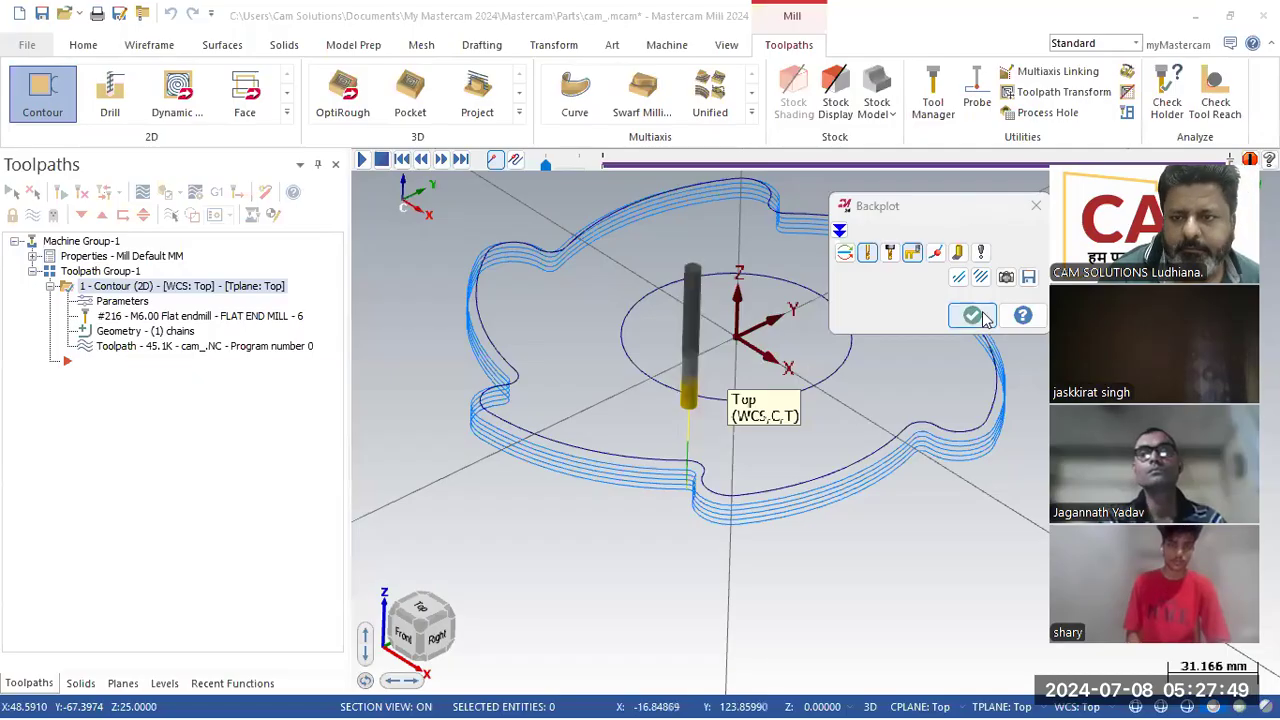
left_click(972, 316)
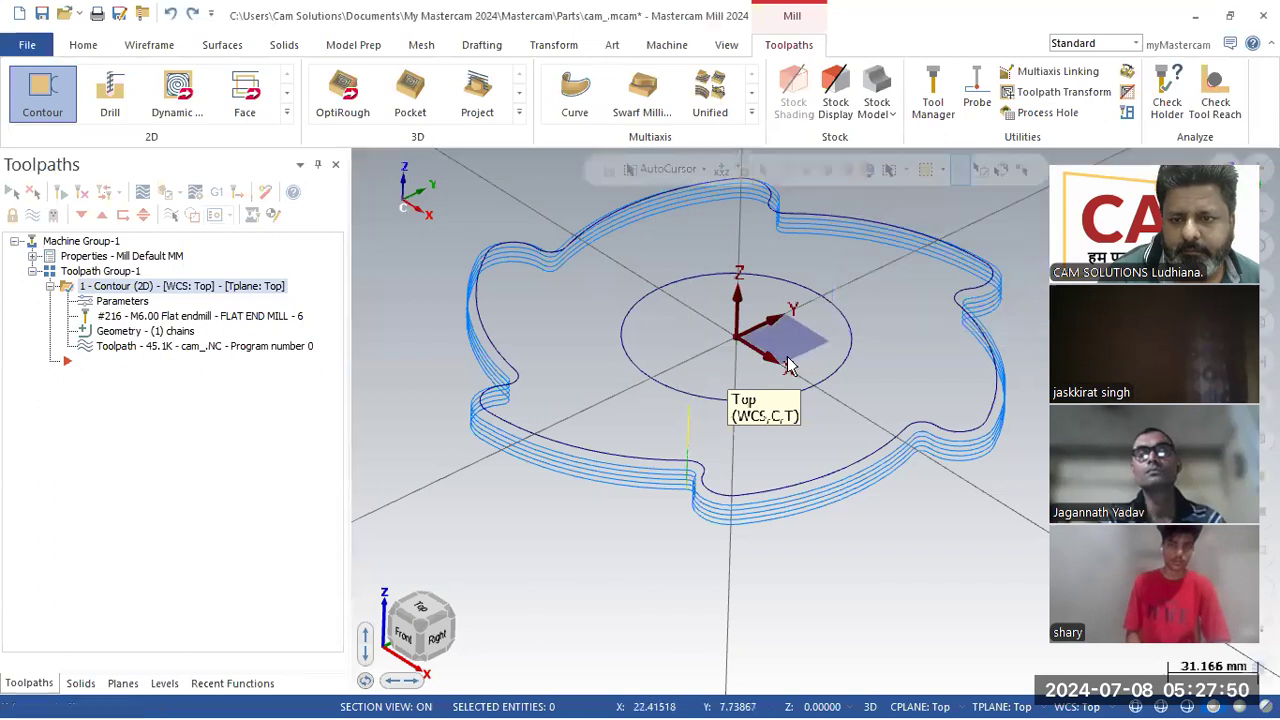
scroll(626, 280, "down", 2)
scroll(723, 214, "up", 1)
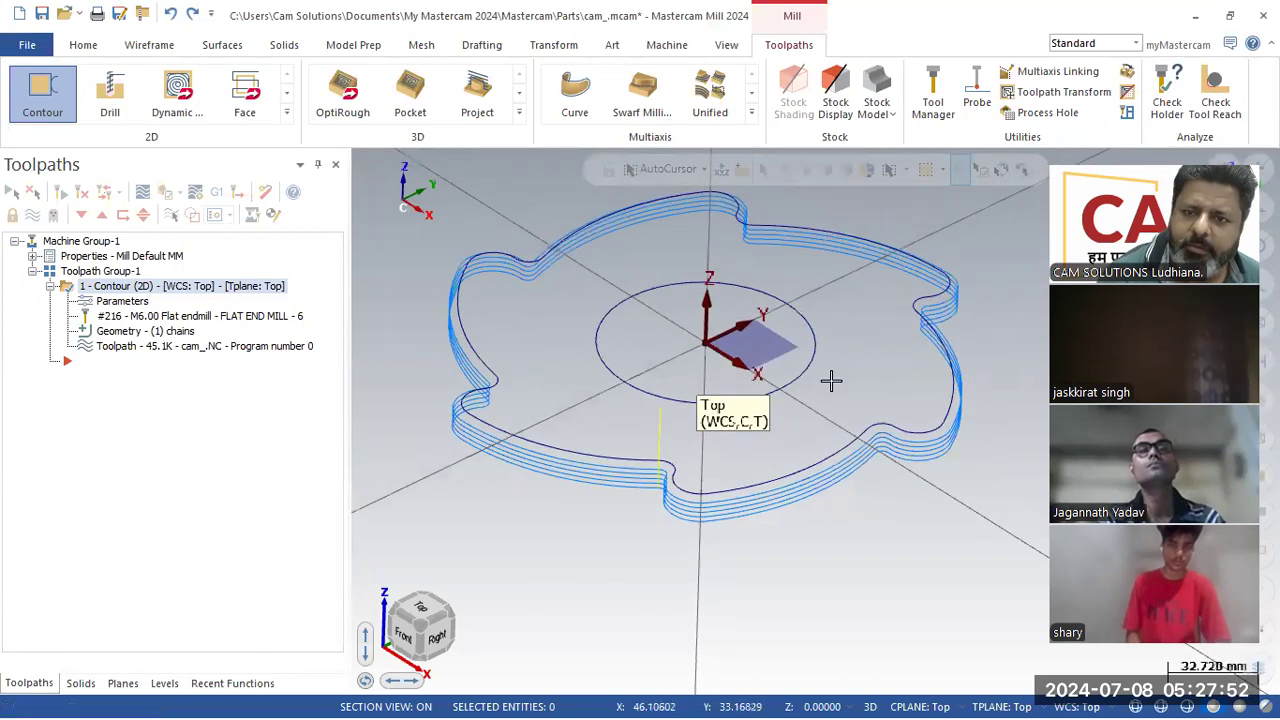
scroll(765, 440, "down", 2)
scroll(740, 254, "up", 2)
Review the contour's disabled Lead In/Out settings without changing them and reopen the backplot for another check.
left_click(118, 306)
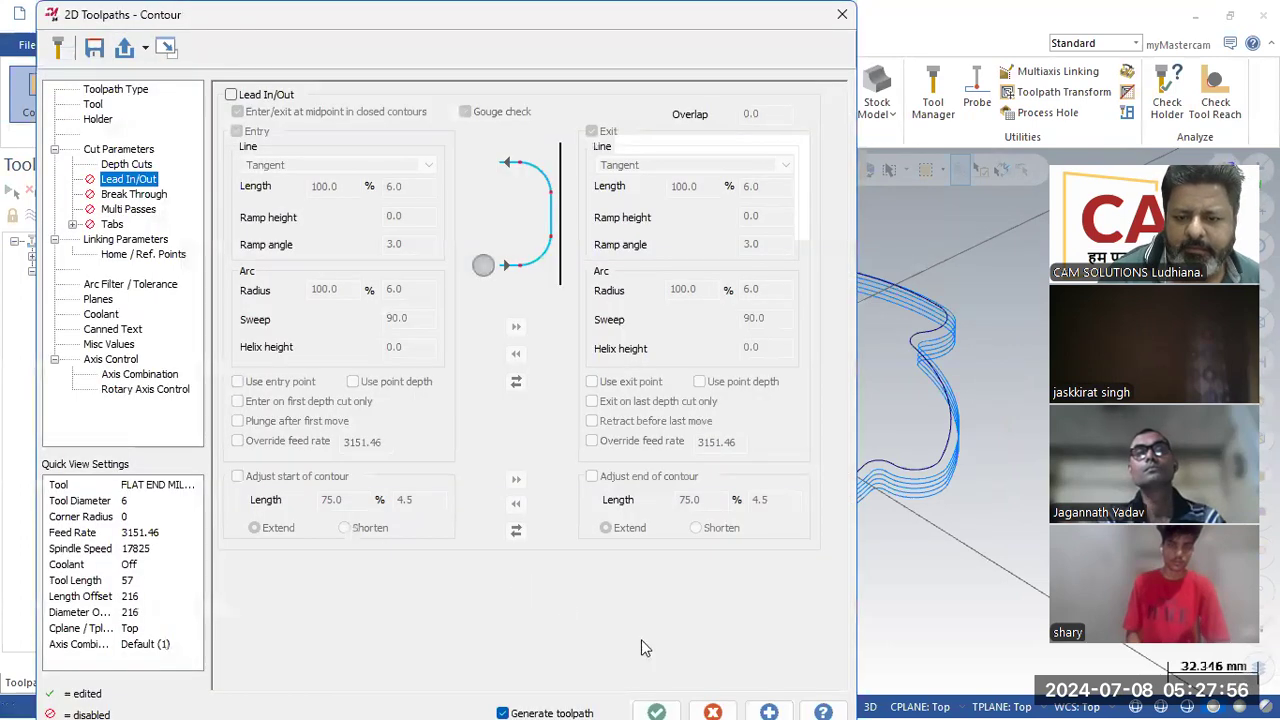
left_click(710, 706)
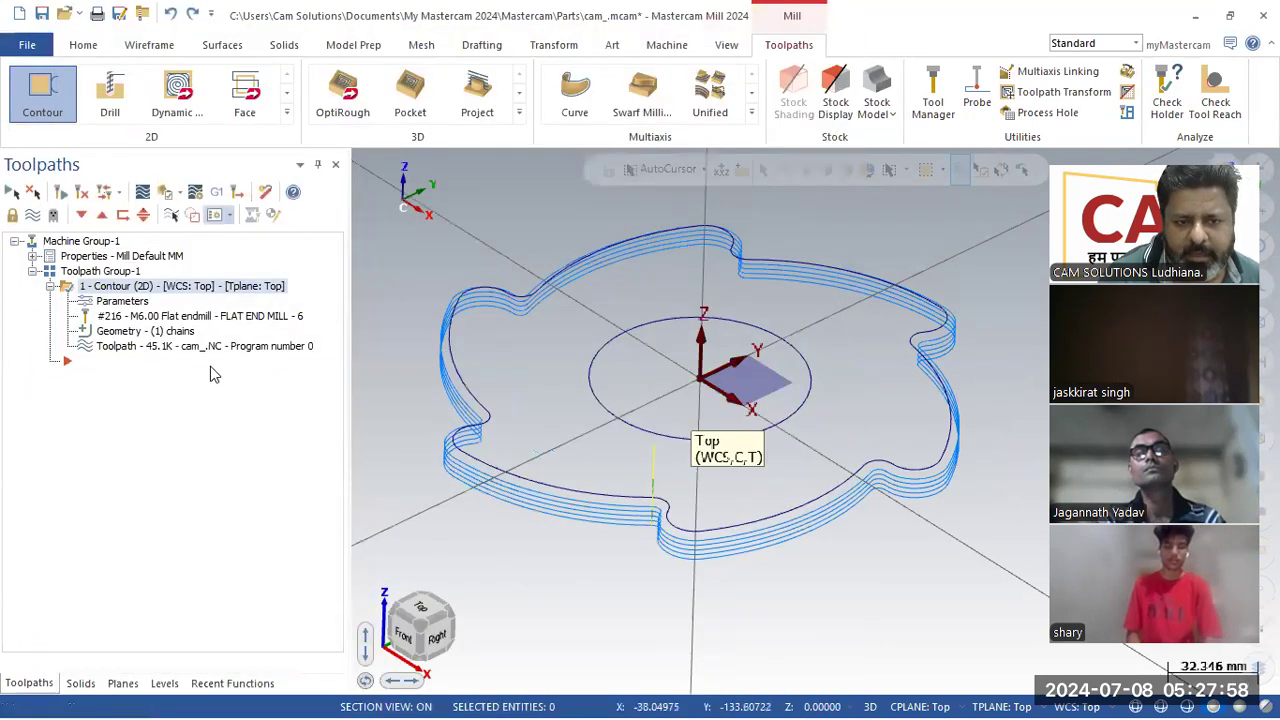
left_click(191, 348)
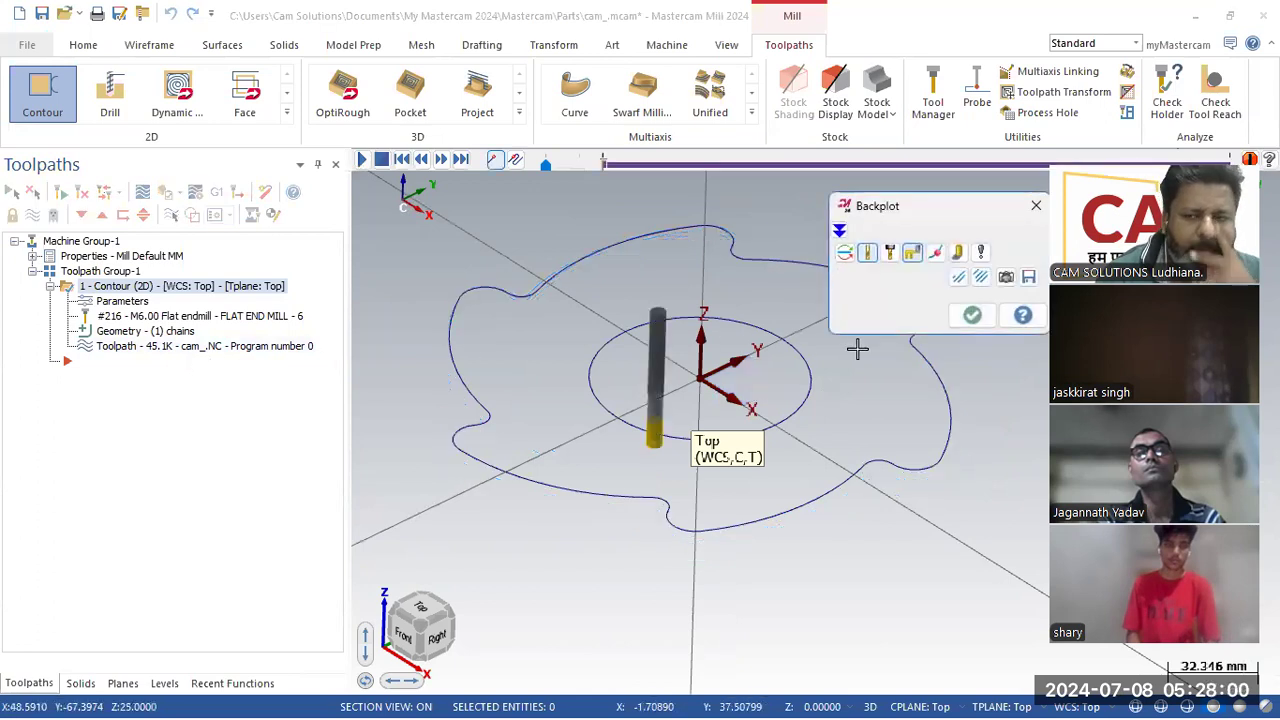
left_click(972, 316)
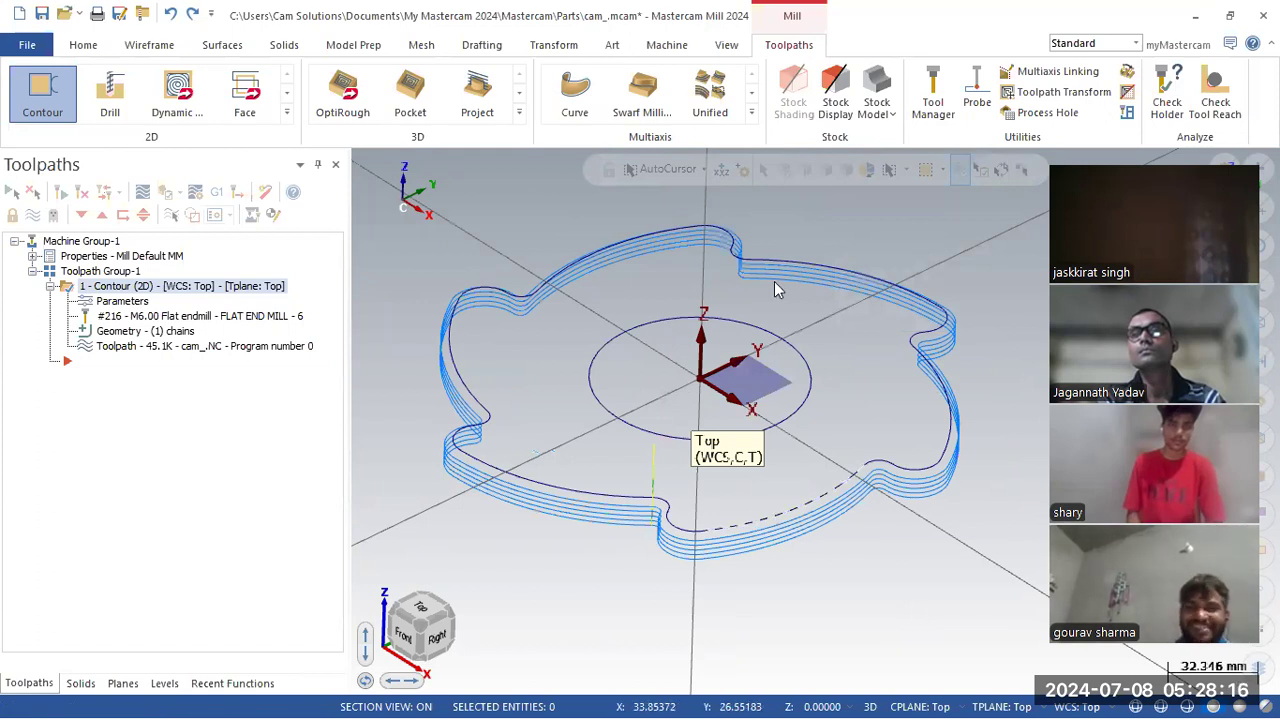
Examine the toolpath's offset from the cam outline and its depth levels in the top, front and isometric views.
middle_click_drag(600, 330, 546, 293)
right_click(546, 293)
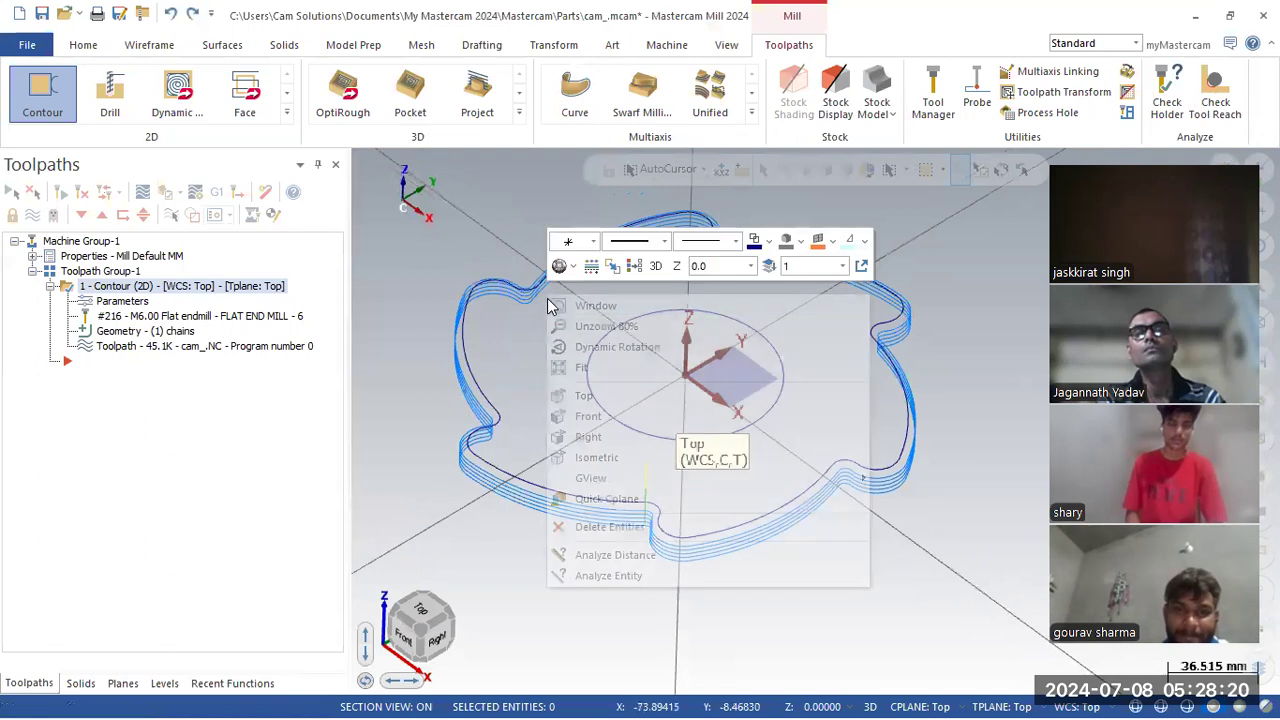
left_click(614, 399)
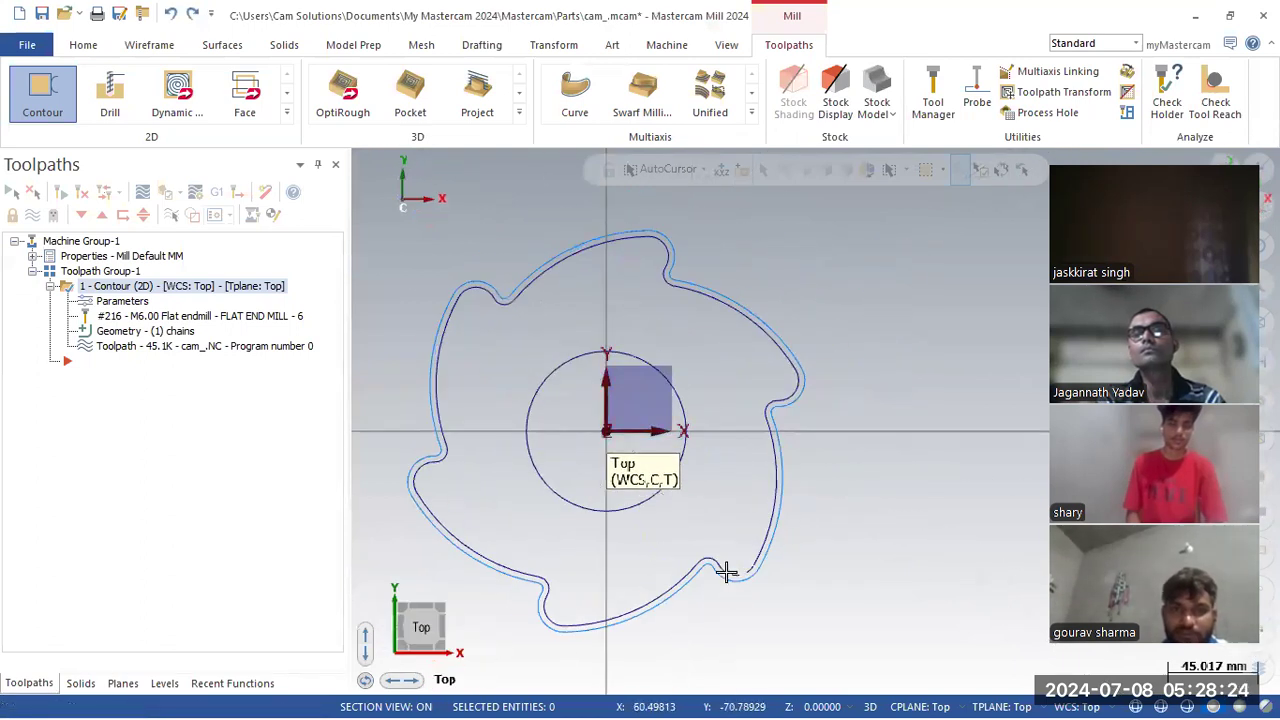
scroll(722, 591, "up", 4)
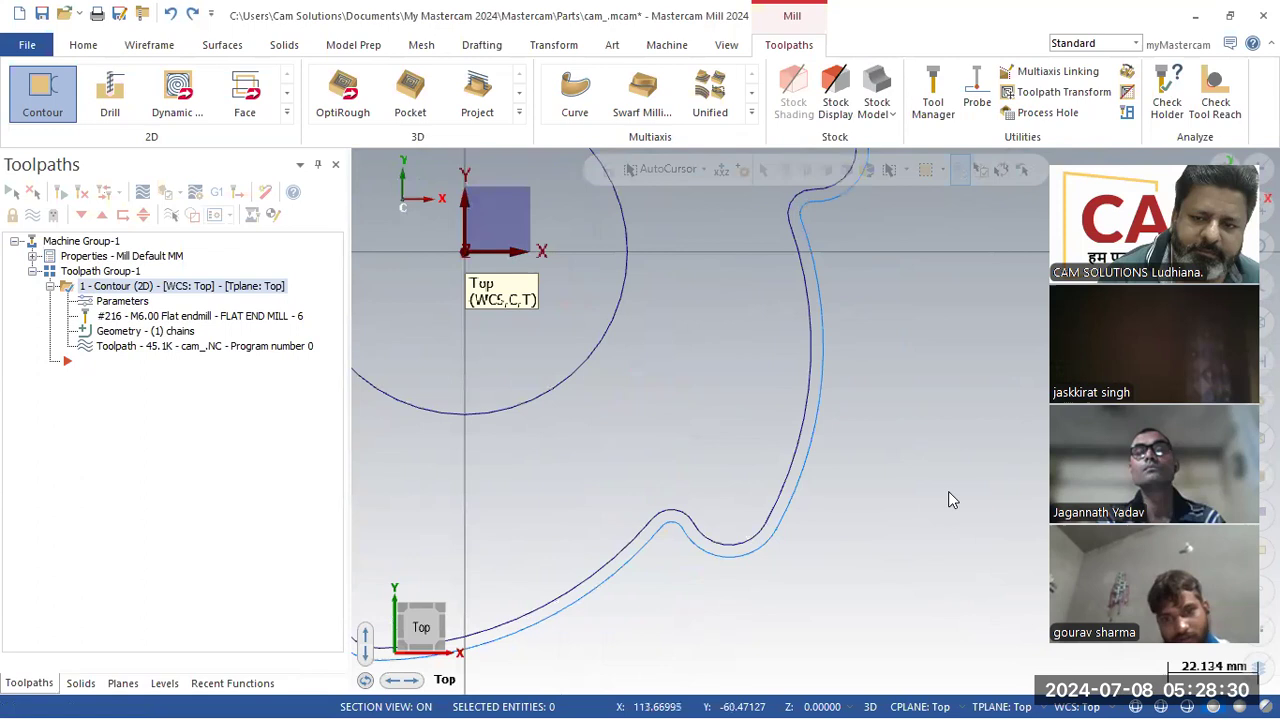
scroll(920, 490, "down", 4)
scroll(862, 487, "up", 1)
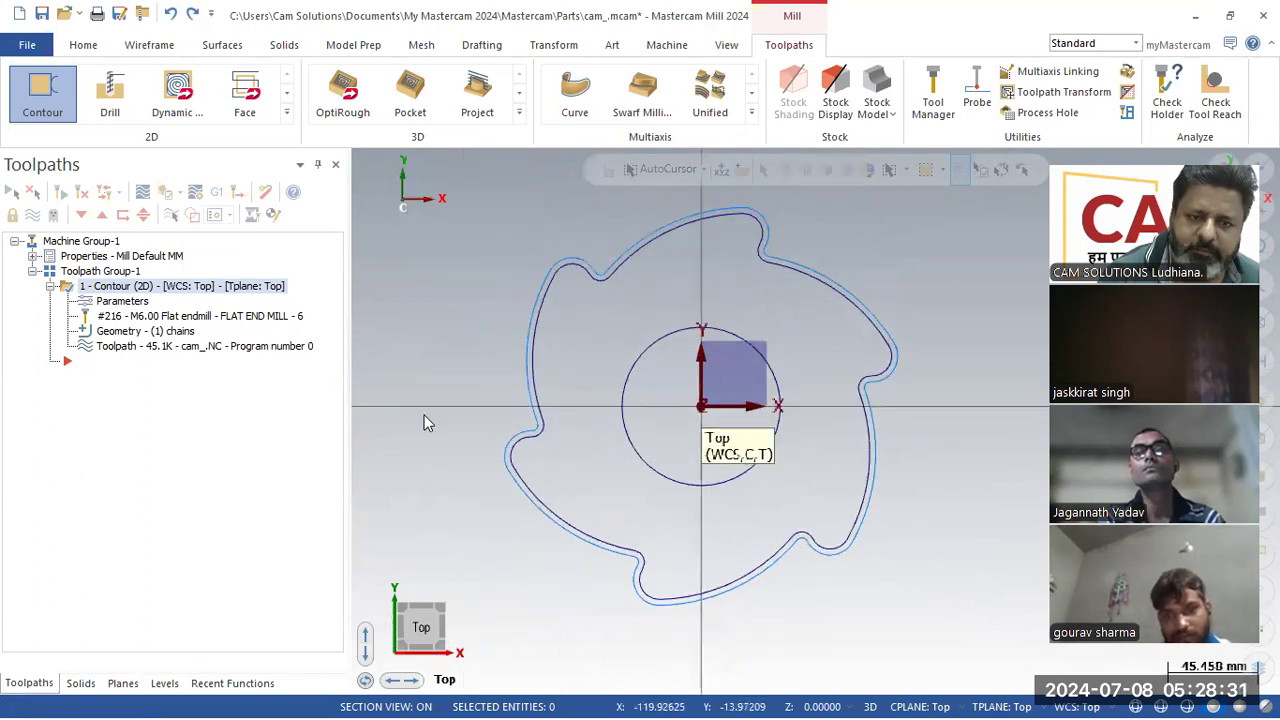
right_click(358, 382)
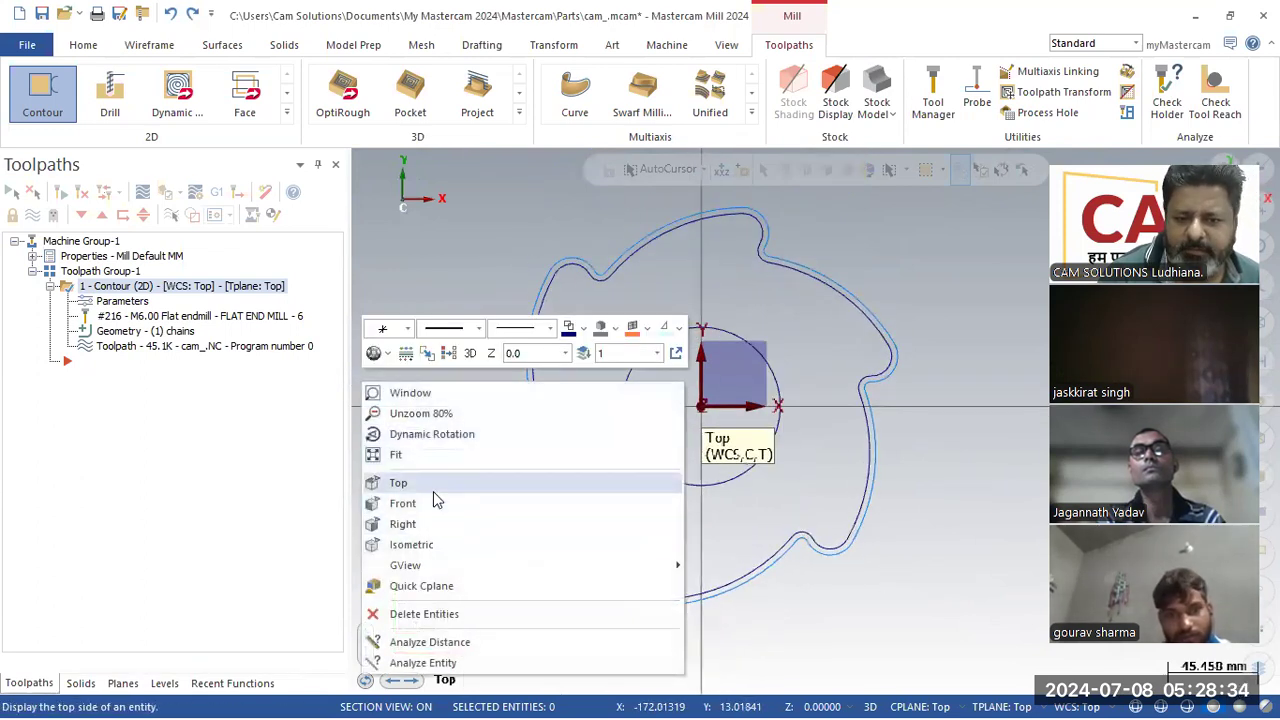
left_click(433, 484)
right_click(417, 393)
left_click(470, 512)
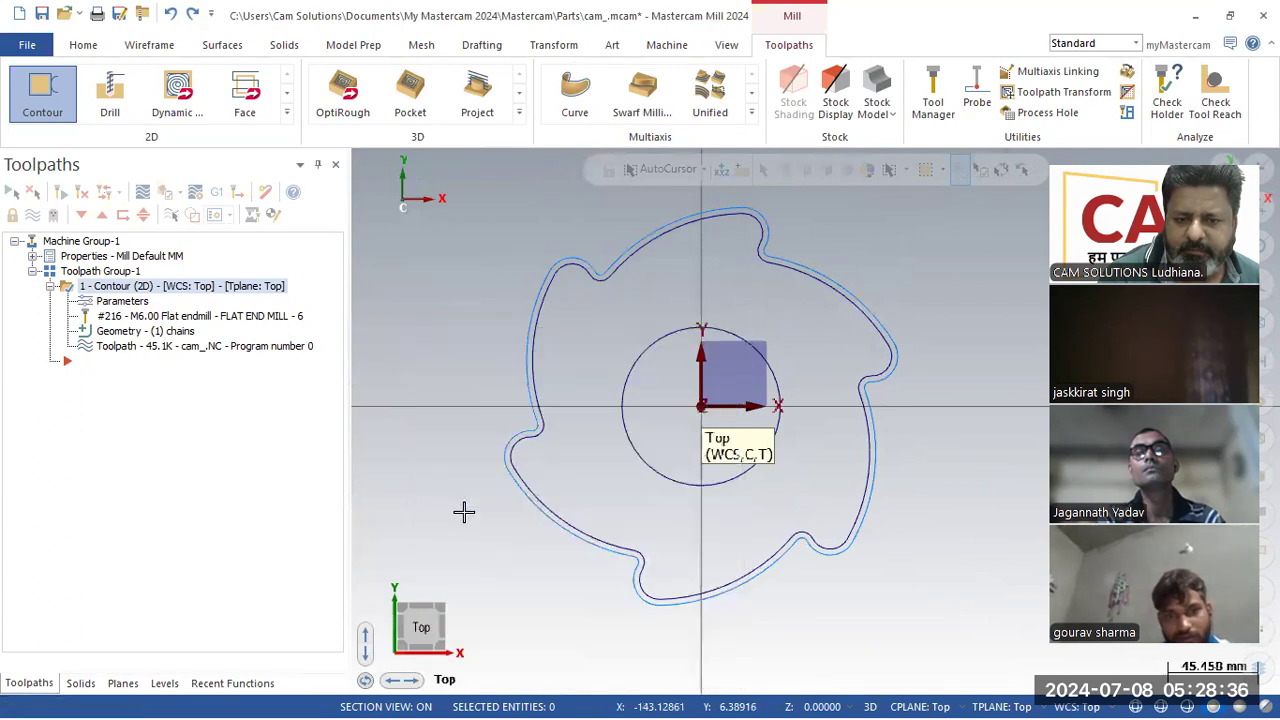
right_click(463, 345)
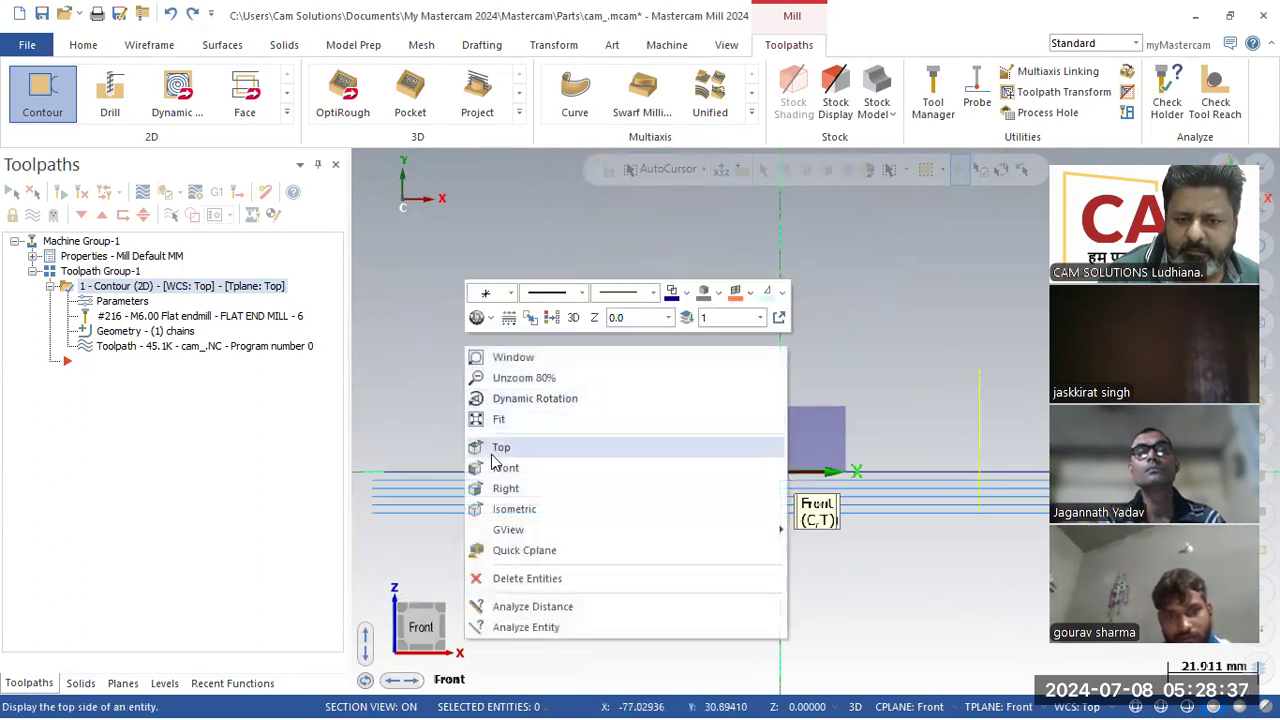
left_click(508, 508)
Set the contour's compensation type to Off in the cut parameters and regenerate the toolpath.
left_click(114, 304)
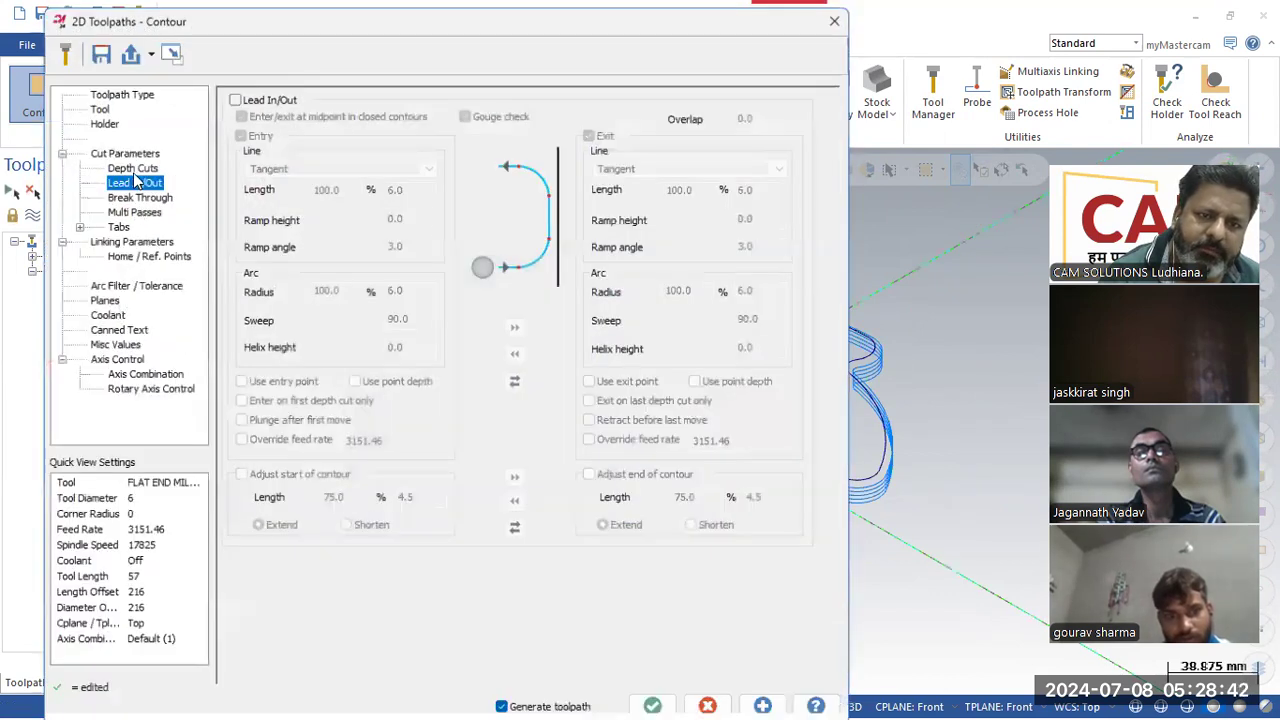
left_click(124, 152)
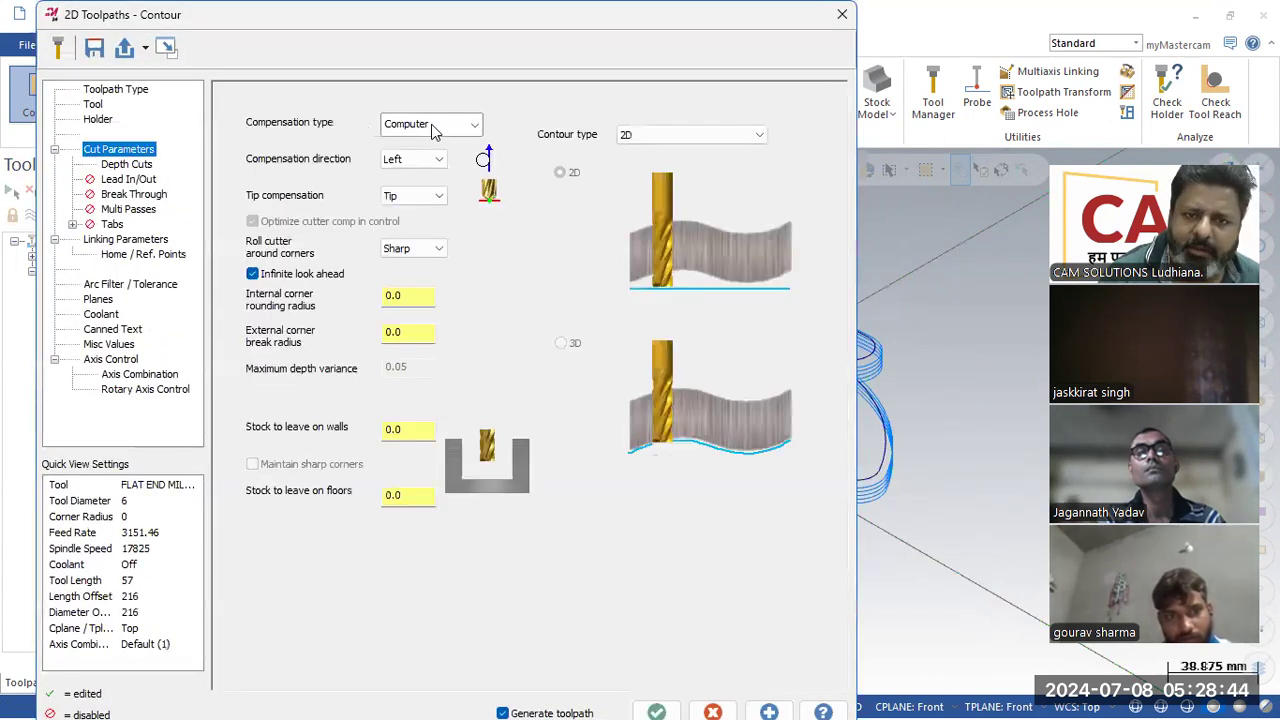
left_click(433, 127)
left_click(412, 224)
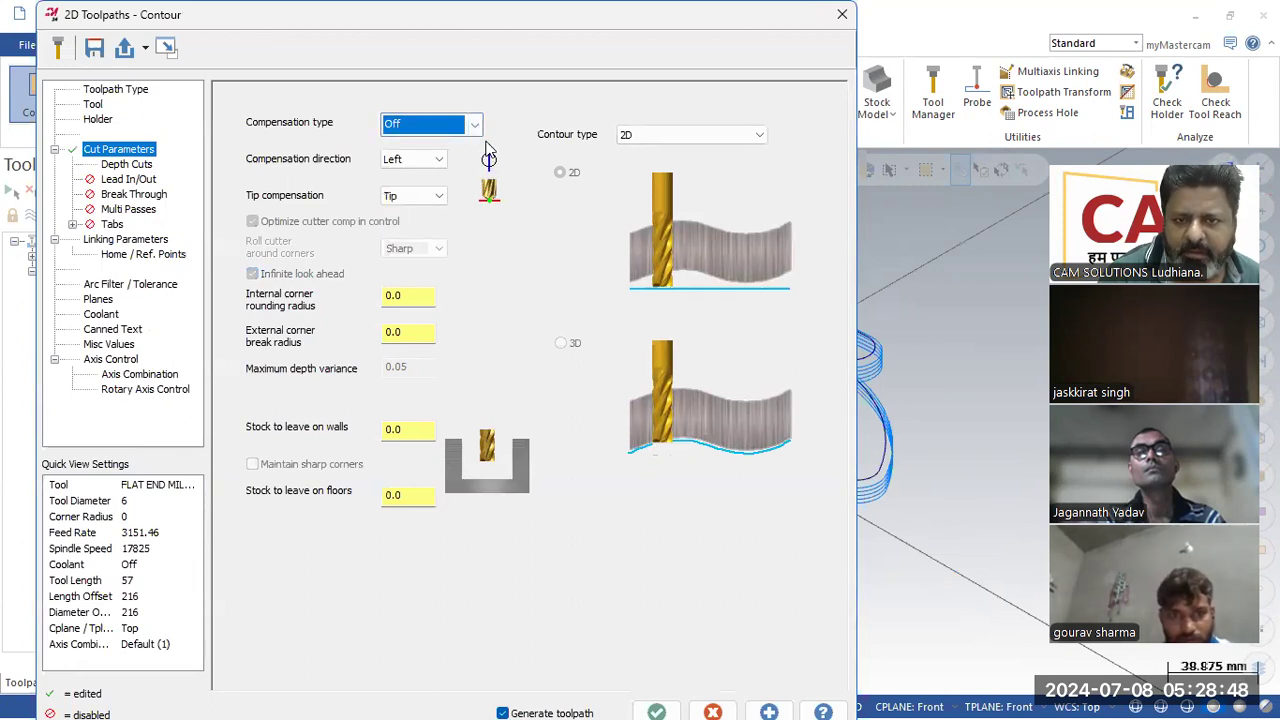
left_click(654, 708)
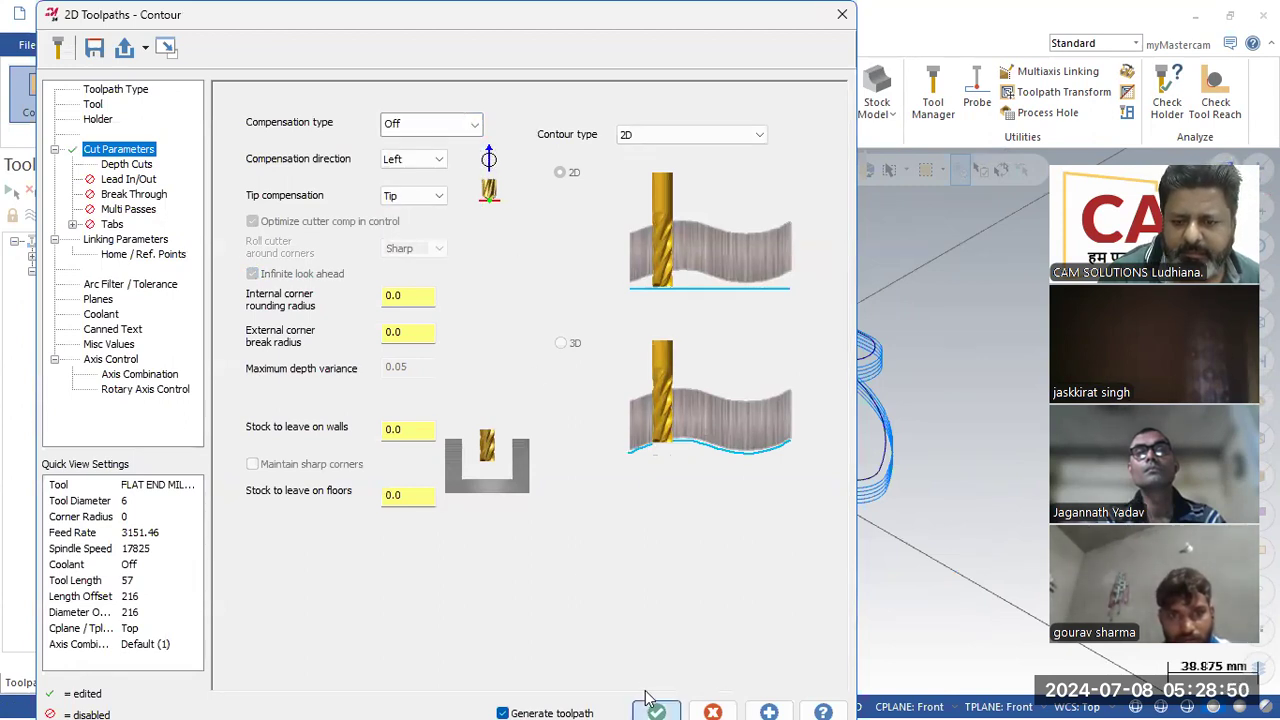
Backplot the uncompensated contour and examine from the top how the cutter is centred on the cam outline.
left_click(232, 350)
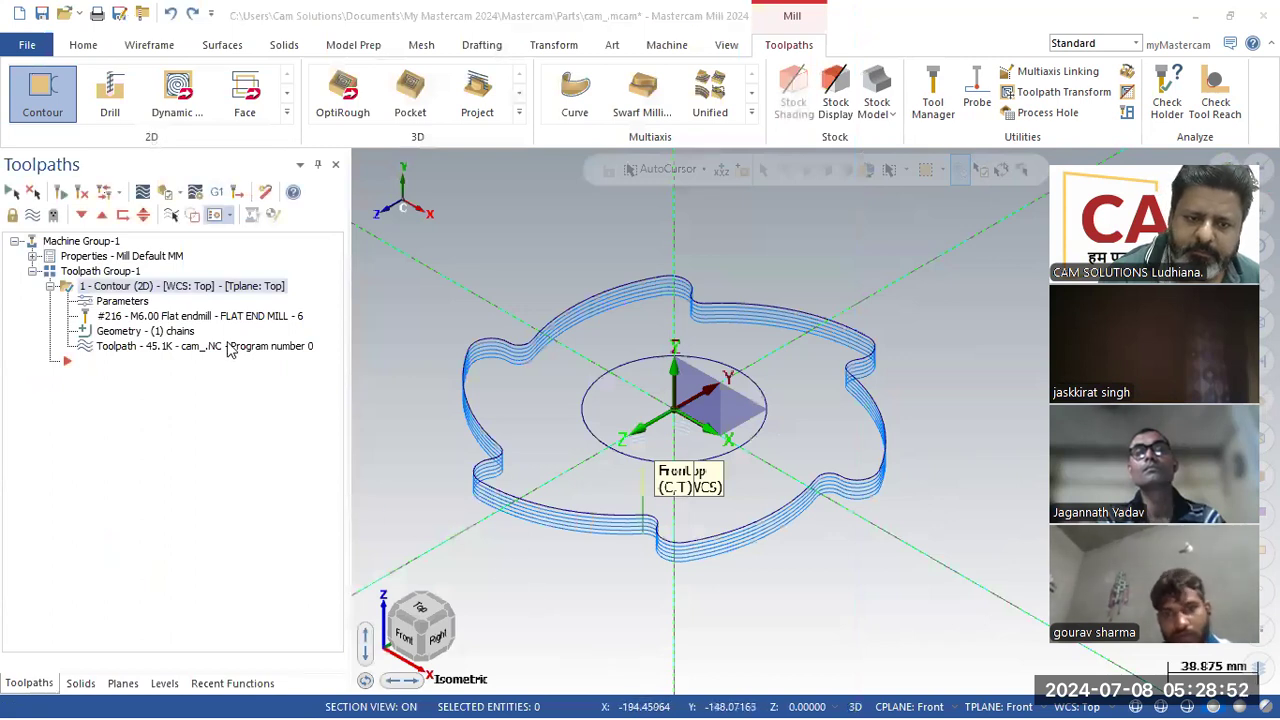
left_click(363, 163)
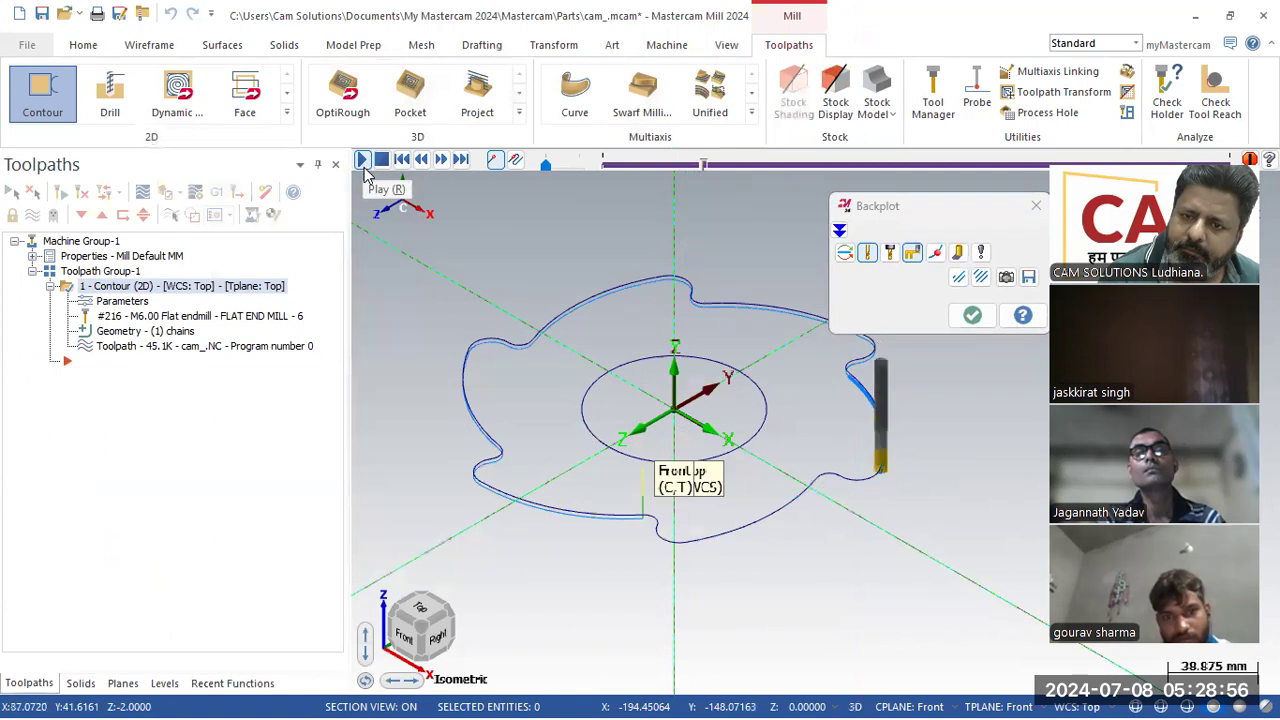
right_click(535, 259)
left_click(587, 355)
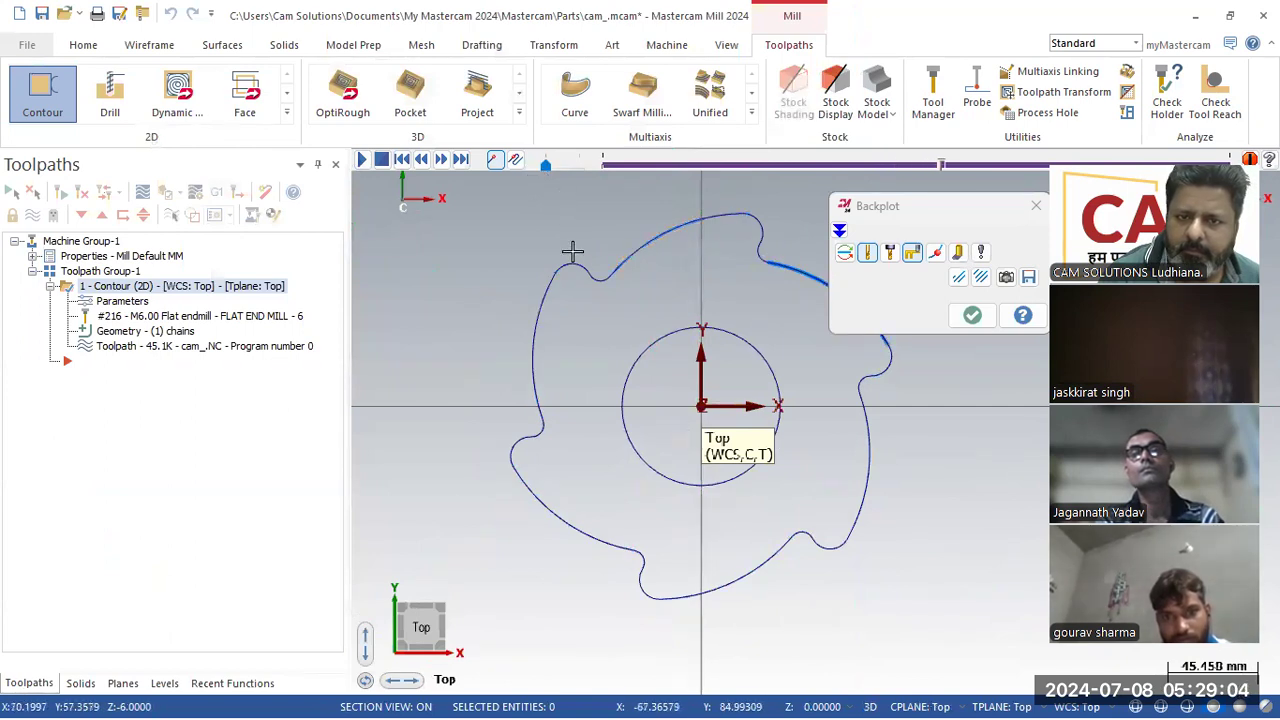
left_click(962, 318)
left_click(157, 348)
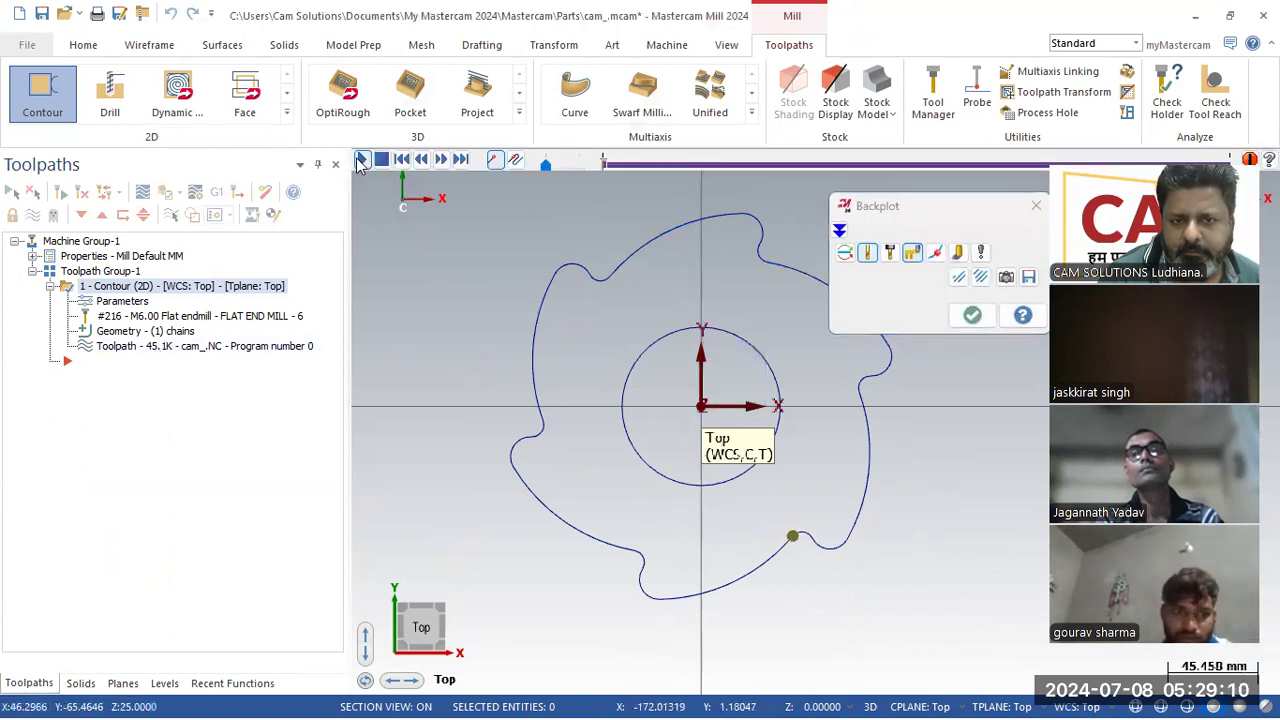
scroll(837, 571, "up", 5)
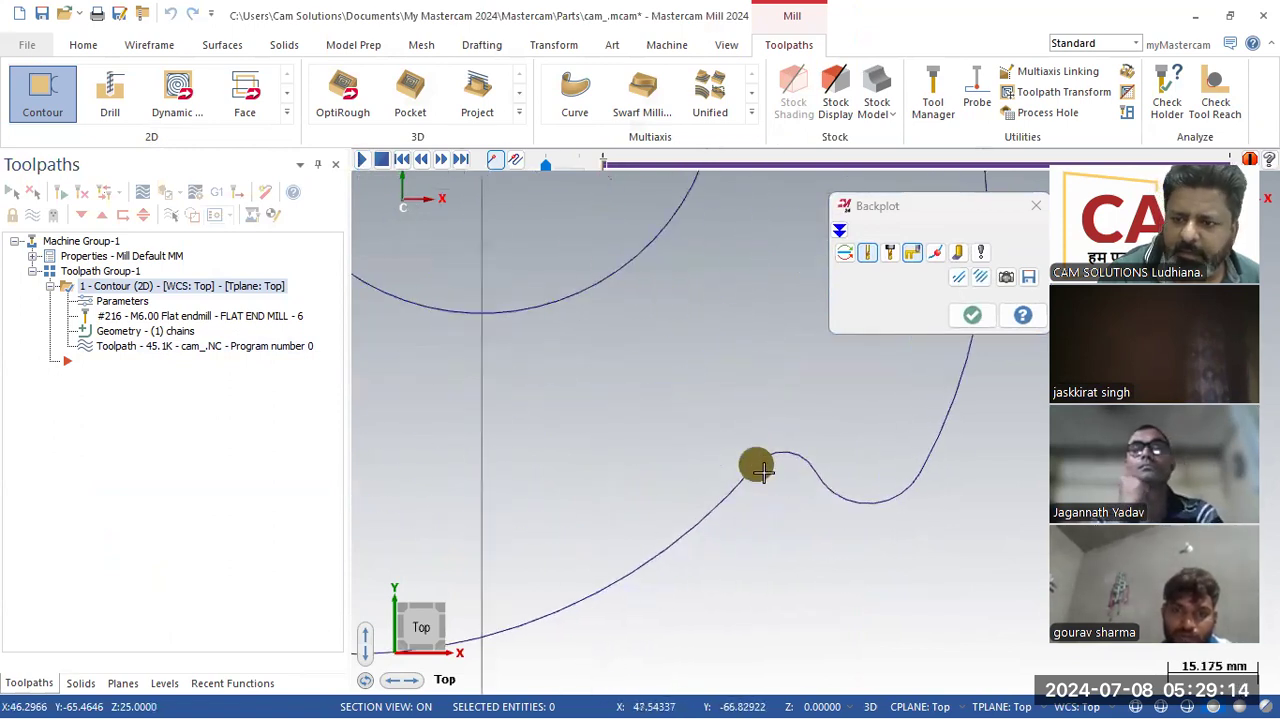
left_click(972, 315)
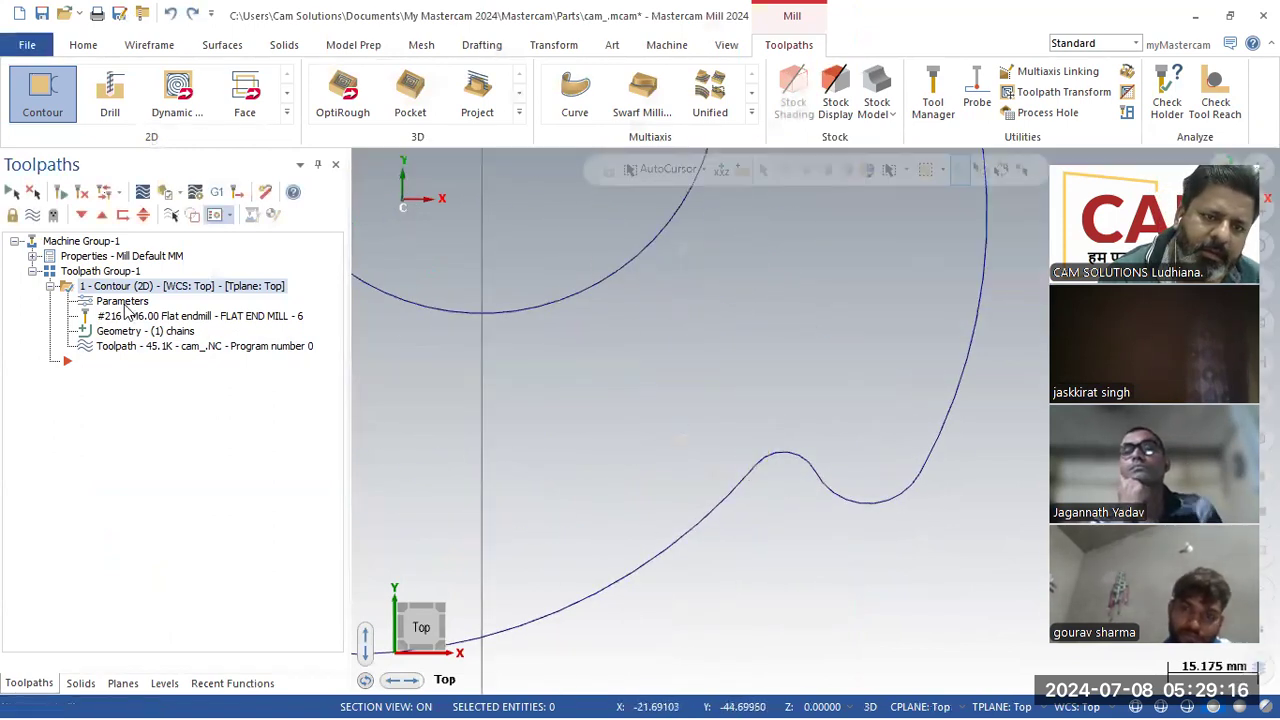
Set the contour's compensation type to Computer with the direction Left and regenerate the toolpath.
left_click(122, 302)
left_click(430, 123)
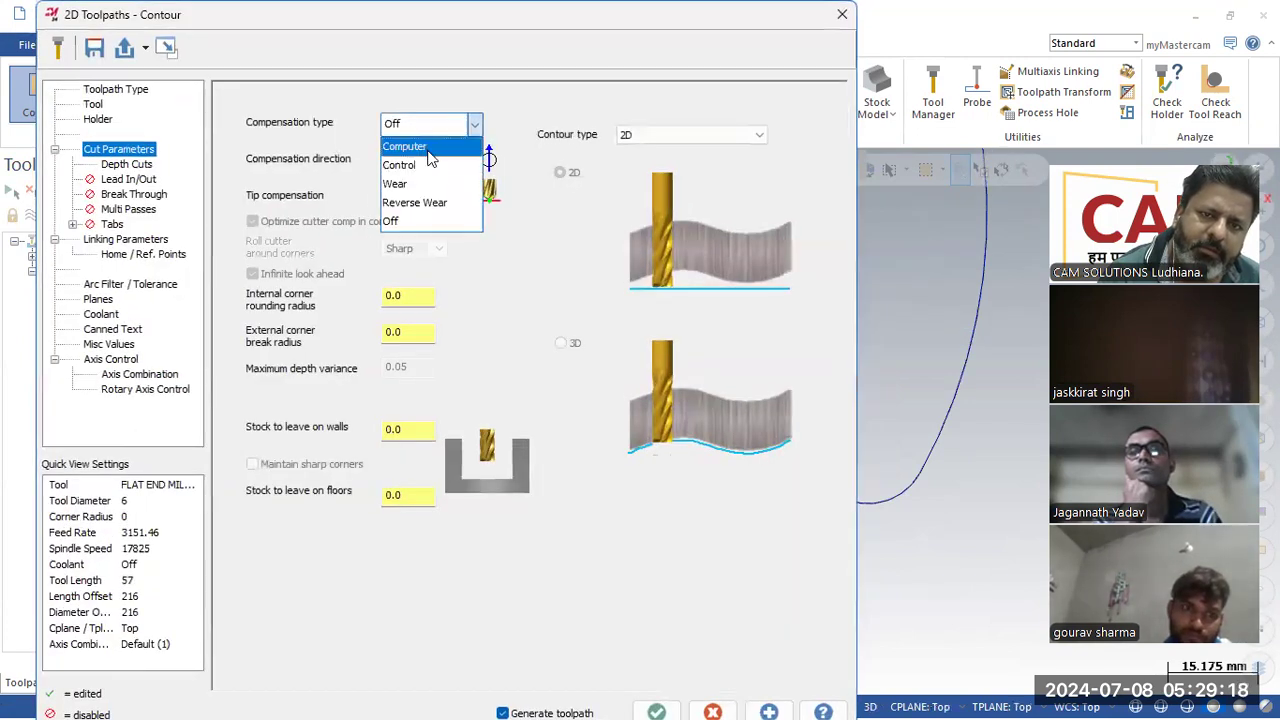
left_click(428, 148)
left_click(420, 160)
left_click(422, 170)
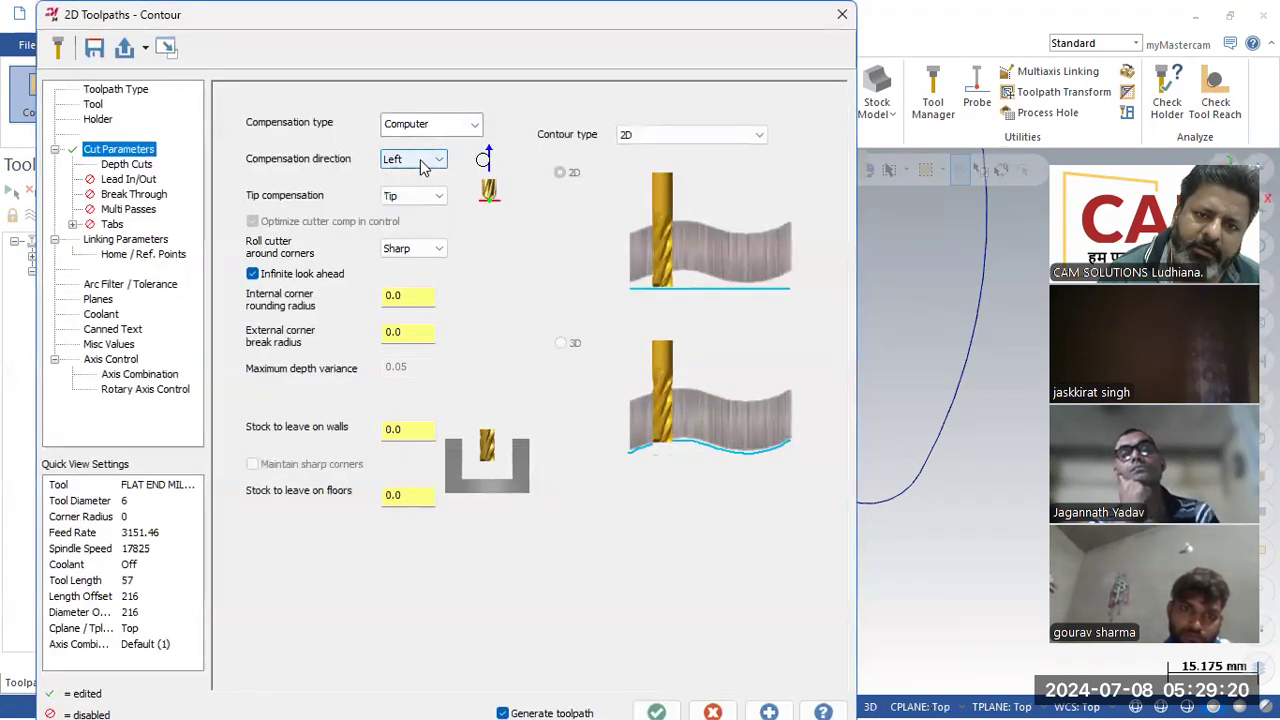
left_click(654, 710)
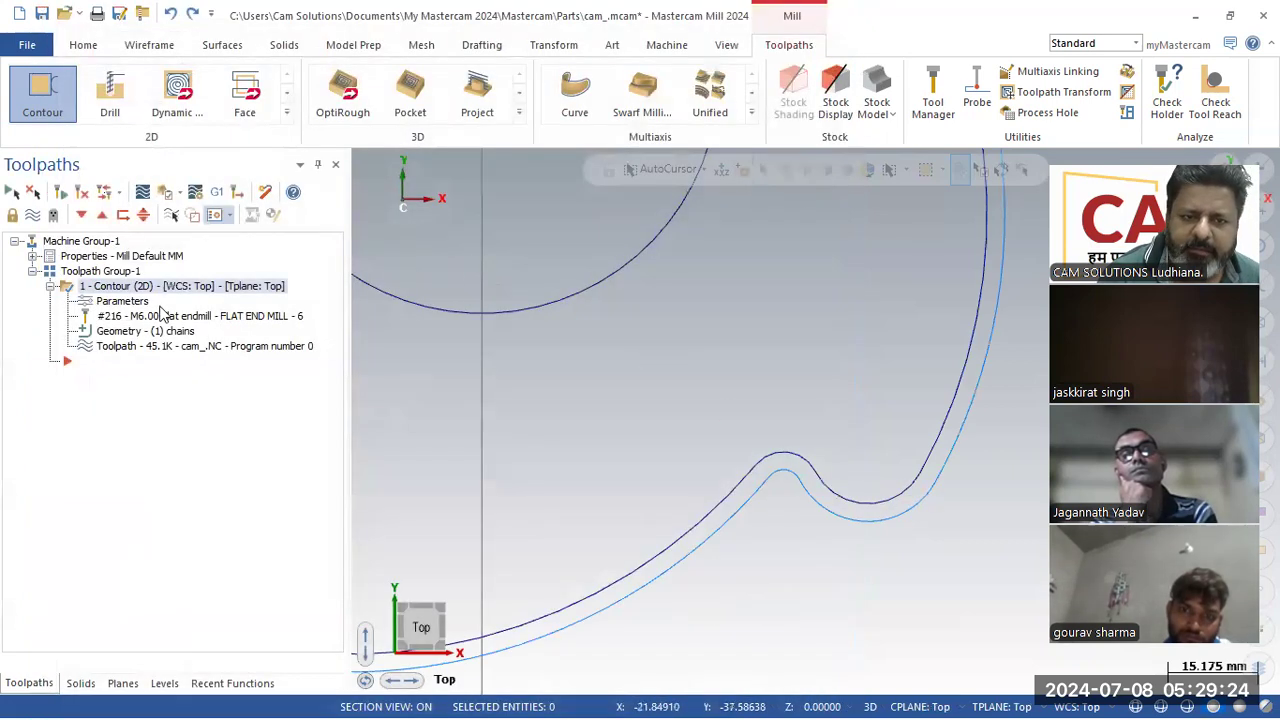
Set the contour's compensation direction to Right, regenerate the toolpath and inspect its offset inside the cam outline.
left_click(121, 302)
left_click(413, 159)
left_click(426, 188)
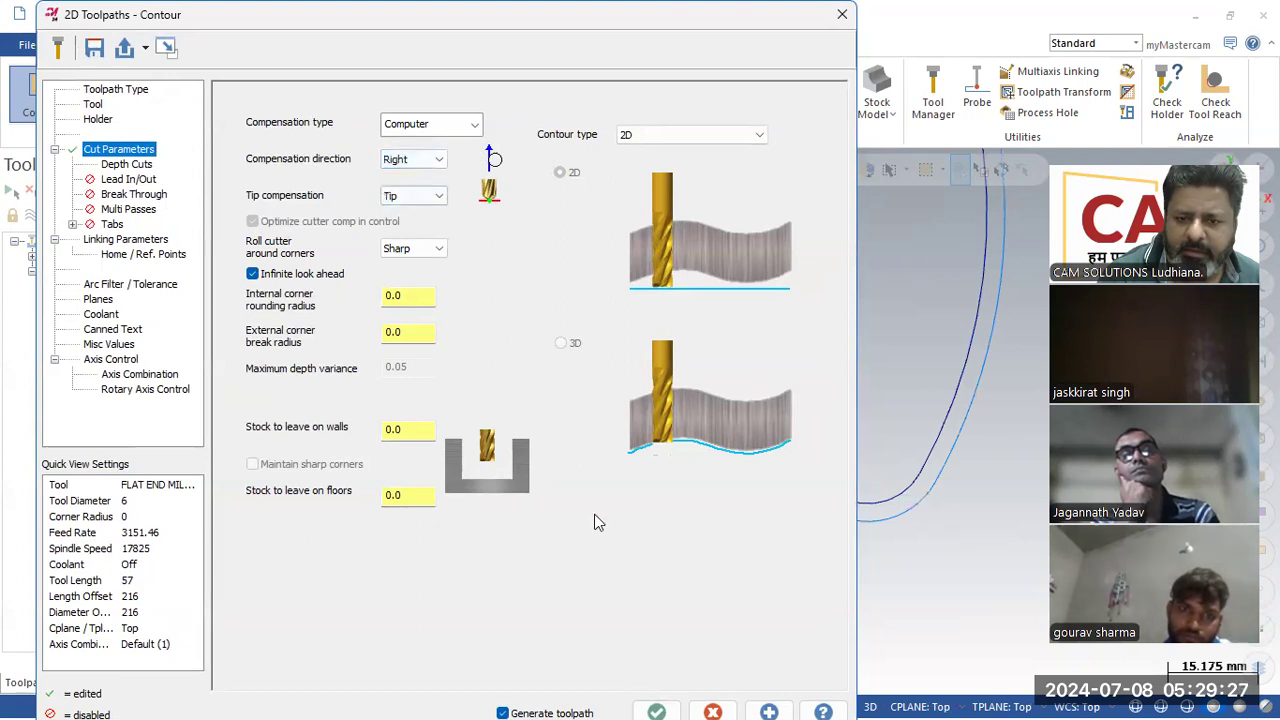
left_click(656, 711)
scroll(788, 523, "down", 4)
middle_click_drag(683, 530, 687, 441)
scroll(588, 408, "up", 2)
scroll(803, 478, "up", 2)
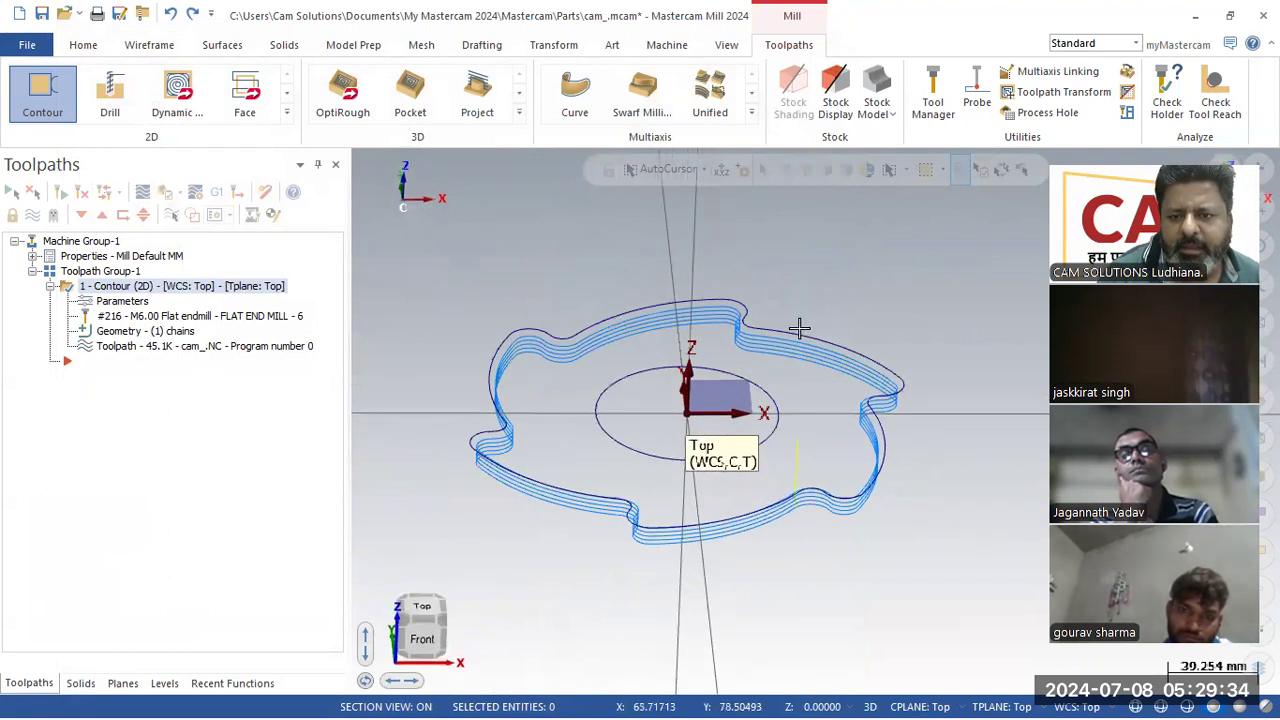
Reopen the contour's cut parameters and open the compensation direction for editing.
left_click(130, 303)
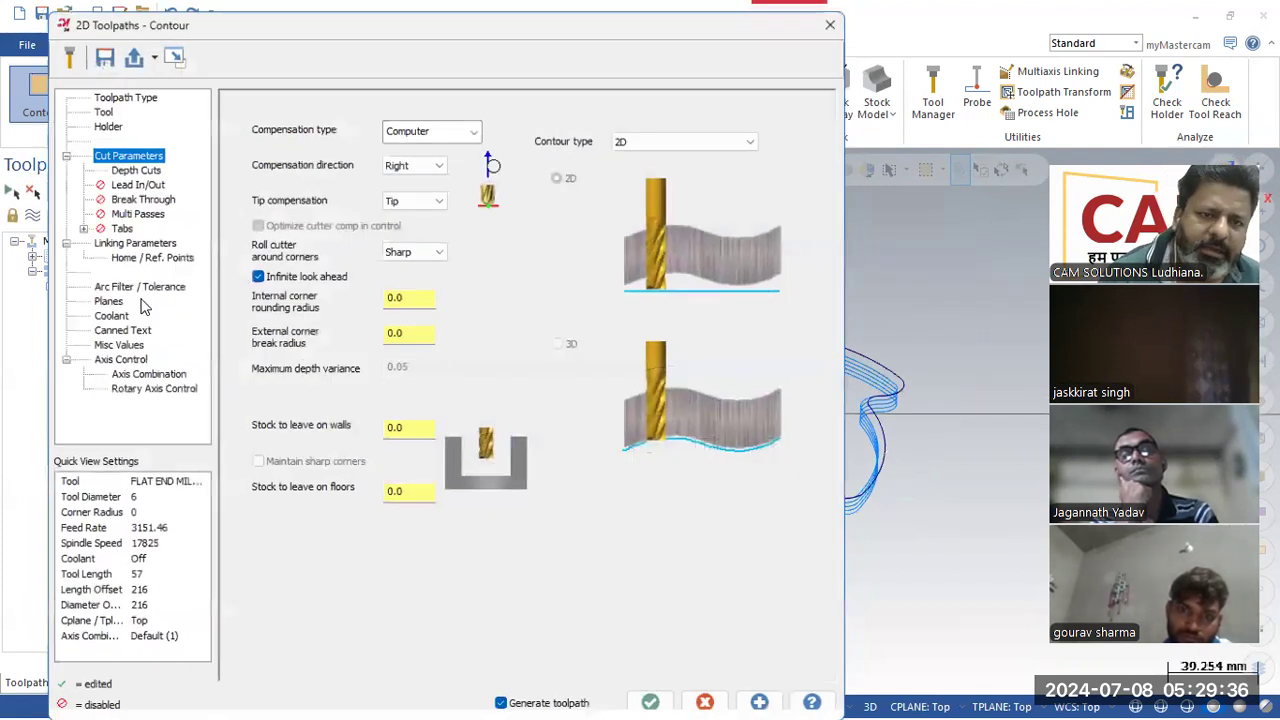
left_click(424, 162)
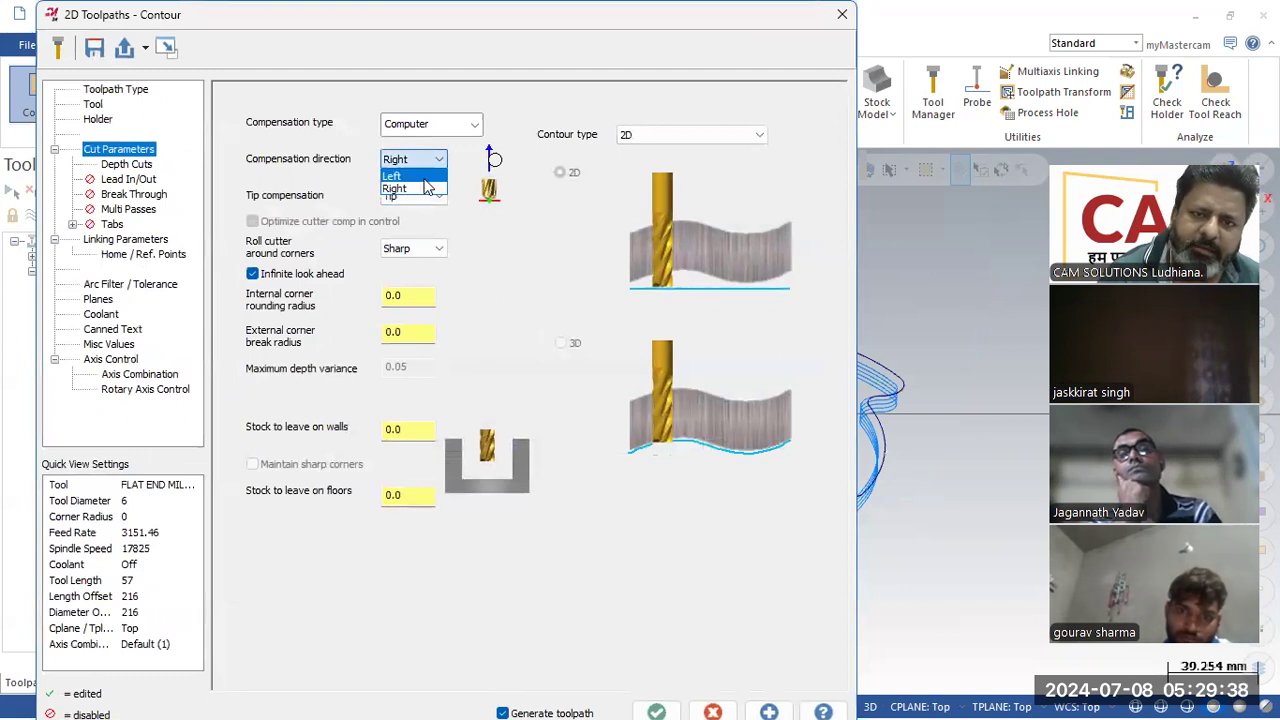
Set the contour toolpath's compensation direction to Left and regenerate the toolpath.
left_click(408, 174)
left_click(655, 708)
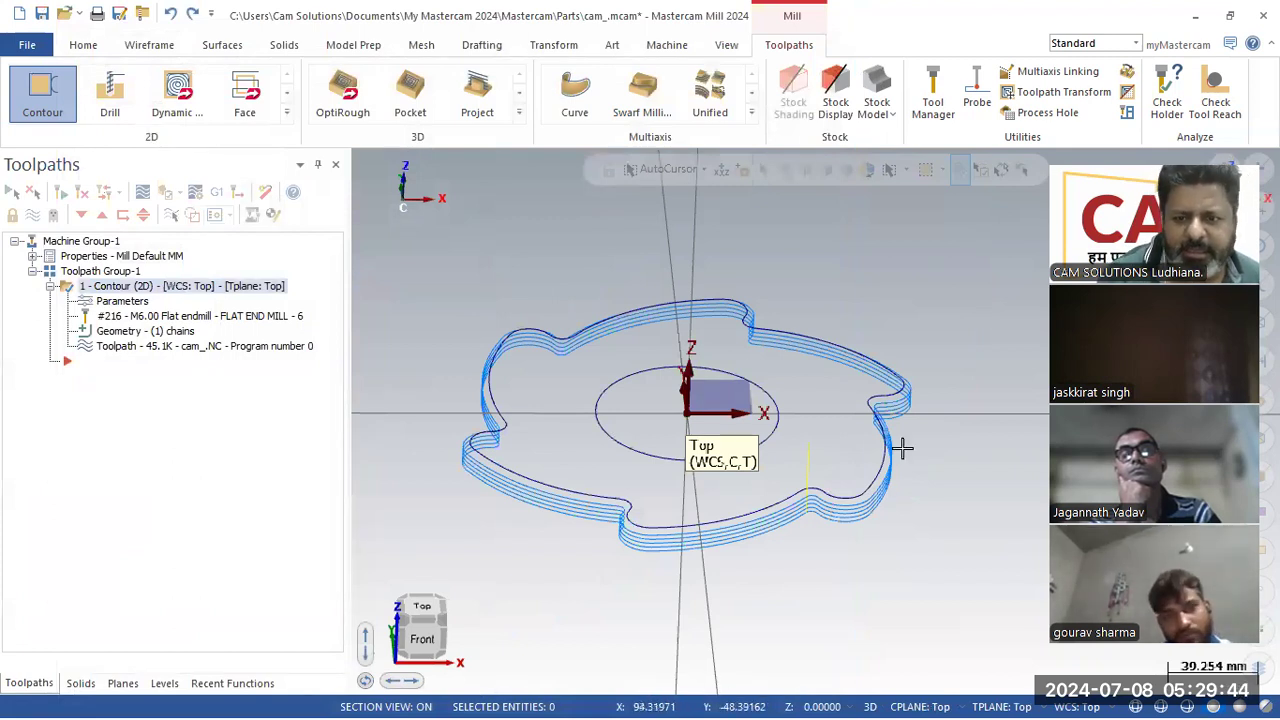
middle_click_drag(793, 430, 775, 463)
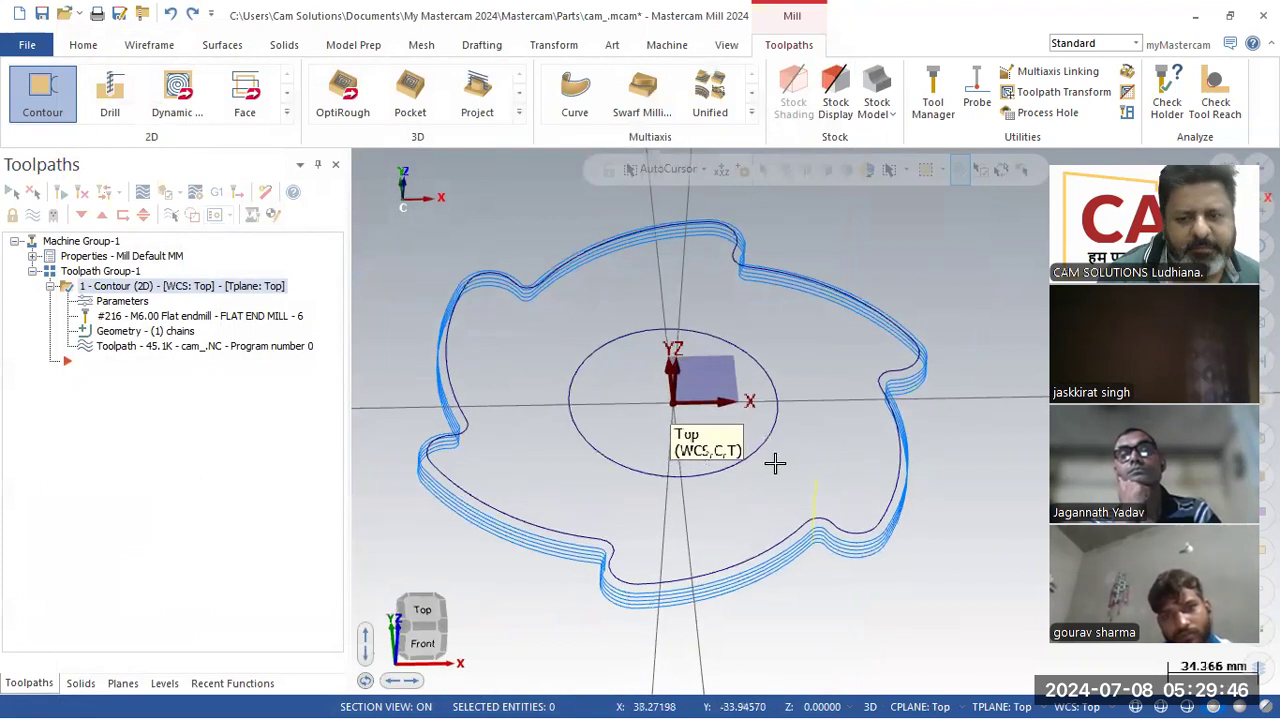
Enable lead in/out moves in the contour operation's parameters.
left_click(114, 308)
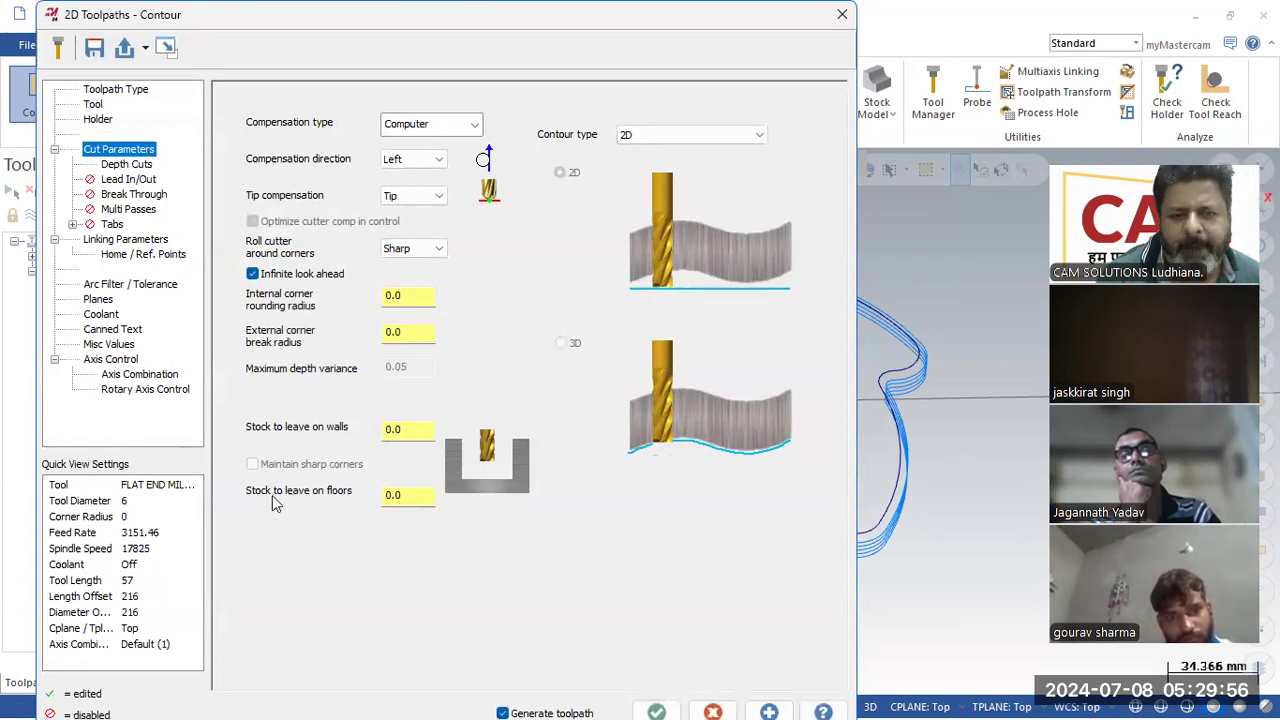
left_click(130, 179)
left_click(231, 94)
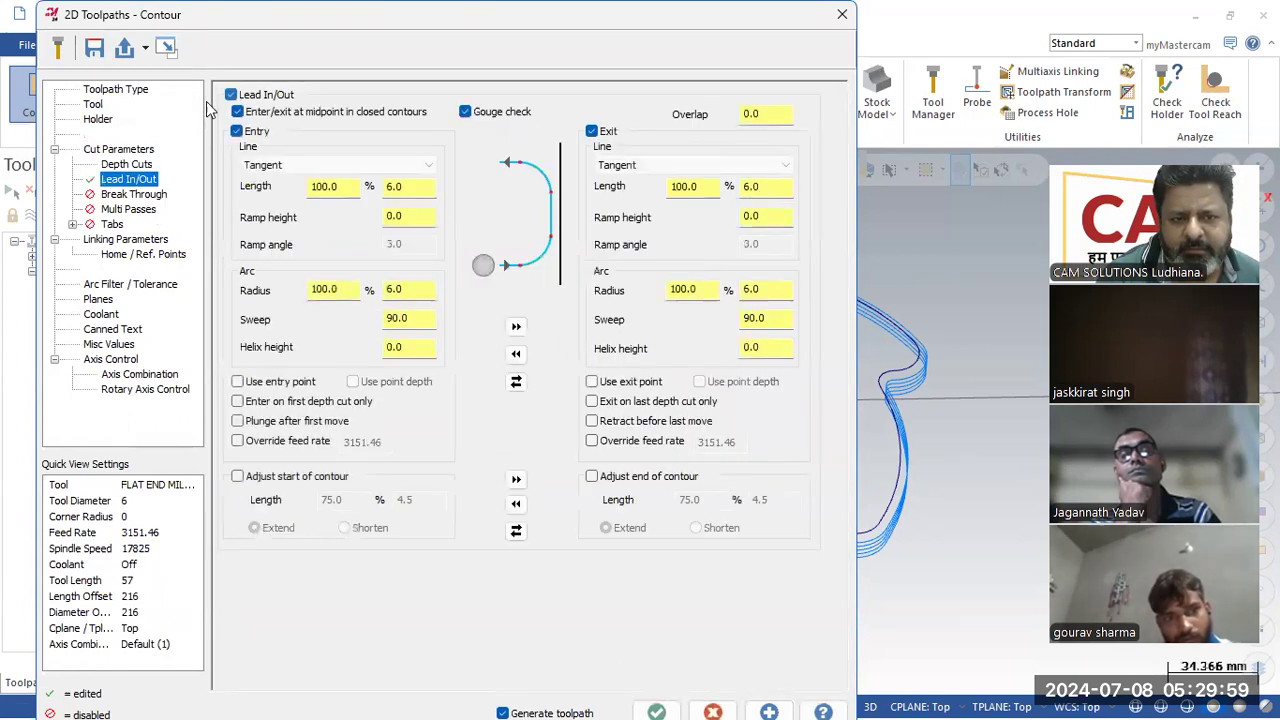
Set the contour toolpath's compensation type to Off, regenerate it and check the toolpath from above.
left_click(119, 150)
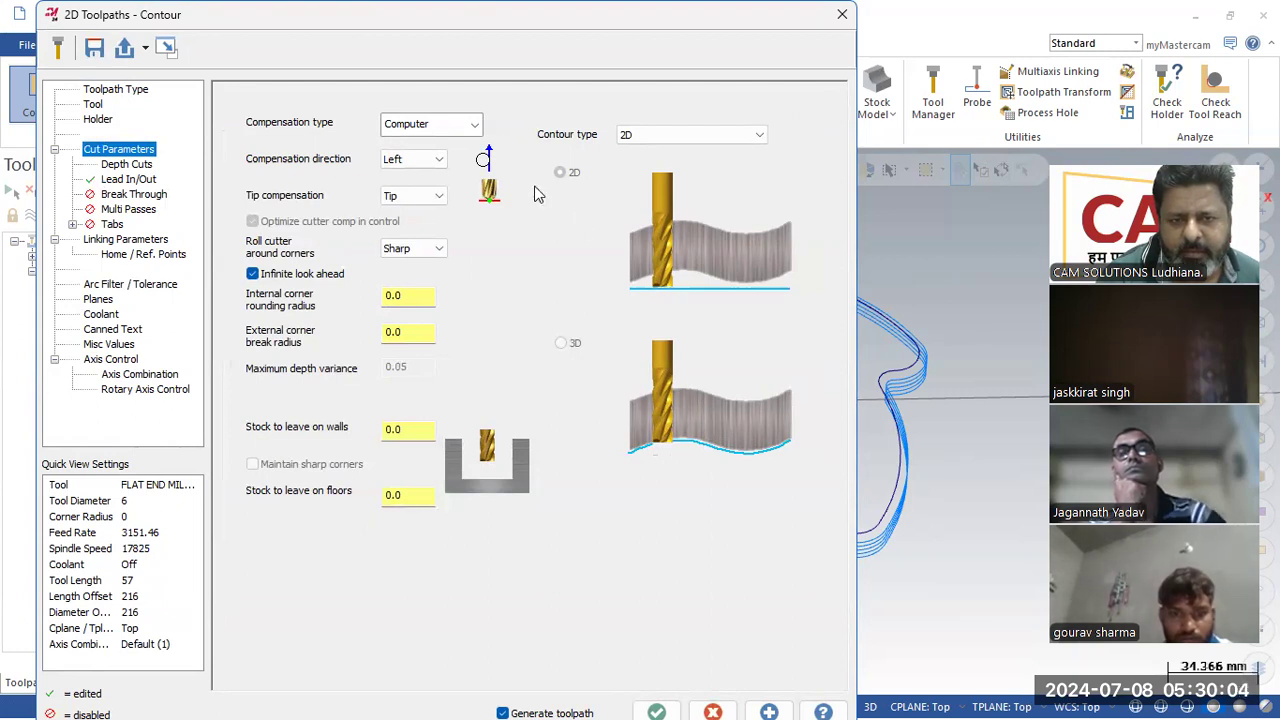
left_click(440, 124)
left_click(420, 220)
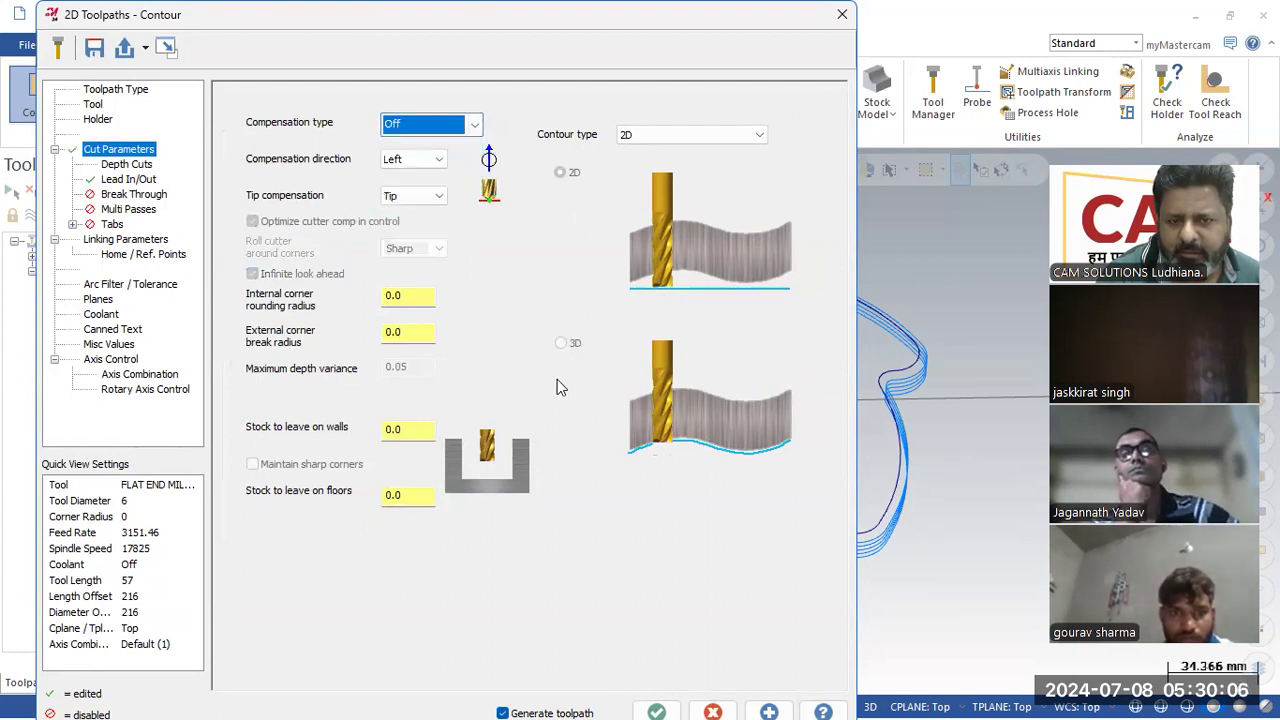
left_click(656, 710)
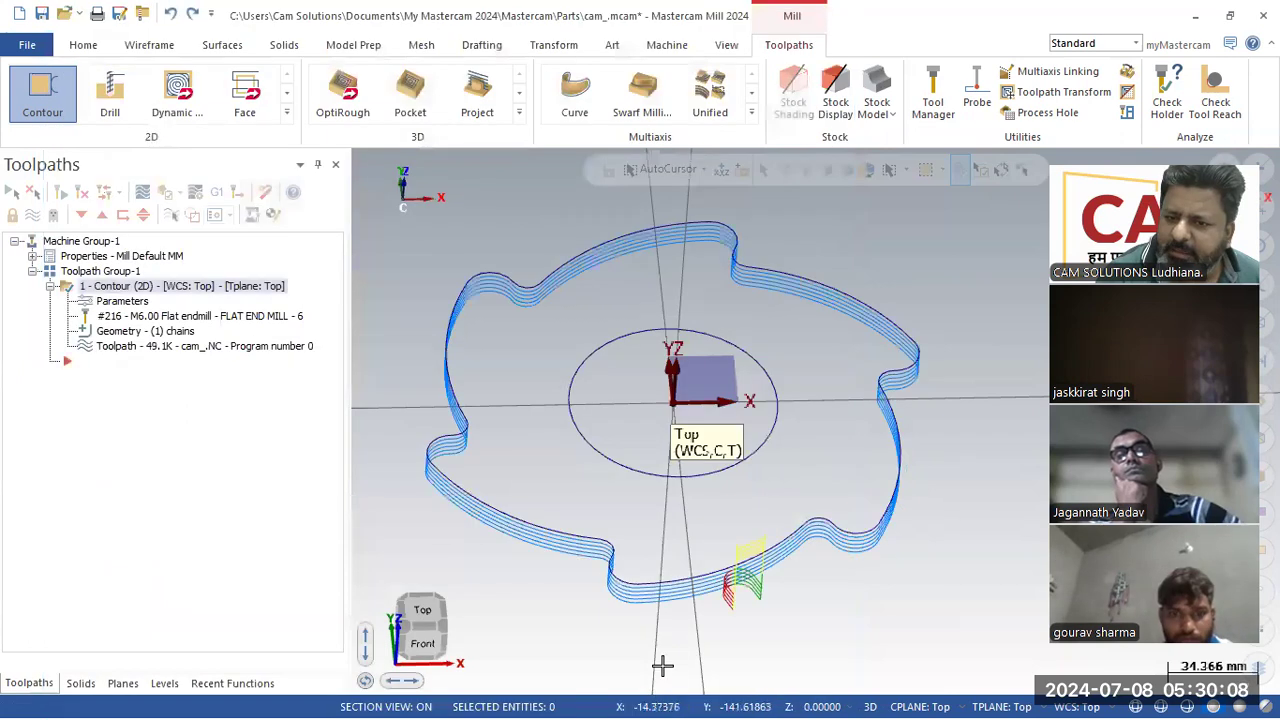
key("alt+1")
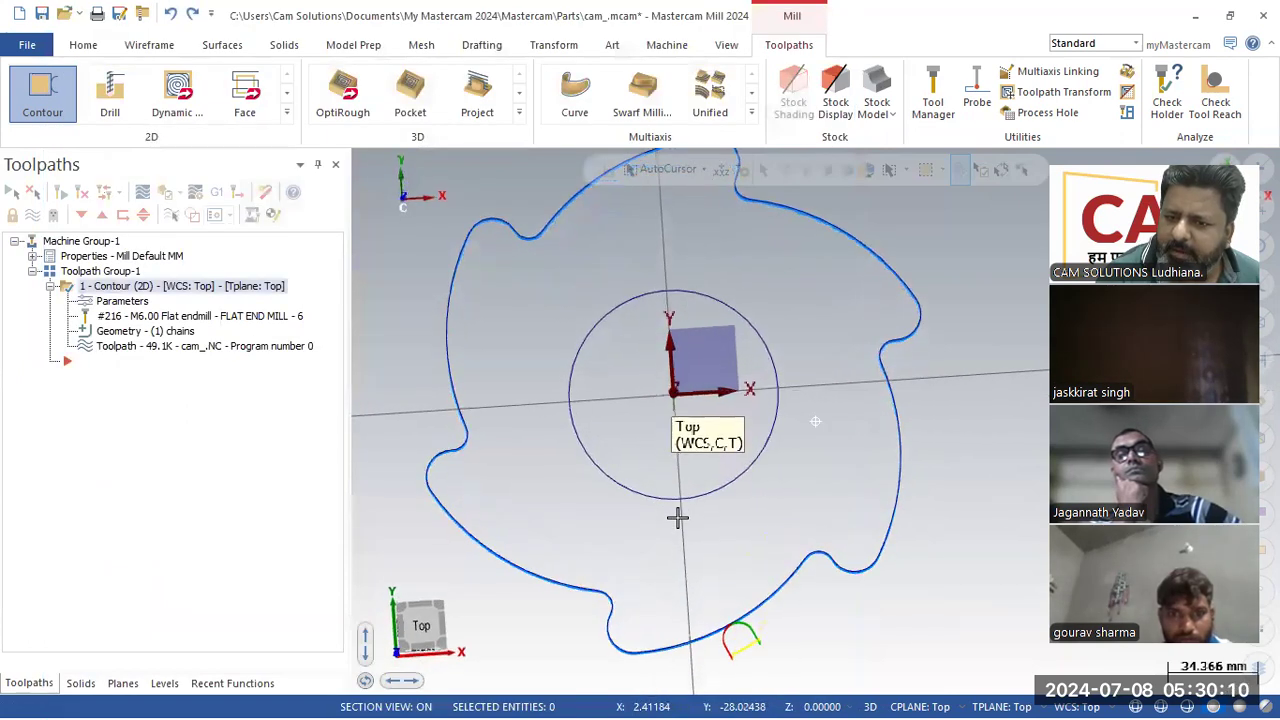
scroll(768, 662, "up", 2)
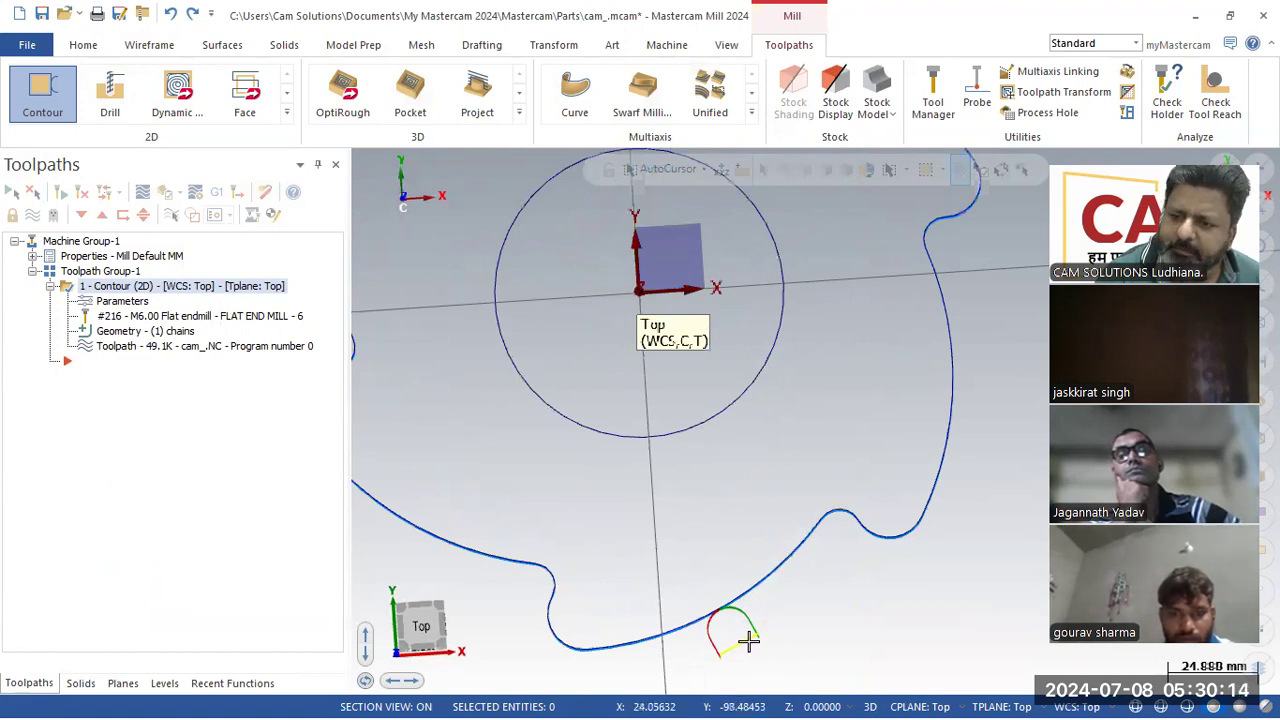
scroll(737, 480, "down", 2)
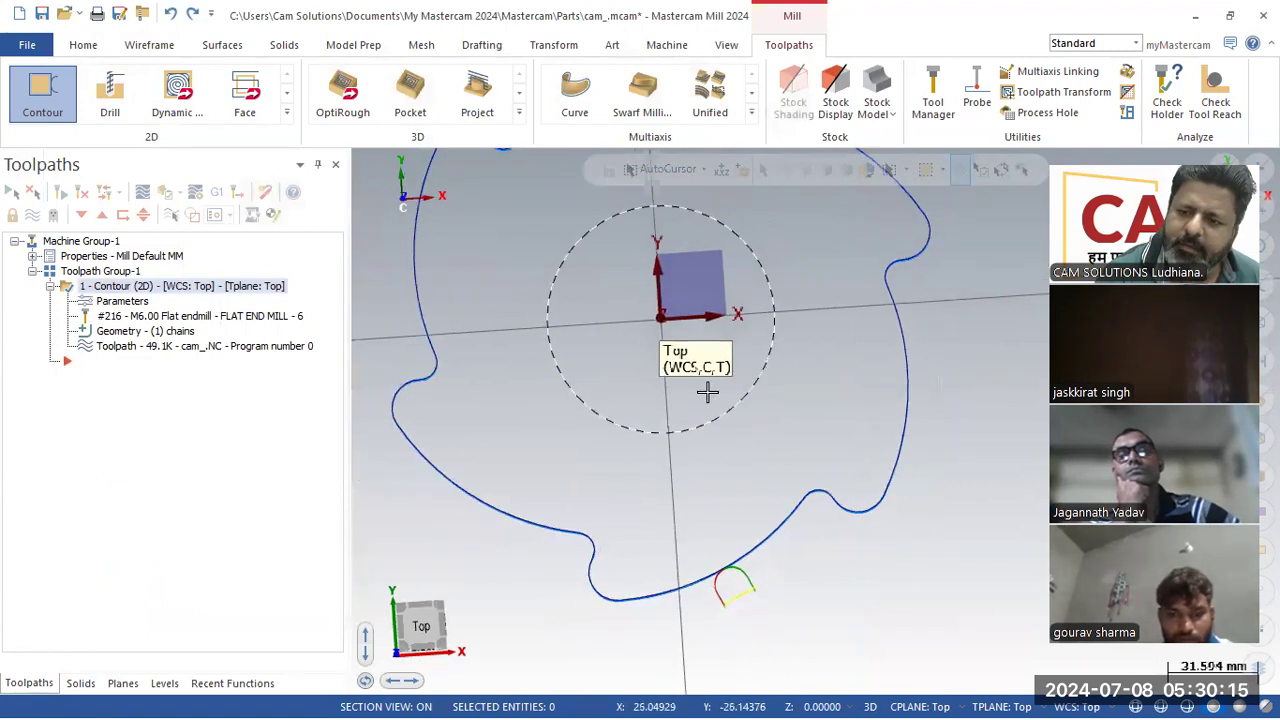
Switch the contour toolpath's compensation direction to Right and regenerate the toolpath.
left_click(112, 303)
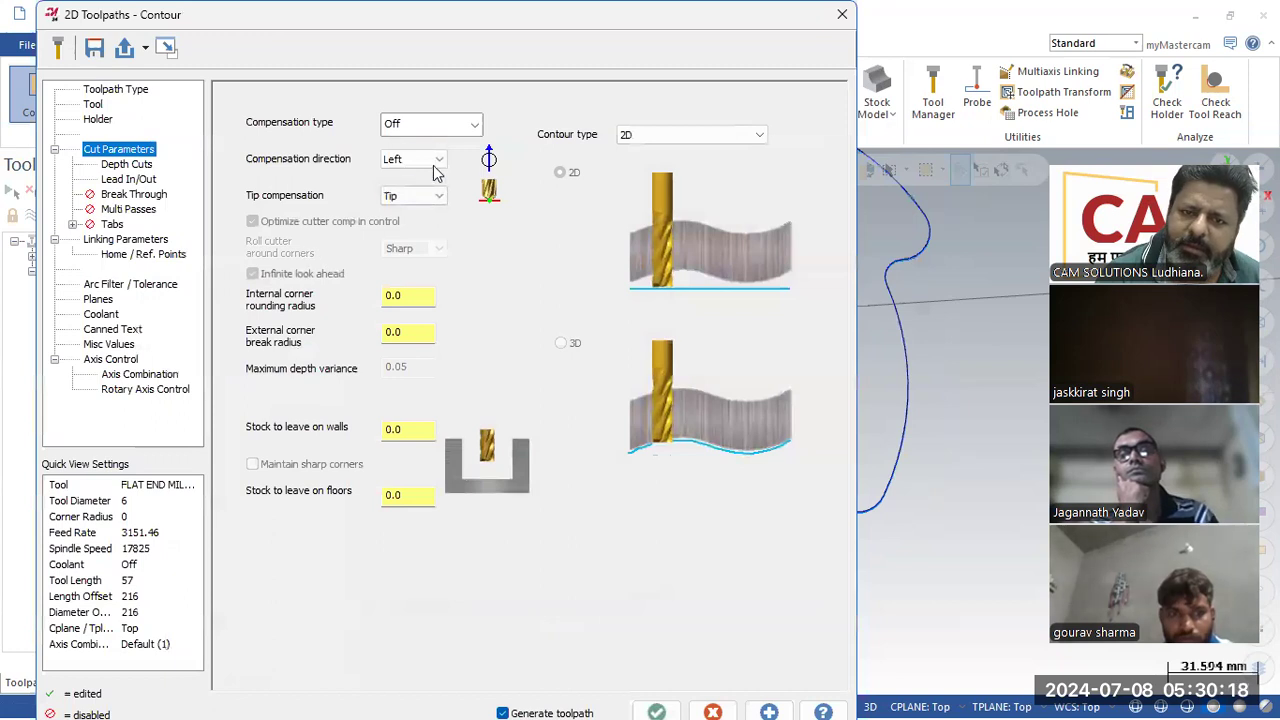
left_click(418, 163)
left_click(410, 186)
left_click(656, 710)
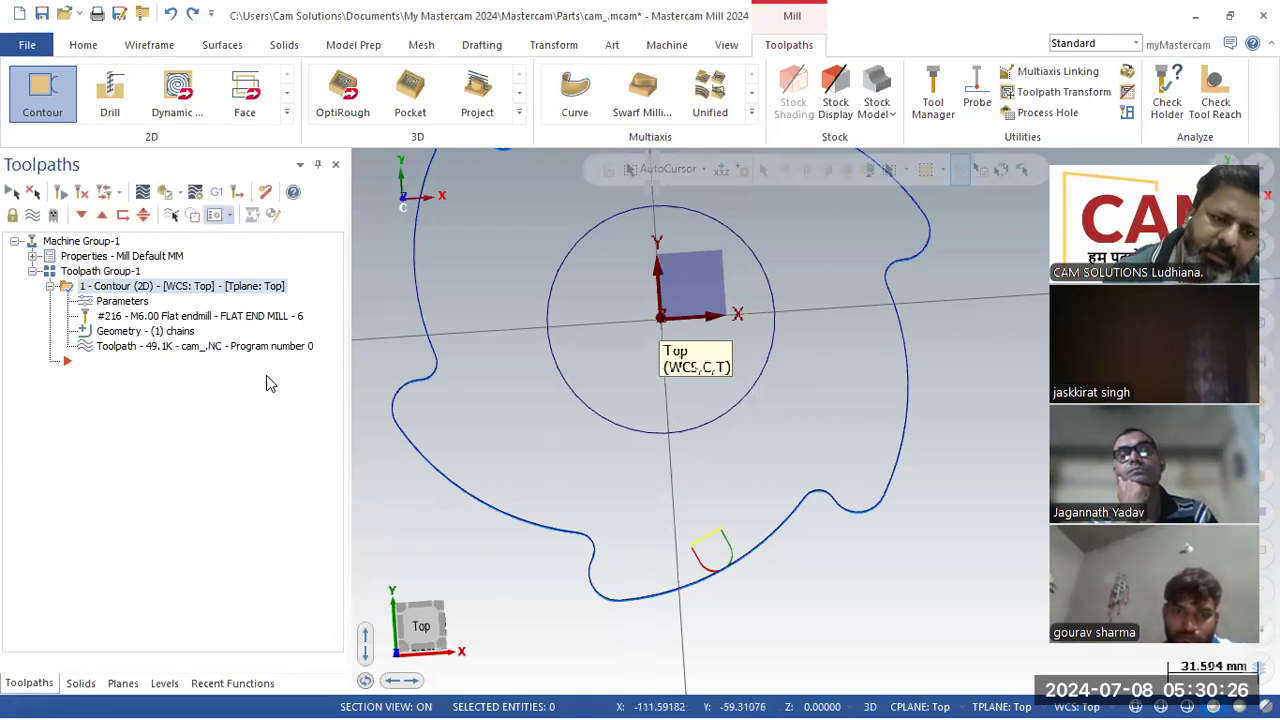
Return the contour toolpath's compensation direction to Left and regenerate it.
left_click(122, 301)
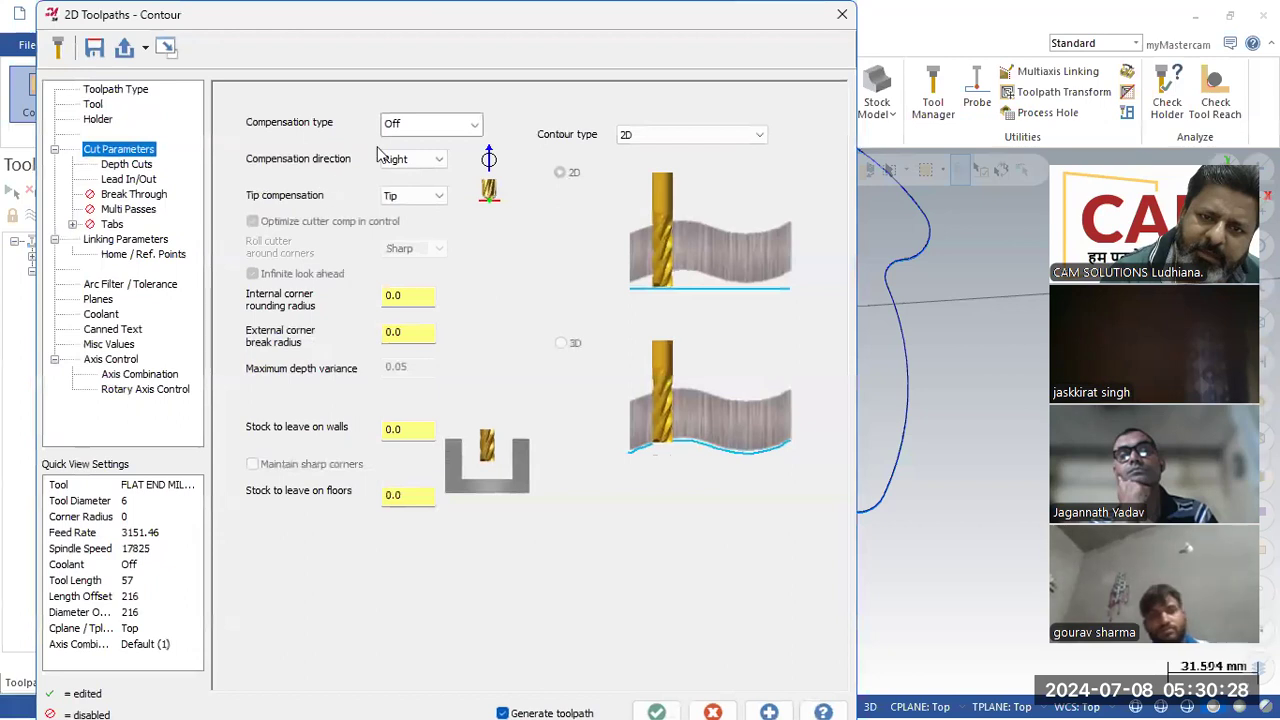
left_click(410, 159)
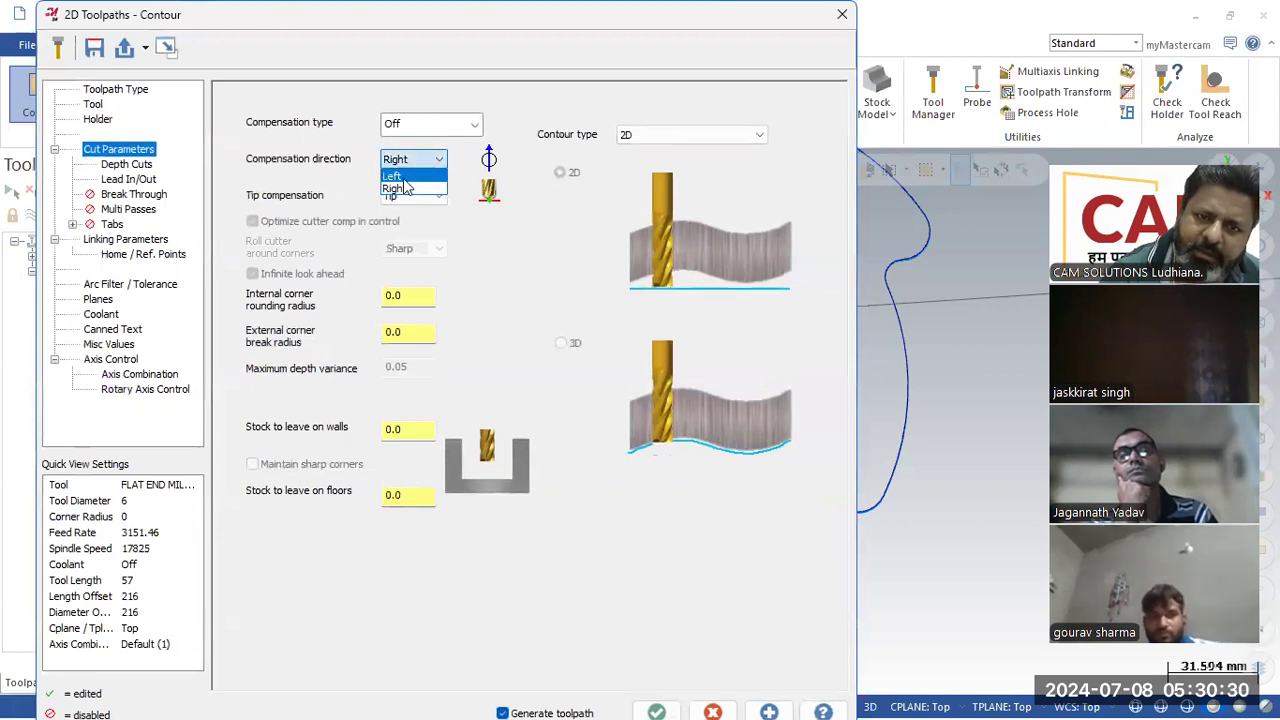
left_click(405, 175)
left_click(656, 712)
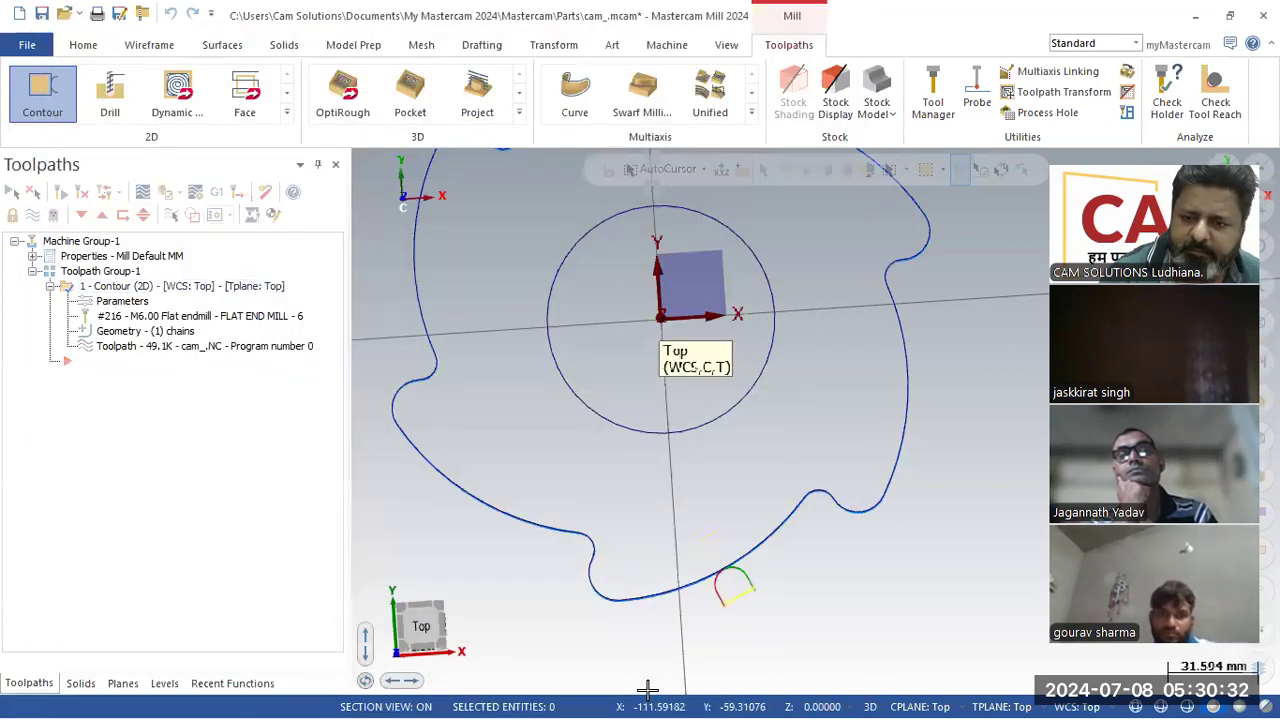
mouse_move(632, 665)
middle_mouse_down()
mouse_move(600, 591)
mouse_move(620, 531)
mouse_move(621, 550)
middle_mouse_up()
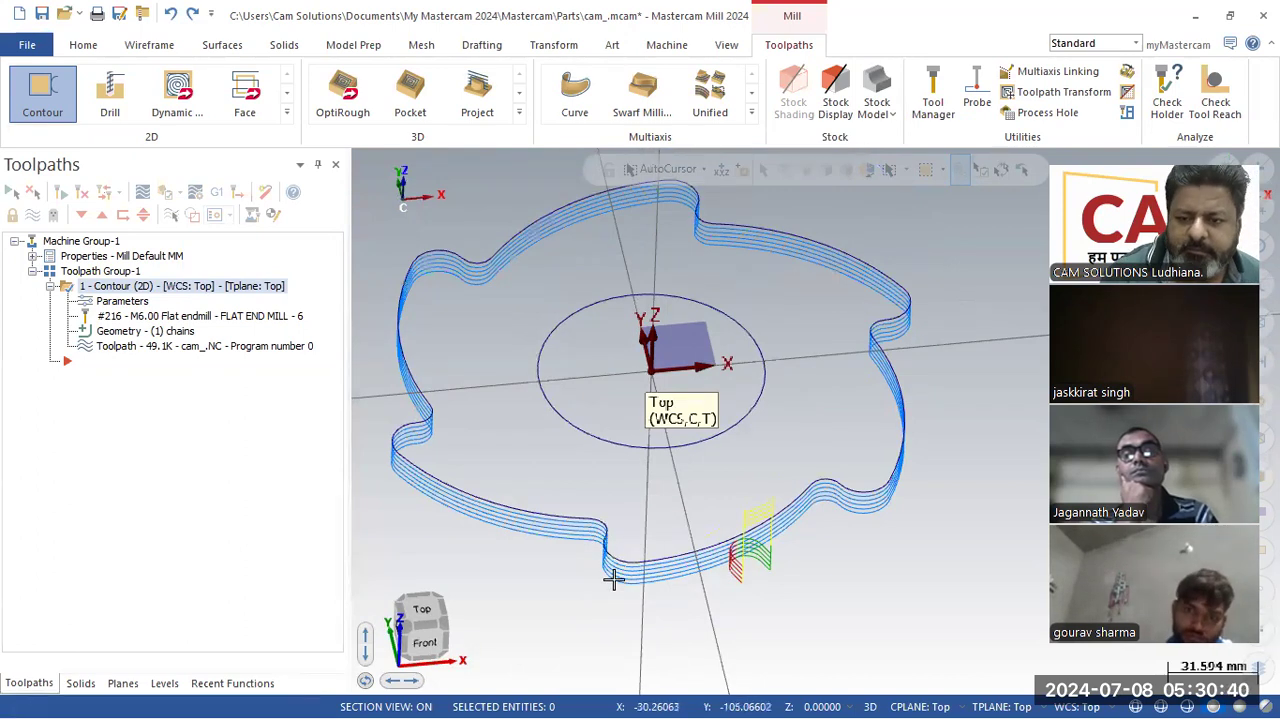
Disable the contour operation's lead in/out moves and regenerate the toolpath.
double_click(122, 302)
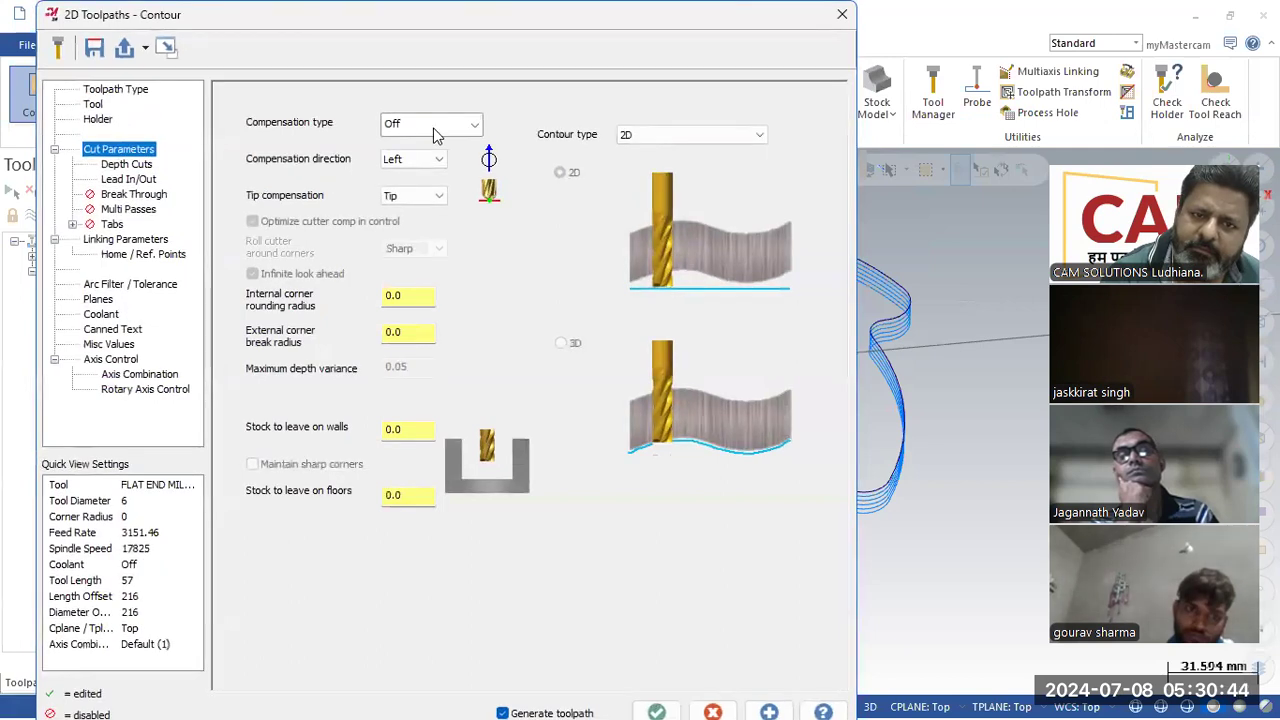
left_click(106, 181)
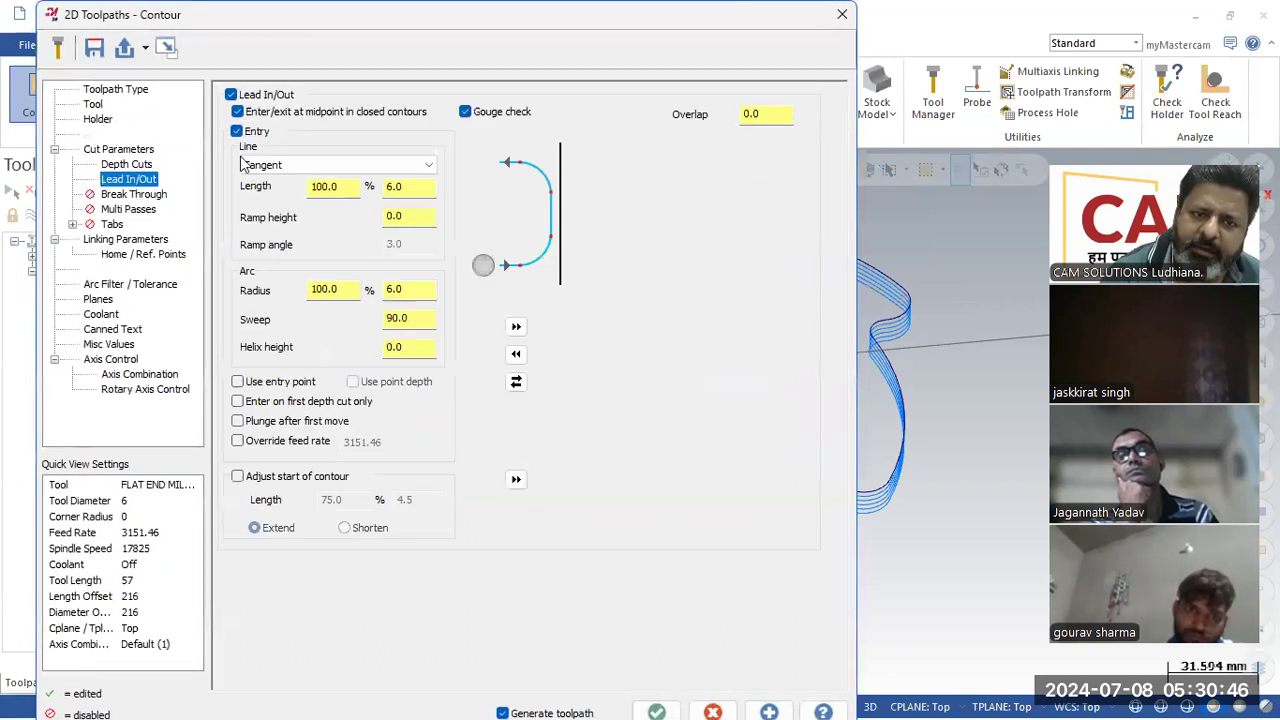
left_click(655, 710)
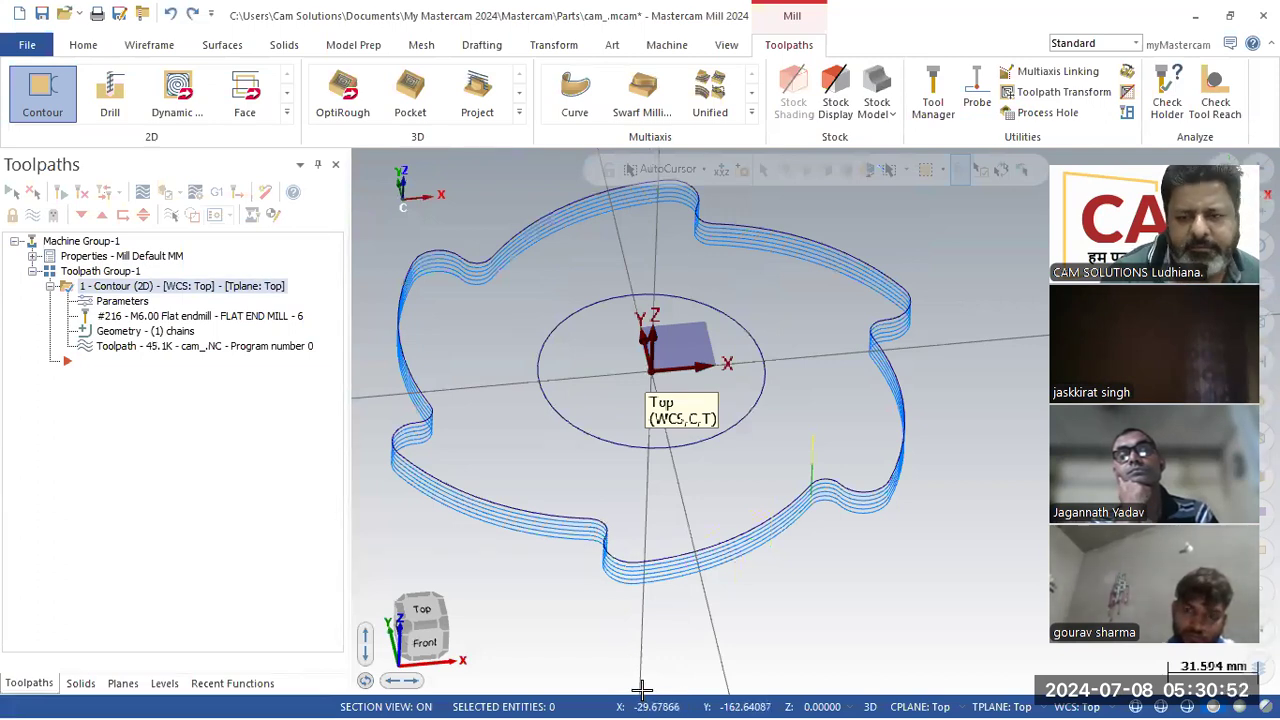
middle_click_drag(771, 529, 549, 434)
Set the contour's absolute depth to -20 in the linking parameters and regenerate the toolpath.
left_click(110, 302)
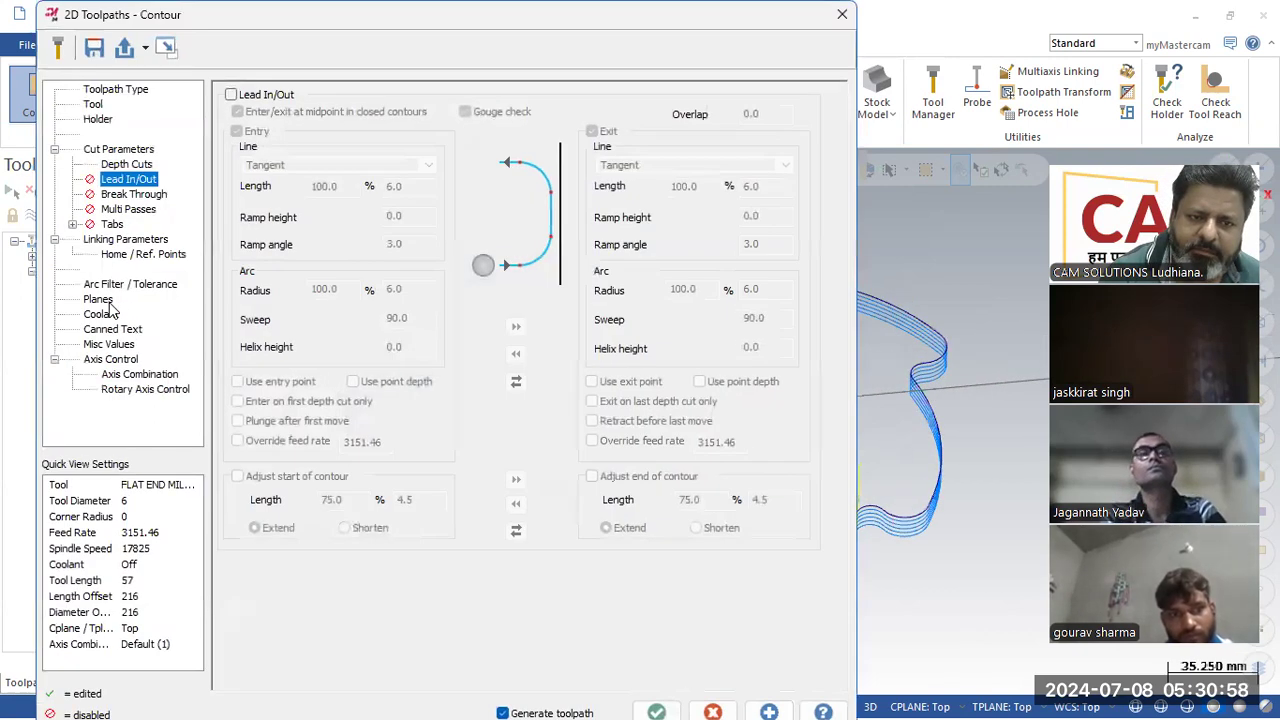
left_click(128, 240)
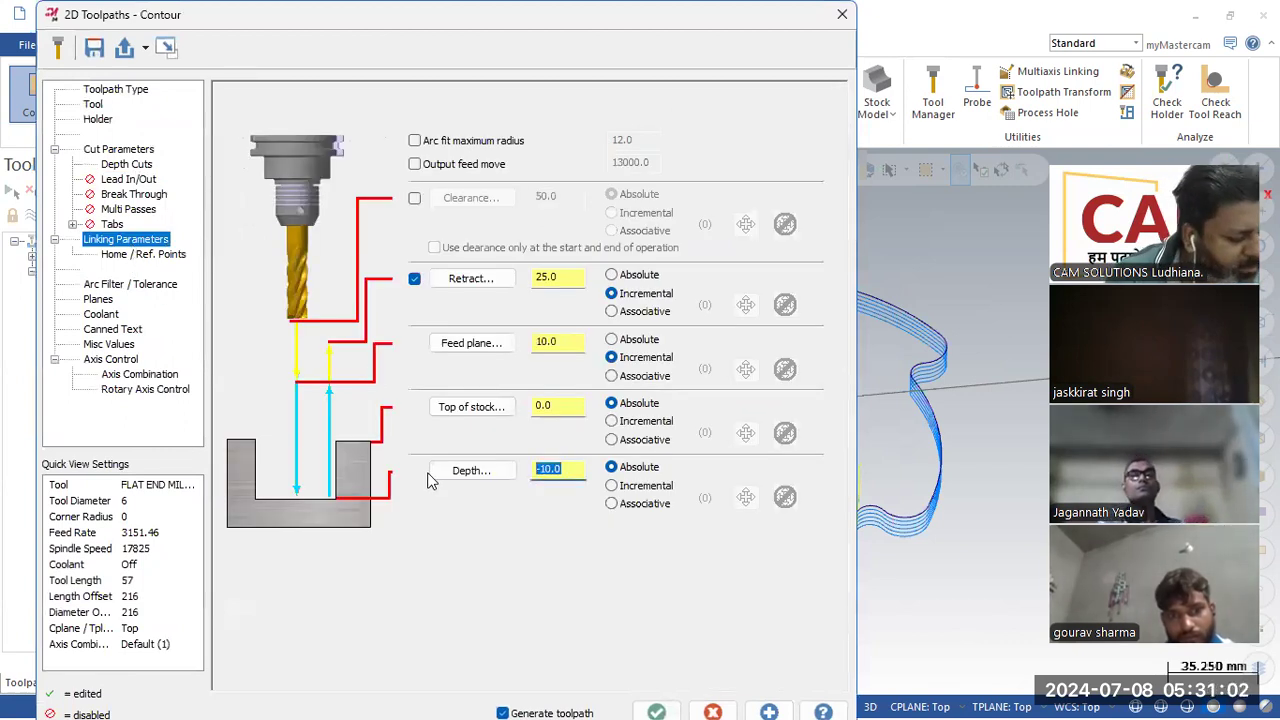
type("-")
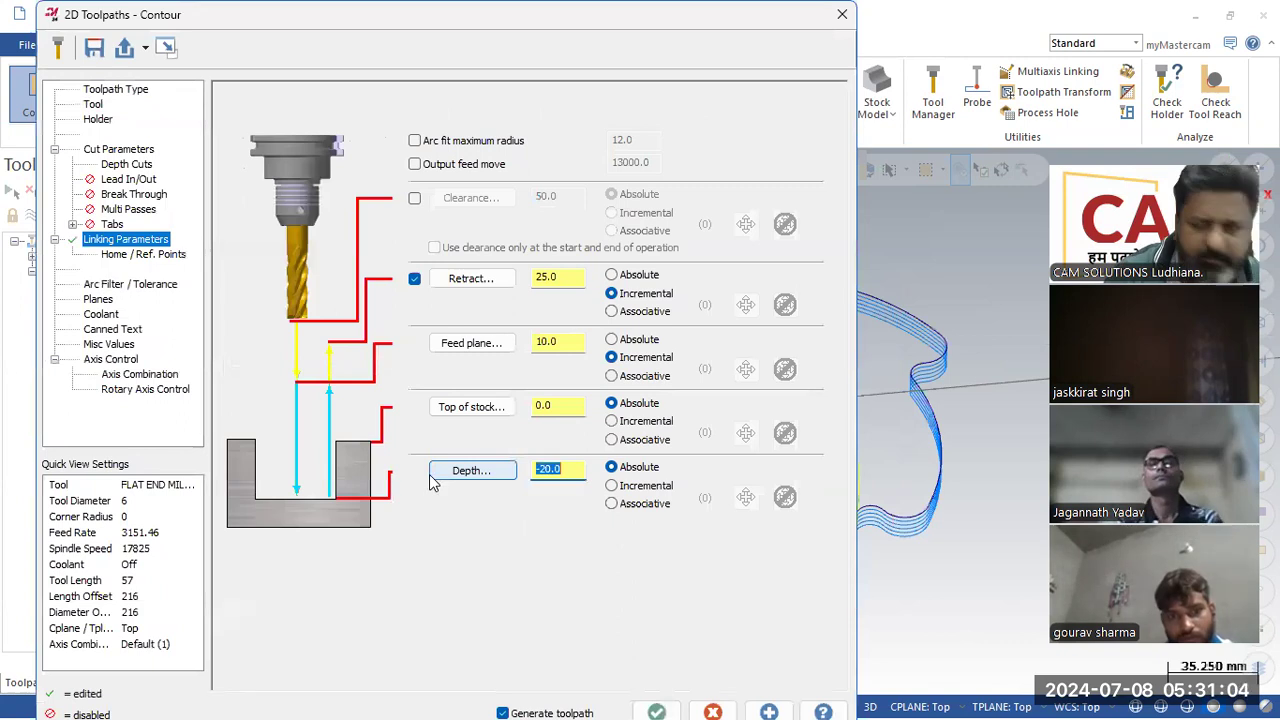
left_click(657, 704)
mouse_move(511, 515)
middle_mouse_down()
mouse_move(517, 495)
mouse_move(509, 513)
middle_mouse_up()
scroll(480, 505, "up", 3)
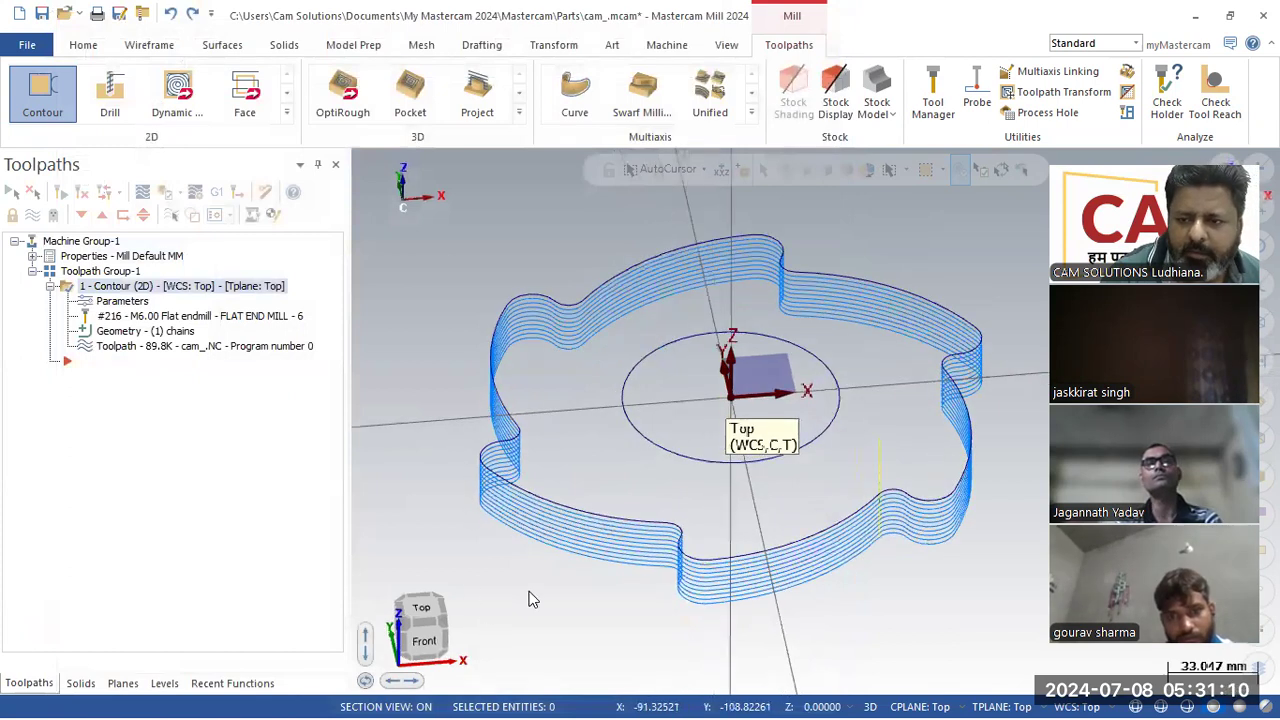
Set the contour's top of stock to -10, regenerate the toolpath and inspect it in front and isometric views.
left_click(131, 304)
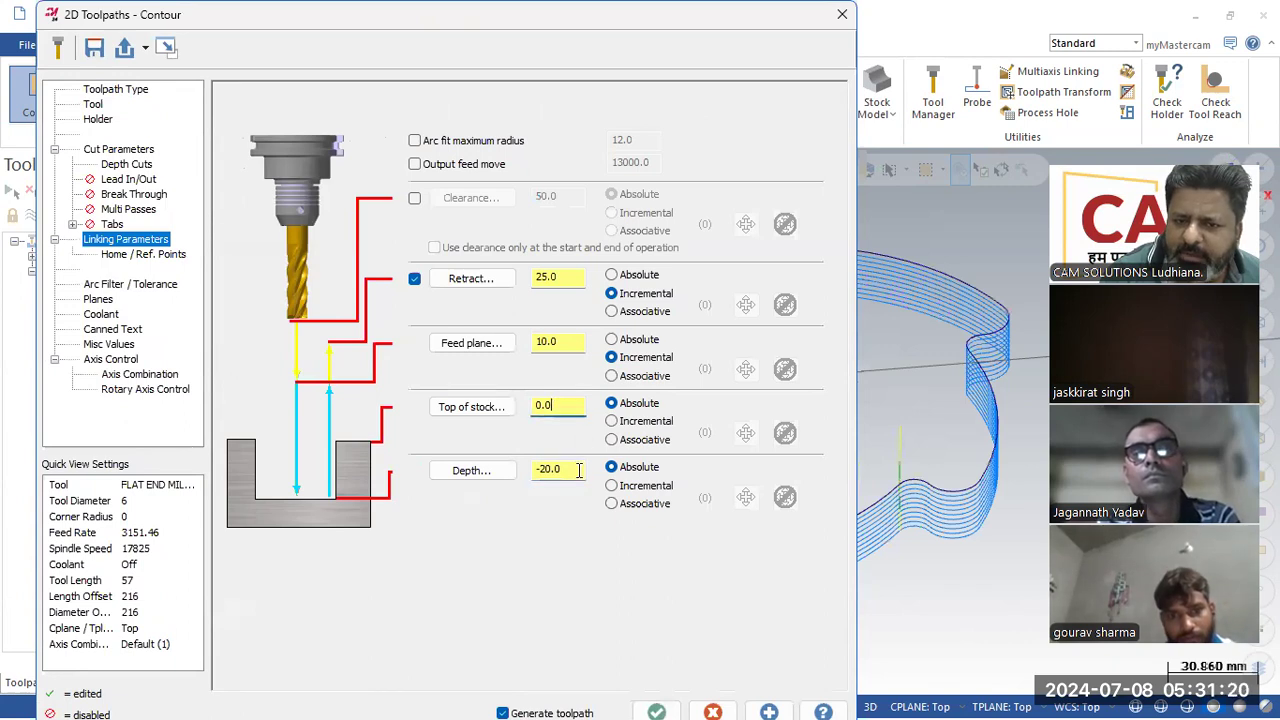
left_click(560, 408)
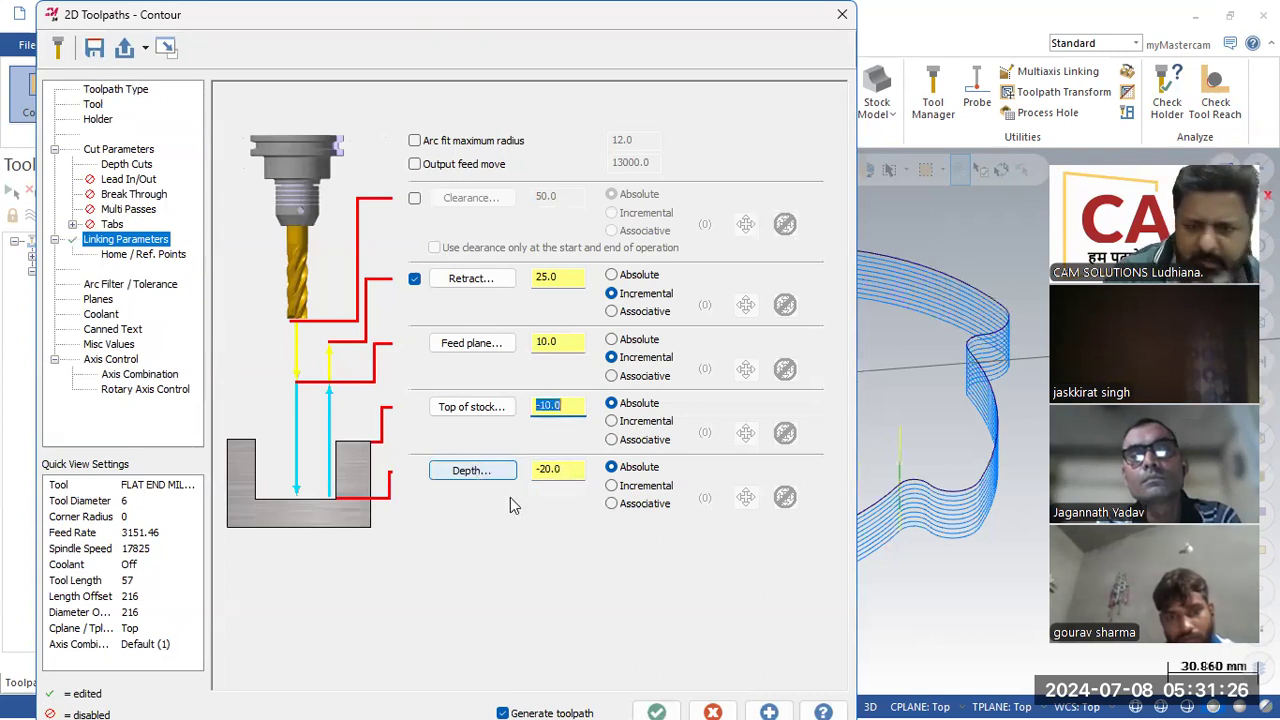
left_click(656, 710)
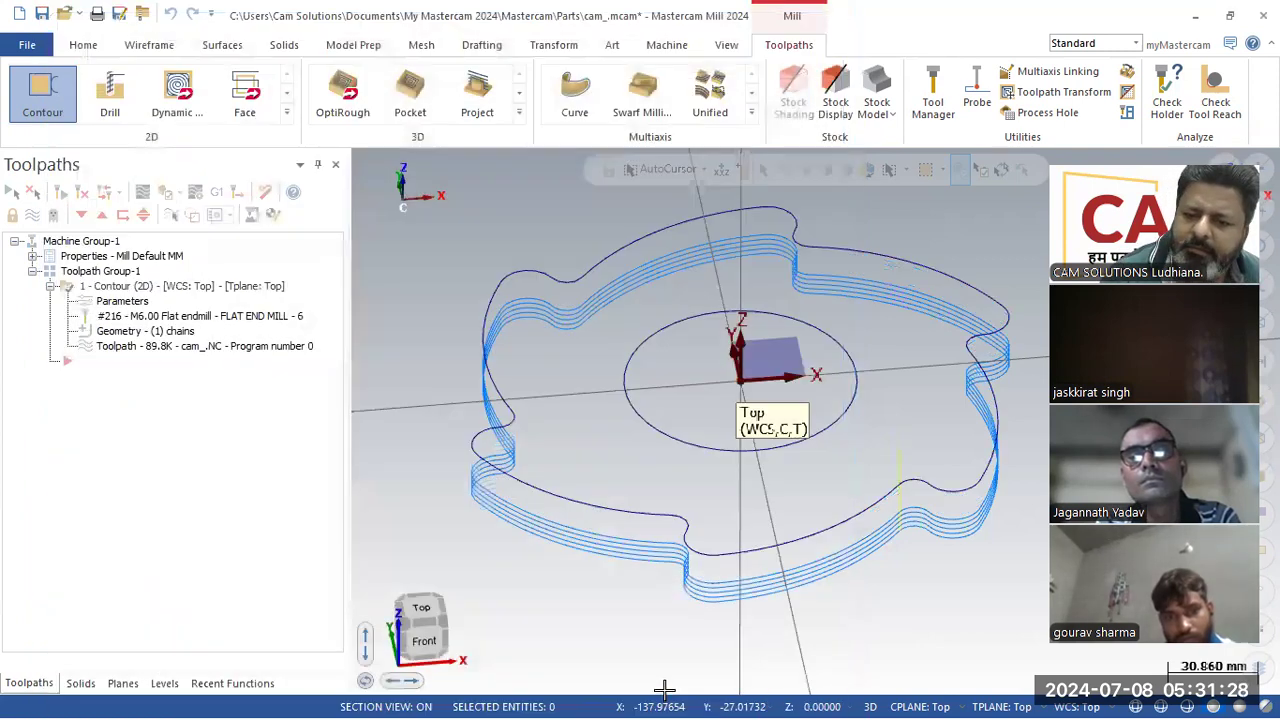
right_click(758, 418)
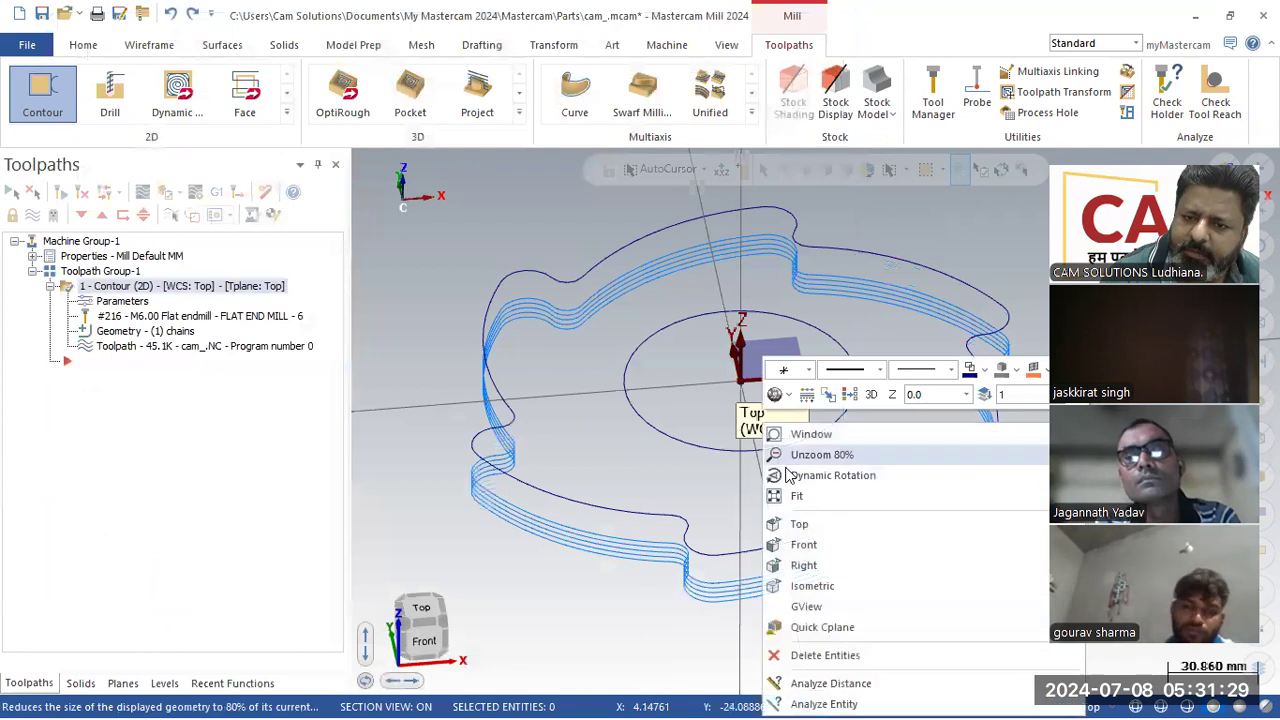
left_click(803, 523)
right_click(793, 451)
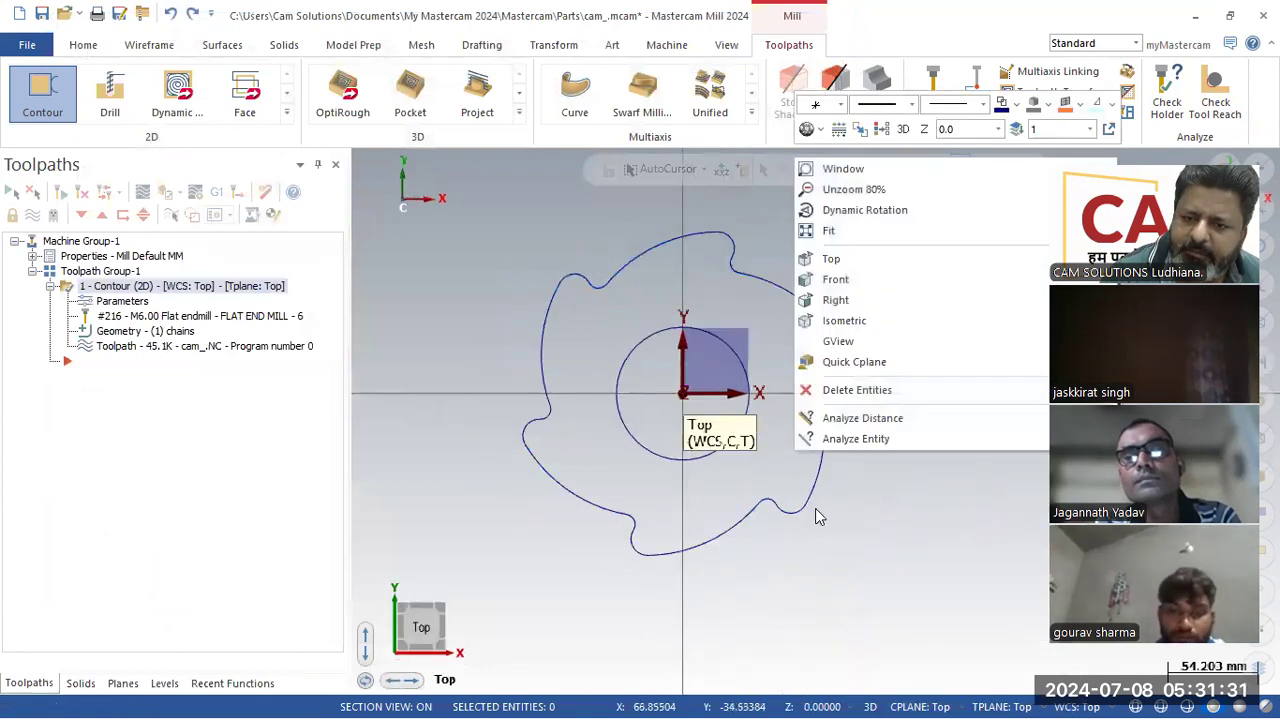
left_click(830, 277)
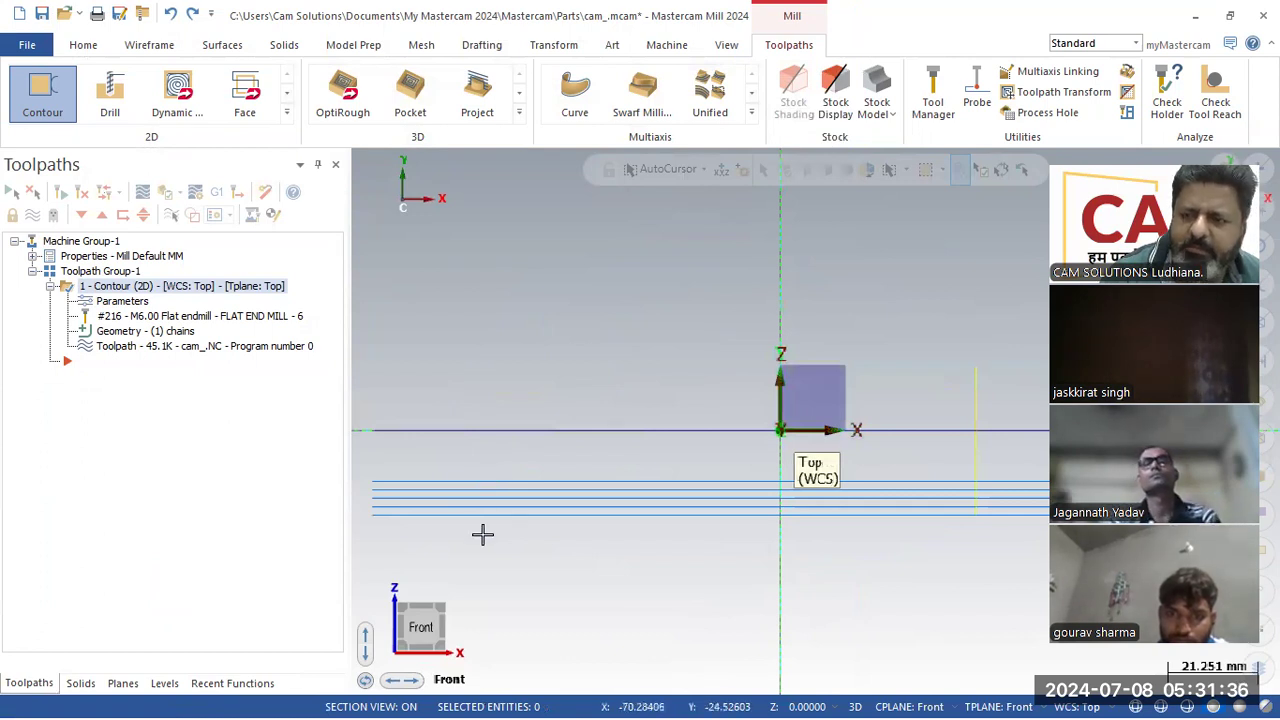
right_click(481, 334)
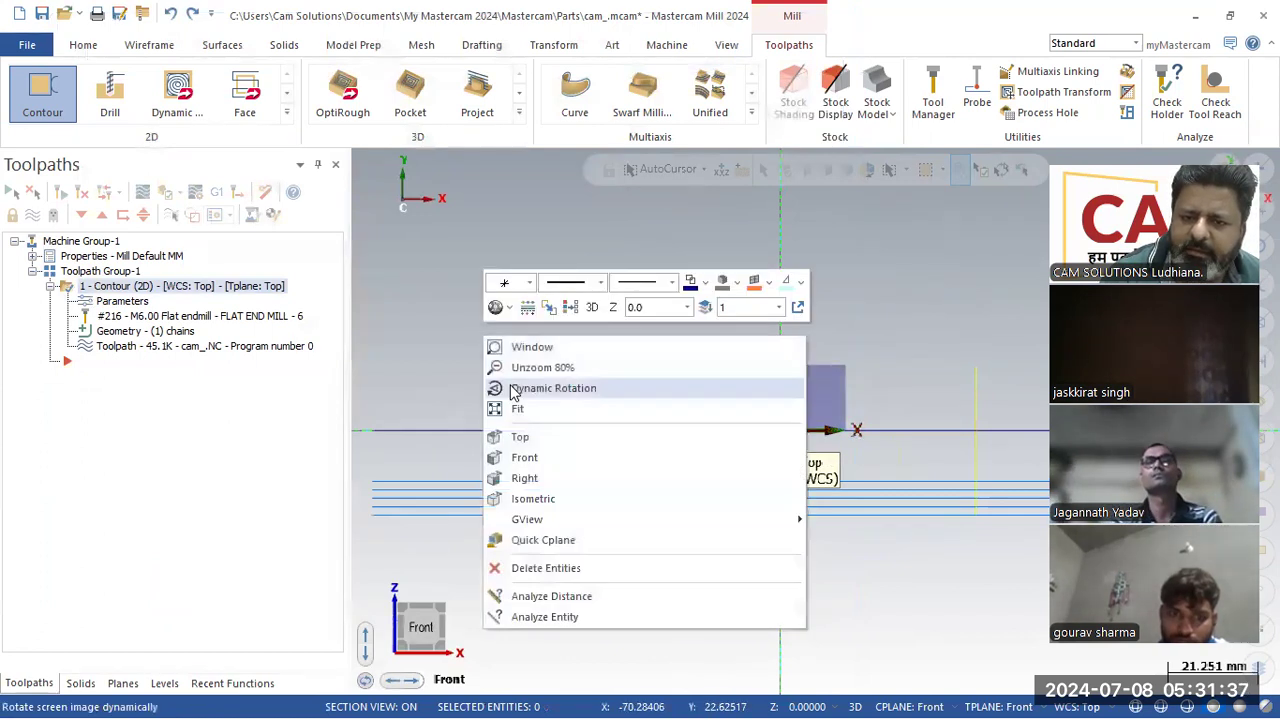
left_click(540, 499)
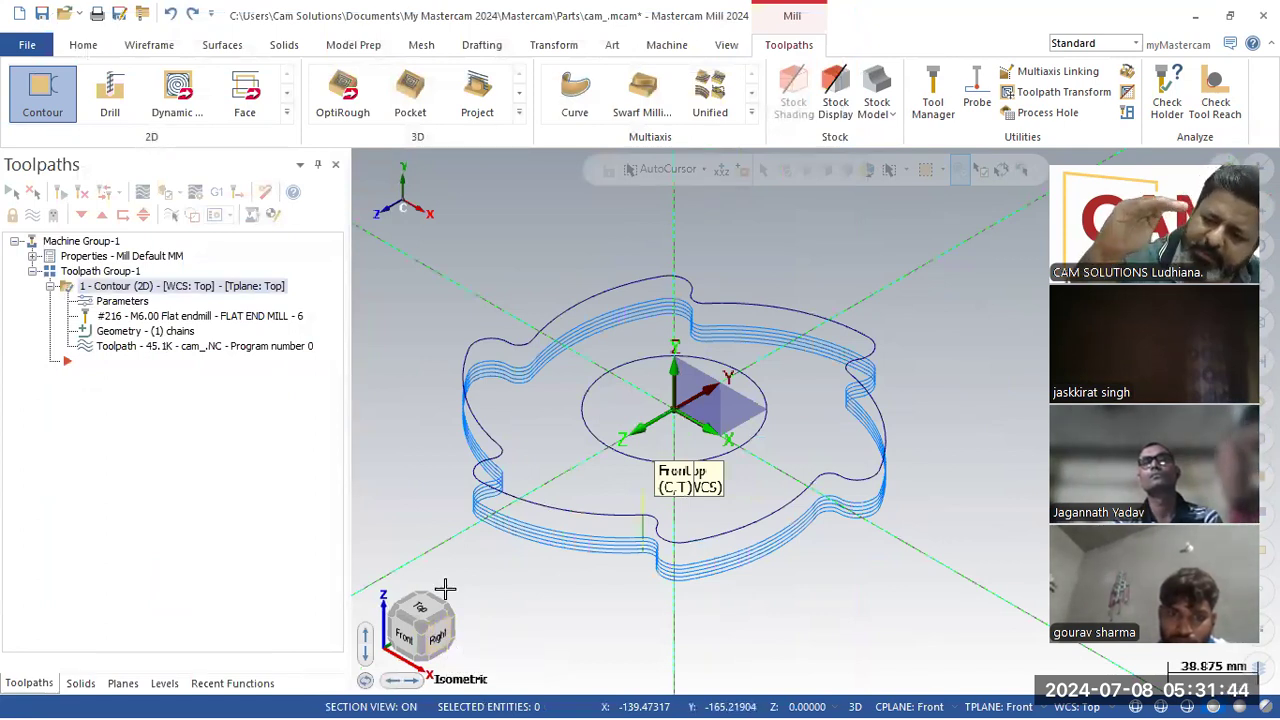
Set the contour's top of stock to 10, regenerate the toolpath and inspect the depth passes from the front.
left_click(110, 302)
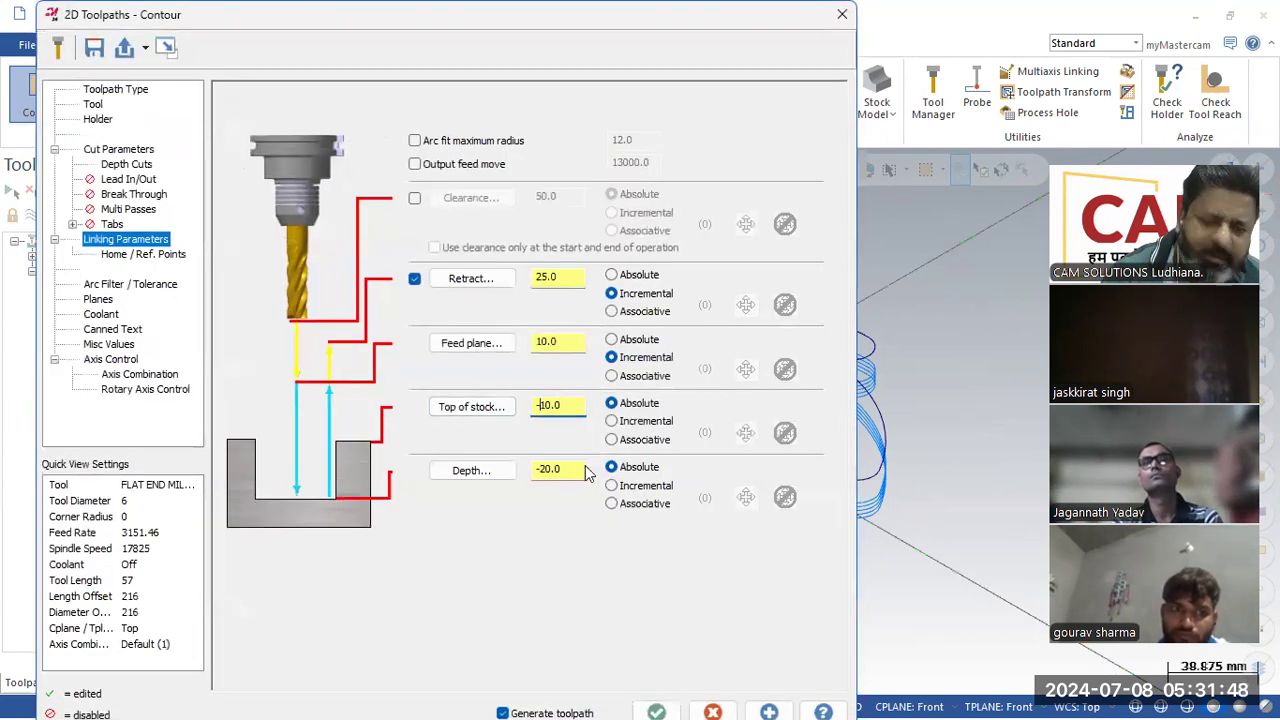
left_click(656, 710)
middle_click_drag(711, 677, 900, 329)
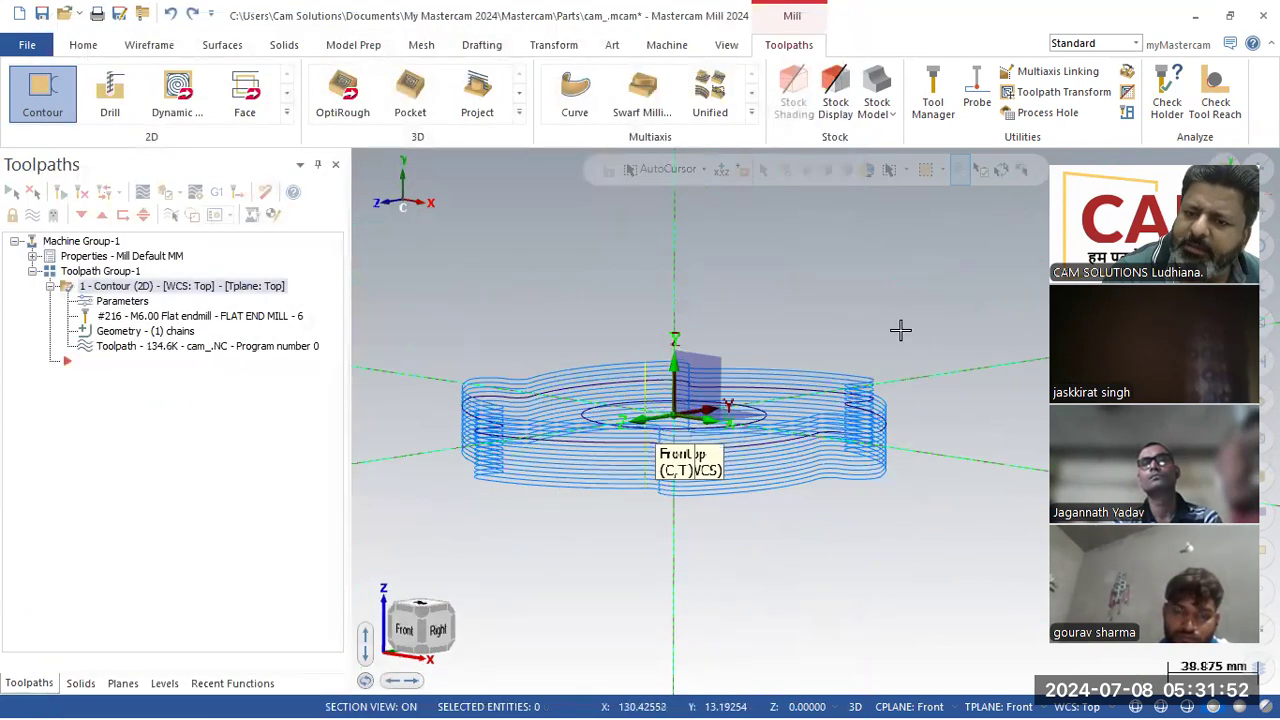
right_click(902, 318)
left_click(939, 408)
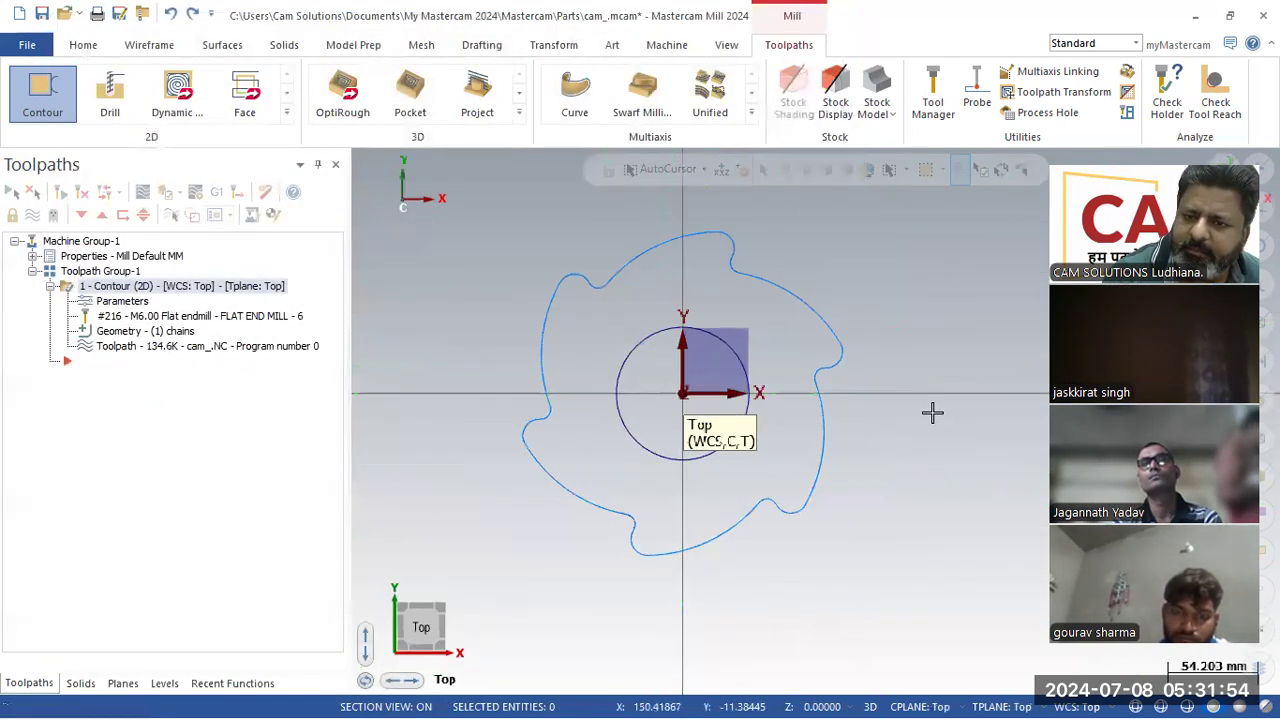
right_click(932, 413)
left_click(969, 537)
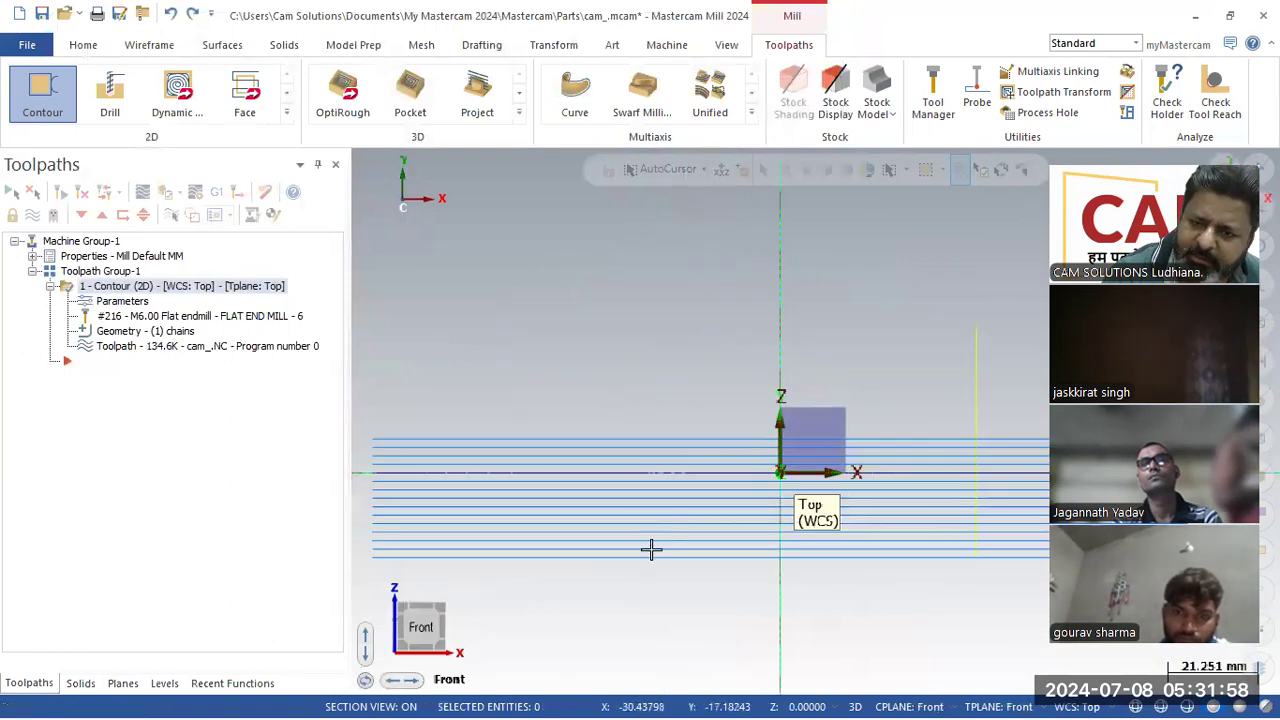
Set the contour's top of stock to 0 in the linking parameters and regenerate the toolpath.
scroll(620, 314, "down", 3)
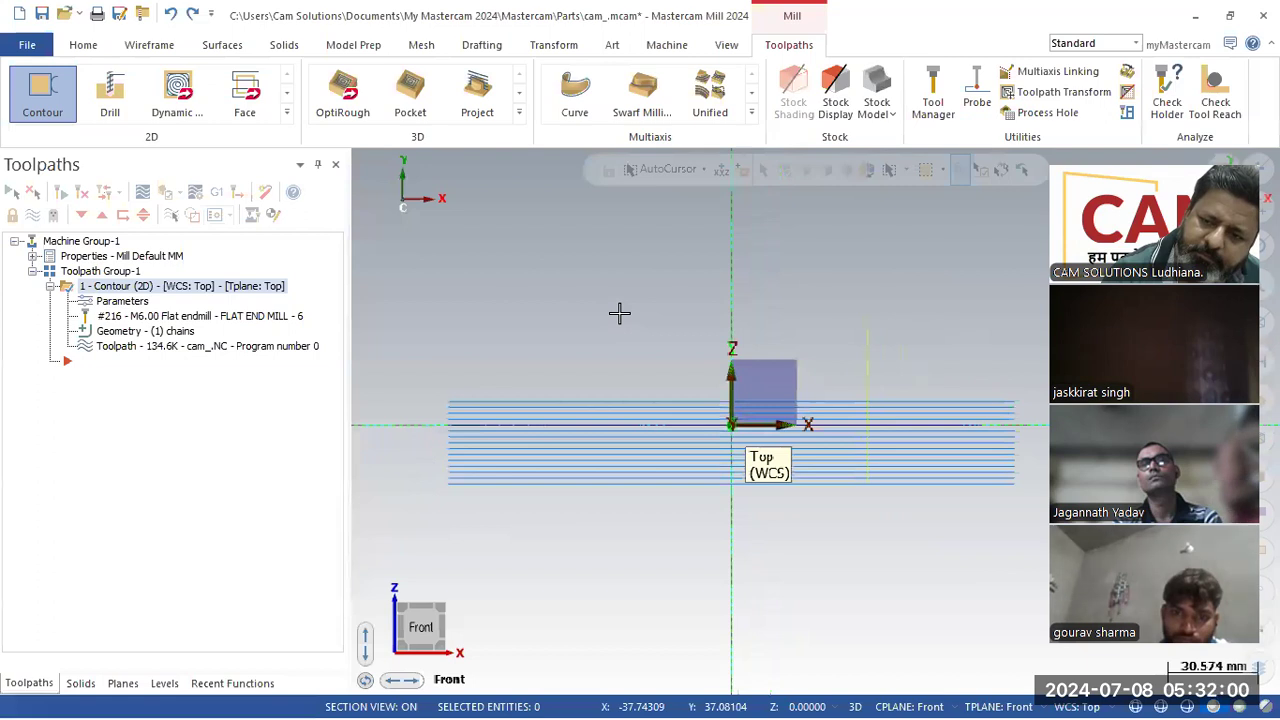
right_click(621, 312)
left_click(680, 474)
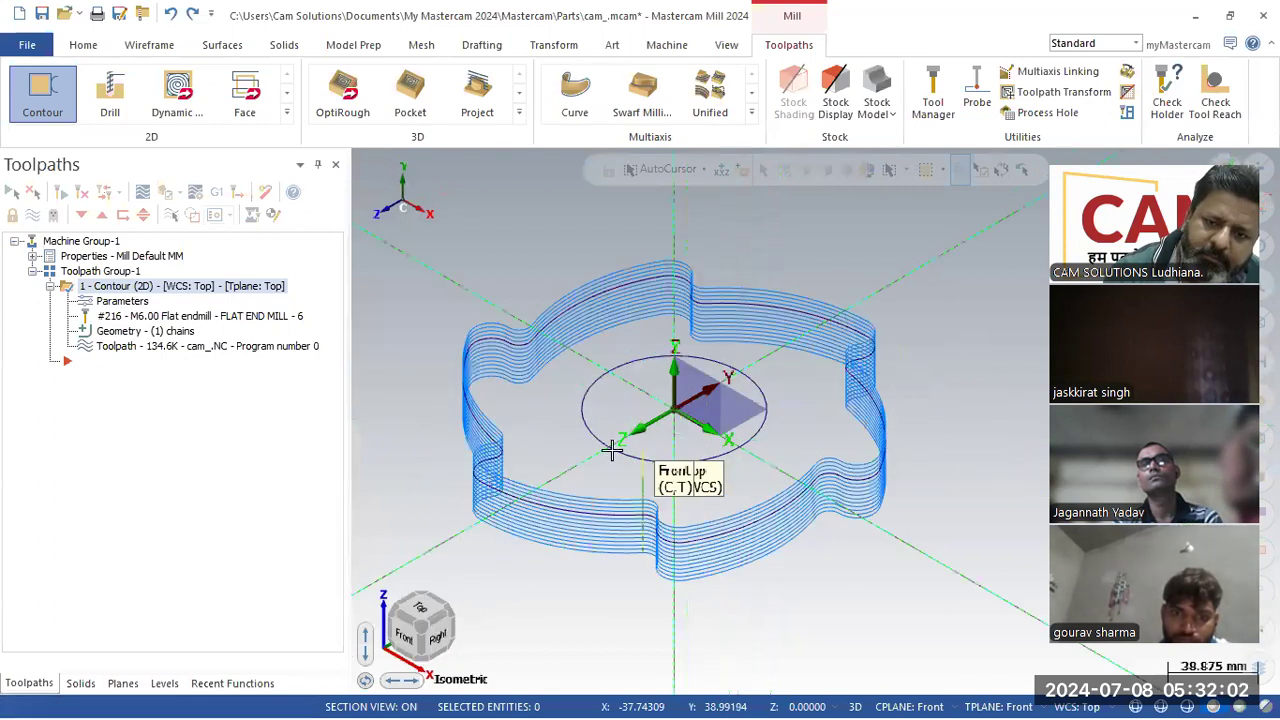
left_click(107, 300)
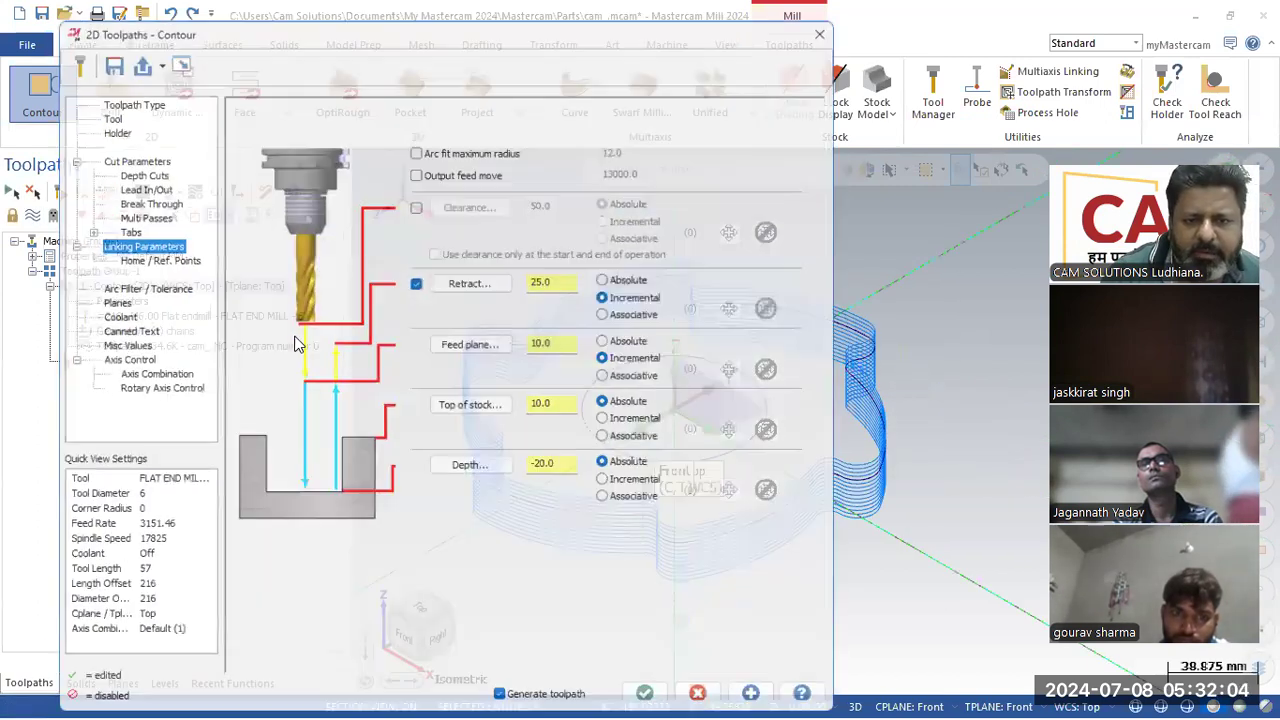
left_click_drag(562, 407, 470, 408)
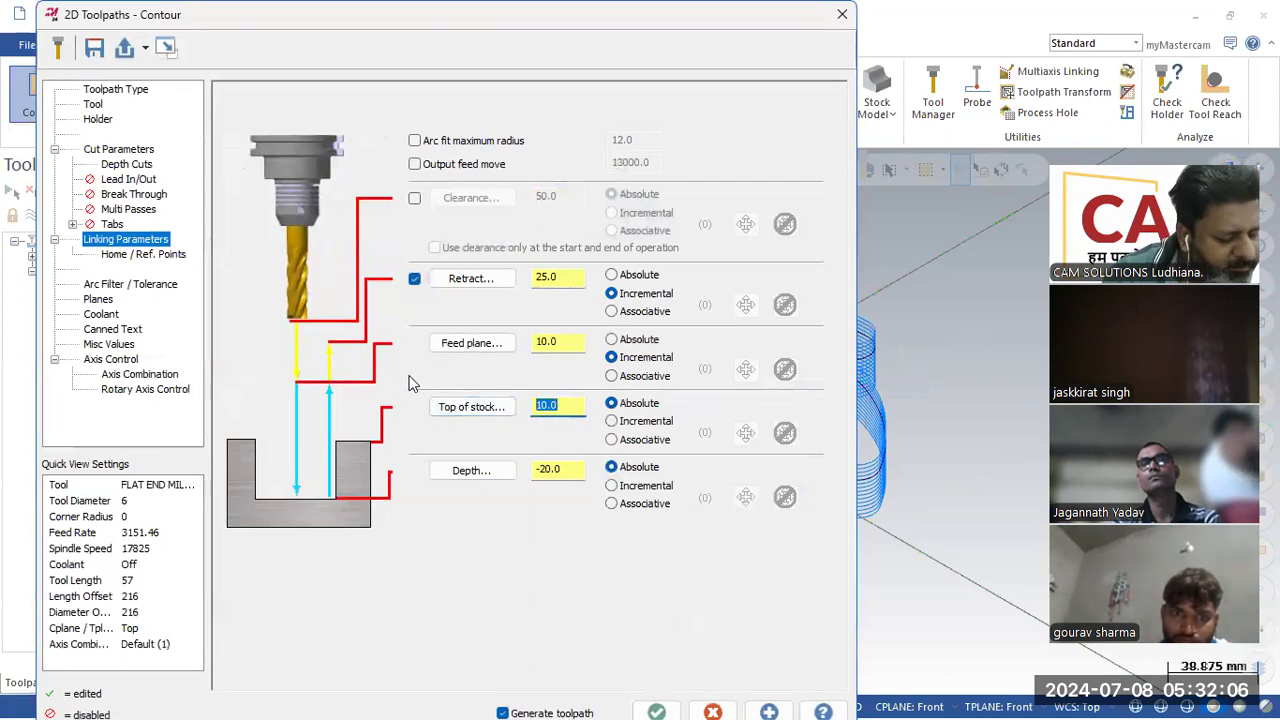
type("0")
left_click(659, 708)
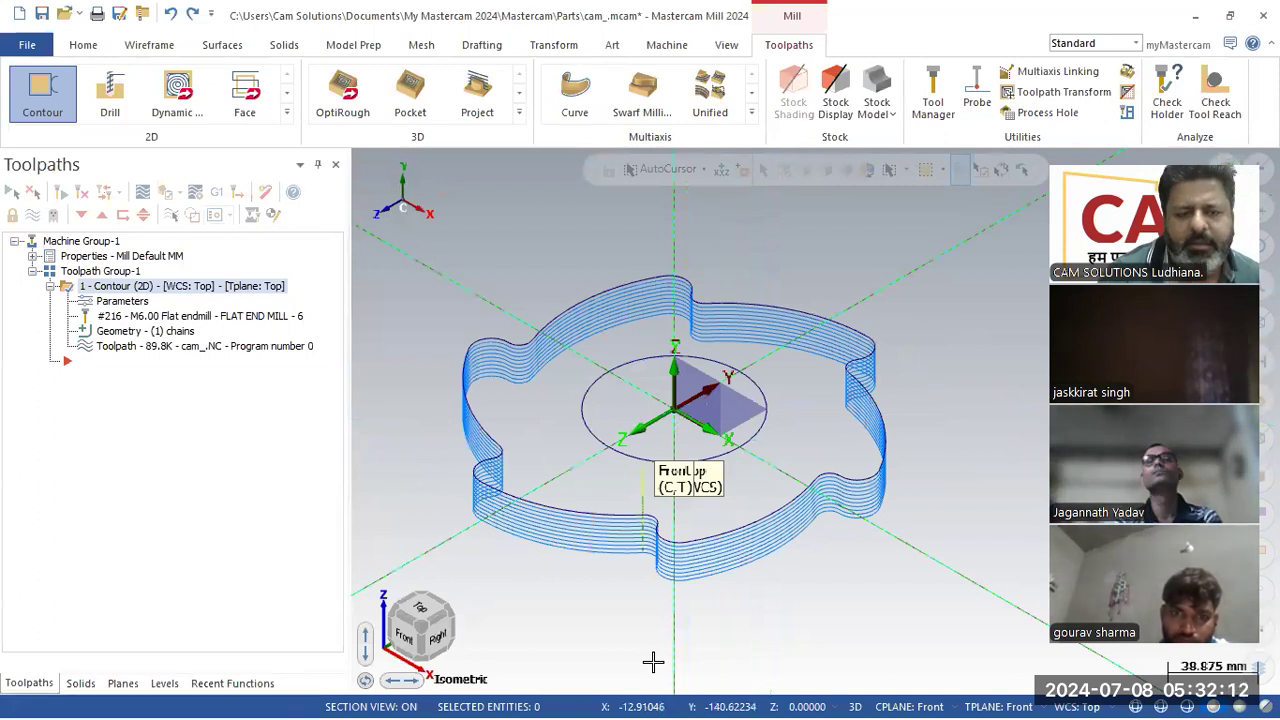
Set the contour's absolute depth to positive 20 and regenerate the toolpath.
left_click(122, 301)
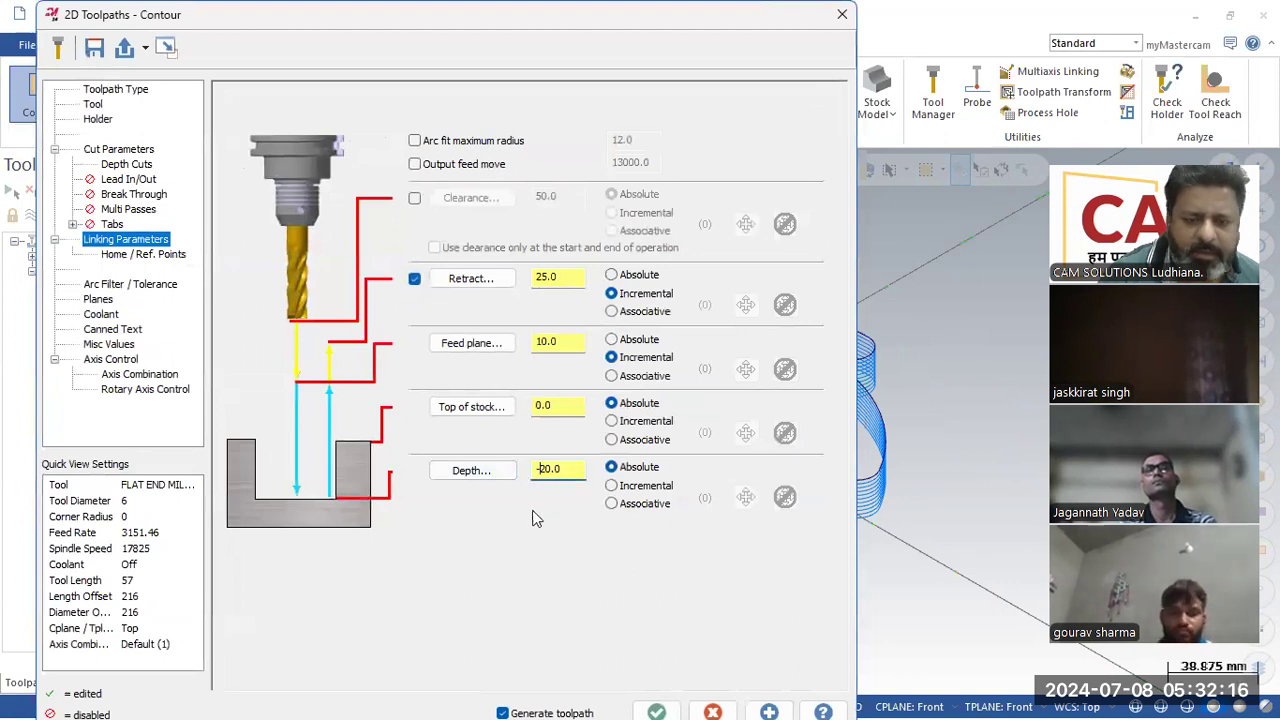
left_click(656, 711)
mouse_move(746, 571)
middle_mouse_down()
mouse_move(755, 517)
mouse_move(757, 574)
mouse_move(766, 517)
mouse_move(752, 577)
middle_mouse_up()
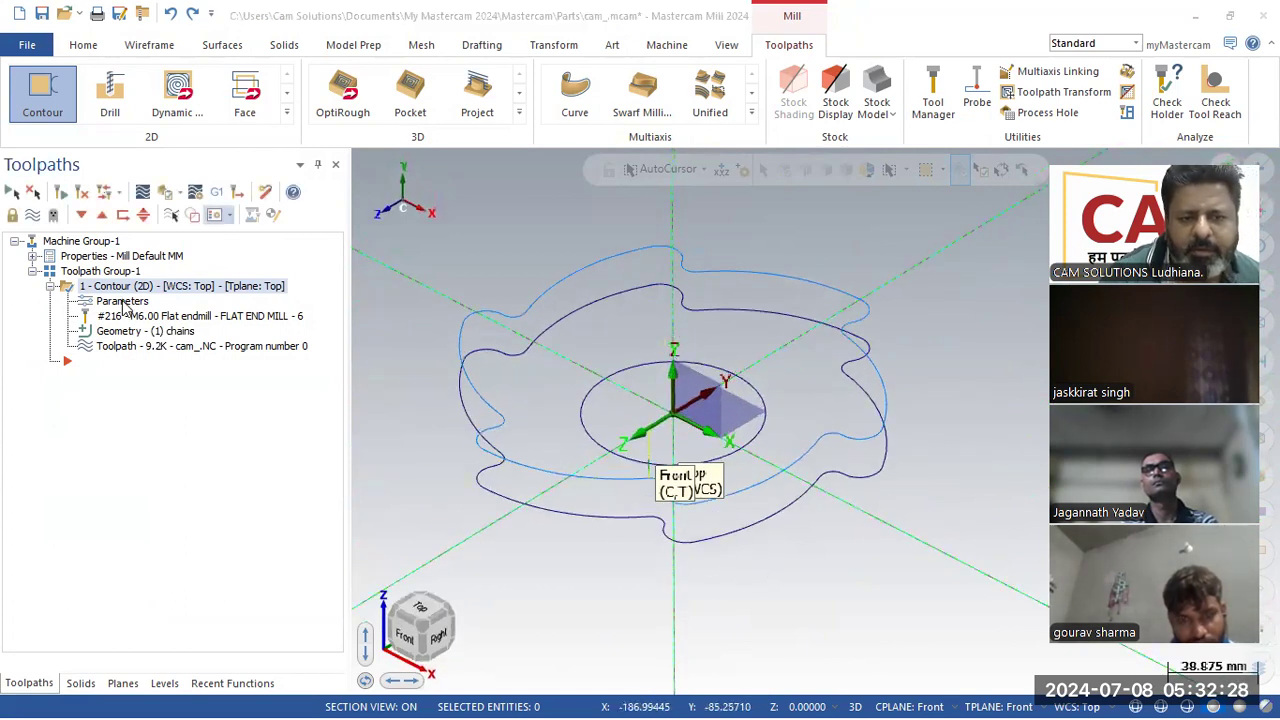
Set the contour's absolute depth back to -20 and regenerate the toolpath.
left_click(122, 301)
left_click(537, 471)
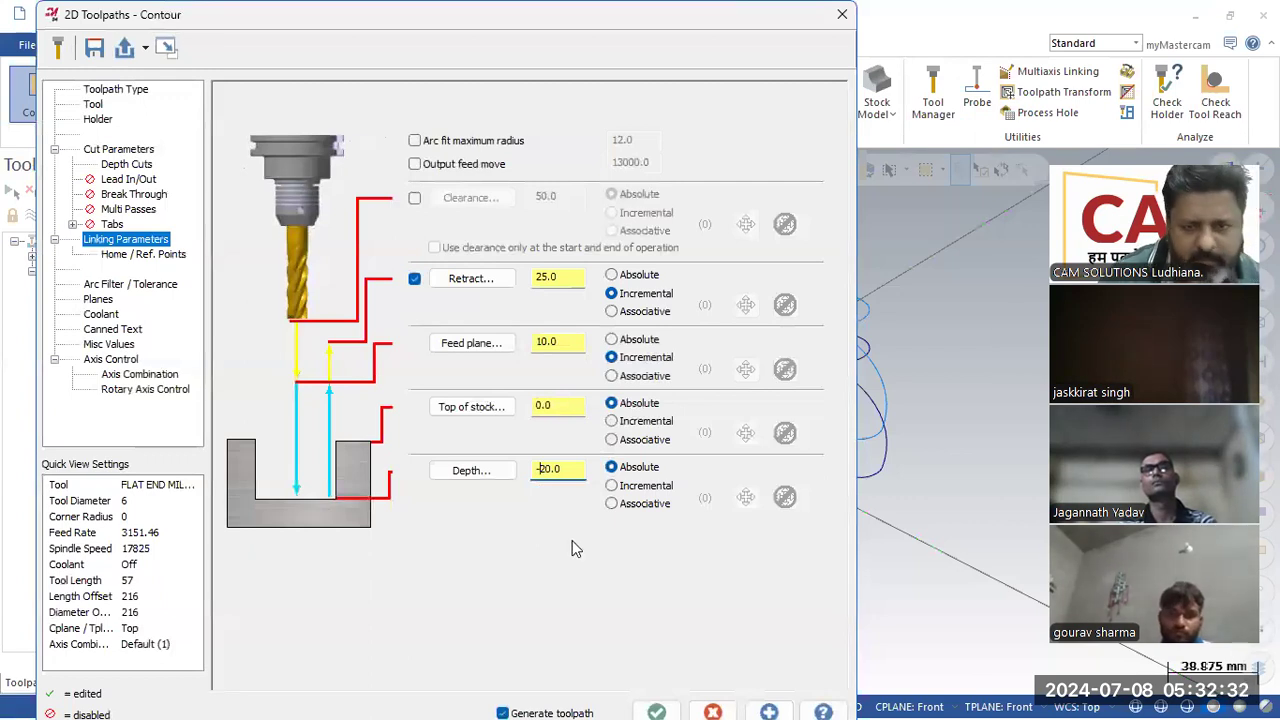
left_click(660, 704)
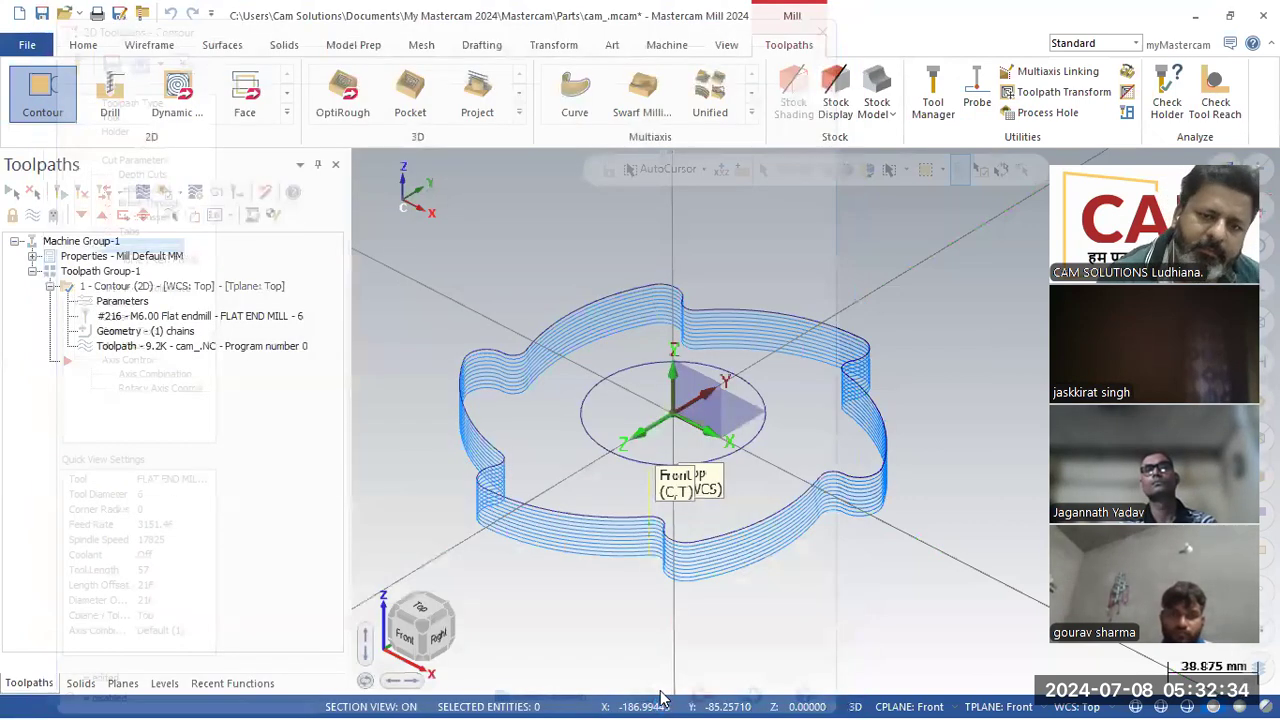
Set the contour's depth to 20 incremental and regenerate the toolpath.
left_click(124, 301)
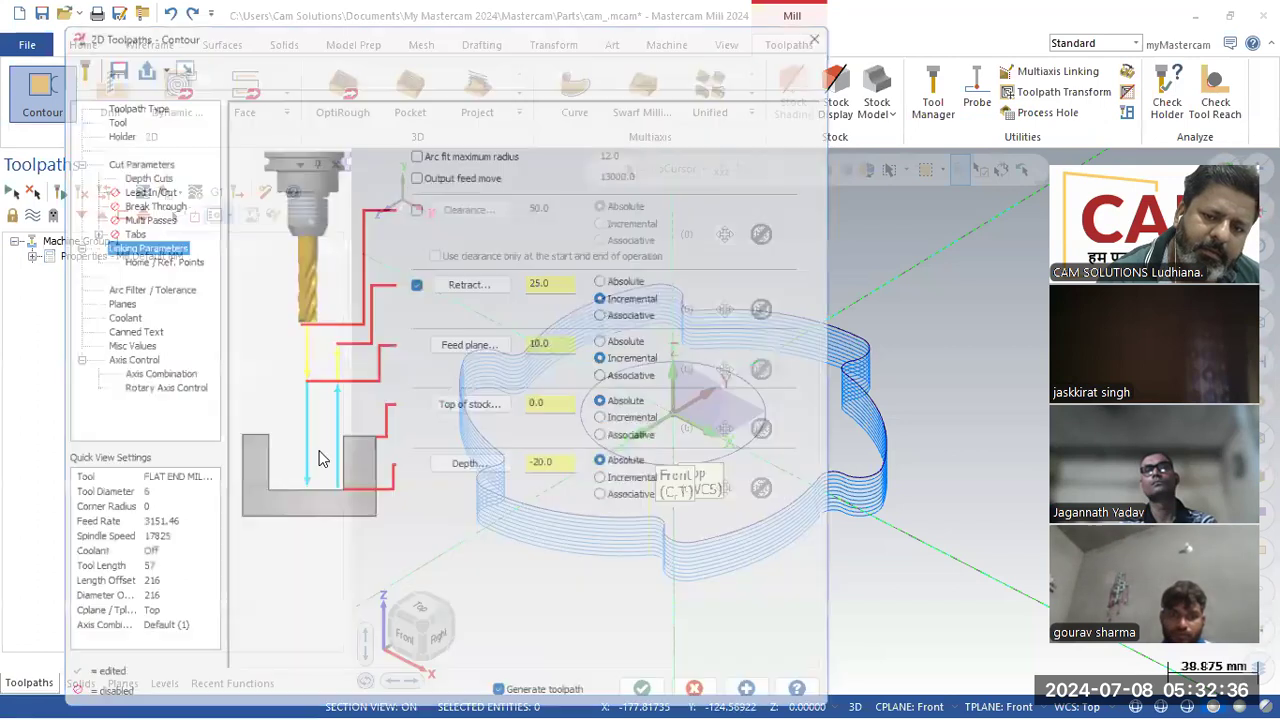
key("BackSpace")
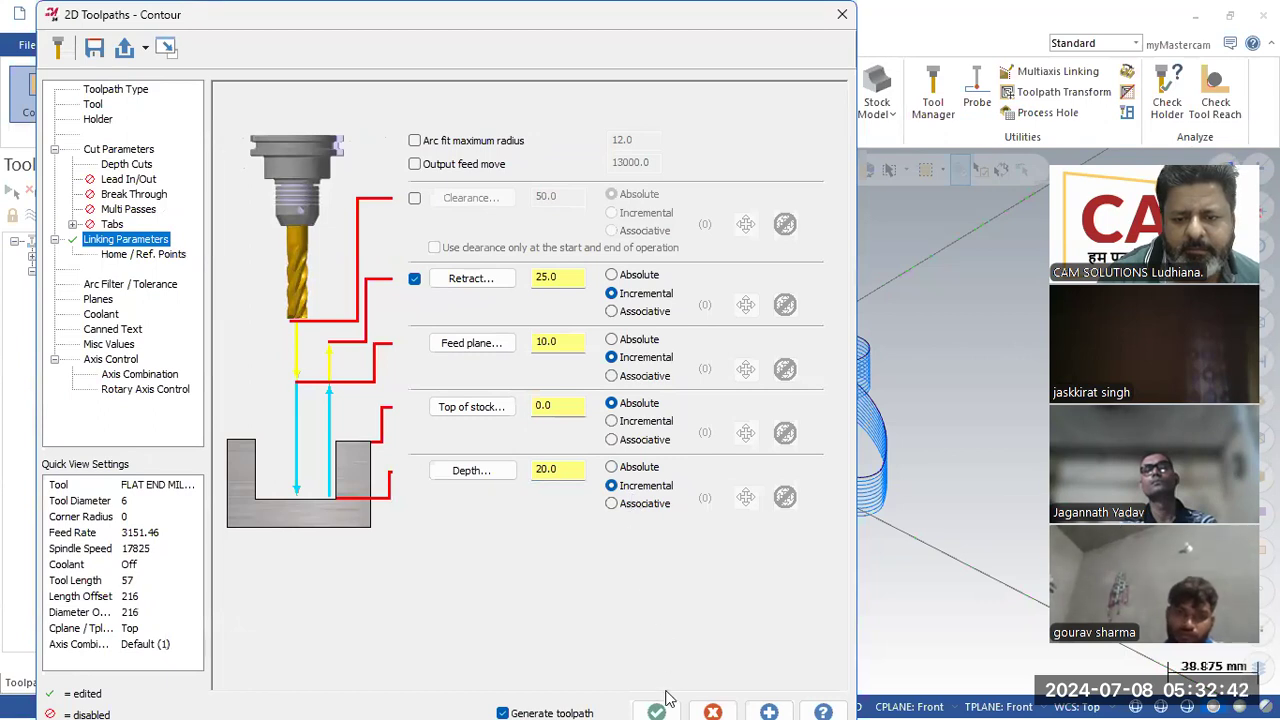
left_click(668, 700)
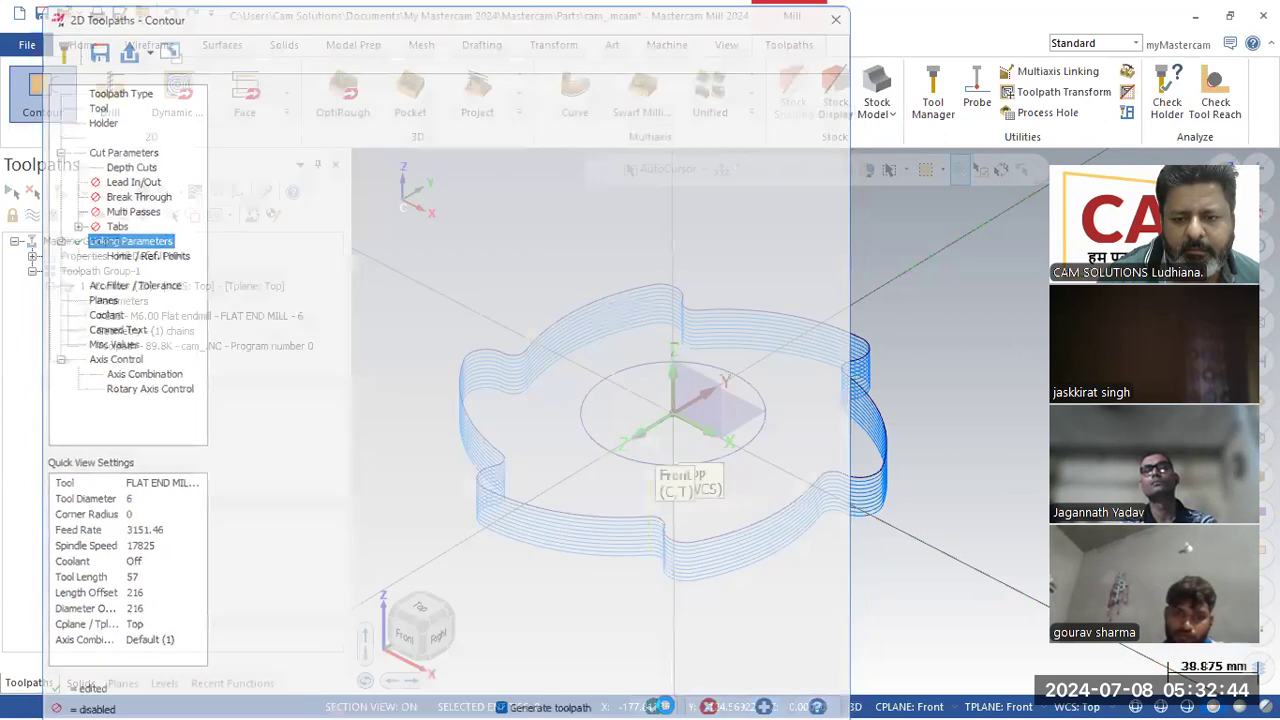
mouse_move(672, 585)
middle_mouse_down()
mouse_move(677, 566)
mouse_move(574, 551)
mouse_move(659, 596)
middle_mouse_up()
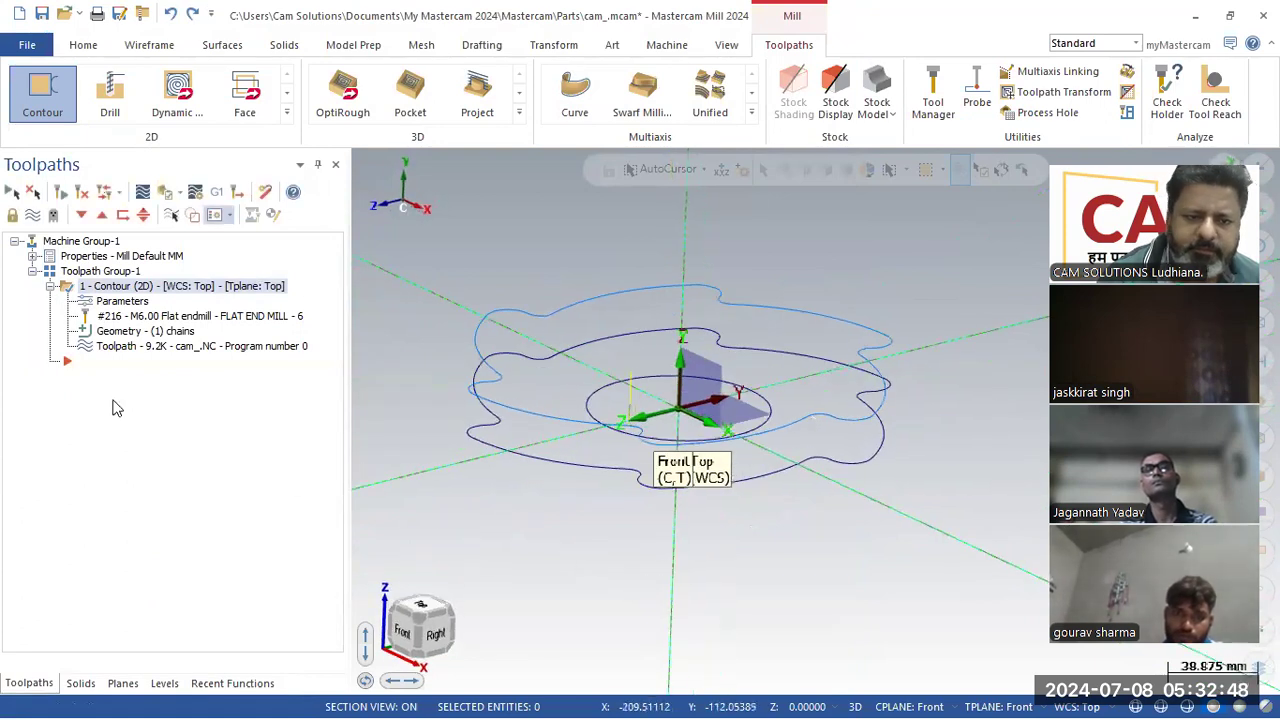
Make the contour's retract, feed plane and depth absolute, set the depth to 0 and regenerate the toolpath.
left_click(112, 302)
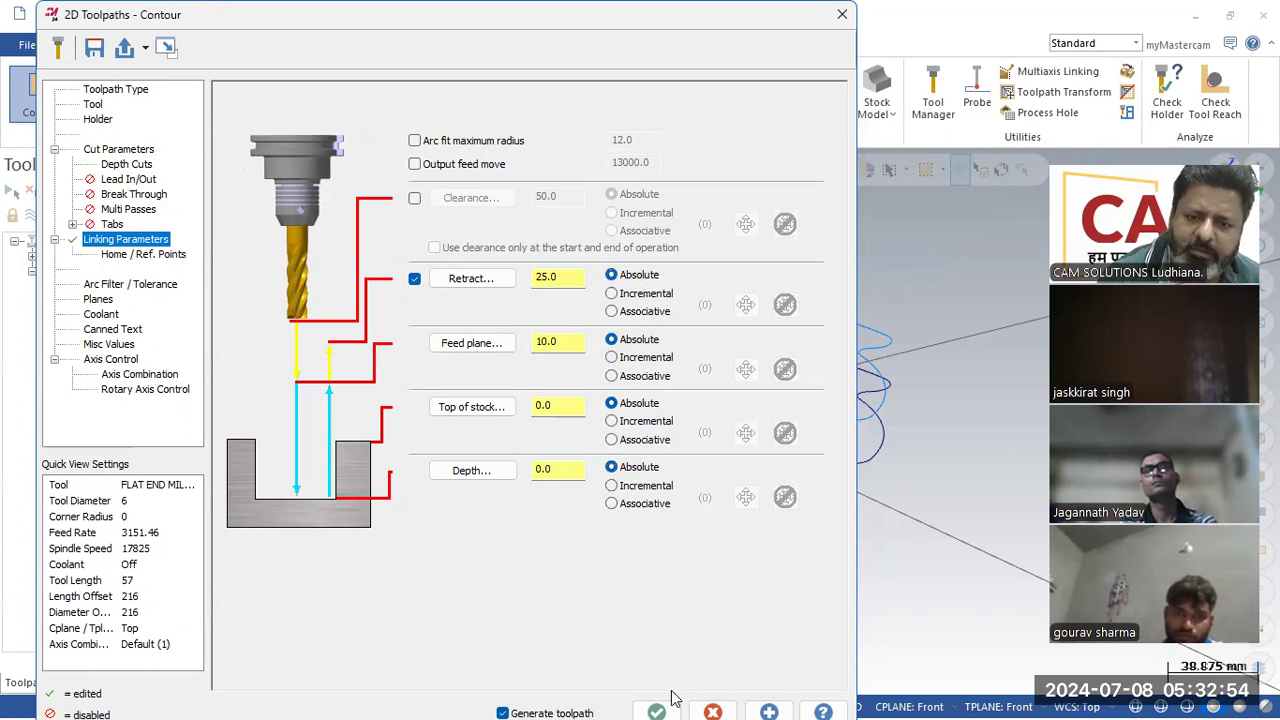
double_click(552, 468)
left_click(656, 712)
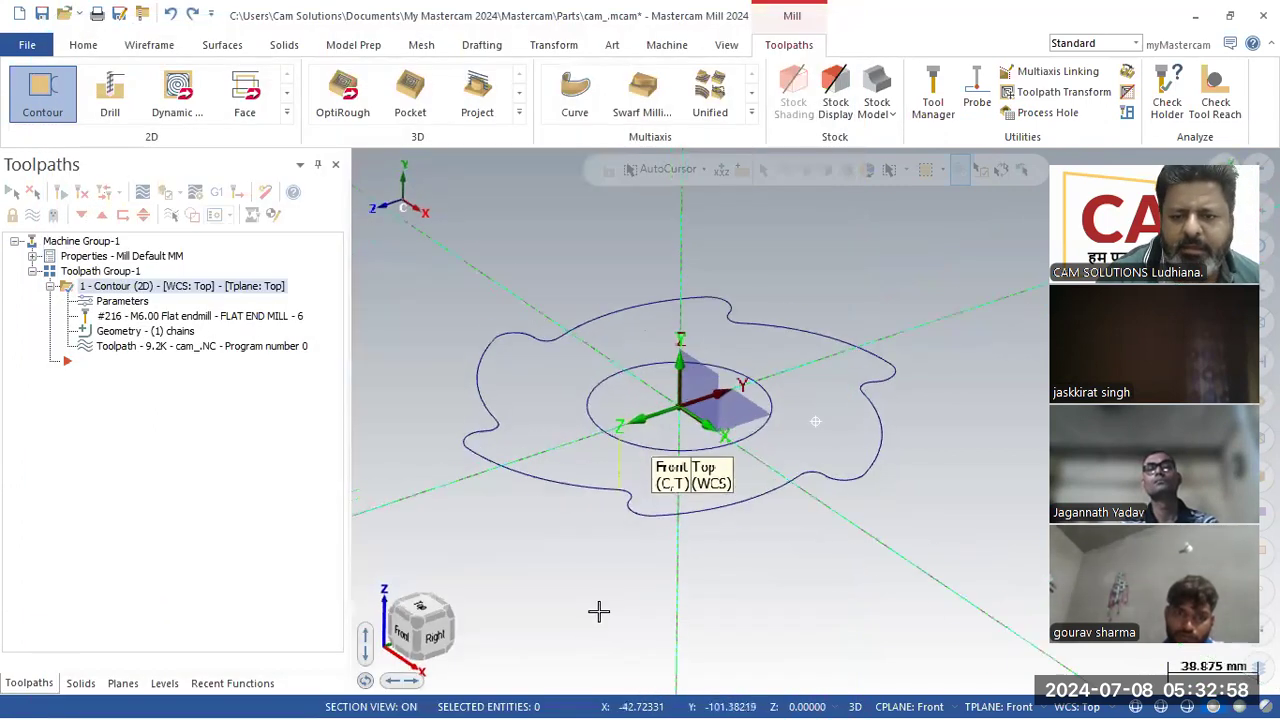
middle_click_drag(599, 611, 588, 645)
Play the backplot of the contour toolpath to check the tool's motion around the cam profile, and close it.
left_click(195, 348)
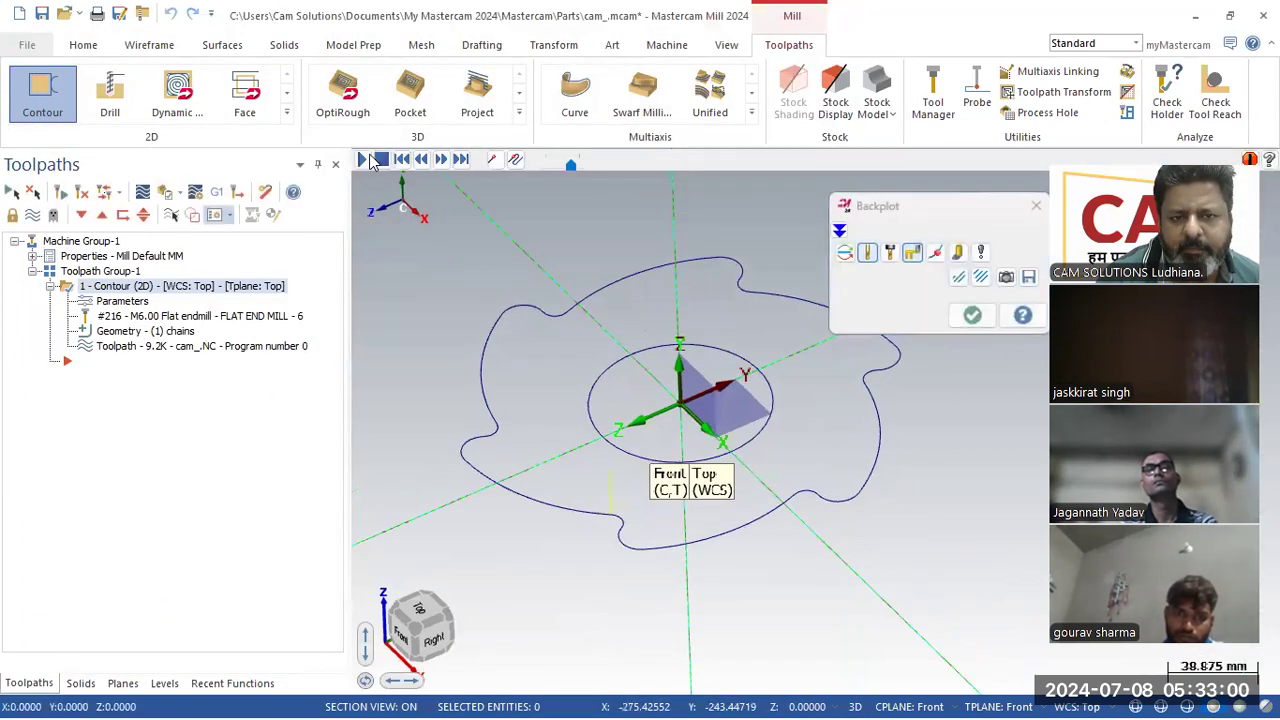
left_click(361, 164)
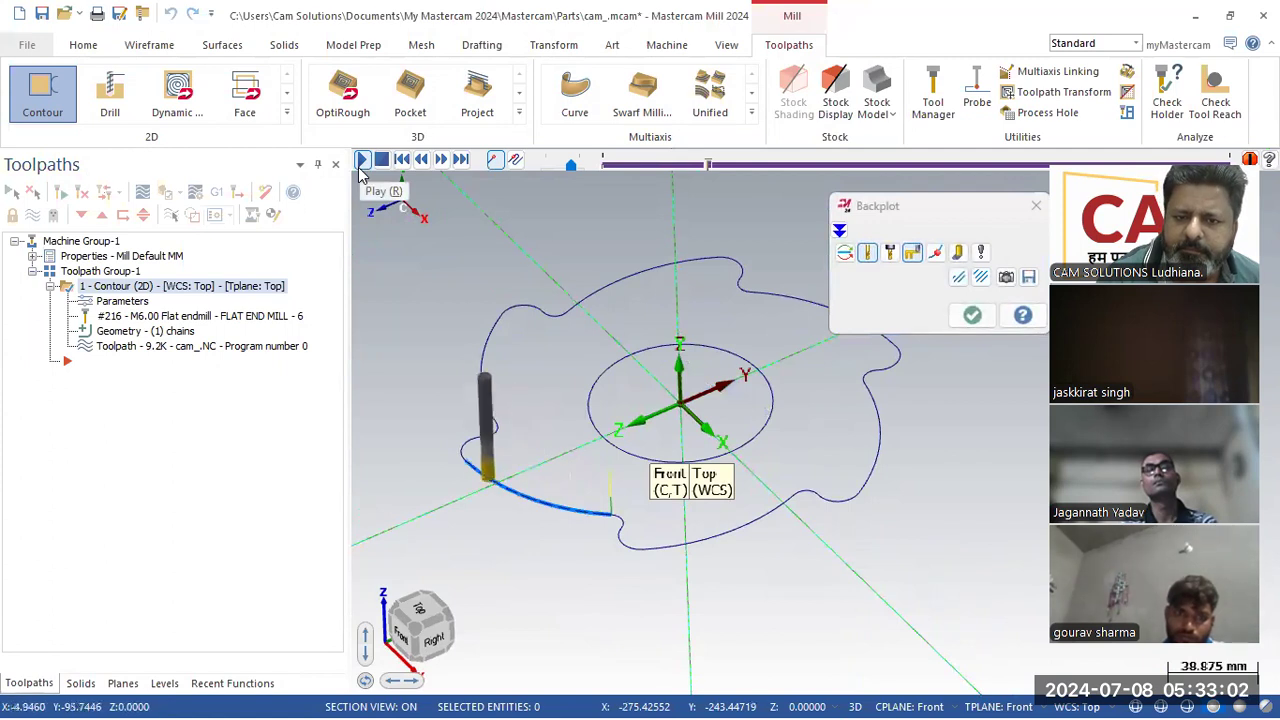
left_click(972, 316)
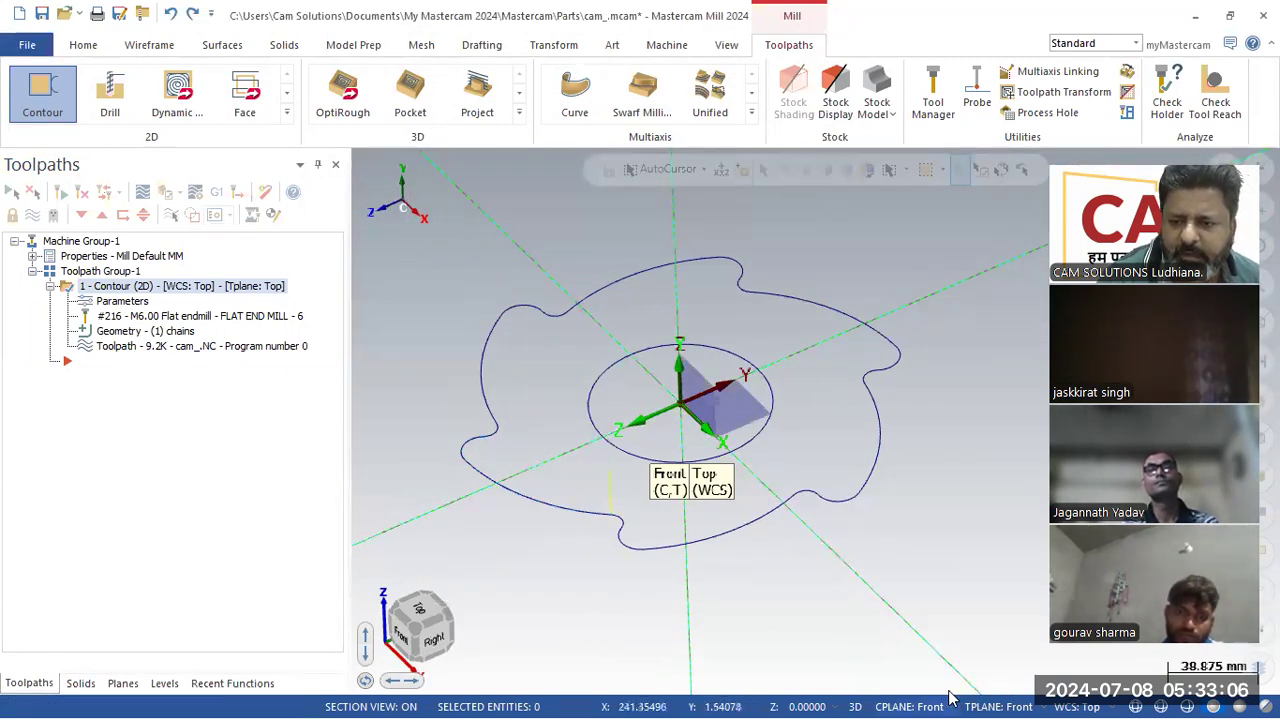
Switch the construction and tool planes from Front to Top.
left_click(906, 705)
left_click(917, 515)
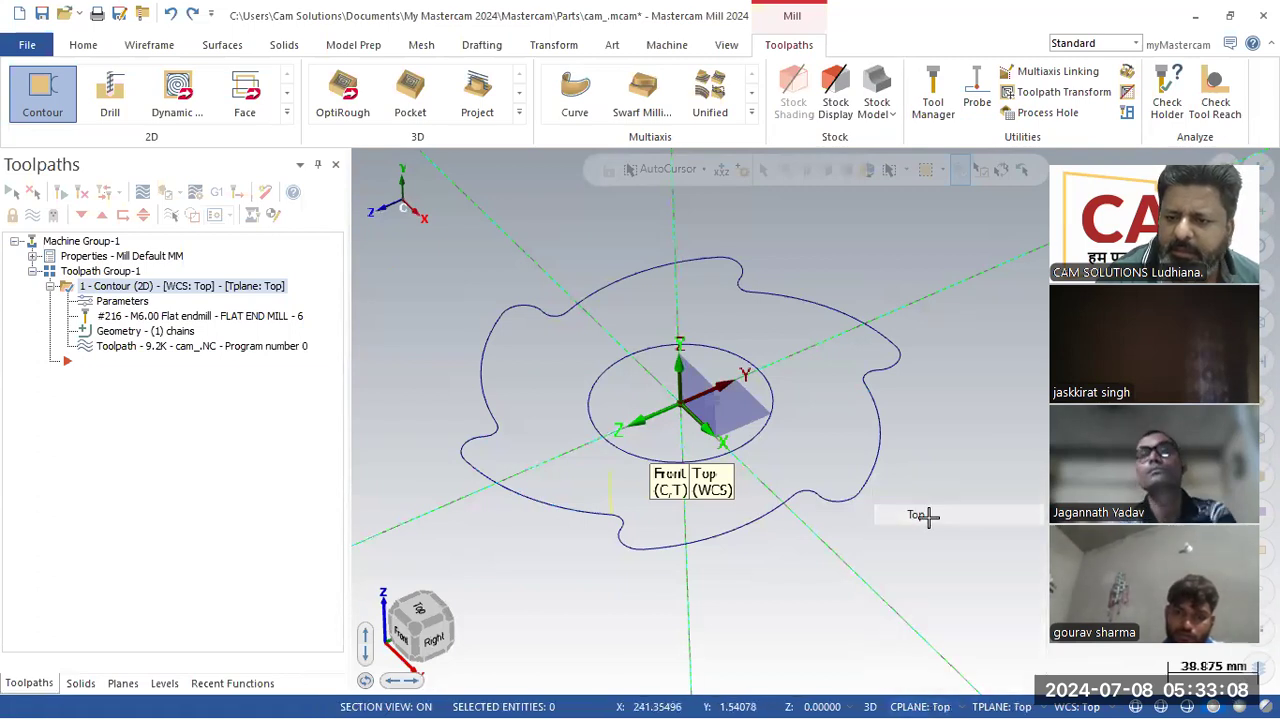
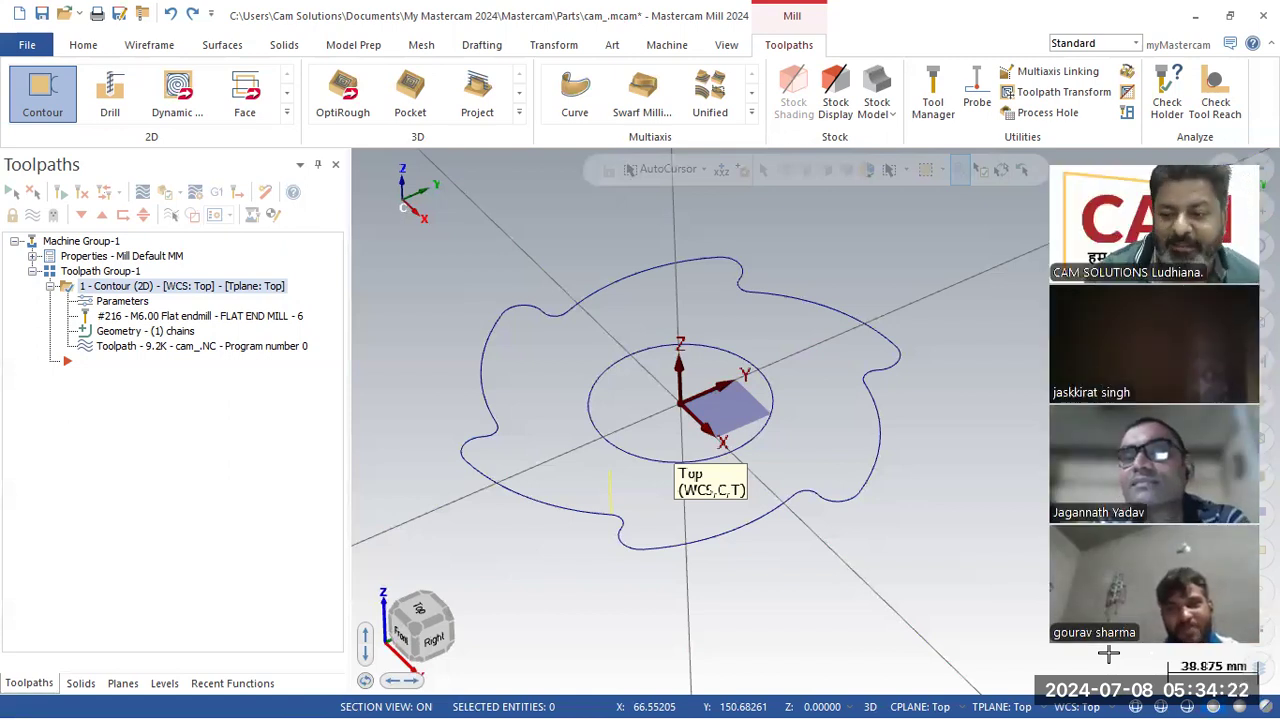
left_click(754, 533)
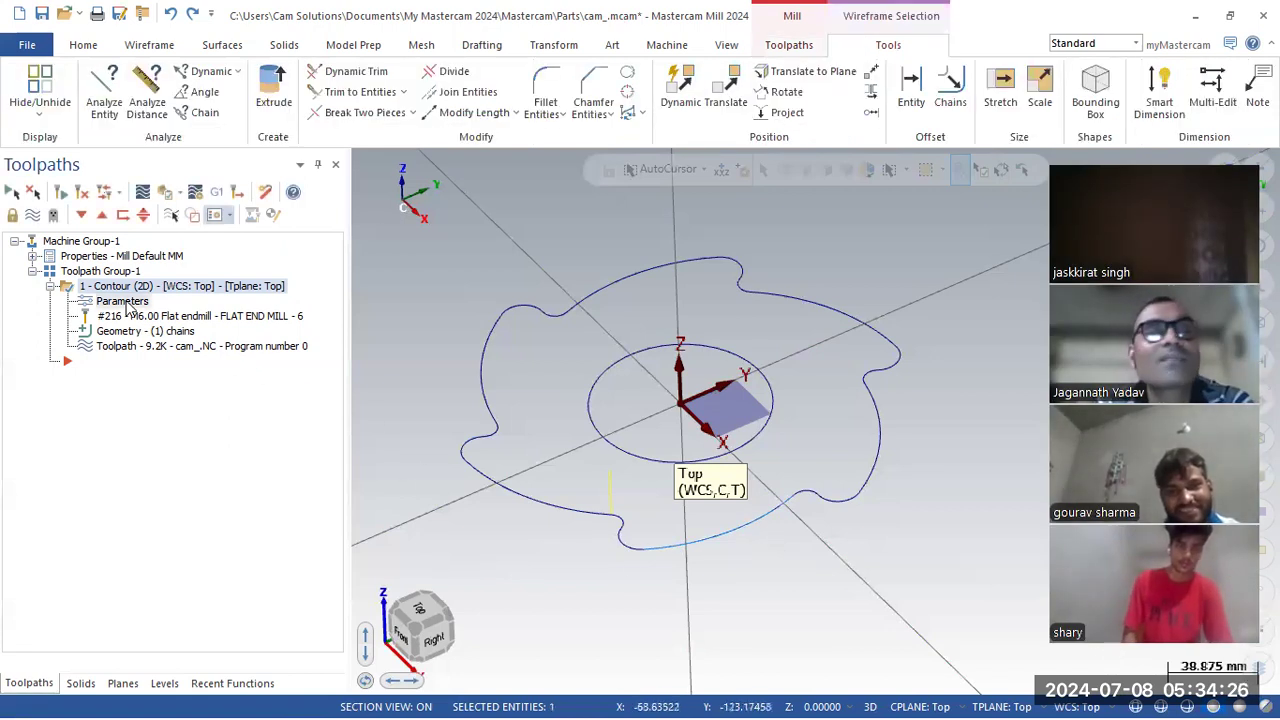
Set the contour's absolute depth to -10 in the linking parameters and regenerate the toolpath.
left_click(124, 302)
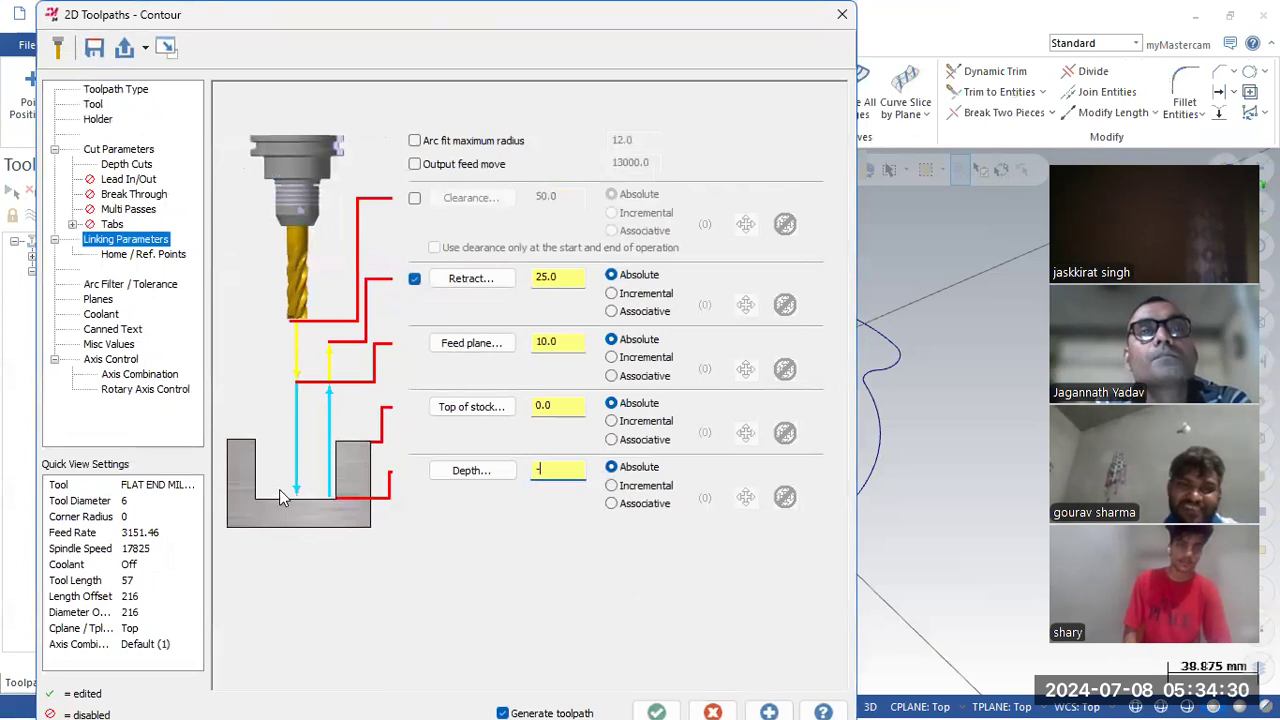
type("-10")
left_click(656, 712)
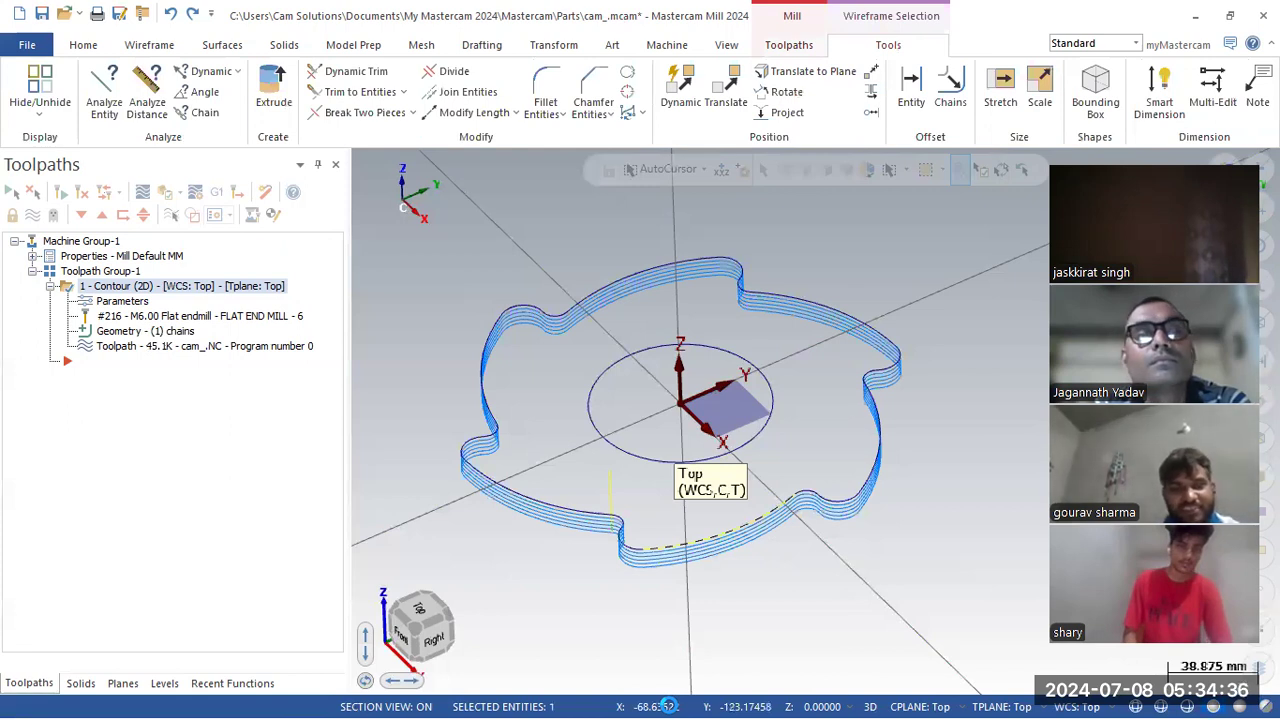
Review the retract setting in the contour's linking parameters and leave without saving changes.
left_click(131, 303)
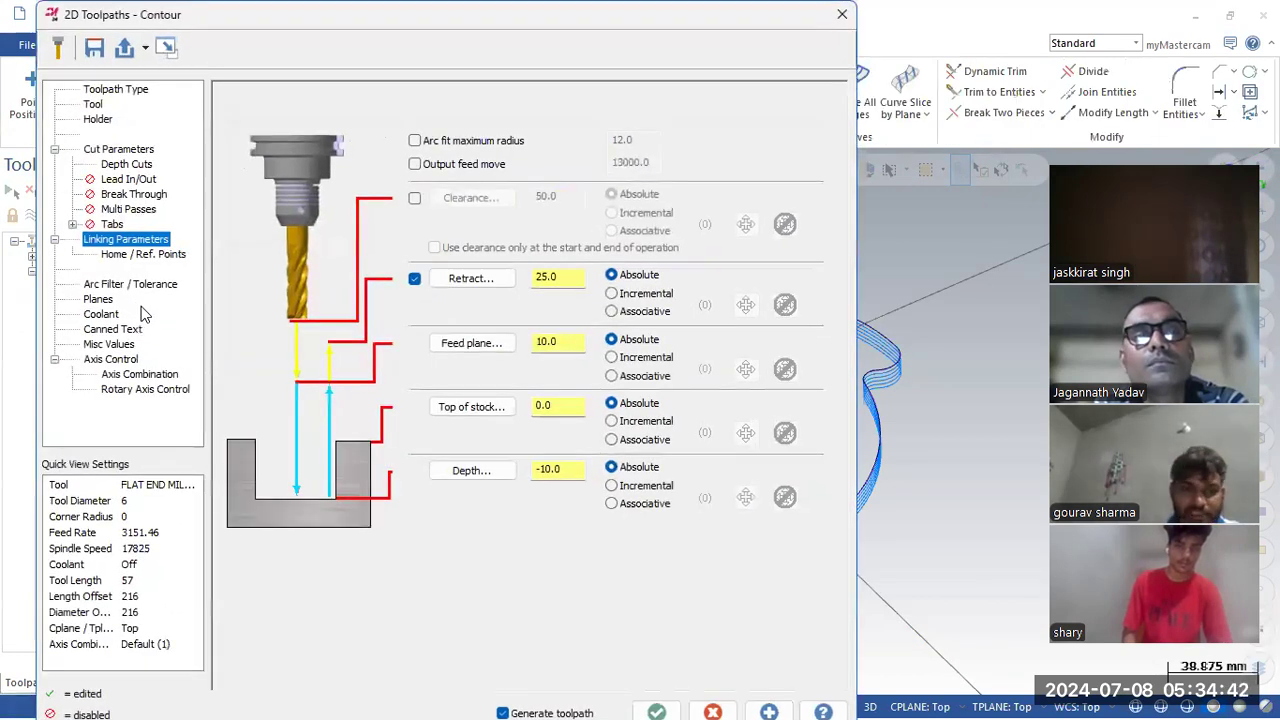
left_click(573, 280)
left_click(712, 710)
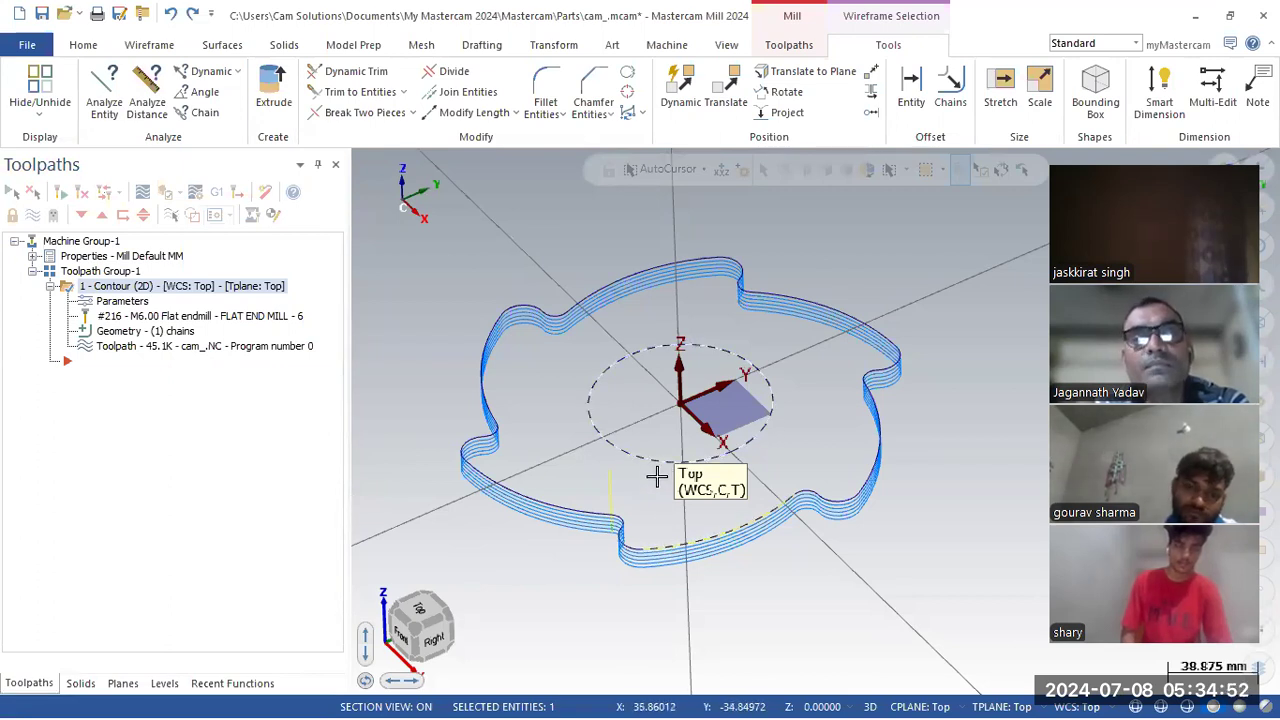
Add the central circle as a second chain to the contour operation's geometry.
left_click(138, 333)
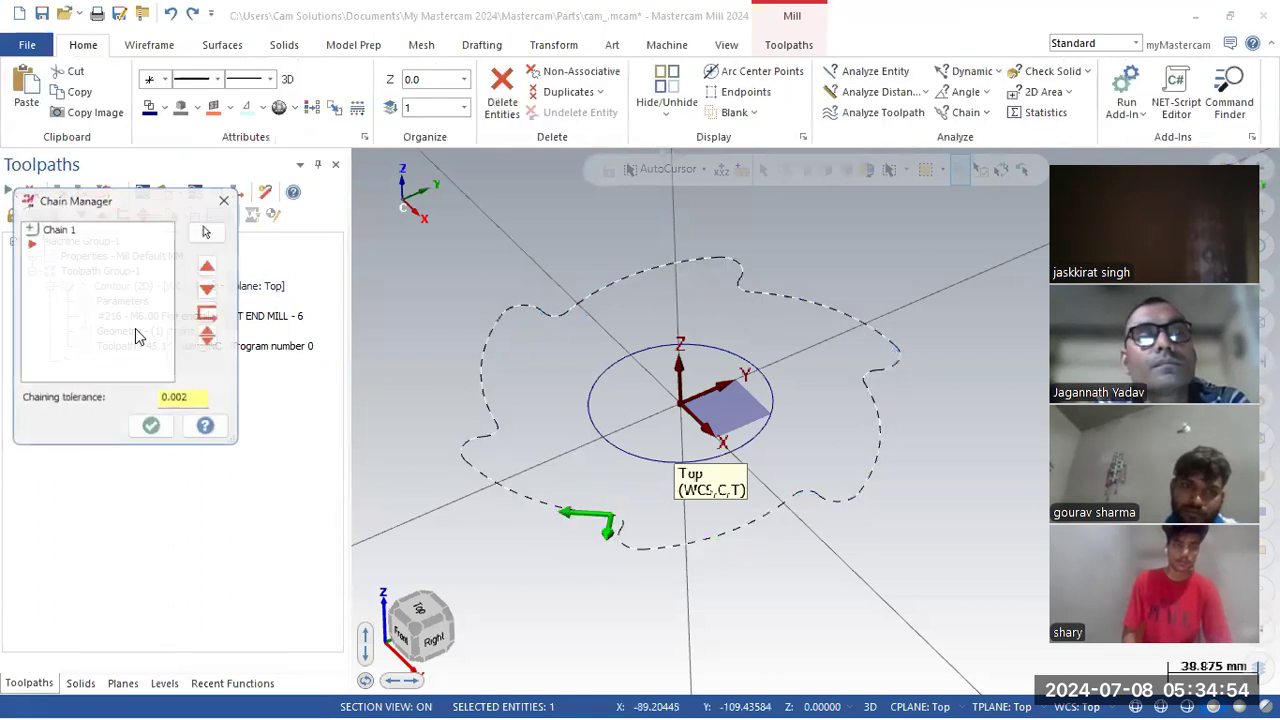
left_click(65, 232)
right_click(65, 236)
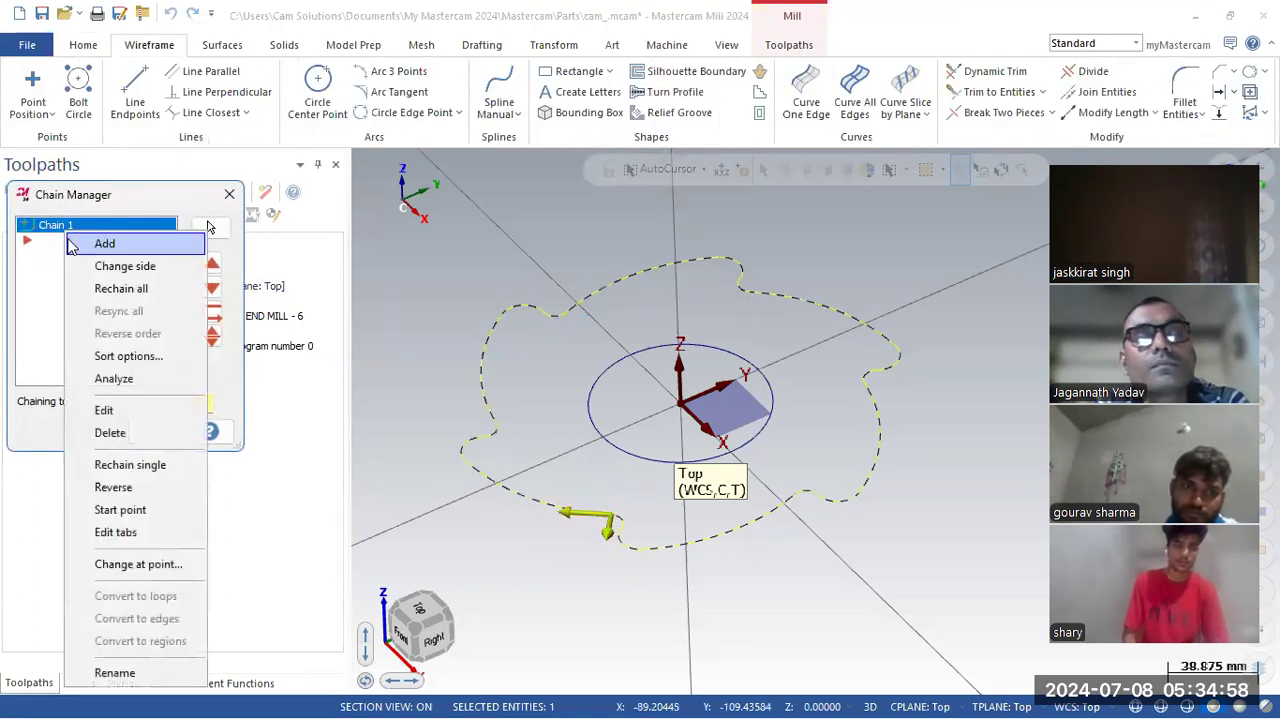
left_click(105, 245)
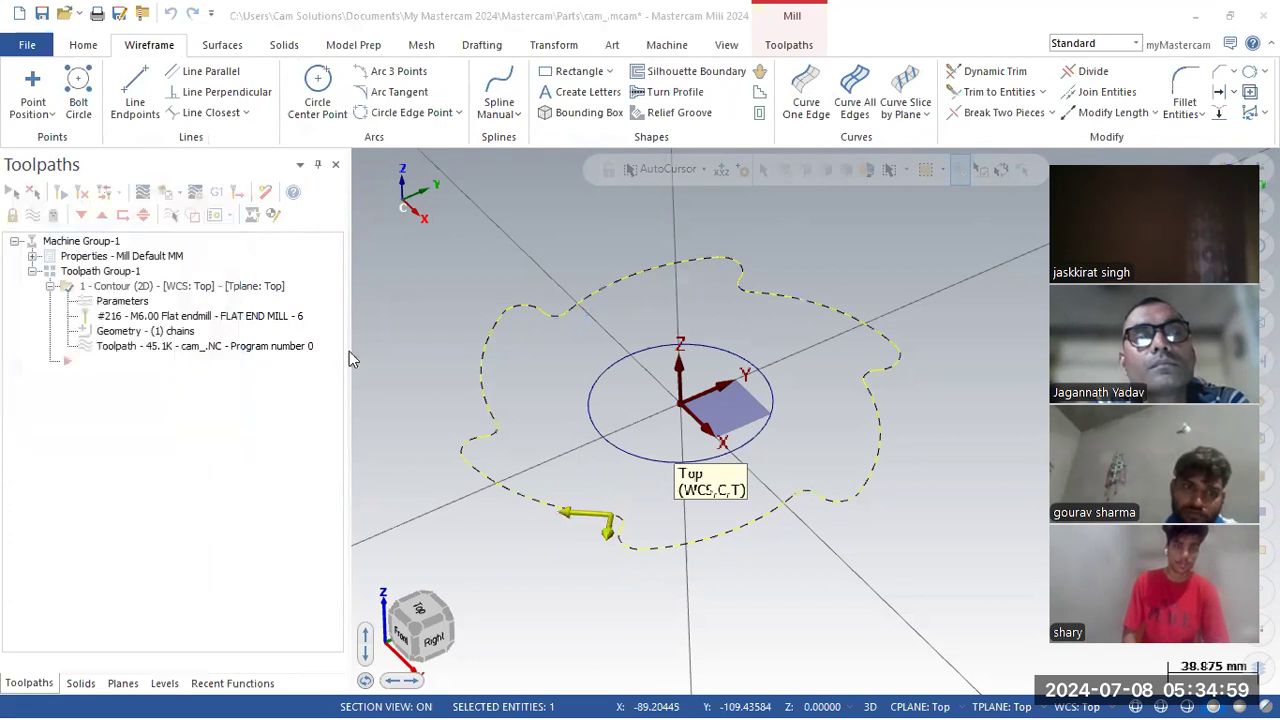
left_click(609, 444)
left_click(112, 654)
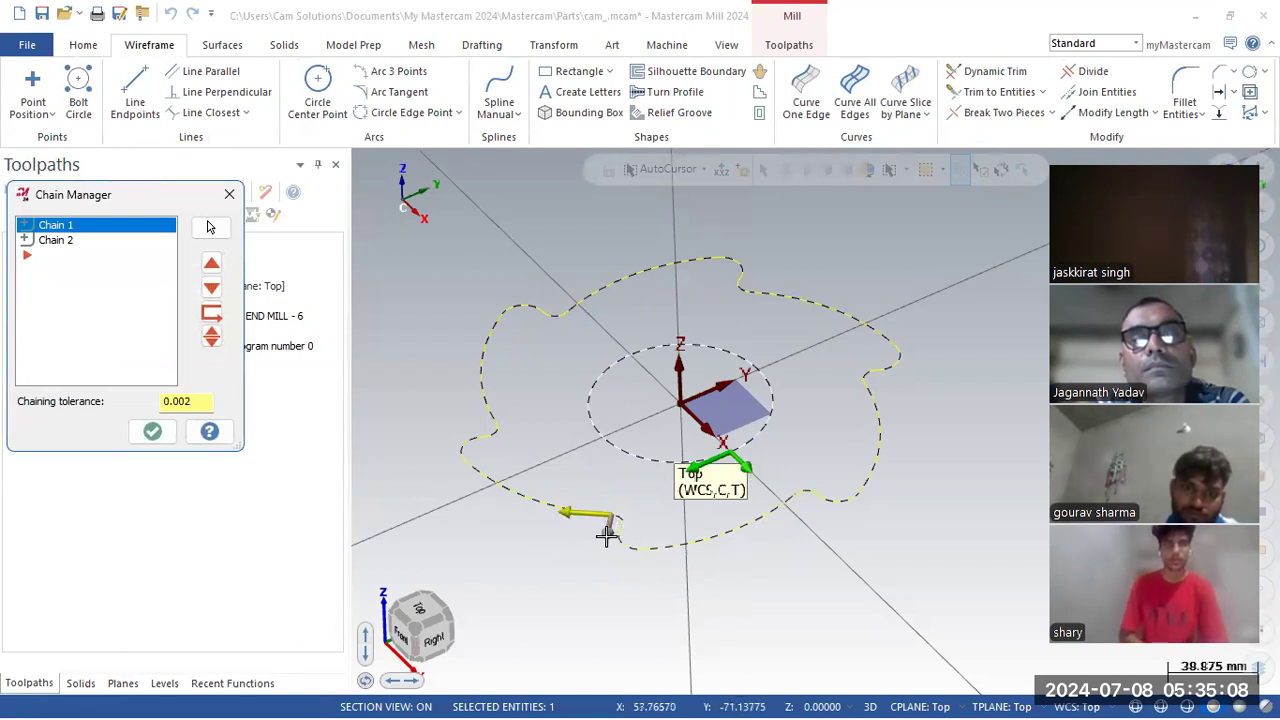
left_click(152, 432)
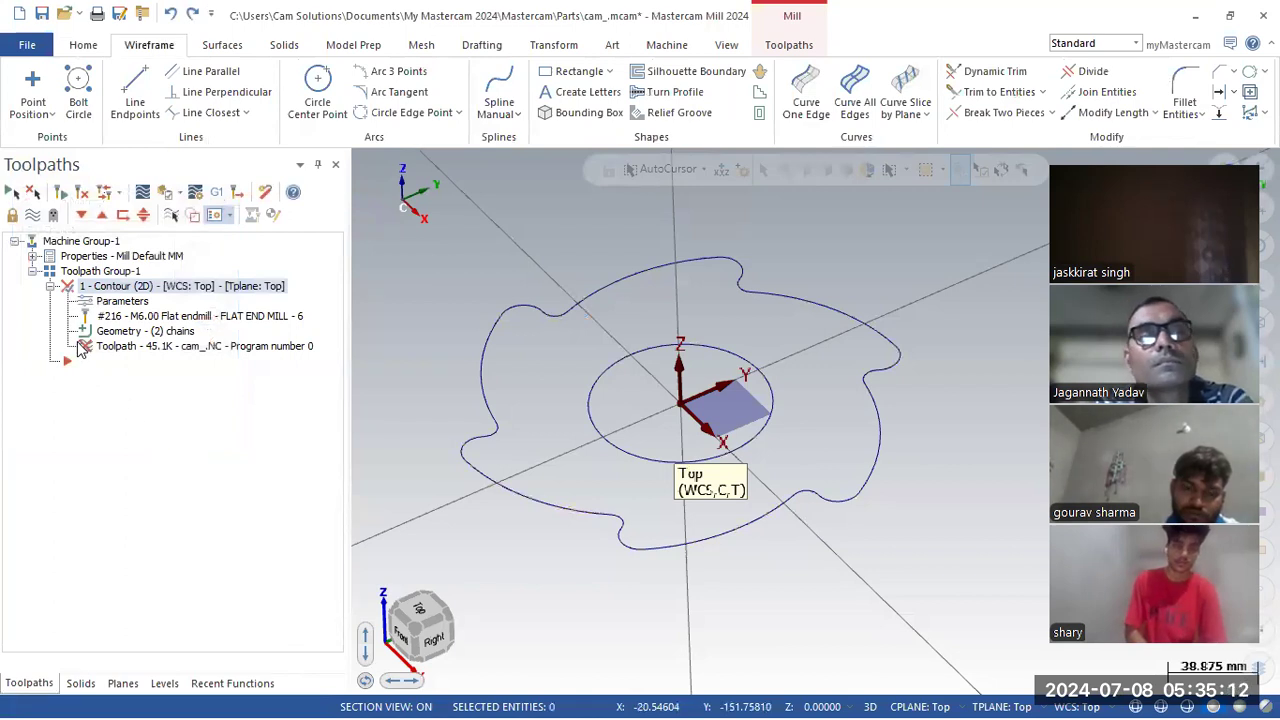
Regenerate the contour toolpath for both chains and examine the rapid move linking the cam profile and the circle.
left_click(83, 194)
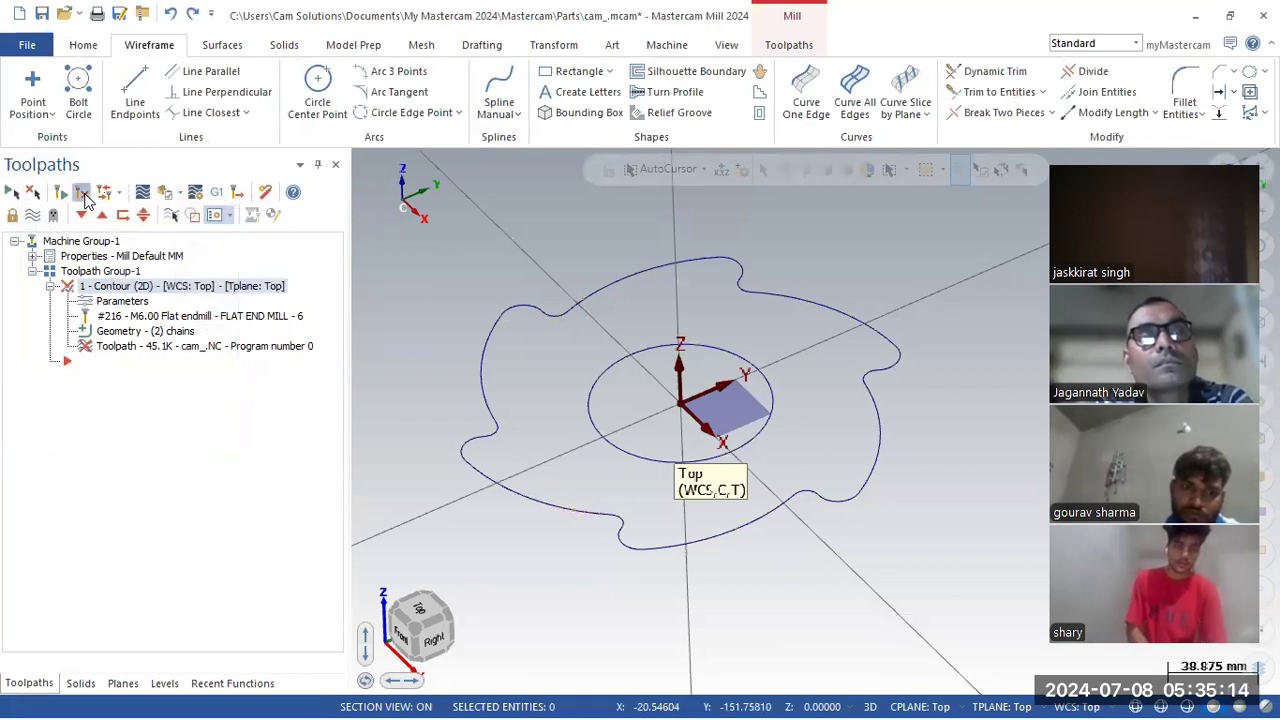
middle_click_drag(570, 279, 526, 266)
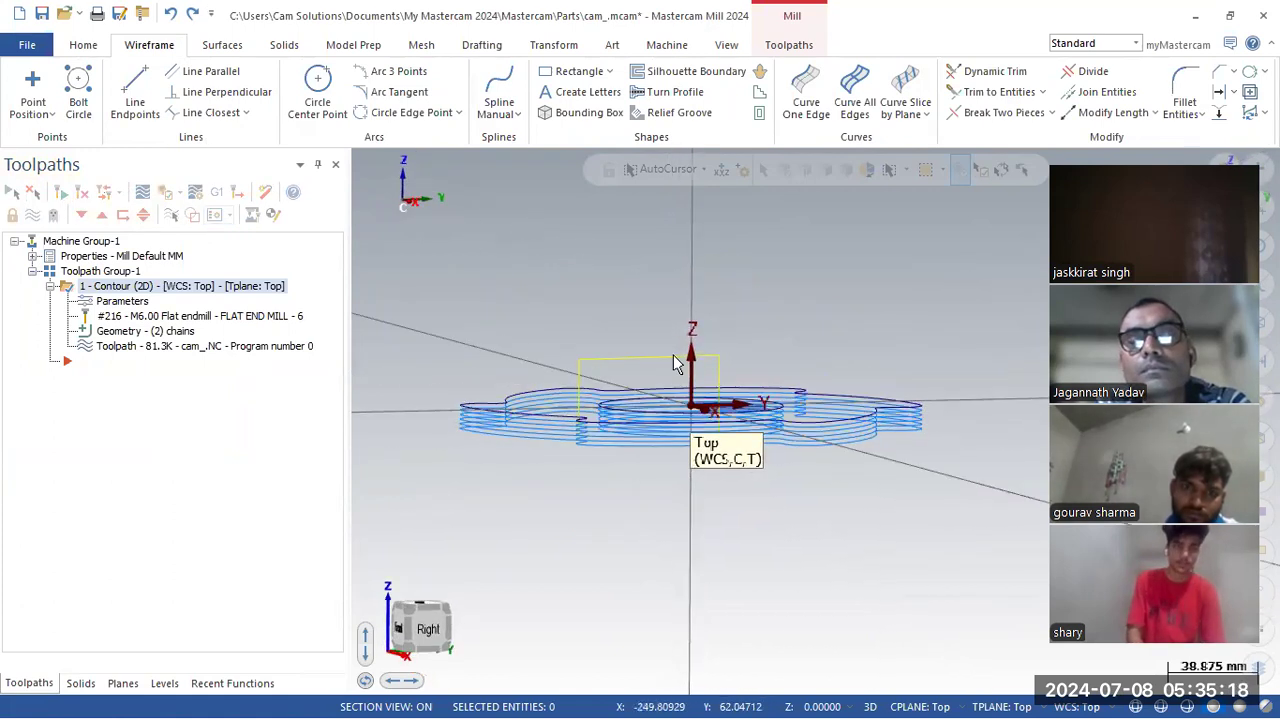
middle_click_drag(709, 434, 725, 505)
scroll(725, 505, "up", 2)
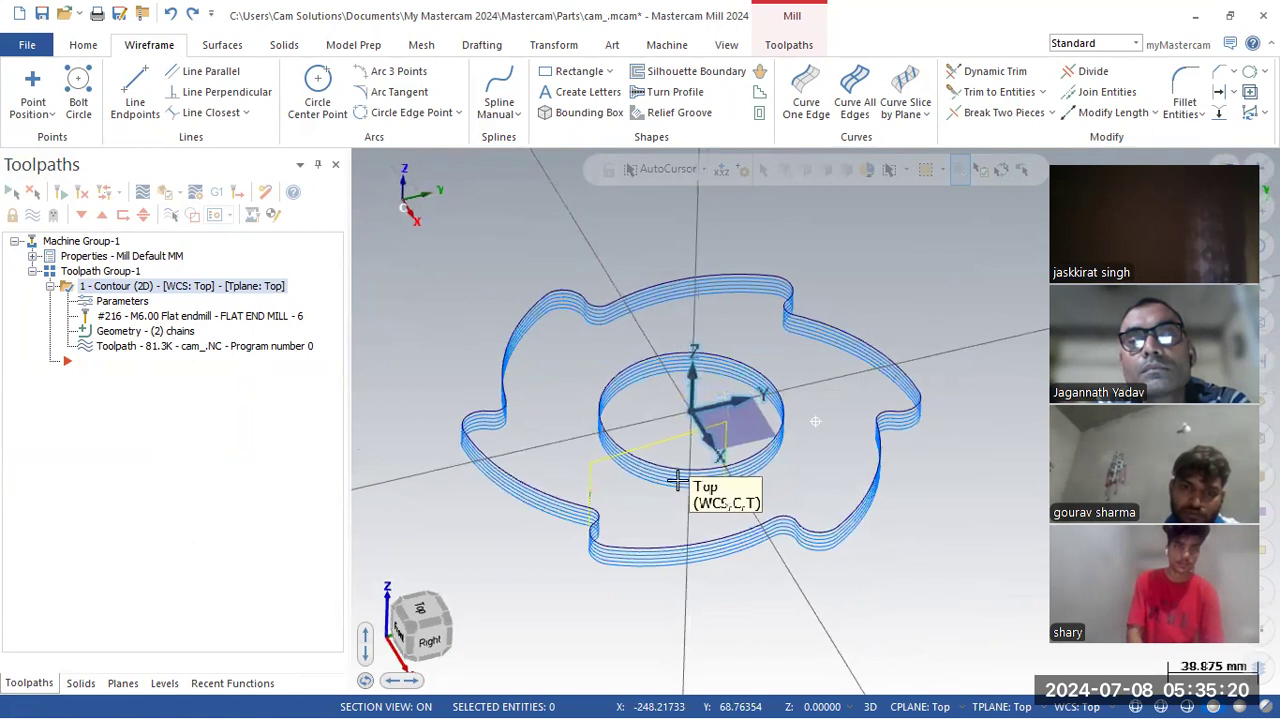
scroll(609, 591, "up", 4)
scroll(542, 527, "up", 5)
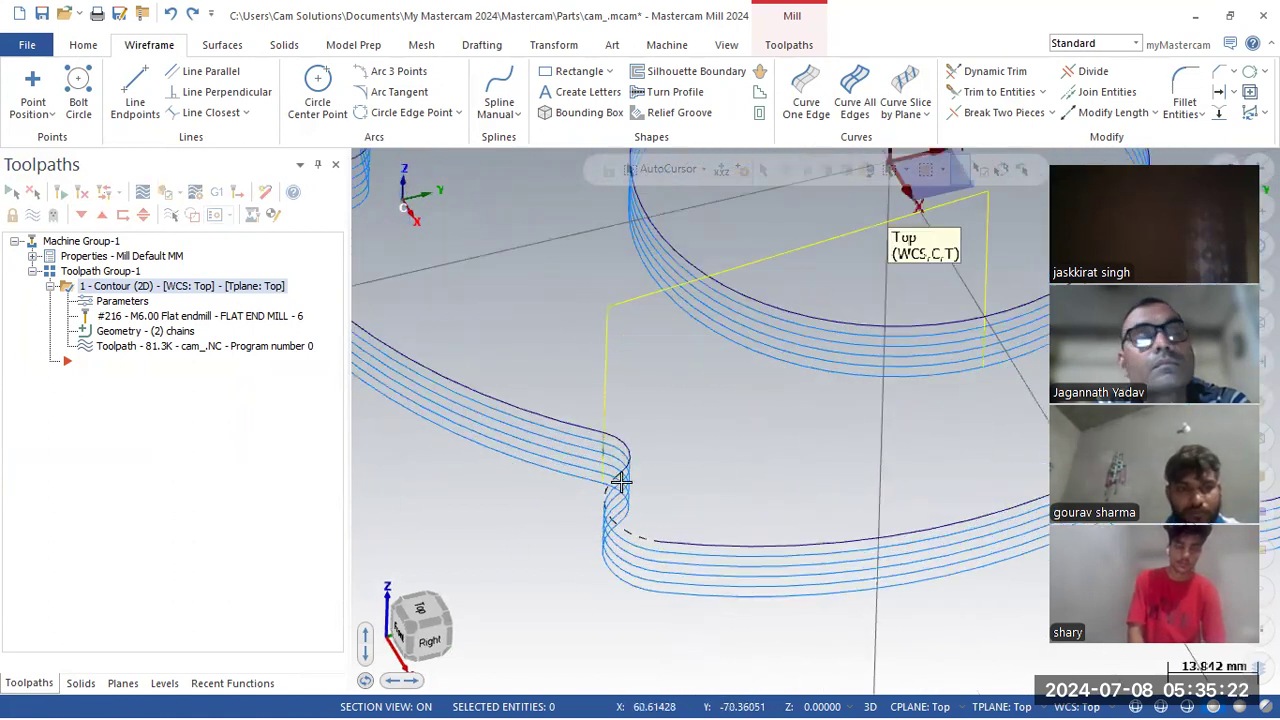
scroll(634, 396, "up", 1)
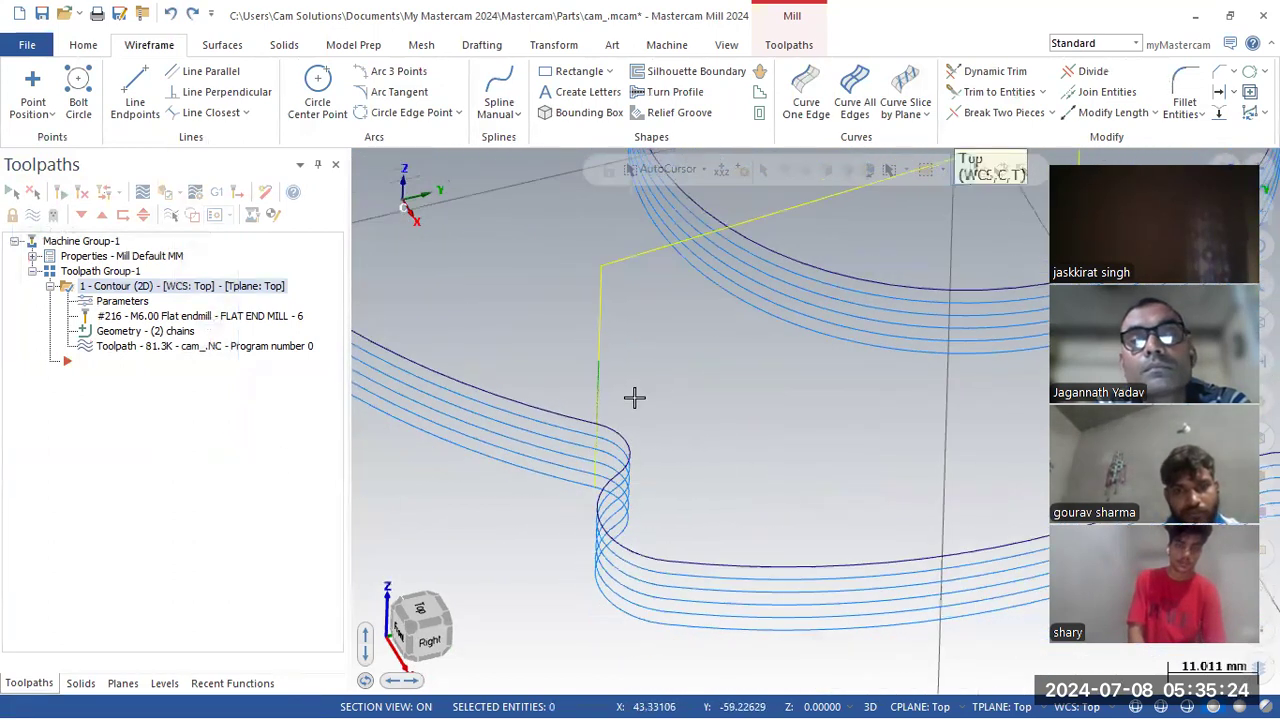
Review the feed plane setting in the contour's linking parameters and leave without saving changes.
left_click(128, 303)
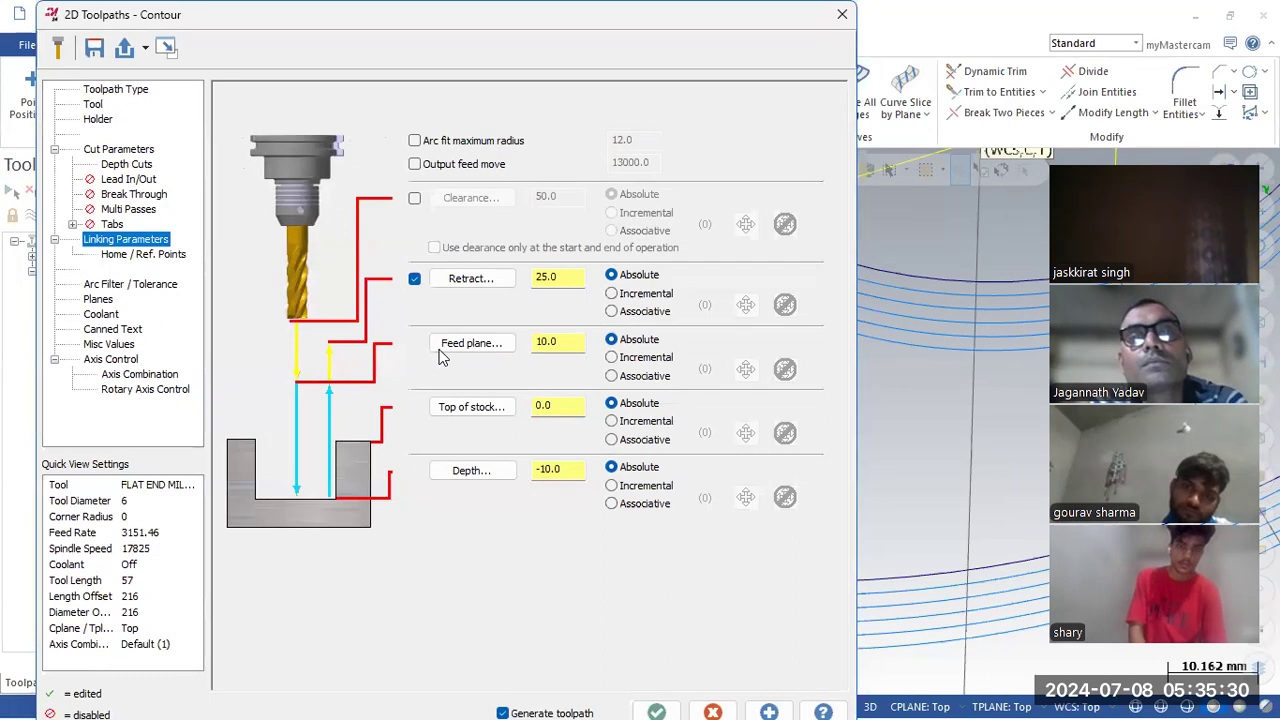
double_click(566, 342)
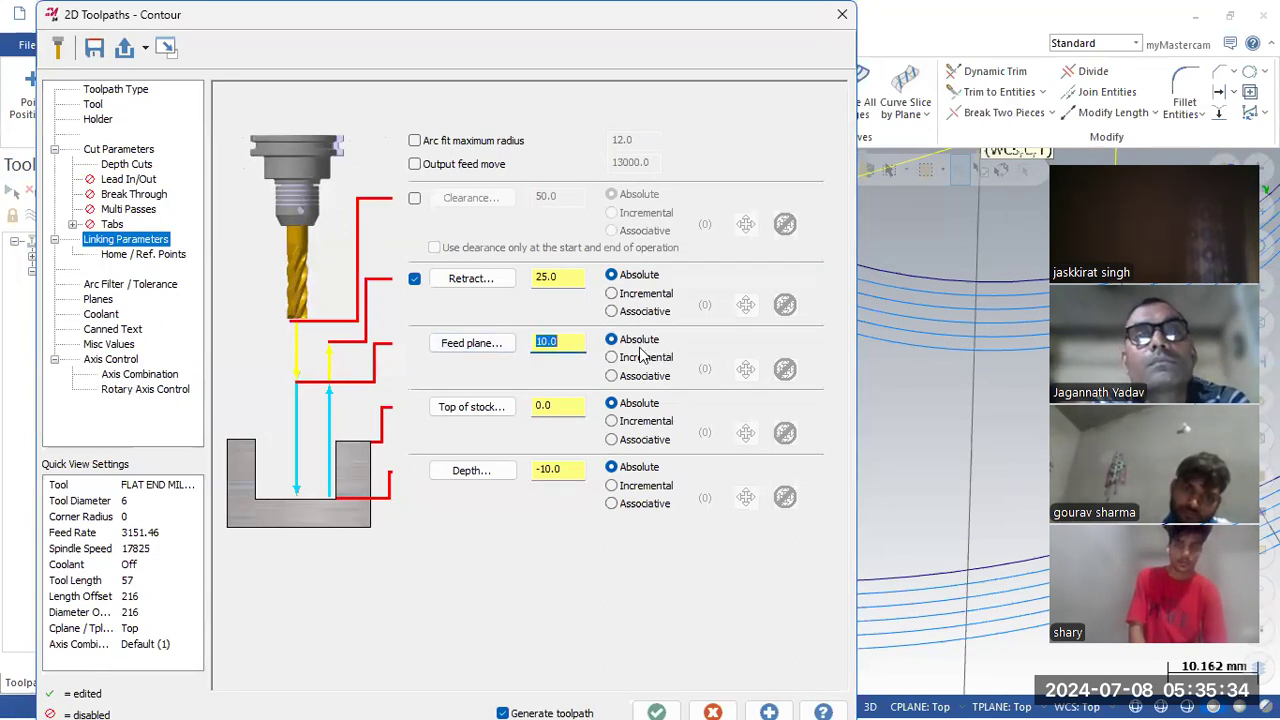
left_click(711, 708)
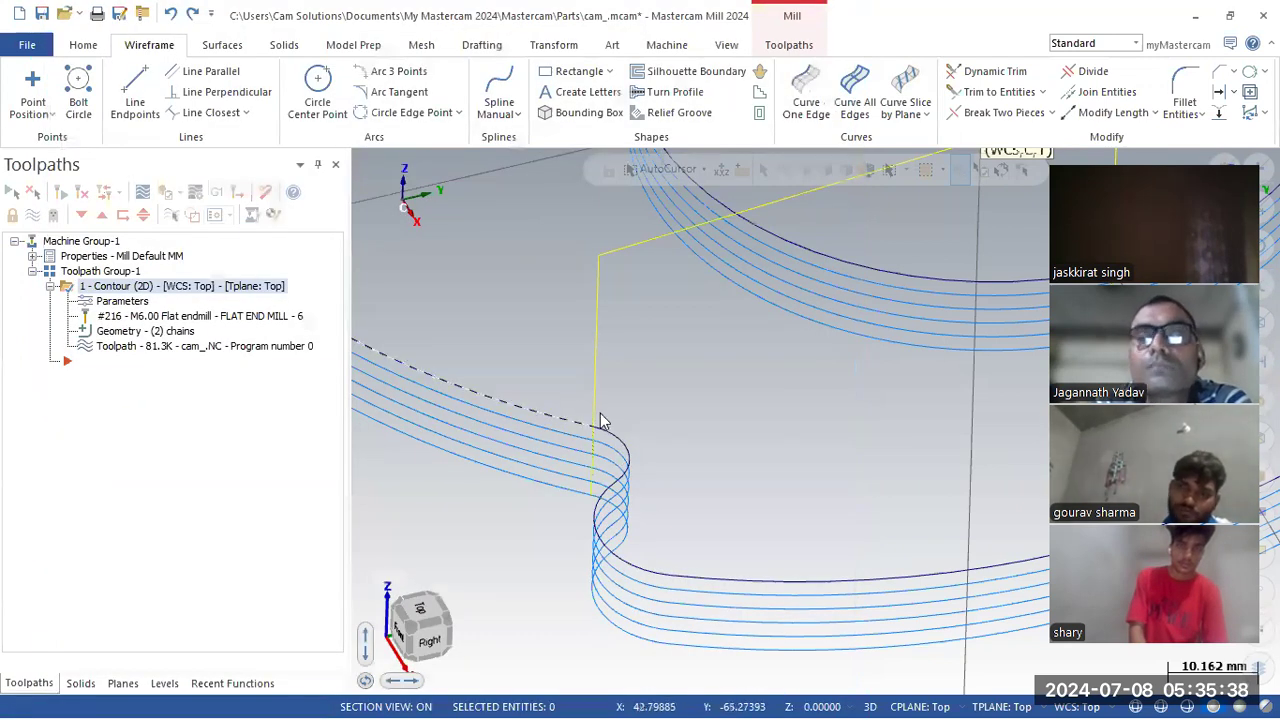
Examine the plunge, retract and linking moves between the cam profile and the central circle.
scroll(645, 405, "up", 2)
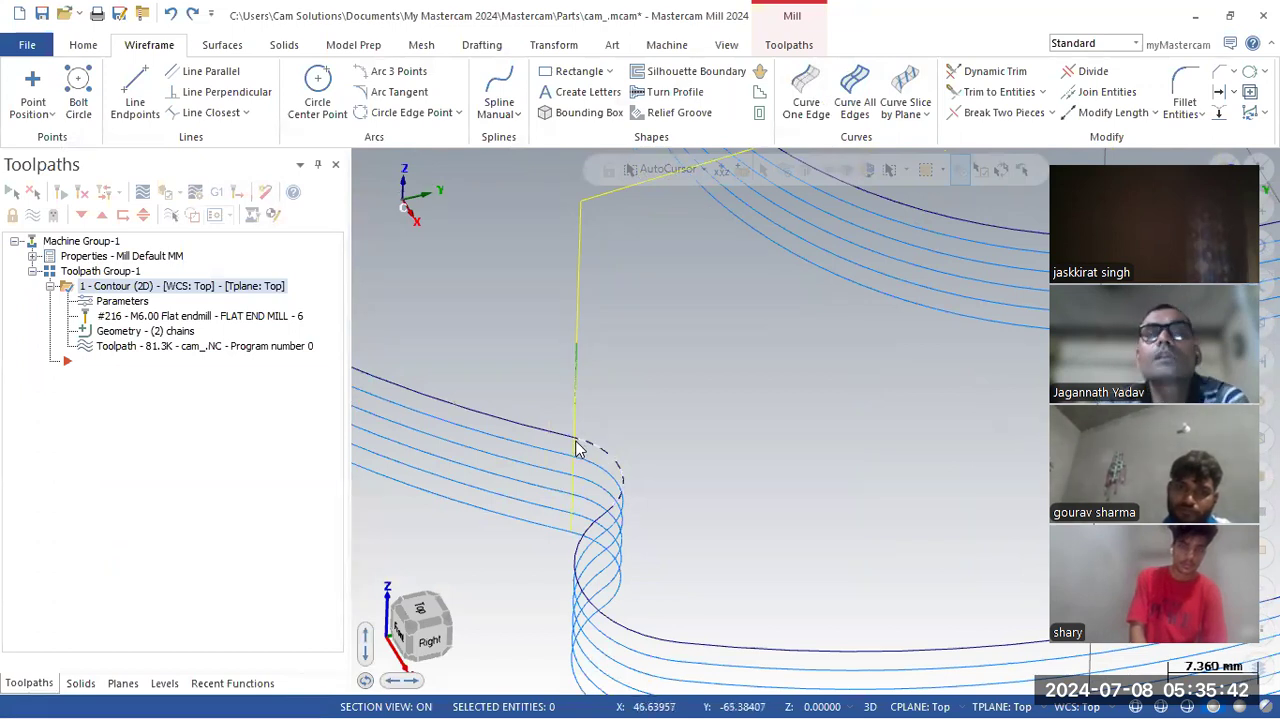
scroll(551, 439, "down", 3)
scroll(538, 401, "down", 5)
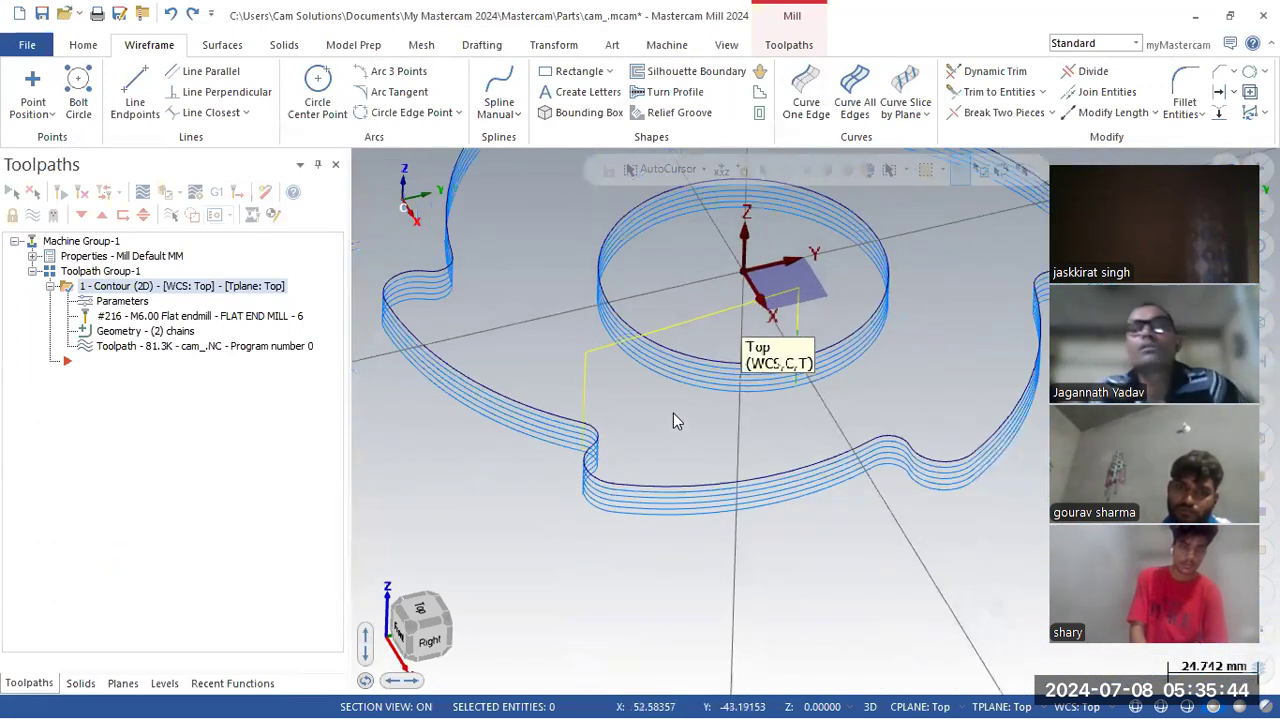
scroll(686, 343, "up", 2)
scroll(731, 373, "up", 2)
scroll(740, 352, "down", 2)
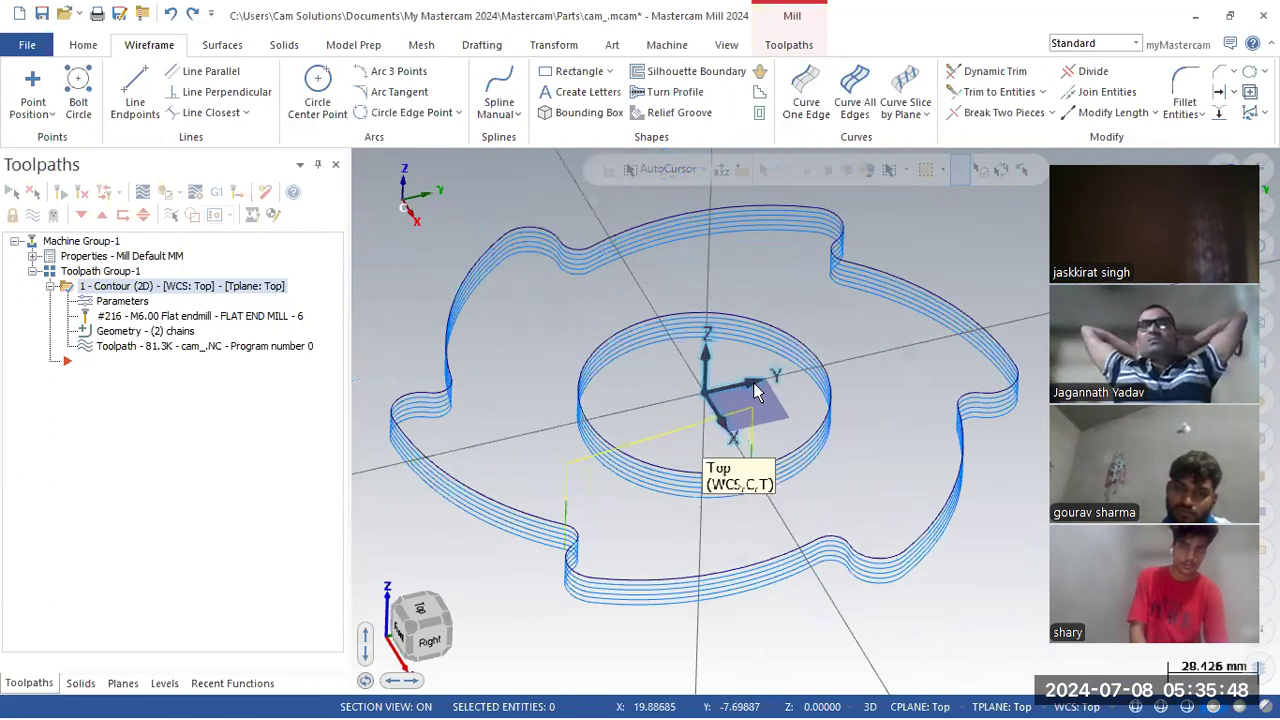
scroll(750, 387, "up", 1)
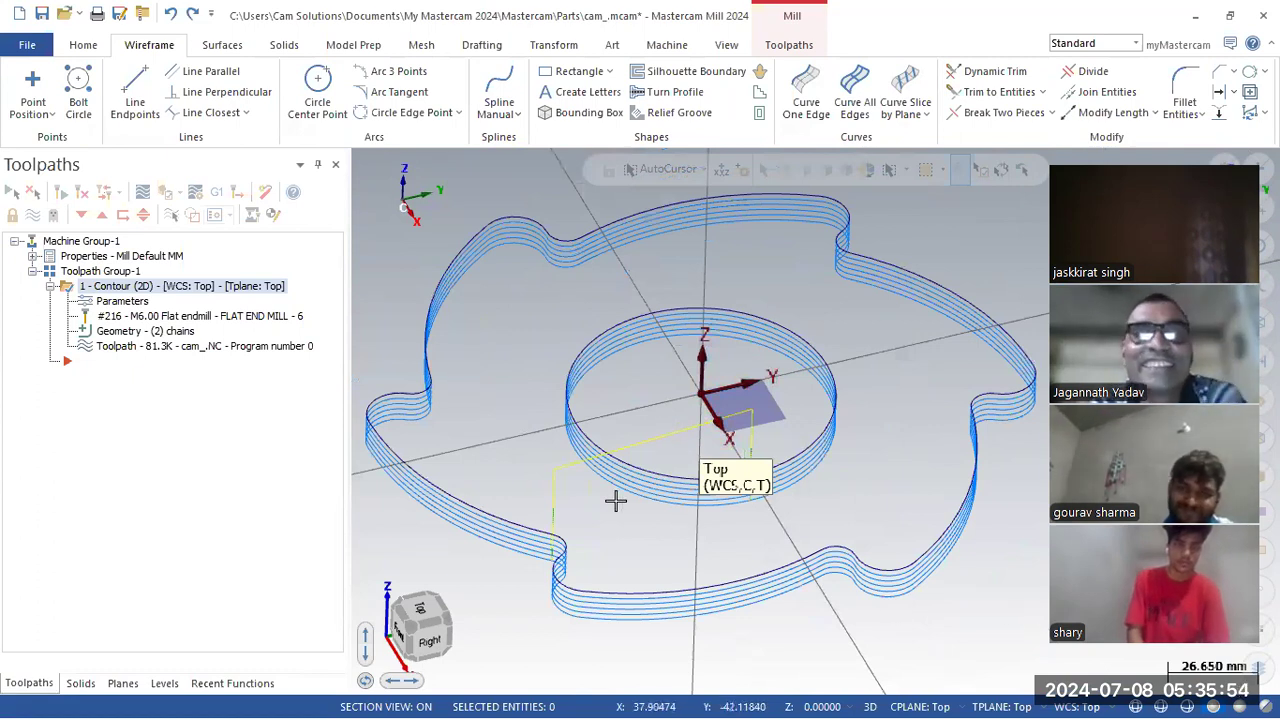
mouse_move(731, 383)
middle_mouse_down()
mouse_move(705, 366)
mouse_move(707, 416)
mouse_move(697, 413)
mouse_move(697, 377)
mouse_move(725, 395)
mouse_move(714, 385)
mouse_move(699, 420)
middle_mouse_up()
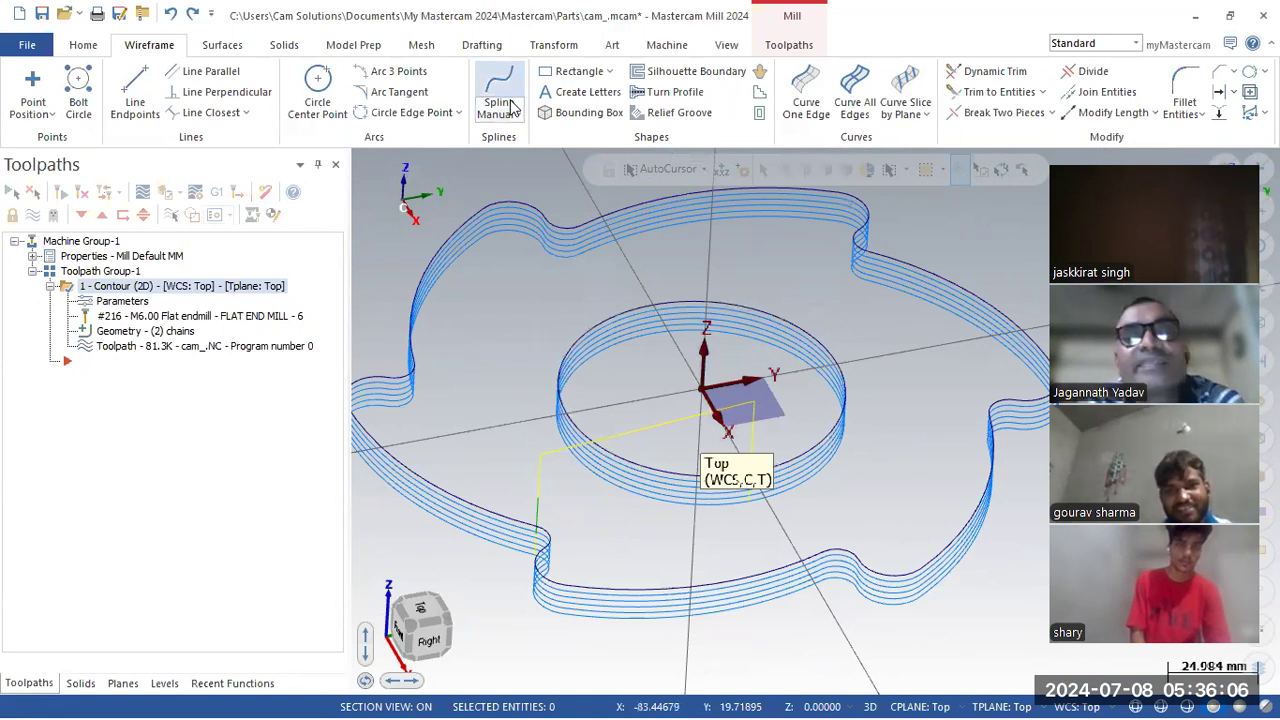
Turn off the plane names on the gnomon display.
left_click(737, 46)
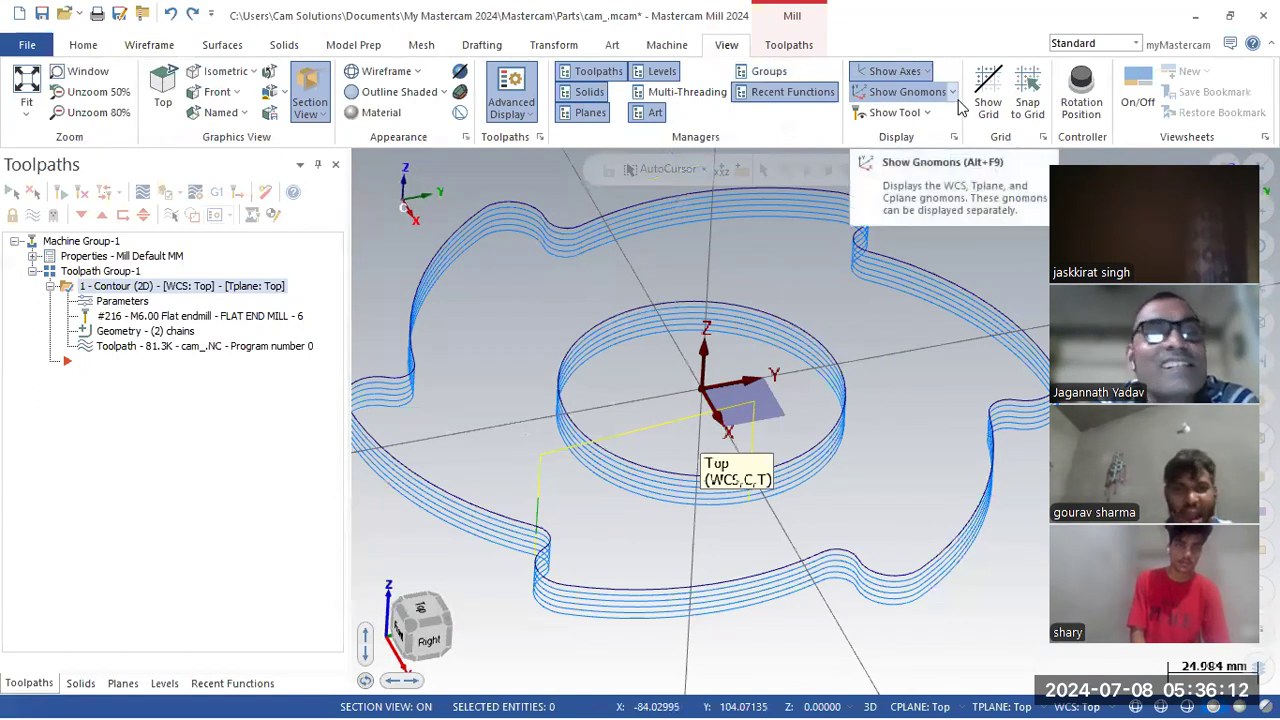
left_click(953, 92)
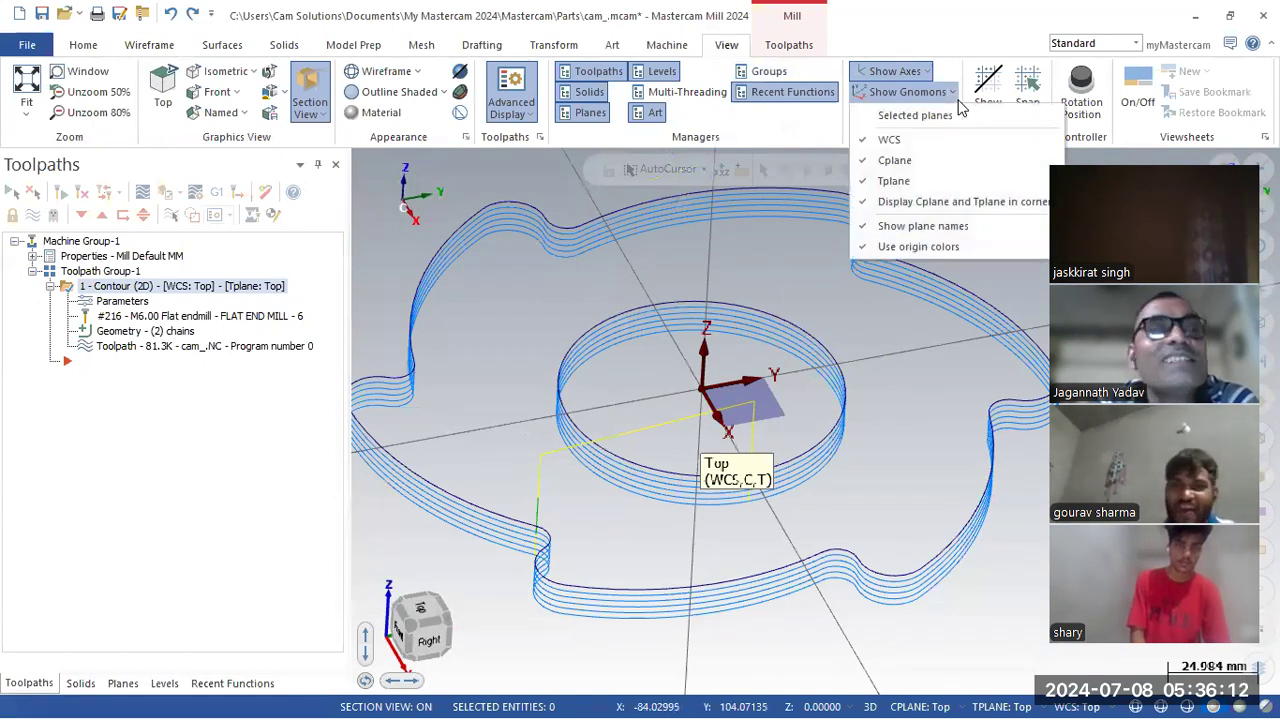
left_click(890, 226)
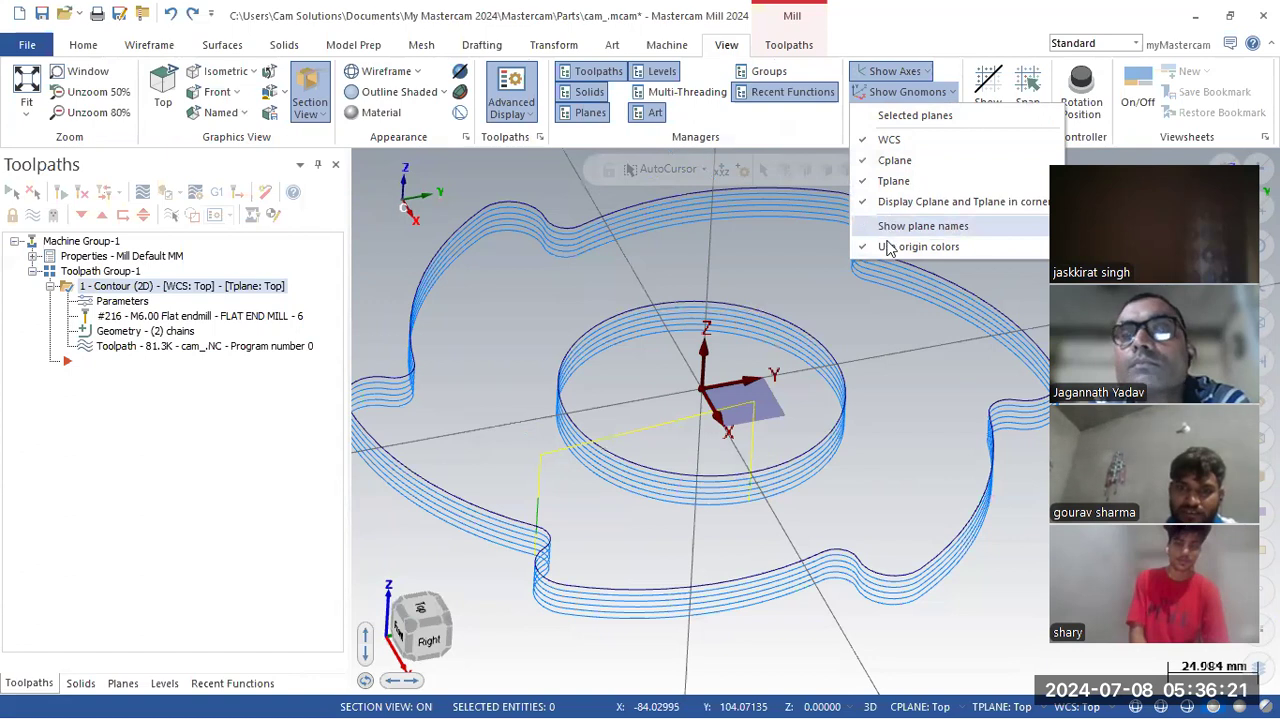
left_click(888, 337)
mouse_move(886, 337)
middle_mouse_down()
mouse_move(864, 319)
mouse_move(874, 340)
mouse_move(868, 319)
mouse_move(843, 323)
mouse_move(586, 417)
mouse_move(879, 337)
middle_mouse_up()
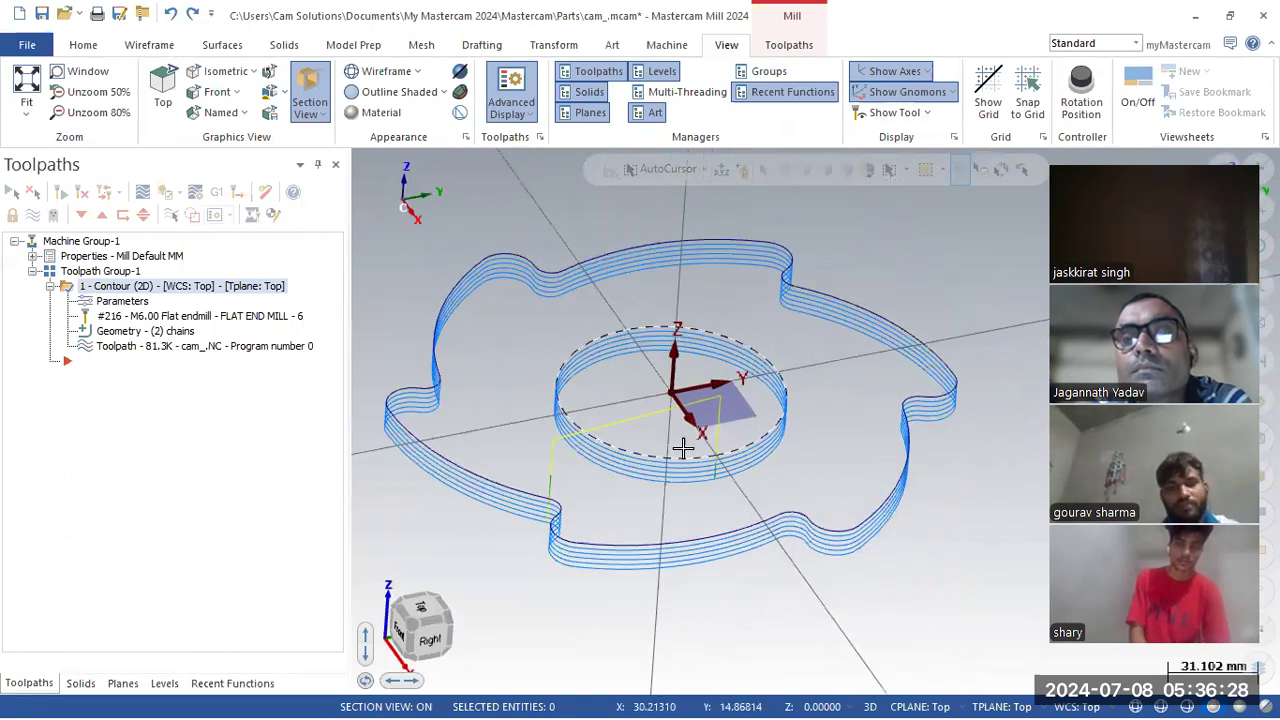
Set the contour's compensation type to Computer in the cut parameters and regenerate the toolpath.
left_click(124, 301)
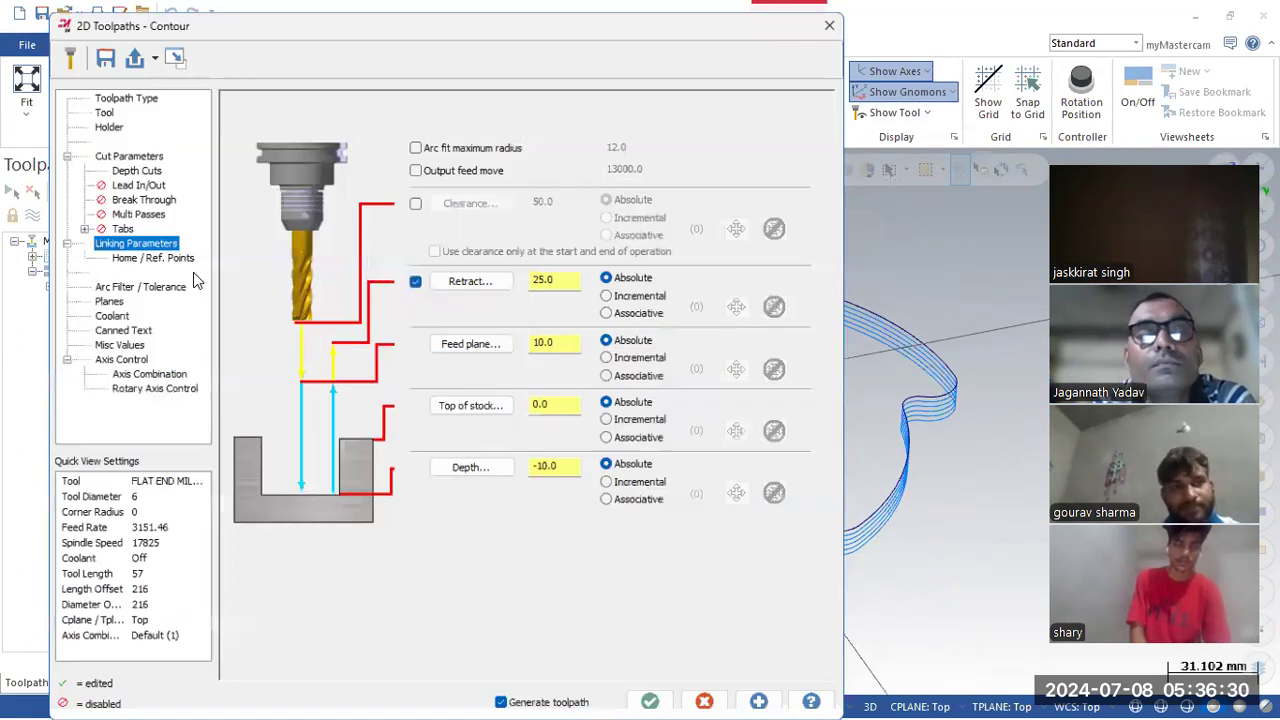
left_click(122, 150)
left_click(466, 125)
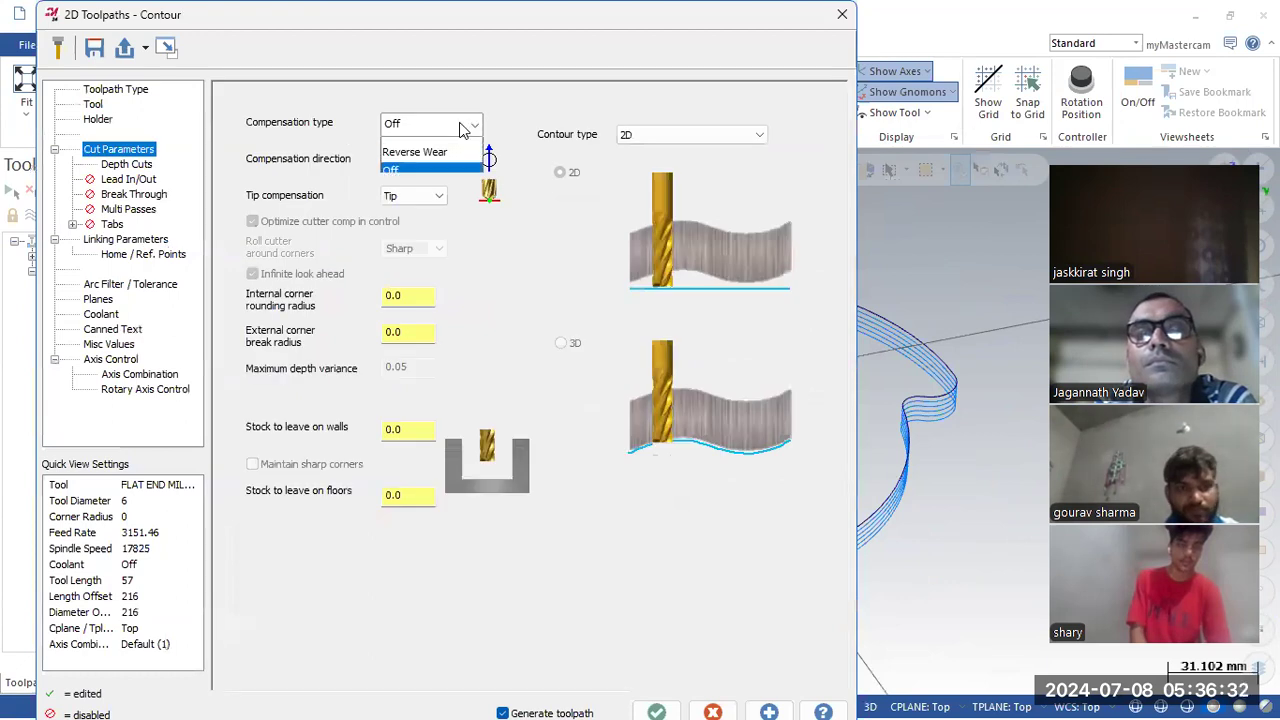
left_click(425, 138)
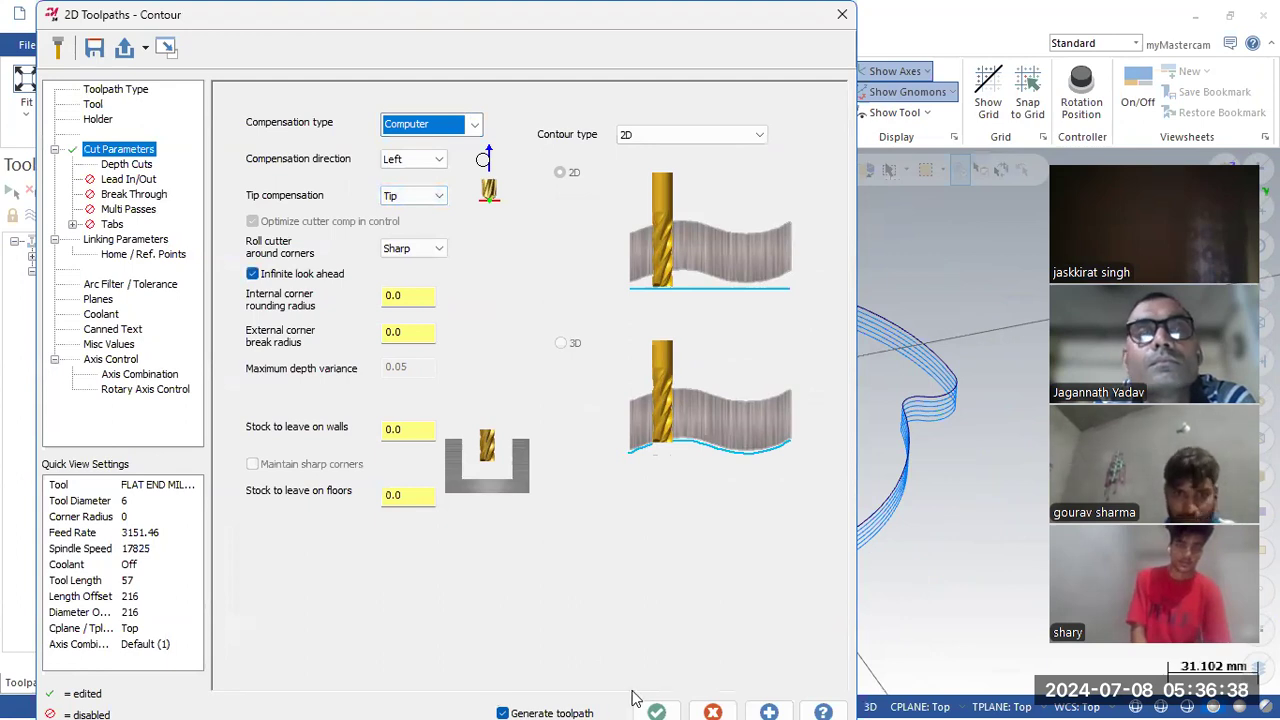
key("Return")
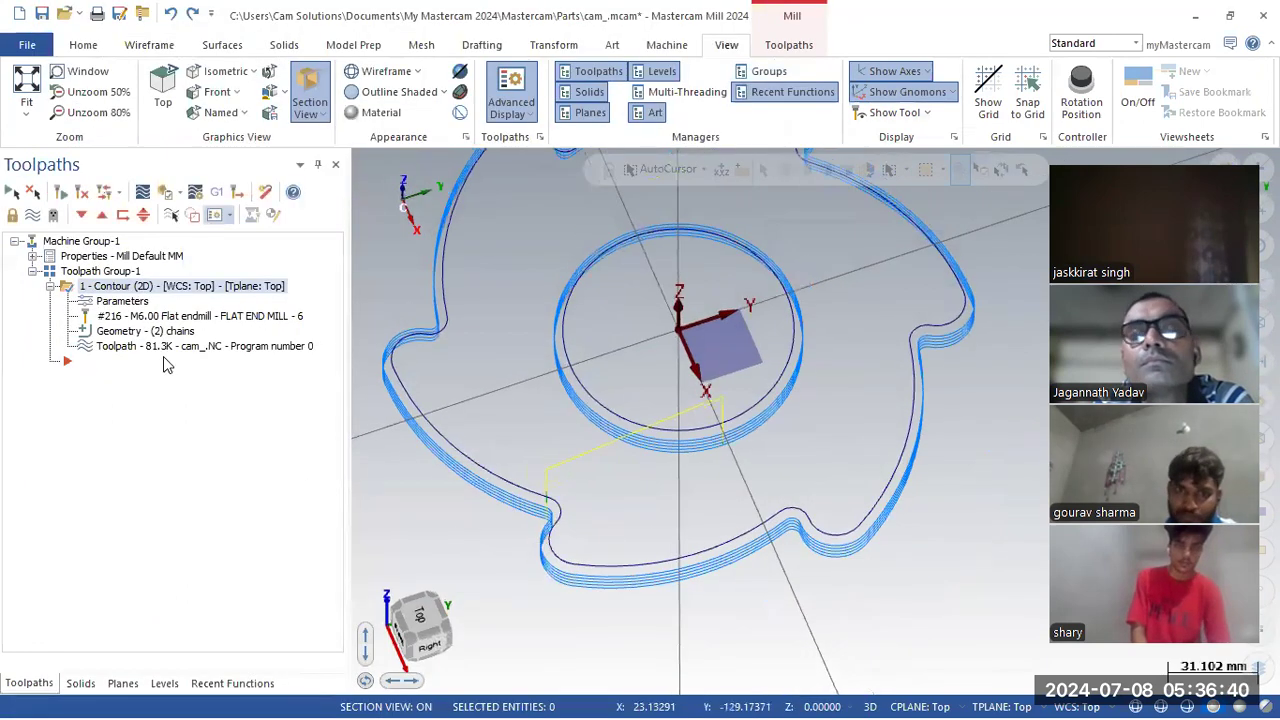
Reverse the direction of Chain 2, the central circle, and regenerate the toolpath to compare the offset sides.
left_click(135, 335)
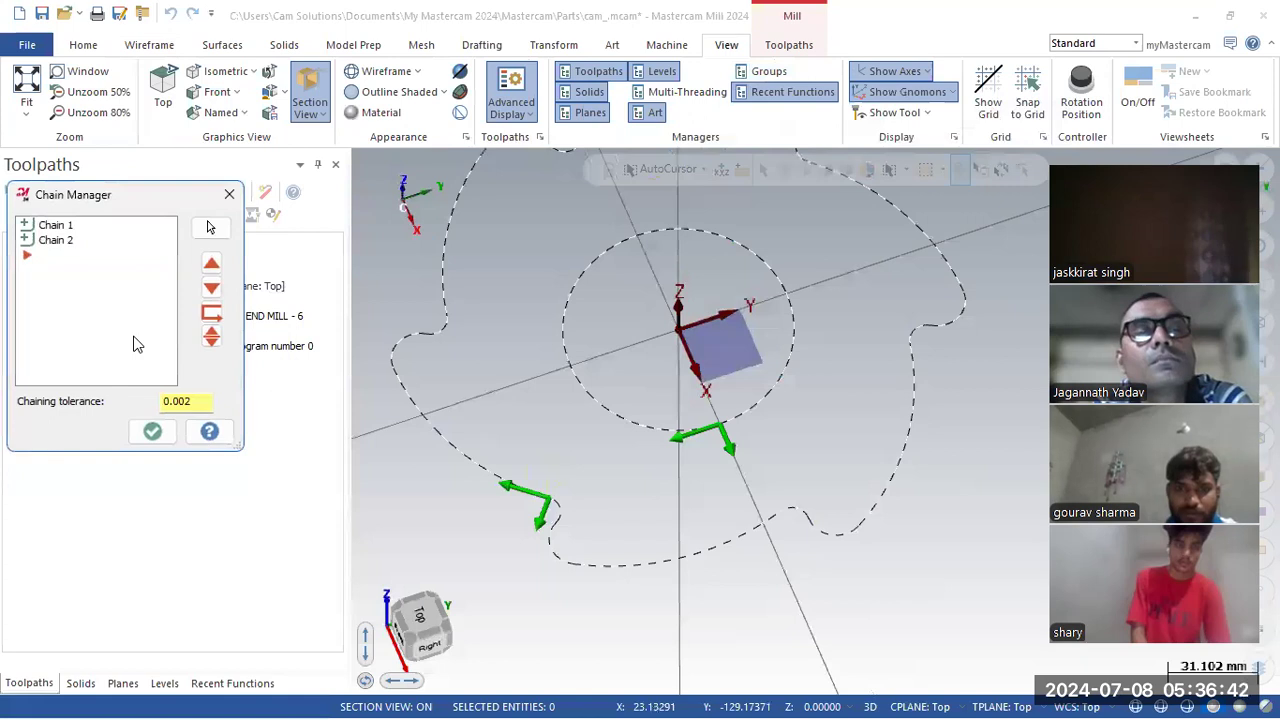
left_click(56, 241)
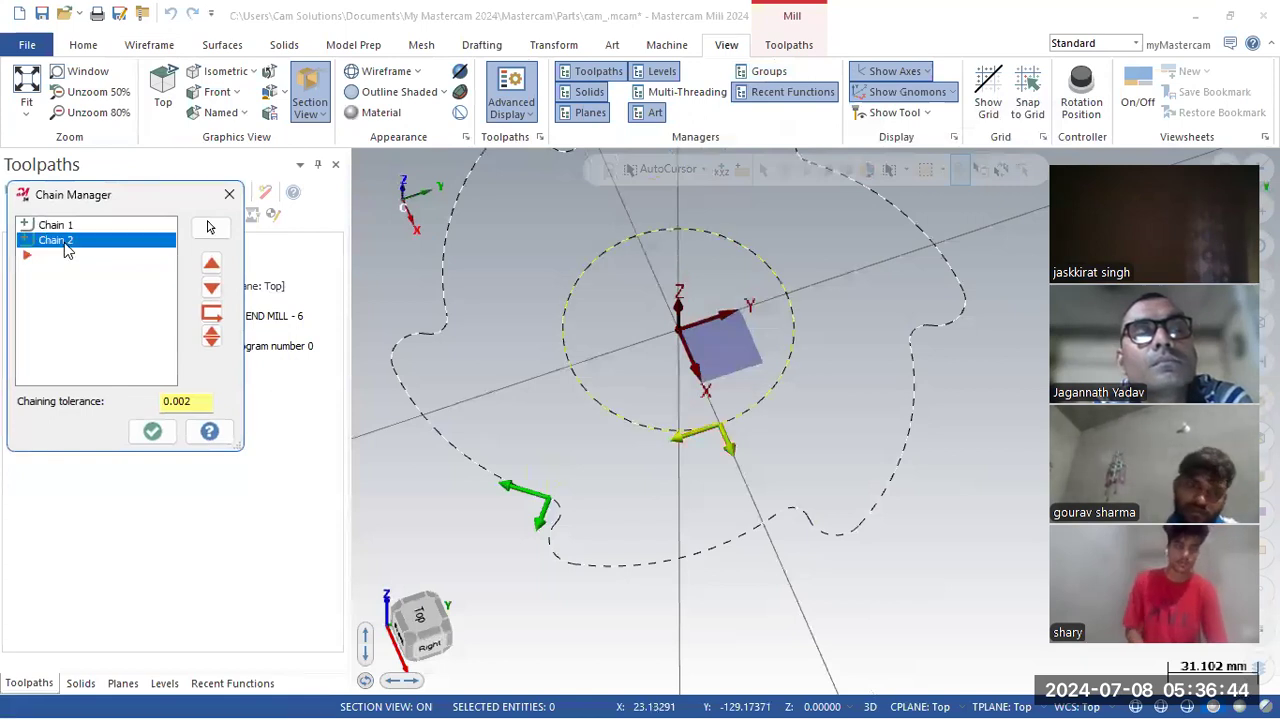
right_click(64, 242)
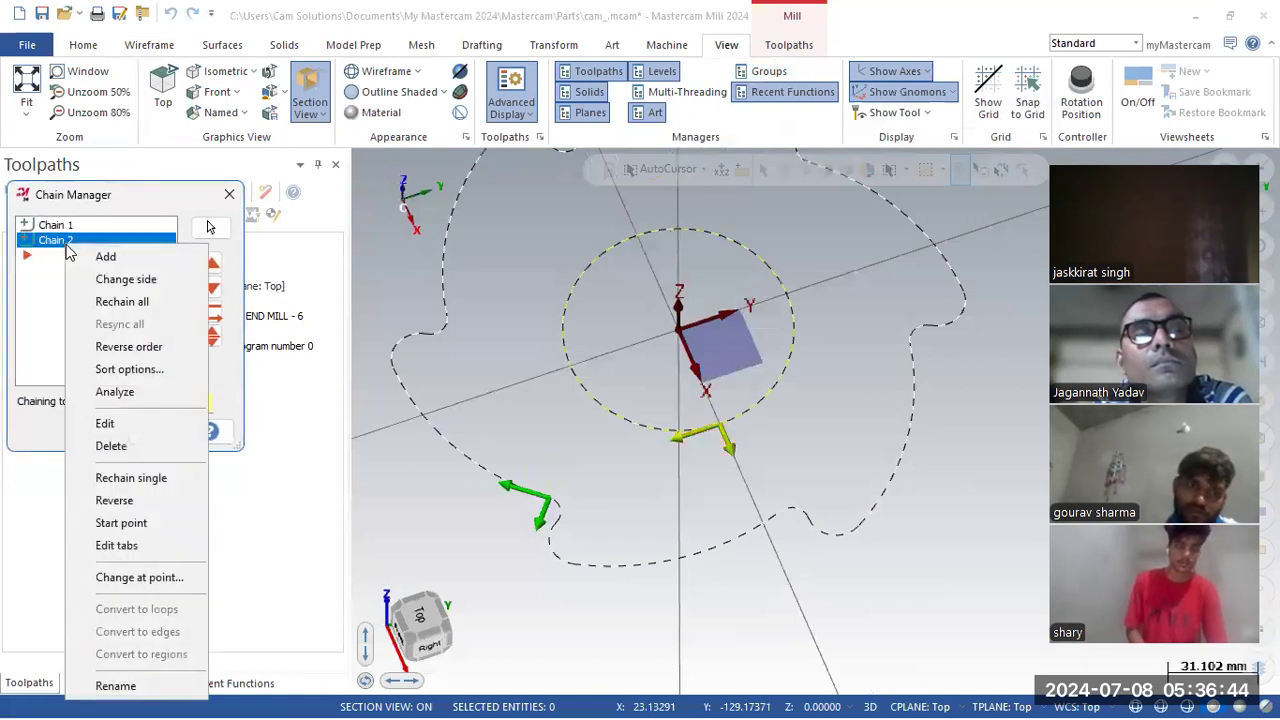
left_click(115, 500)
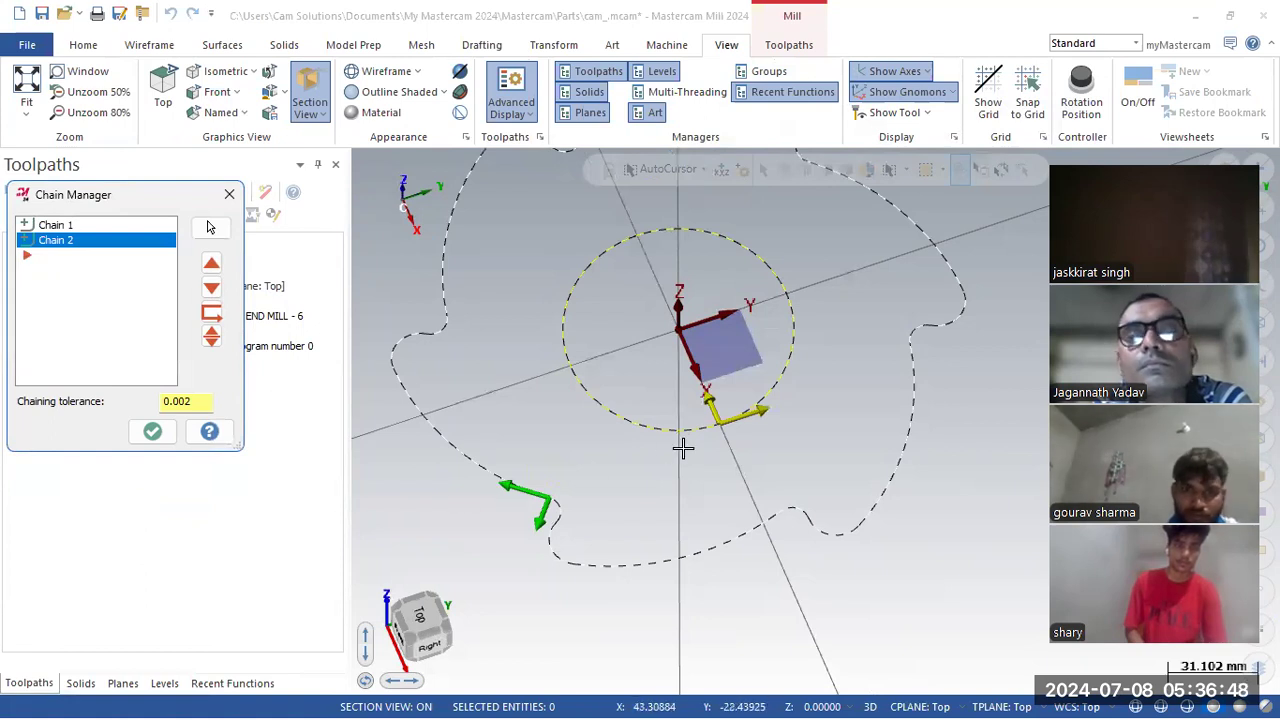
left_click(152, 431)
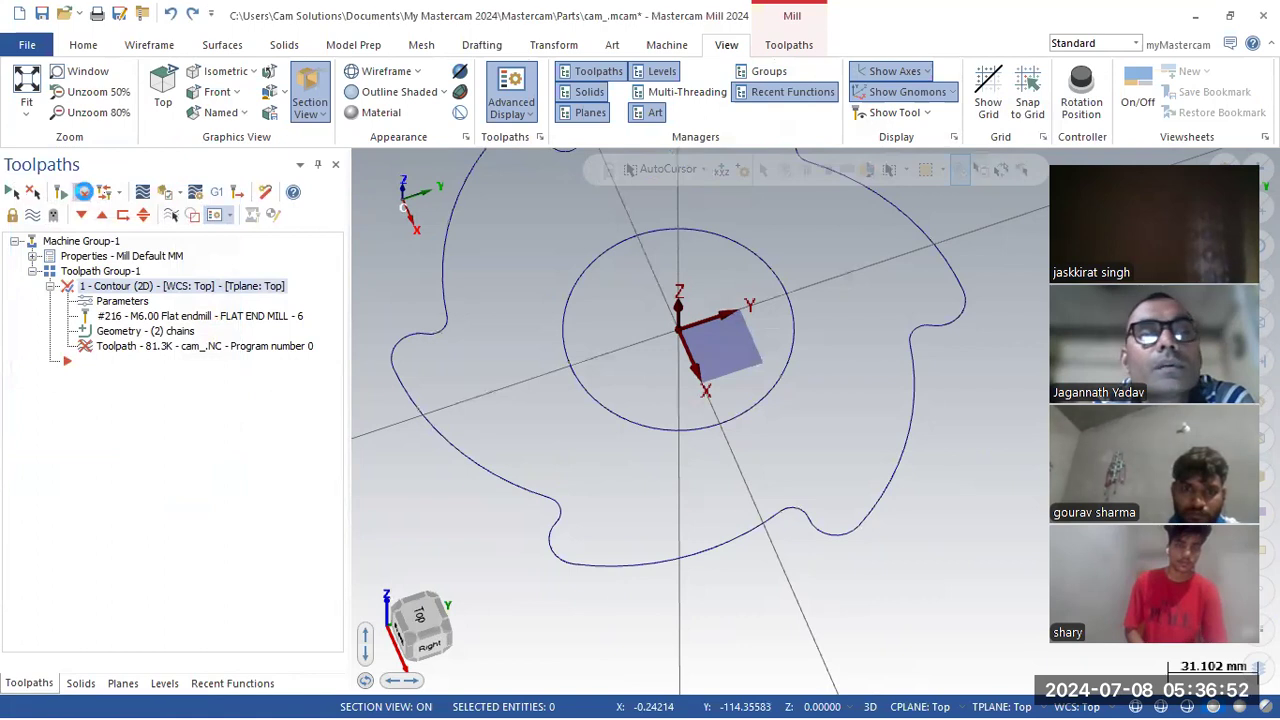
middle_click_drag(820, 371, 803, 520)
middle_click_drag(773, 321, 823, 299)
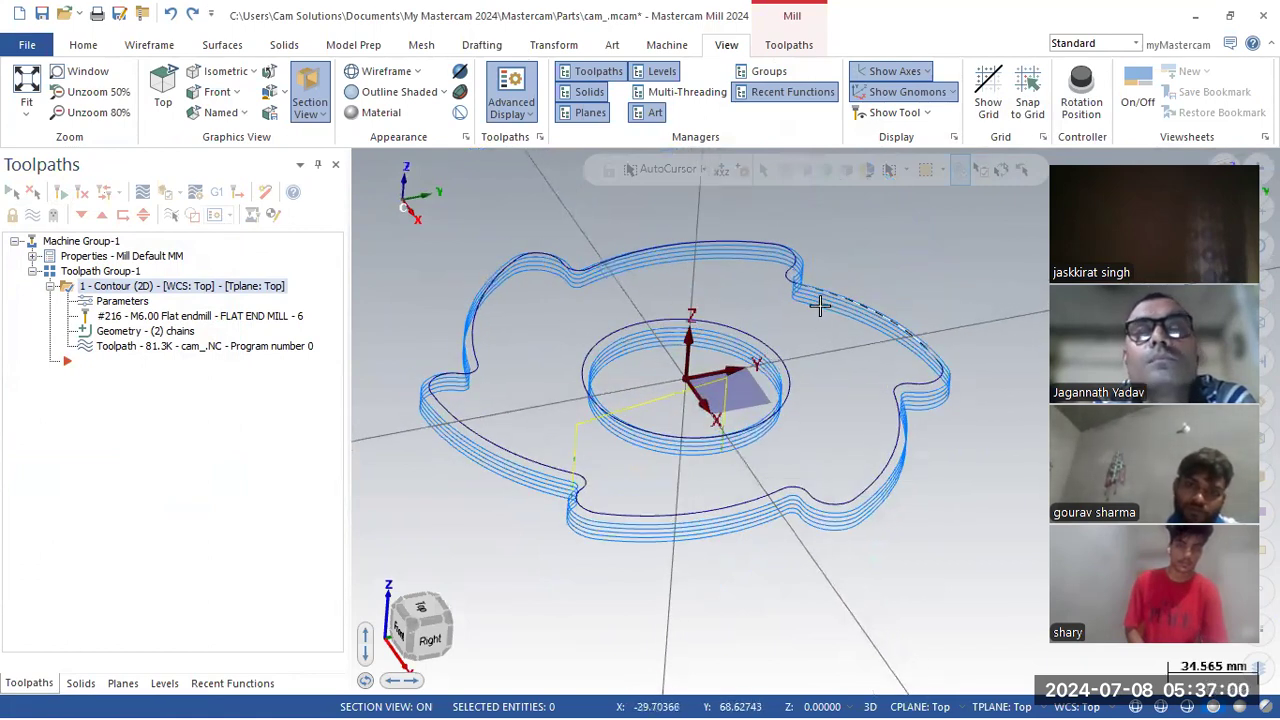
Change the side of the contour's chains through Chain 2 in the Chain Manager and regenerate the toolpath.
left_click(145, 330)
middle_click_drag(529, 491, 505, 545)
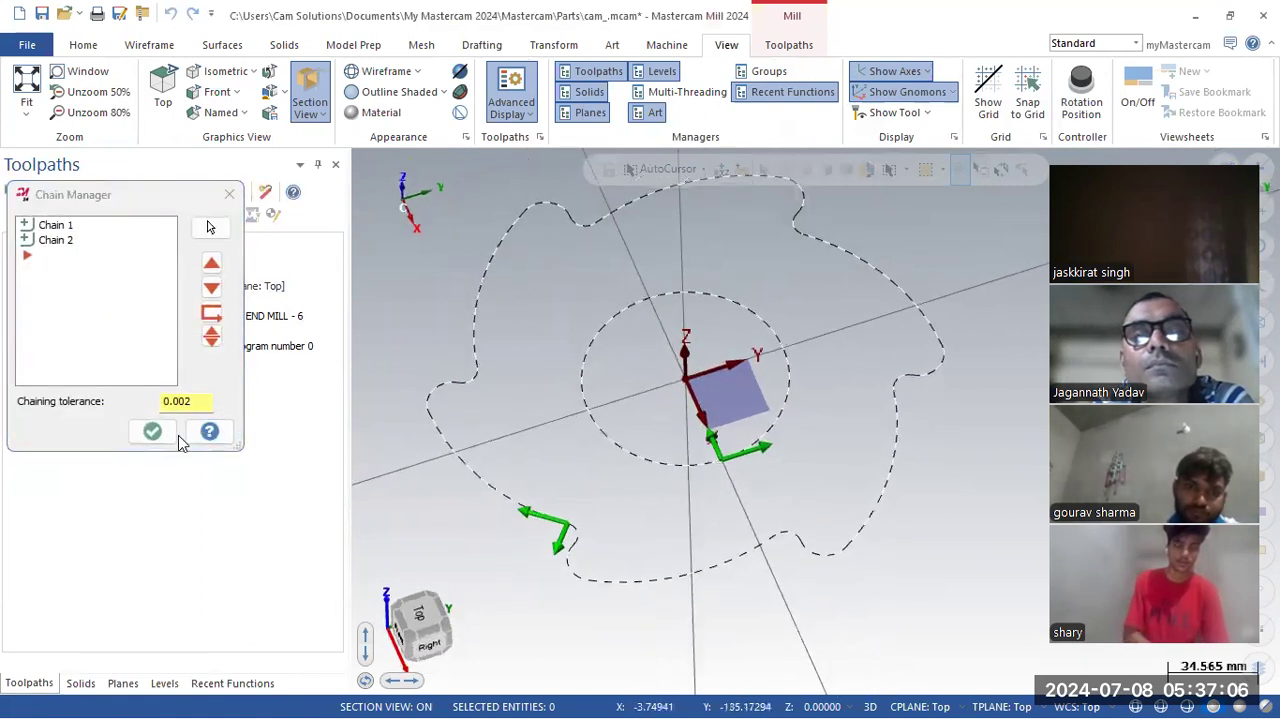
left_click(66, 245)
right_click(66, 245)
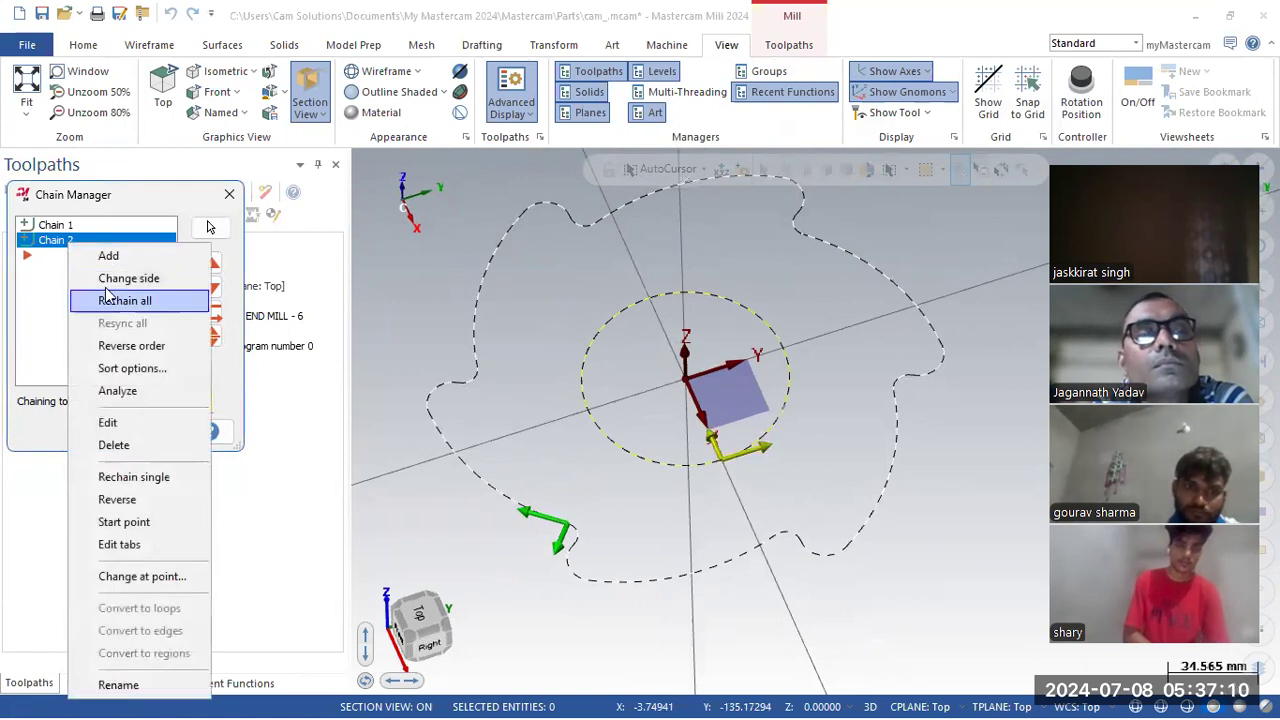
left_click(107, 284)
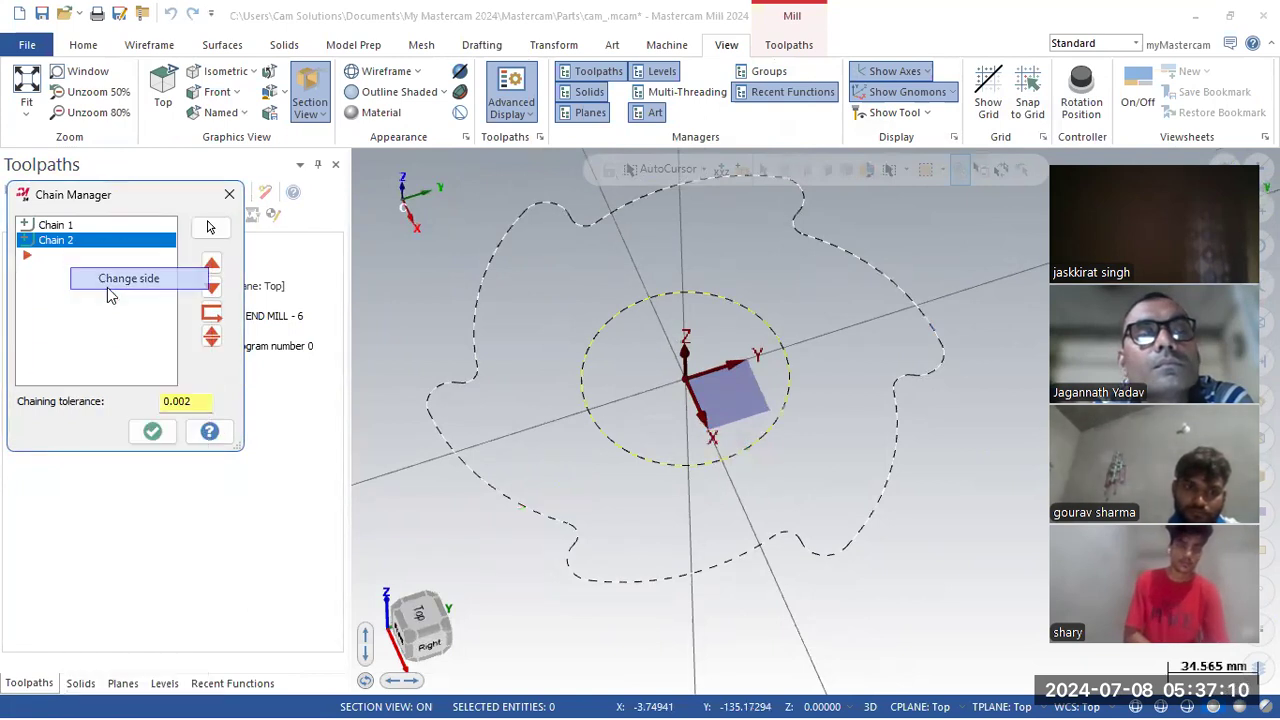
left_click(150, 431)
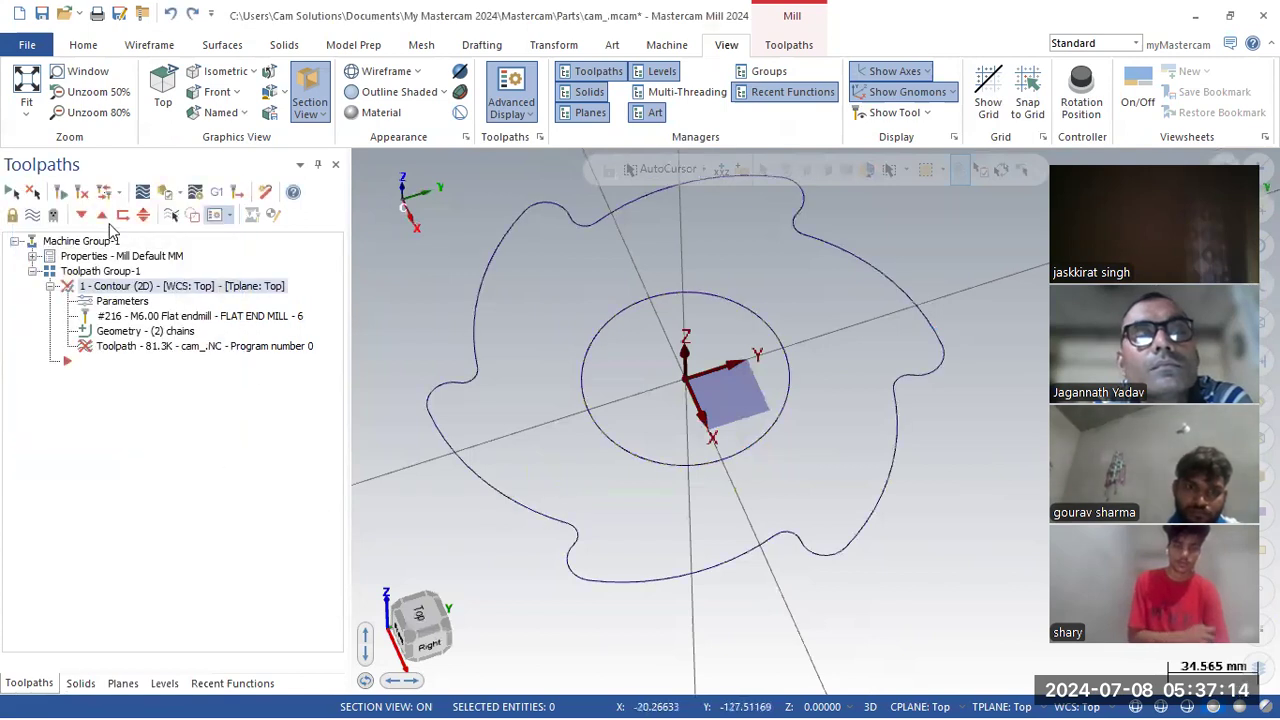
left_click(84, 203)
middle_click_drag(543, 366, 569, 443)
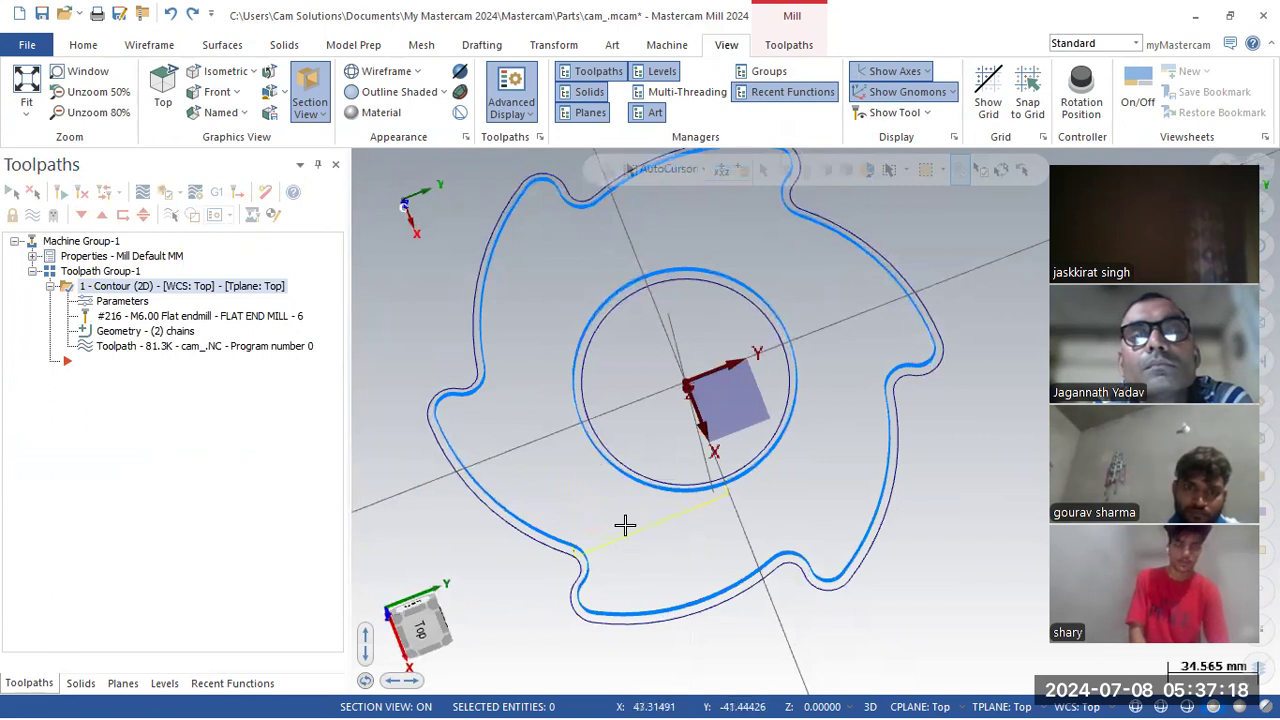
Switch the contour's chains back to their previous side and regenerate the toolpath.
left_click(127, 338)
left_click(106, 240)
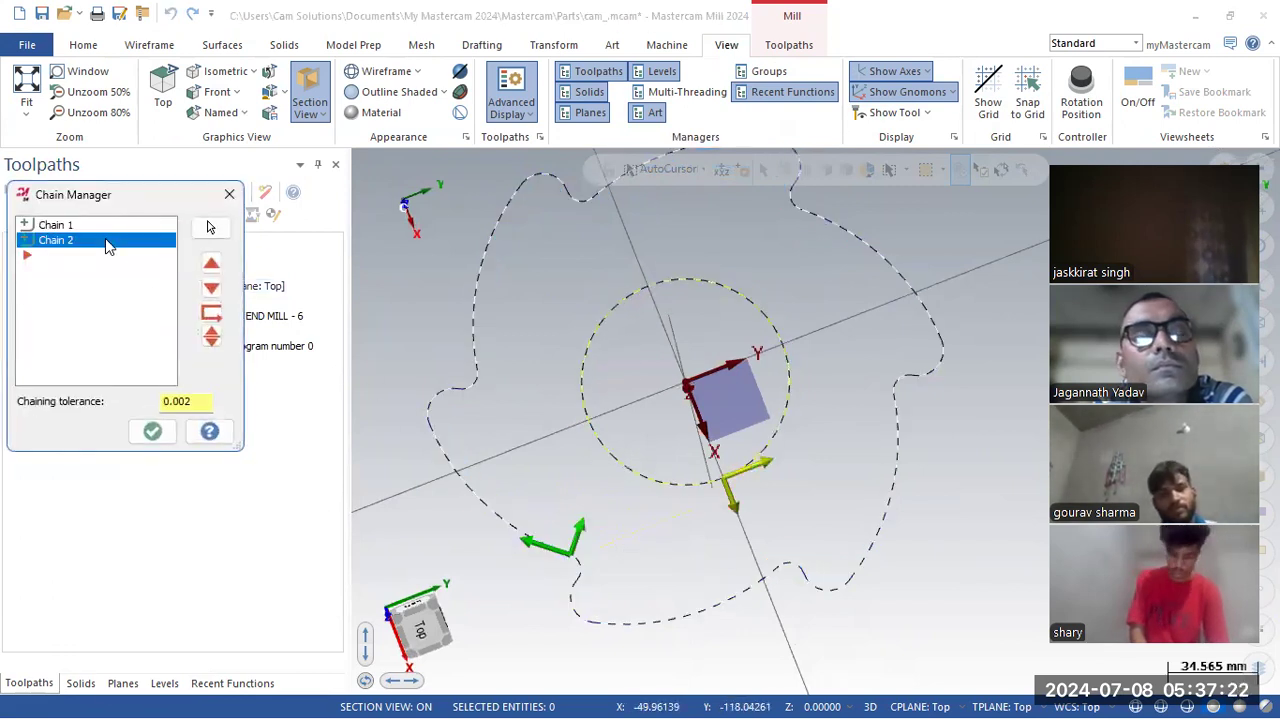
right_click(106, 240)
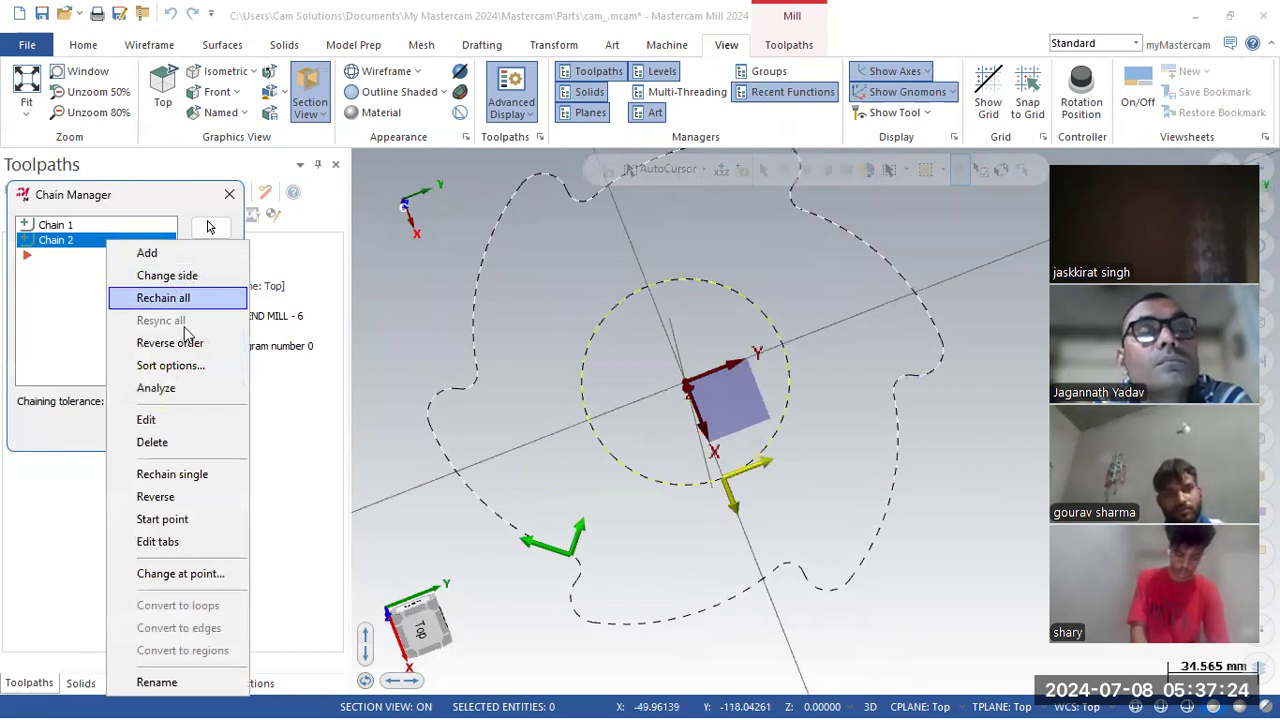
left_click(168, 275)
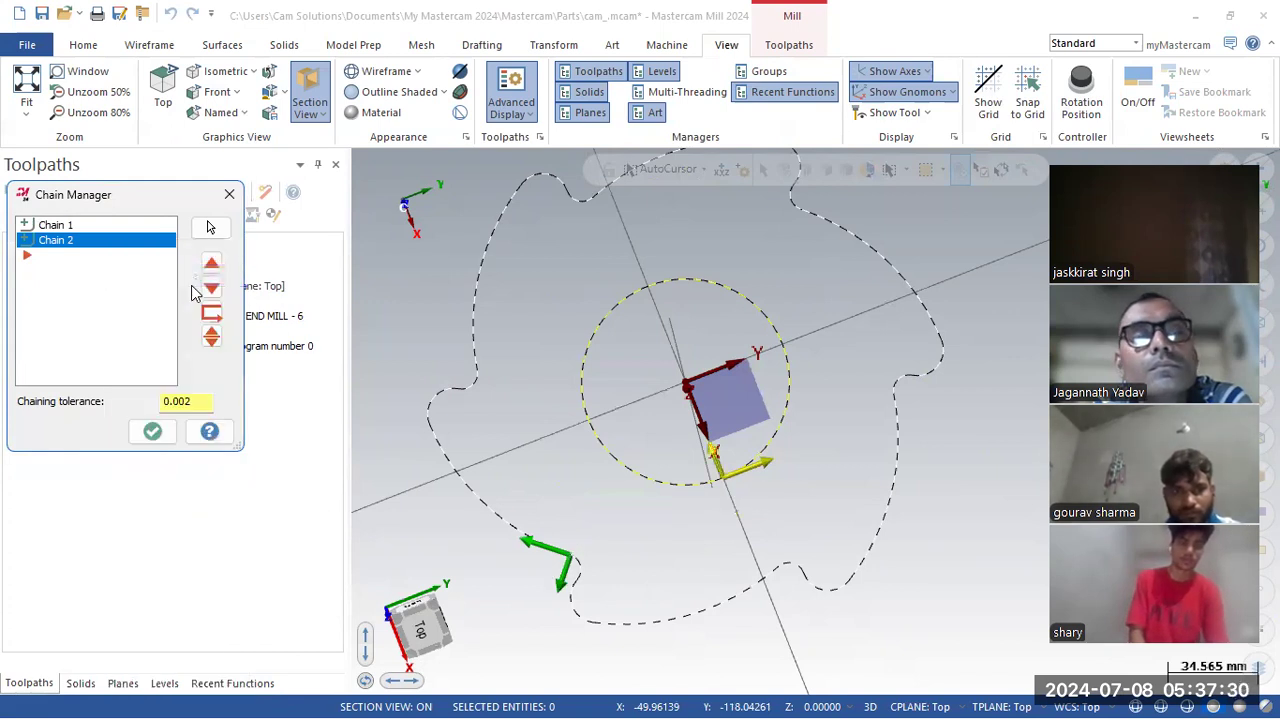
left_click(152, 431)
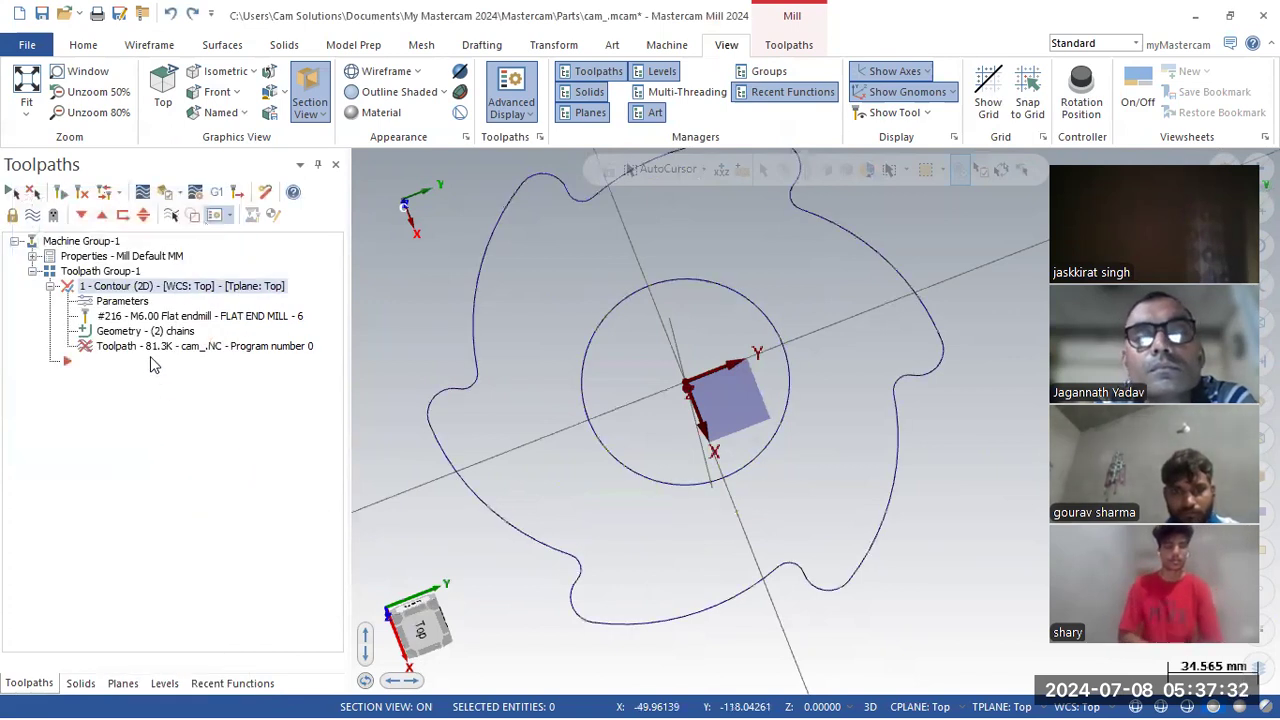
left_click(103, 192)
middle_click_drag(540, 300, 623, 351)
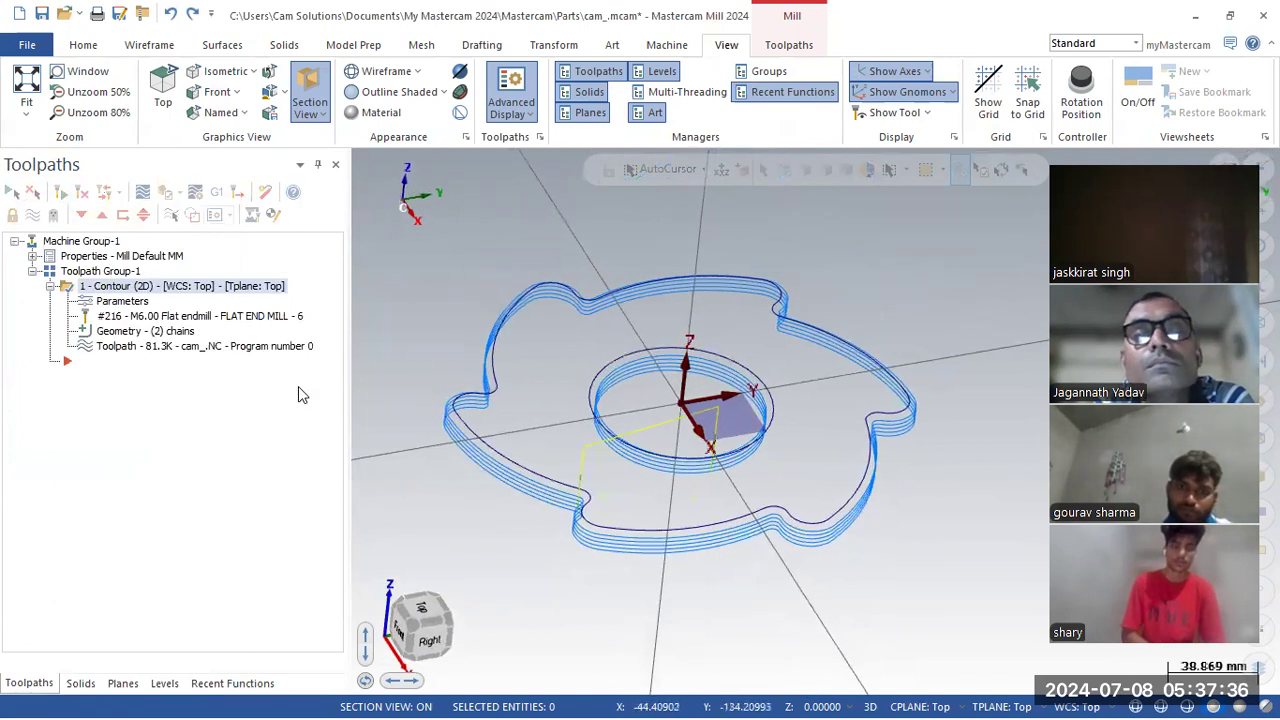
Set the contour's compensation type to Off in the cut parameters and regenerate the toolpath.
left_click(135, 303)
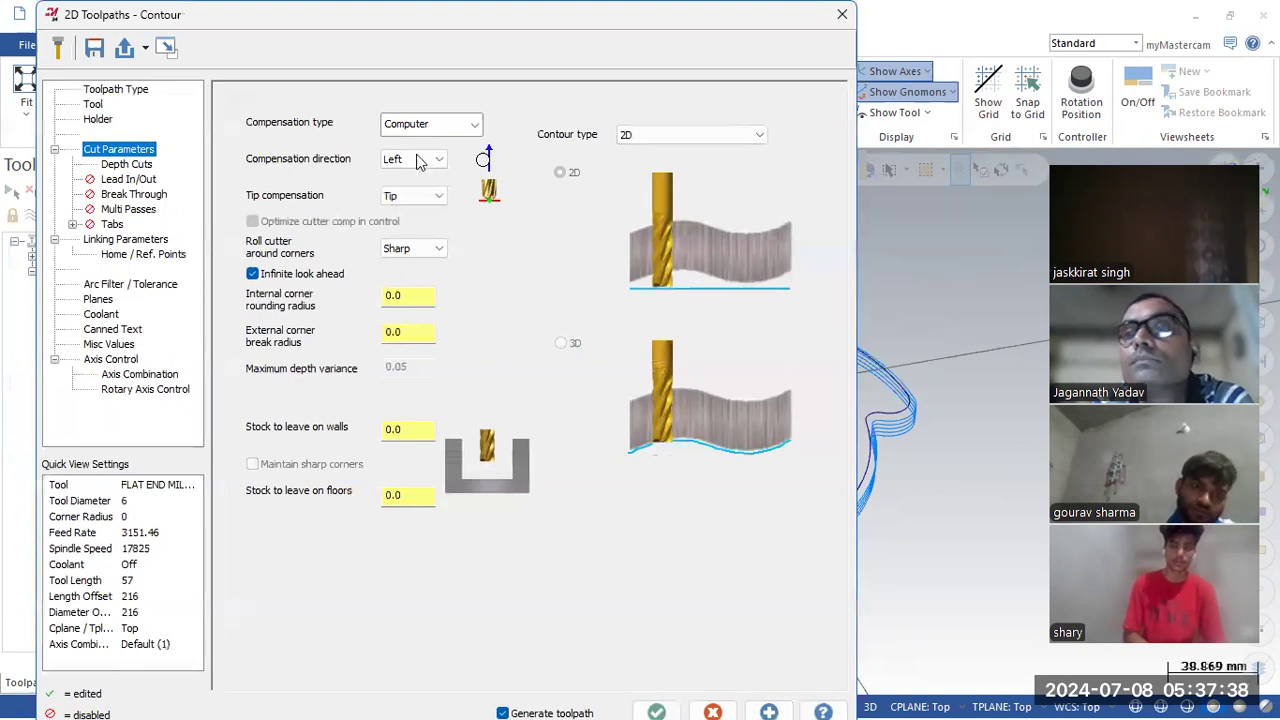
left_click(445, 124)
left_click(405, 222)
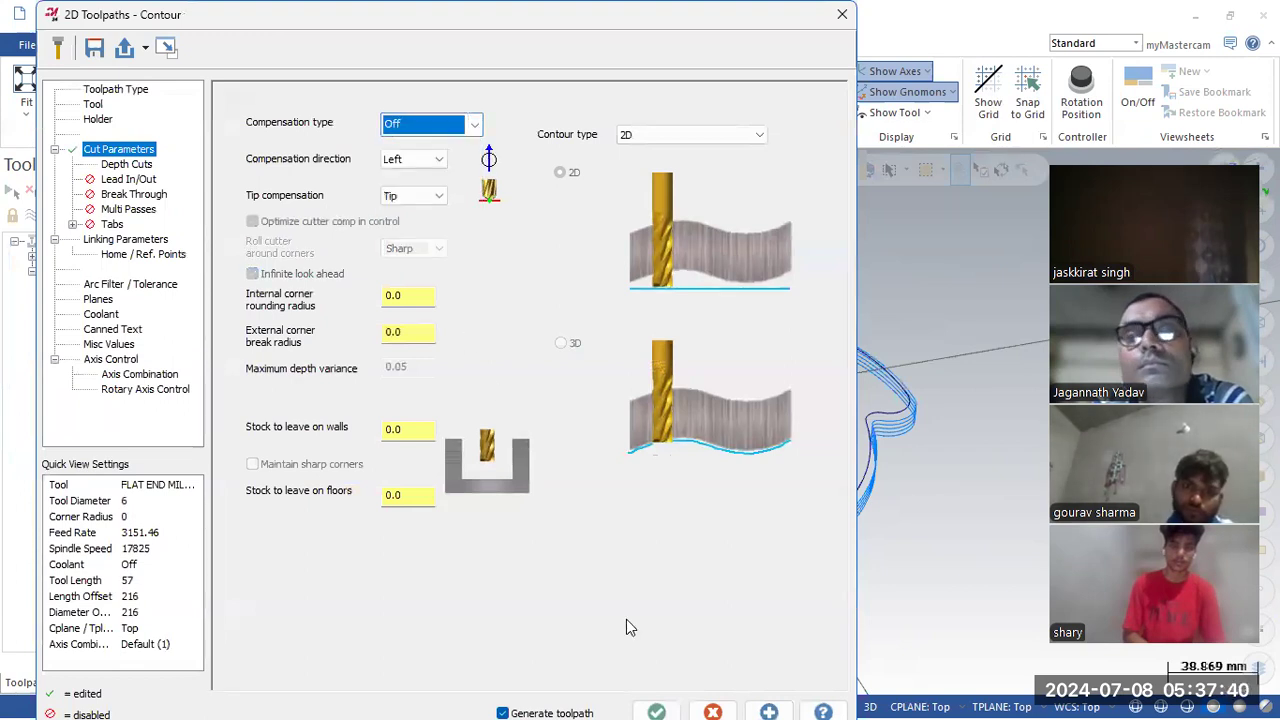
left_click(656, 710)
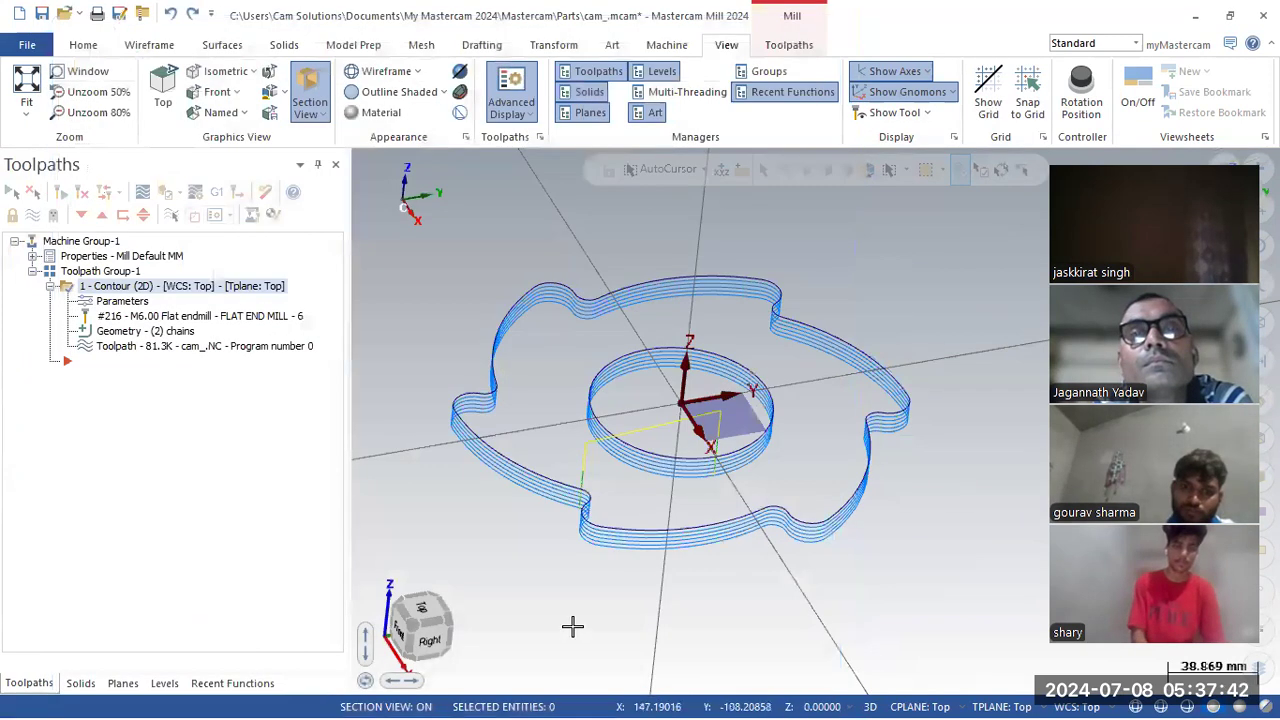
Set the contour's absolute linking depth to -20 and its compensation type to Computer, and regenerate the toolpath.
left_click(135, 303)
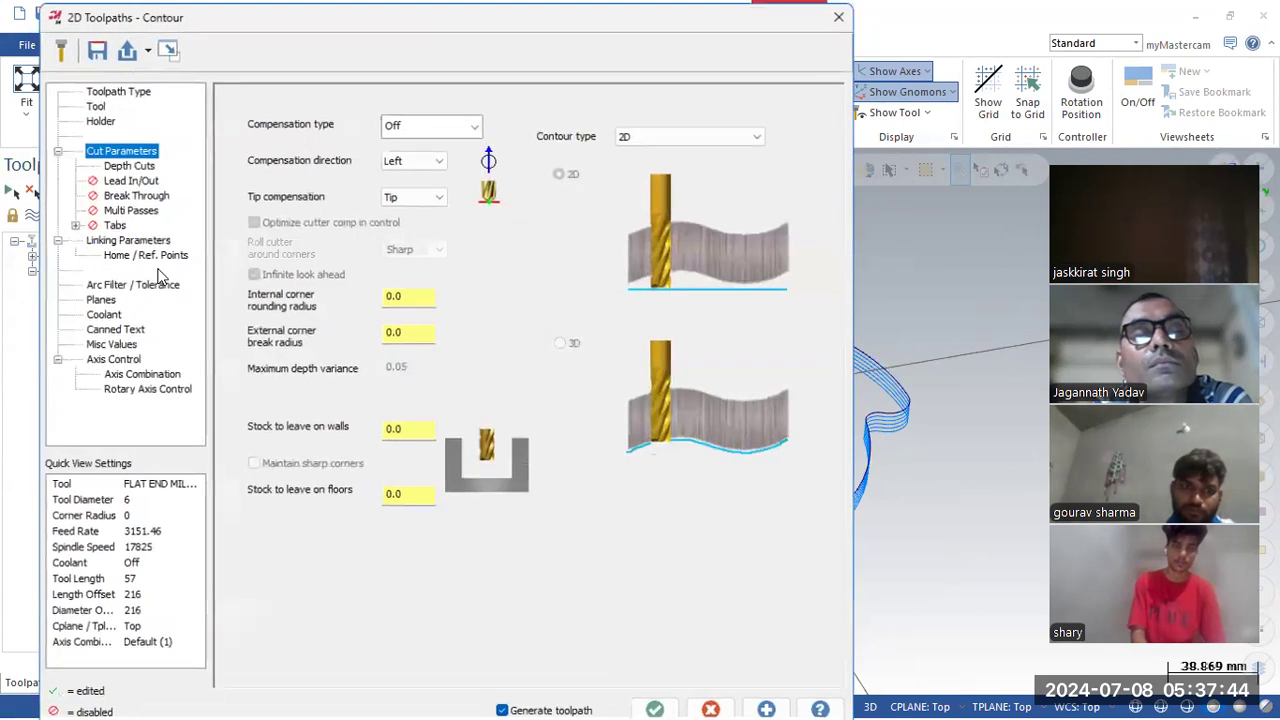
left_click(138, 241)
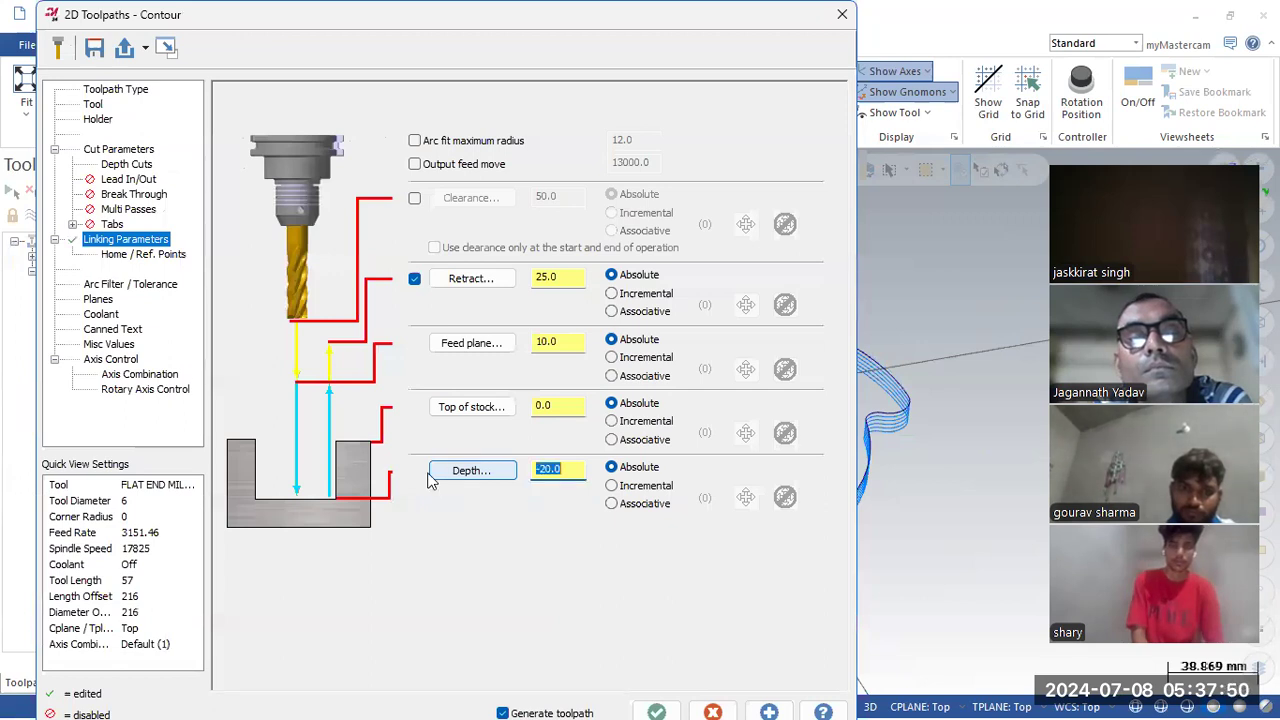
left_click(122, 150)
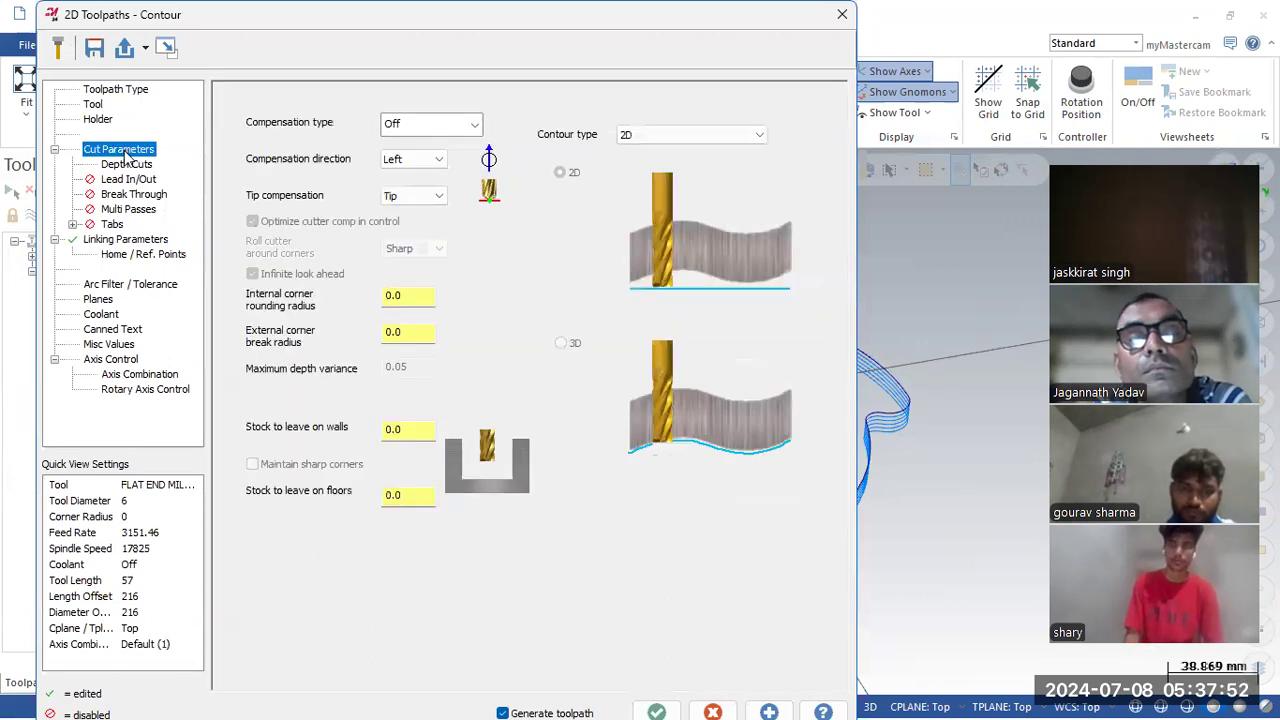
left_click(405, 124)
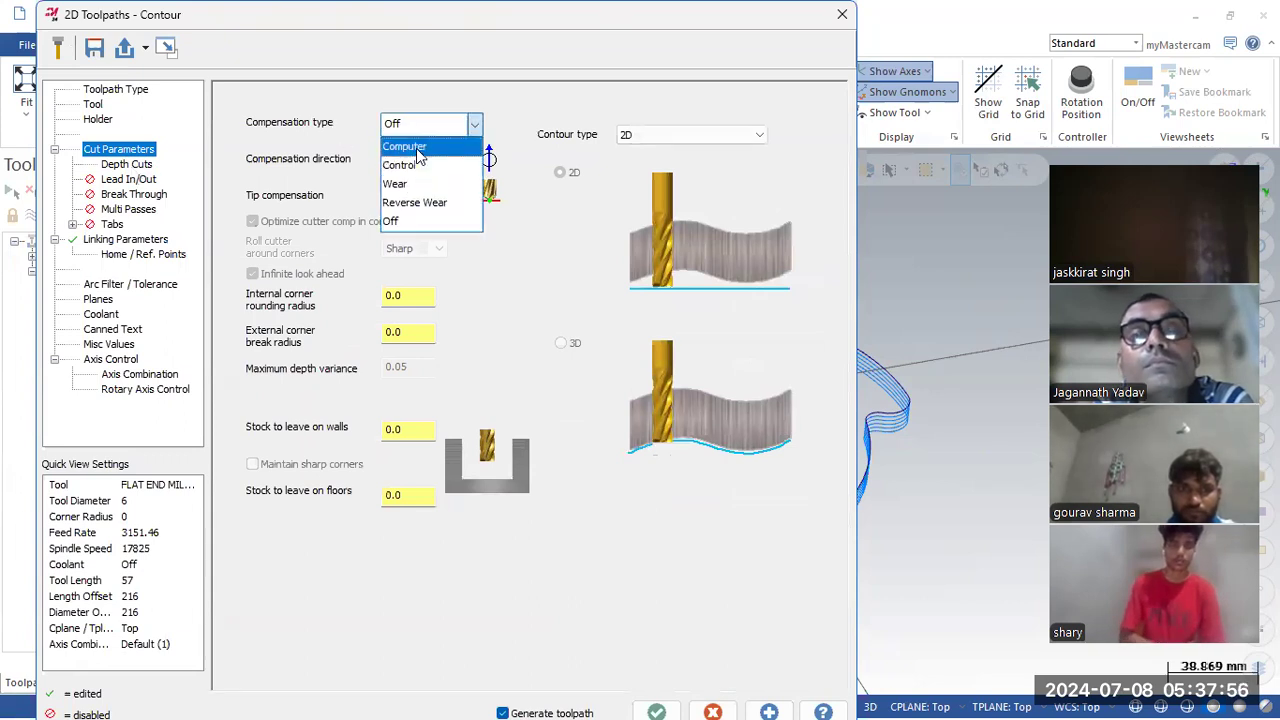
left_click(419, 148)
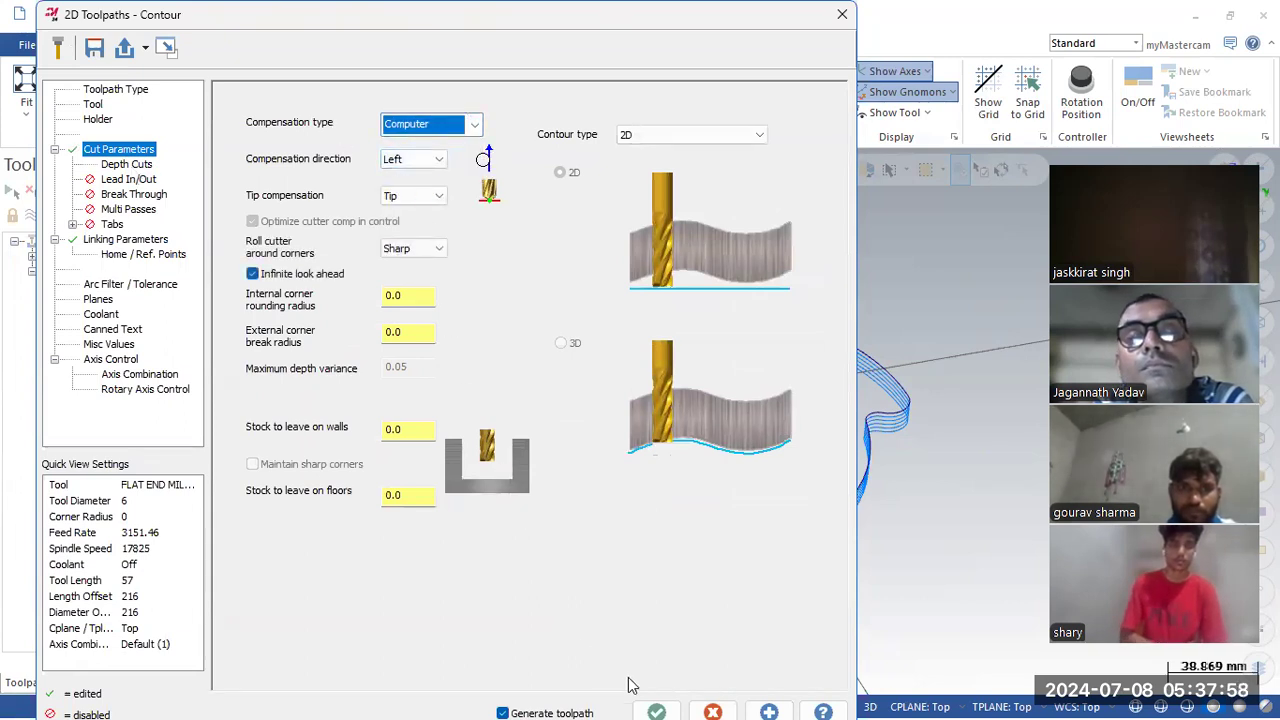
left_click(656, 711)
mouse_move(541, 544)
middle_mouse_down()
mouse_move(540, 563)
mouse_move(541, 520)
middle_mouse_up()
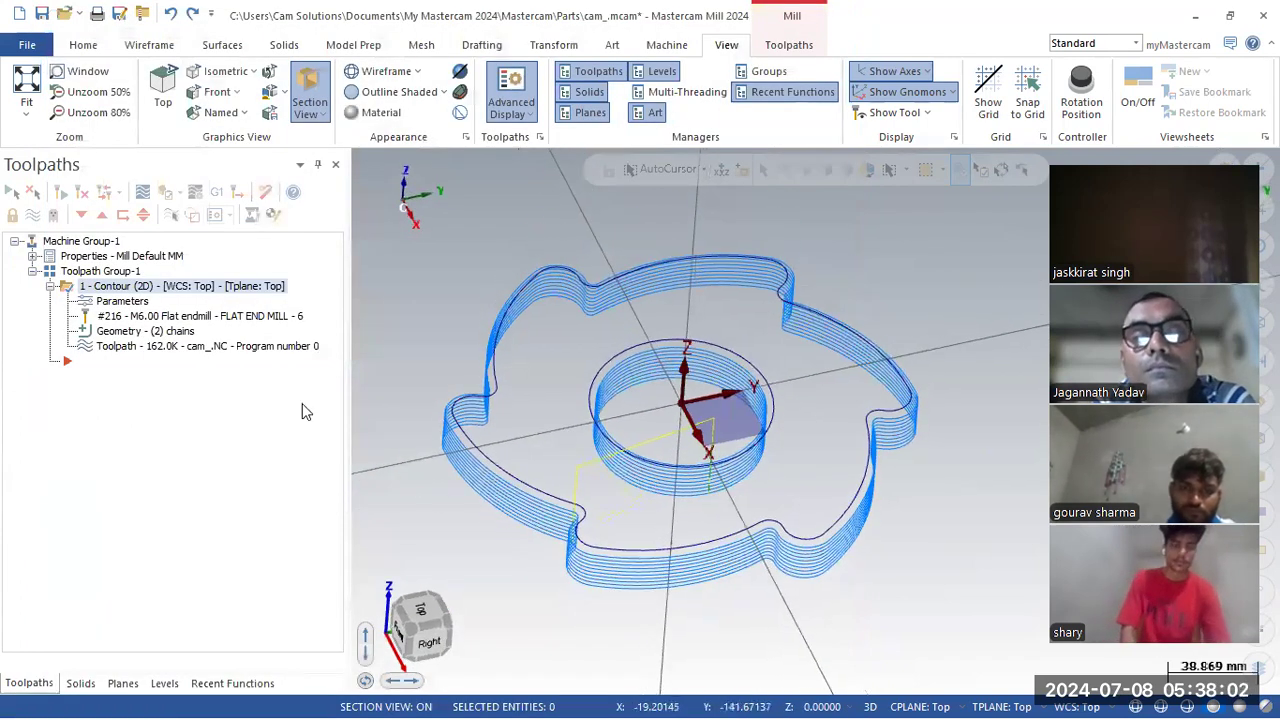
Review the depth cuts settings with the By contour order and backplot the toolpath to see its cutting sequence.
left_click(124, 305)
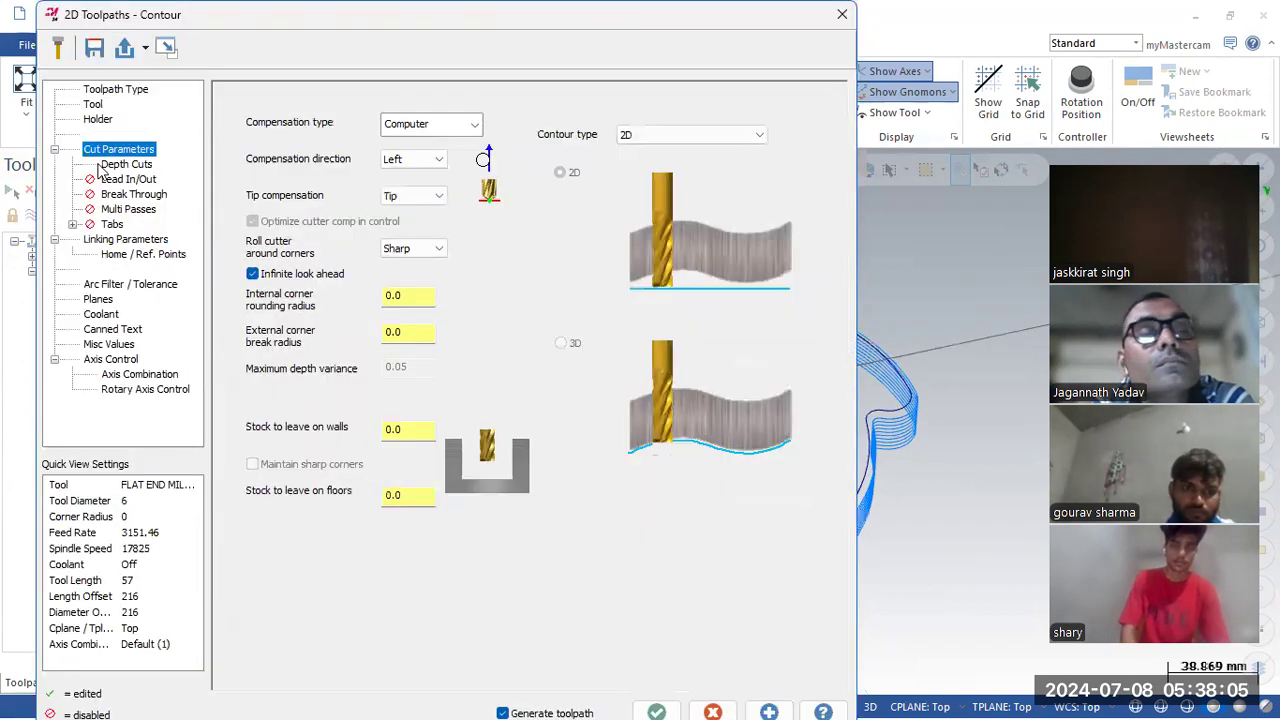
left_click(118, 166)
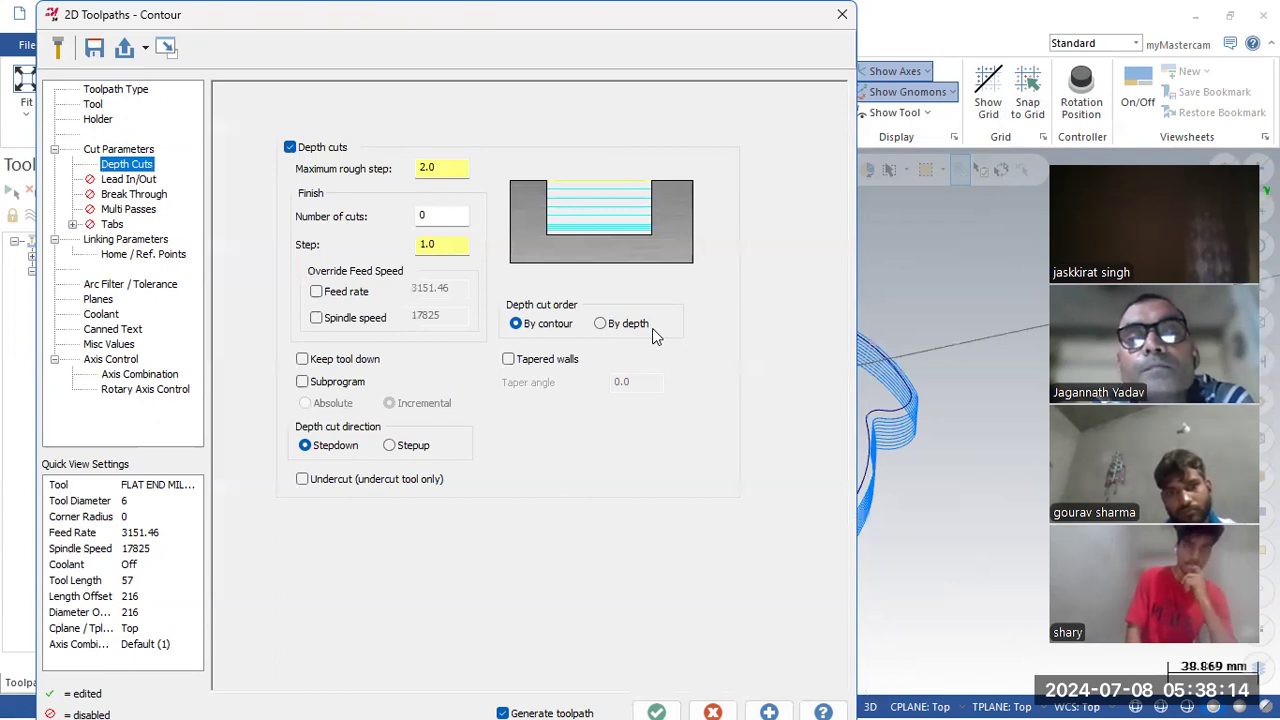
left_click(656, 711)
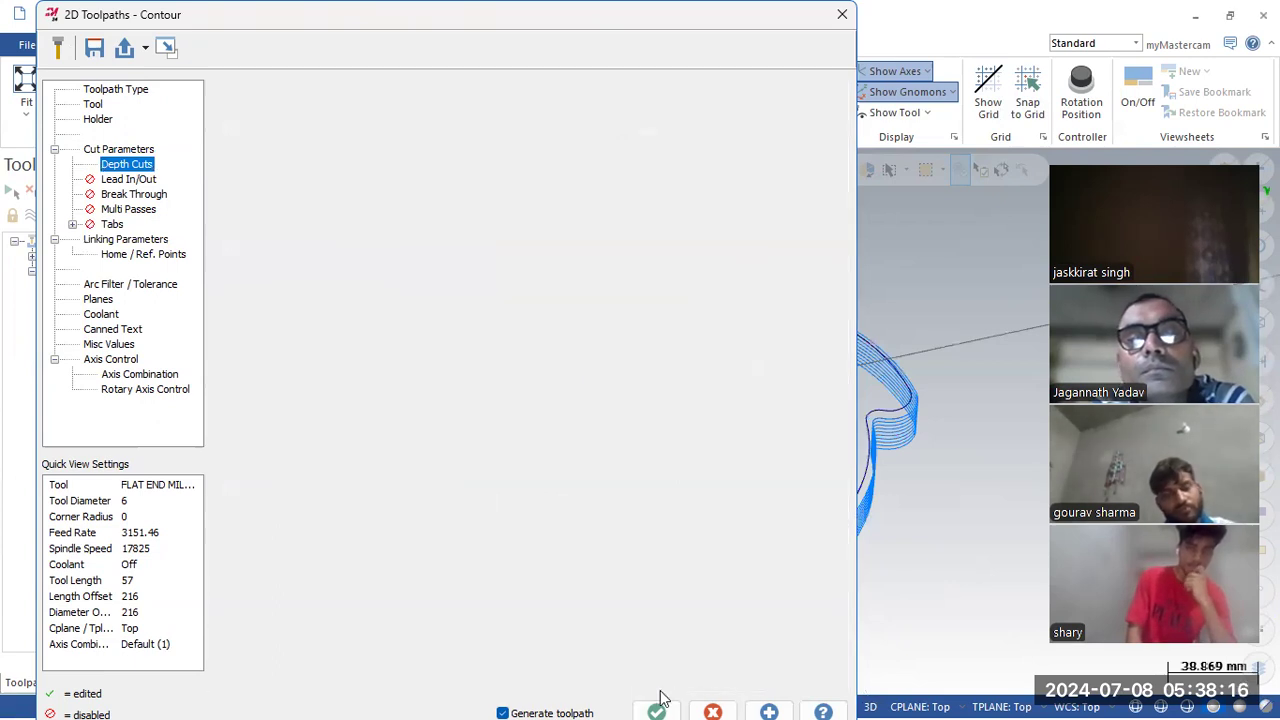
left_click(205, 350)
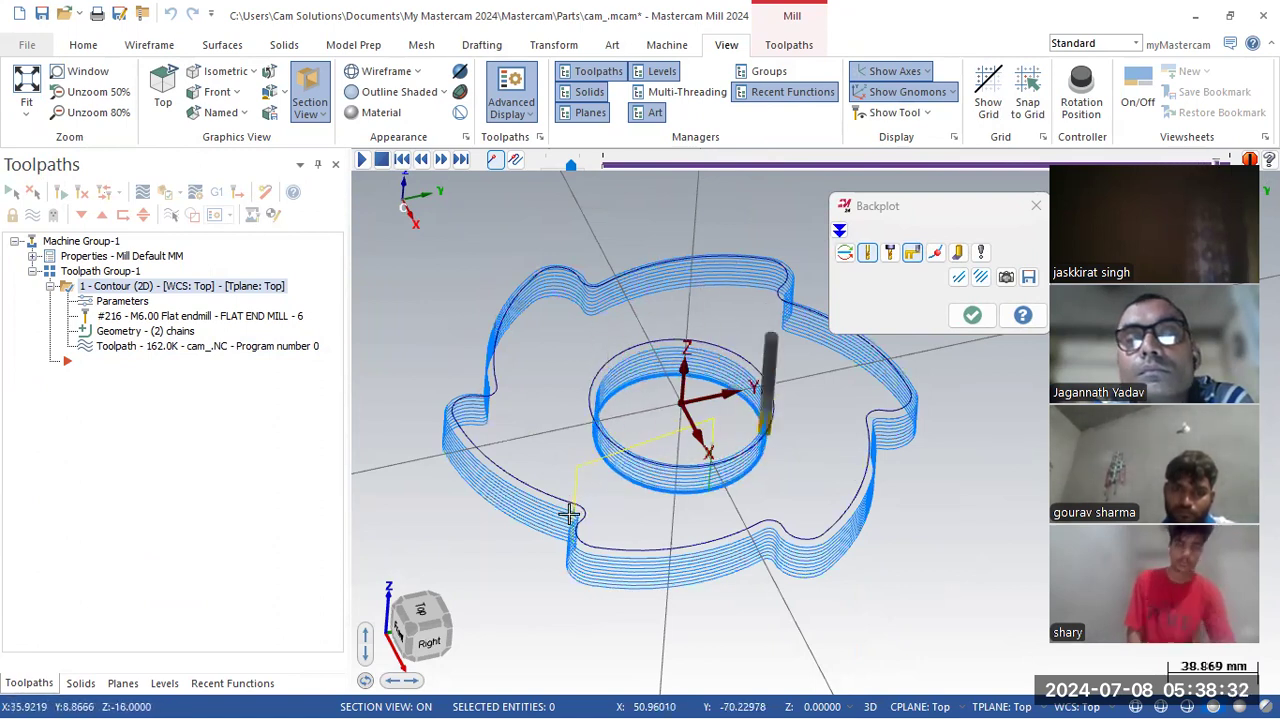
left_click(972, 315)
Set the depth cut order to By depth, regenerate the toolpath, and backplot it to compare the cutting sequence.
left_click(118, 301)
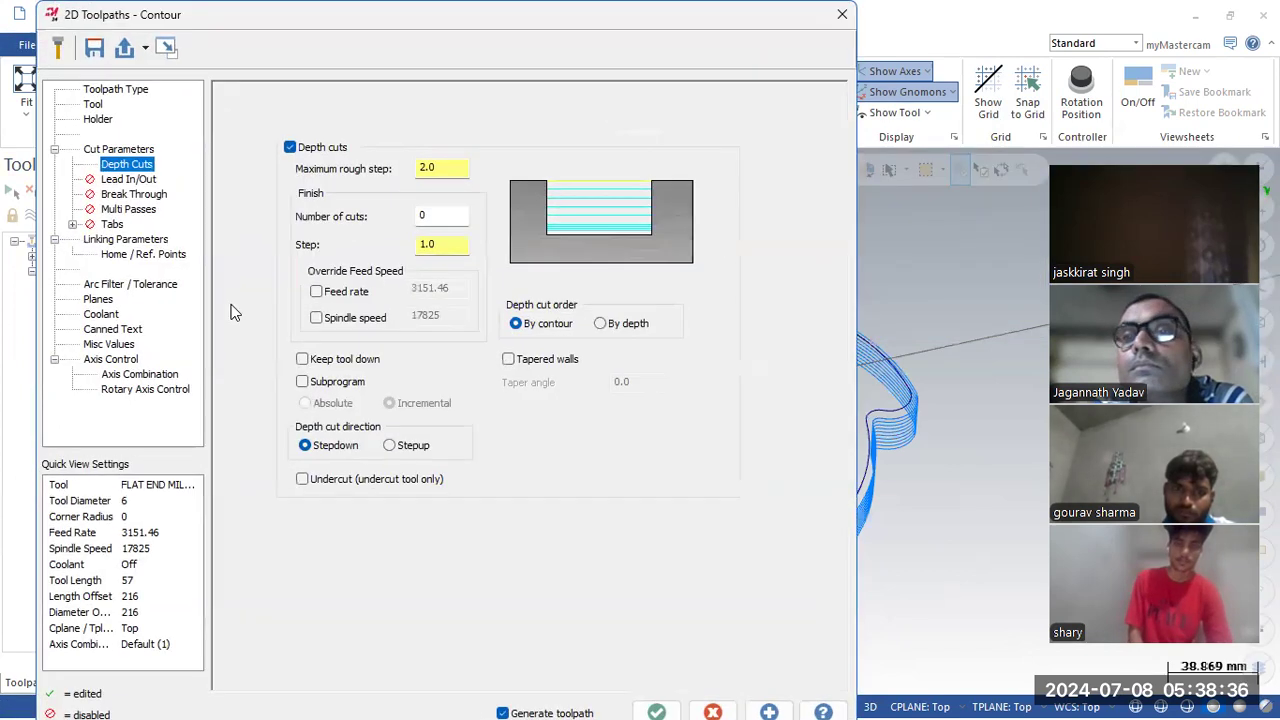
left_click(656, 712)
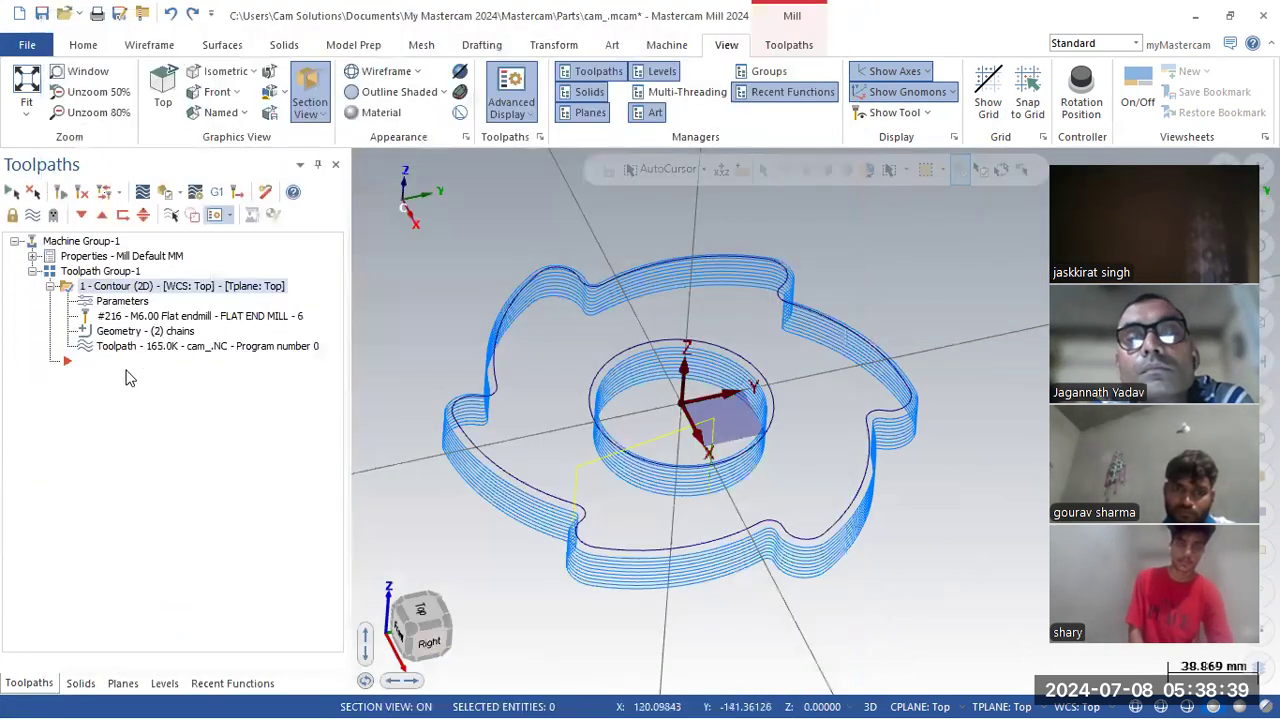
left_click(158, 346)
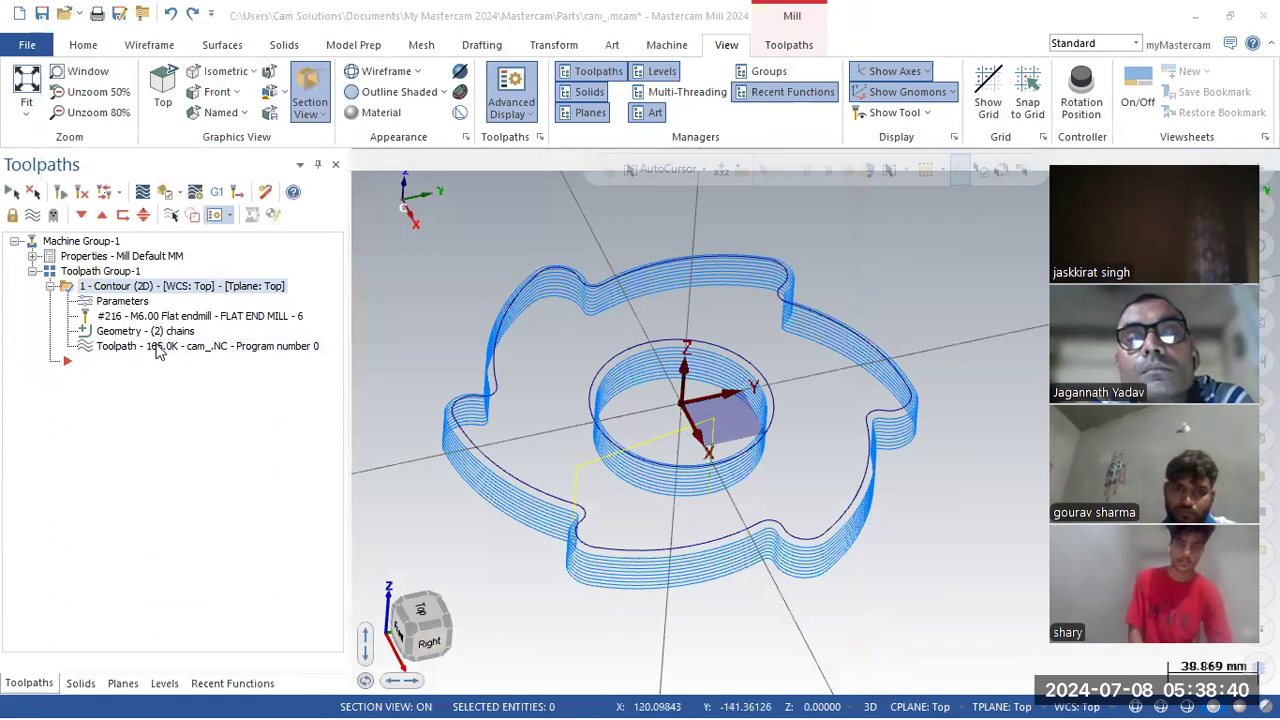
left_click(362, 159)
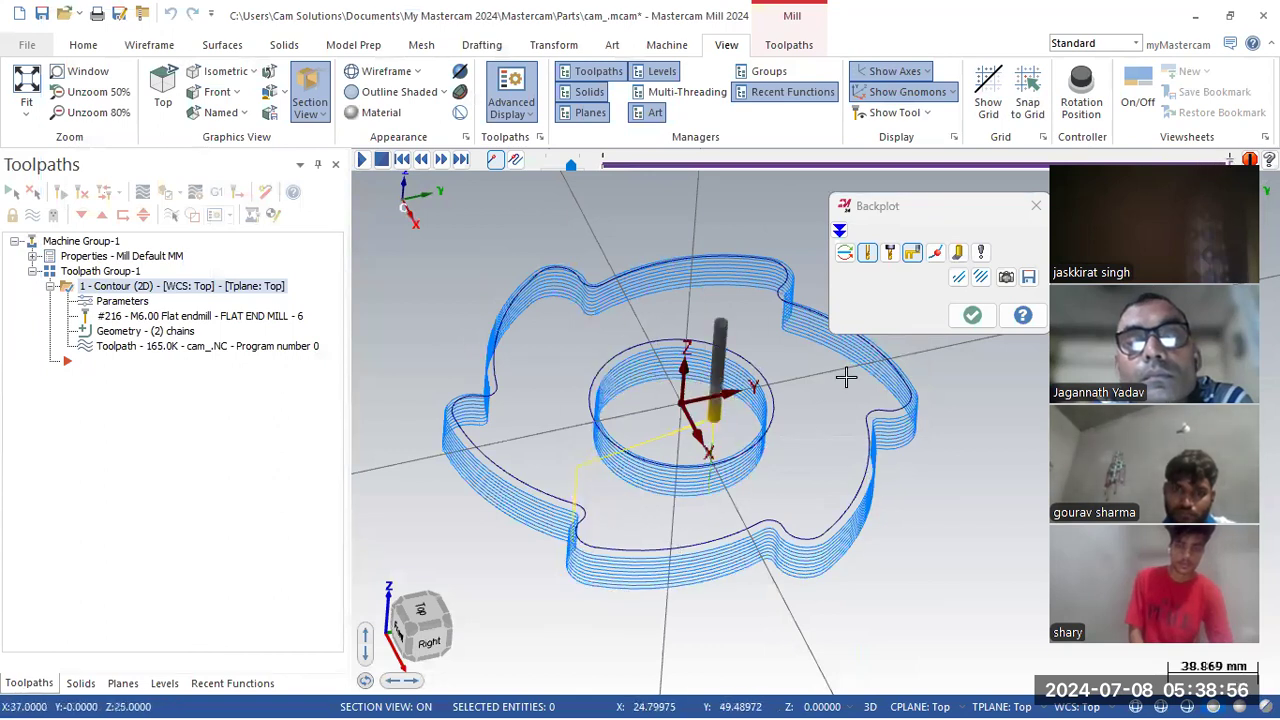
left_click(972, 315)
Switch the depth cut order back to By contour and regenerate the toolpath.
left_click(118, 301)
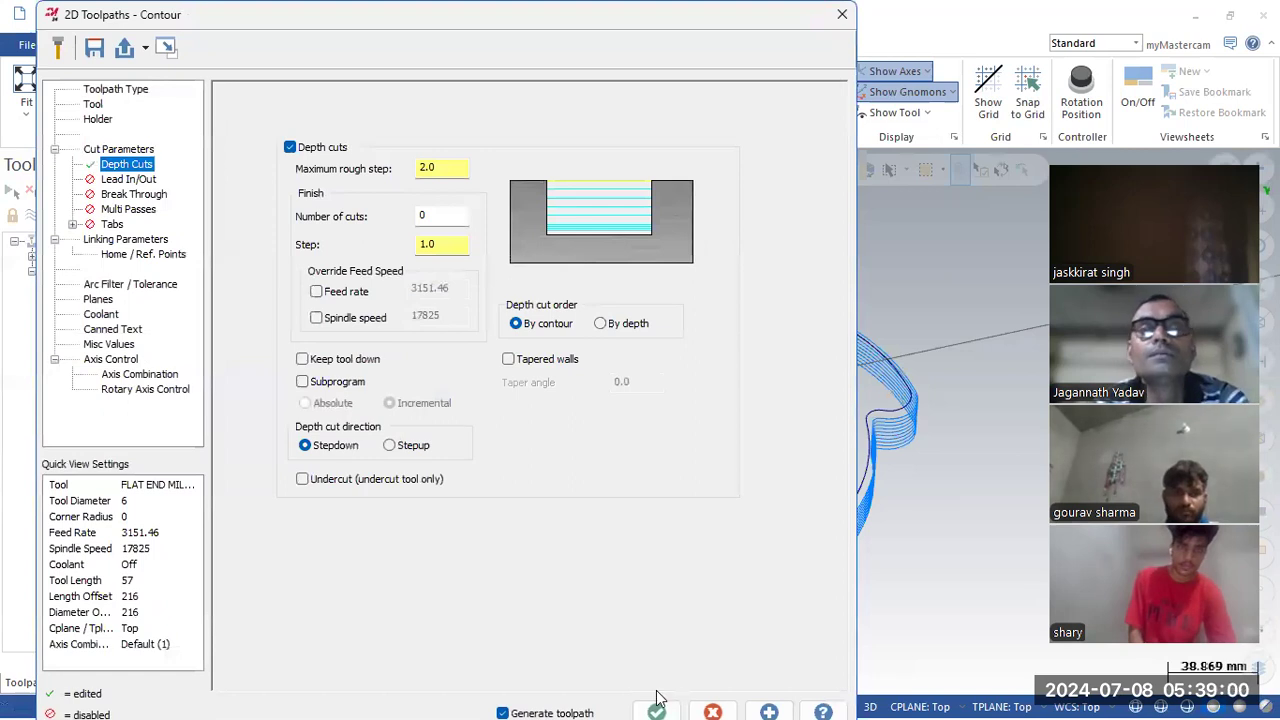
left_click(657, 706)
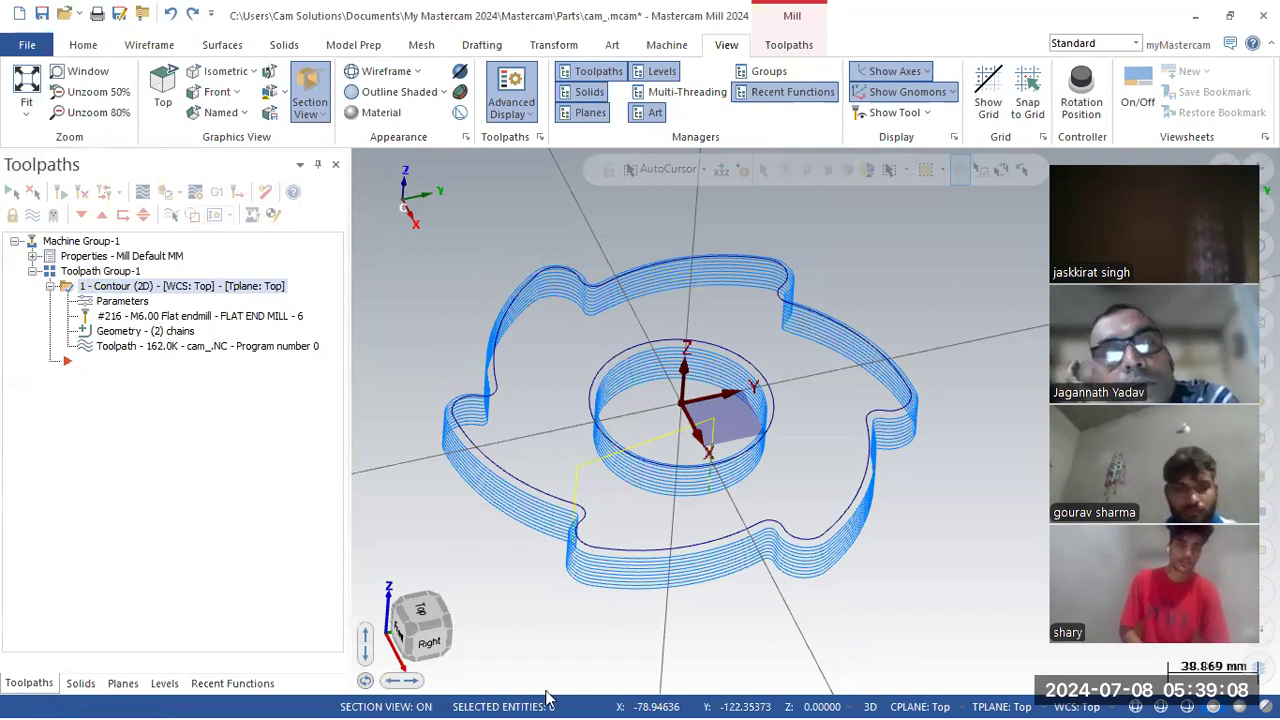
Set the compensation type to Off, enable tapered walls in the depth cuts, and regenerate the toolpath.
left_click(139, 303)
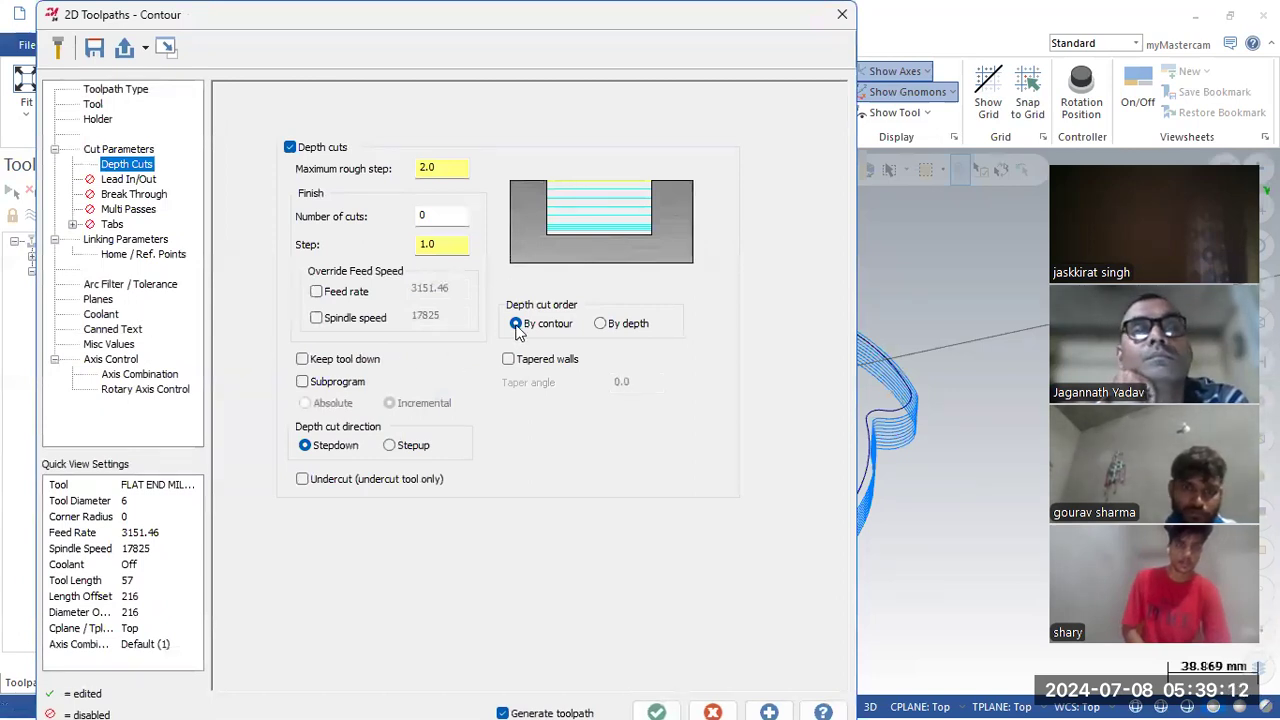
left_click(118, 149)
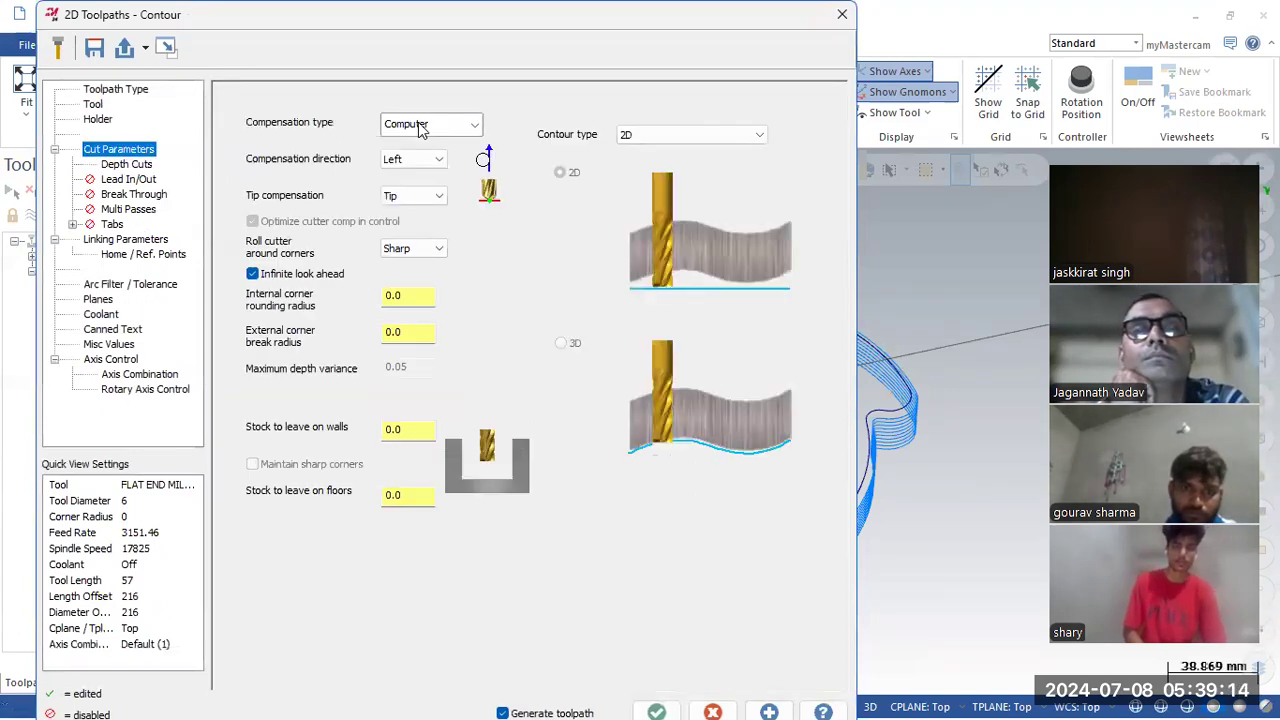
left_click(428, 124)
left_click(410, 221)
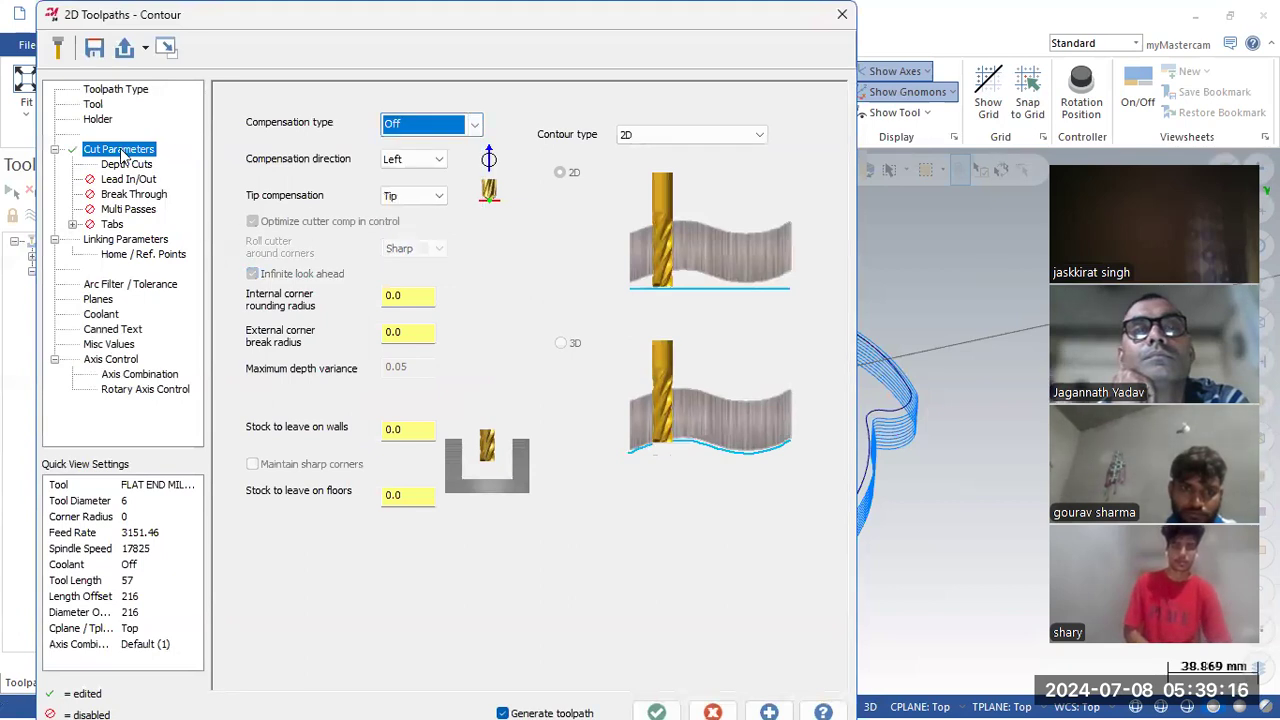
left_click(130, 240)
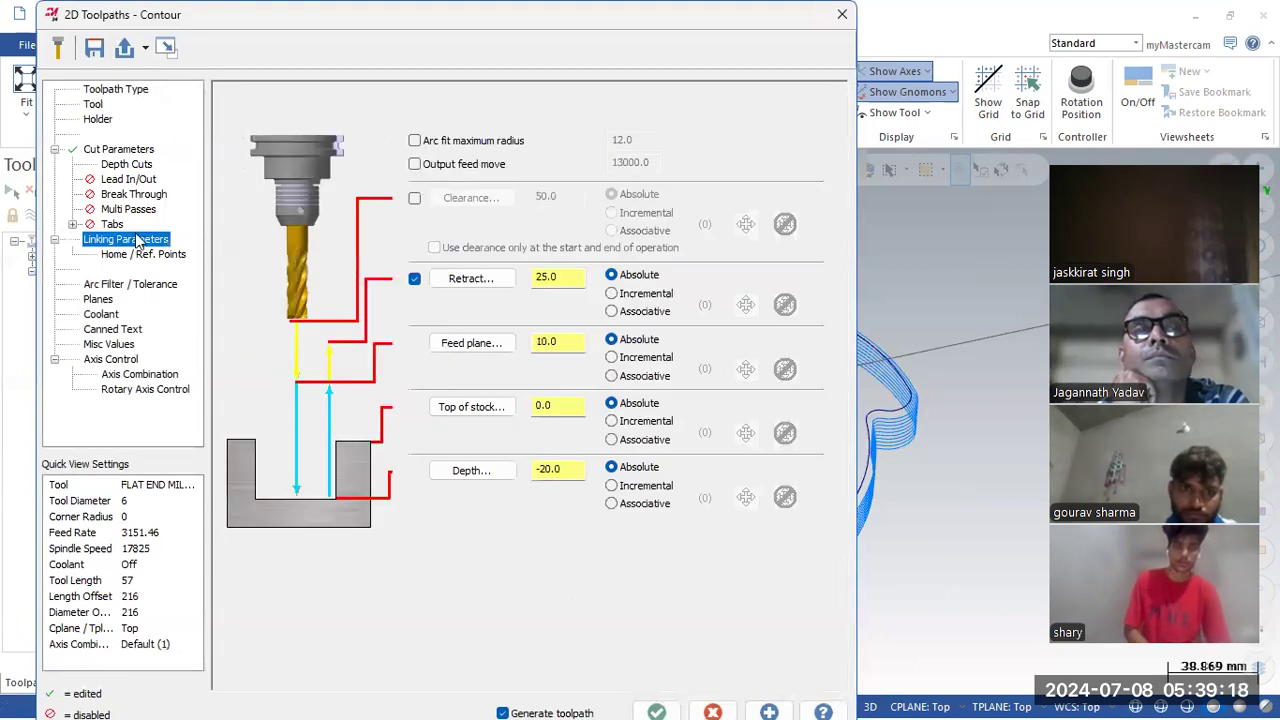
left_click(127, 164)
left_click(528, 360)
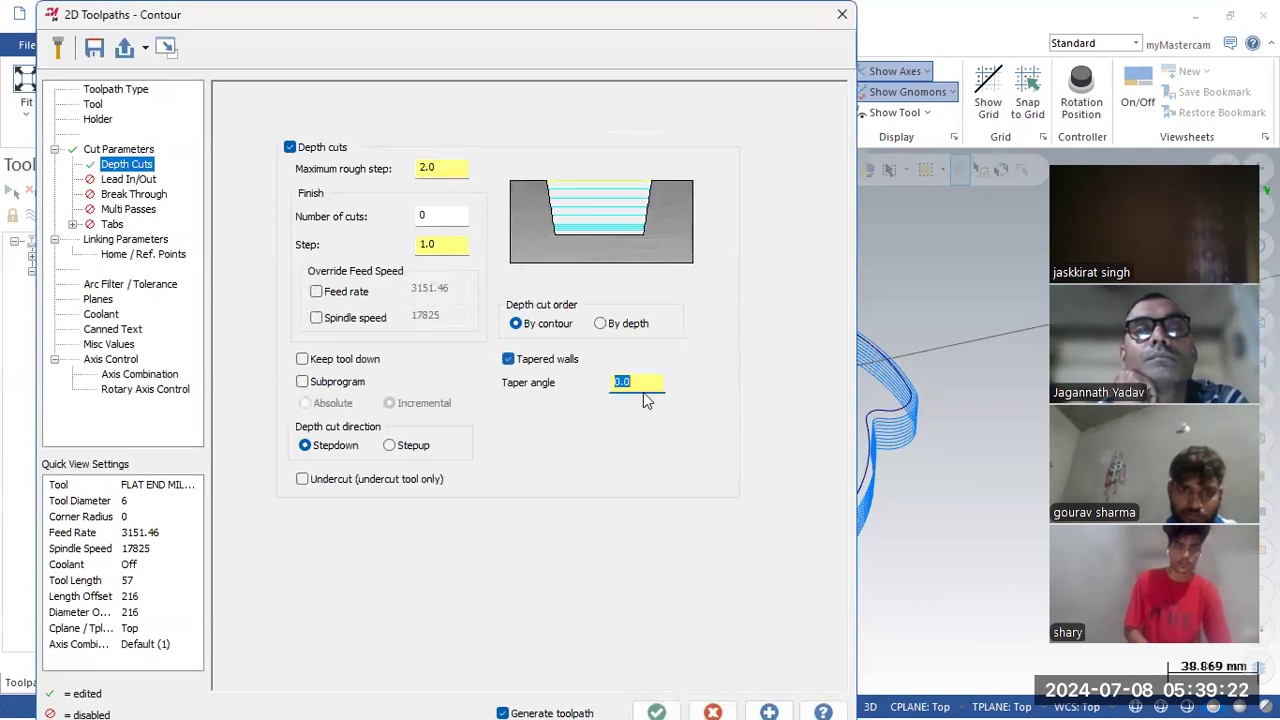
left_click(656, 712)
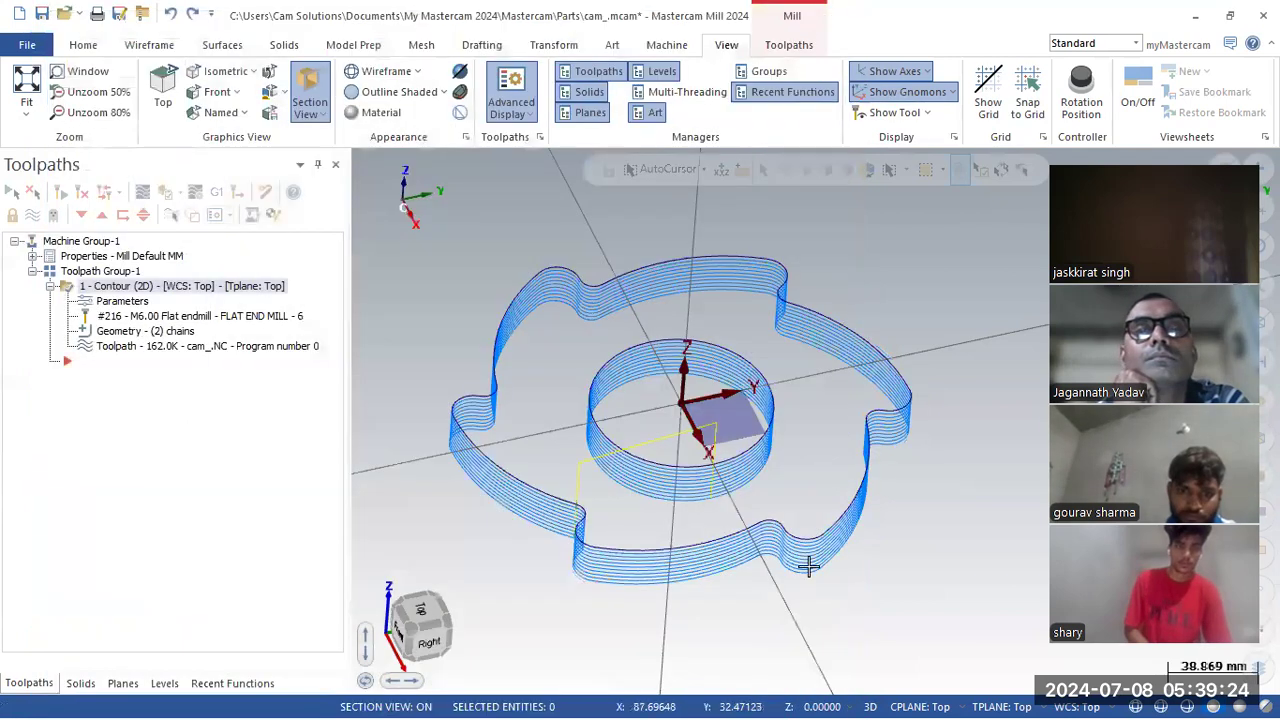
Set the depth cuts' taper angle to 15 degrees, regenerate the toolpath, and inspect the slanted walls from the side.
left_click(122, 300)
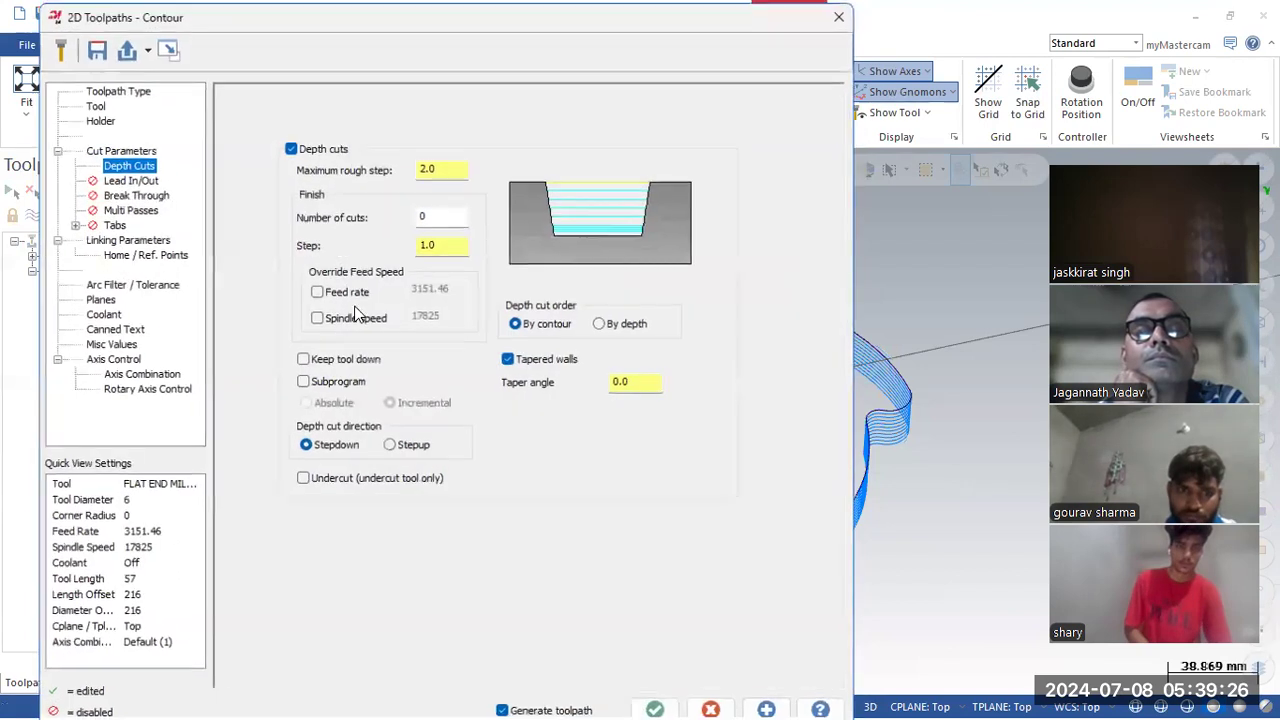
type("15")
key("Return")
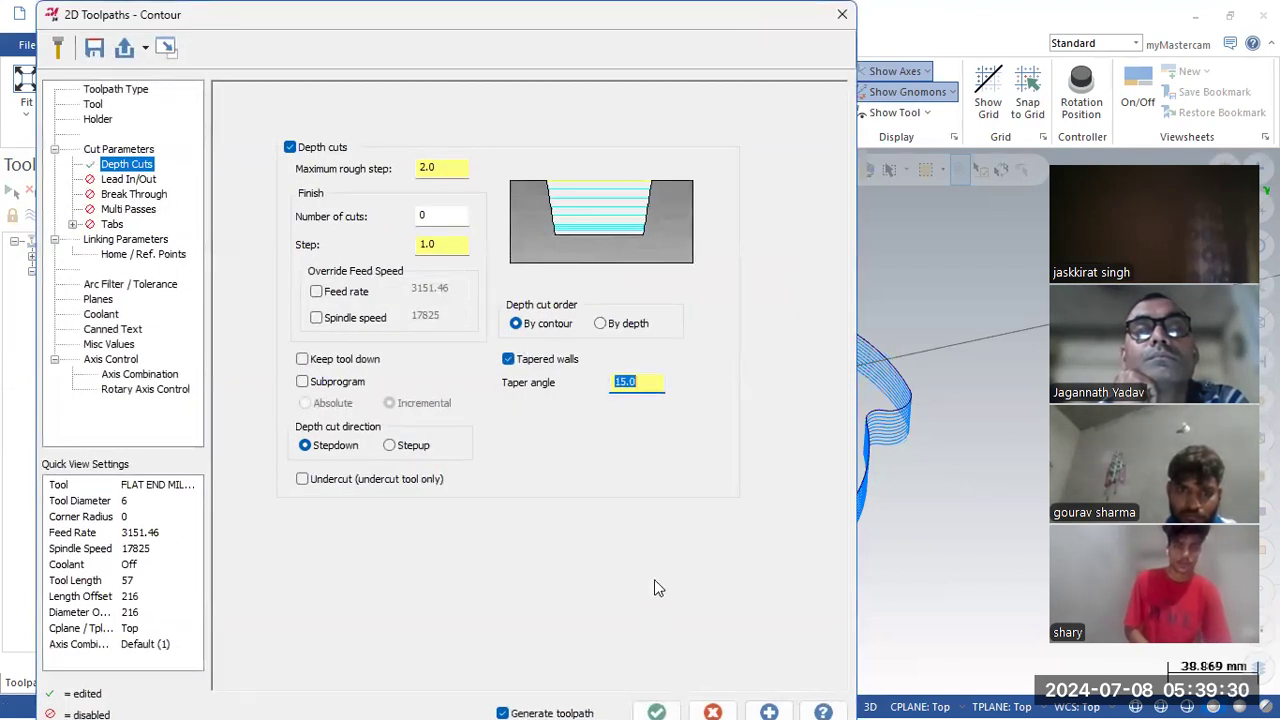
left_click(656, 712)
middle_click_drag(758, 441, 755, 375)
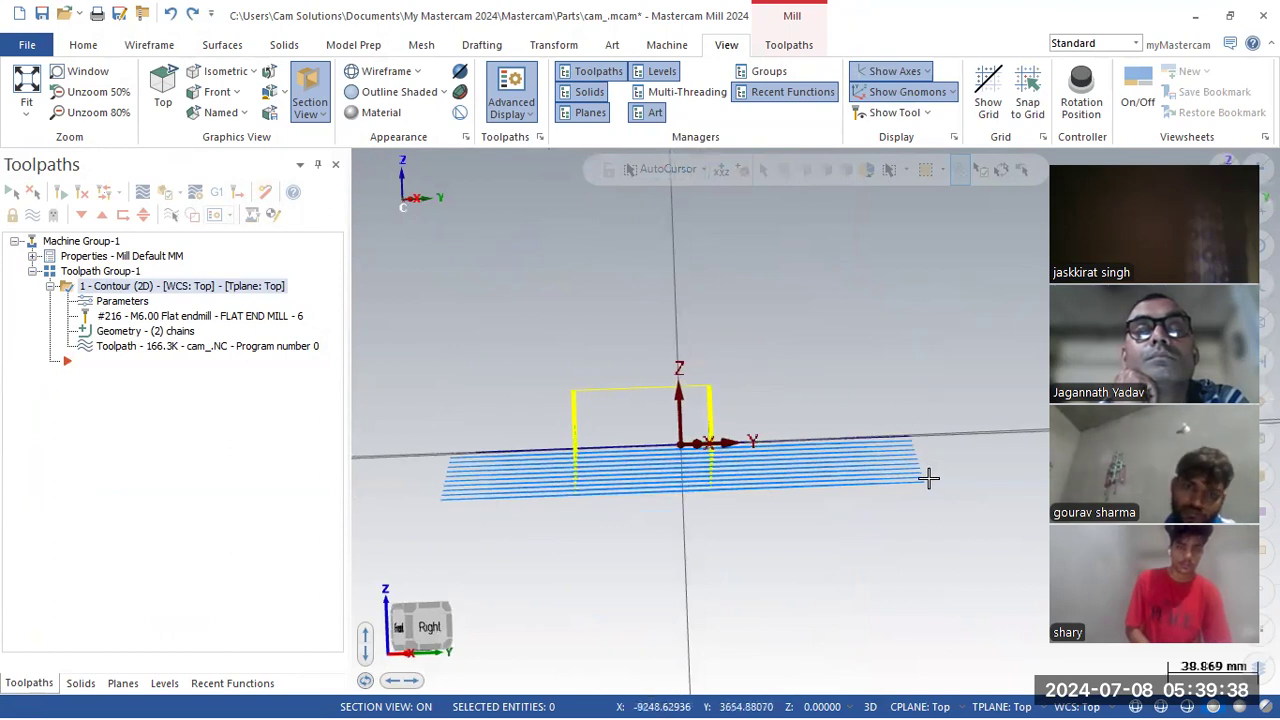
middle_click_drag(811, 337, 824, 404)
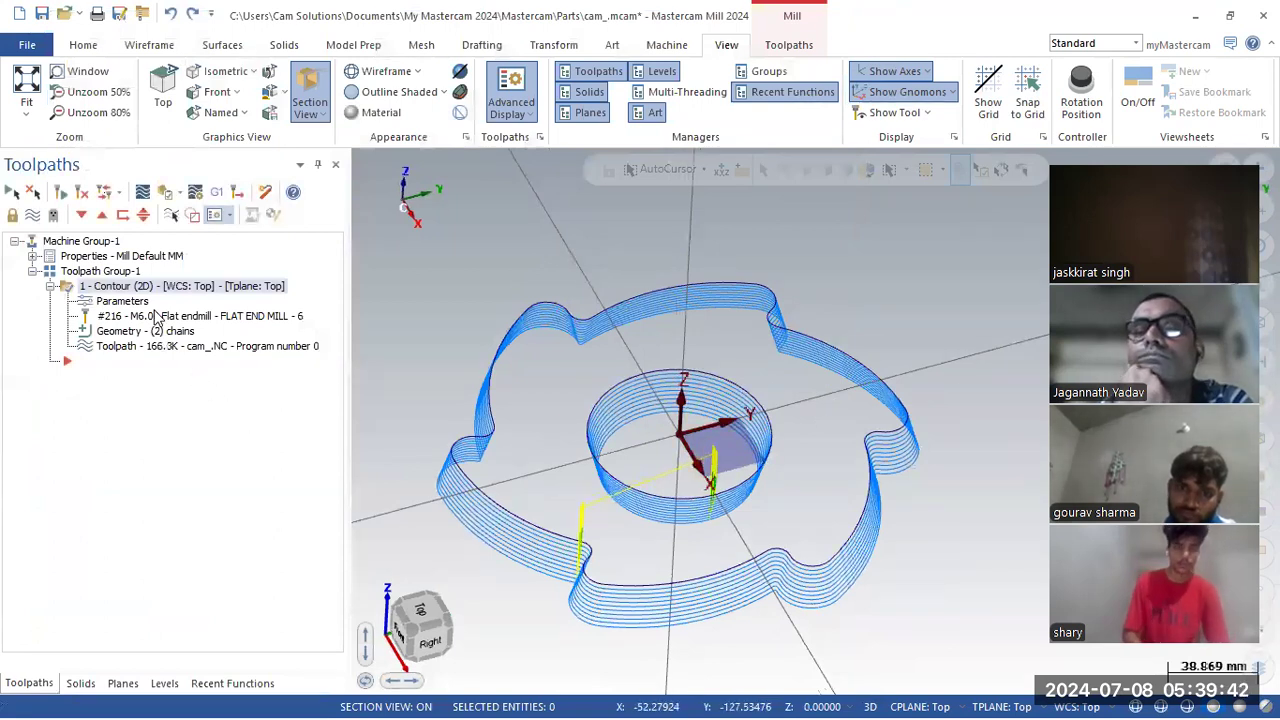
Try to enter a negative taper angle for the tapered walls and regenerate the toolpath.
left_click(122, 301)
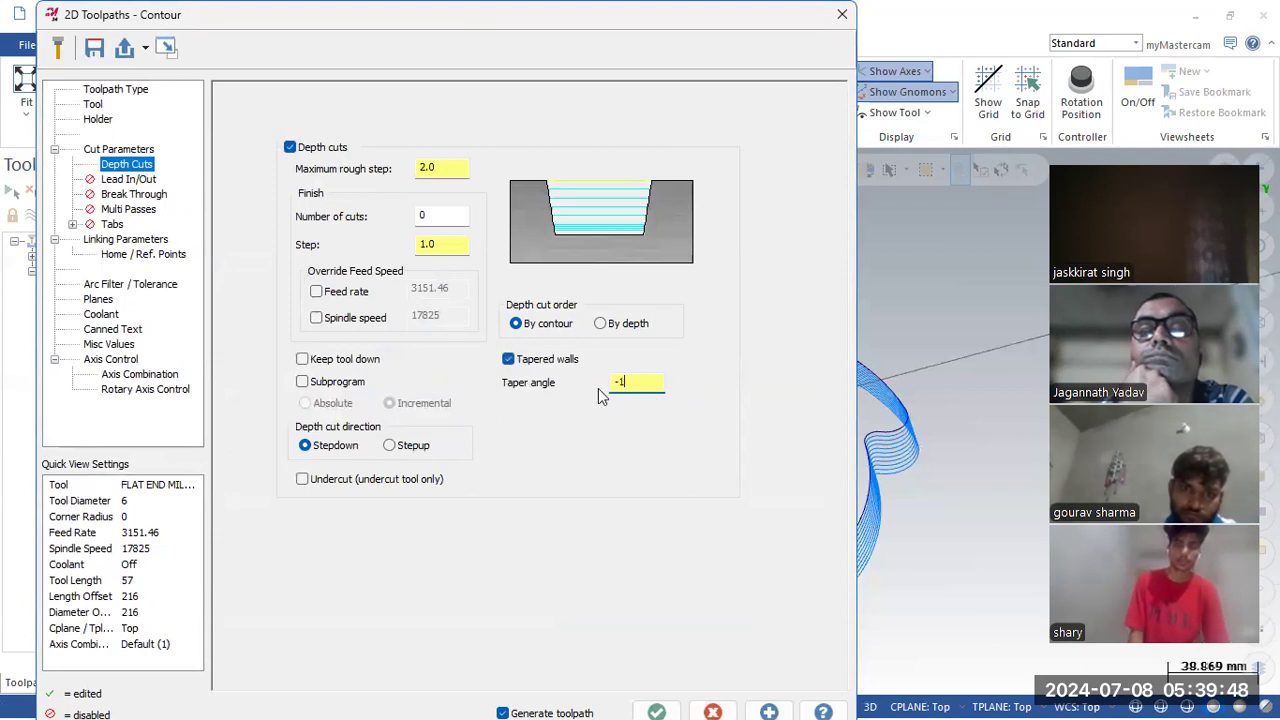
key("Return")
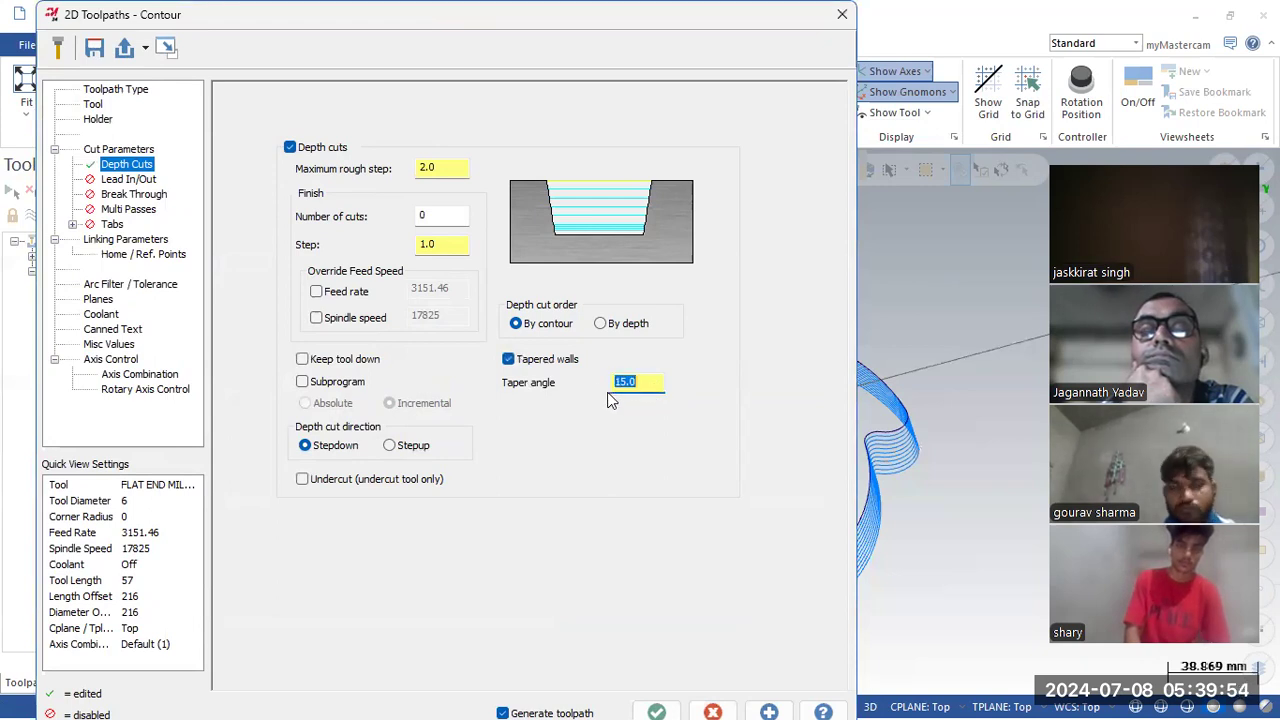
left_click(665, 704)
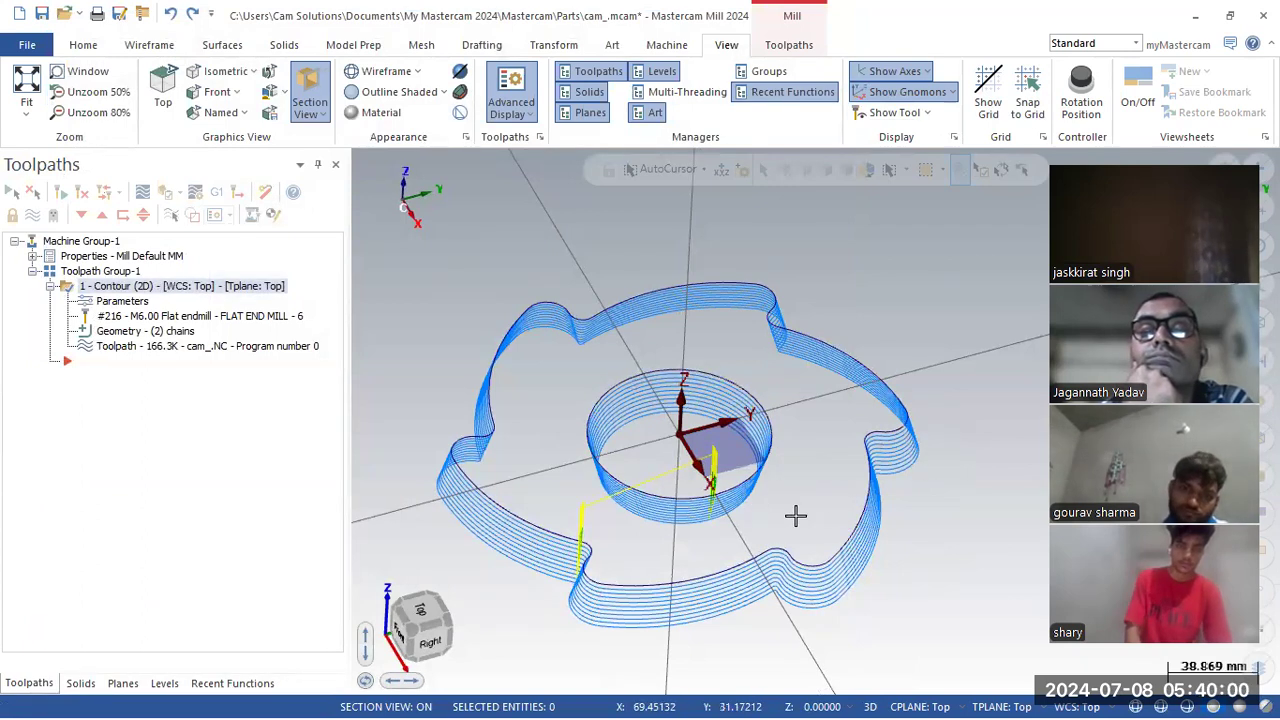
Set the compensation direction to Right, regenerate the toolpath, and inspect the taper around the central circle up close.
left_click(118, 301)
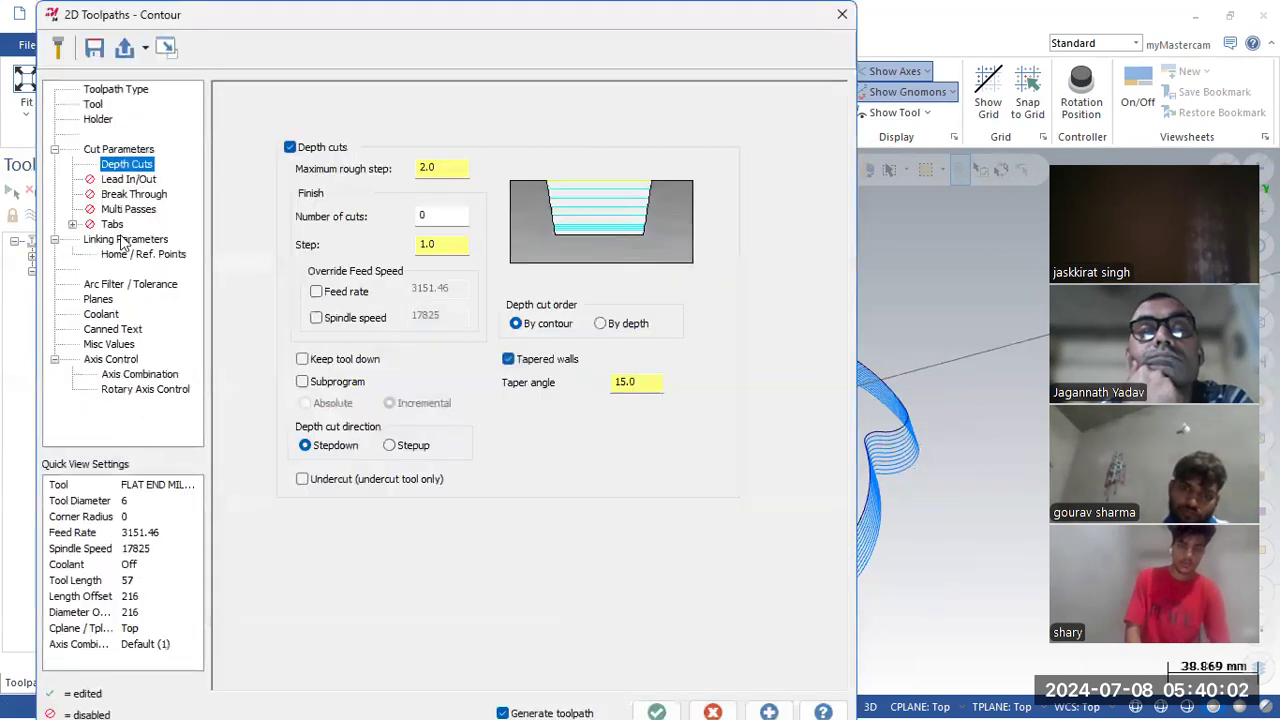
left_click(110, 150)
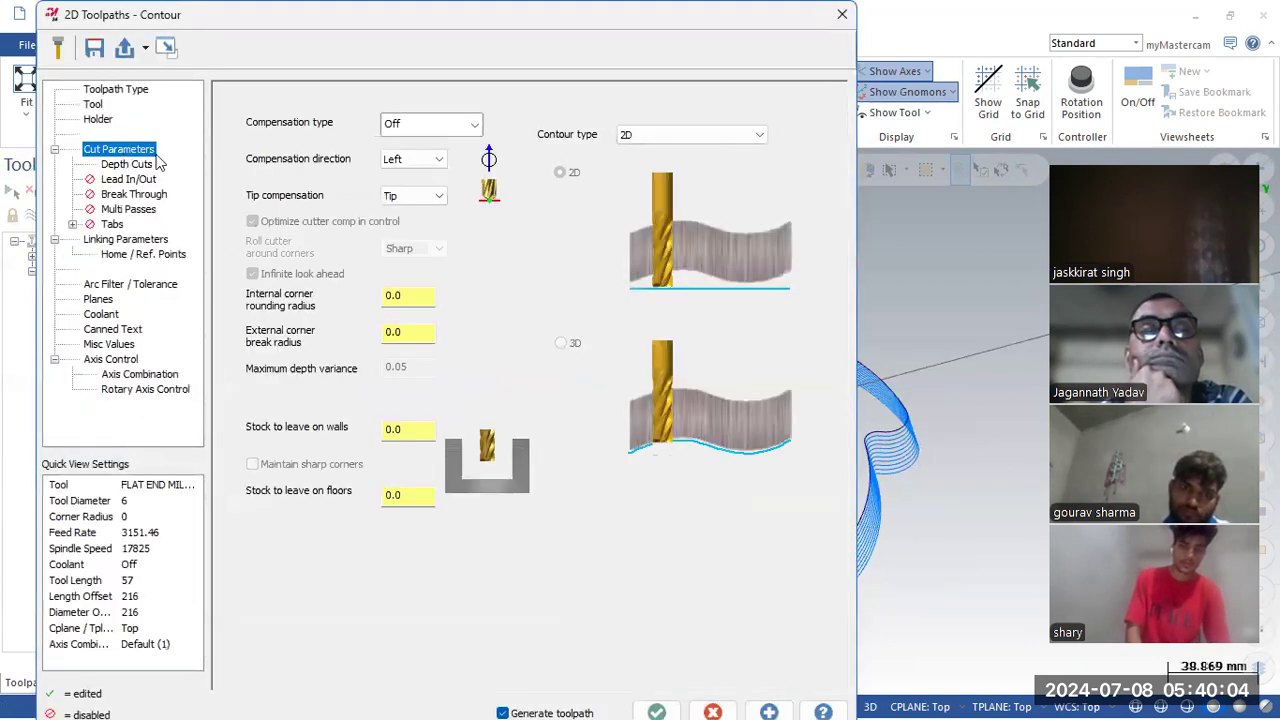
left_click(405, 163)
left_click(414, 189)
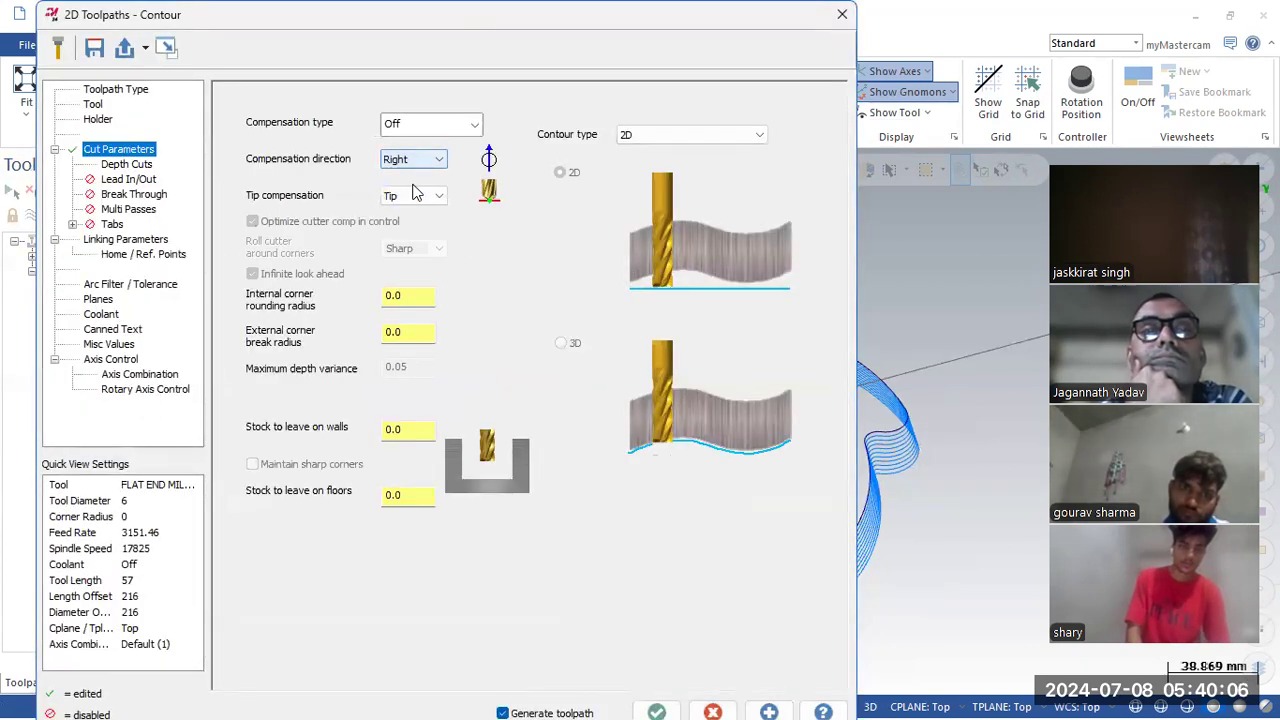
left_click(656, 711)
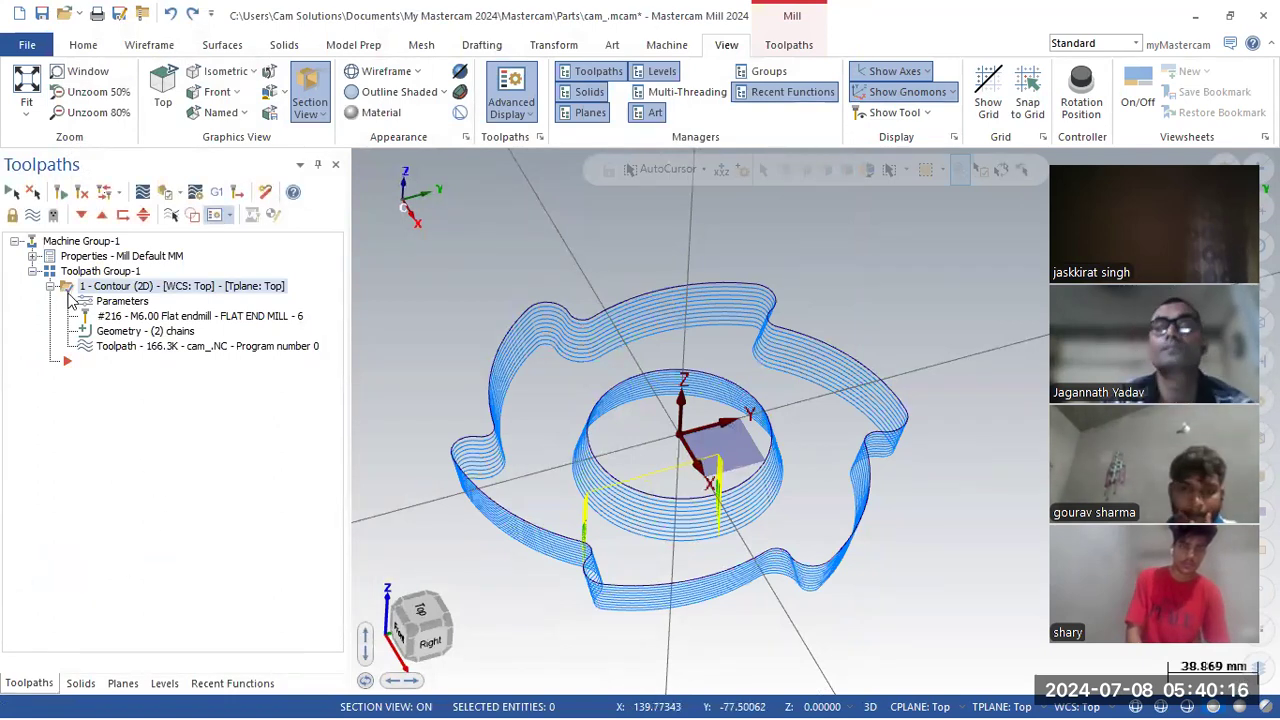
scroll(676, 507, "up", 5)
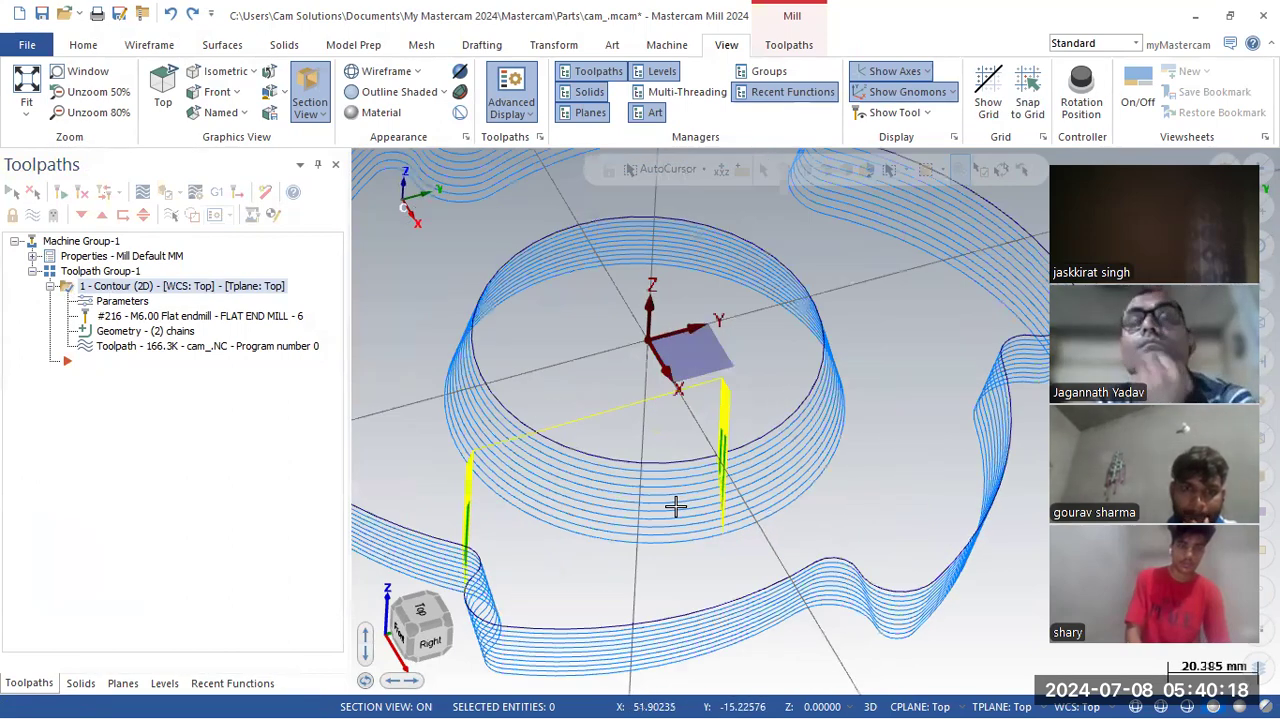
scroll(676, 507, "up", 1)
middle_click_drag(663, 477, 690, 480)
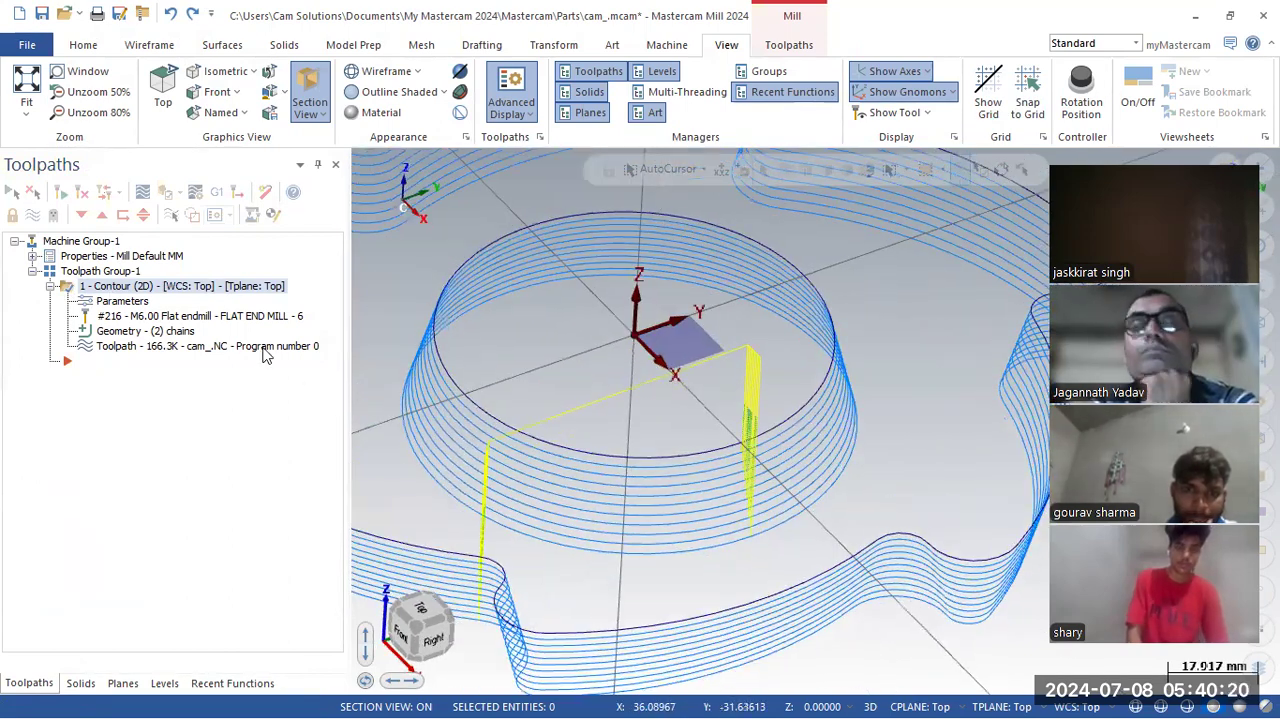
Set the compensation direction to Left, regenerate the toolpath, and inspect the taper around the central circle and the outer profile.
left_click(215, 300)
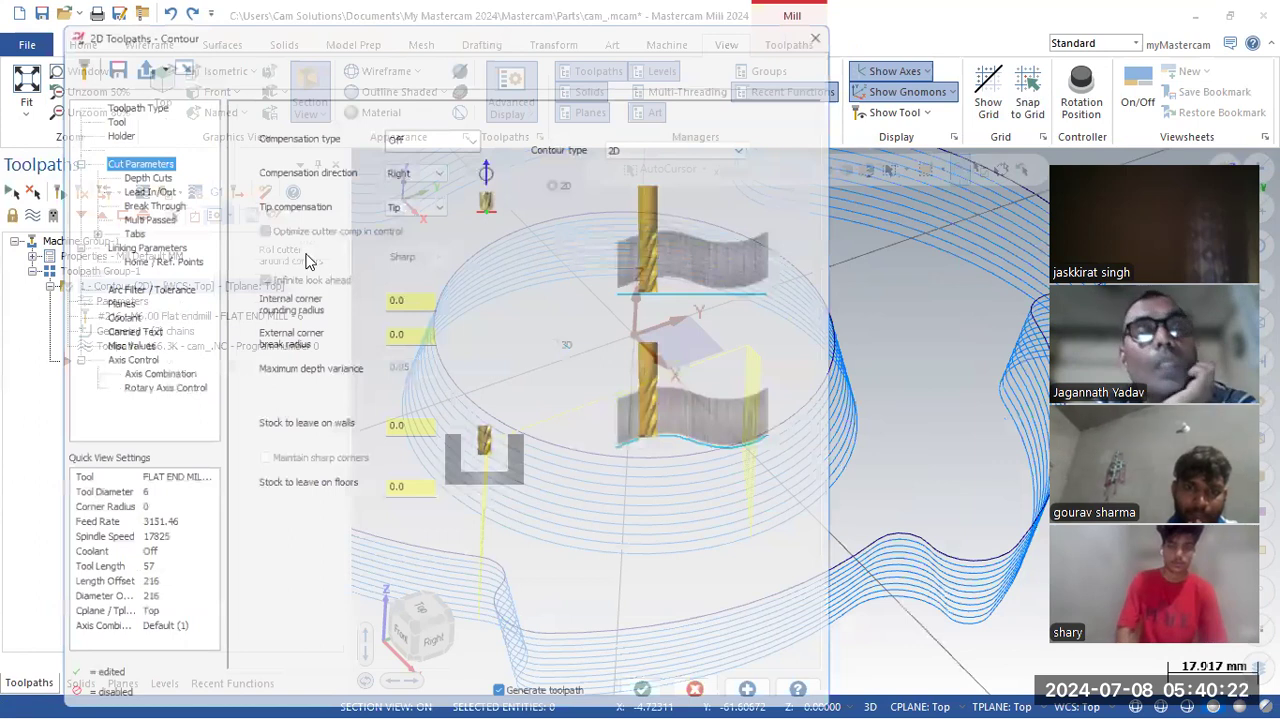
left_click(430, 159)
left_click(405, 175)
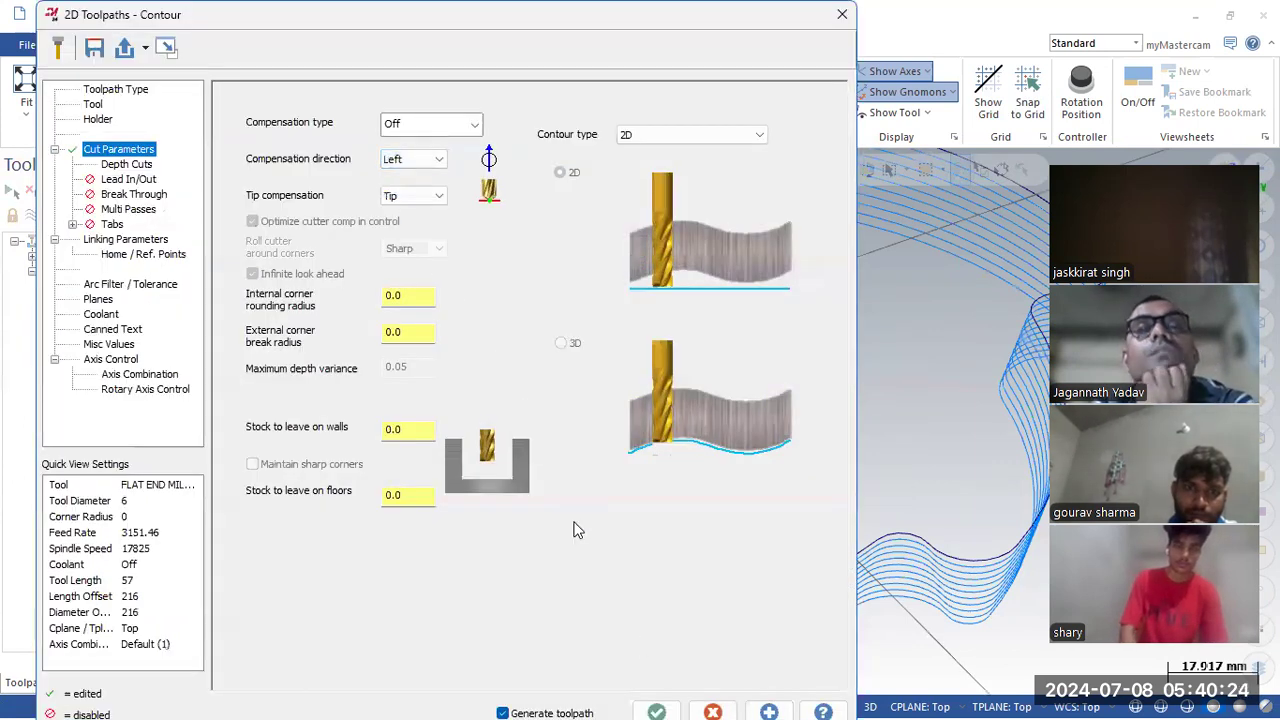
left_click(656, 710)
middle_click_drag(569, 523, 648, 456)
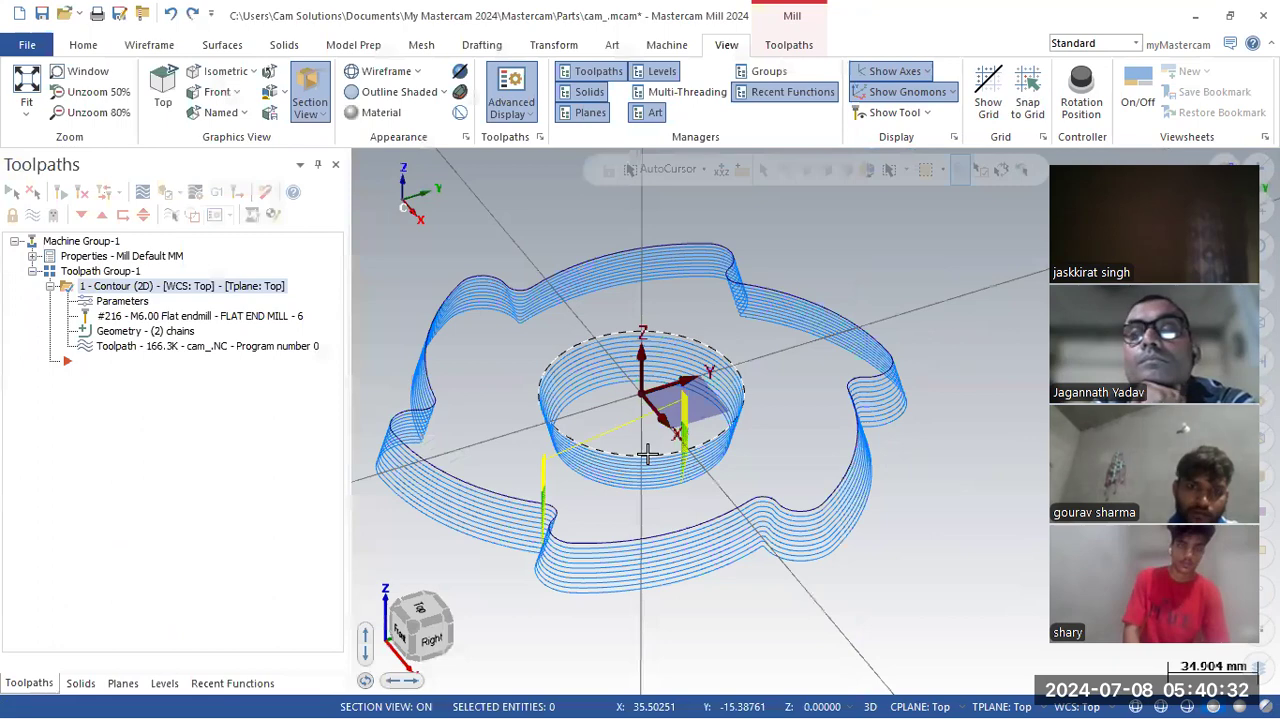
scroll(692, 465, "up", 5)
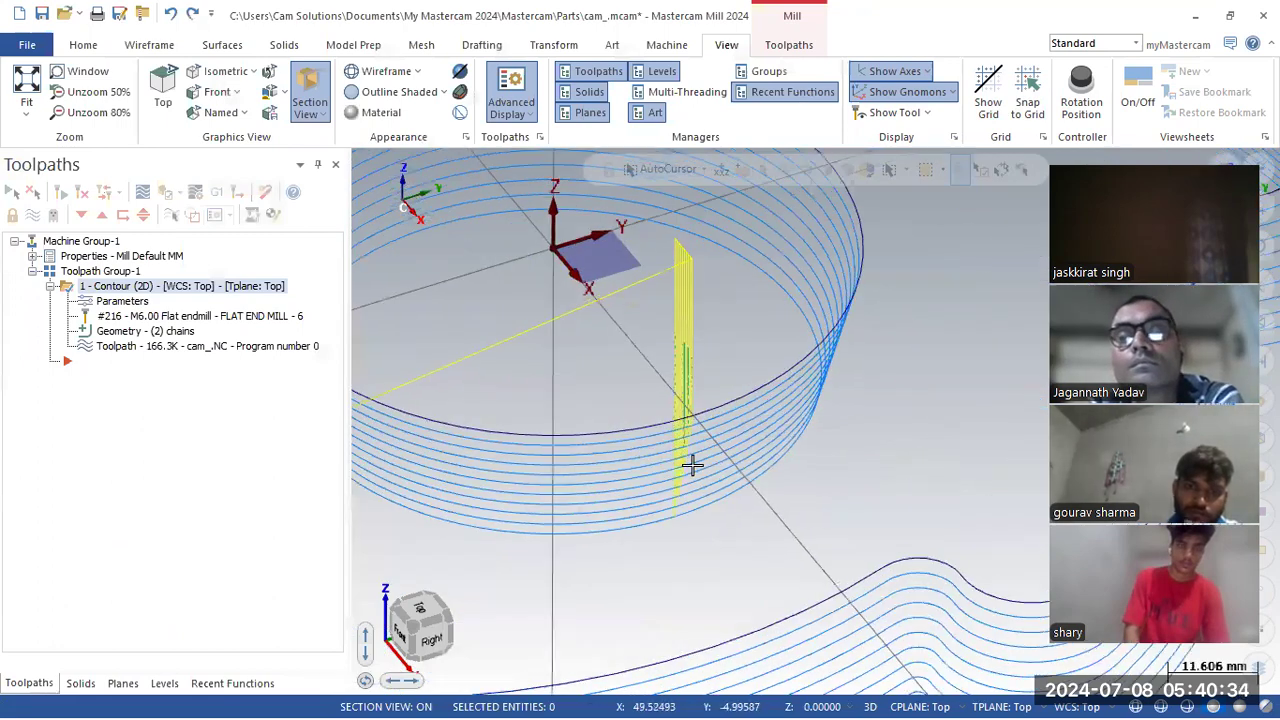
scroll(689, 400, "up", 3)
scroll(770, 425, "down", 6)
middle_click_drag(783, 407, 363, 491)
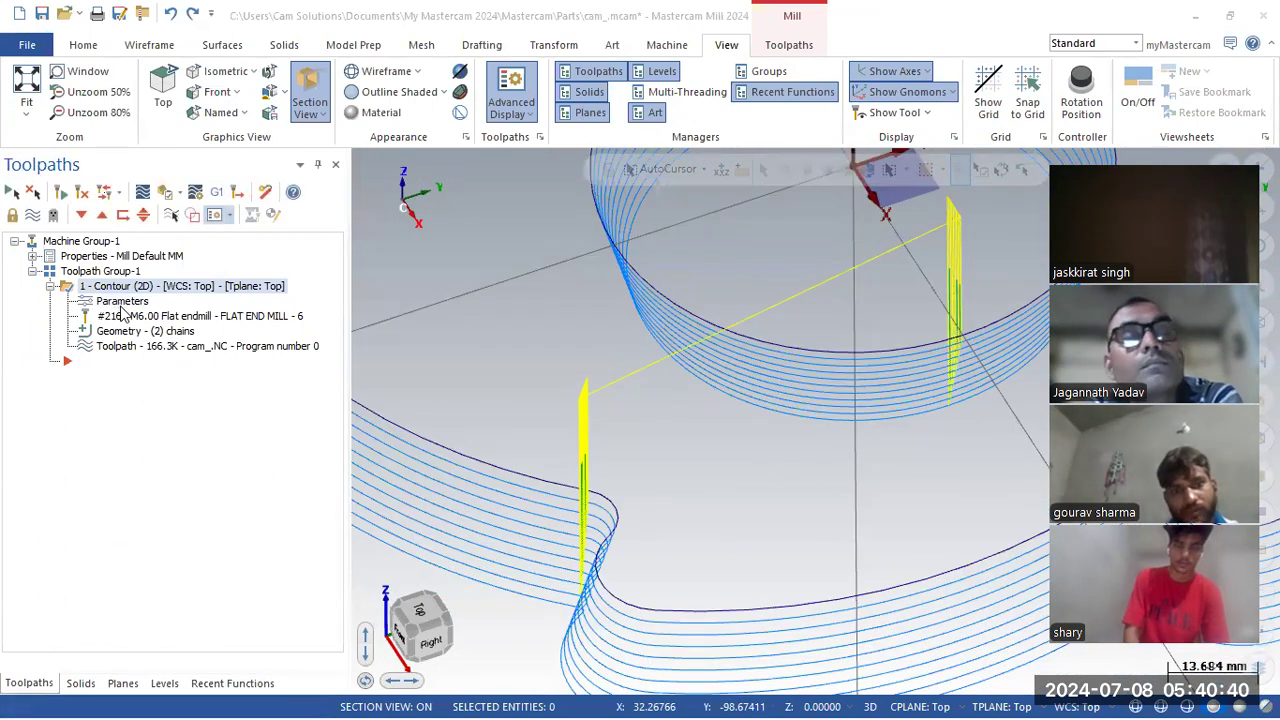
Enable Keep tool down in the depth cuts, regenerate the toolpath, and inspect the stepdown moves on the circle and the outer profile.
left_click(121, 305)
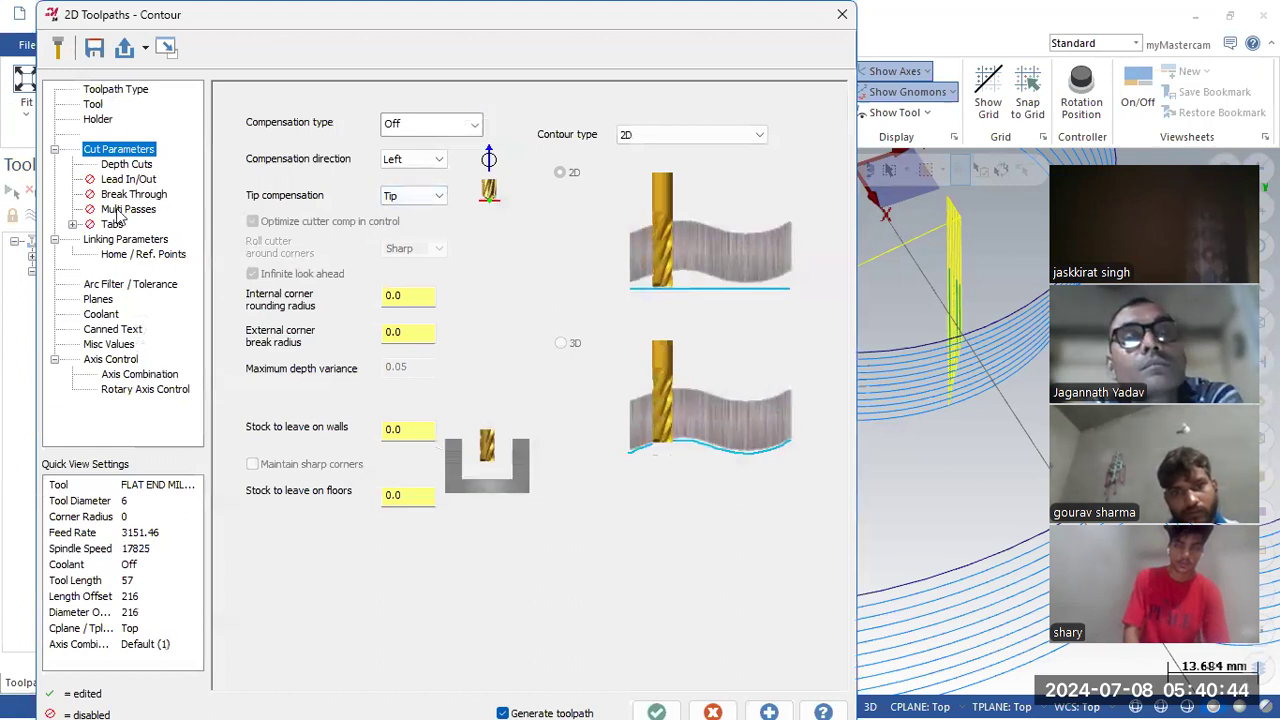
left_click(126, 240)
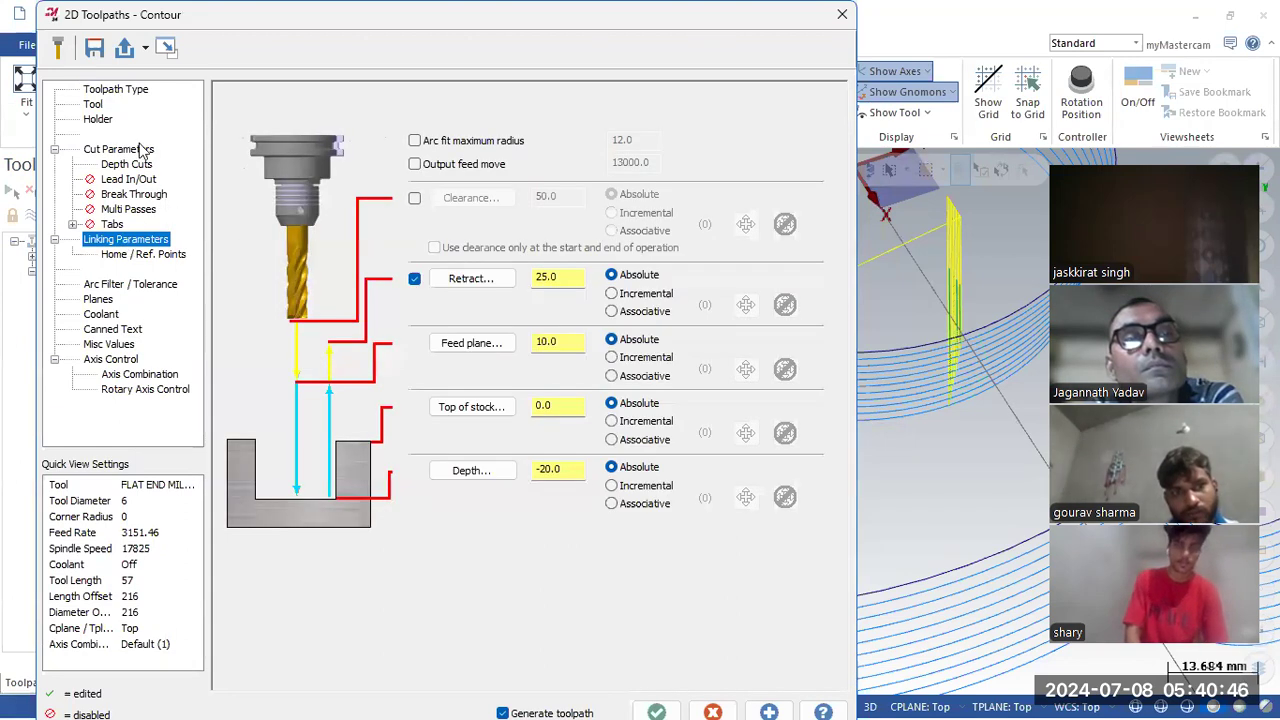
left_click(118, 149)
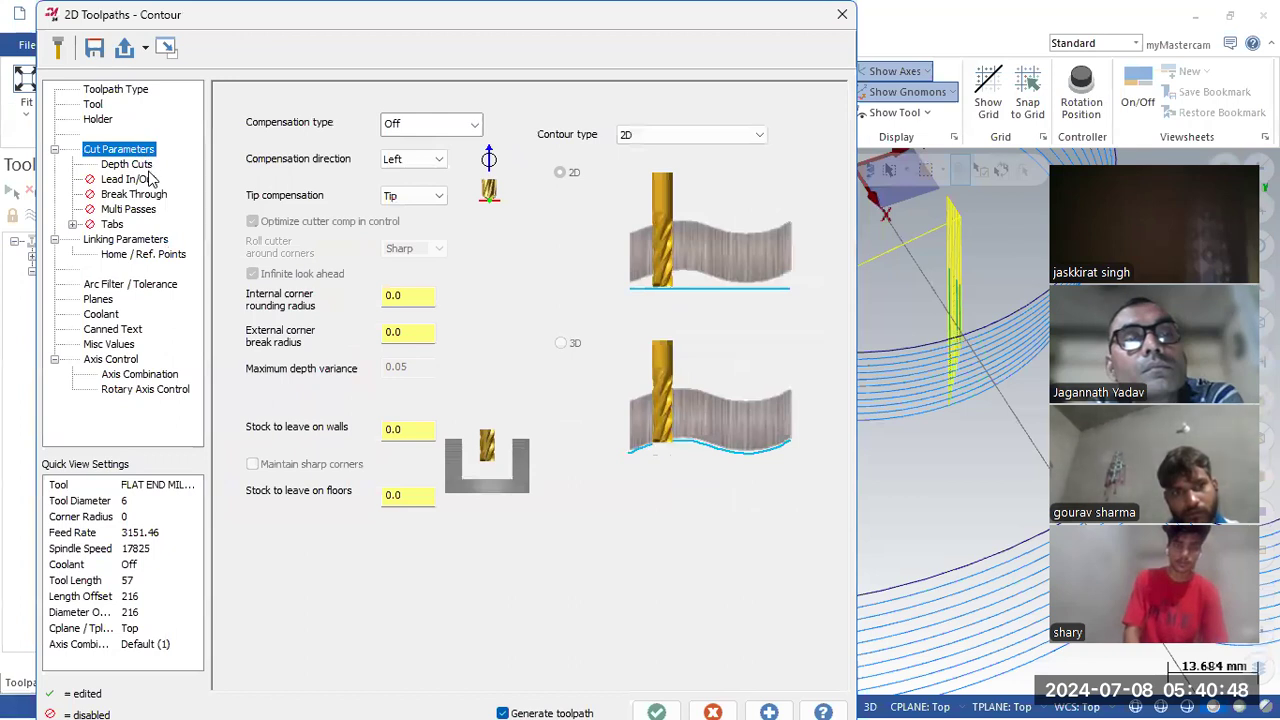
left_click(127, 164)
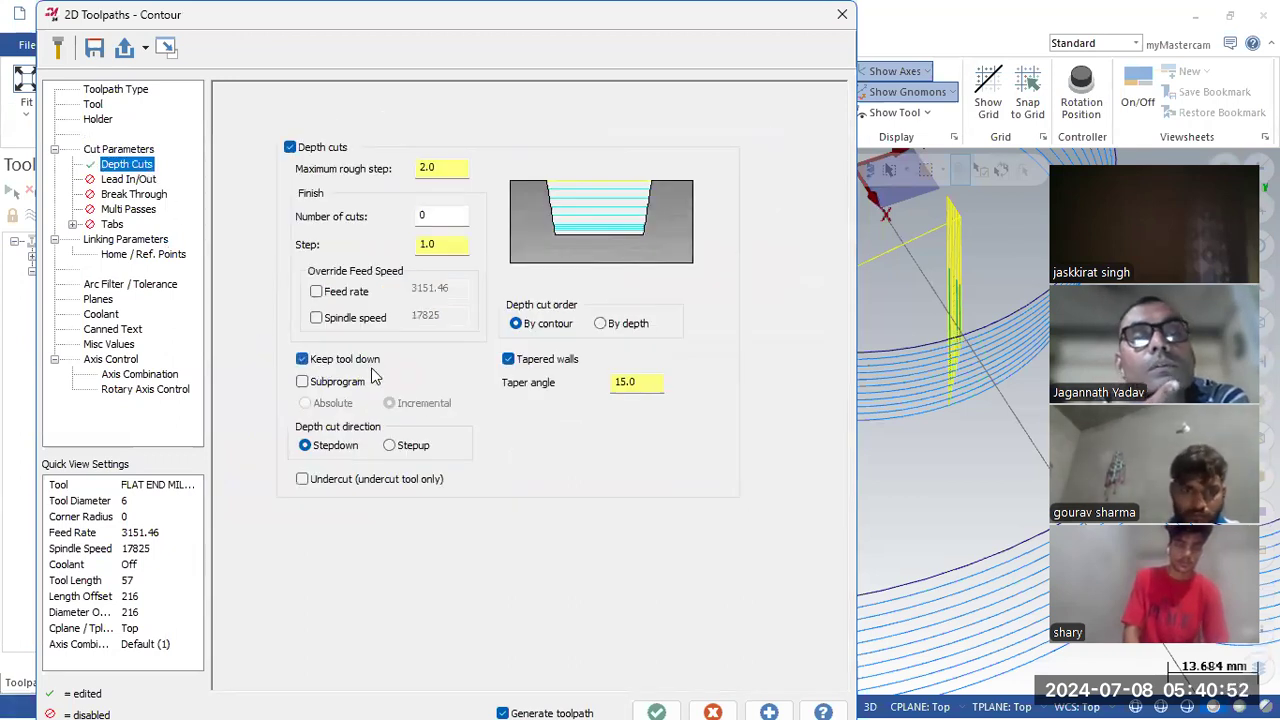
left_click(656, 710)
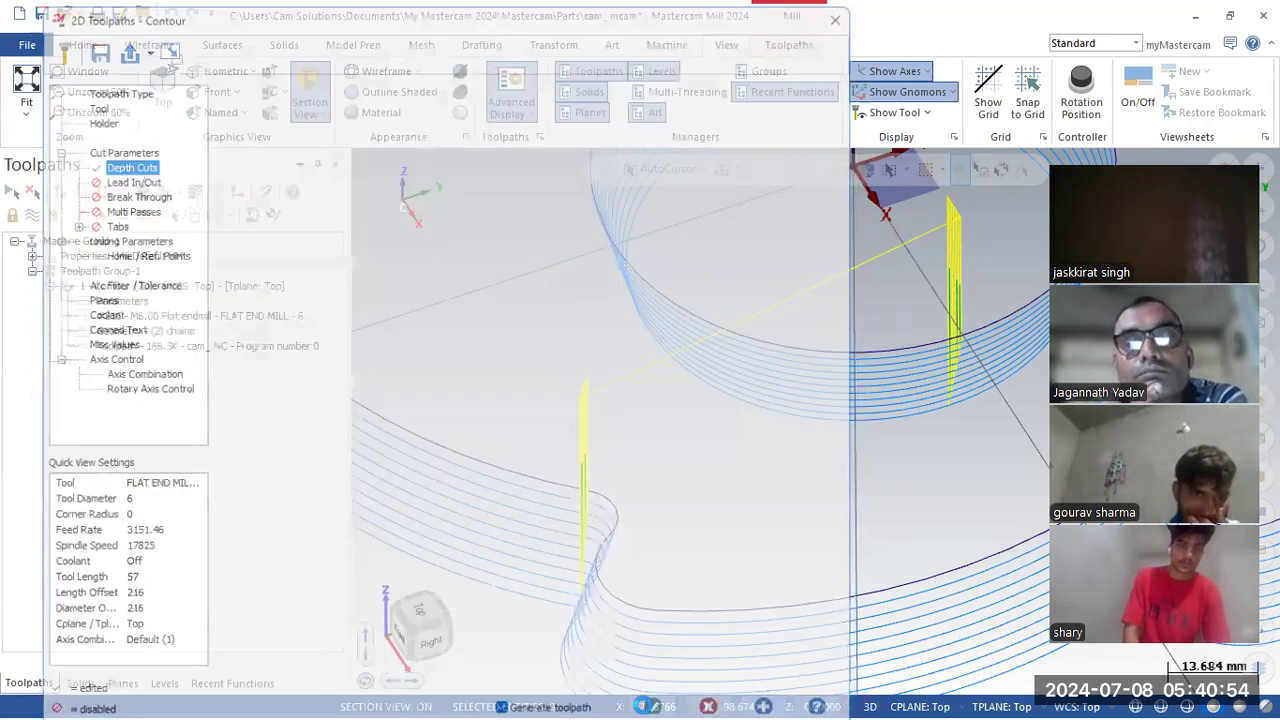
middle_click_drag(825, 478, 975, 333)
scroll(975, 333, "up", 5)
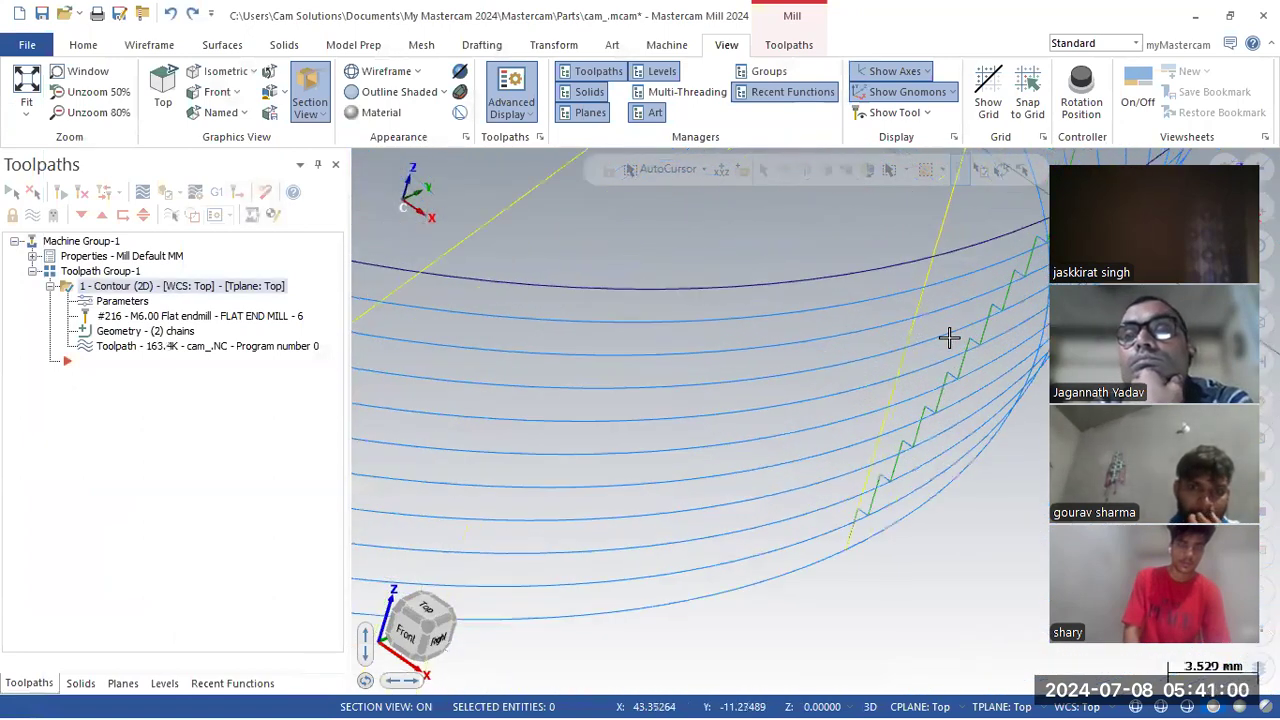
scroll(894, 358, "down", 7)
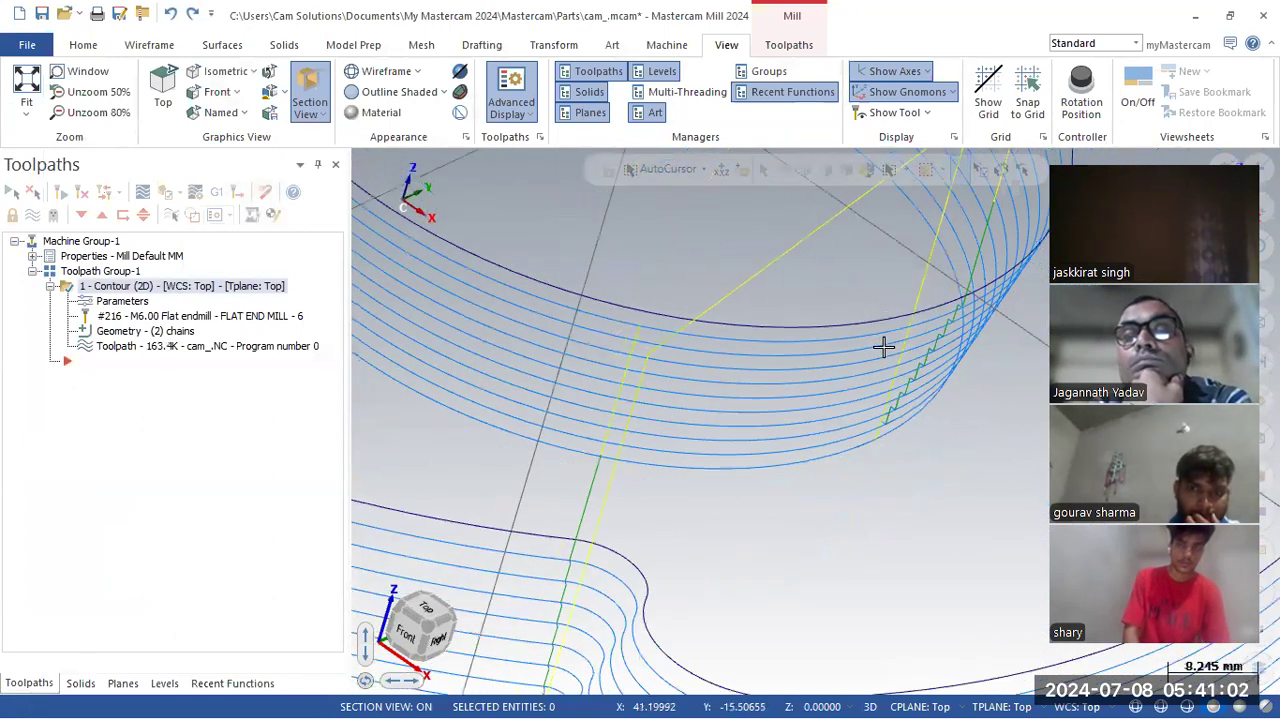
scroll(886, 348, "down", 4)
middle_click_drag(886, 348, 755, 531)
scroll(710, 566, "up", 3)
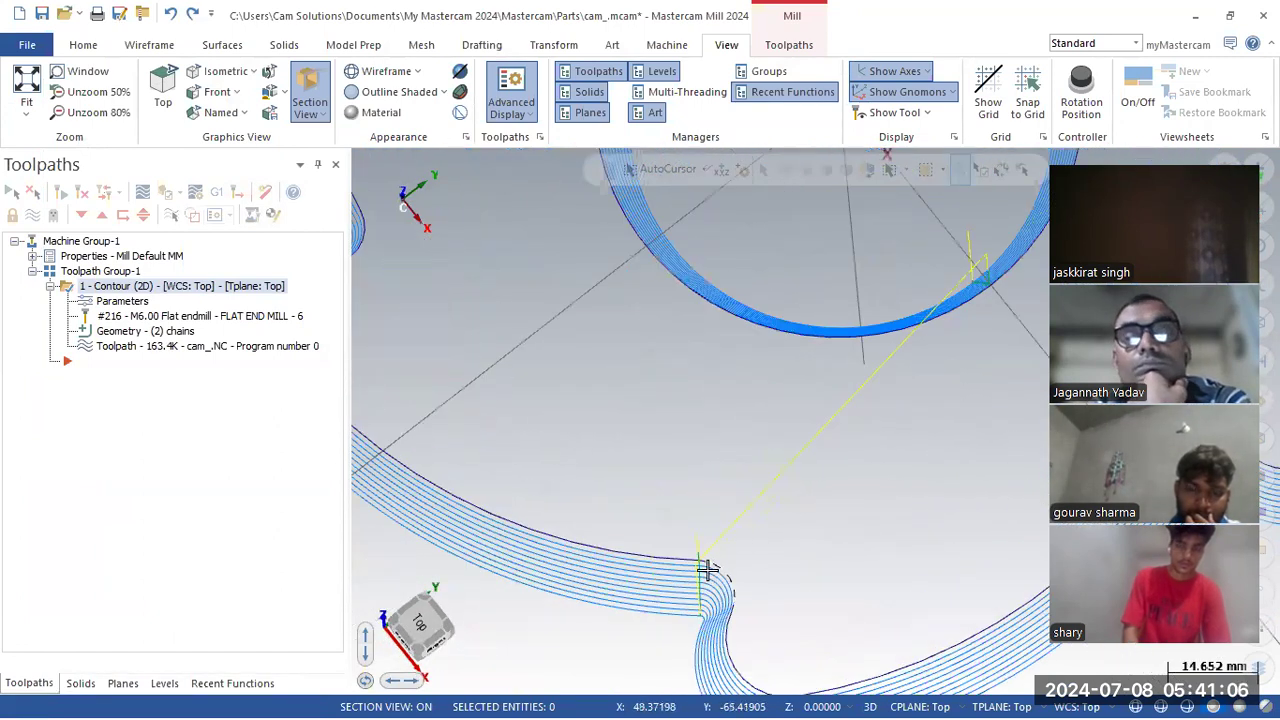
scroll(771, 340, "down", 3)
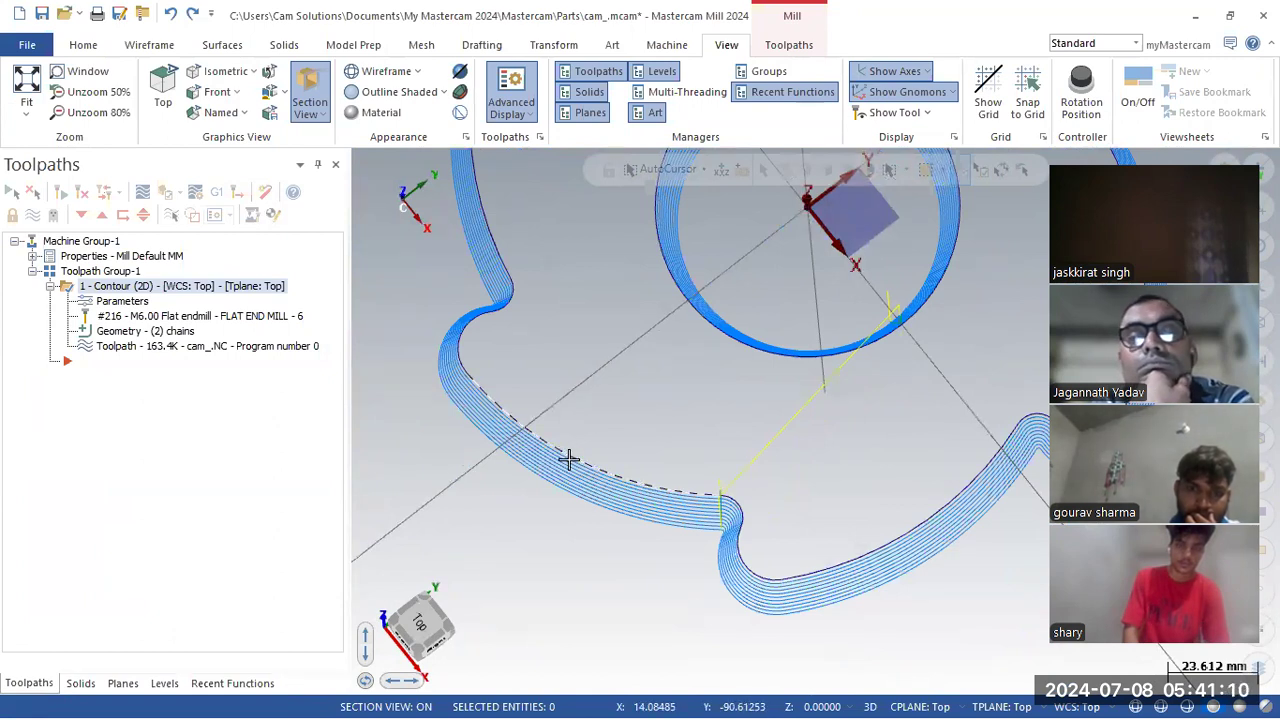
Break the outer cam arc crossing the negative Y axis into two pieces near its middle and regenerate the toolpath.
left_click(140, 46)
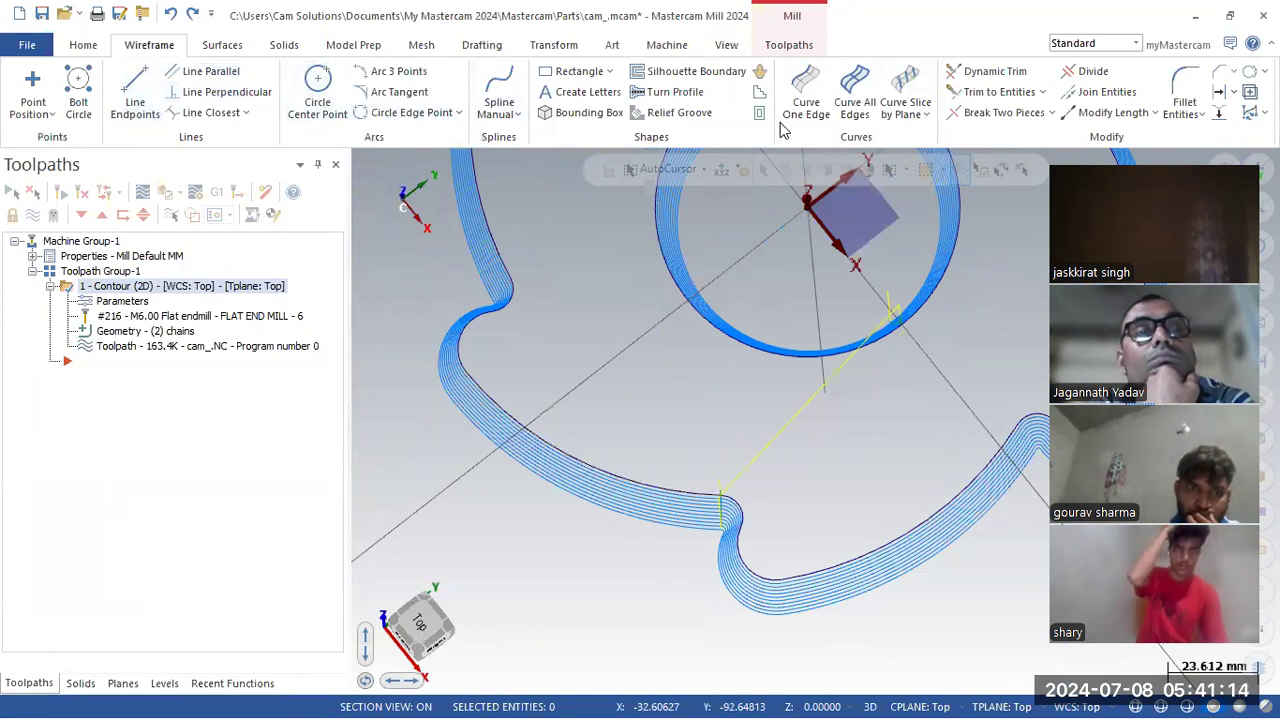
left_click(1011, 117)
left_click(565, 451)
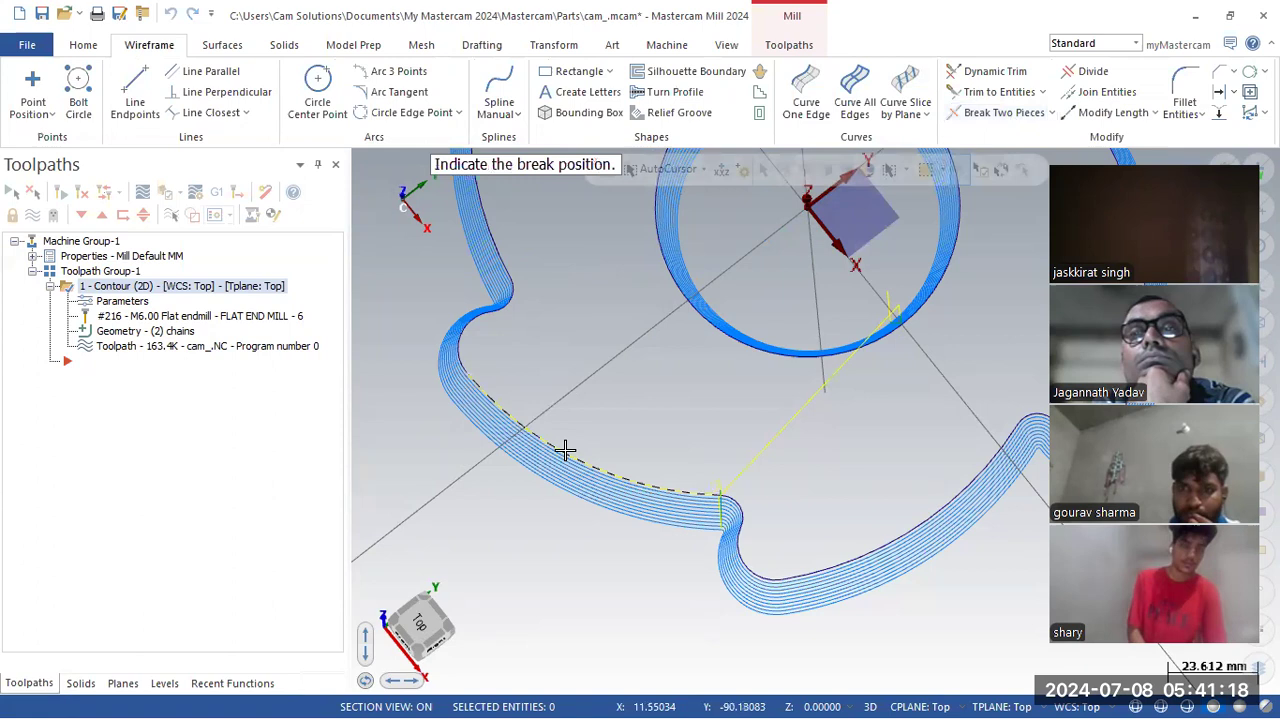
left_click(576, 462)
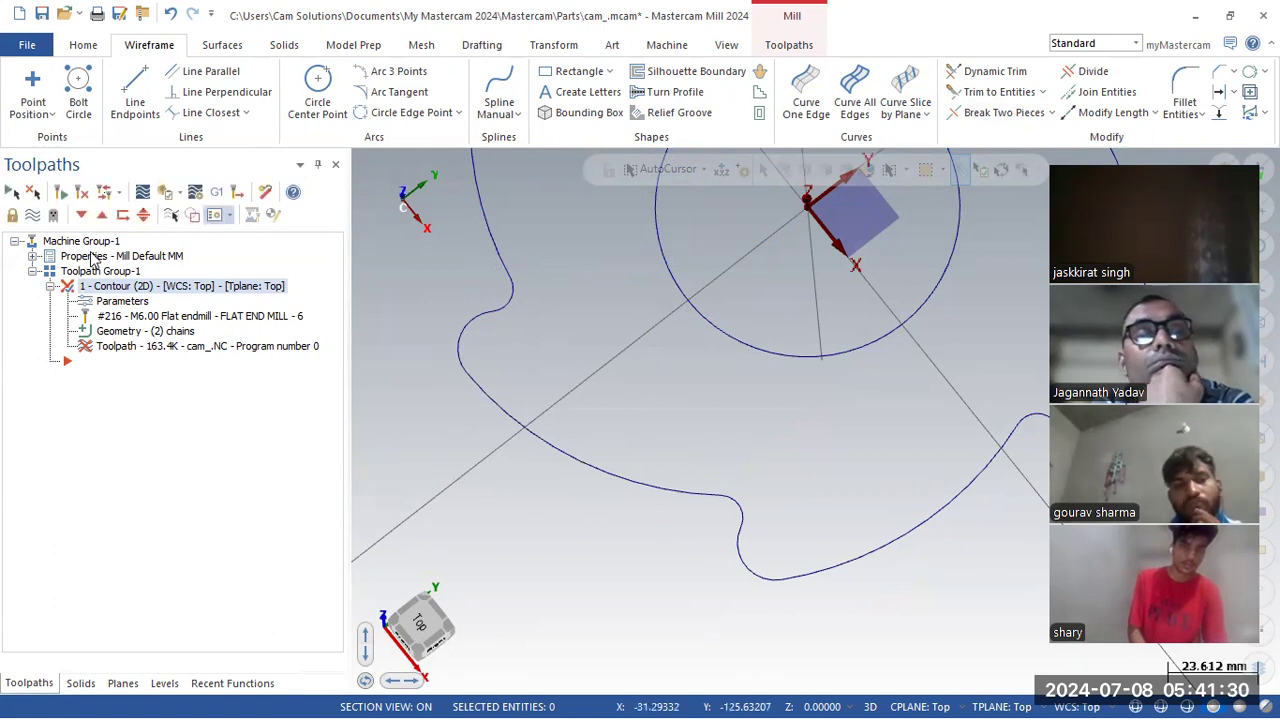
left_click(83, 193)
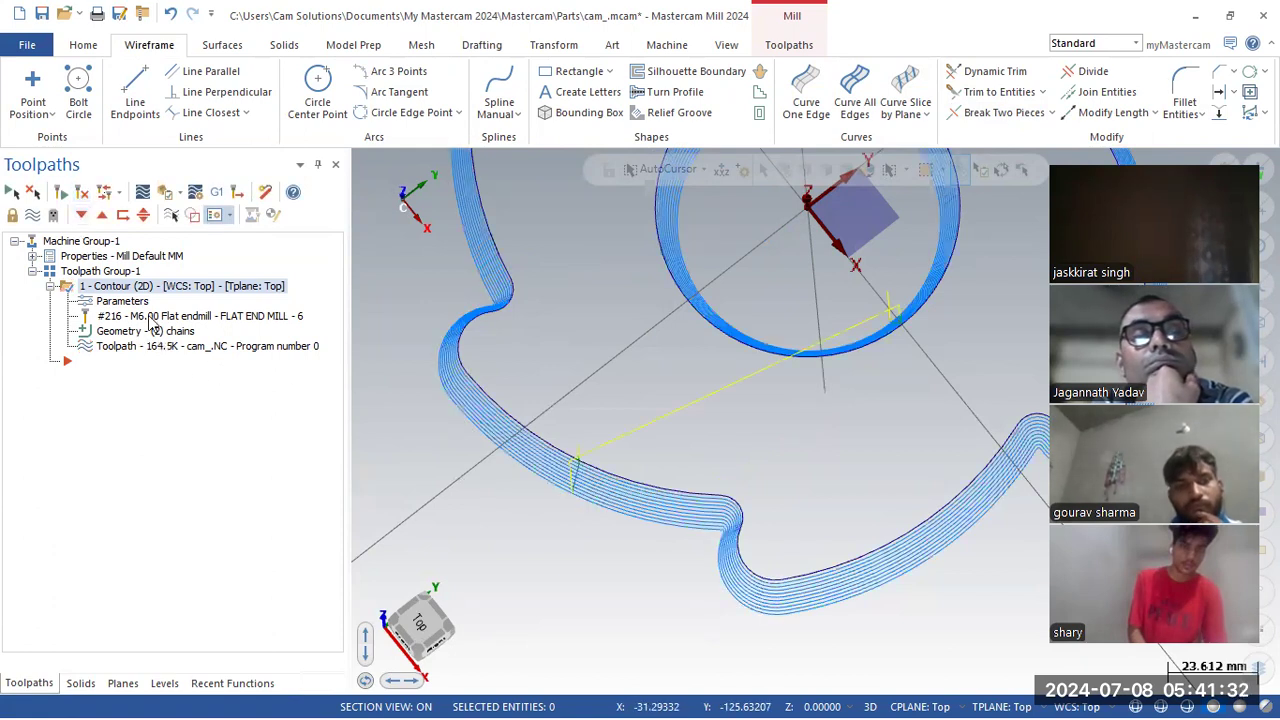
middle_click_drag(608, 483, 614, 457)
scroll(566, 431, "down", 6)
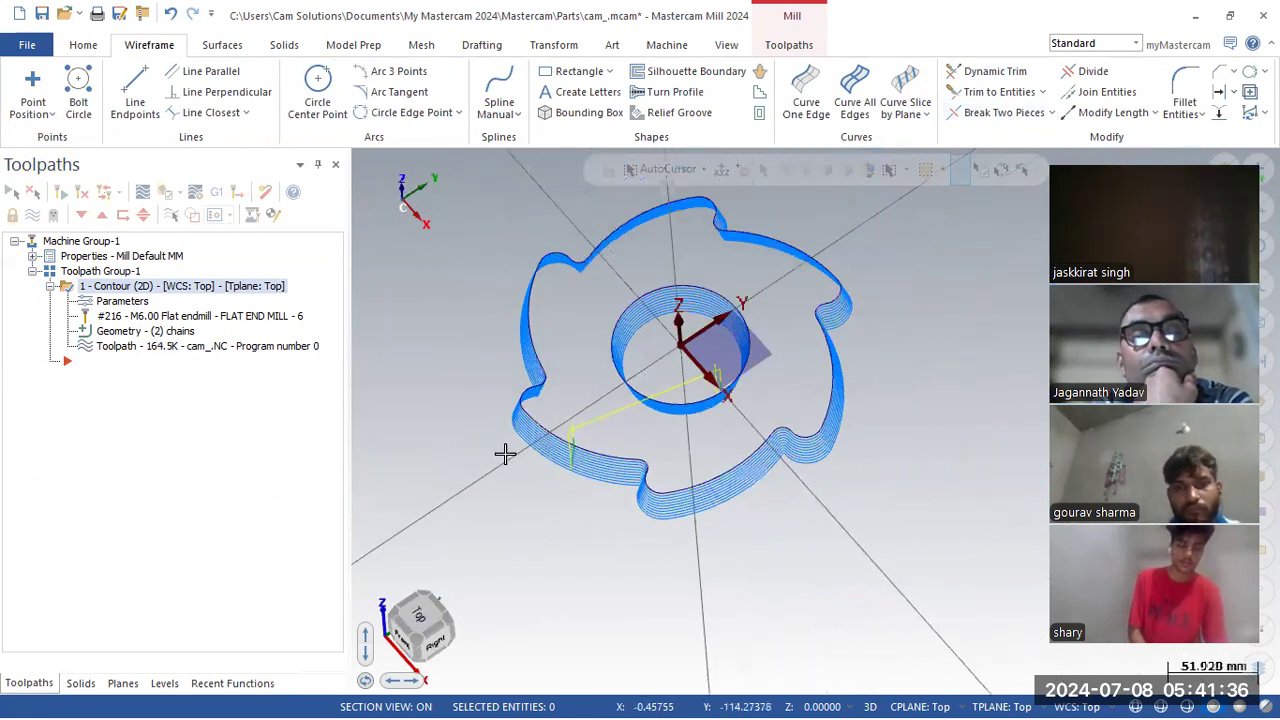
scroll(515, 458, "up", 3)
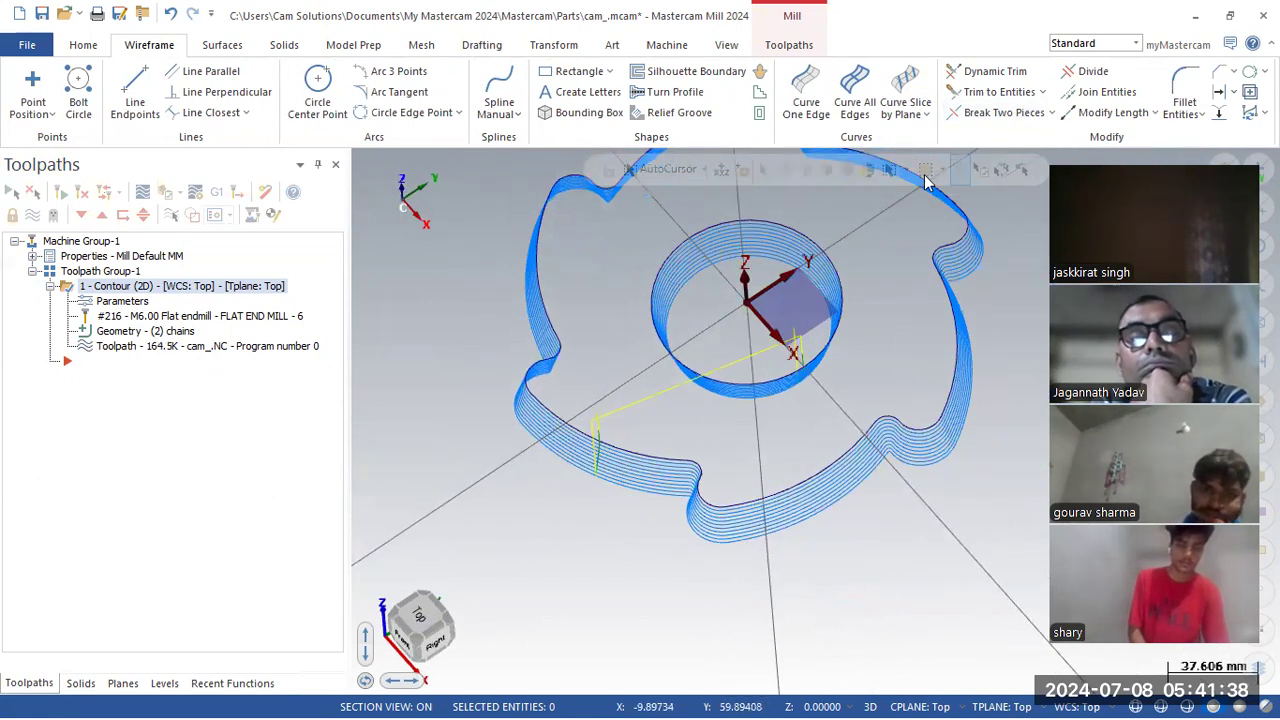
Break the outer cam arc crossing the positive X axis into two pieces near its middle and regenerate the toolpath.
left_click(1004, 112)
left_click(793, 478)
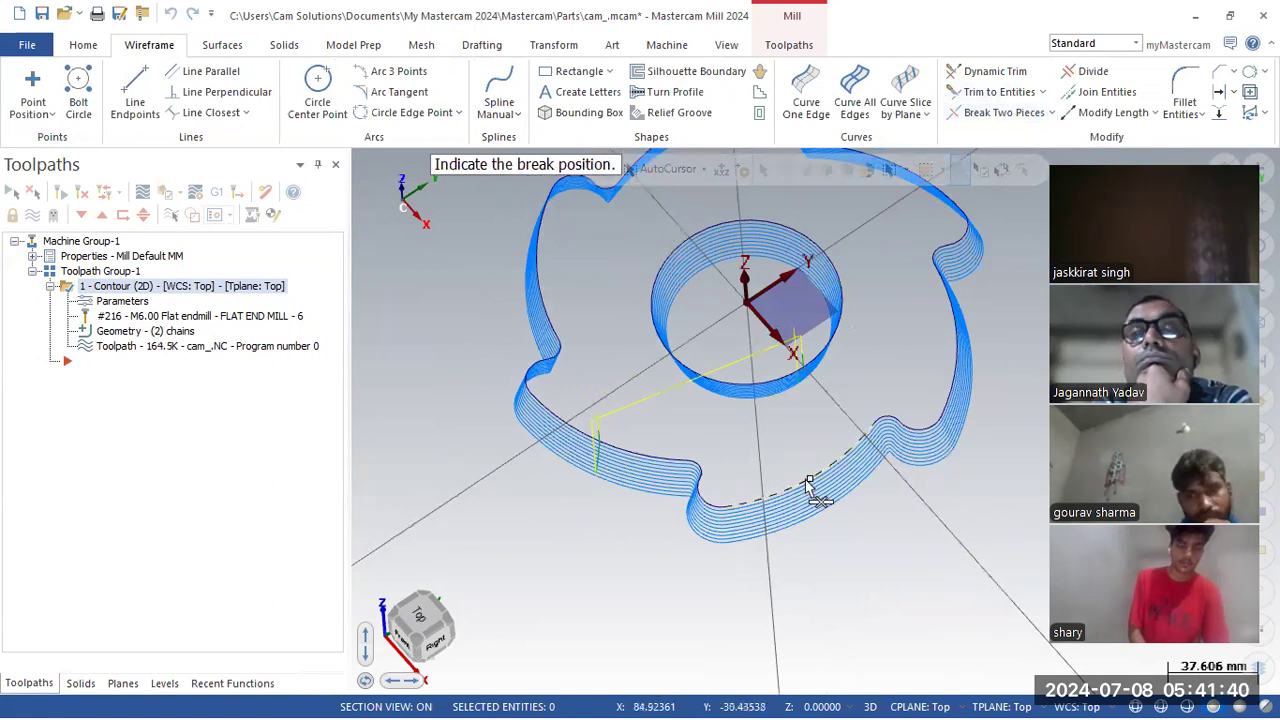
left_click(810, 482)
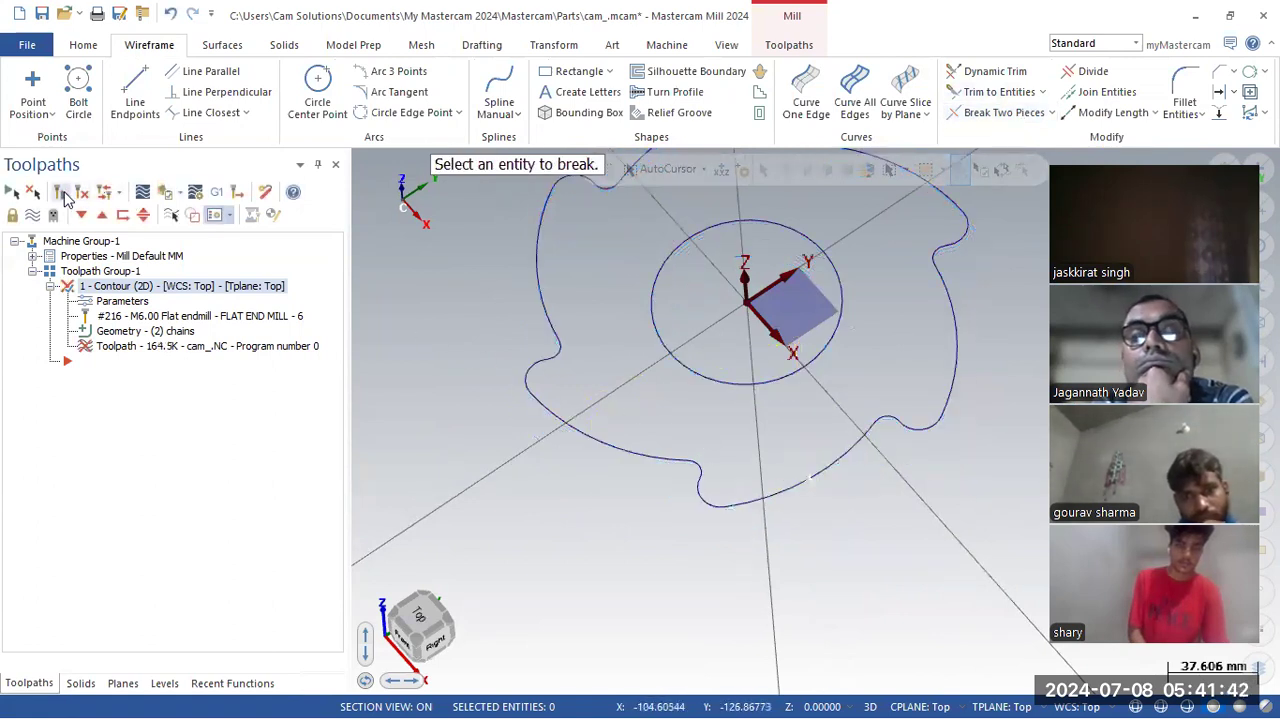
left_click(62, 193)
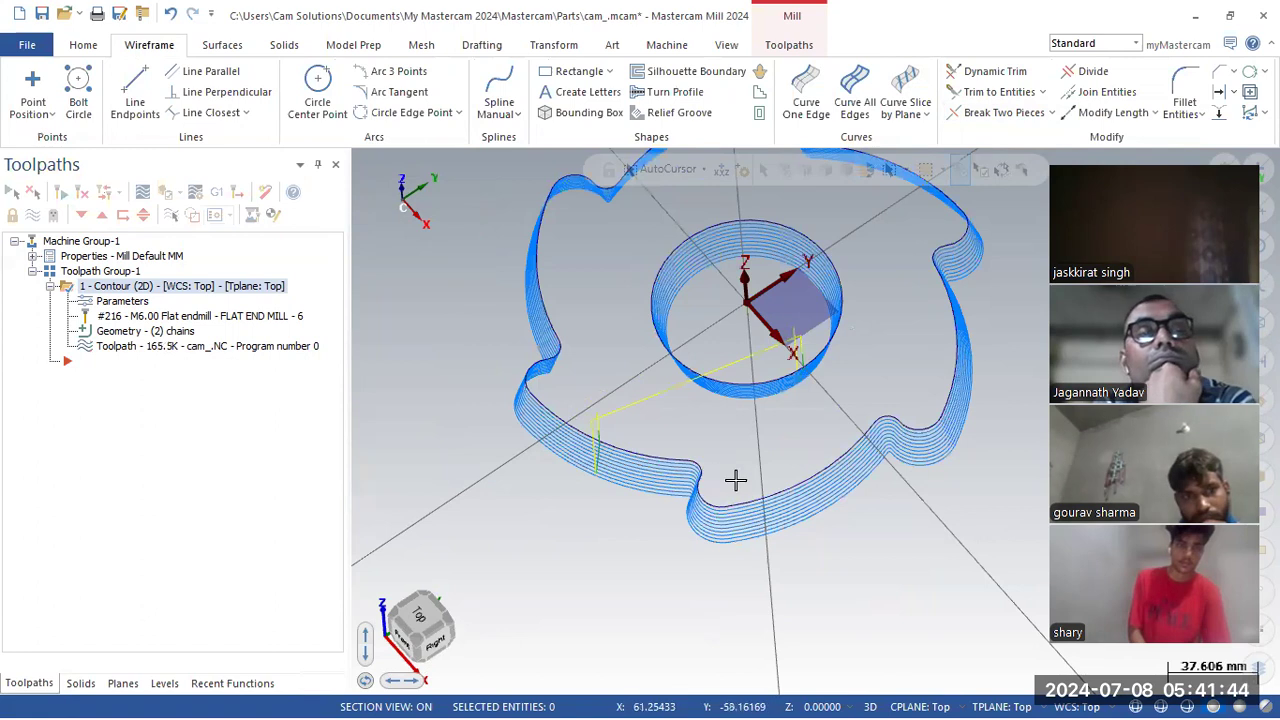
Delete the outer profile's Chain 1 from the contour geometry and regenerate the toolpath for the central circle only.
left_click(133, 335)
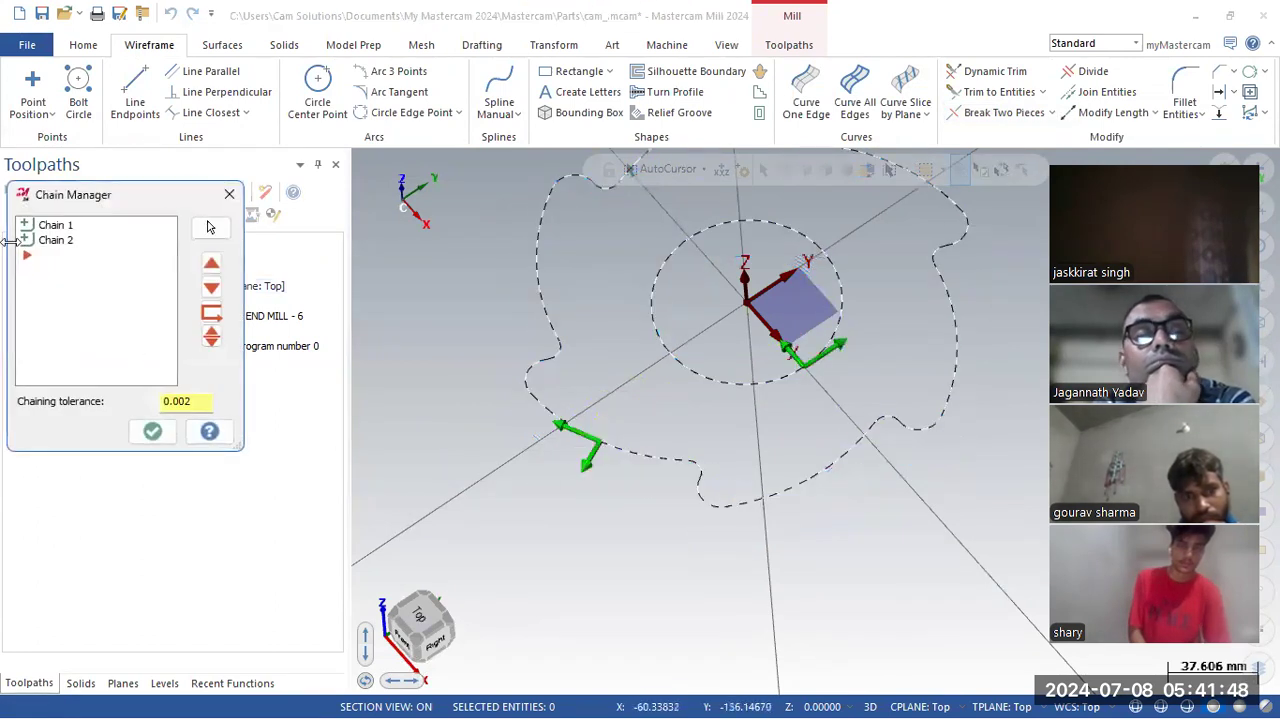
left_click(45, 225)
right_click(40, 228)
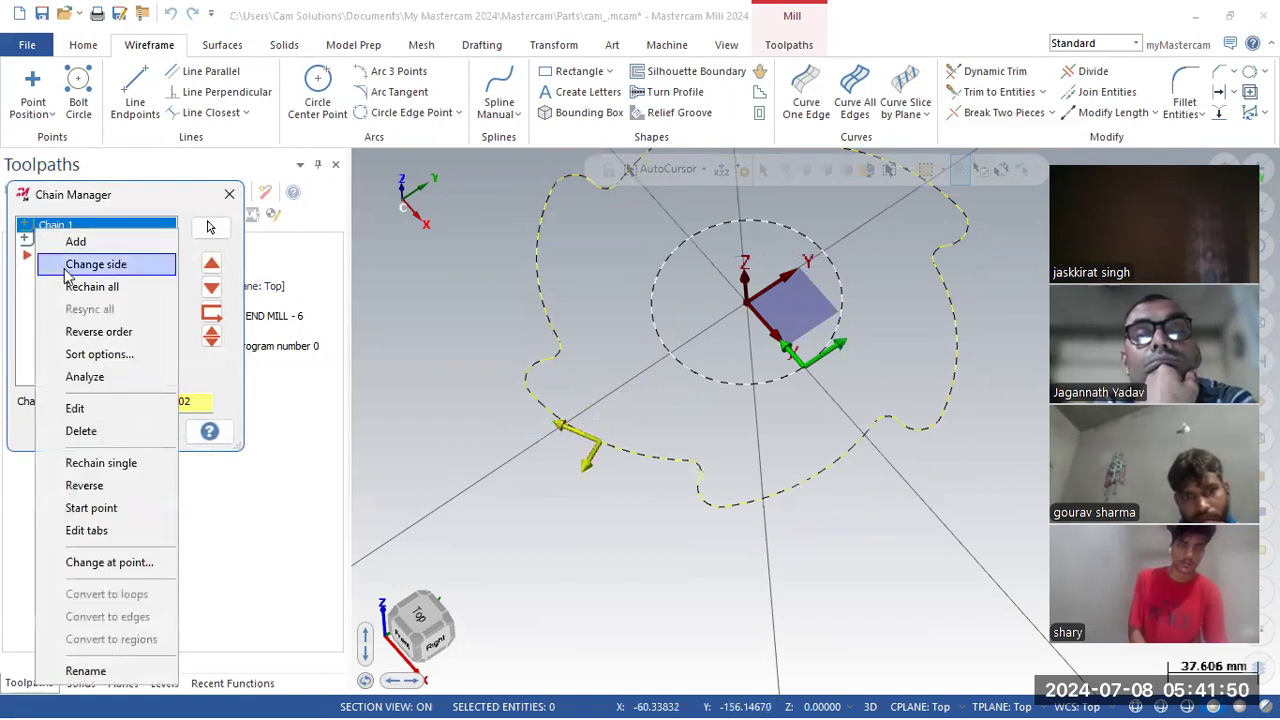
left_click(105, 426)
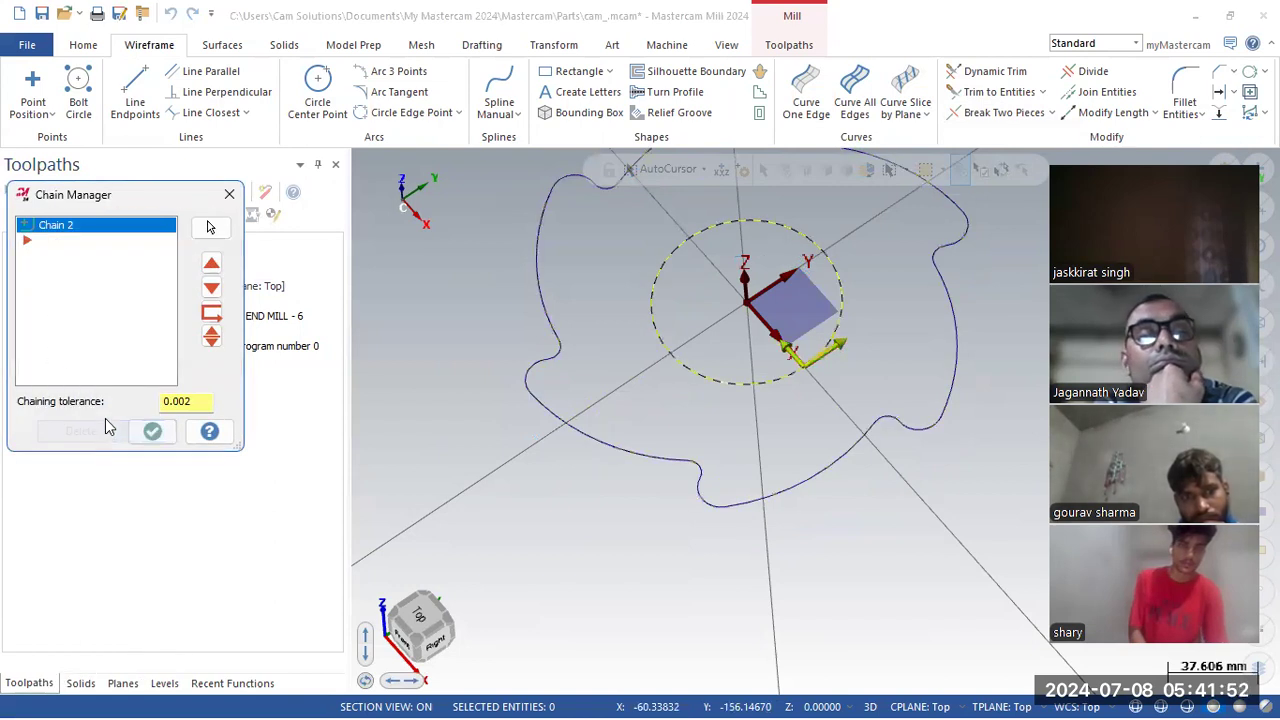
left_click(152, 431)
left_click(87, 192)
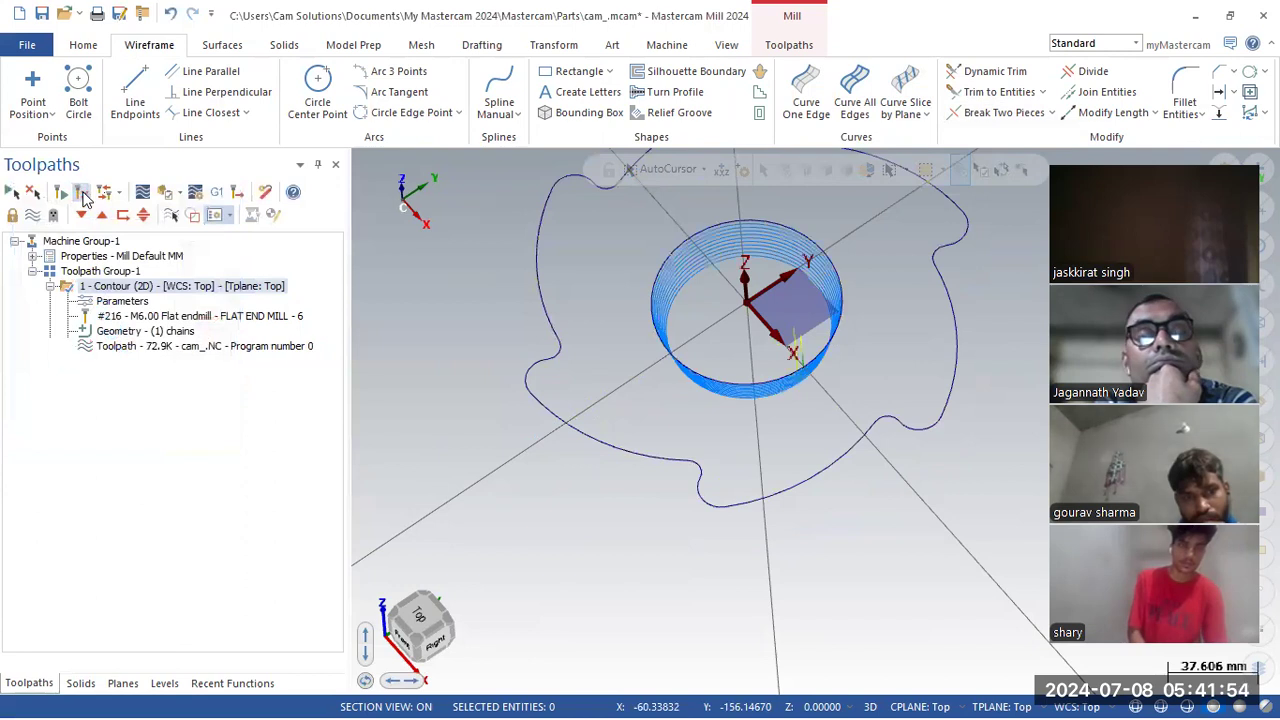
middle_click_drag(517, 460, 360, 449)
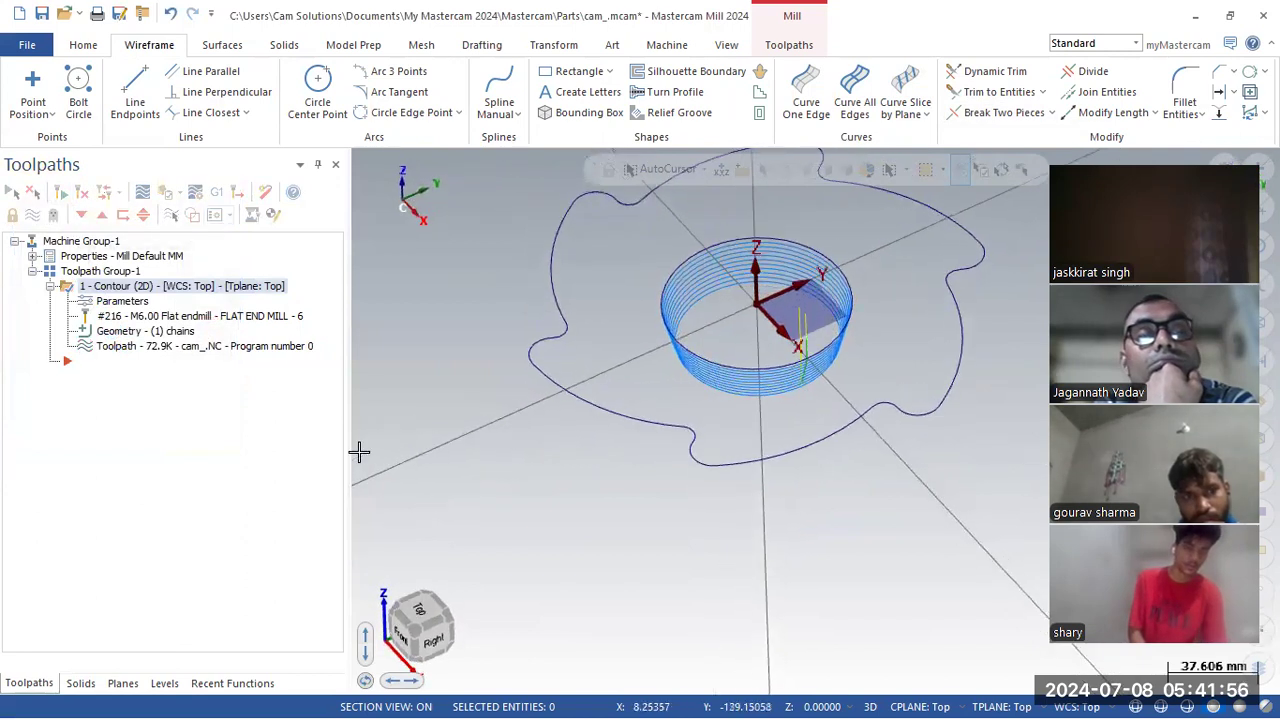
Add the outer cam profile as a new chain starting at the break point nearest the X axis, and regenerate the toolpath.
left_click(116, 330)
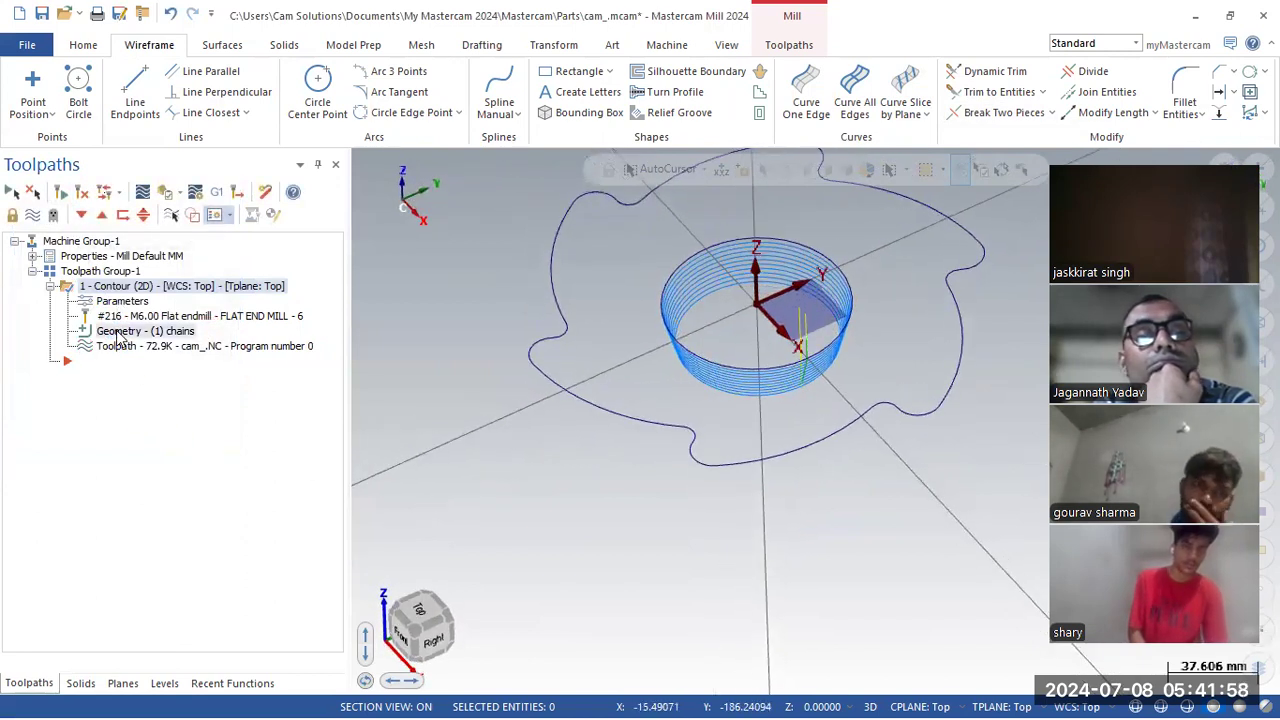
left_click(70, 240)
right_click(72, 242)
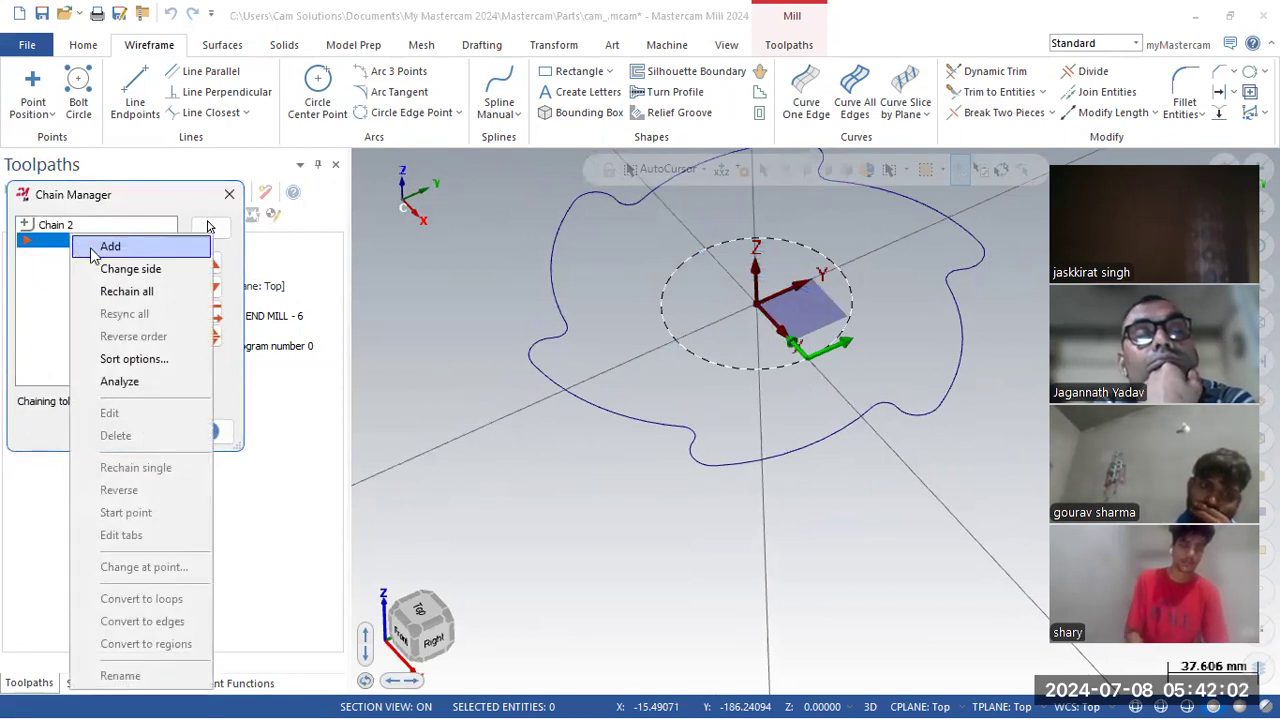
left_click(100, 248)
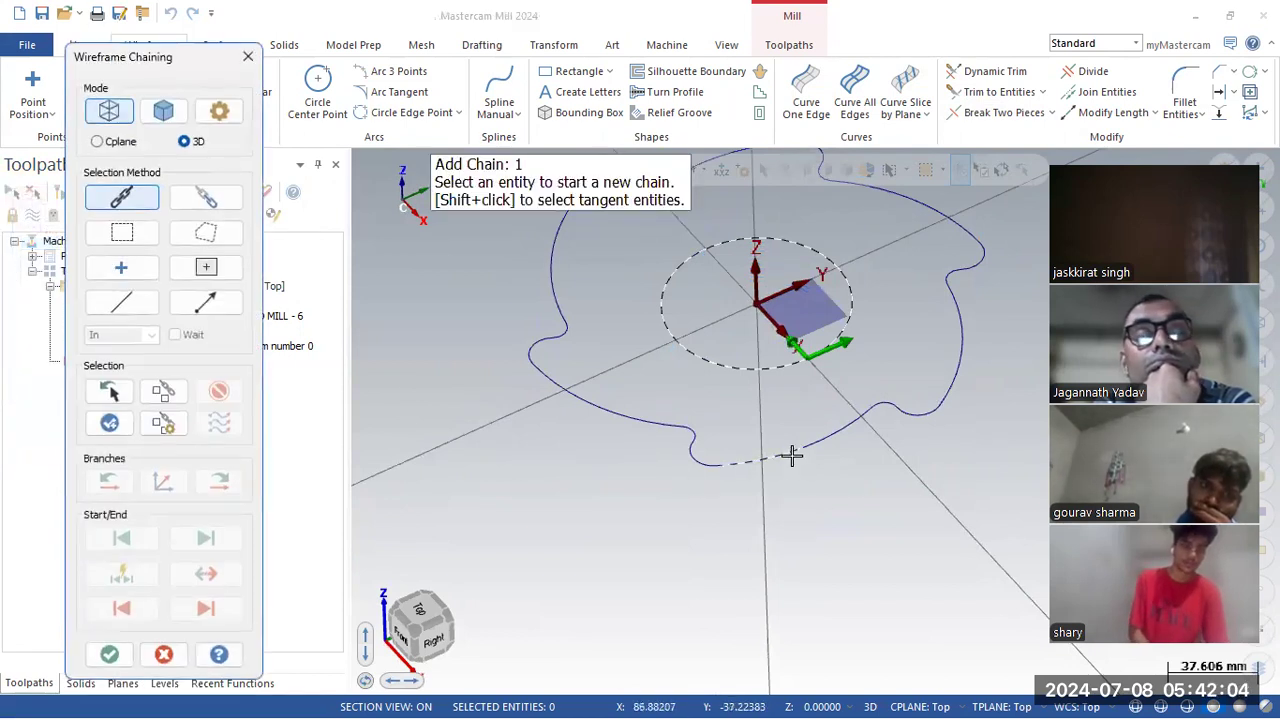
left_click(791, 455)
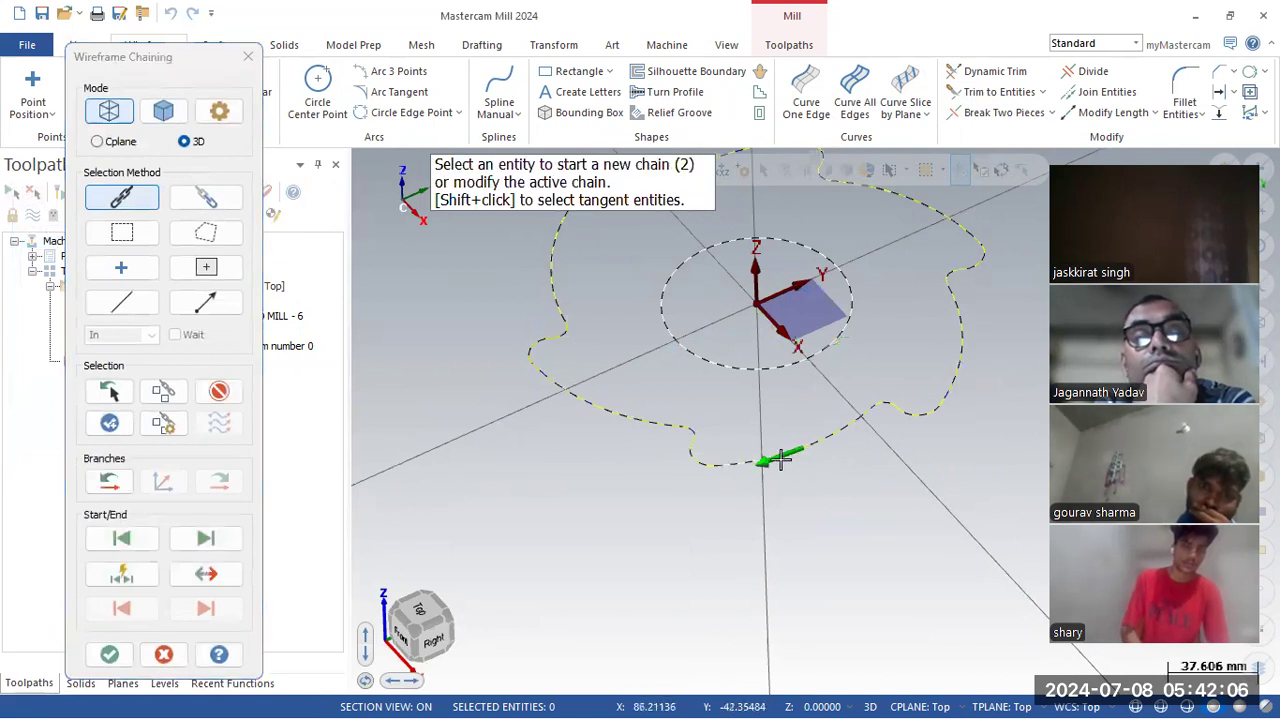
left_click(113, 658)
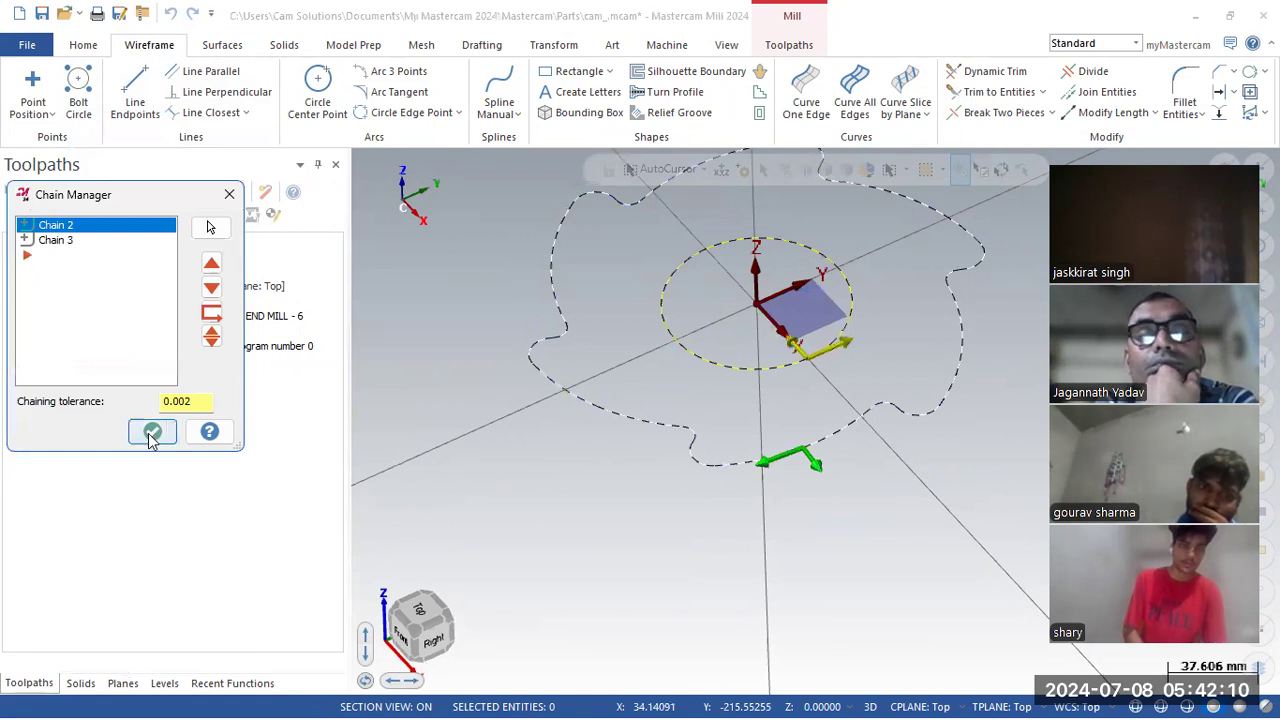
left_click(152, 433)
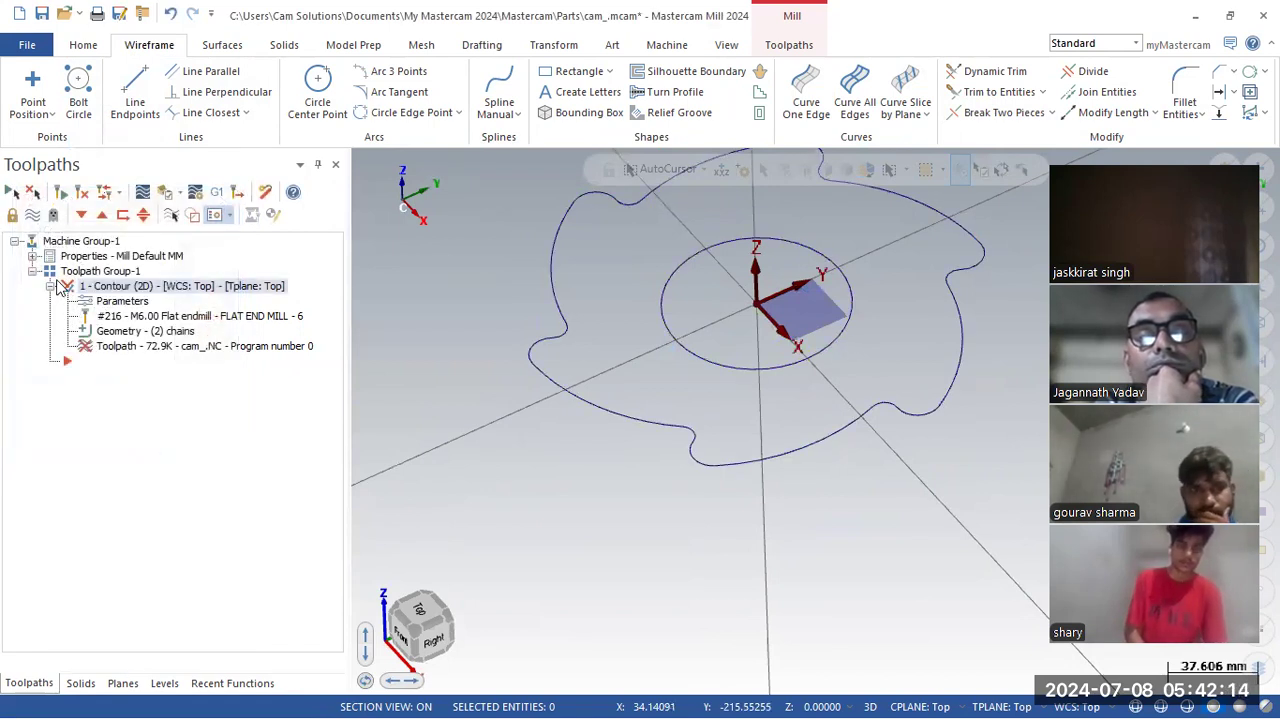
left_click(82, 195)
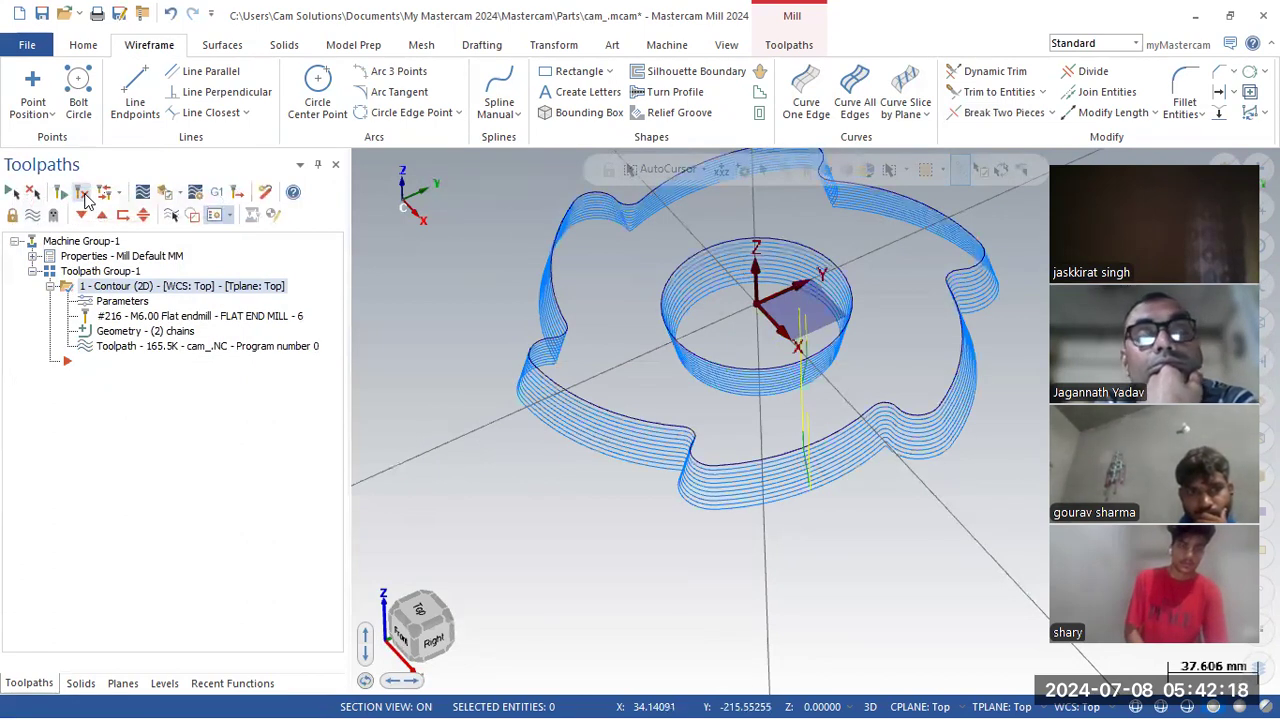
Draw a rectangle in the top view that encloses the whole cam profile.
middle_click_drag(640, 420, 471, 368)
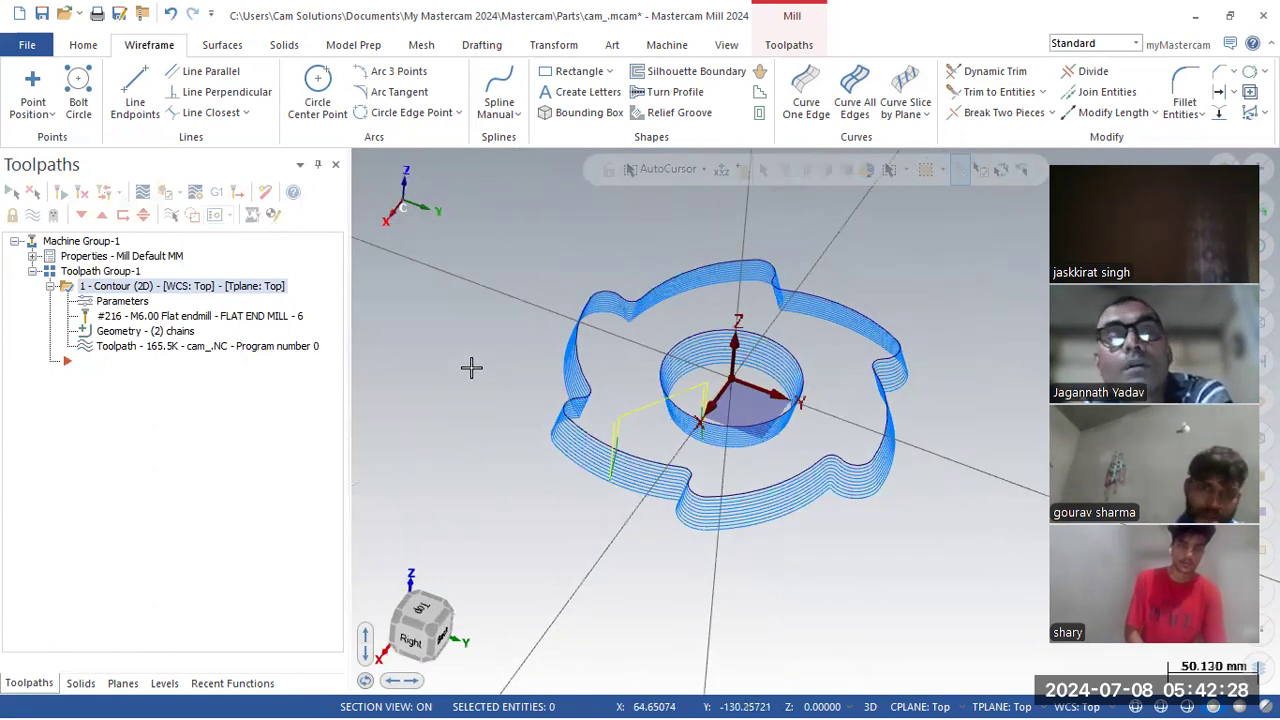
right_click(514, 349)
left_click(550, 448)
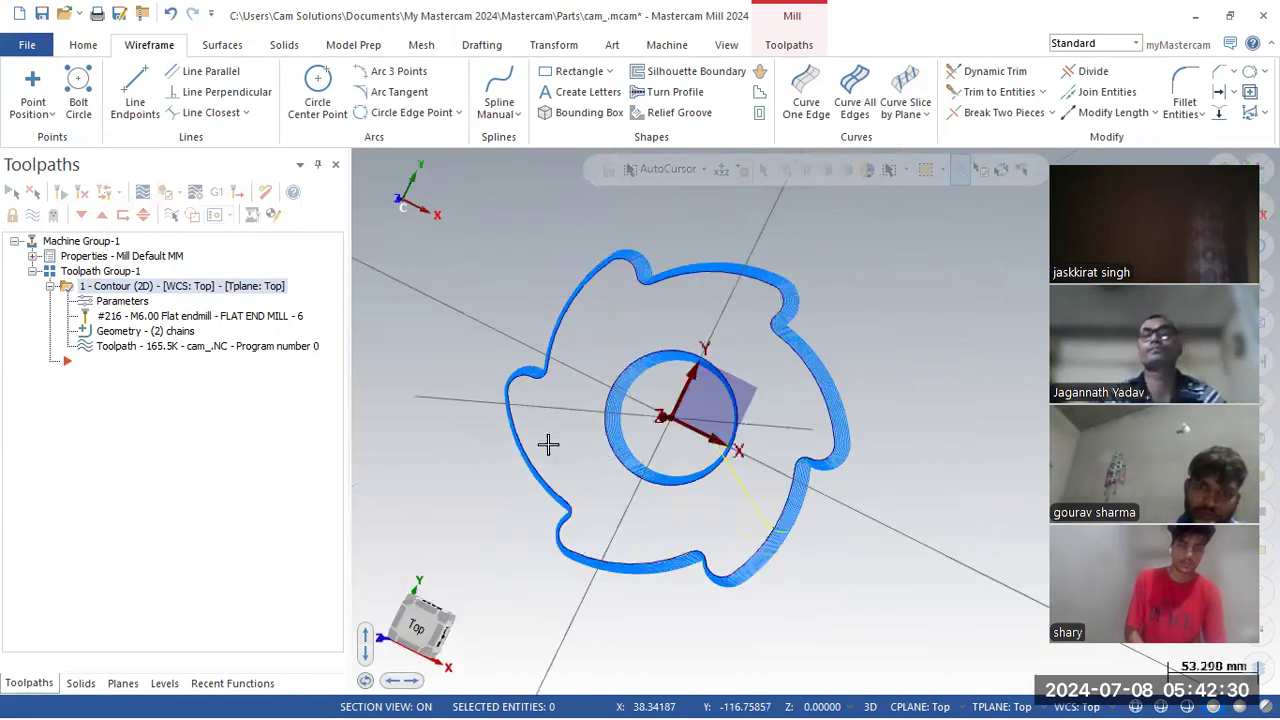
left_click(572, 71)
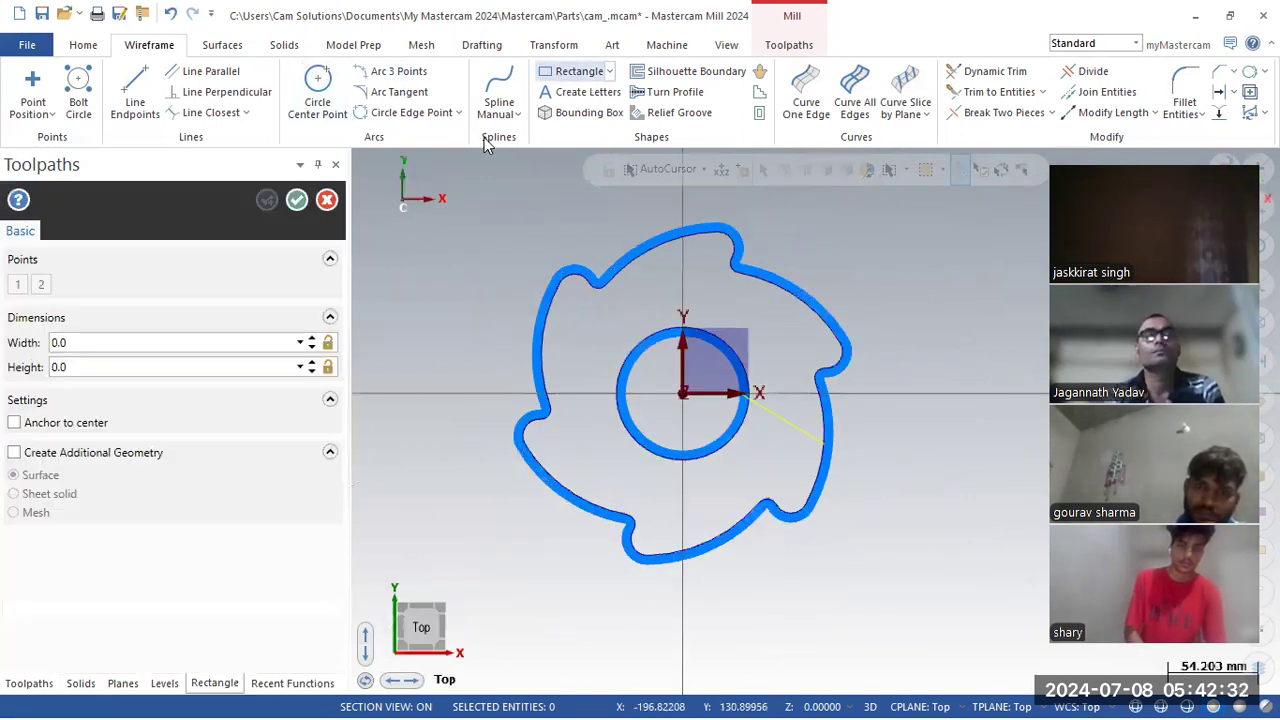
left_click(457, 190)
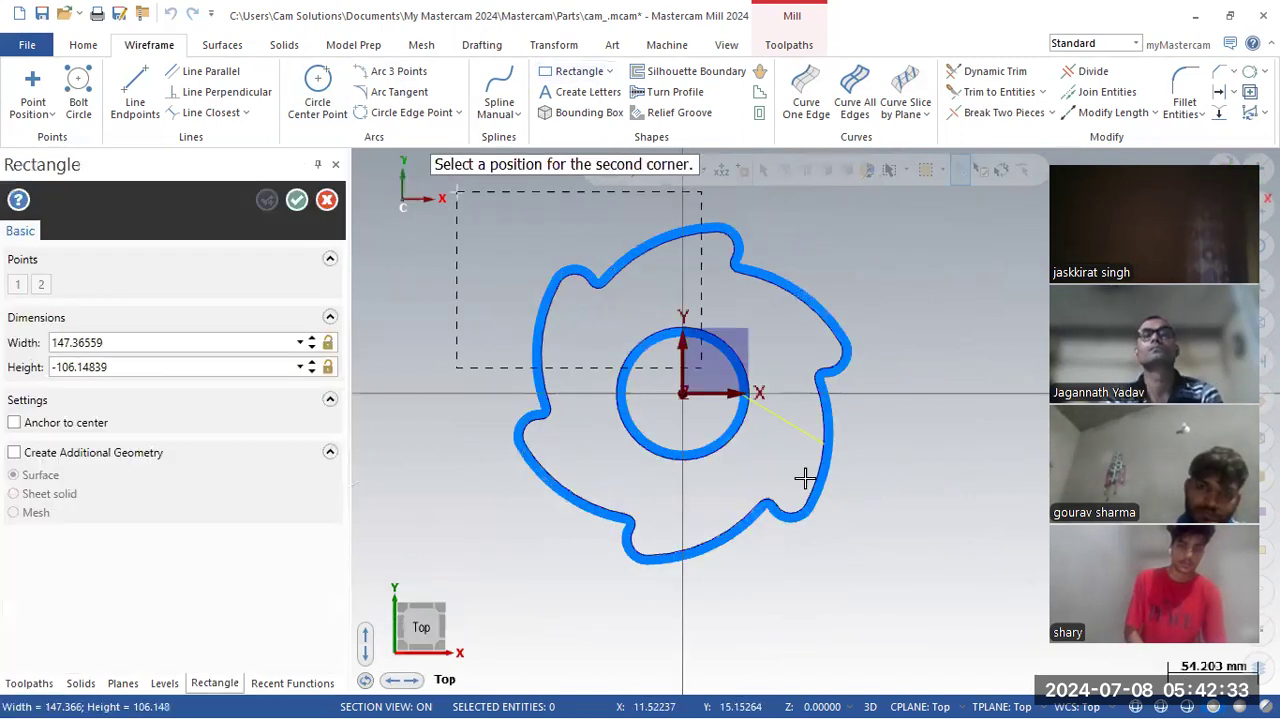
left_click(902, 610)
left_click(298, 201)
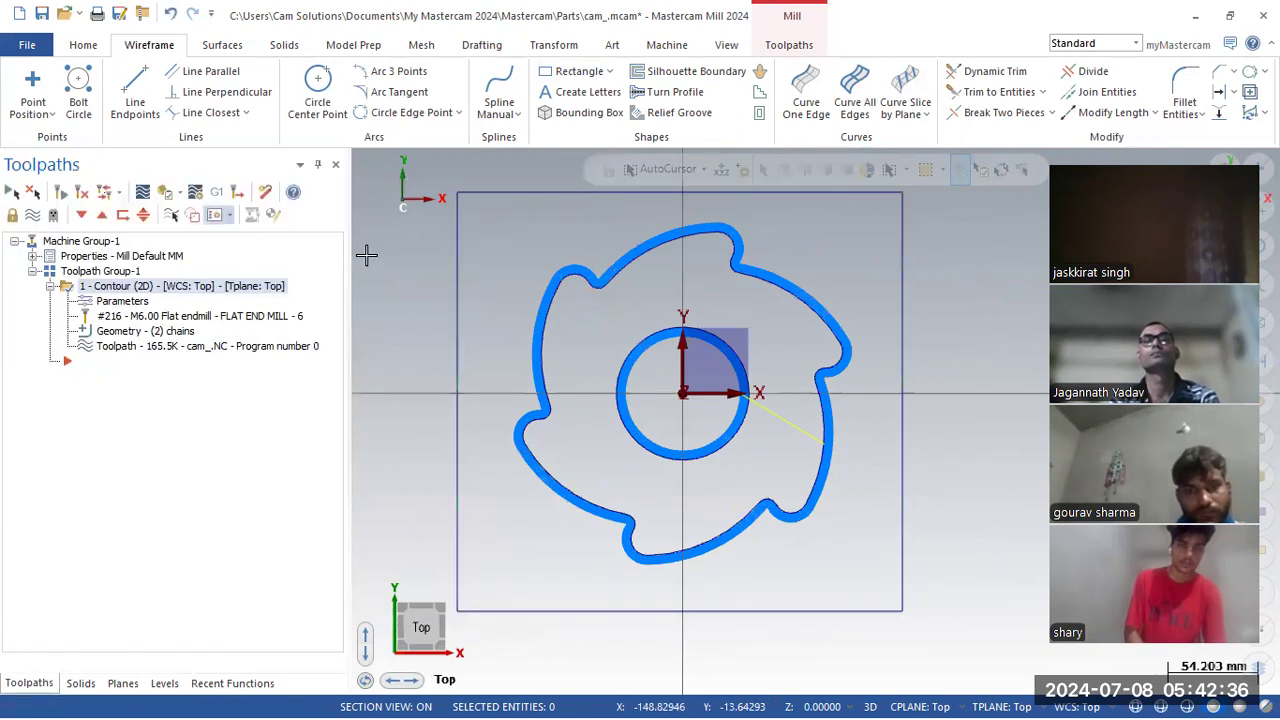
Create a second 2D contour toolpath on the rectangle, starting the chain at its negative X, negative Y corner.
right_click(403, 266)
left_click(452, 428)
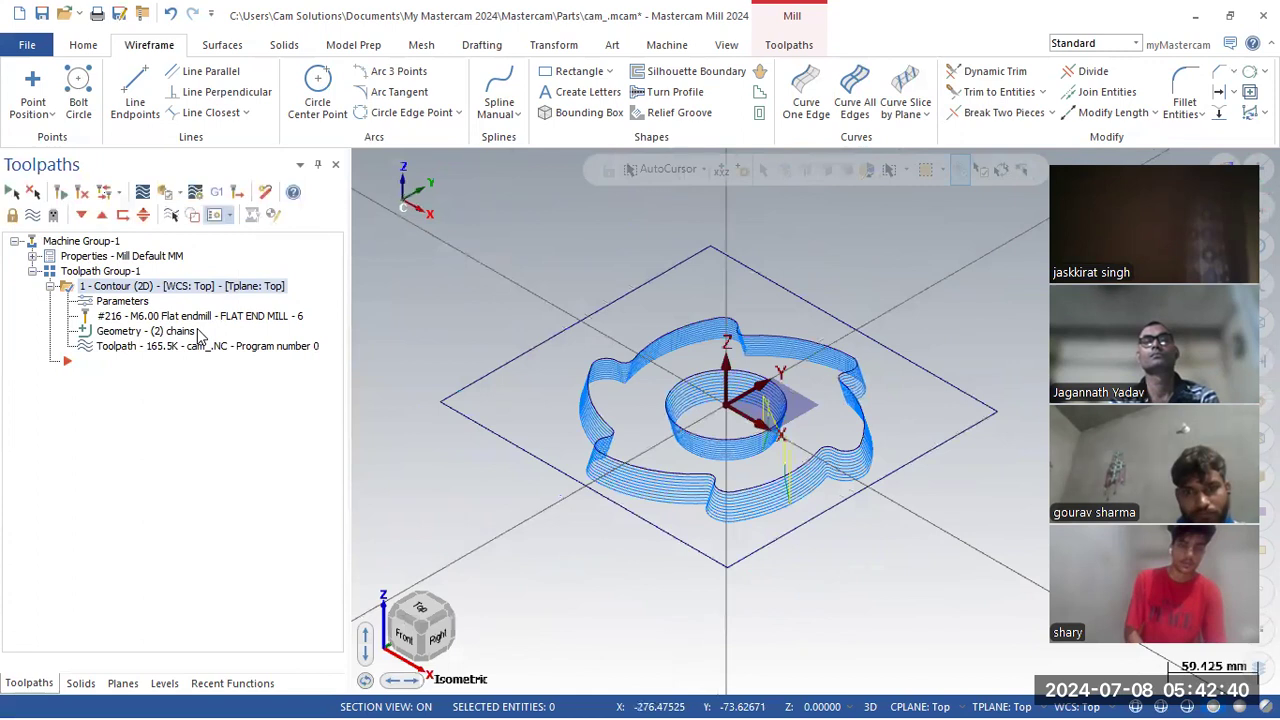
left_click(166, 337)
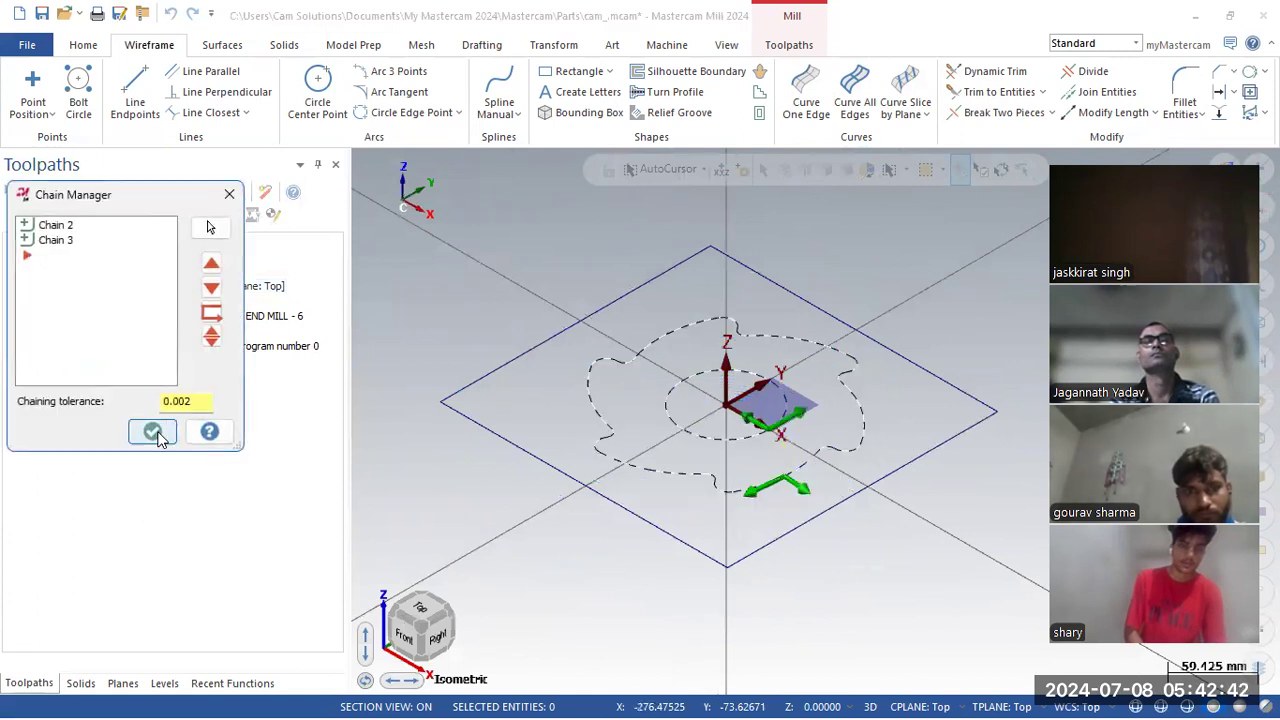
left_click(153, 431)
left_click(795, 46)
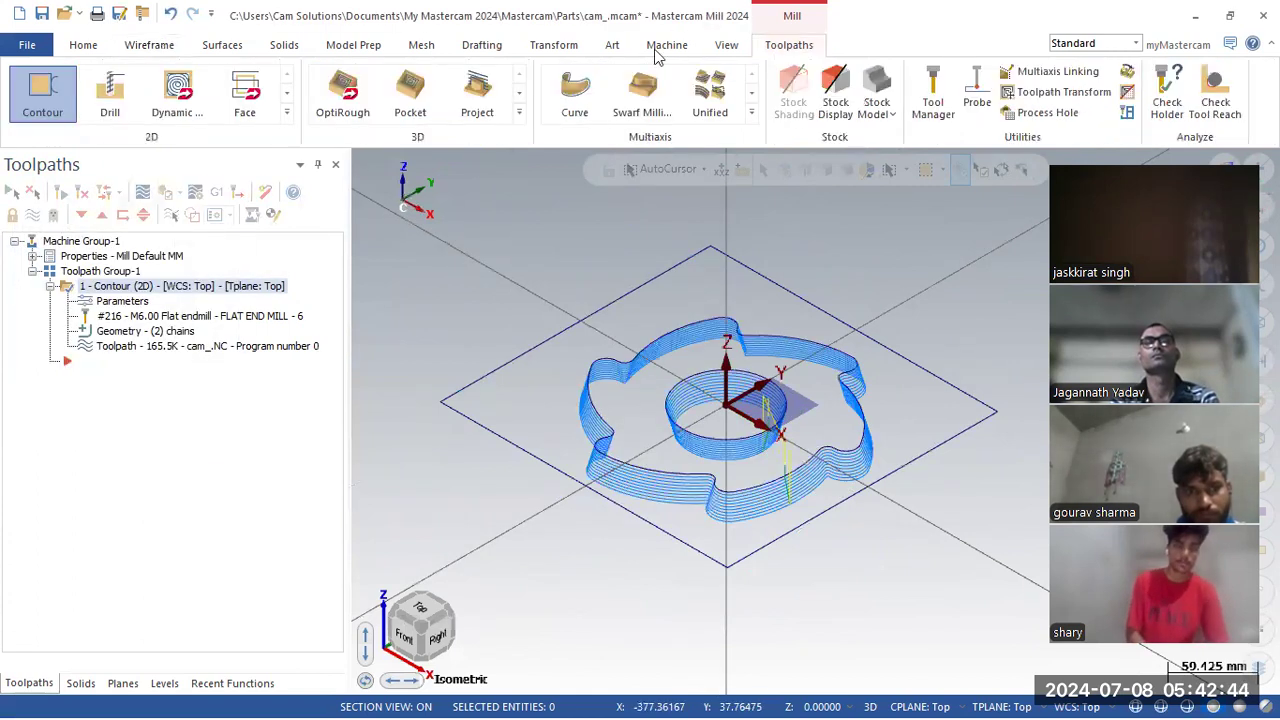
left_click(40, 95)
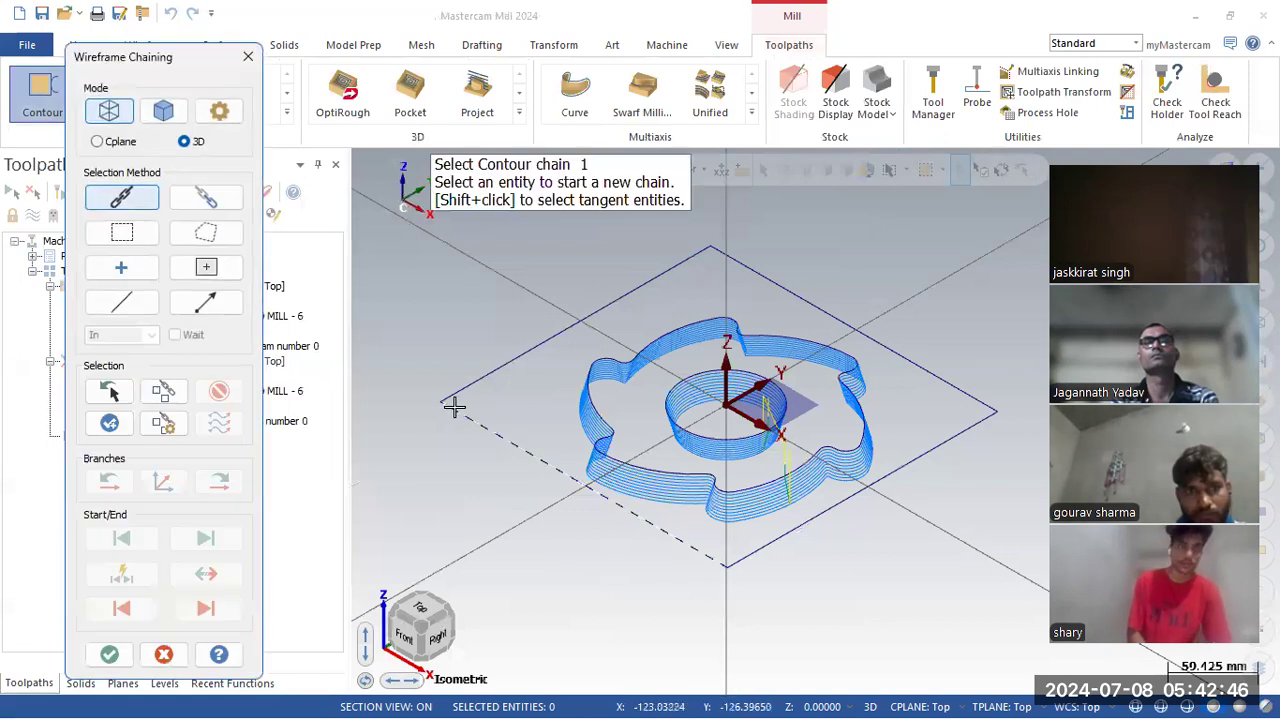
left_click(462, 412)
left_click(110, 654)
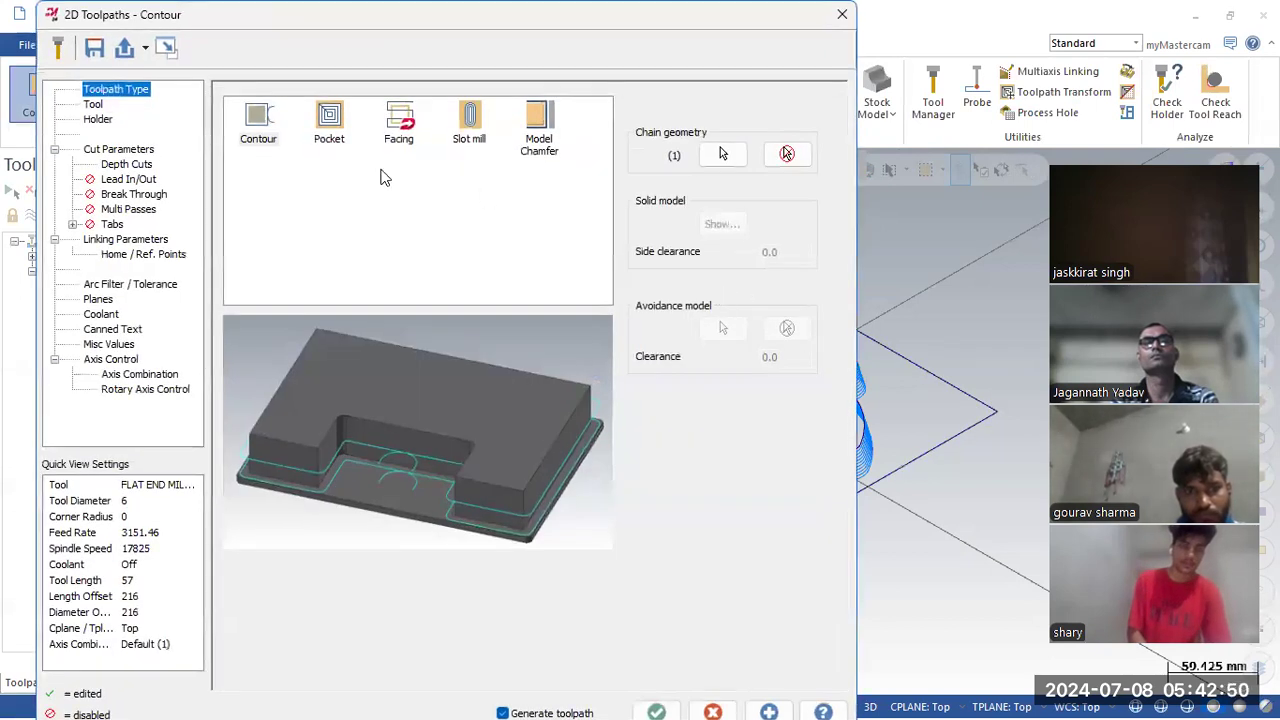
left_click(657, 709)
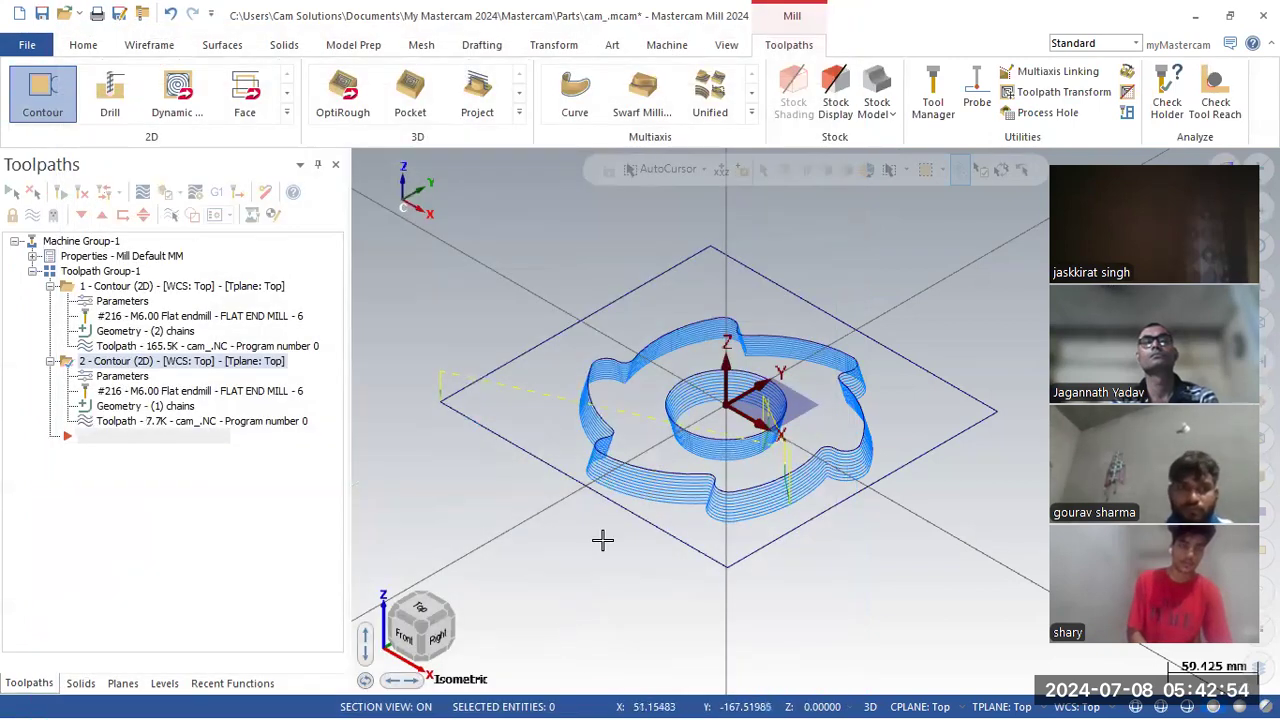
Backplot the rectangle's contour toolpath to examine the tool's path along the edges.
left_click(172, 423)
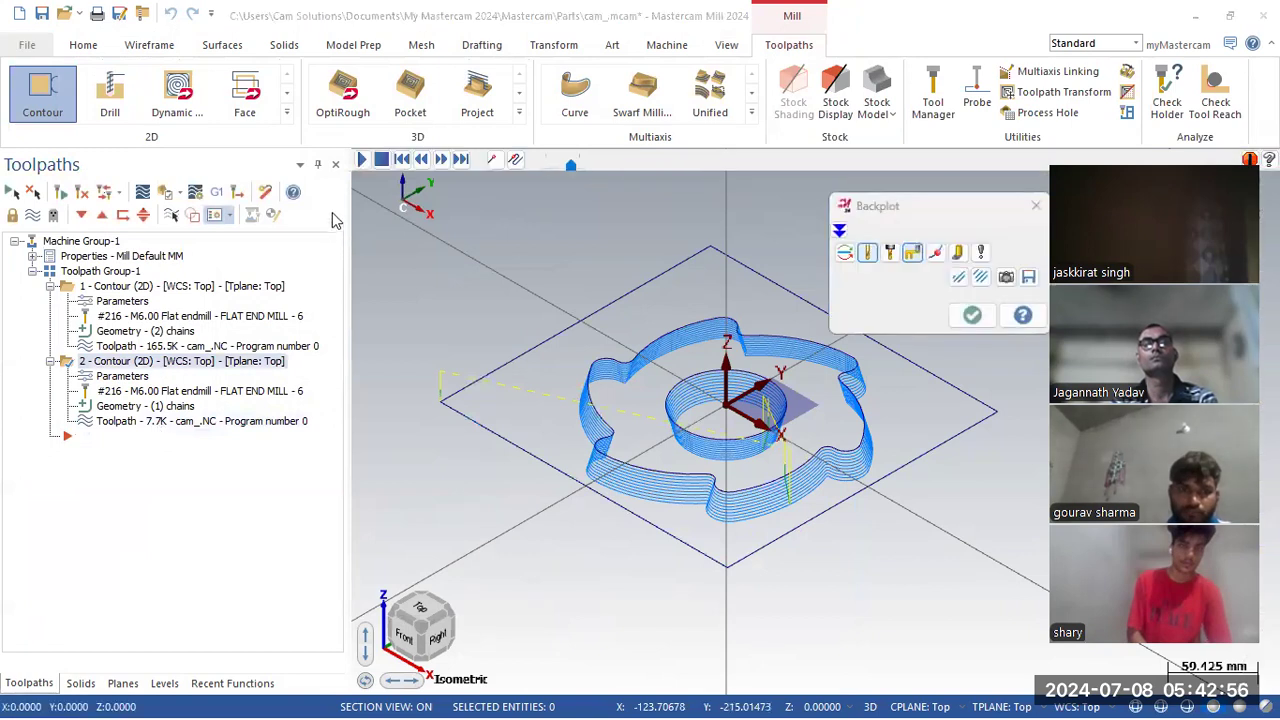
left_click(362, 161)
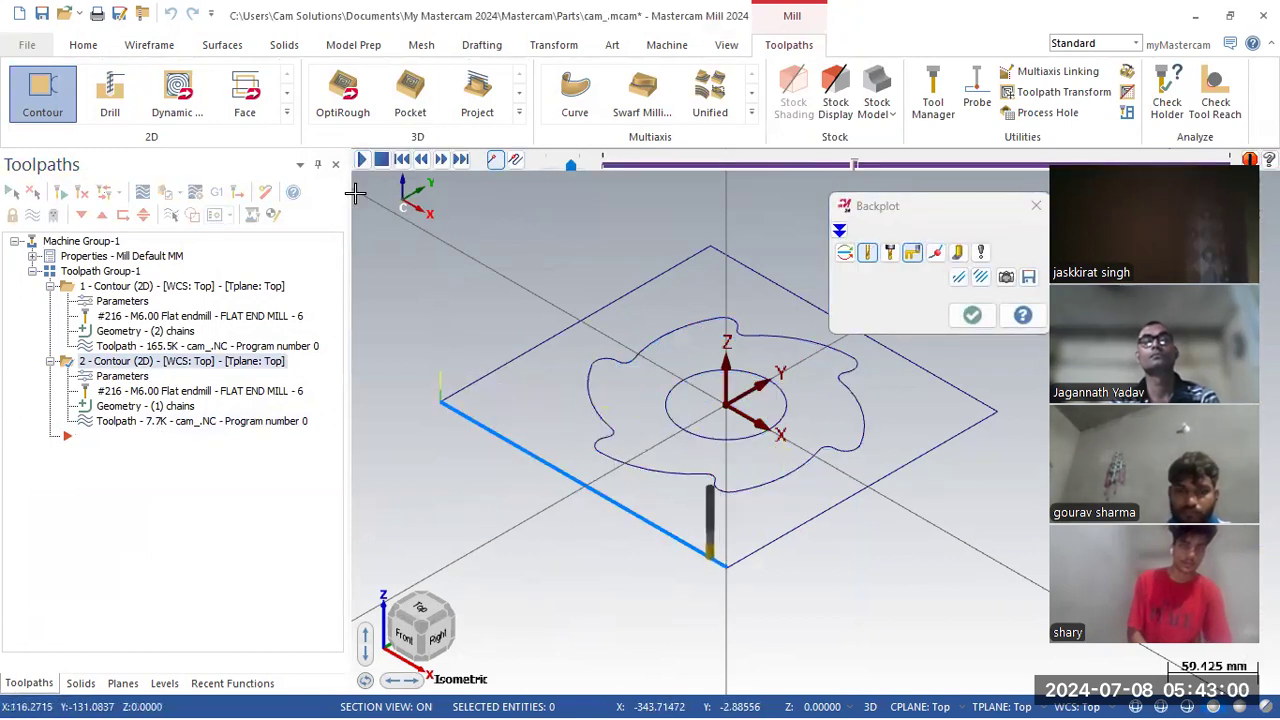
left_click(970, 316)
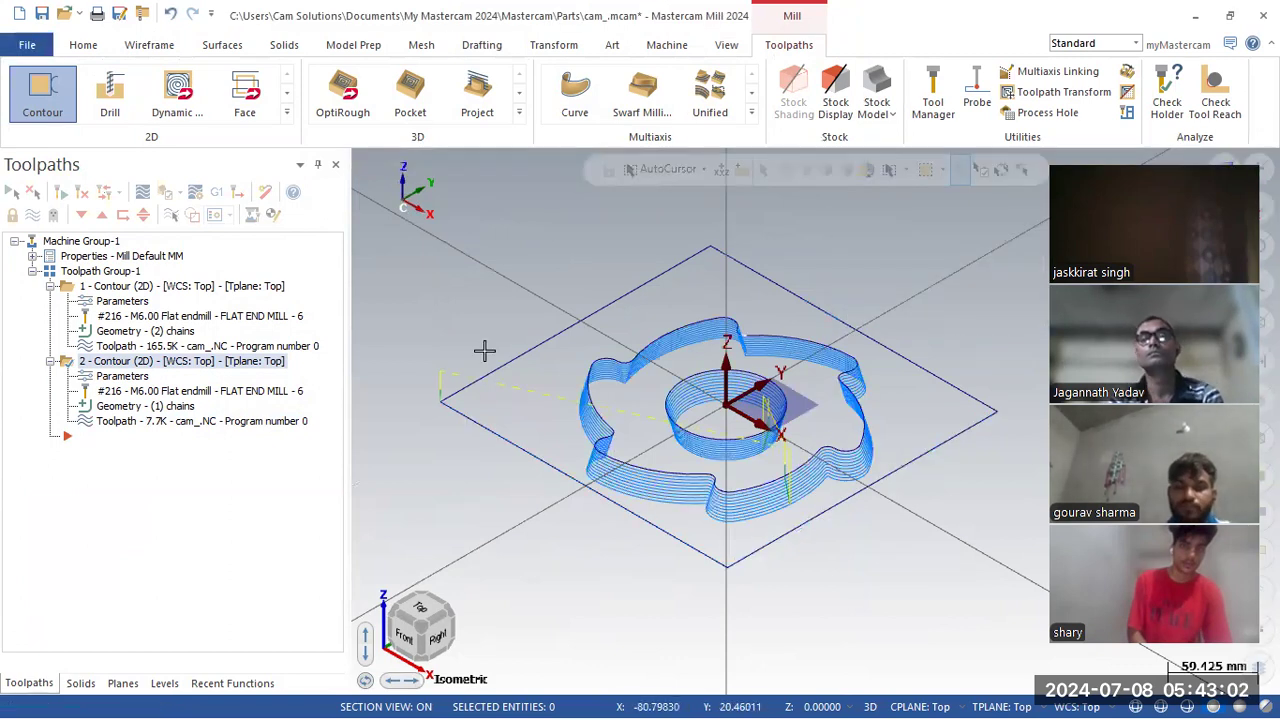
Set the rectangle contour's depth to -10, turn off tapered walls in its depth cuts, and regenerate it.
left_click(118, 376)
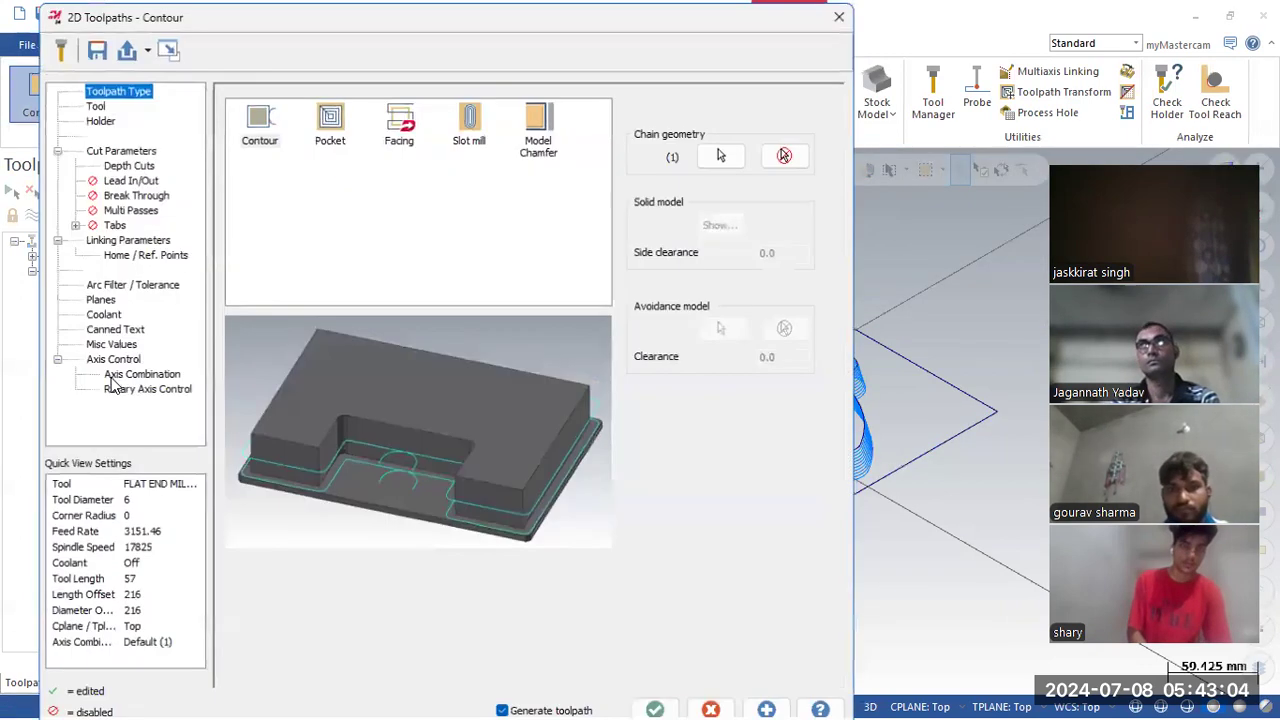
left_click(135, 241)
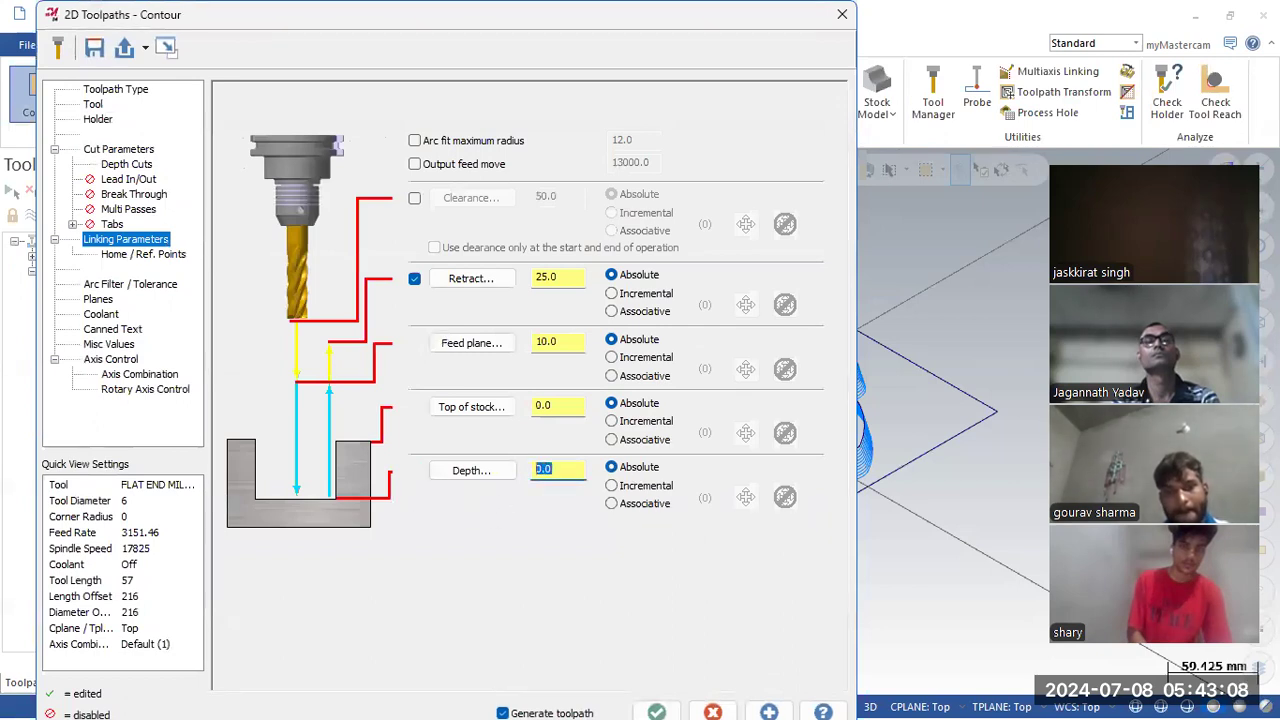
type("1.")
type("0")
left_click(118, 165)
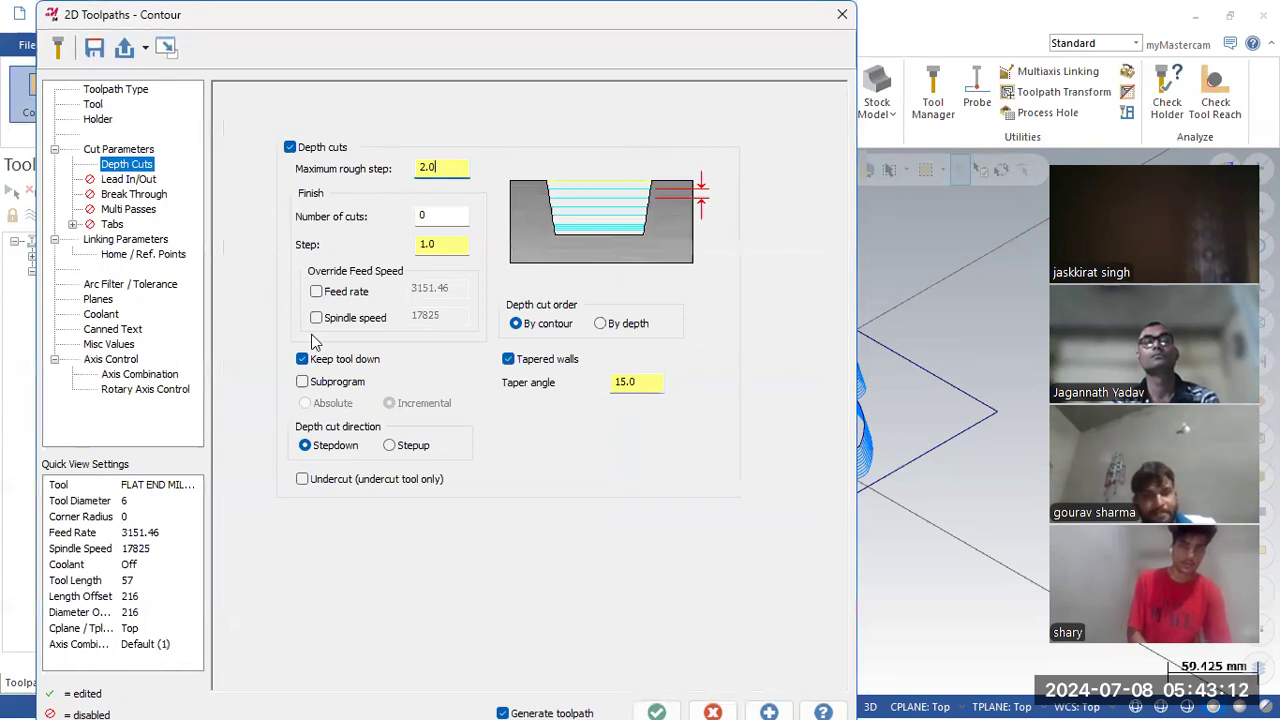
left_click(507, 361)
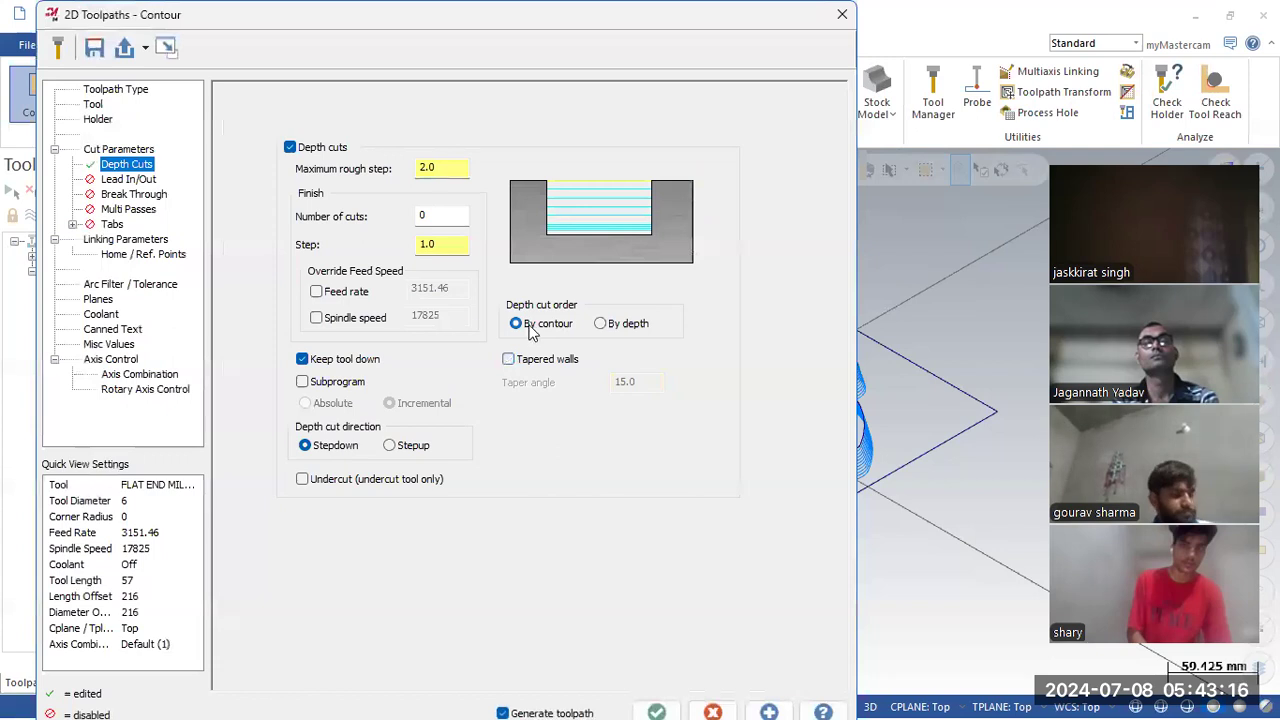
left_click(134, 241)
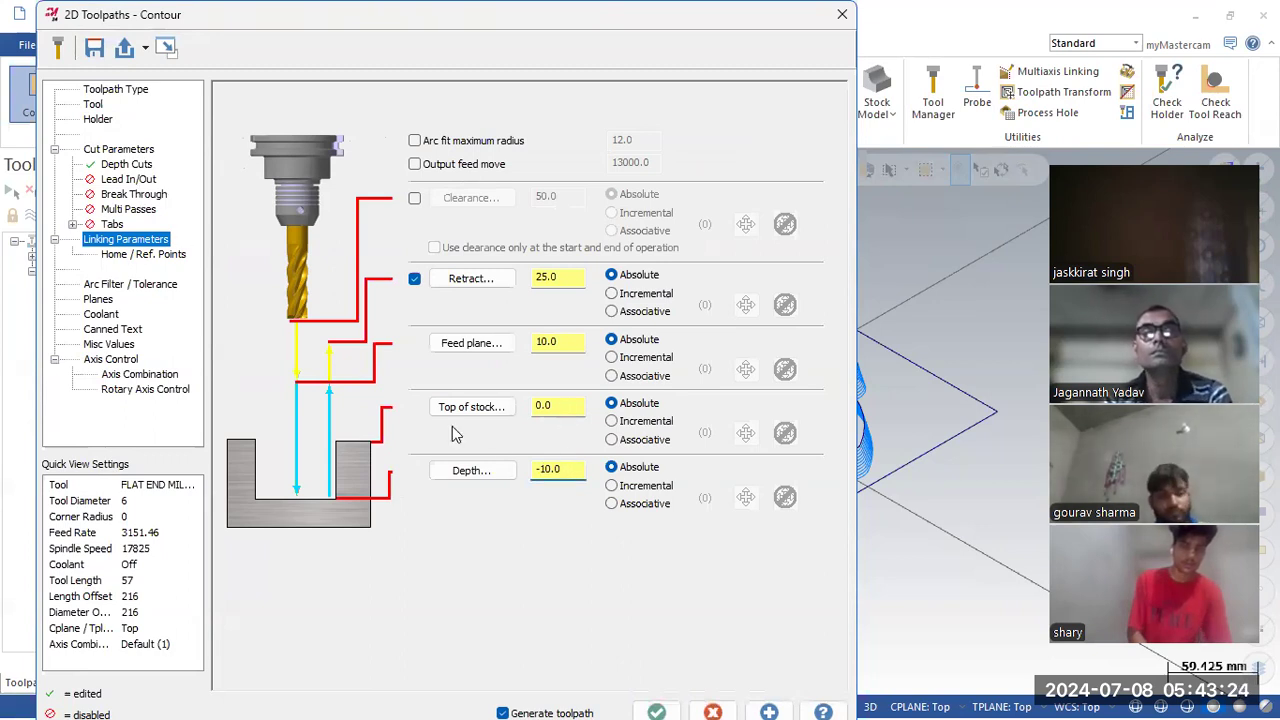
left_click(658, 705)
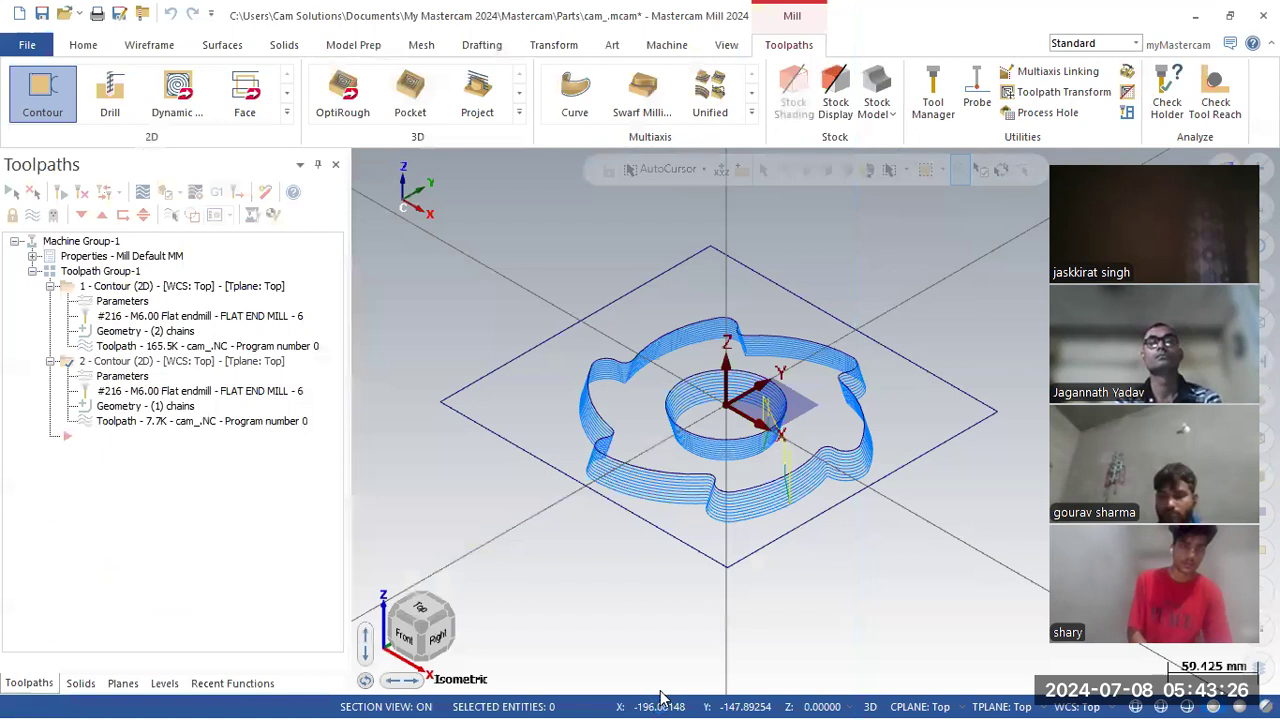
Set the rectangle contour's stock to leave on walls to 5.0 and regenerate the toolpath.
left_click(128, 375)
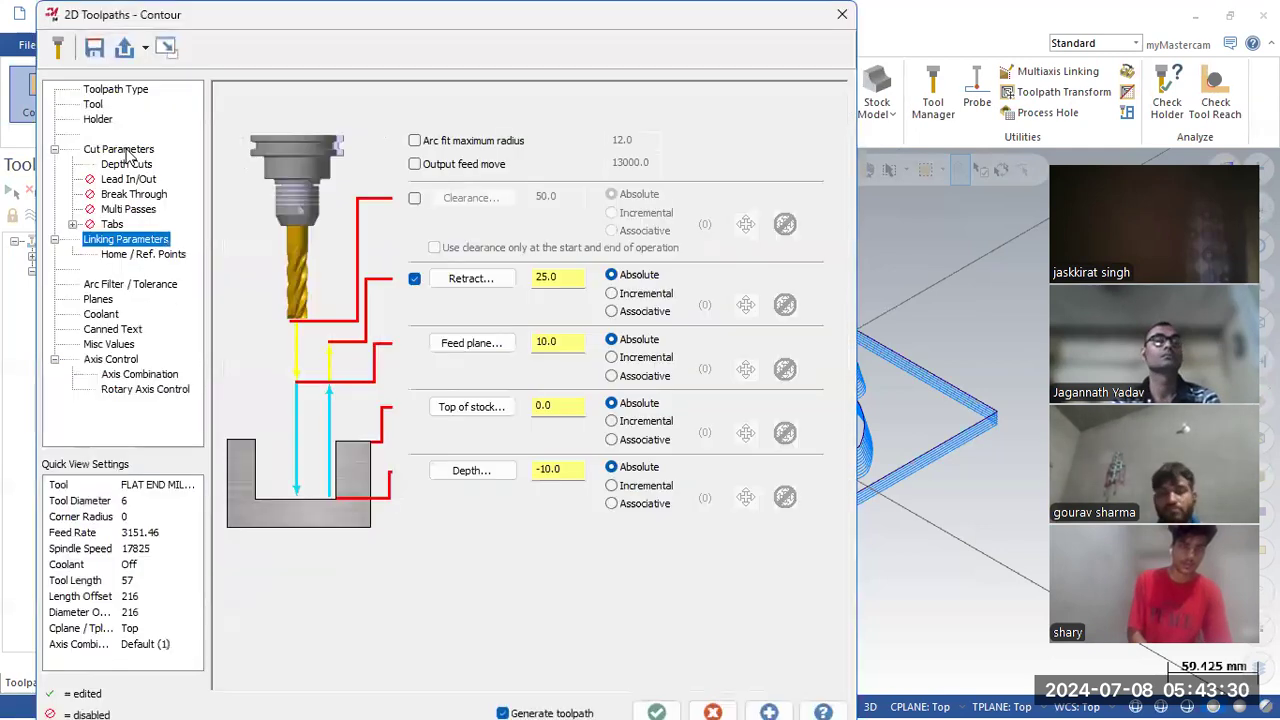
left_click(119, 149)
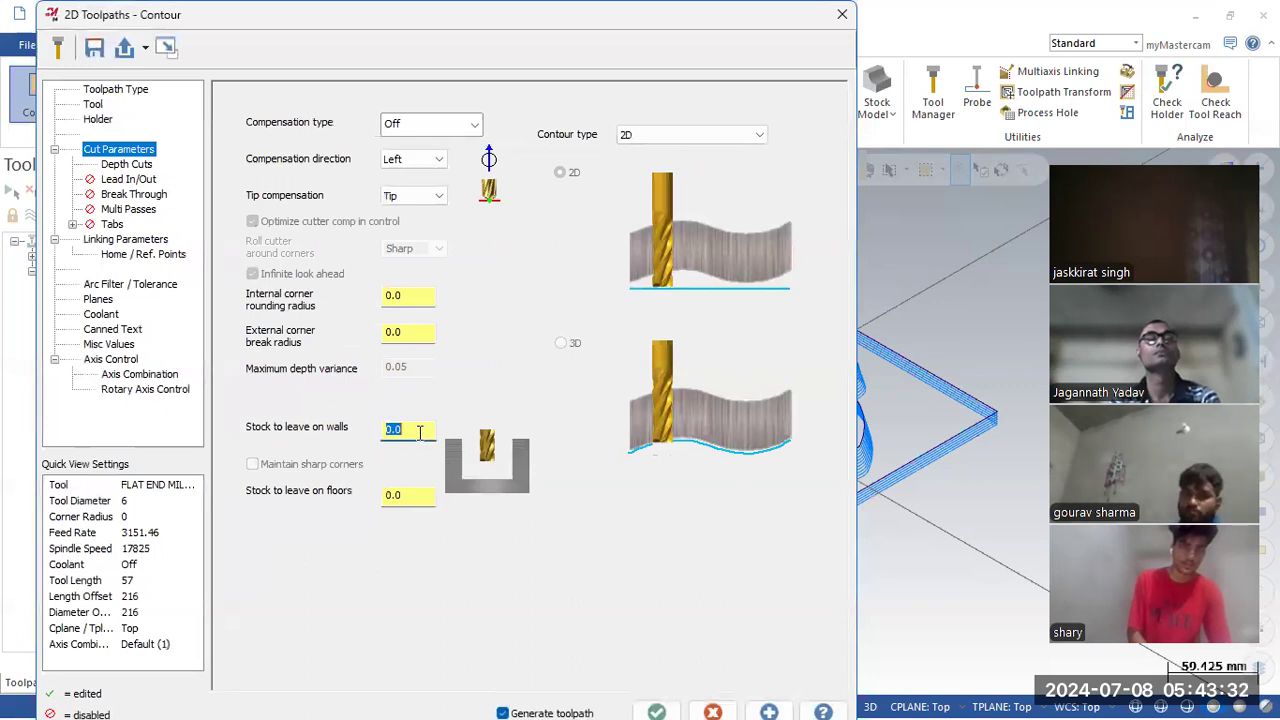
left_click(413, 294)
double_click(410, 428)
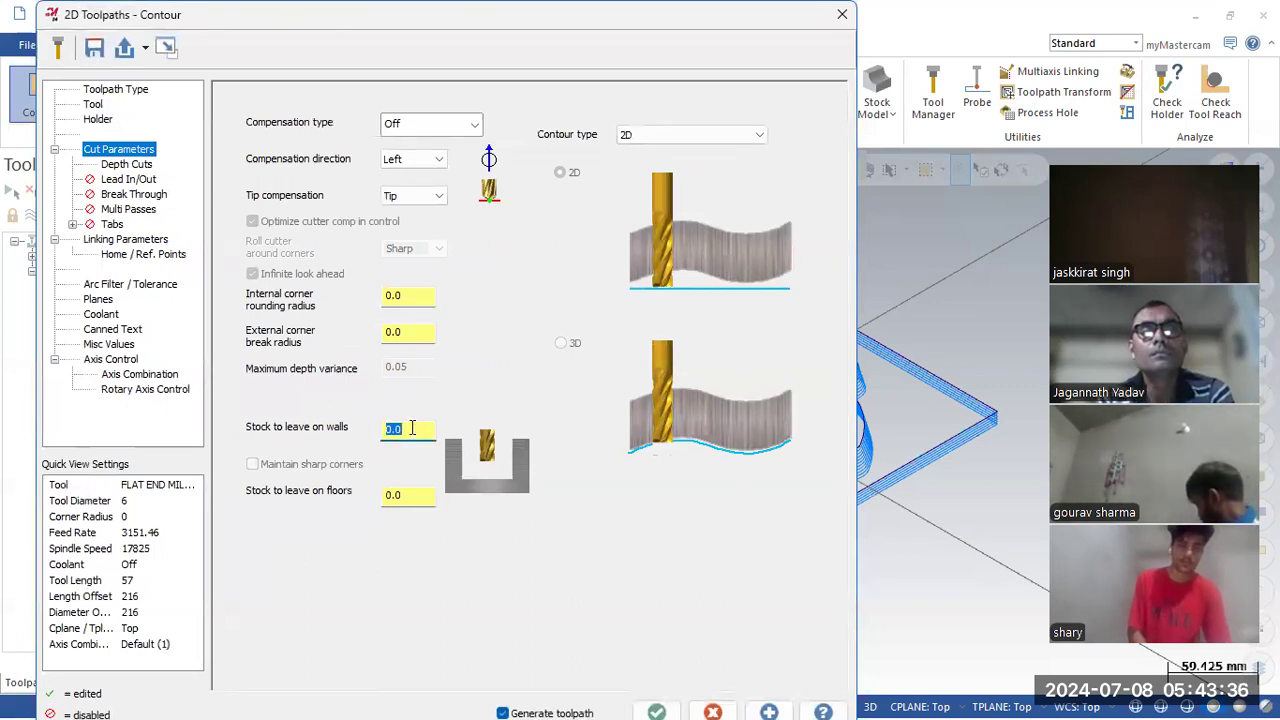
left_click(656, 711)
Backplot the rectangle contour in the top view and examine the tool's offset from the rectangle near its corner.
right_click(825, 303)
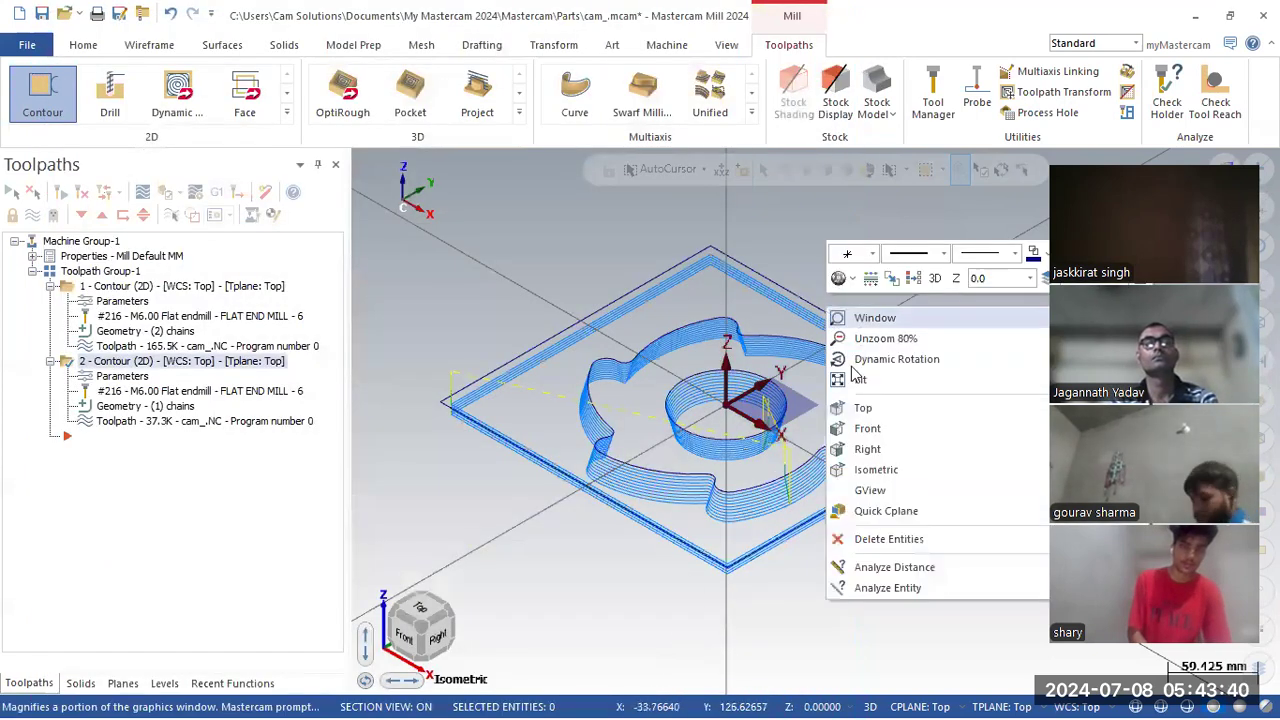
left_click(858, 407)
scroll(909, 629, "up", 3)
scroll(905, 625, "up", 3)
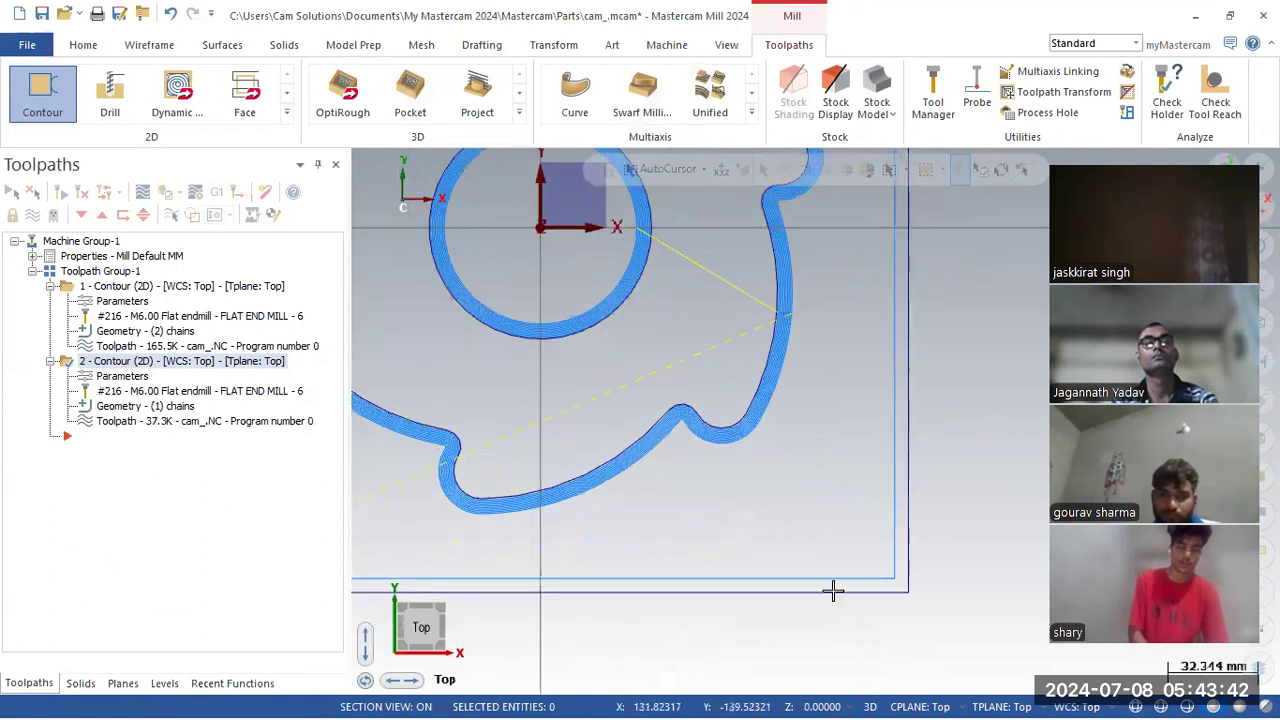
scroll(818, 500, "down", 2)
scroll(818, 500, "down", 5)
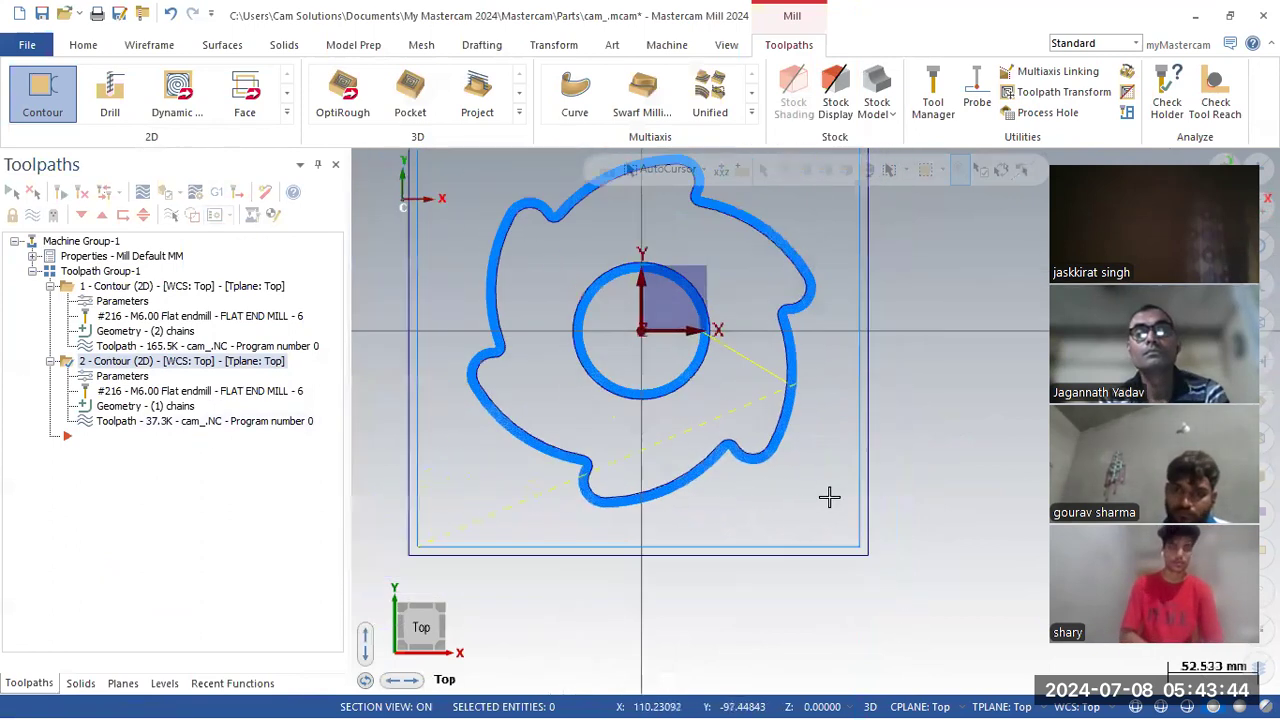
left_click(165, 424)
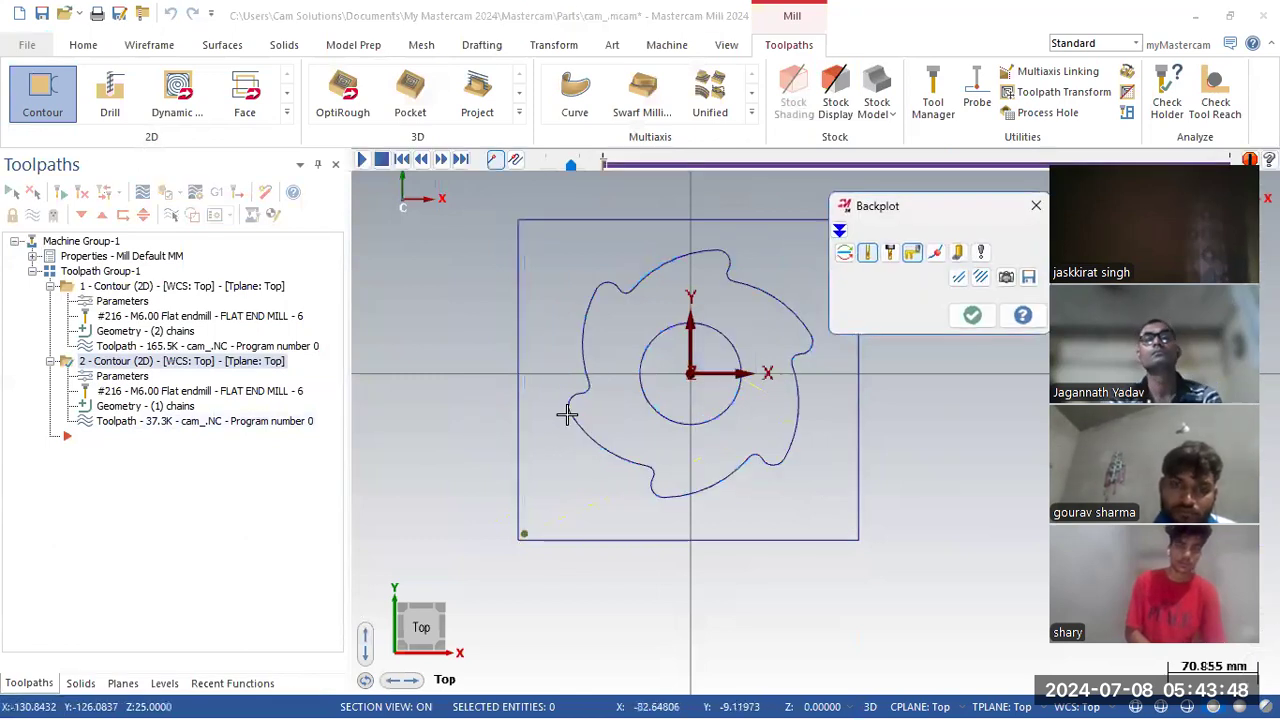
scroll(516, 542, "up", 5)
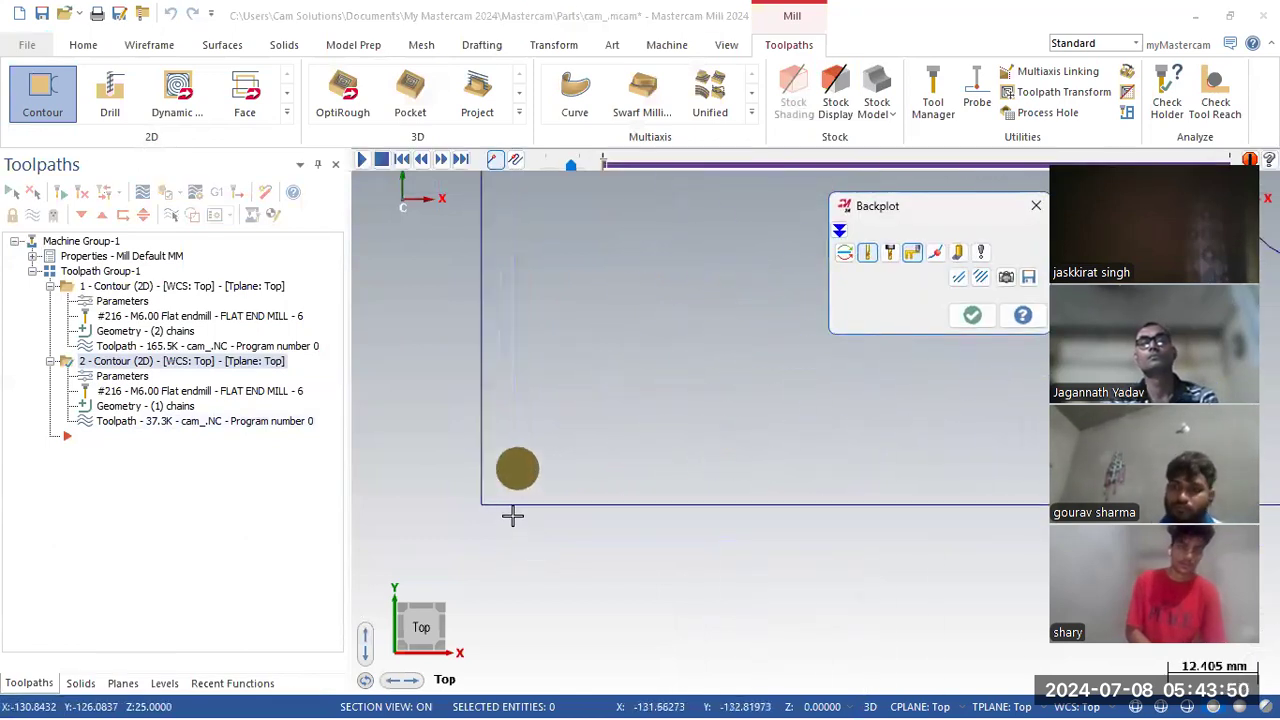
left_click(362, 159)
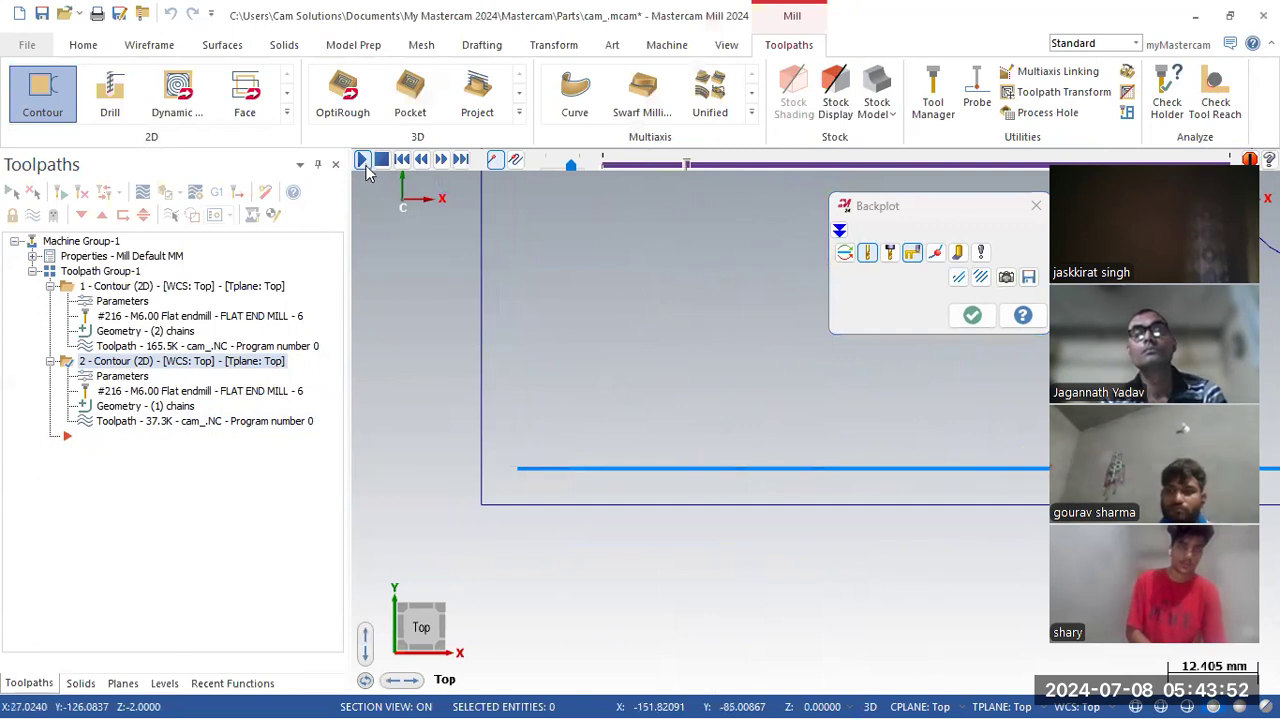
scroll(476, 507, "down", 6)
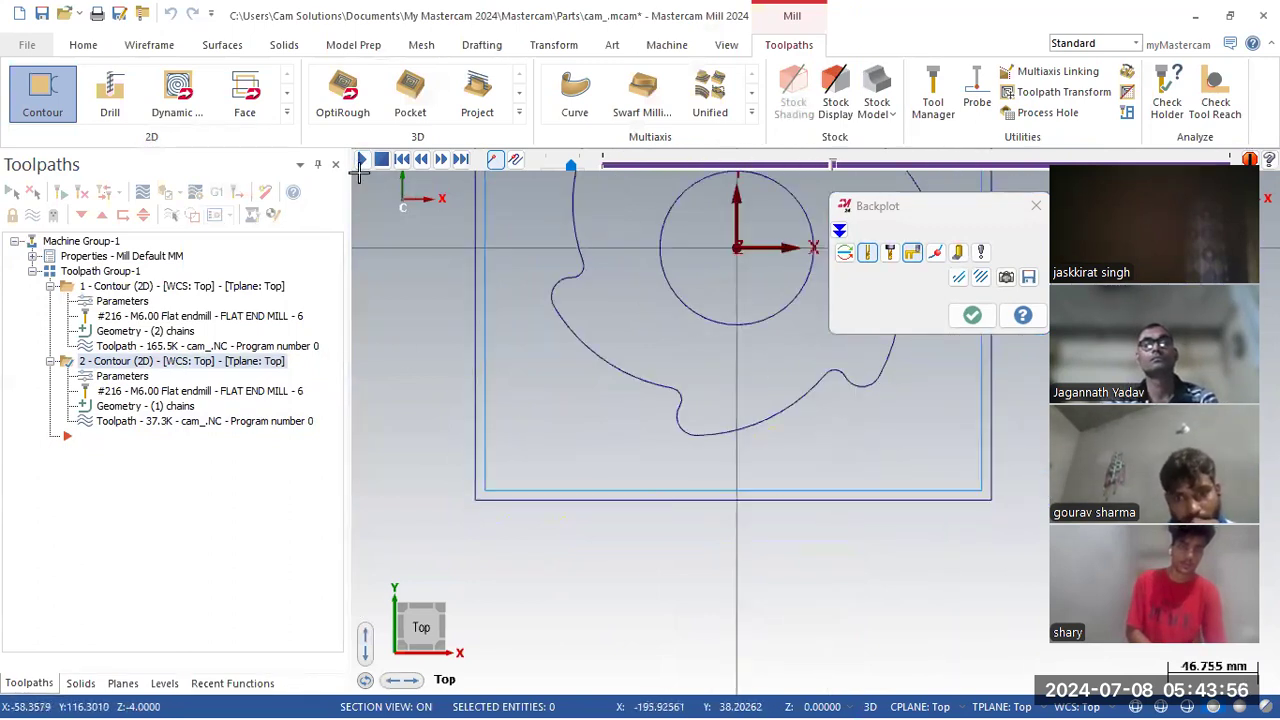
scroll(487, 528, "up", 6)
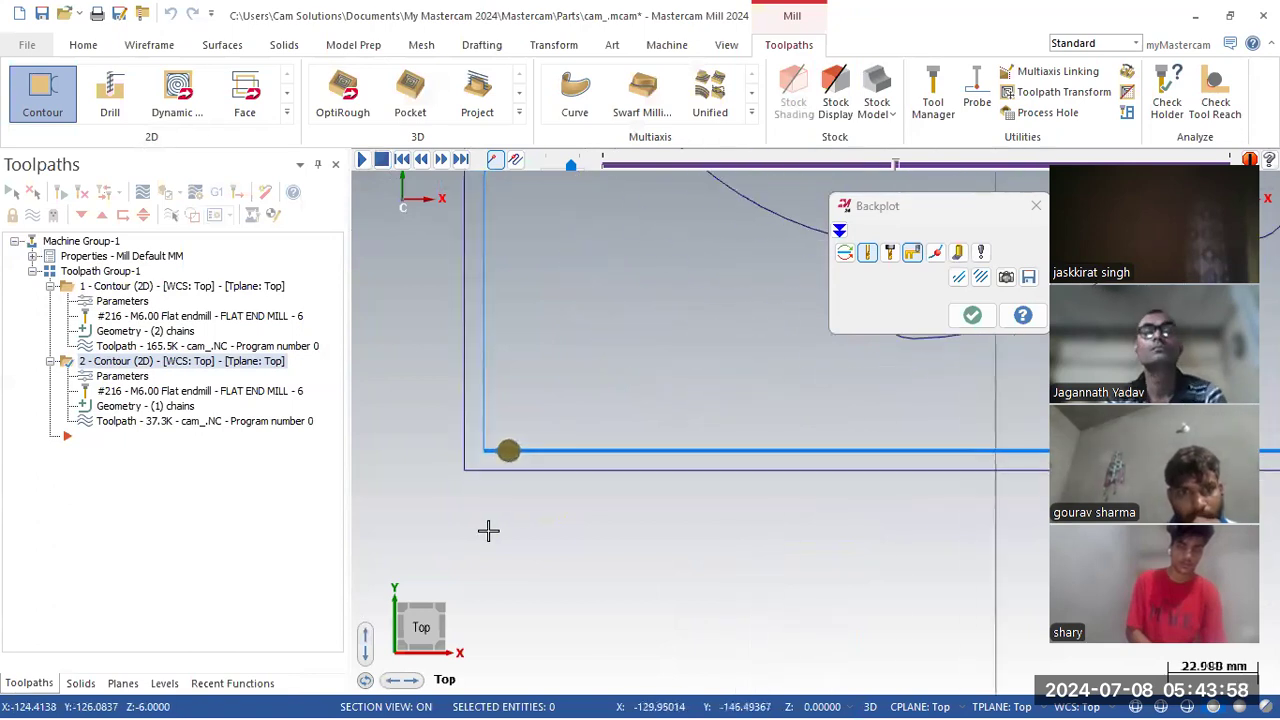
scroll(493, 443, "up", 1)
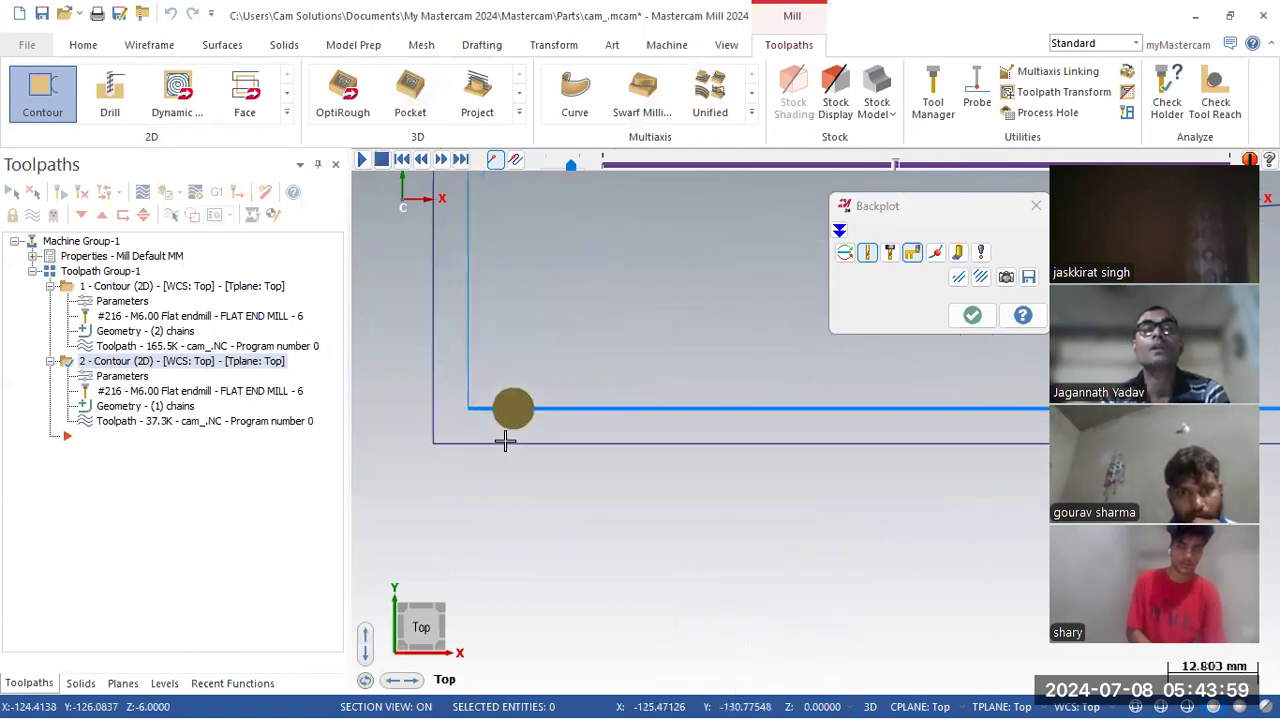
left_click(972, 315)
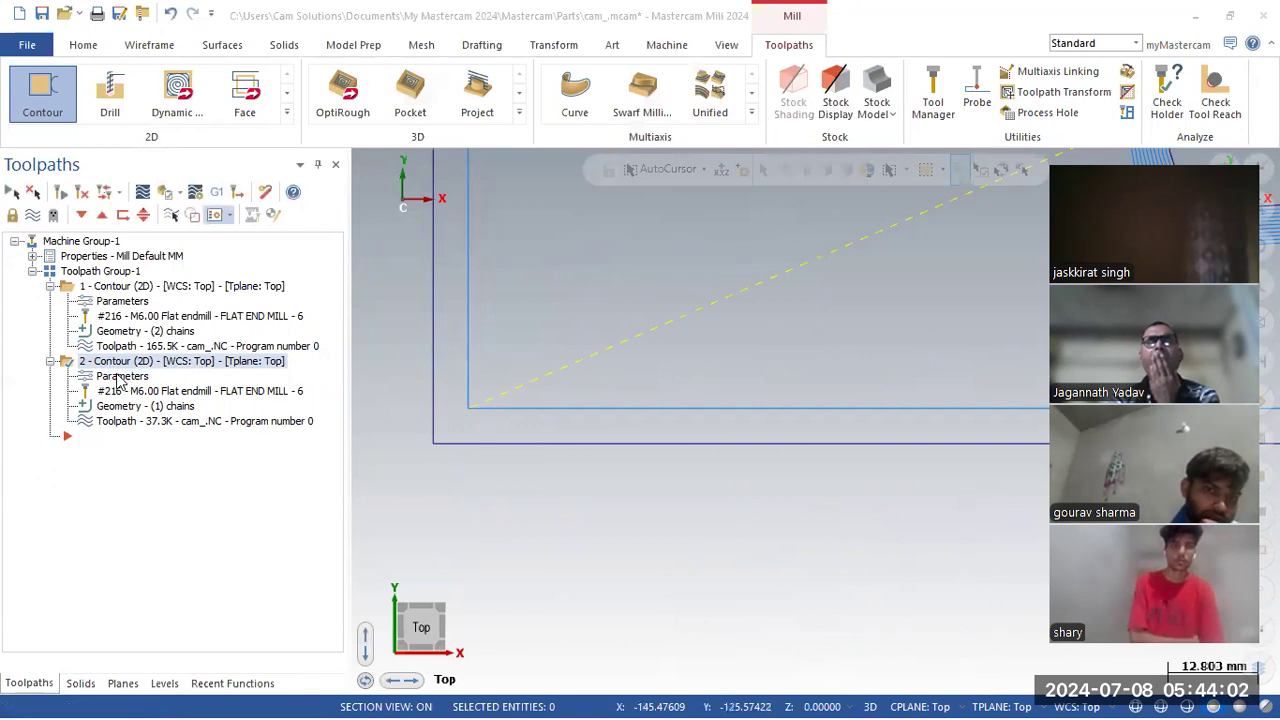
Set the rectangle contour's compensation direction to Right, regenerate it, and backplot the toolpath near the corner.
left_click(121, 377)
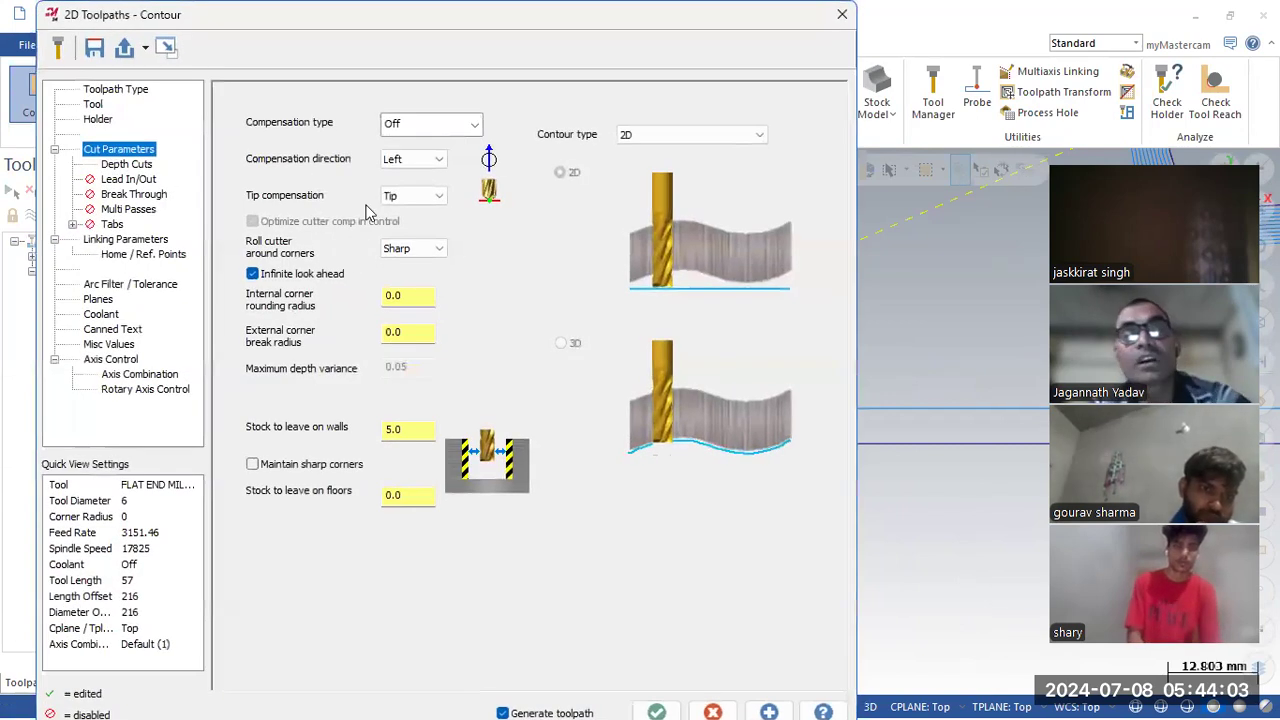
left_click(420, 160)
left_click(418, 190)
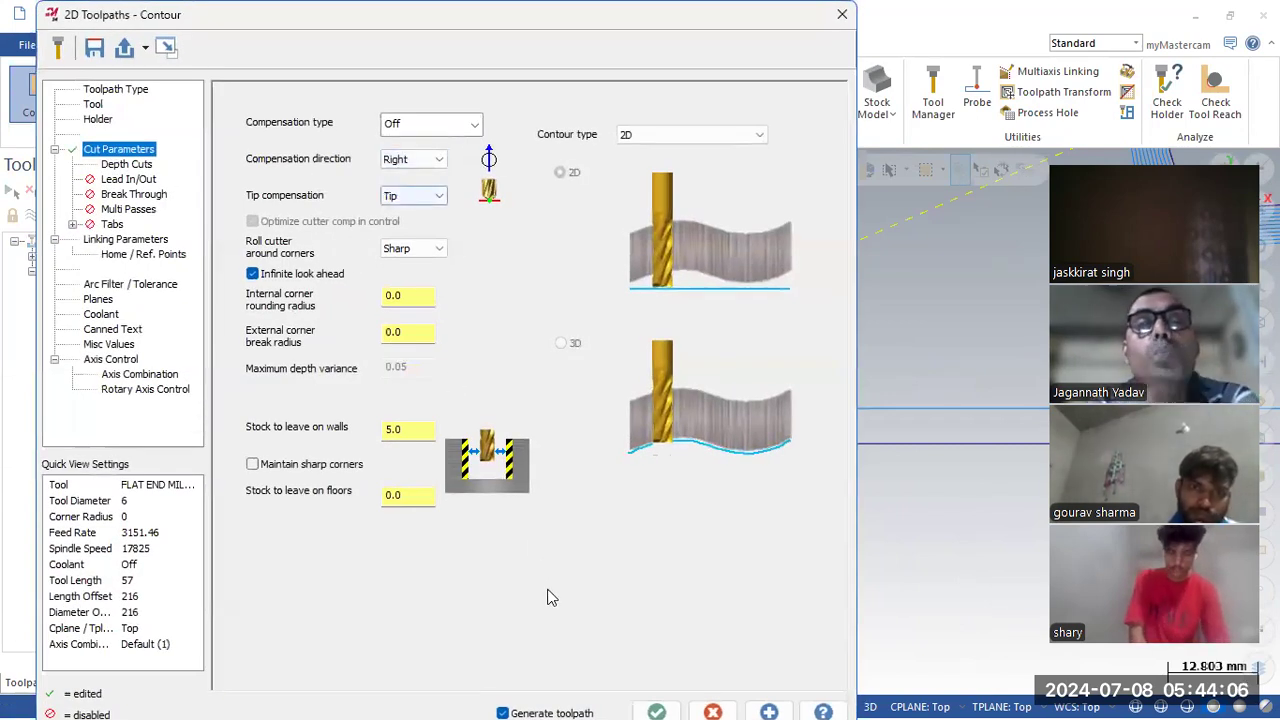
left_click(656, 711)
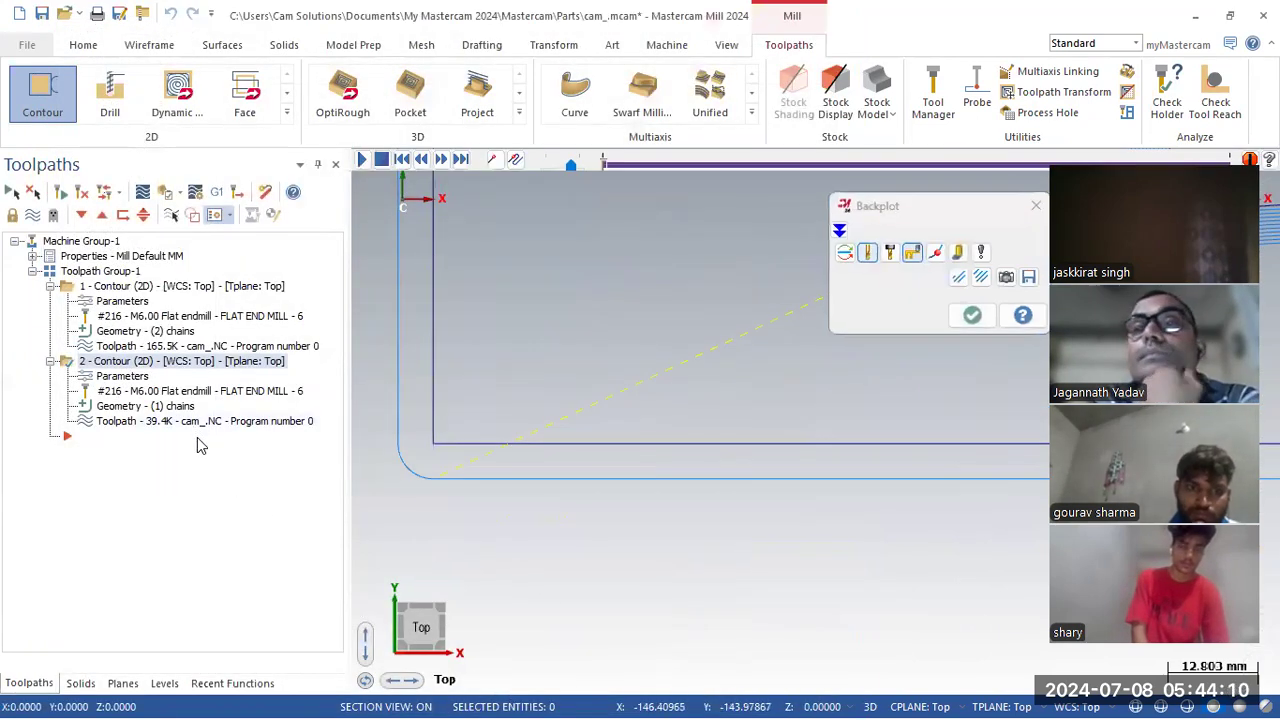
left_click(972, 315)
Set the rectangle contour's stock to leave on walls to 0.1 and internal corner rounding radius to 10.0, and regenerate it.
left_click(122, 376)
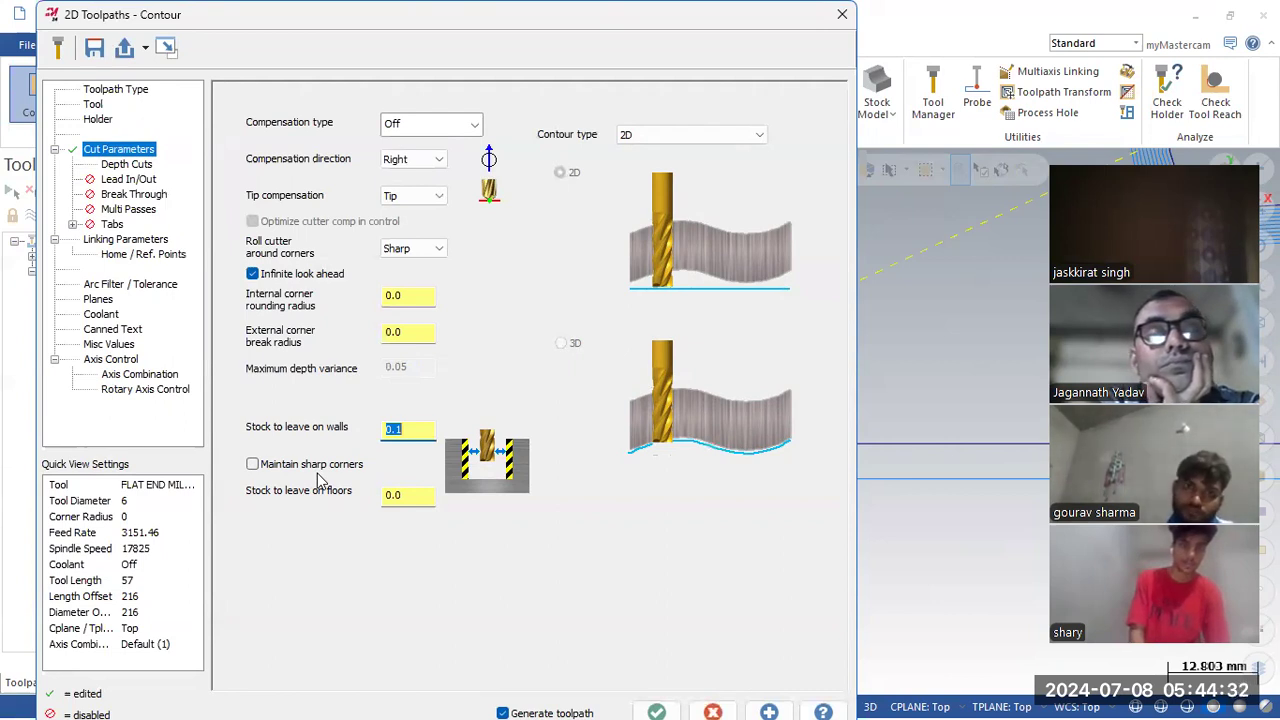
left_click(426, 494)
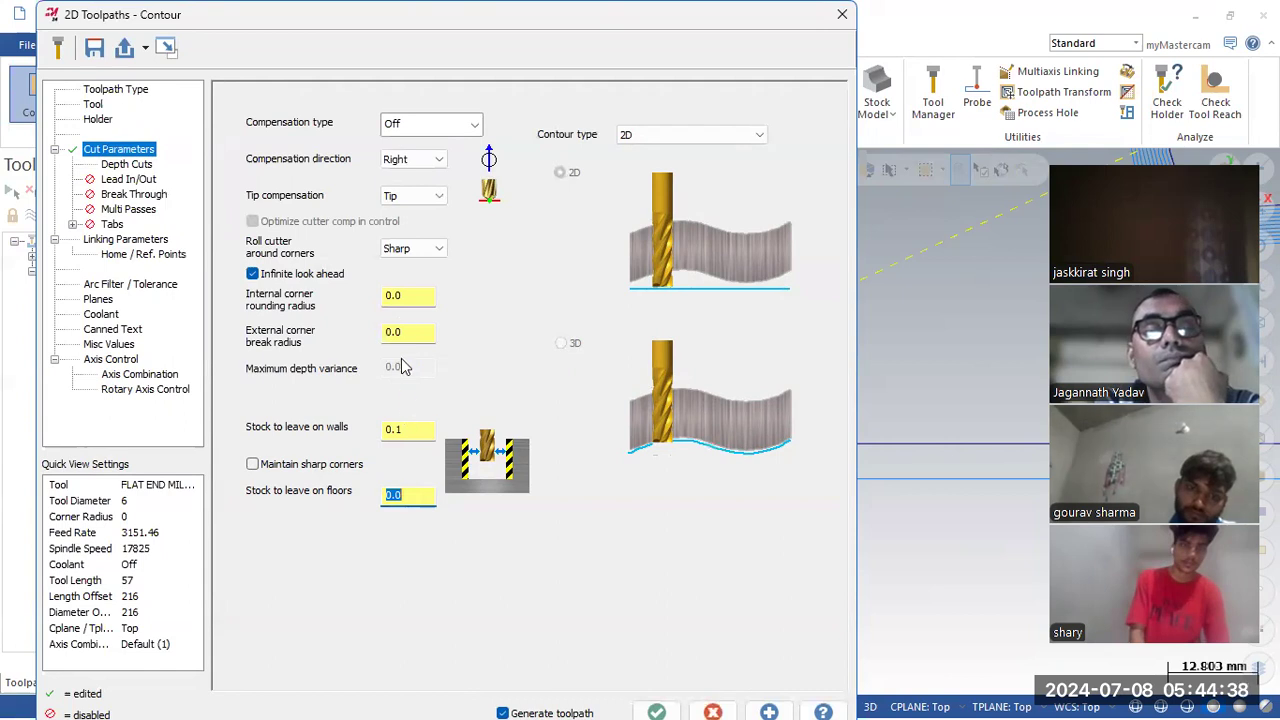
left_click(411, 300)
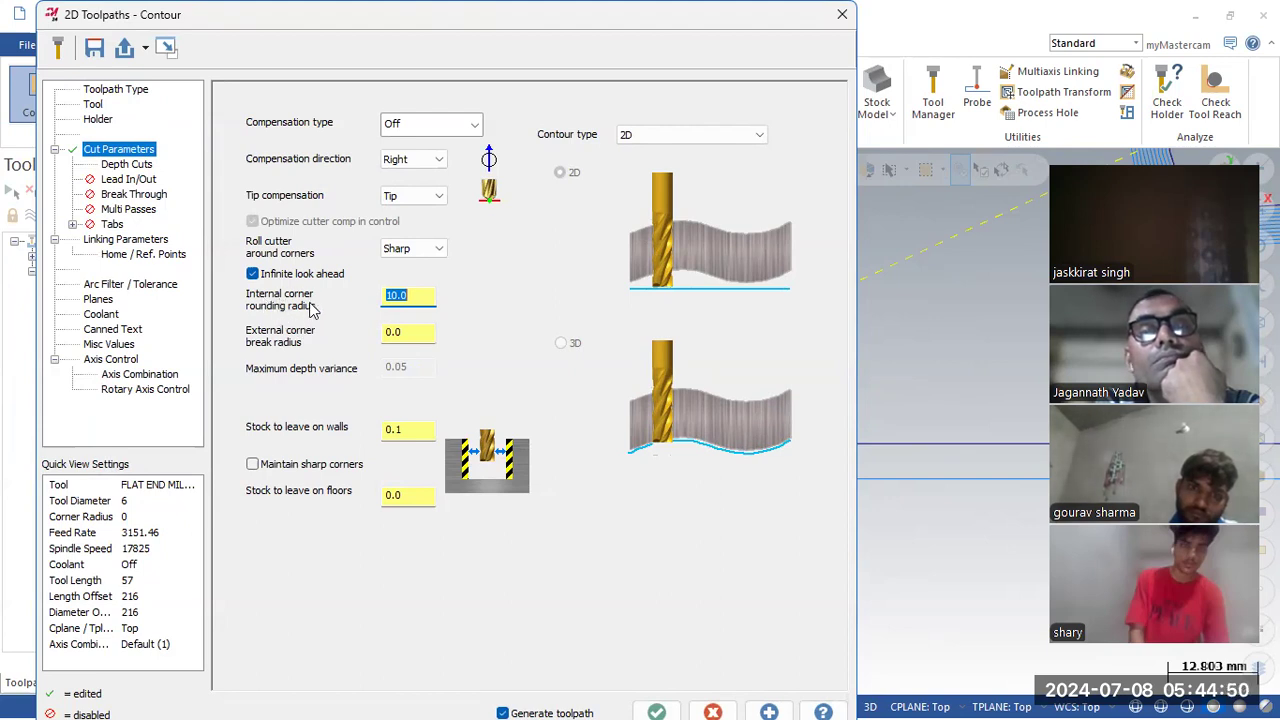
left_click(656, 711)
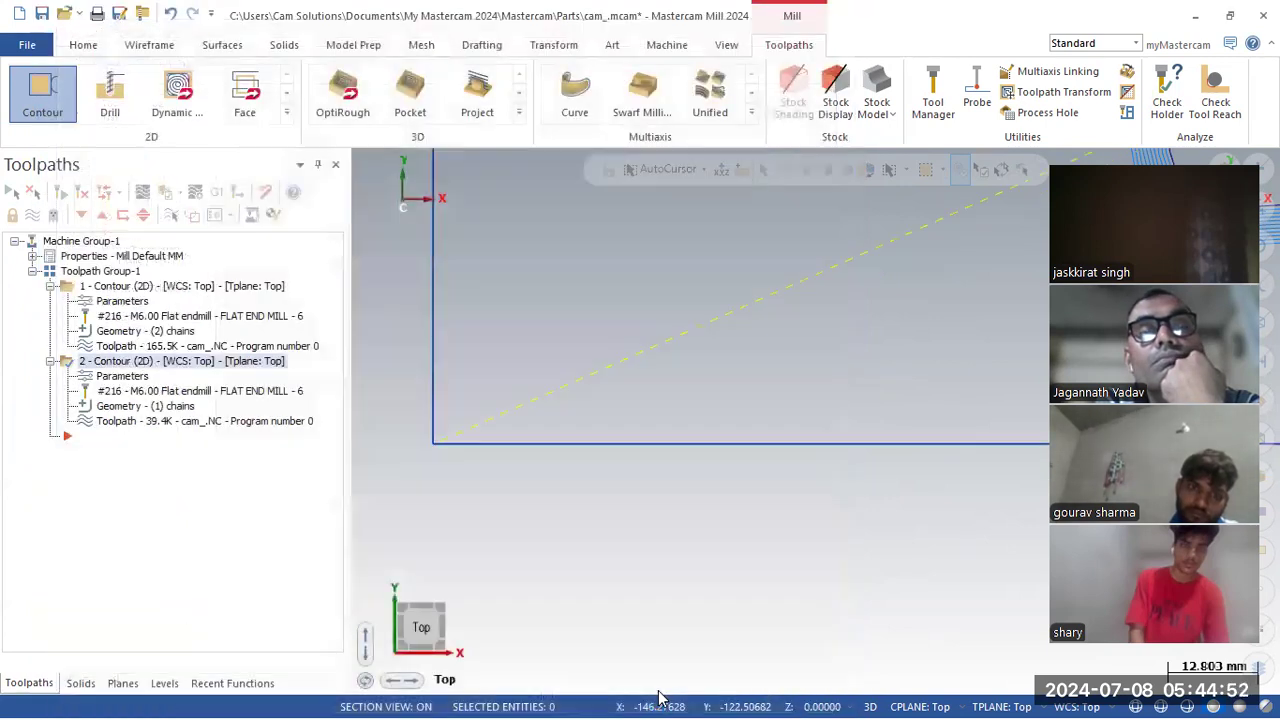
scroll(533, 577, "down", 6)
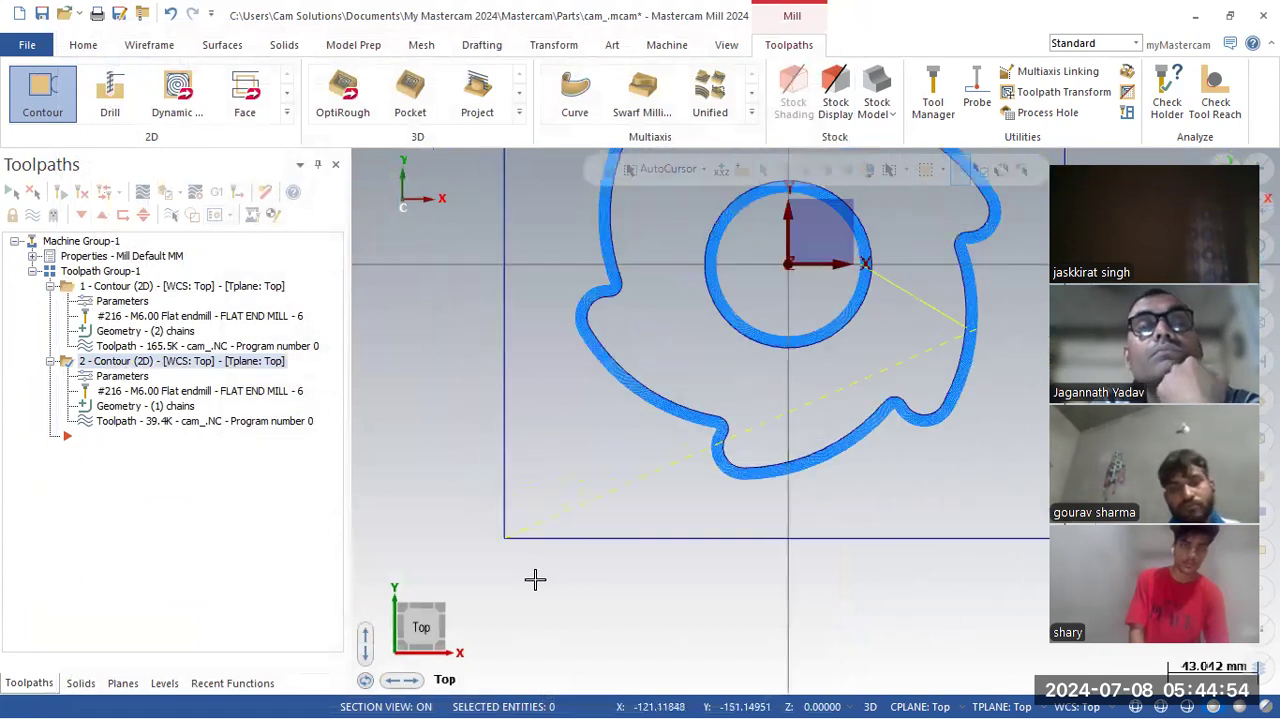
scroll(531, 572, "up", 1)
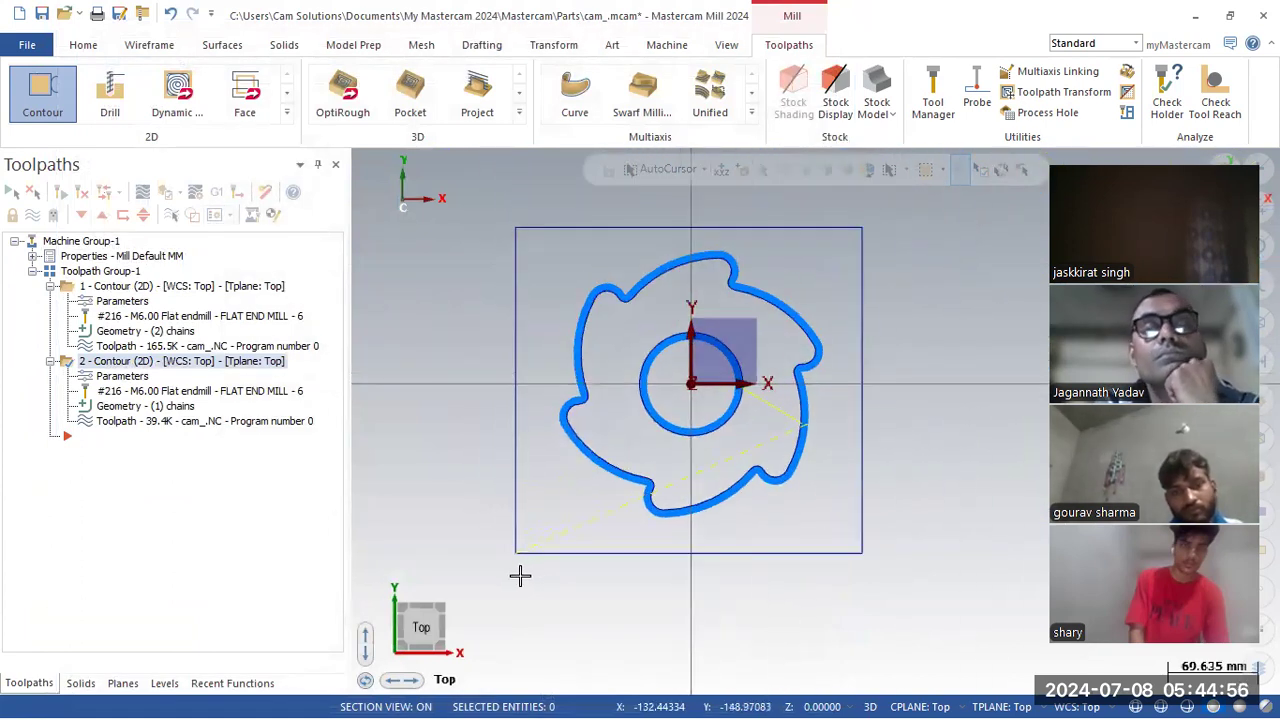
Set the rectangle contour's external corner break radius to 10.0, regenerate it, and inspect its corners in the top view.
left_click(138, 377)
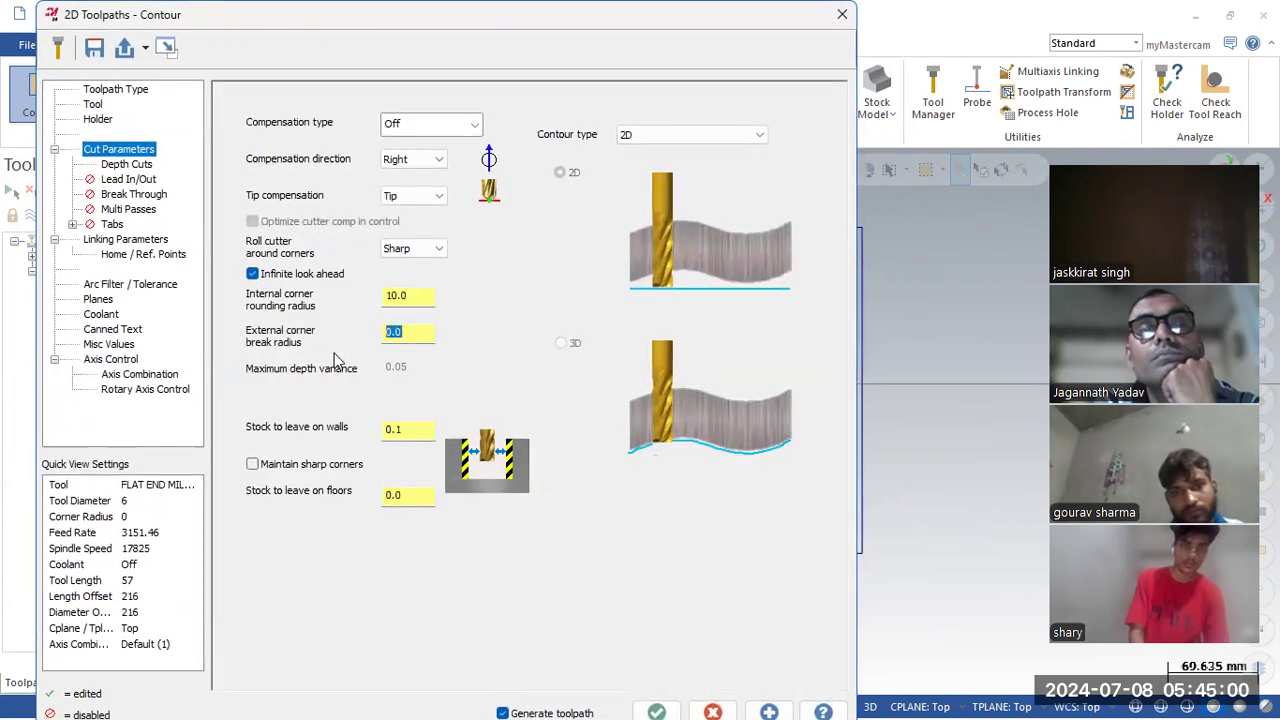
left_click(656, 712)
scroll(542, 598, "up", 4)
scroll(500, 543, "up", 1)
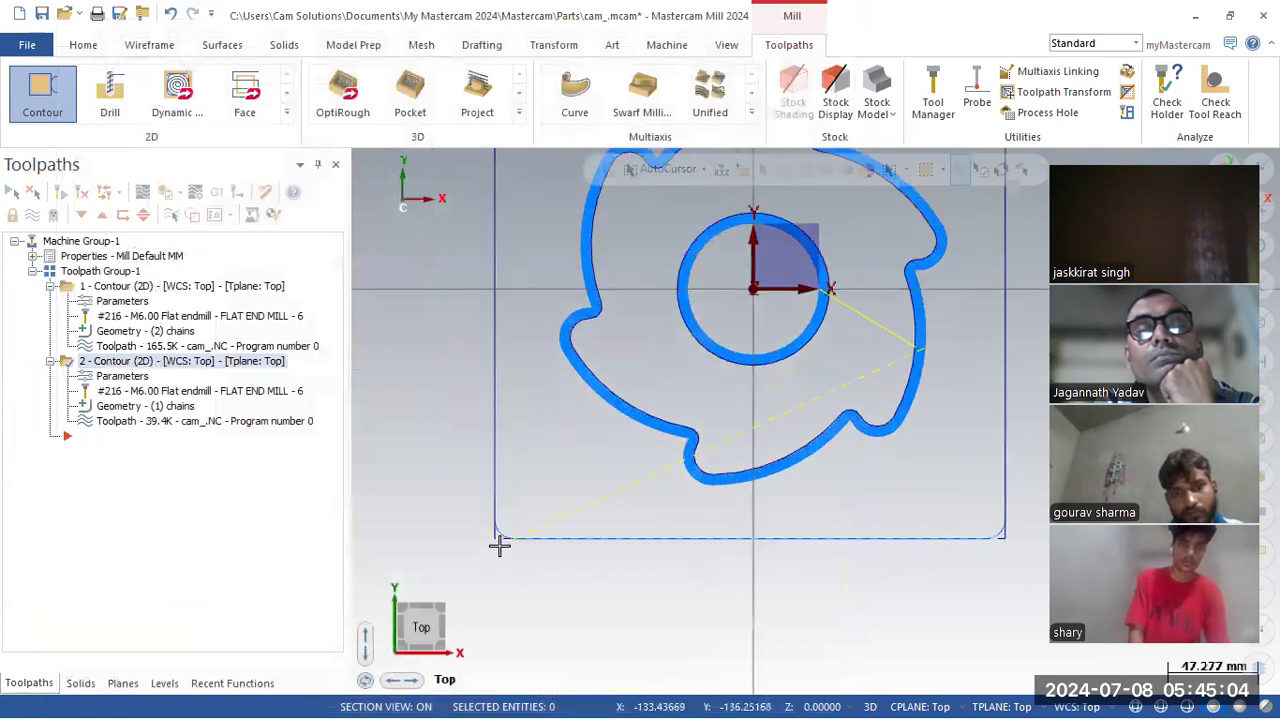
middle_click_drag(494, 523, 505, 482)
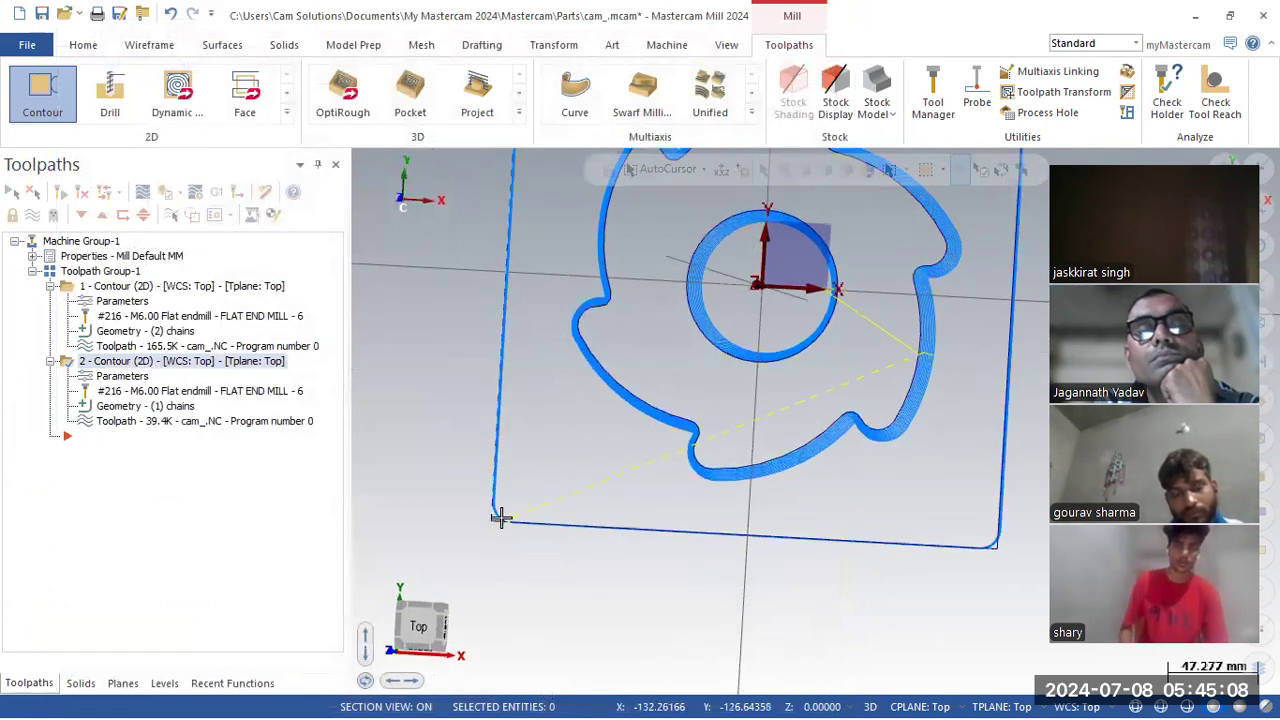
right_click(688, 596)
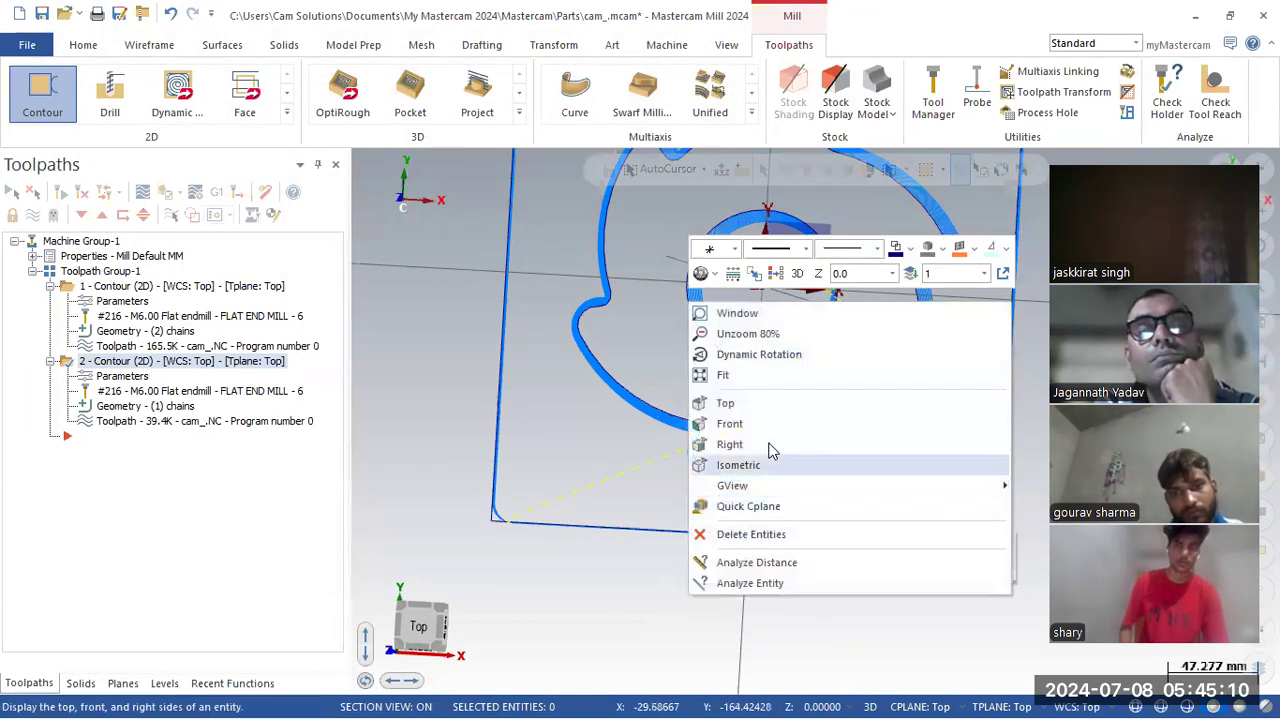
left_click(754, 403)
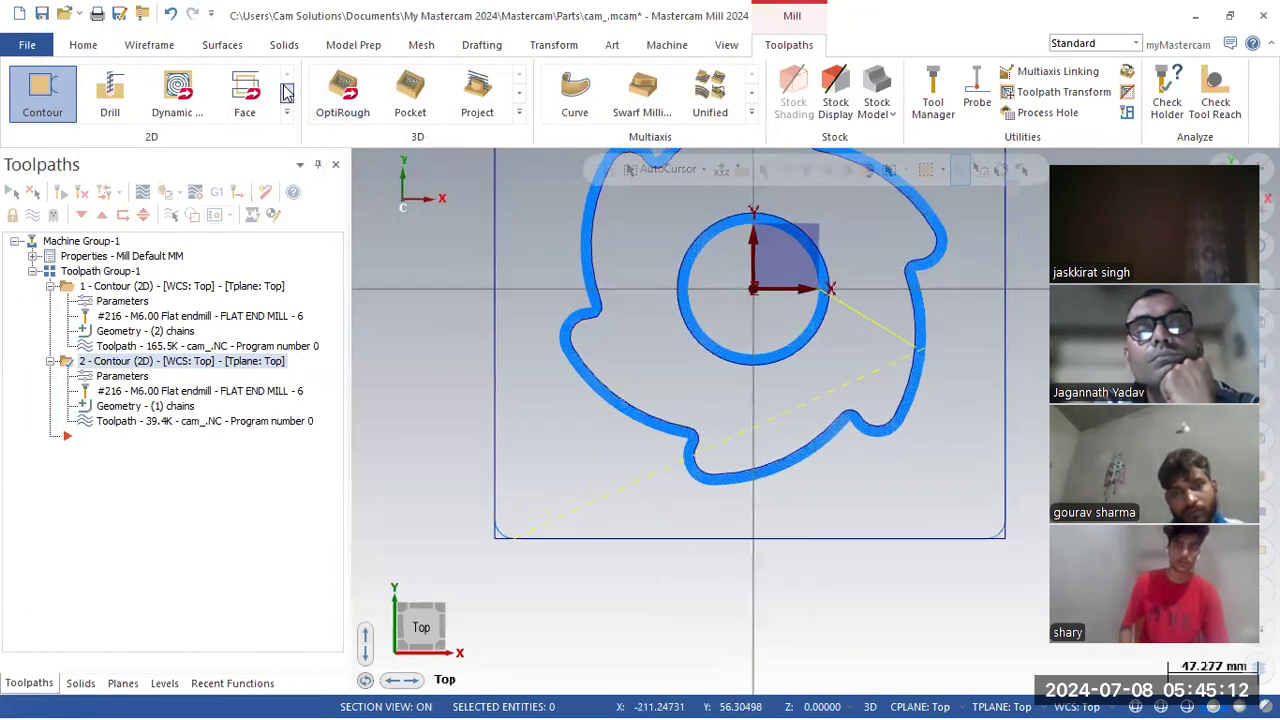
Draw a smaller rectangle overlapping the middle of the large rectangle's lower edge, below the cam profile.
left_click(149, 45)
left_click(579, 71)
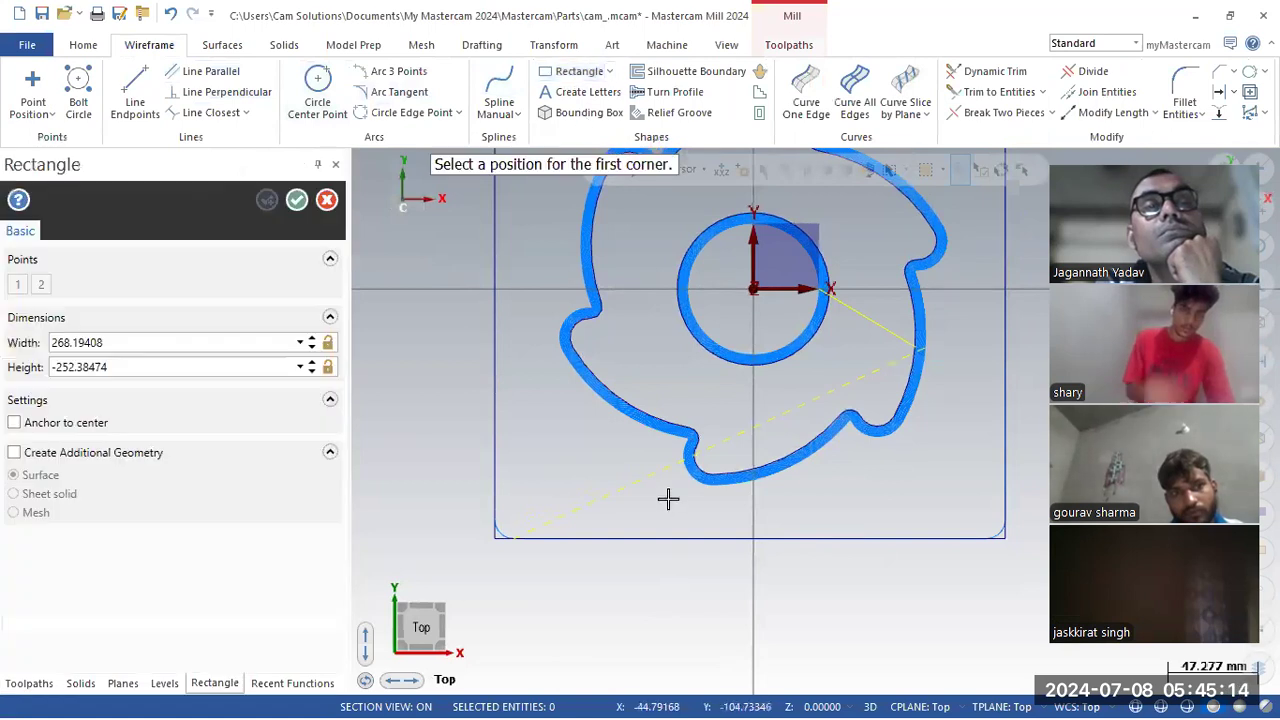
left_click(645, 507)
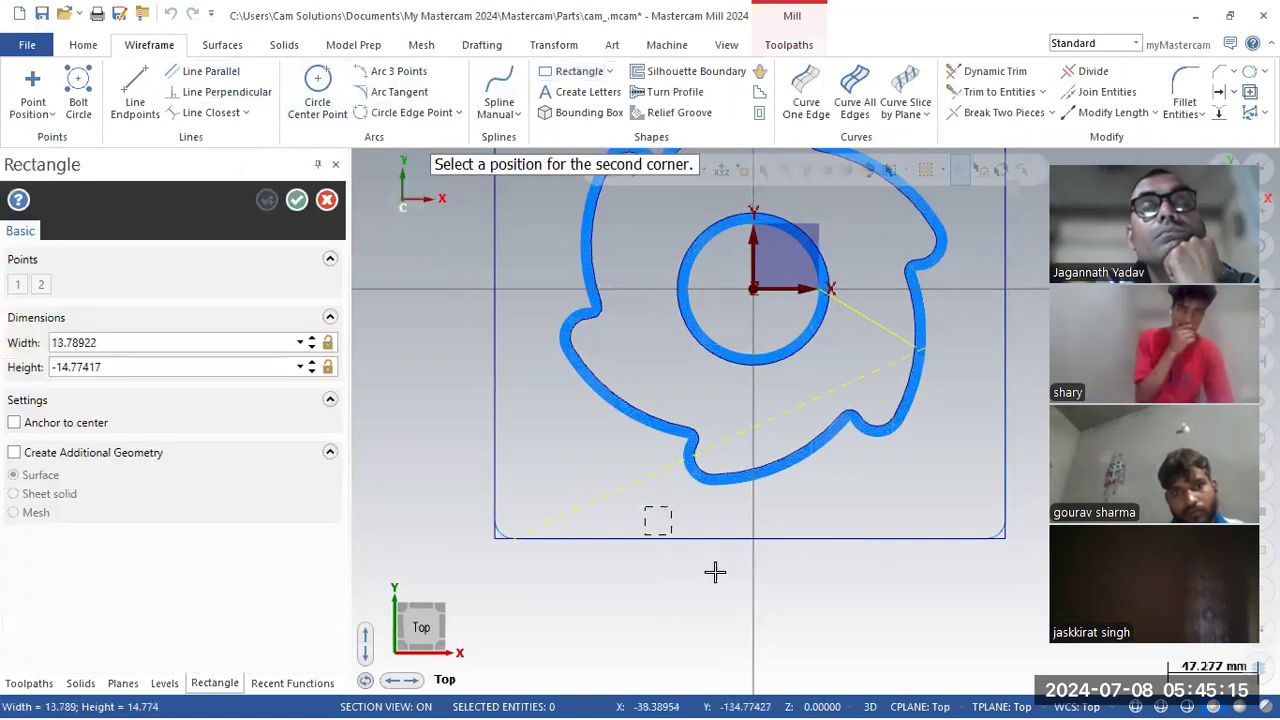
left_click(848, 628)
Trim the overlapping segments with Divide to merge both rectangles into one stepped outline, and regenerate the outline's contour toolpath.
left_click(1090, 71)
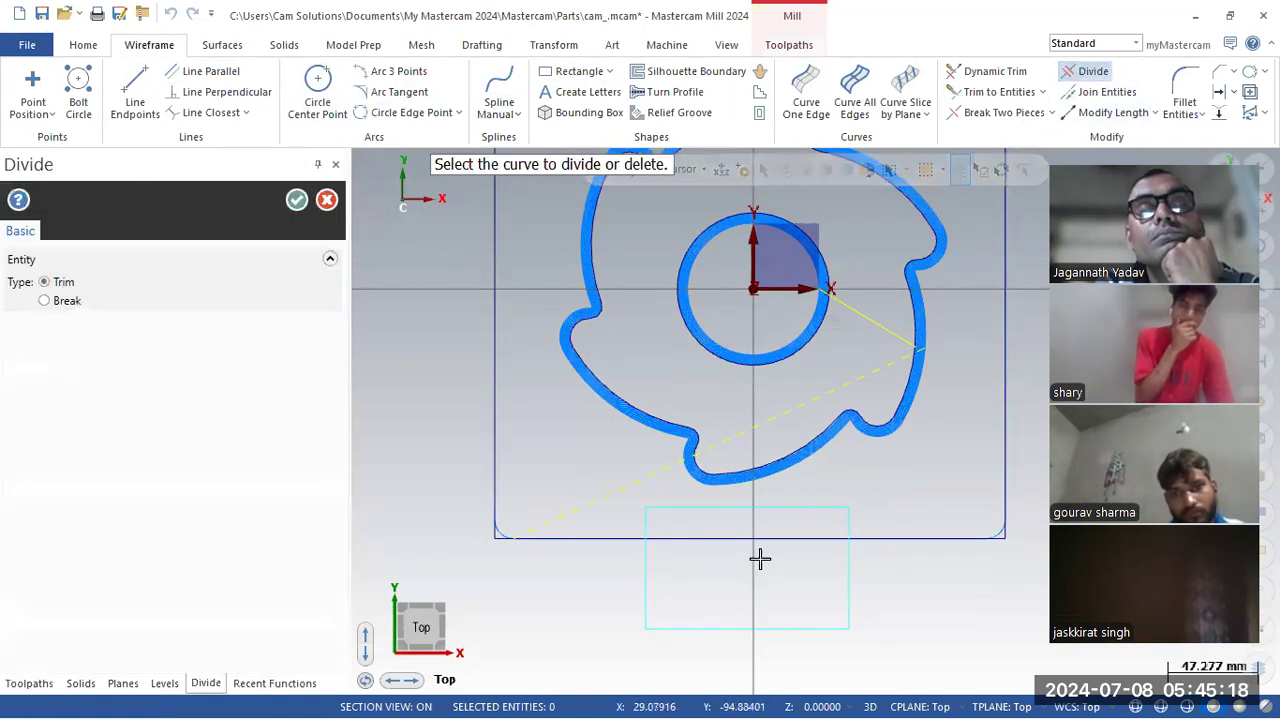
left_click(742, 542)
left_click(853, 520)
left_click(845, 511)
left_click(651, 512)
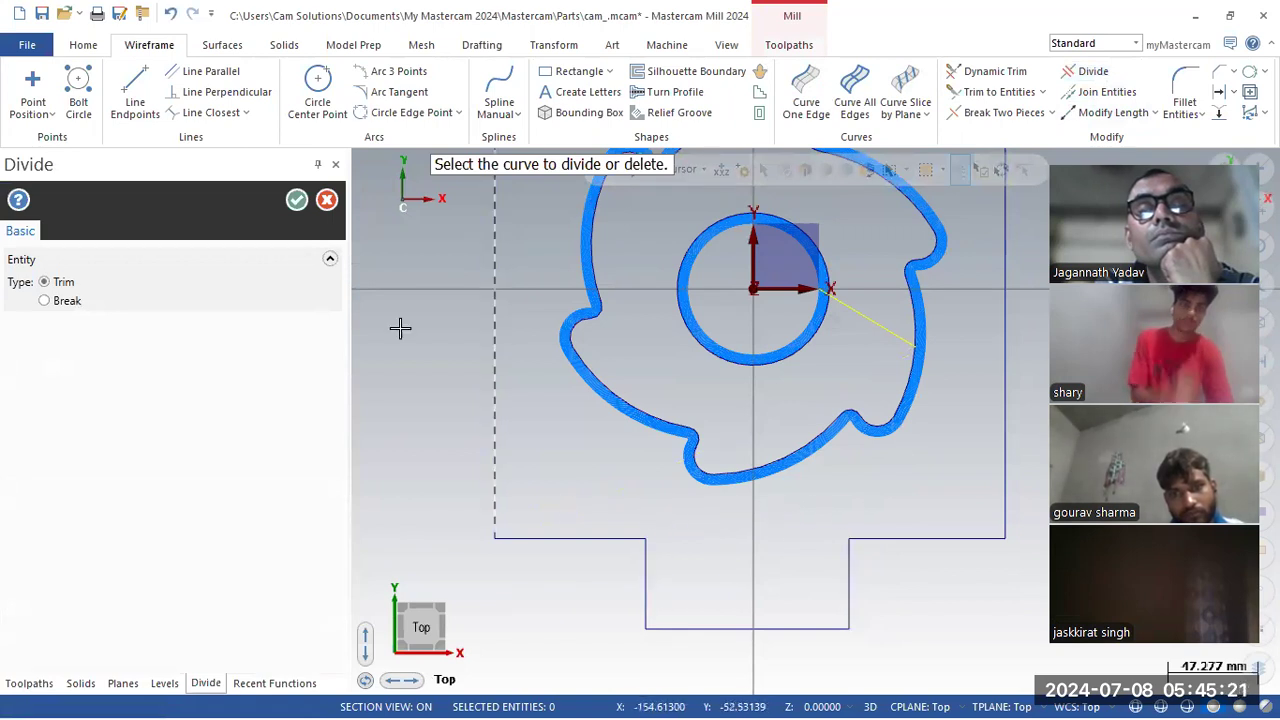
left_click(296, 200)
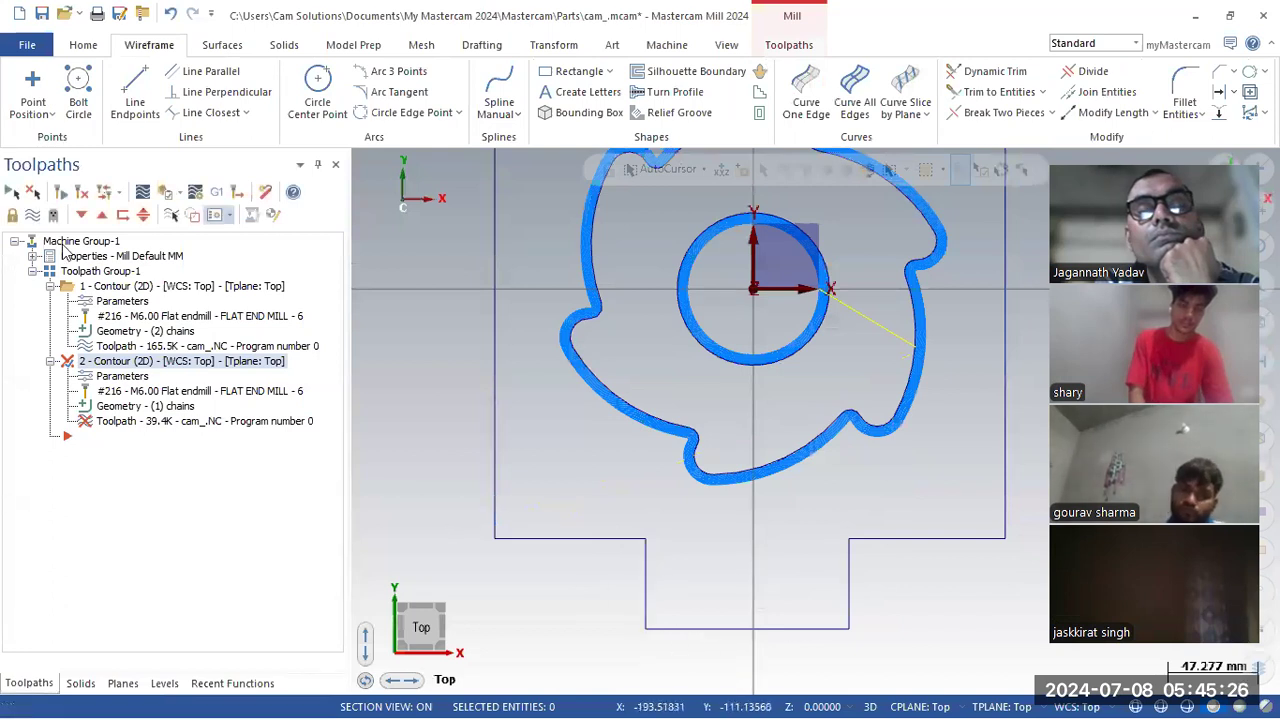
left_click(82, 192)
middle_click_drag(480, 543, 530, 512)
Set the stepped outline contour's internal corner rounding radius to 20, regenerate it, and inspect the inside corners.
left_click(126, 378)
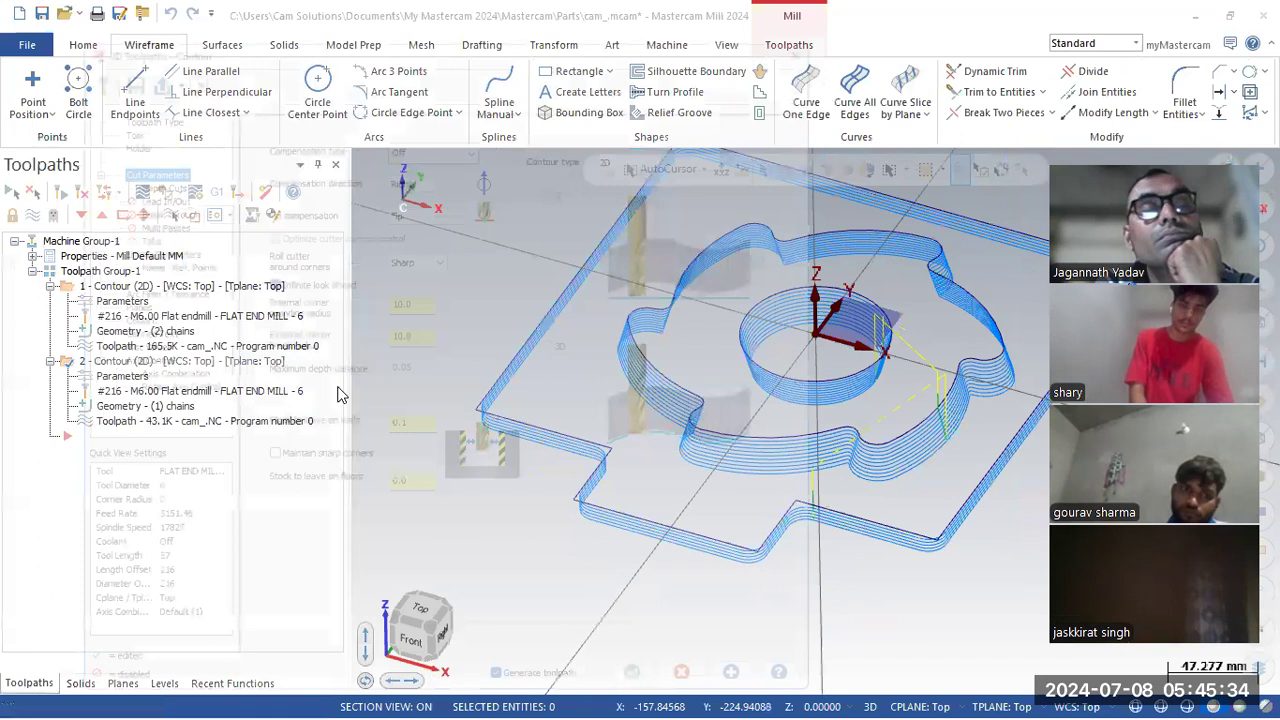
double_click(413, 298)
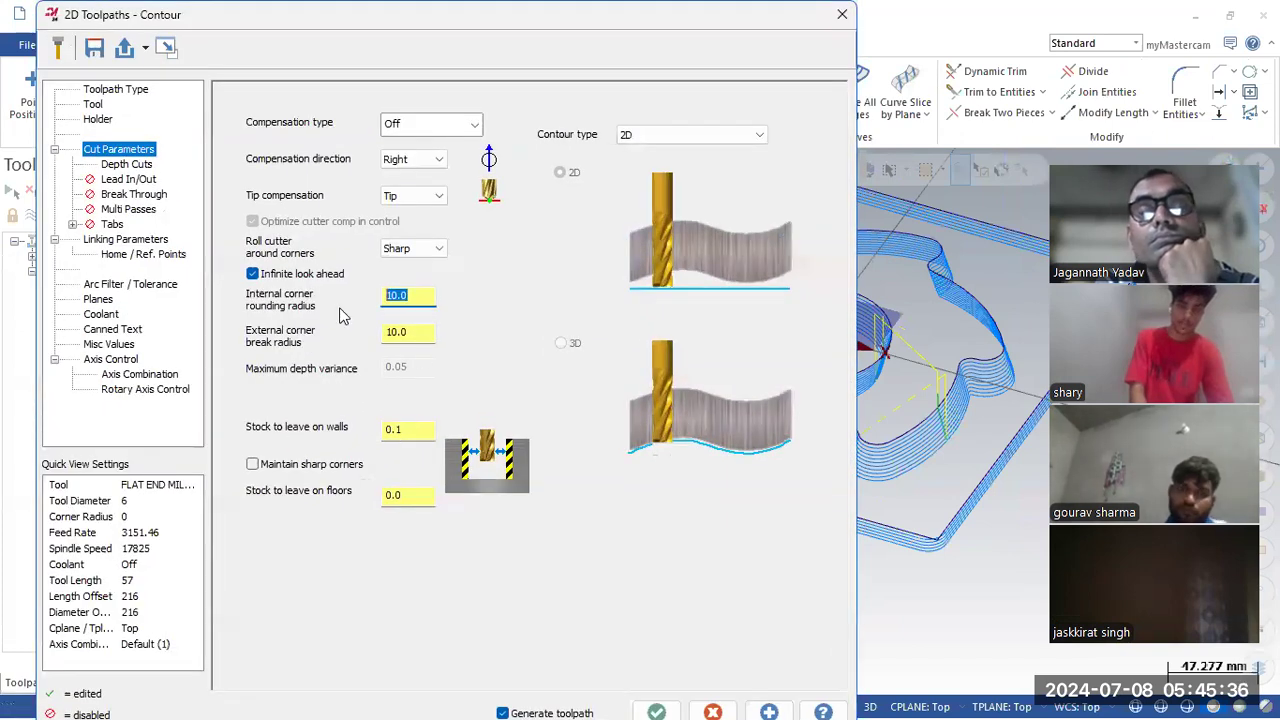
type("20")
key("Tab")
left_click(662, 710)
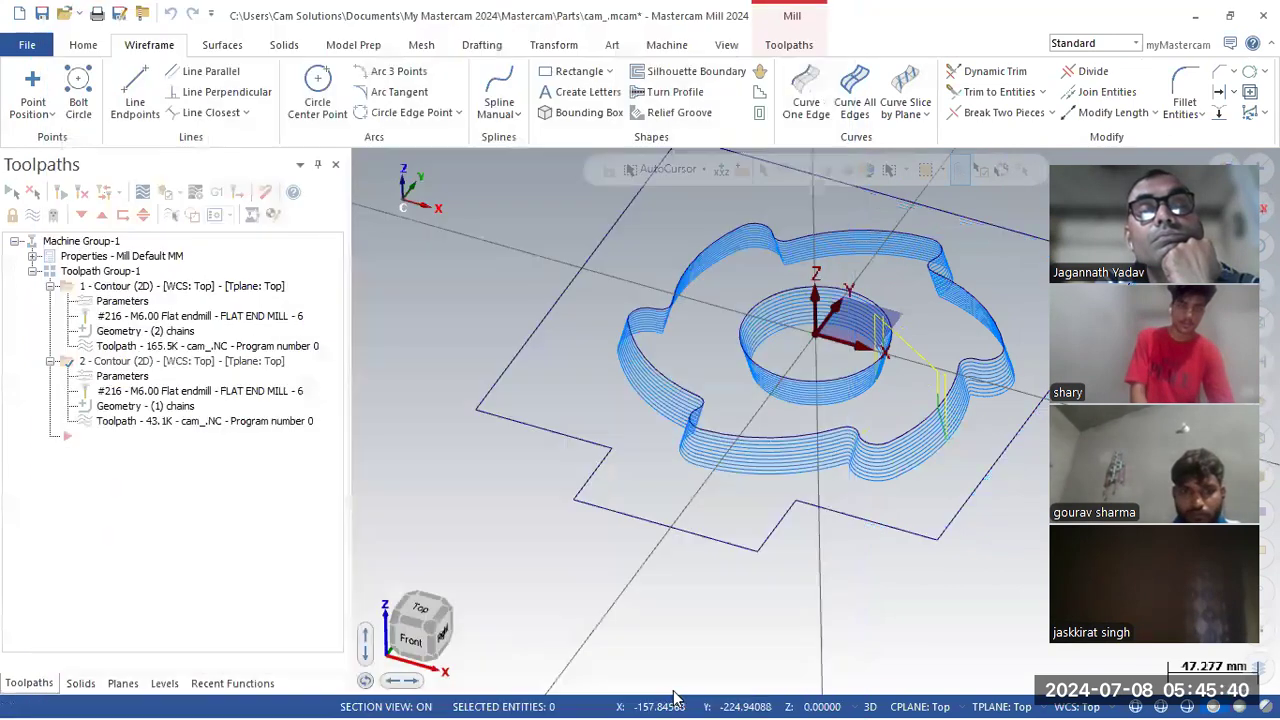
middle_click_drag(820, 586, 815, 650)
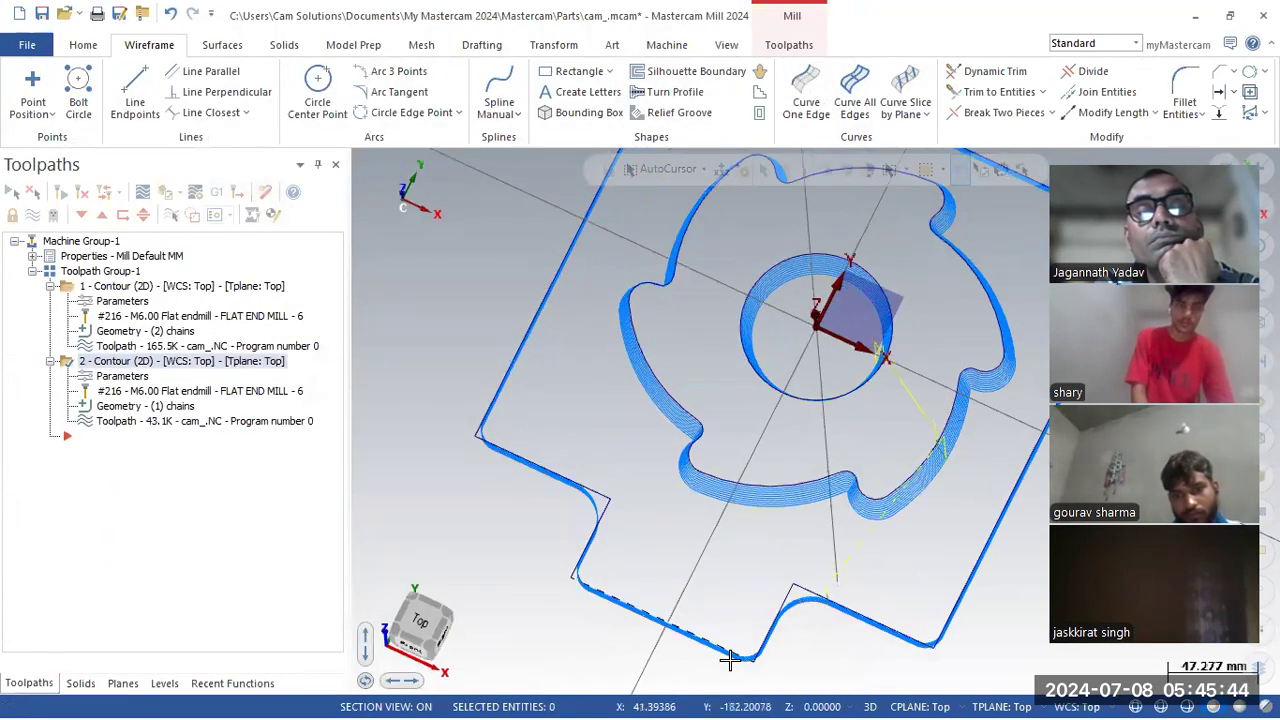
middle_click_drag(548, 545, 517, 484)
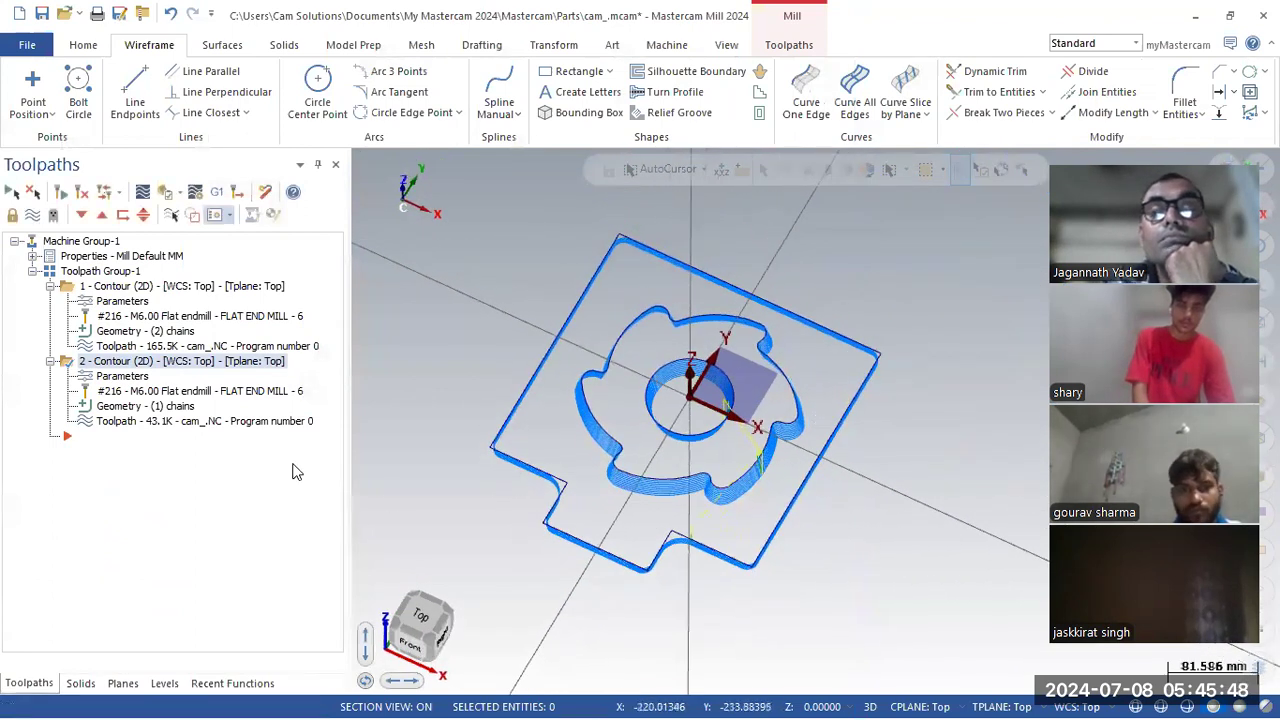
Set the stepped outline contour's compensation direction to Left and regenerate the toolpath.
left_click(148, 376)
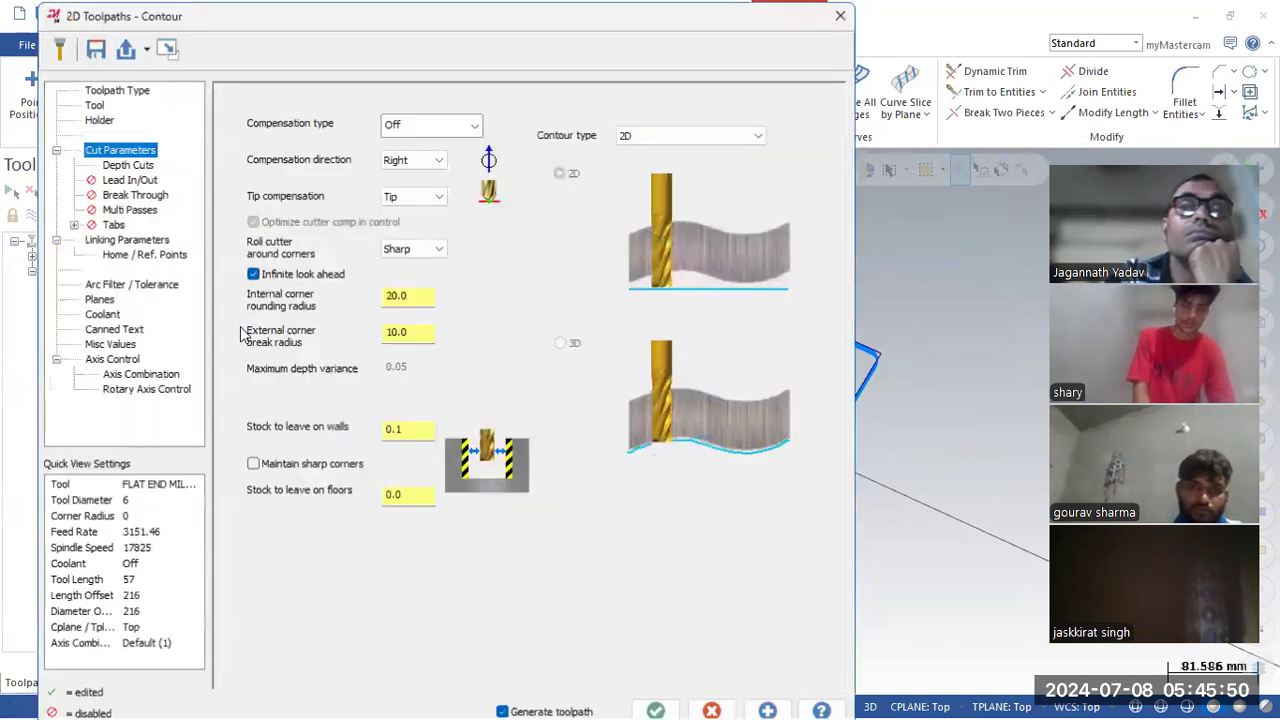
left_click(412, 159)
left_click(395, 175)
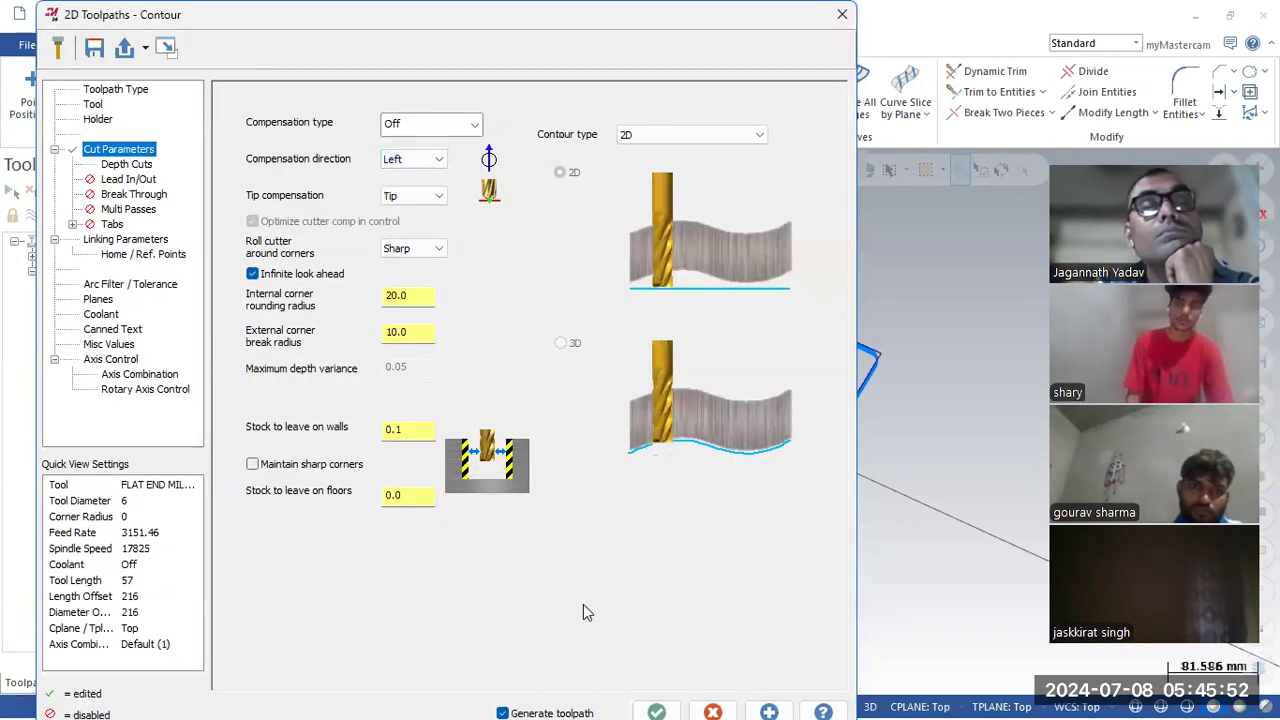
left_click(655, 710)
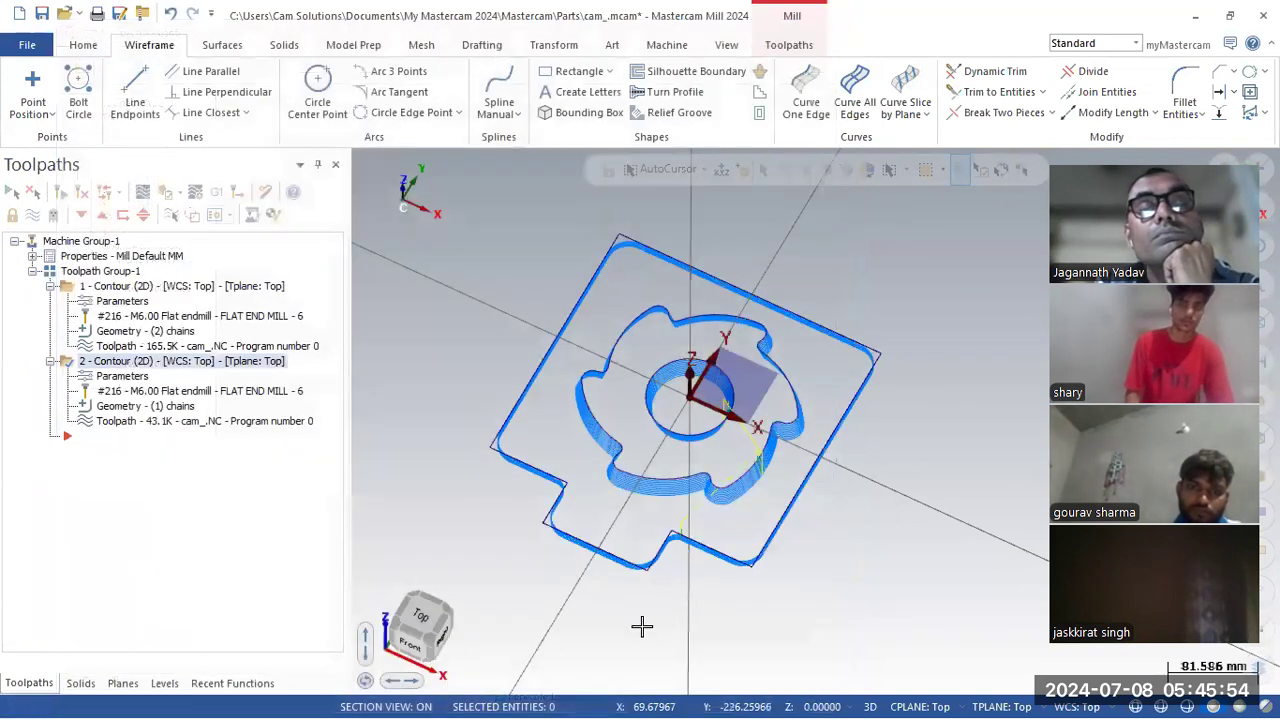
Examine the regenerated toolpath's inside and outside corners around the stepped outline in an angled 3D view.
middle_click_drag(640, 675, 677, 510)
scroll(677, 510, "up", 3)
scroll(674, 547, "up", 1)
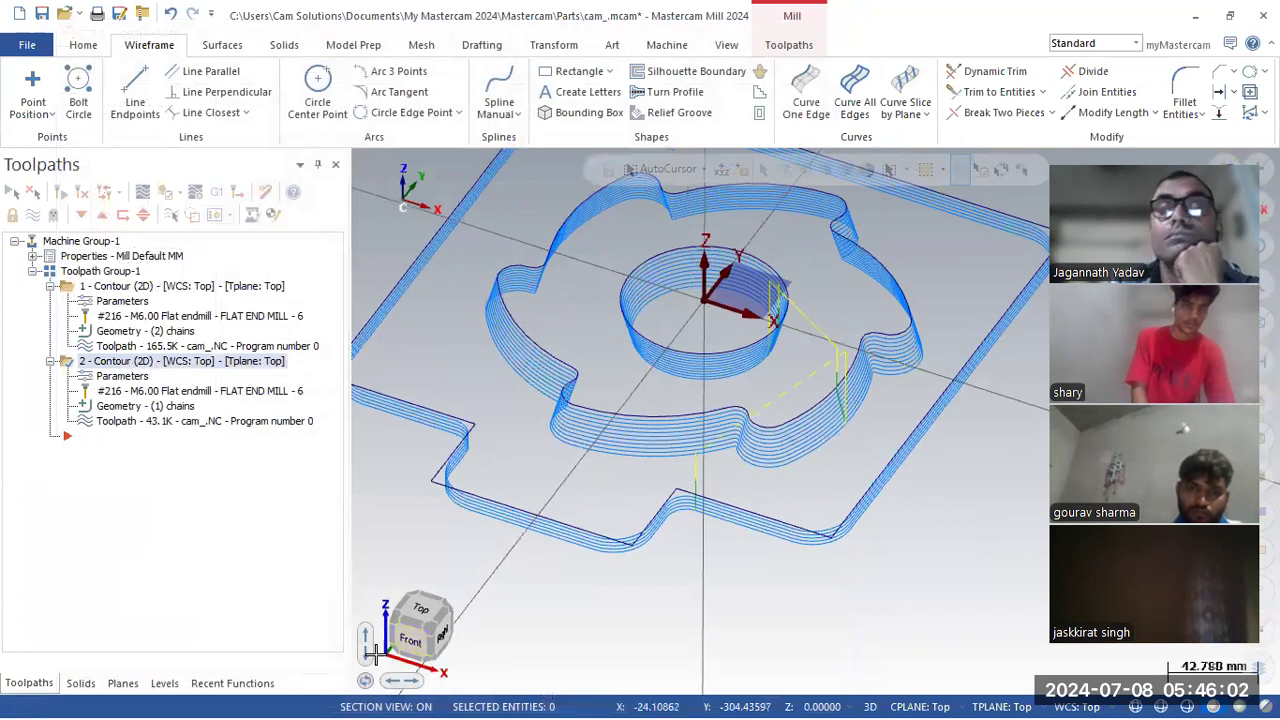
scroll(434, 642, "down", 4)
scroll(848, 465, "down", 2)
scroll(657, 427, "up", 2)
scroll(663, 425, "up", 6)
scroll(849, 251, "down", 6)
scroll(835, 213, "up", 1)
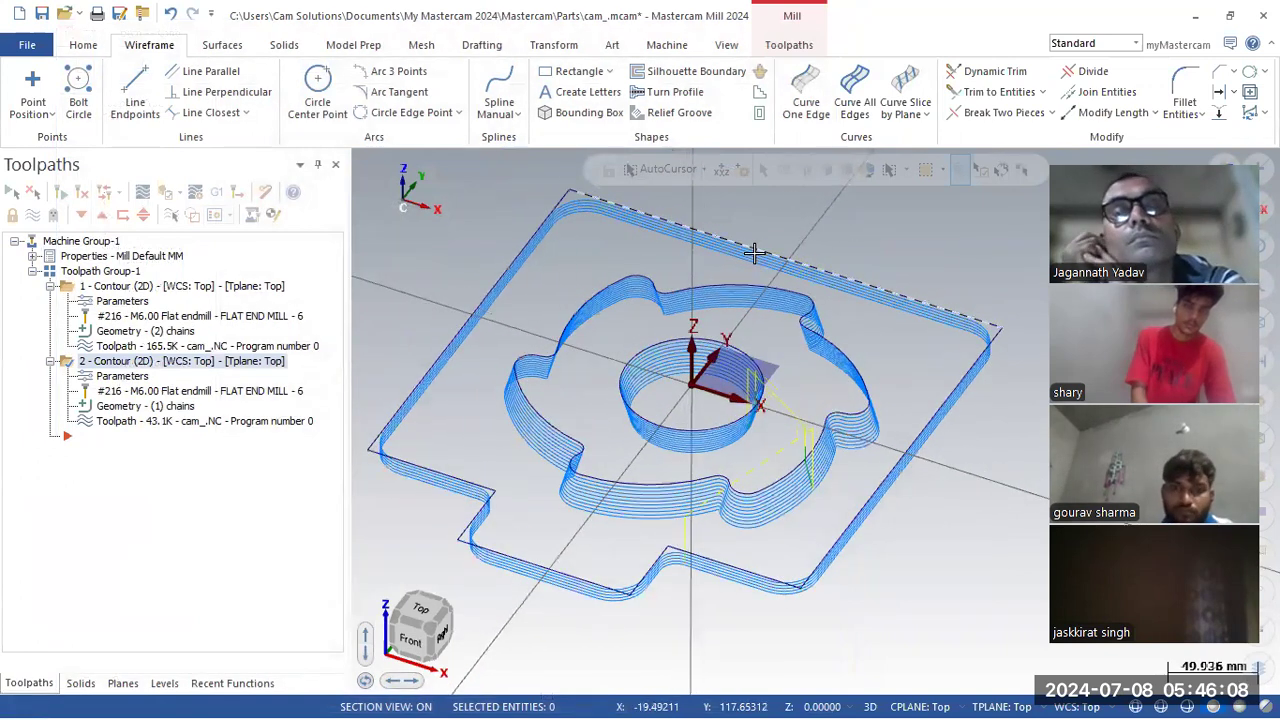